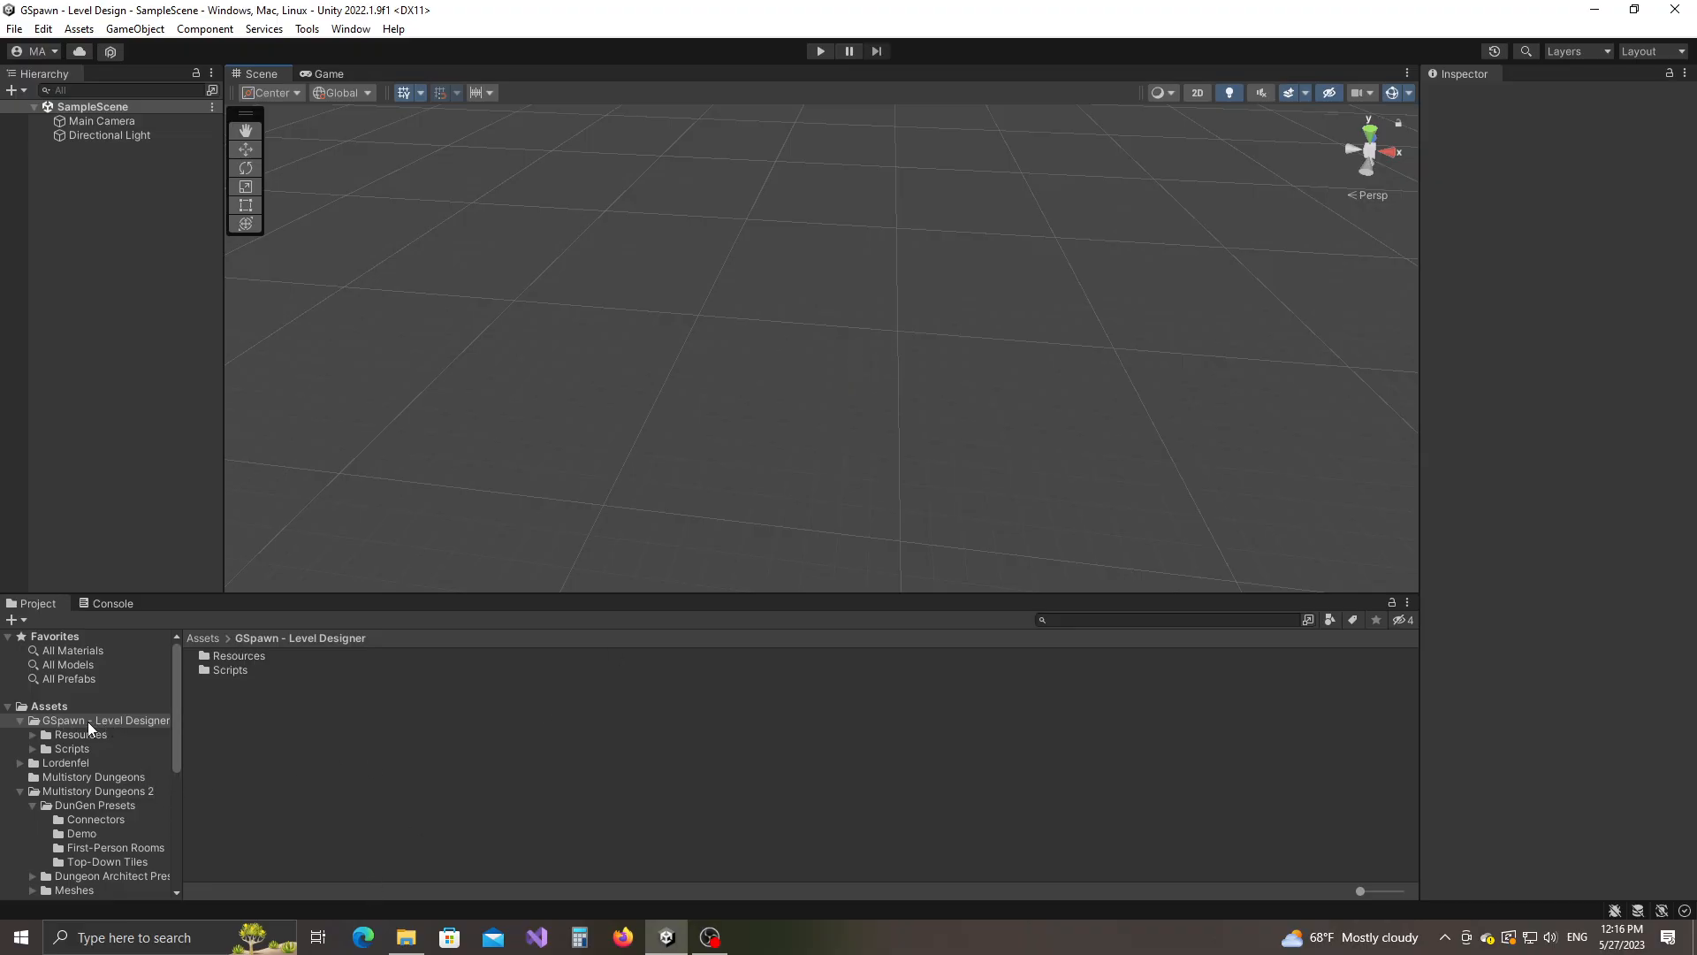
Initialize the GSpawn level design plugin in SampleScene.
{"action": "left_click", "coordinate": [307, 29]}
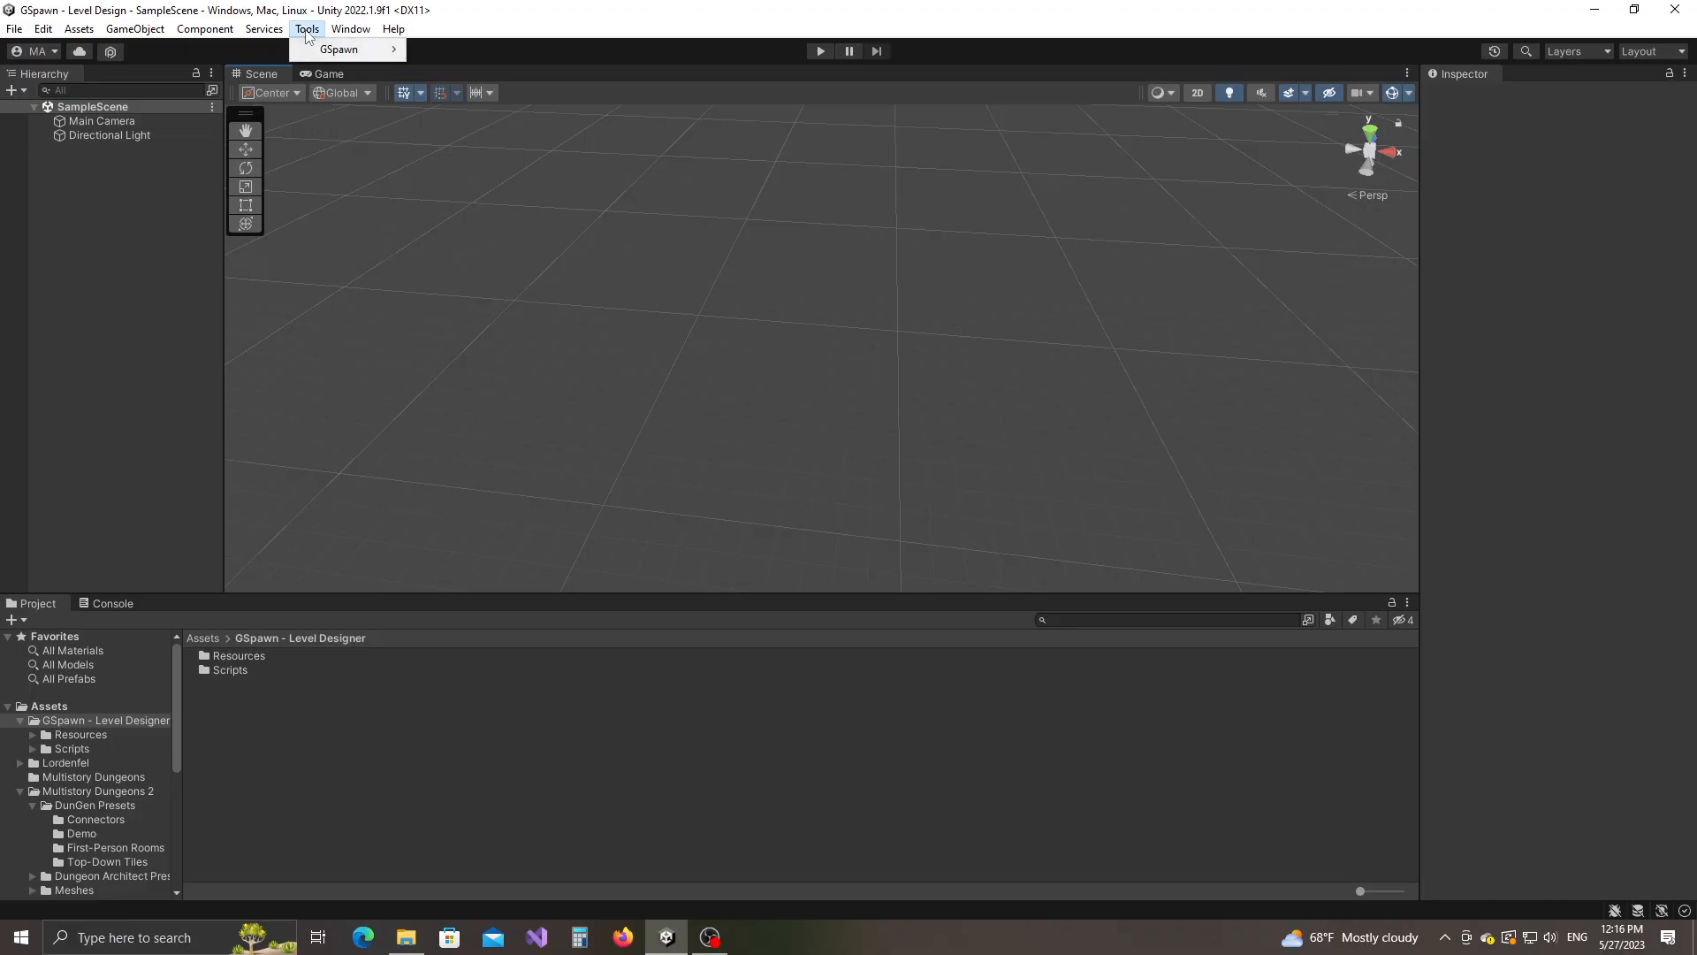
{"action": "mouse_move", "coordinate": [320, 55]}
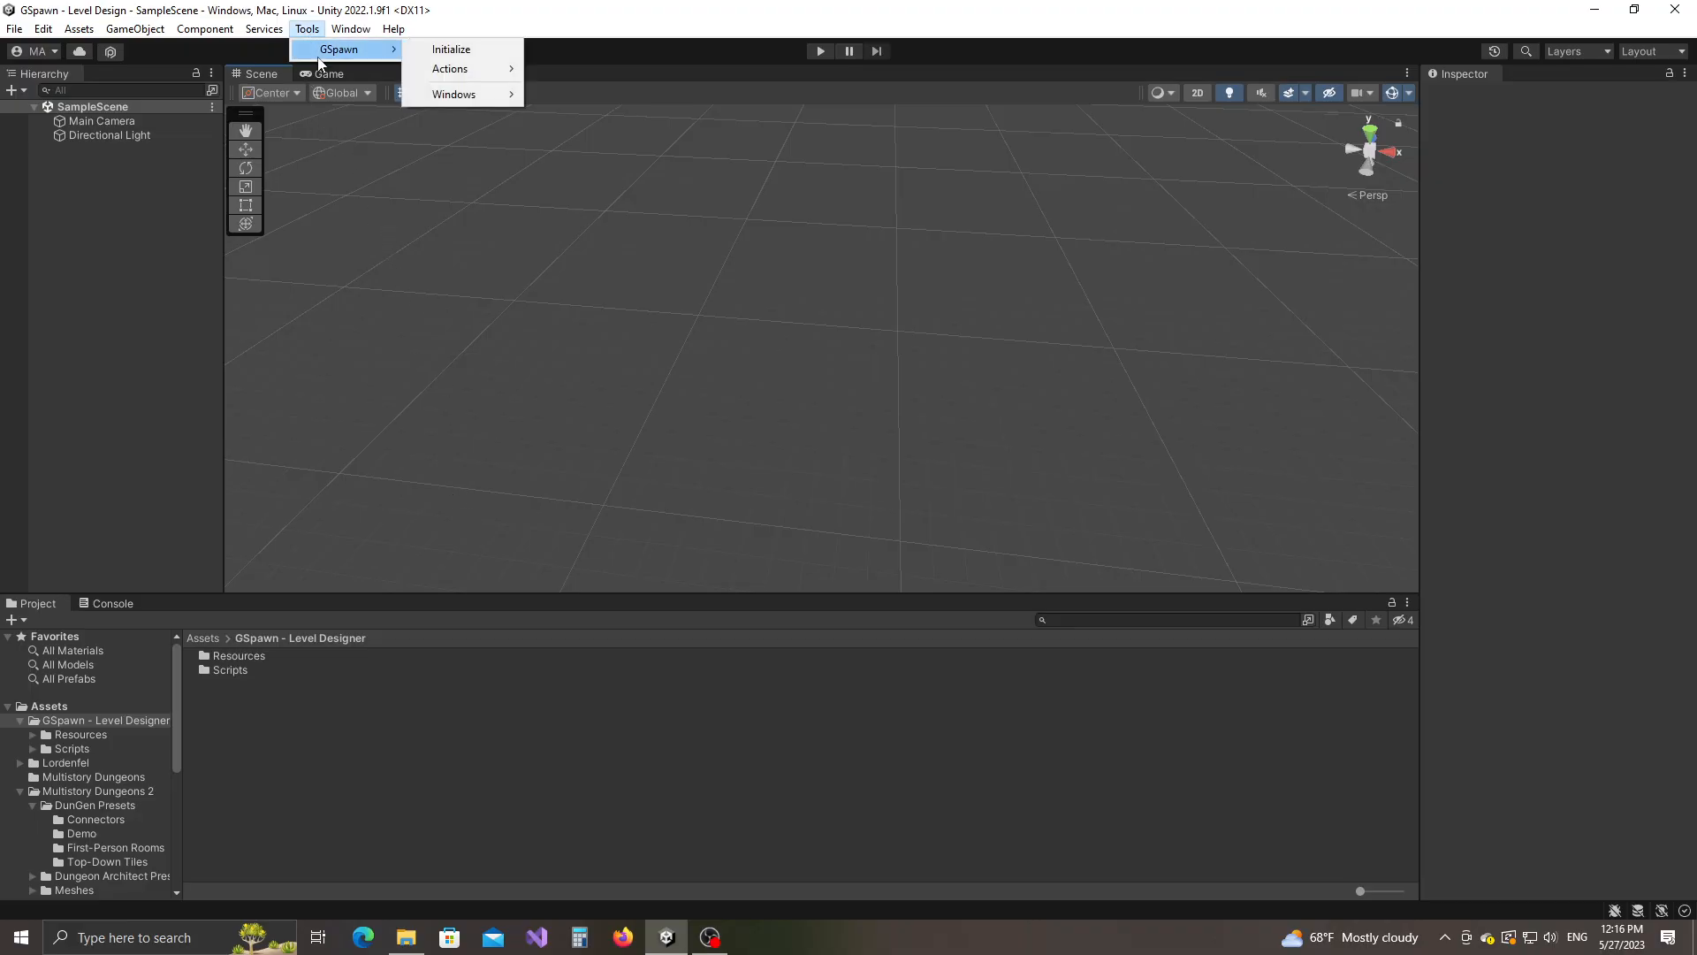
{"action": "left_click", "coordinate": [449, 57]}
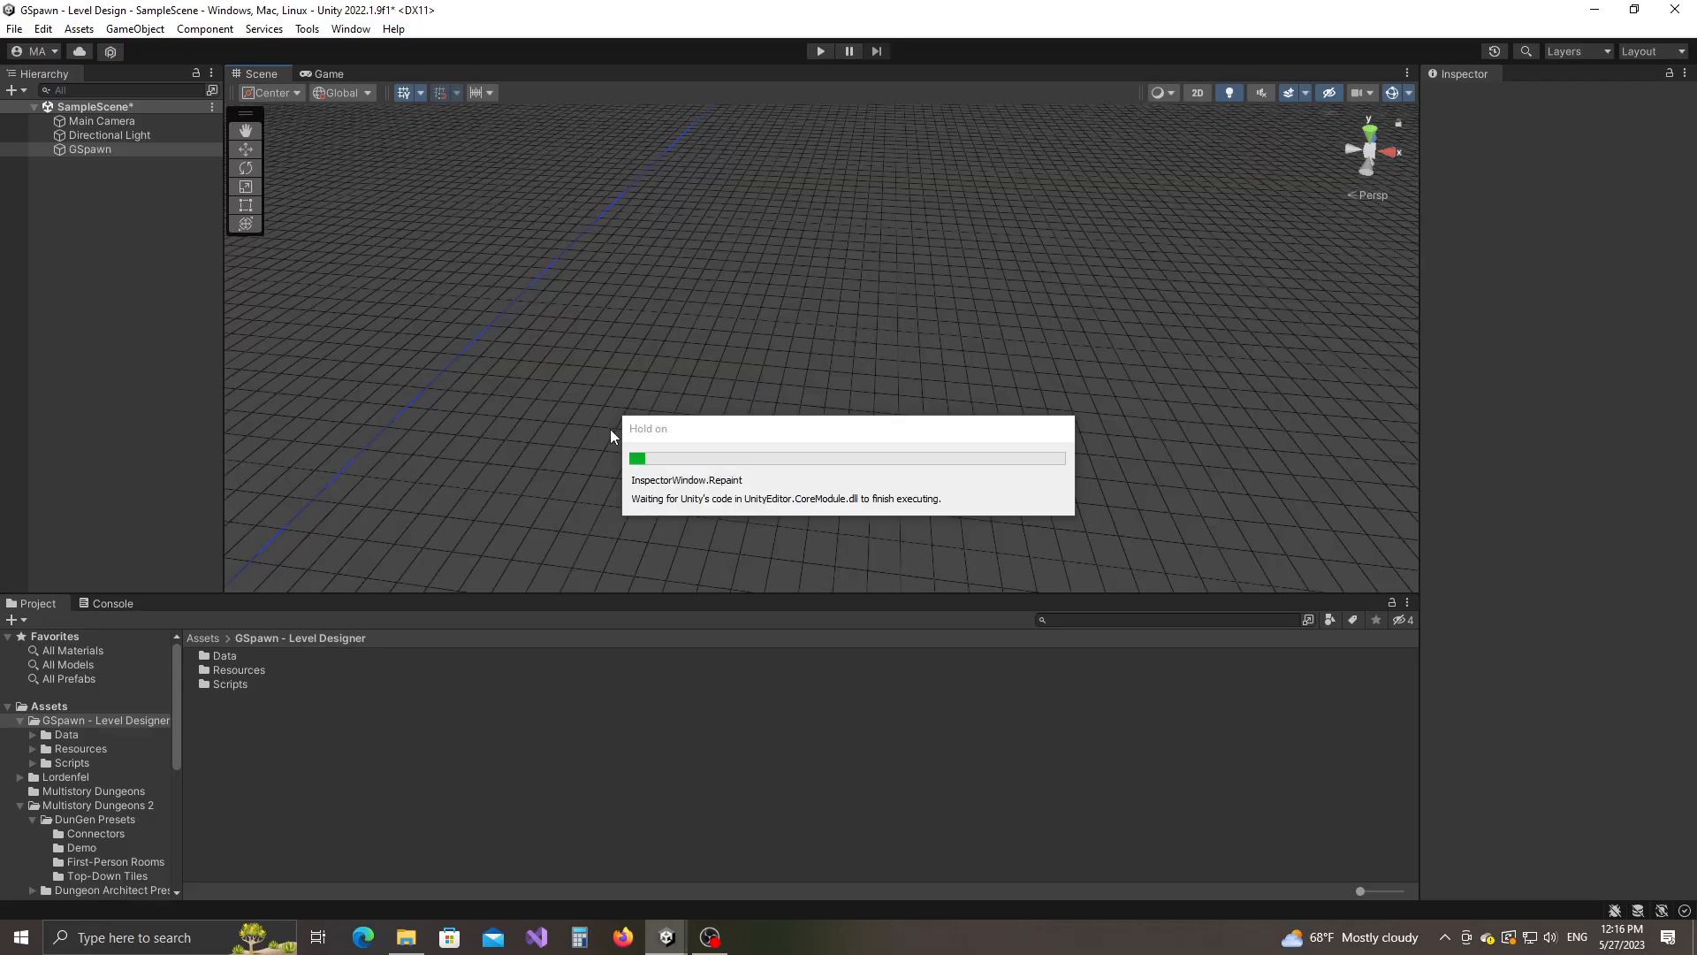
Select the GSpawn object in the scene hierarchy to show its script settings.
{"action": "middle_click_drag", "start_coordinate": [682, 352], "coordinate": [734, 287]}
{"action": "scroll", "coordinate": [699, 398], "scroll_direction": "down", "scroll_amount": 10}
{"action": "middle_click_drag", "start_coordinate": [712, 438], "coordinate": [847, 360]}
{"action": "scroll", "coordinate": [849, 364], "scroll_direction": "up", "scroll_amount": 10}
{"action": "right_click_drag", "start_coordinate": [861, 430], "coordinate": [774, 368]}
{"action": "left_click", "coordinate": [72, 150]}
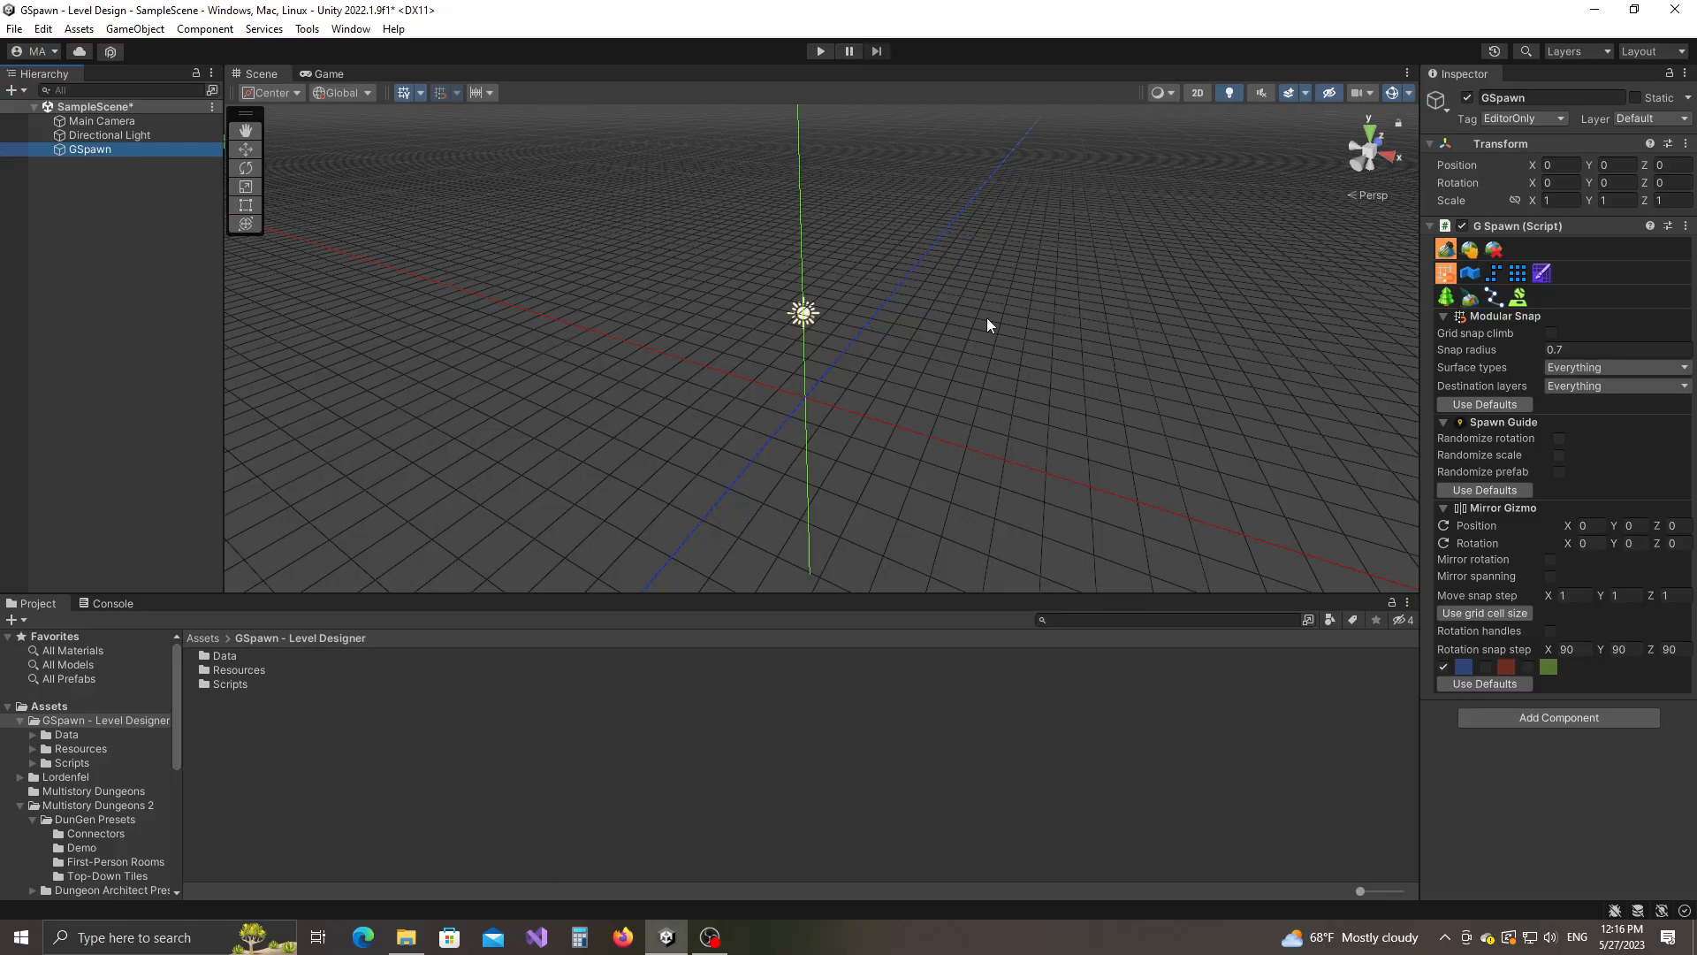
{"action": "right_click_drag", "start_coordinate": [759, 435], "coordinate": [842, 448]}
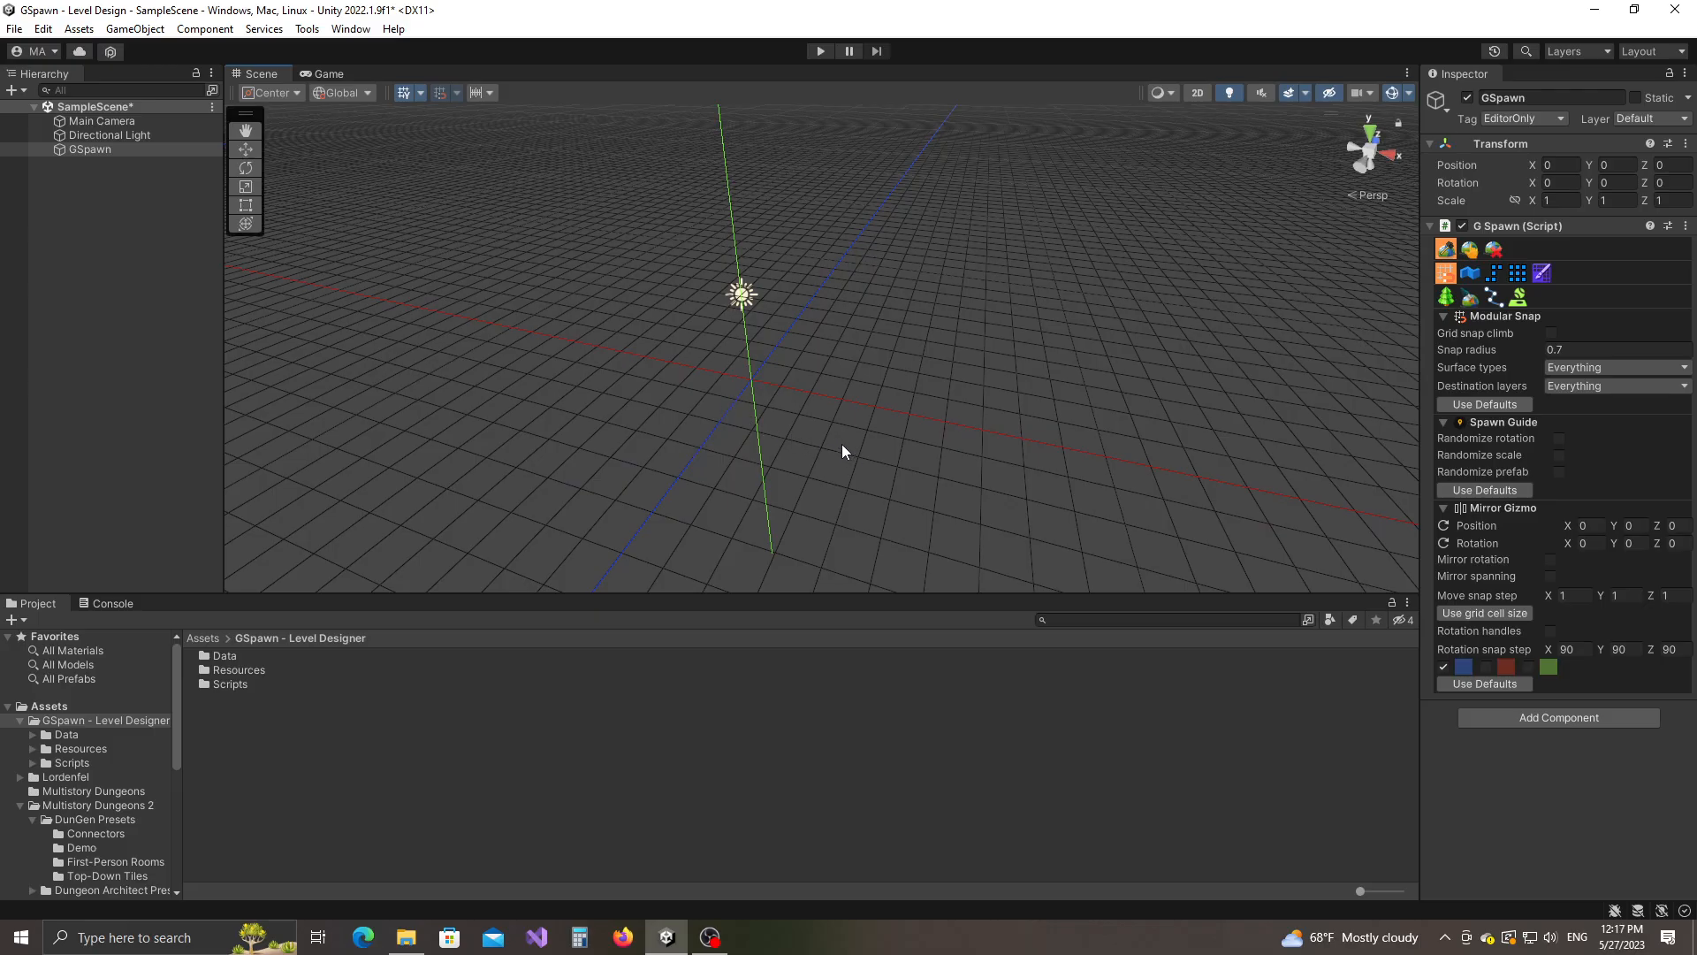
Open GSpawn's Prefab Library Manager window and dock it beside the Project window.
{"action": "left_click", "coordinate": [306, 29]}
{"action": "mouse_move", "coordinate": [340, 49]}
{"action": "mouse_move", "coordinate": [454, 94]}
{"action": "left_click", "coordinate": [581, 95]}
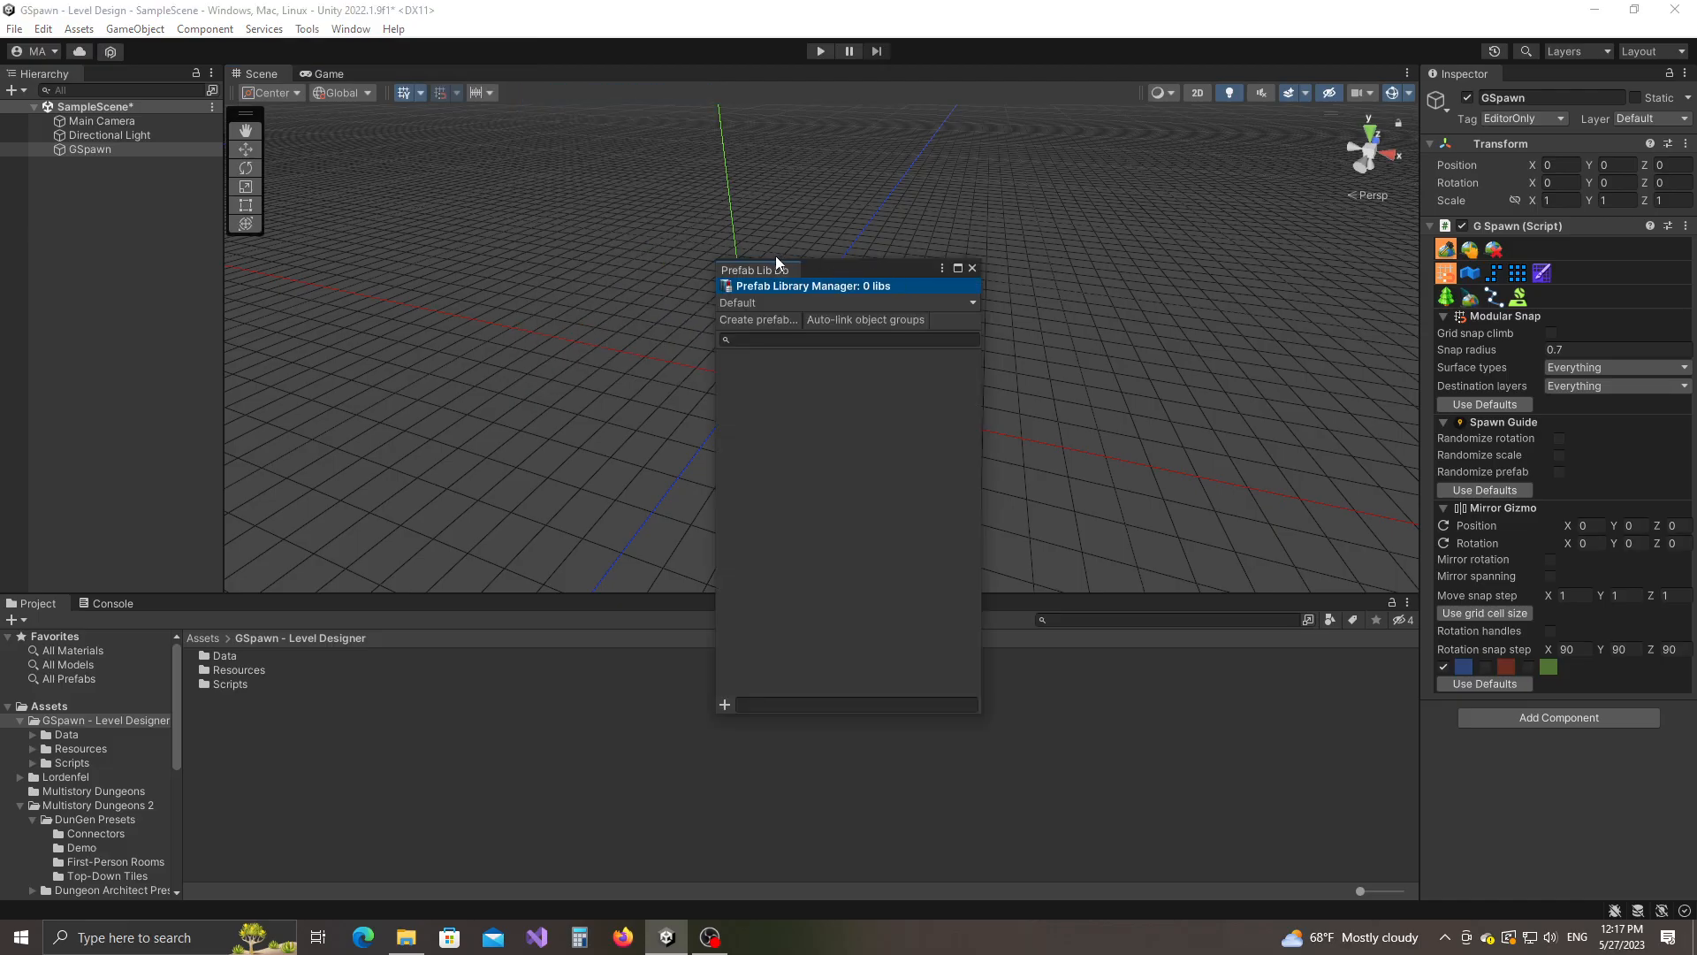
{"action": "left_click_drag", "start_coordinate": [757, 272], "coordinate": [1280, 718]}
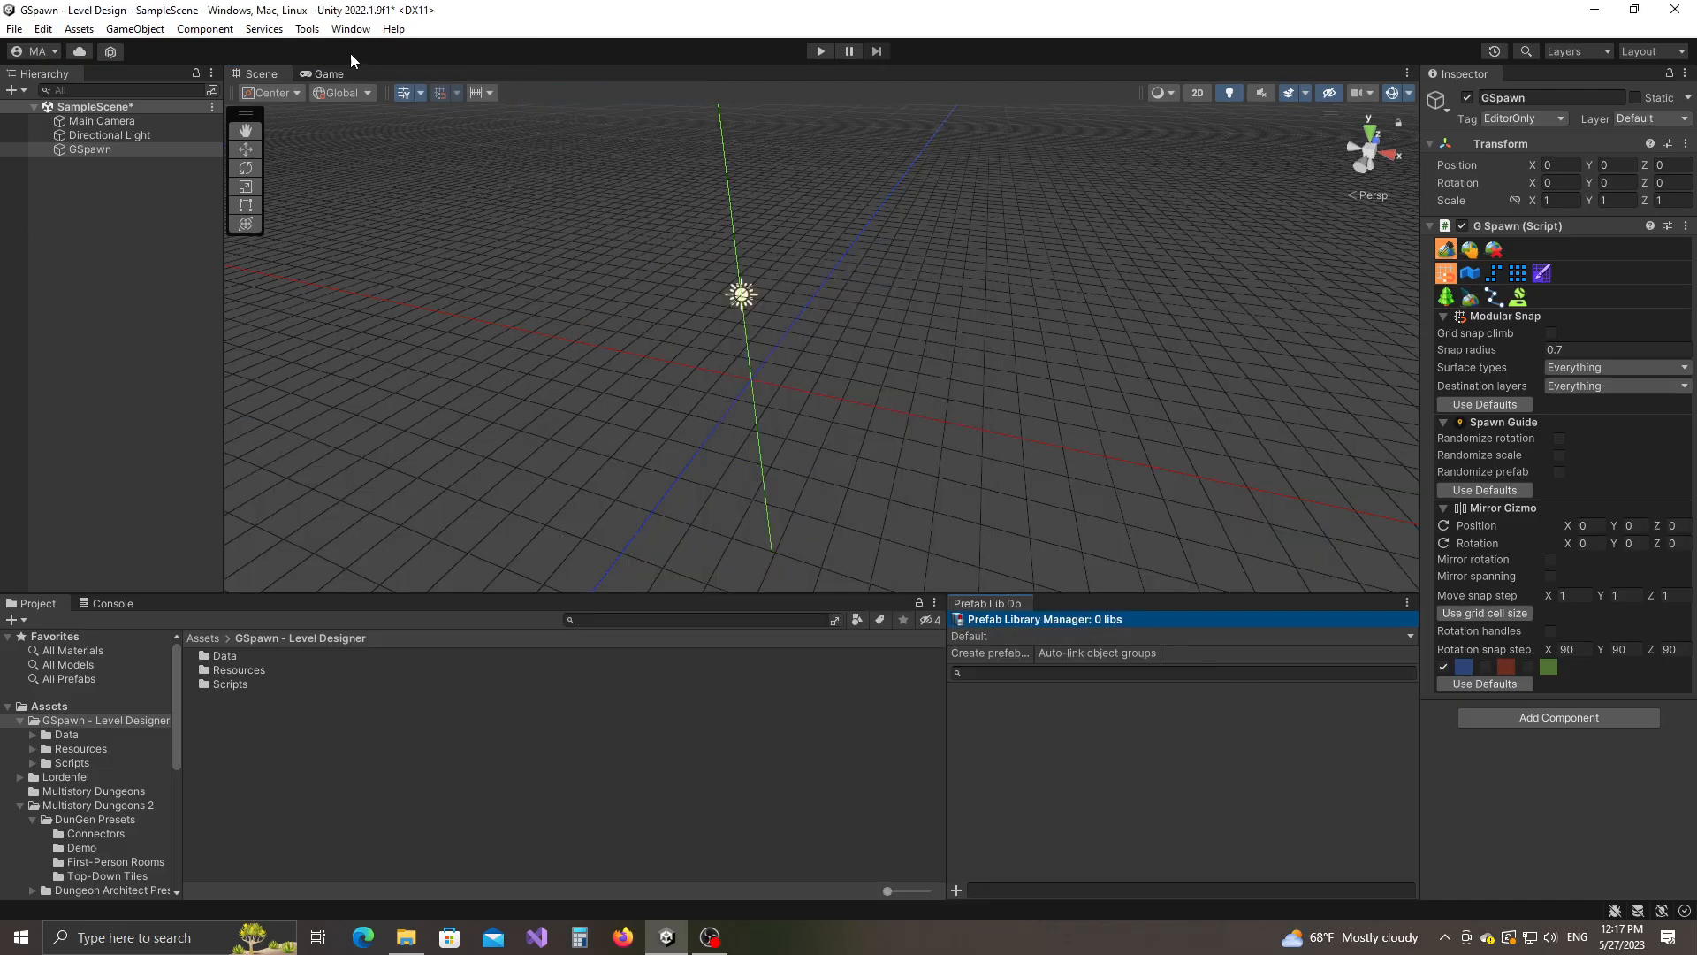
Open GSpawn's Prefab Manager window and dock it next to the Prefab Library Manager.
{"action": "left_click", "coordinate": [307, 28]}
{"action": "mouse_move", "coordinate": [340, 50]}
{"action": "mouse_move", "coordinate": [453, 93]}
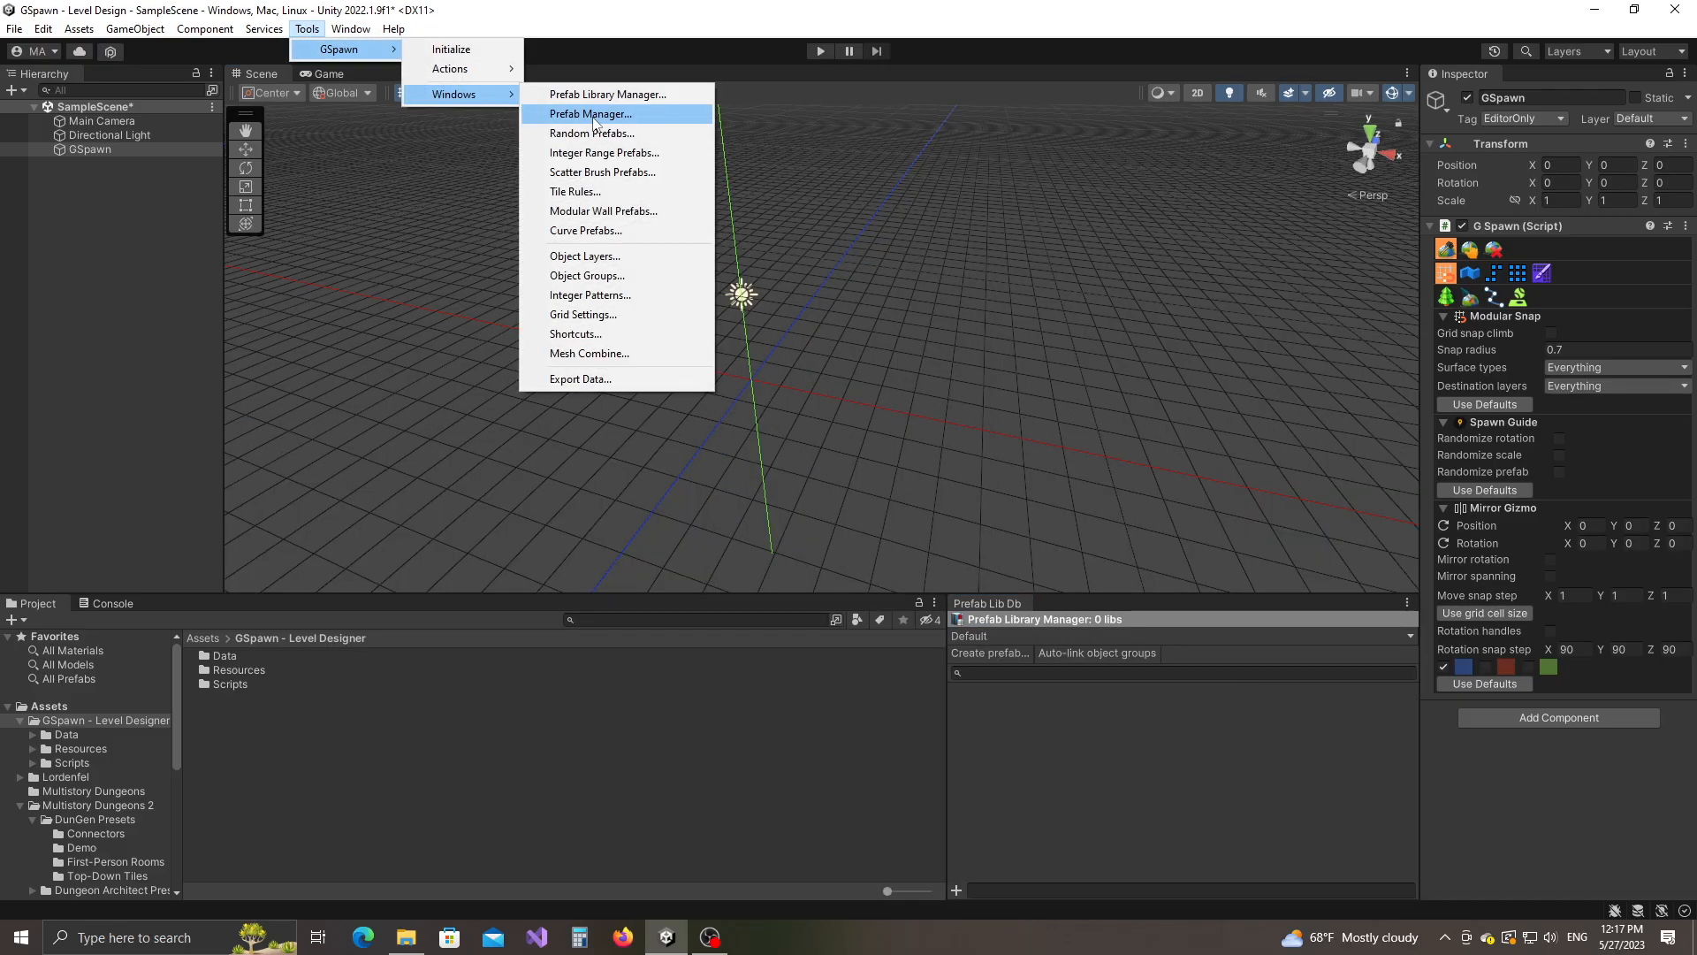
{"action": "left_click", "coordinate": [580, 113]}
{"action": "left_click_drag", "start_coordinate": [774, 280], "coordinate": [1403, 750]}
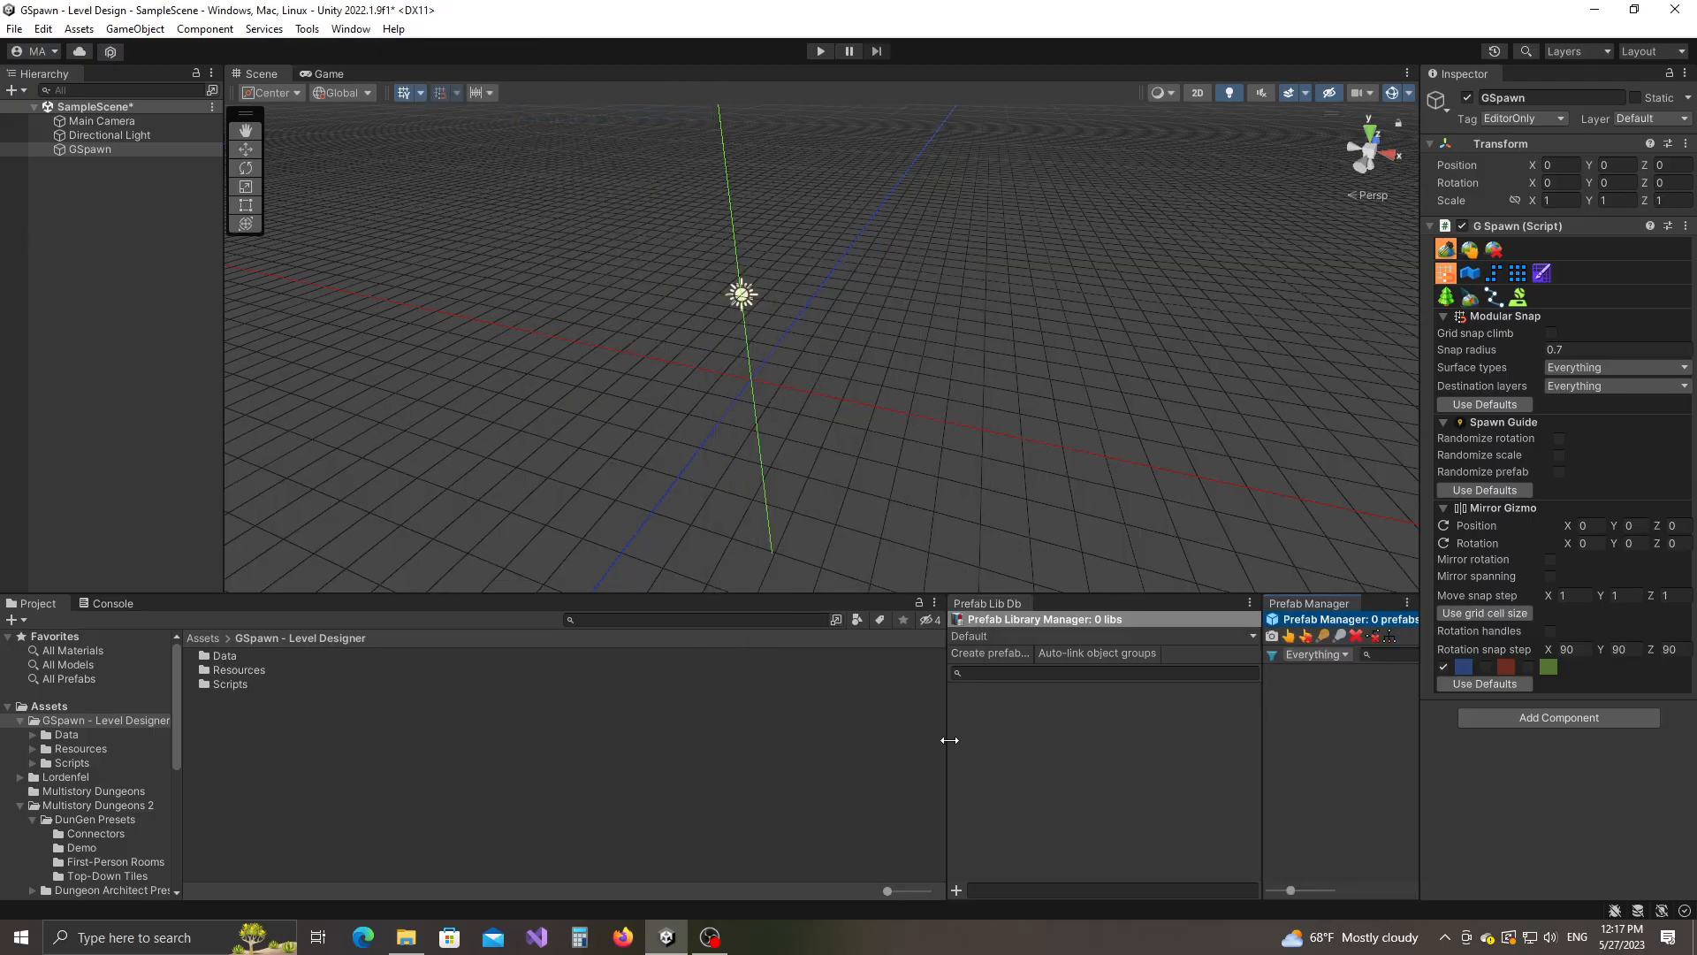
Resize the docked Project, Prefab Library Manager and Prefab Manager windows to give the two prefab windows more room.
{"action": "left_click_drag", "start_coordinate": [949, 739], "coordinate": [842, 740]}
{"action": "left_click_drag", "start_coordinate": [1037, 593], "coordinate": [1026, 508]}
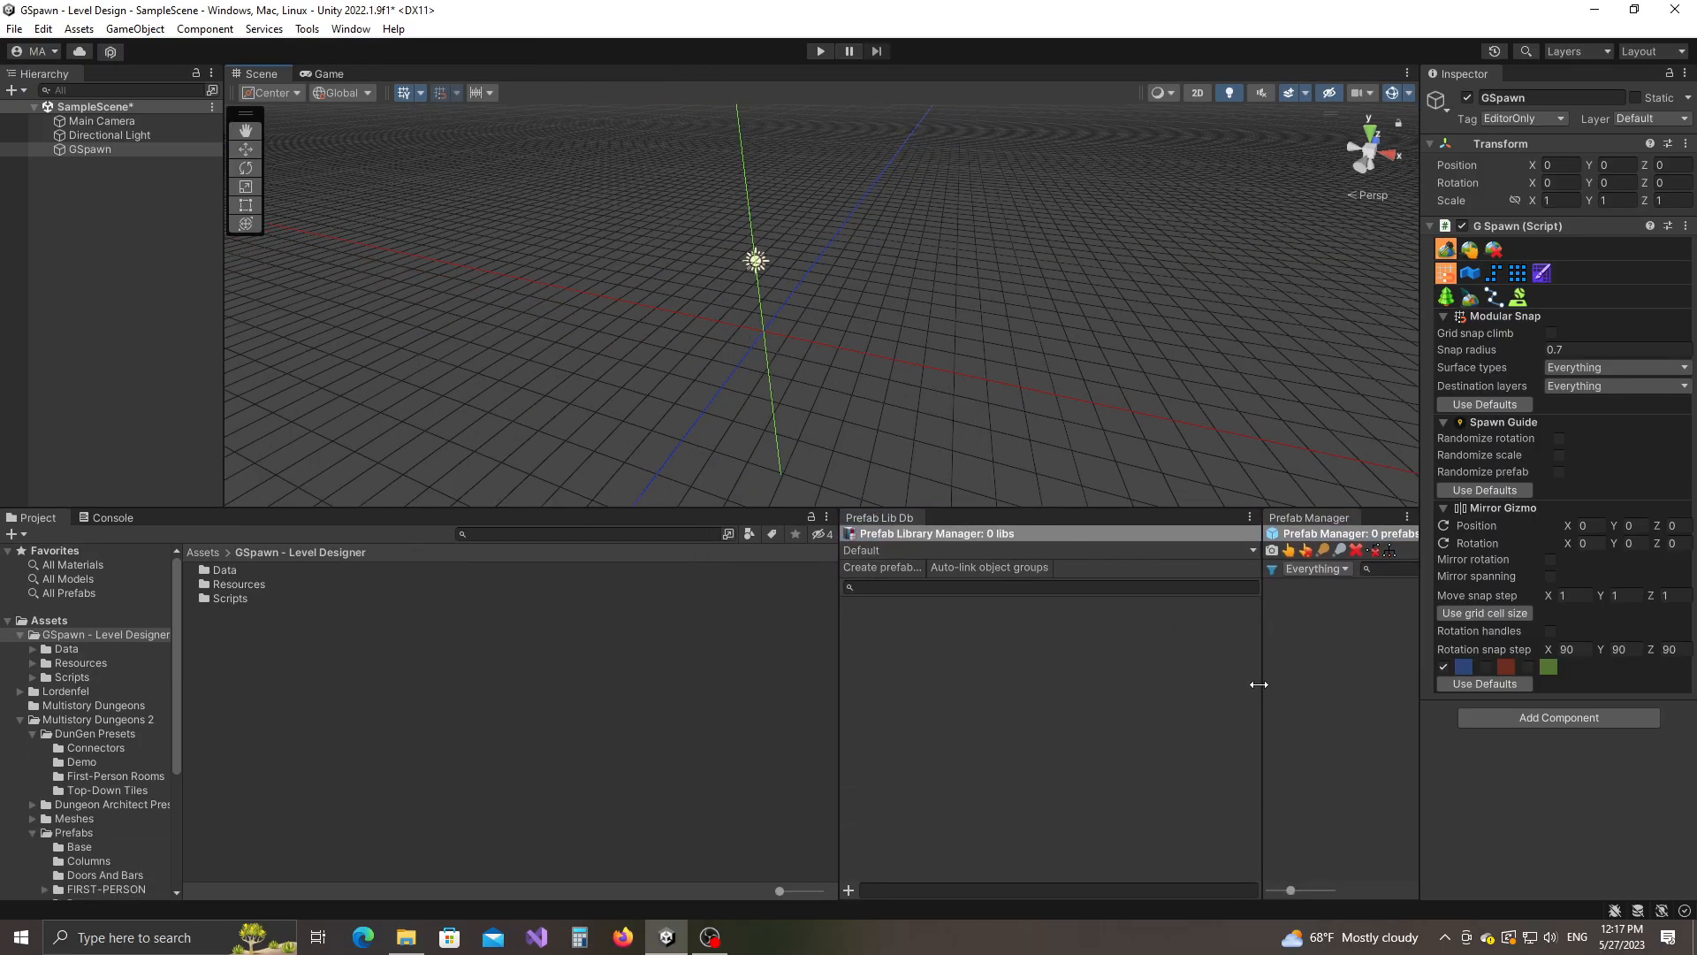
{"action": "left_click_drag", "start_coordinate": [1258, 686], "coordinate": [1144, 693]}
{"action": "left_click_drag", "start_coordinate": [1007, 509], "coordinate": [1005, 530]}
{"action": "left_click_drag", "start_coordinate": [837, 731], "coordinate": [801, 734]}
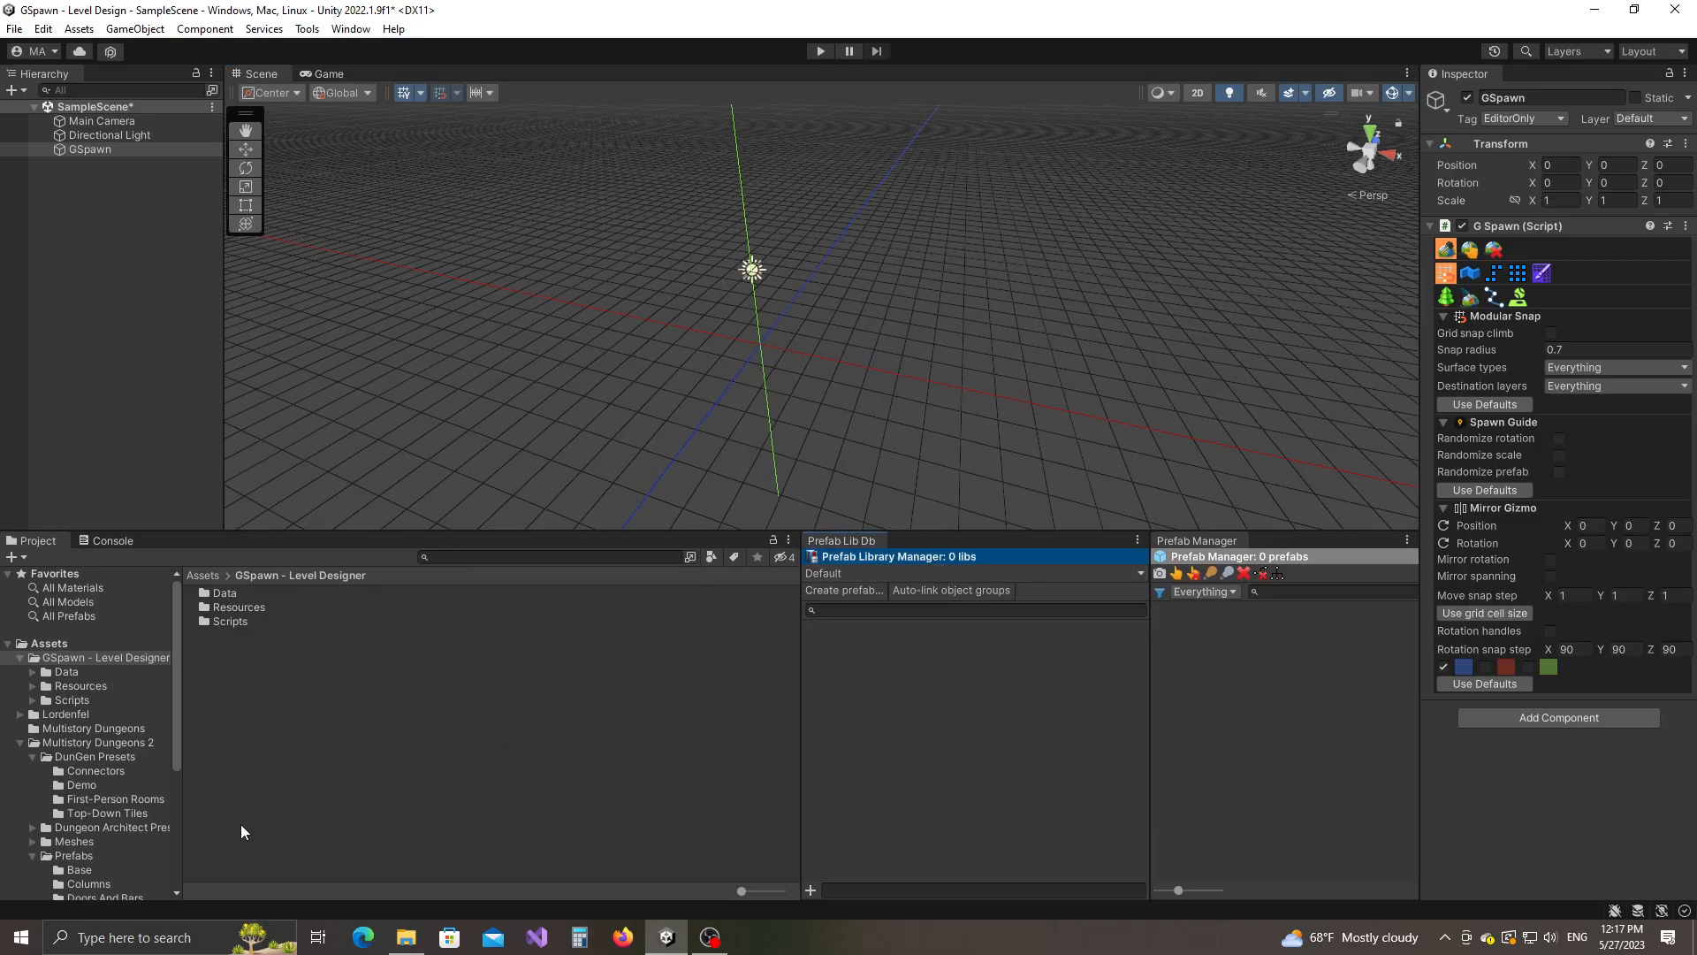
Add the whole Multistory Dungeons 2 asset folder to the Prefab Library Manager as prefab libraries.
{"action": "left_click", "coordinate": [19, 743]}
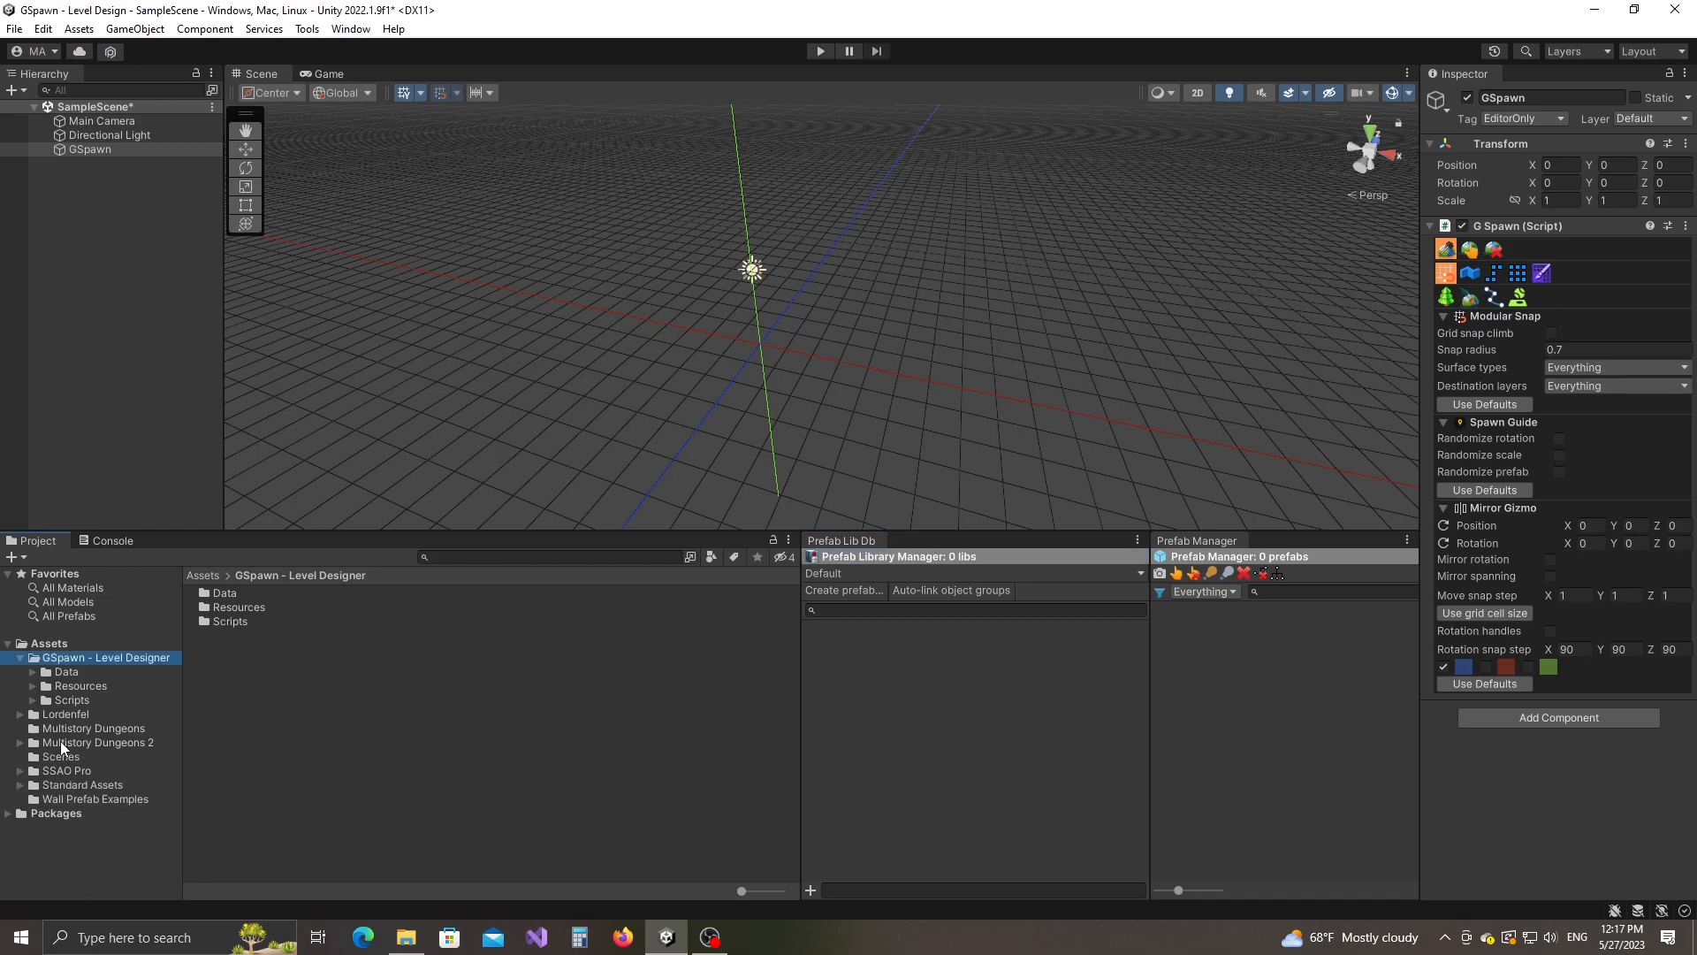
{"action": "left_click", "coordinate": [58, 748]}
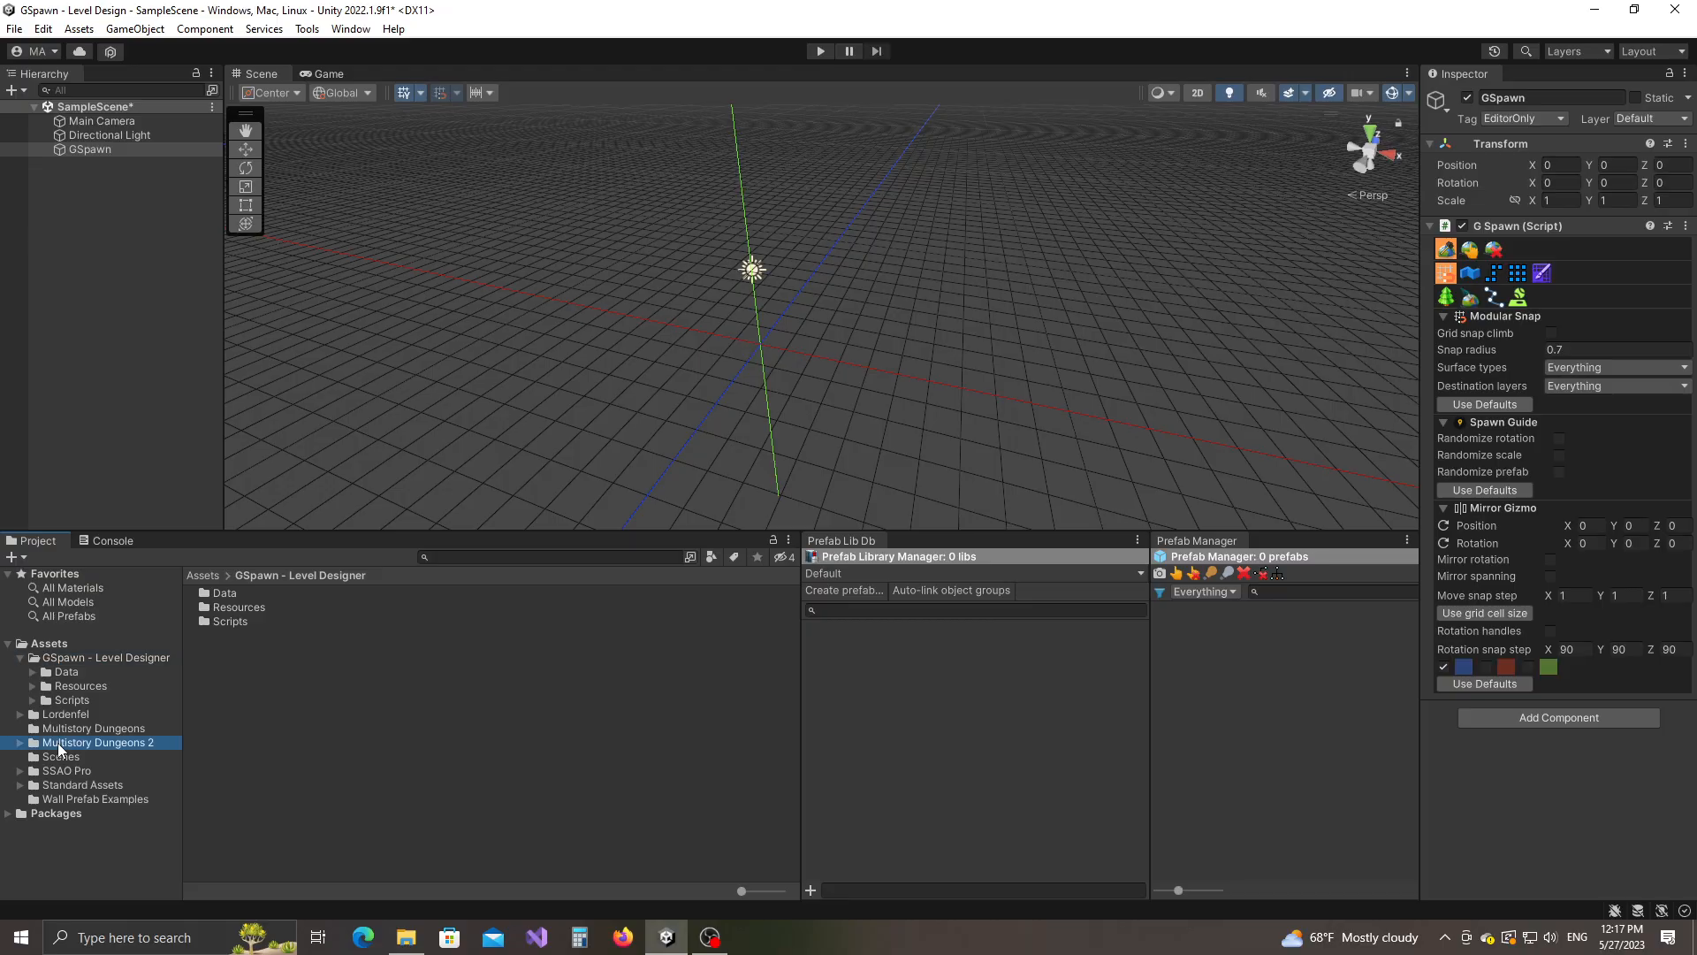
{"action": "left_click_drag", "start_coordinate": [58, 748], "coordinate": [905, 697]}
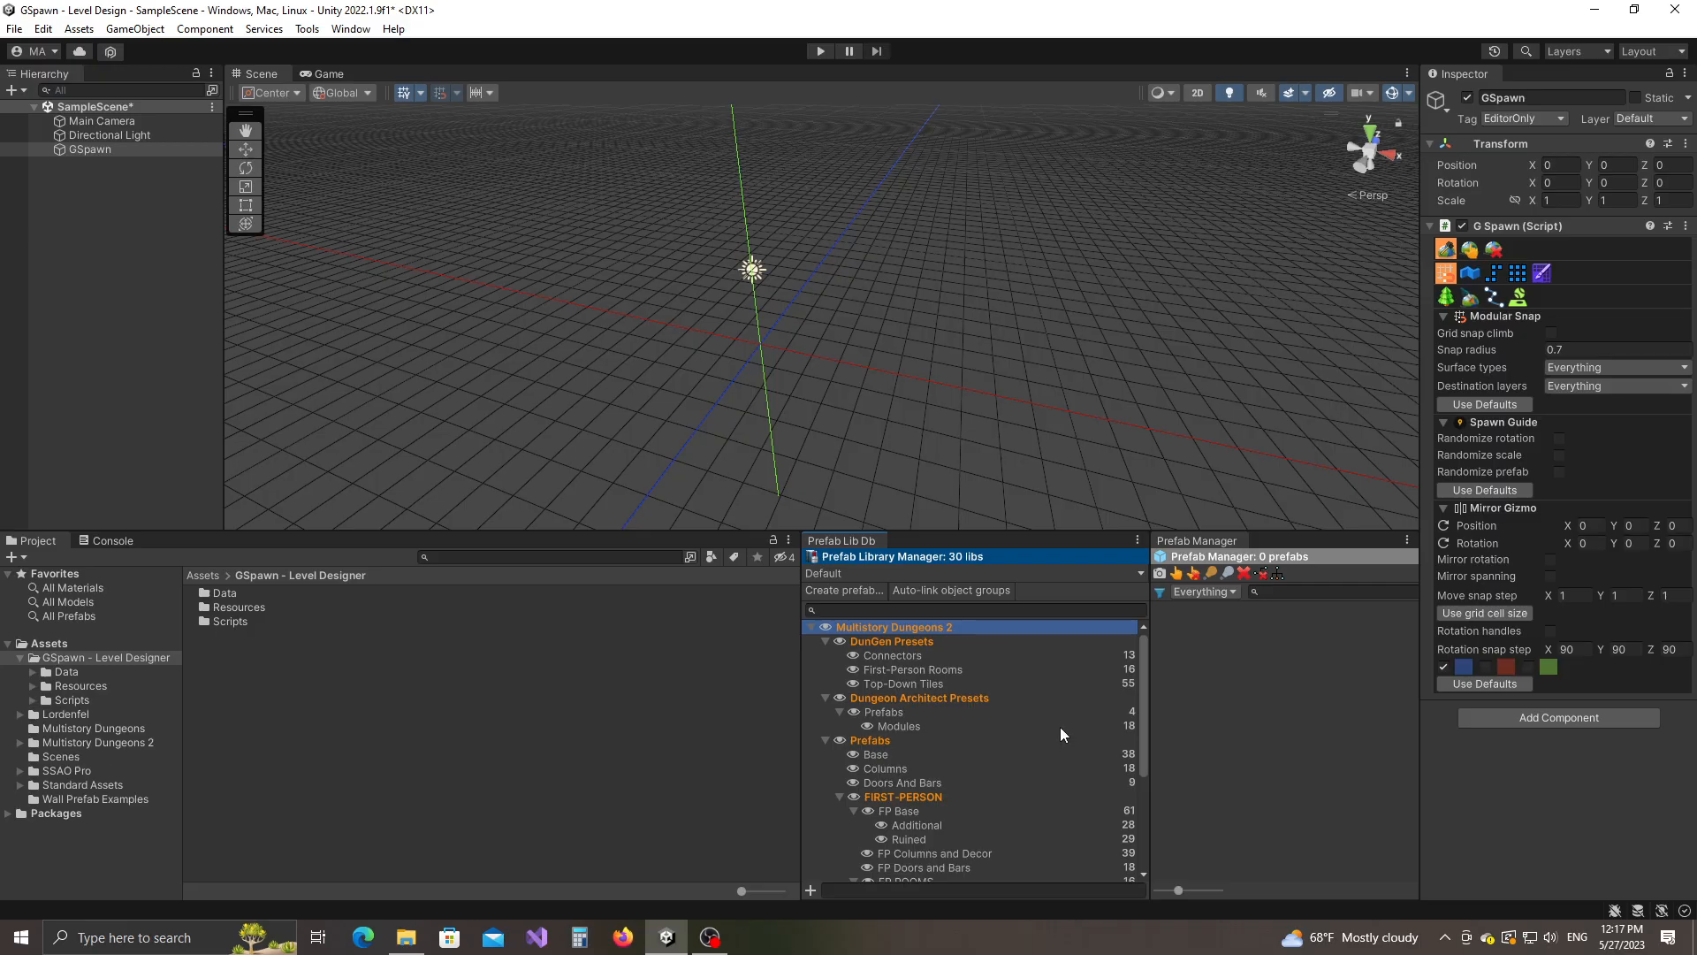
Show the prefabs of the DunGen Presets Connectors library and widen the Prefab Manager window.
{"action": "left_click", "coordinate": [882, 659]}
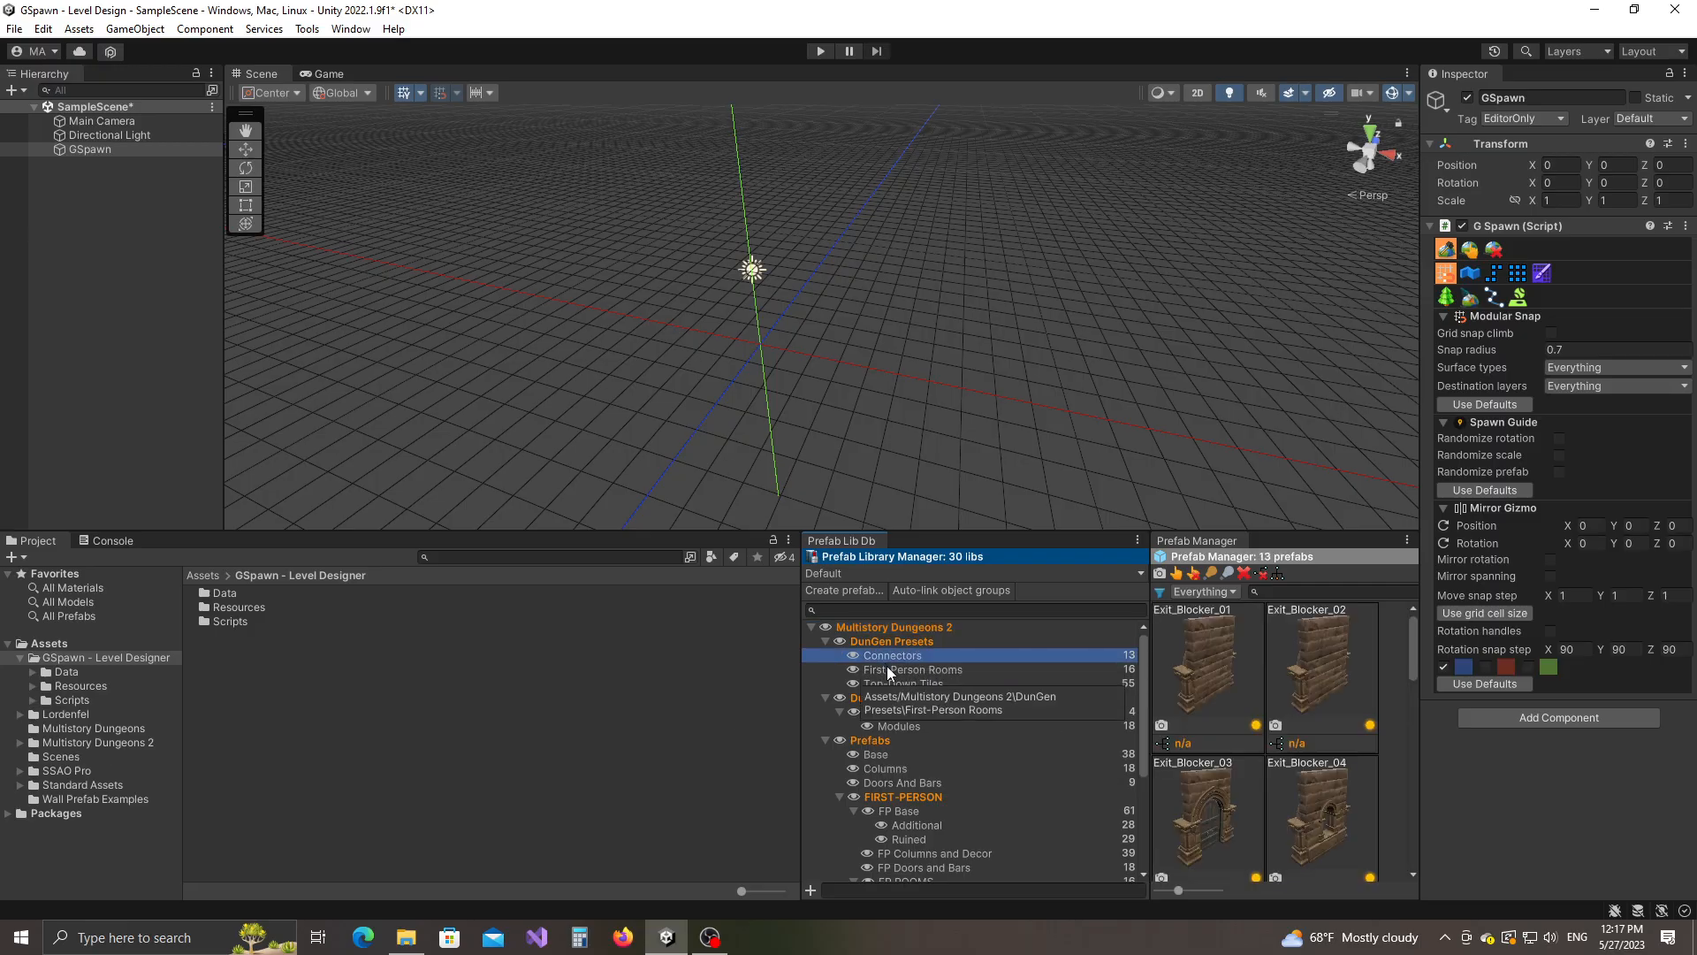
{"action": "left_click_drag", "start_coordinate": [1152, 693], "coordinate": [1116, 694]}
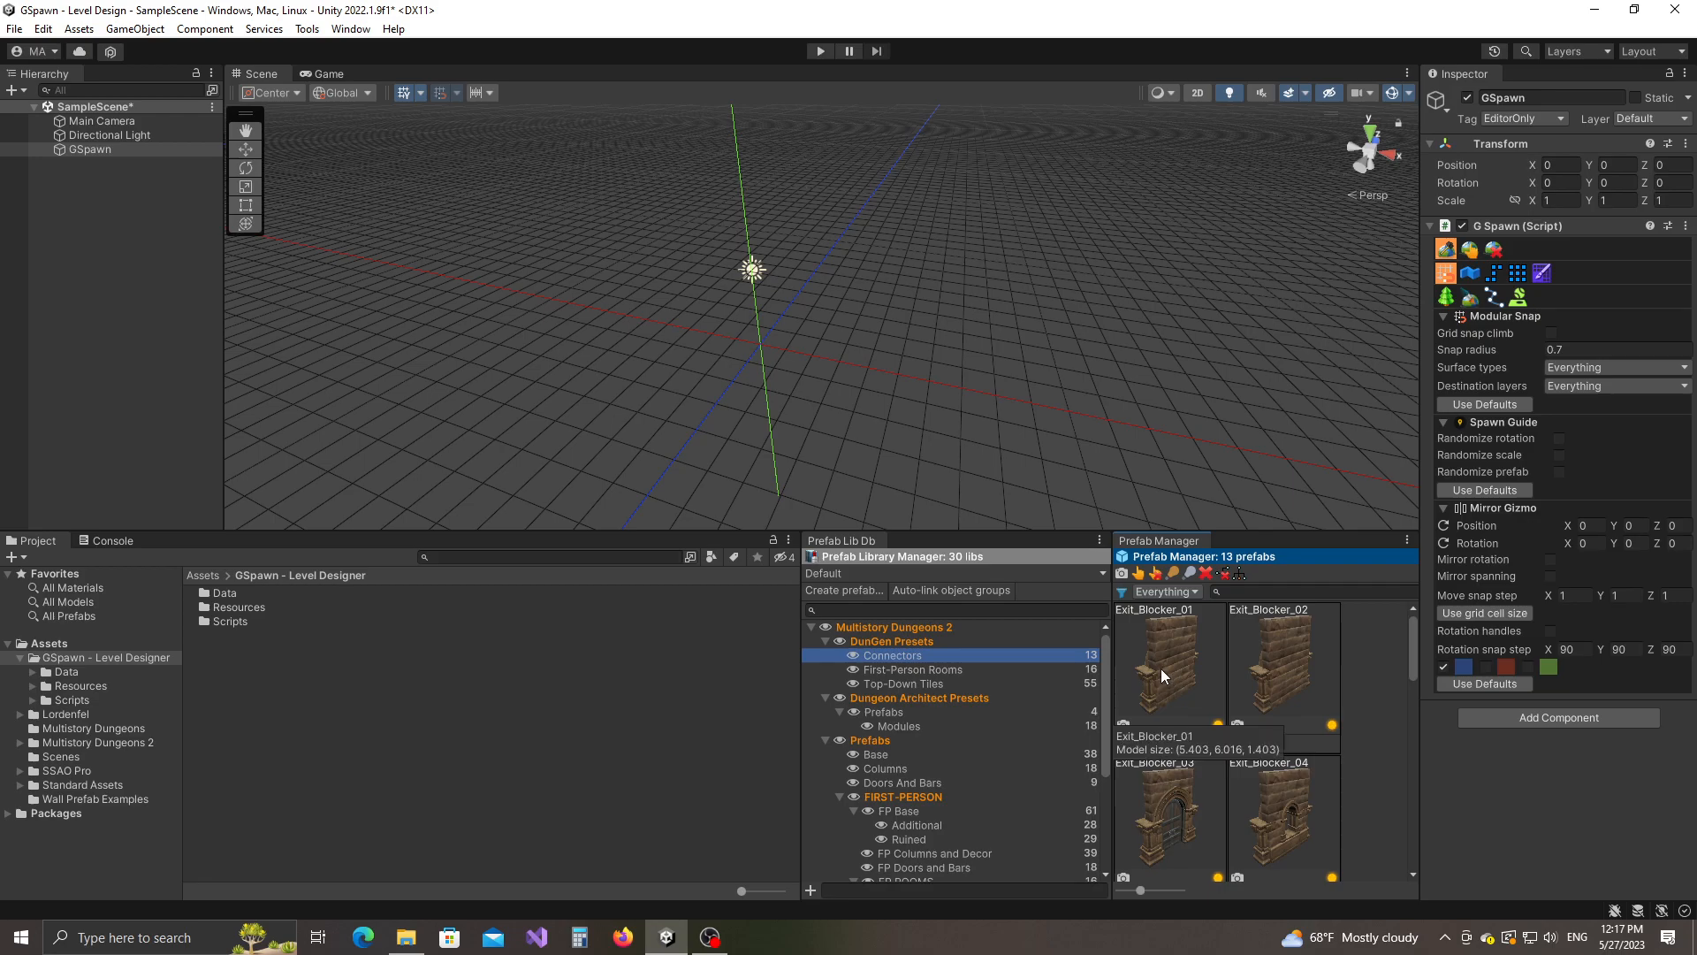
Rotate and reset the Exit_Blocker_01 prefab preview, and locate that prefab in the project assets.
{"action": "right_click_drag", "start_coordinate": [1161, 669], "coordinate": [1153, 740]}
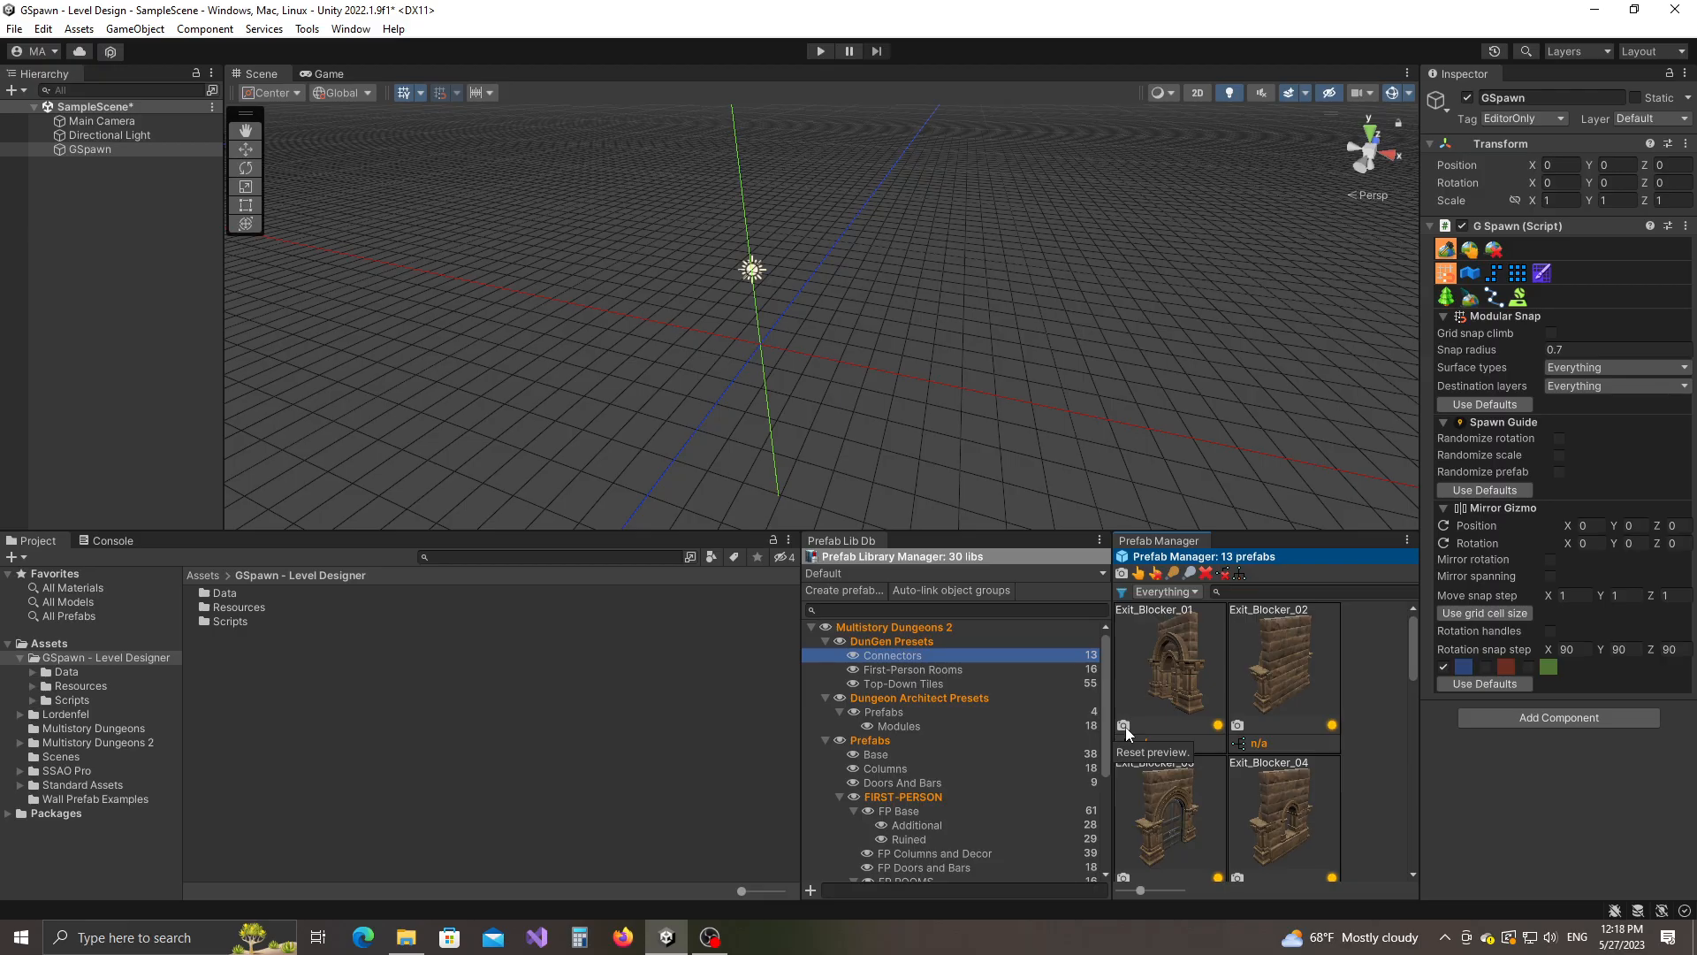
{"action": "left_click", "coordinate": [1124, 727]}
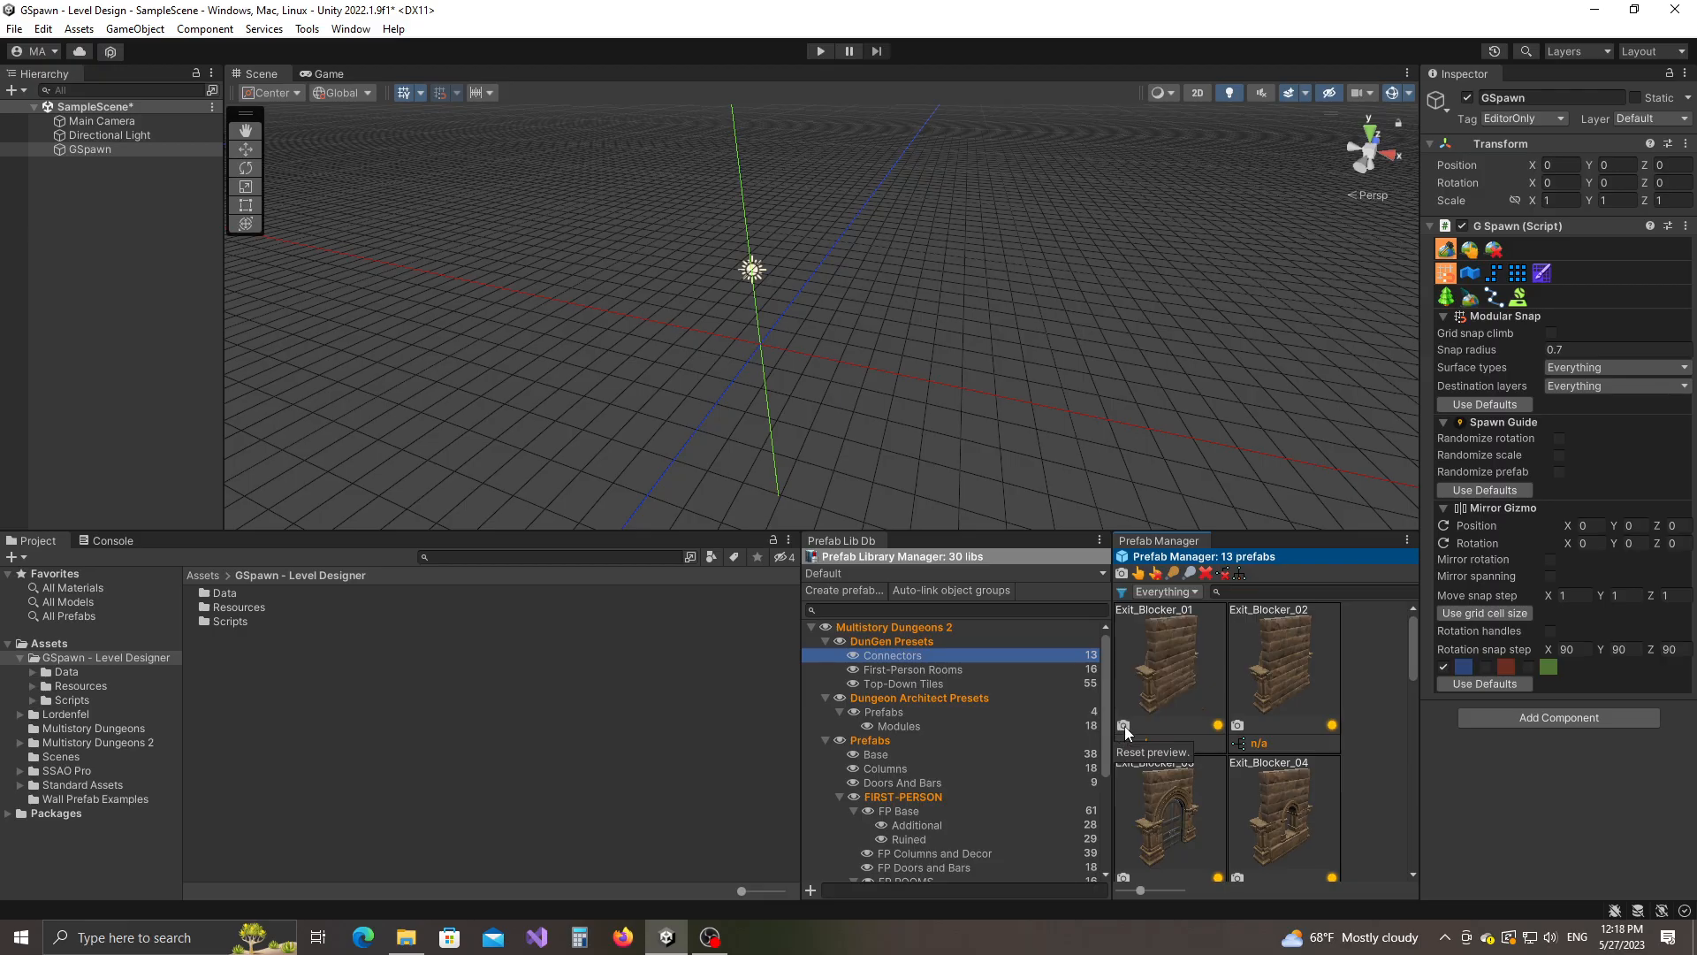
{"action": "left_click", "coordinate": [1218, 727]}
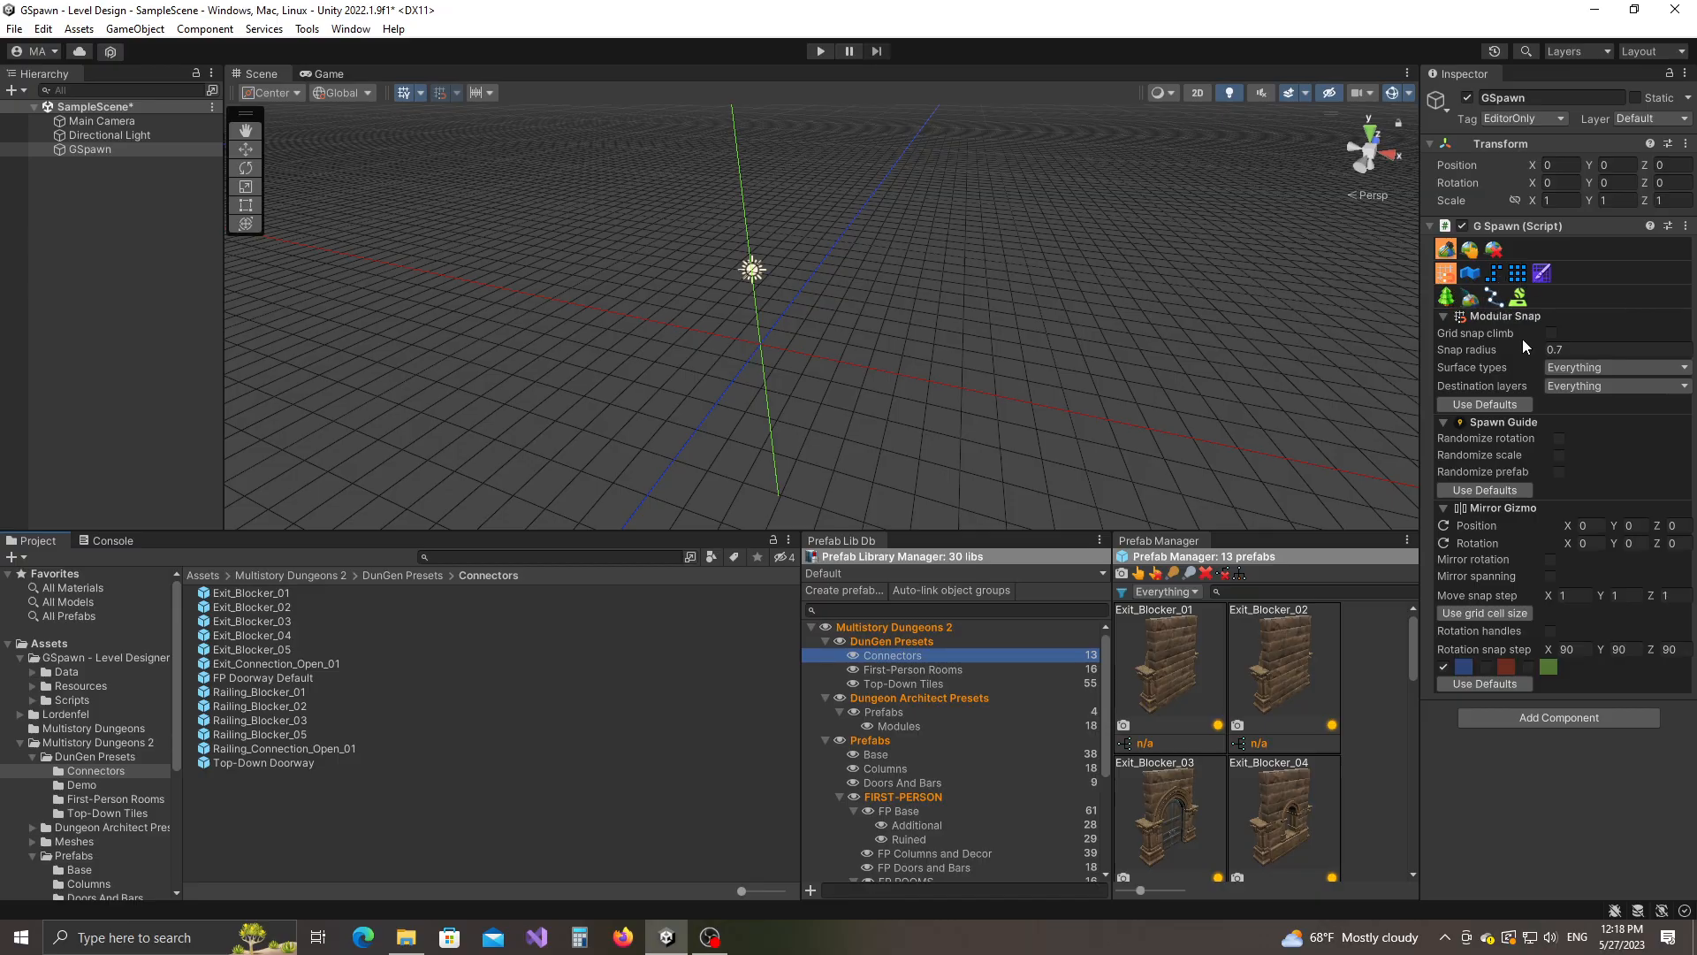
Look through GSpawn's object selection and object erase settings, and return to Object Spawn mode.
{"action": "left_click", "coordinate": [1470, 251]}
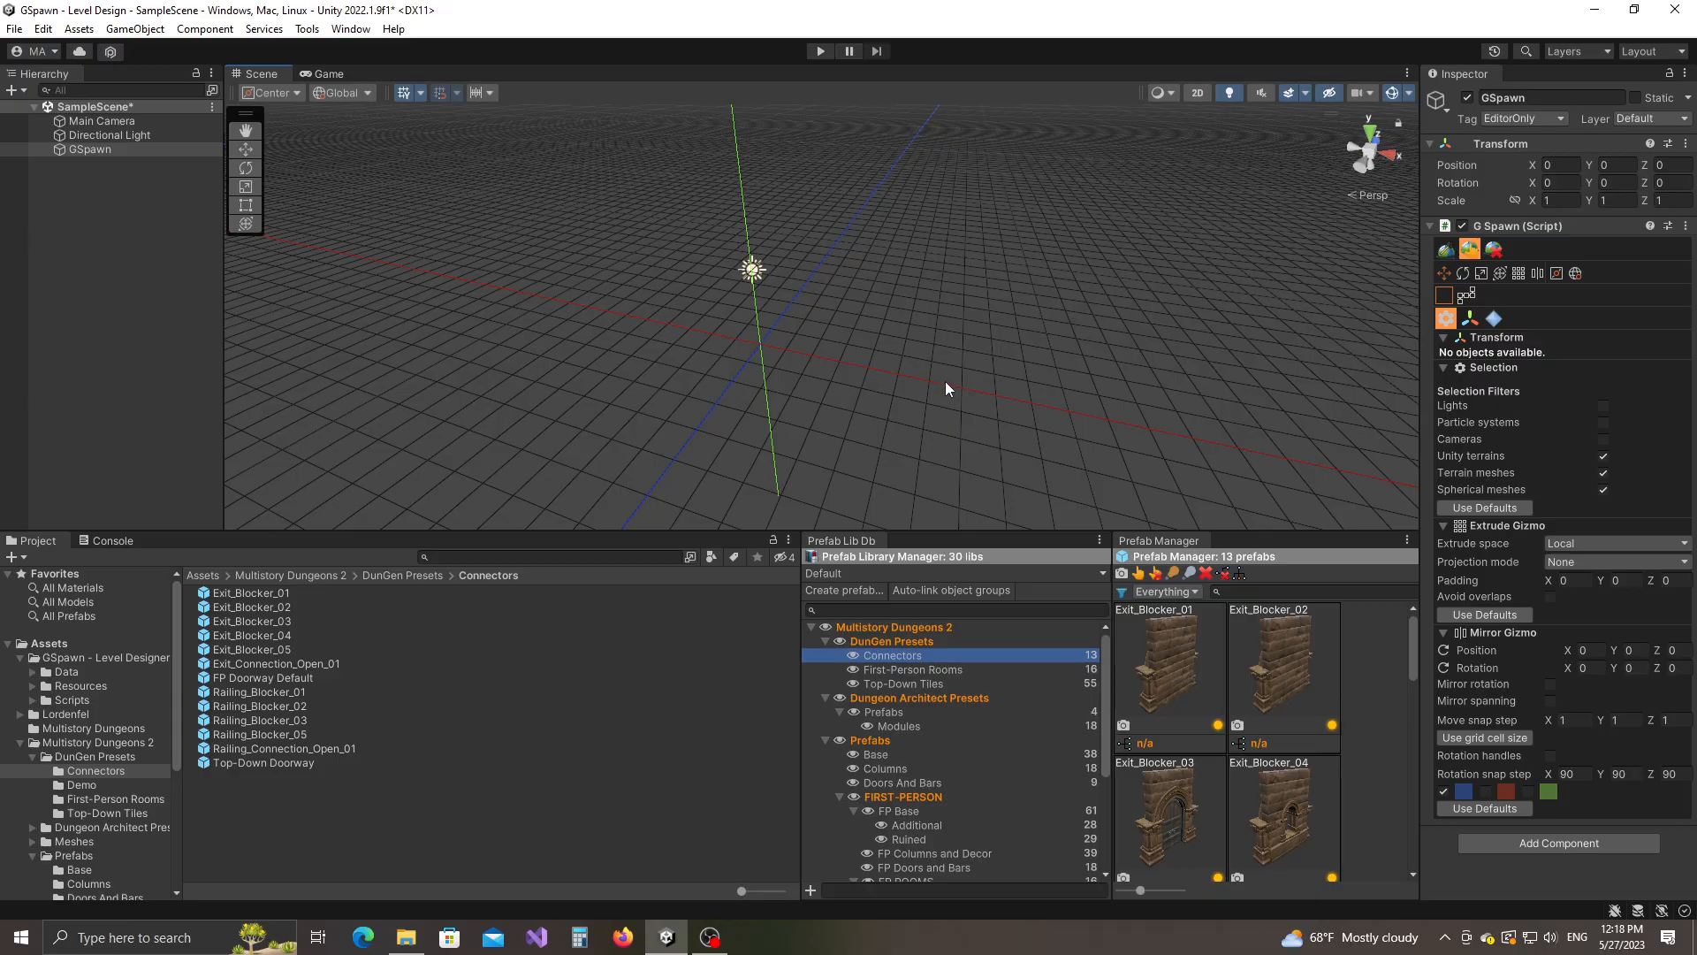
{"action": "left_click", "coordinate": [1494, 251]}
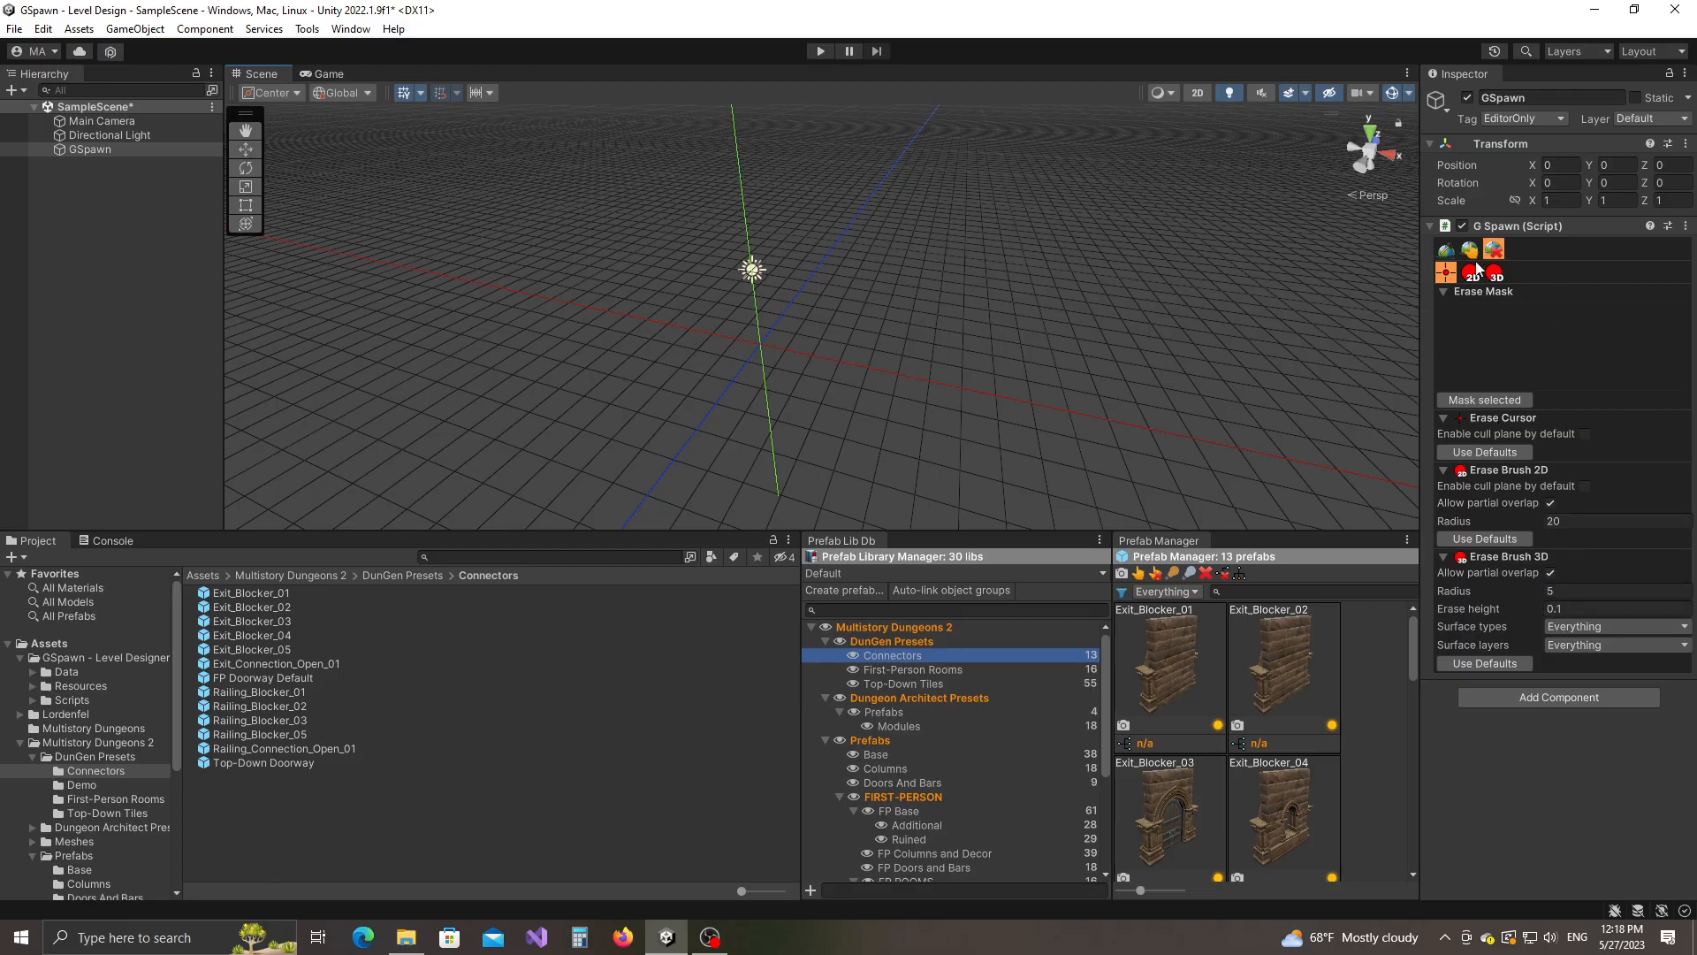
{"action": "left_click", "coordinate": [1446, 251]}
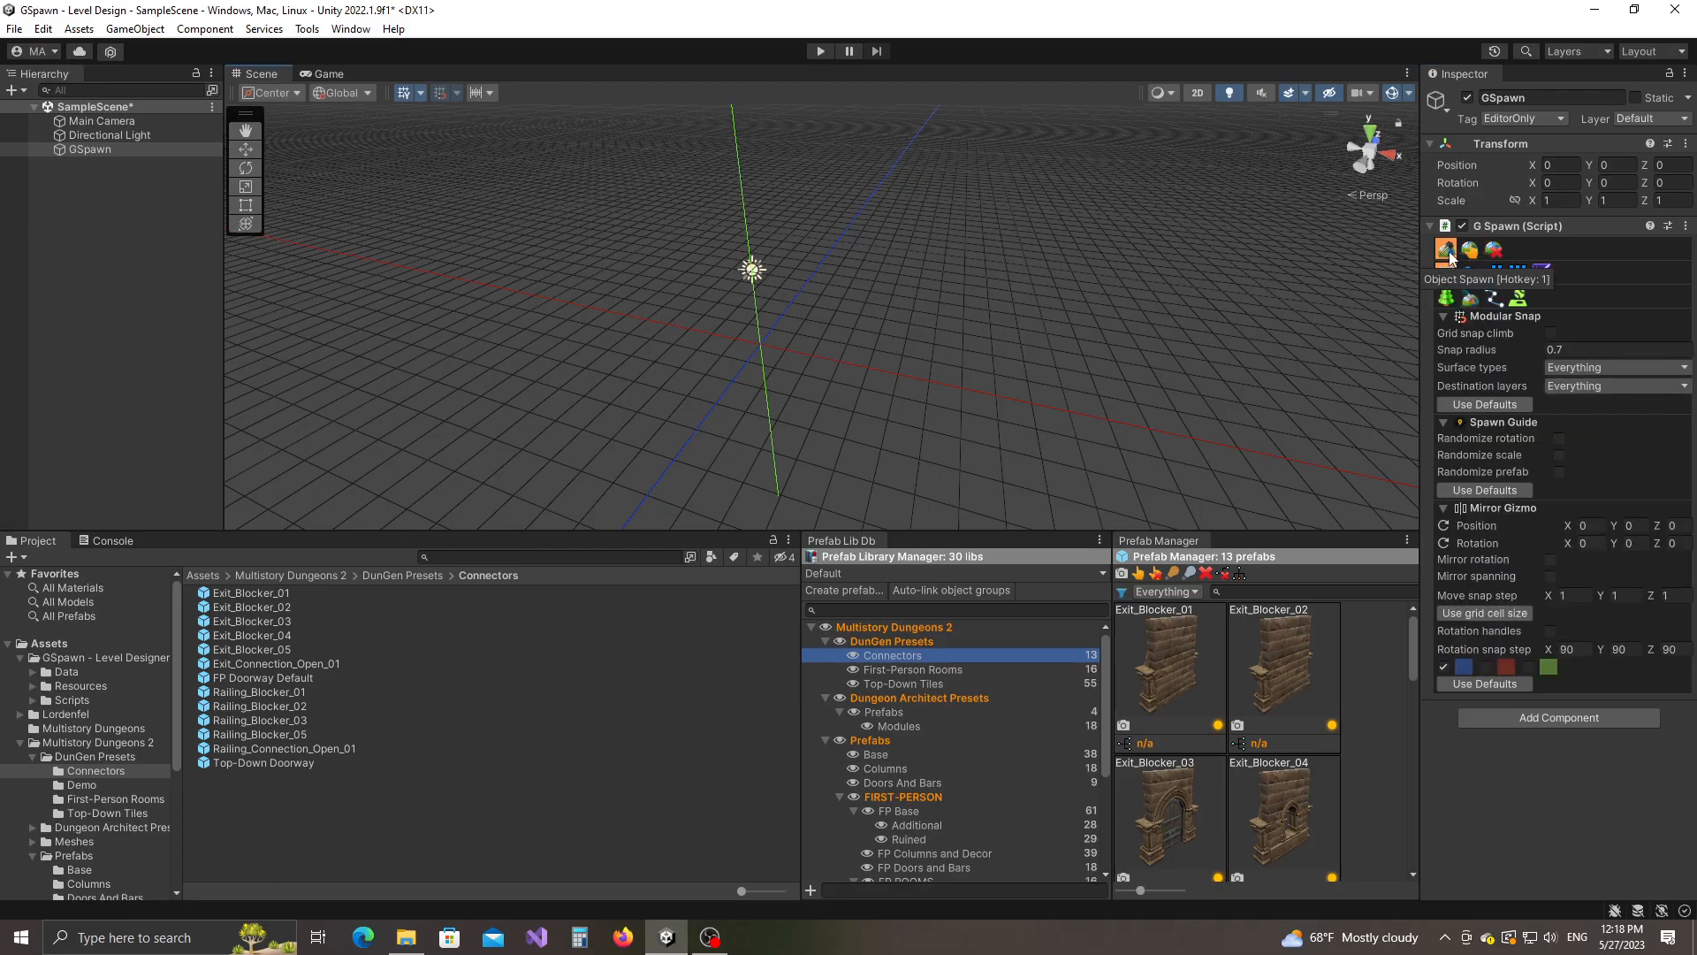
Activate the Box spawn tool and pick the Base_01 prefab from the Base library.
{"action": "scroll", "coordinate": [842, 479], "scroll_direction": "down", "scroll_amount": 2}
{"action": "middle_click_drag", "start_coordinate": [856, 432], "coordinate": [893, 442]}
{"action": "right_click_drag", "start_coordinate": [893, 442], "coordinate": [890, 403]}
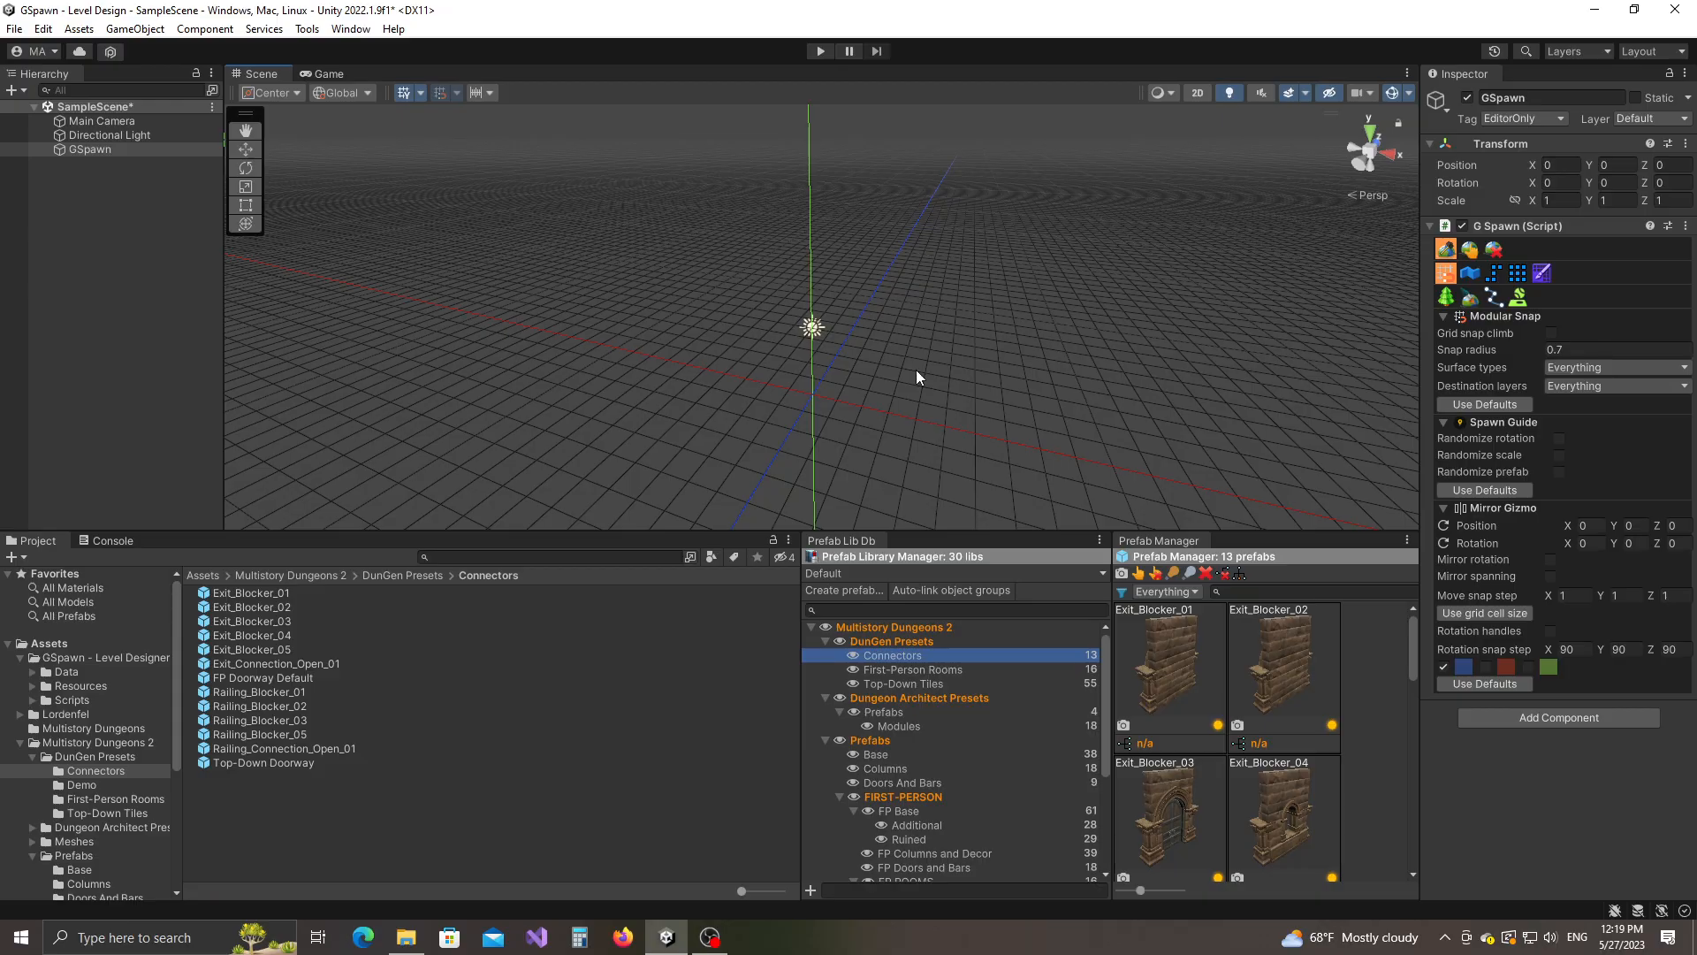
{"action": "left_click", "coordinate": [1517, 274]}
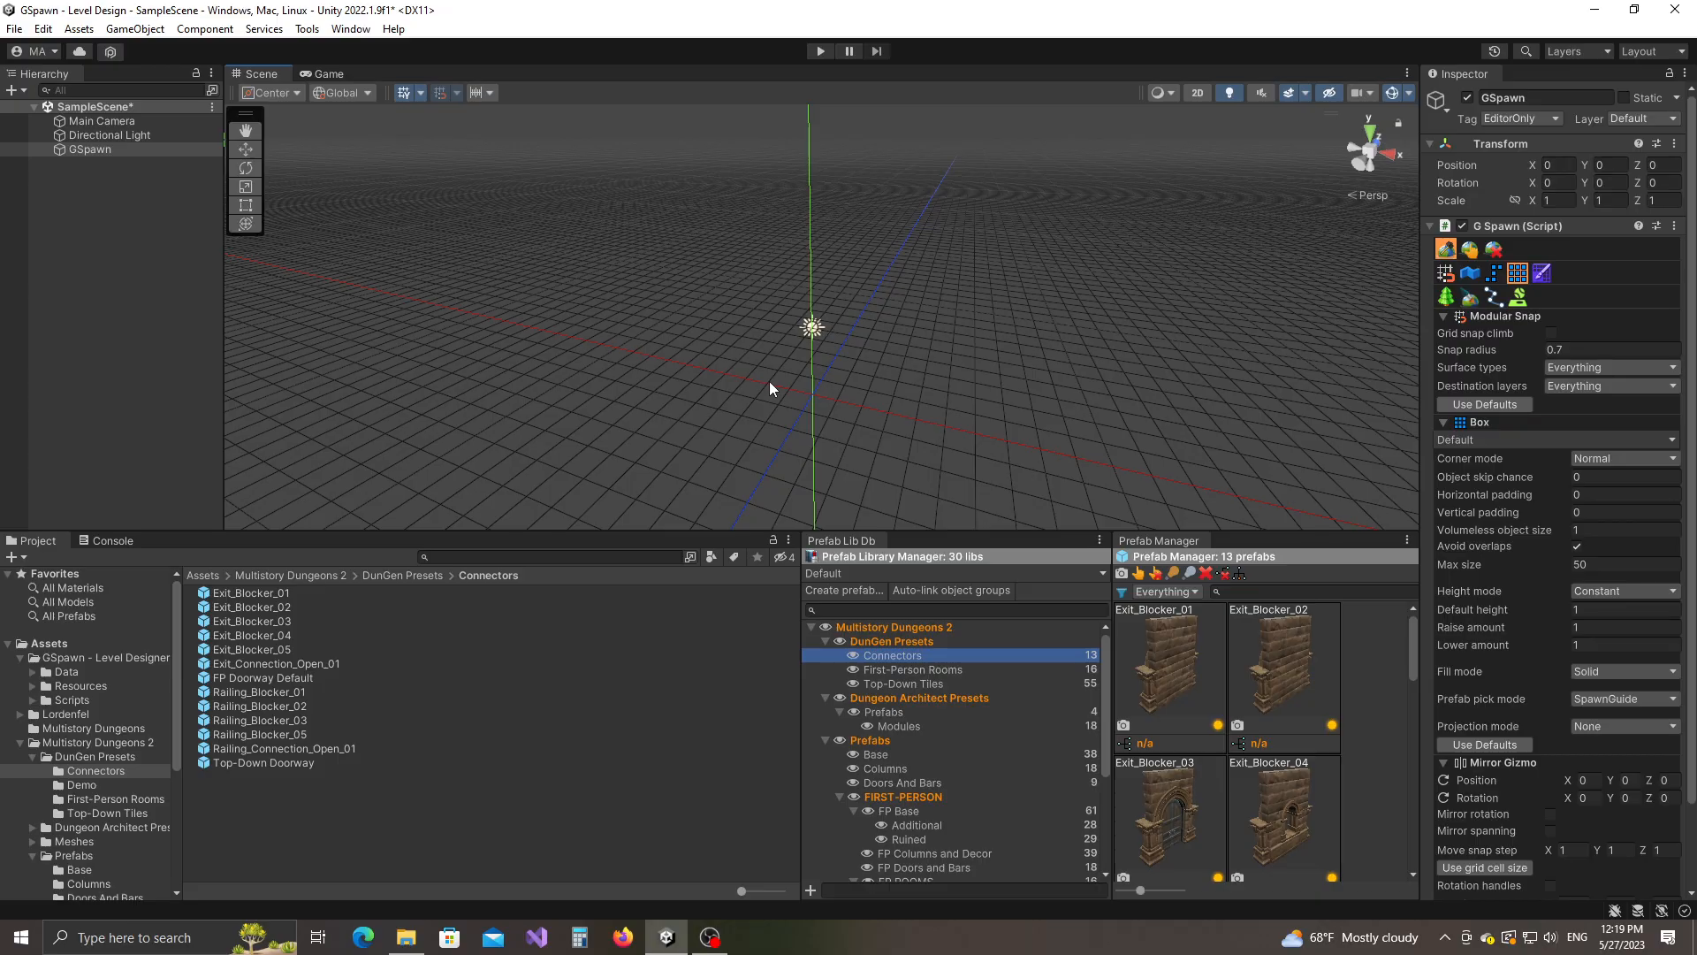
{"action": "left_click", "coordinate": [874, 755]}
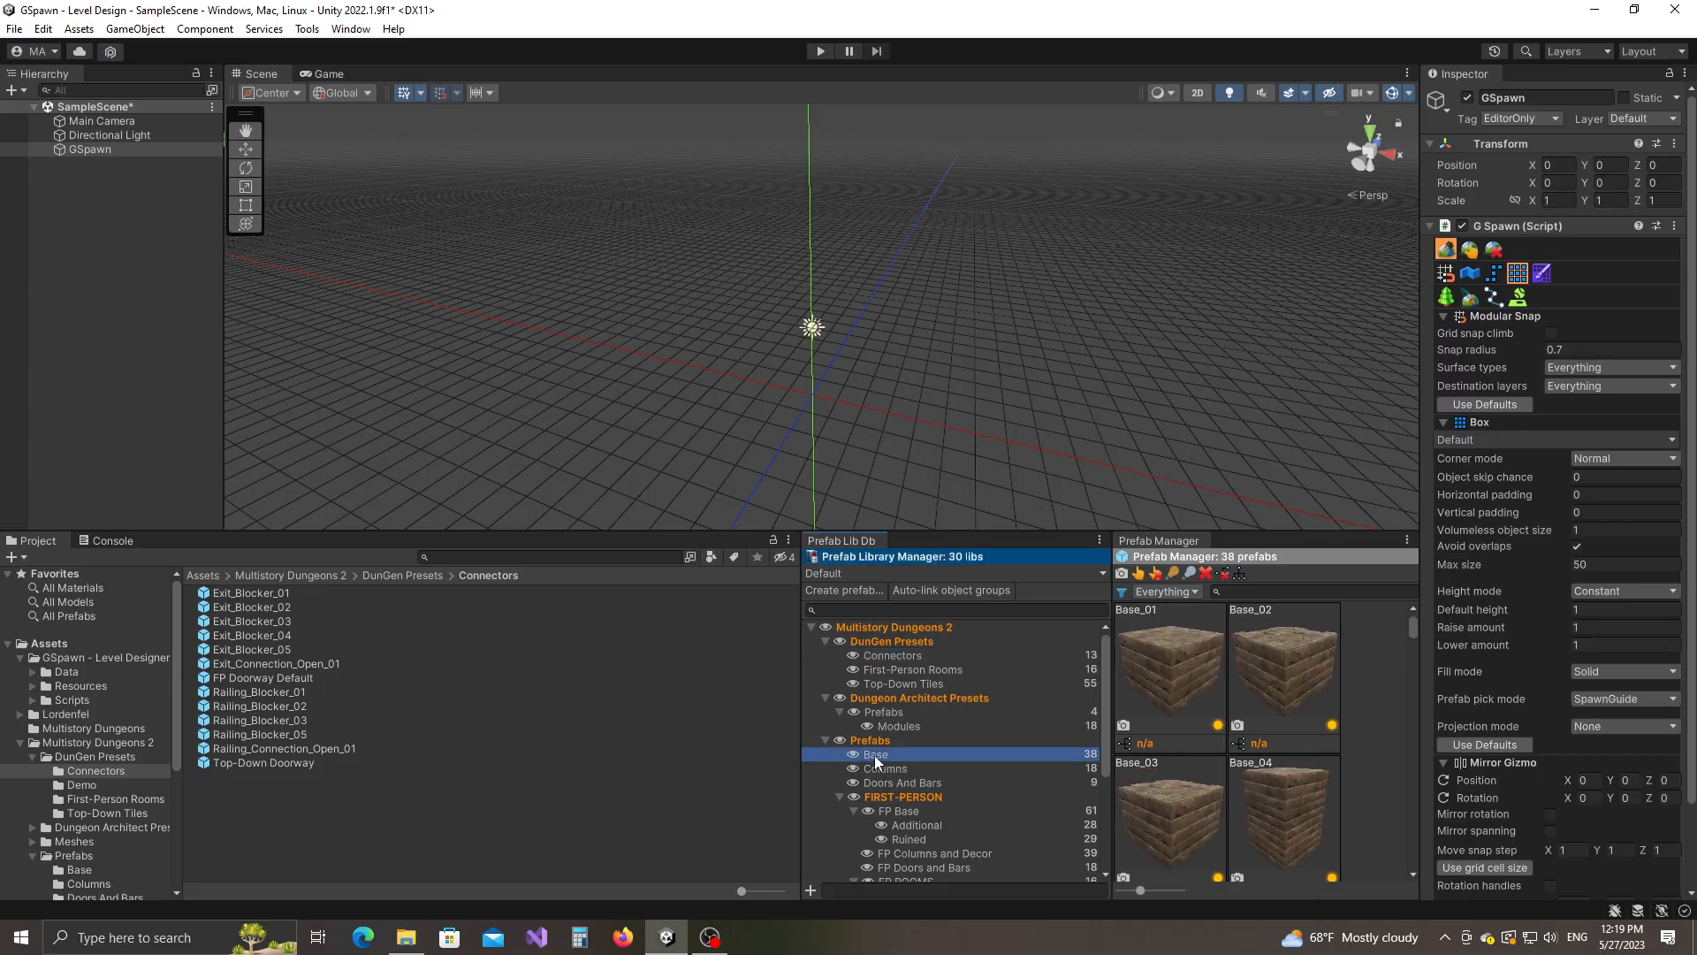
{"action": "left_click", "coordinate": [1170, 658]}
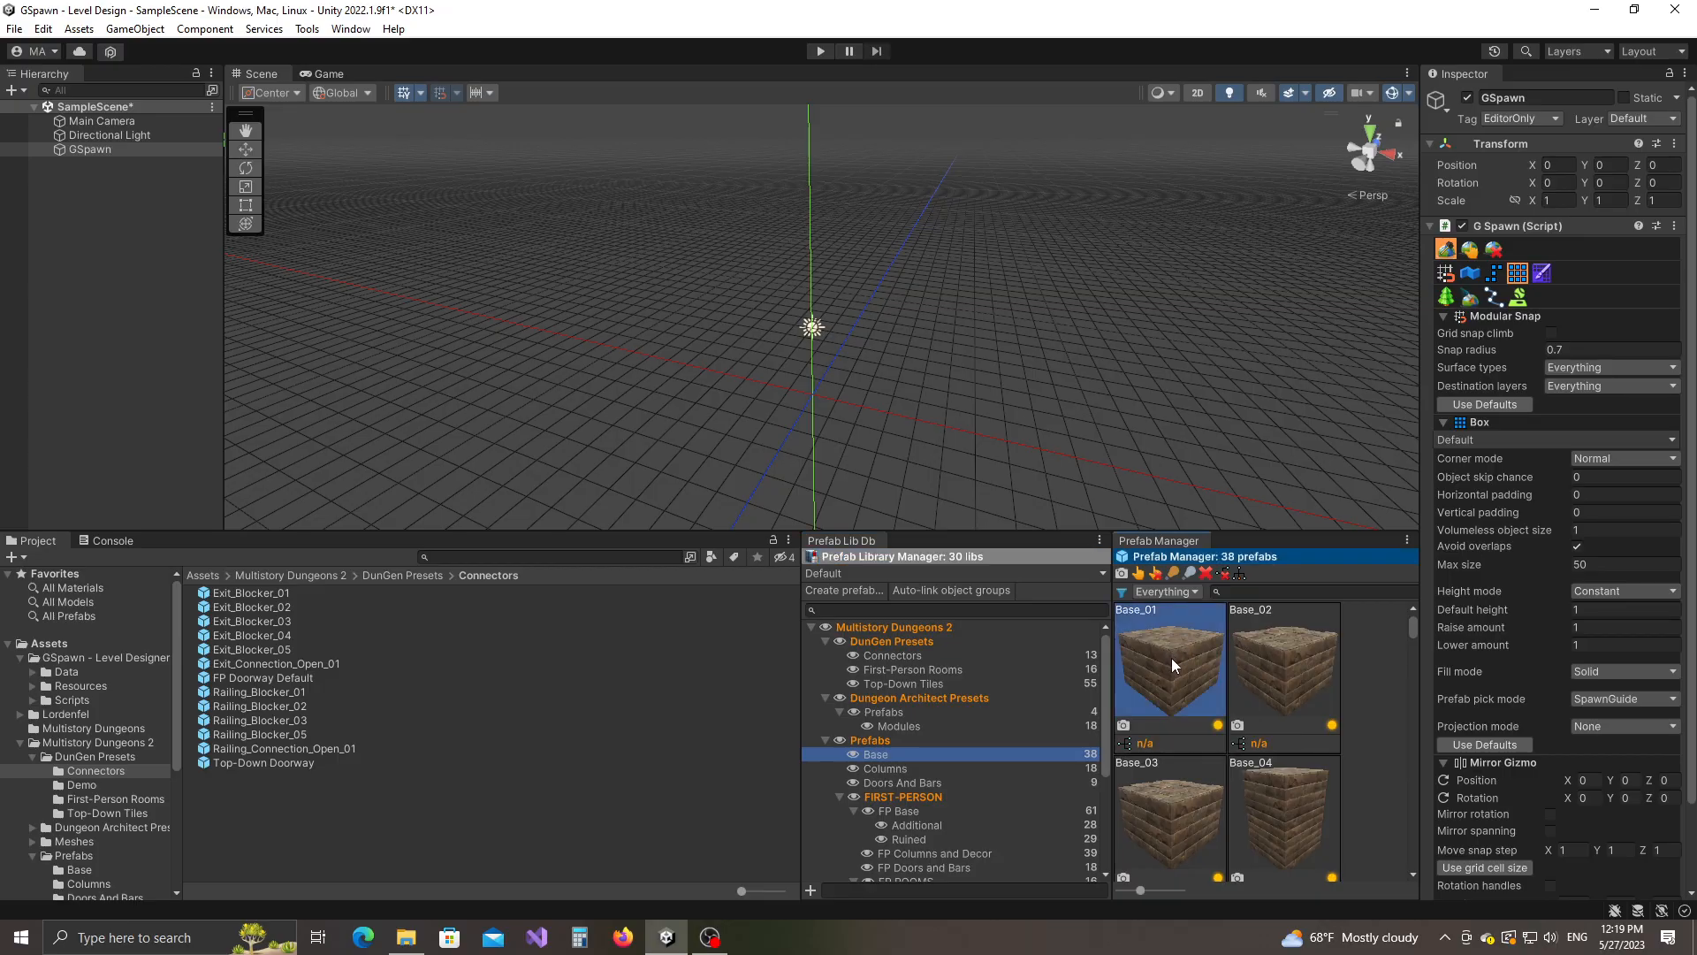
Spawn a solid floor of Base_01 blocks starting at the world origin, 4 × 1 × 10 blocks in X, Y and Z.
{"action": "right_click_drag", "start_coordinate": [872, 400], "coordinate": [886, 434]}
{"action": "scroll", "coordinate": [775, 384], "scroll_direction": "down", "scroll_amount": 5}
{"action": "middle_click_drag", "start_coordinate": [778, 383], "coordinate": [829, 410]}
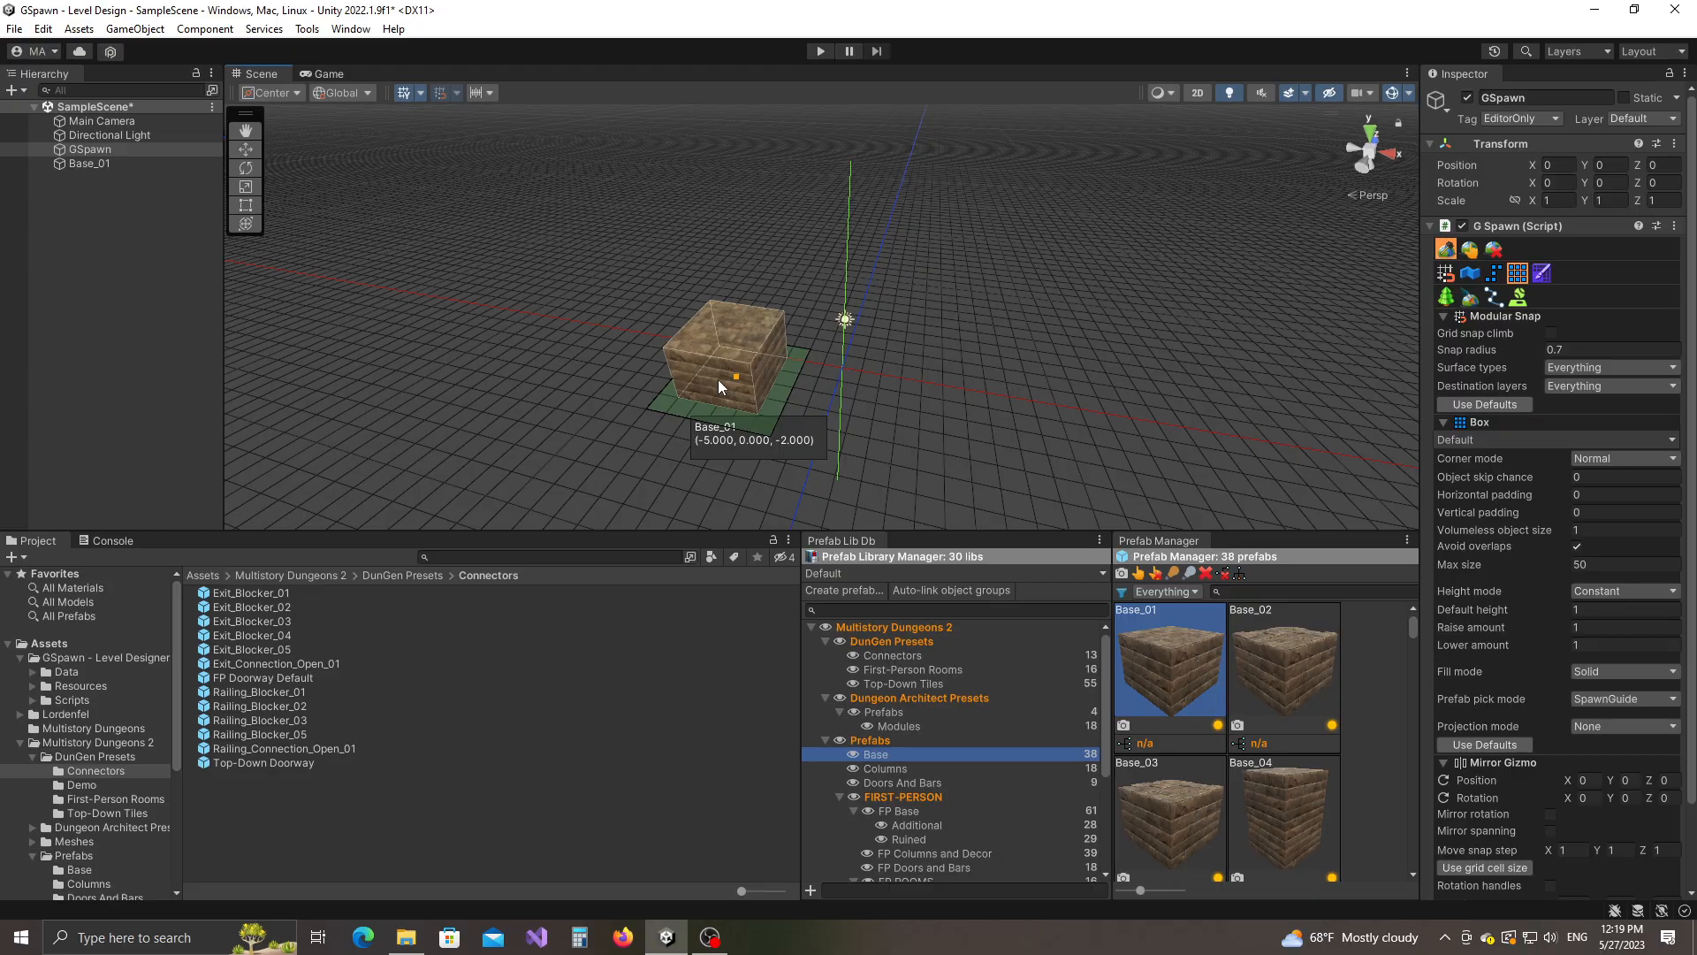
{"action": "middle_click_drag", "start_coordinate": [915, 399], "coordinate": [835, 411]}
{"action": "right_click_drag", "start_coordinate": [703, 410], "coordinate": [738, 407]}
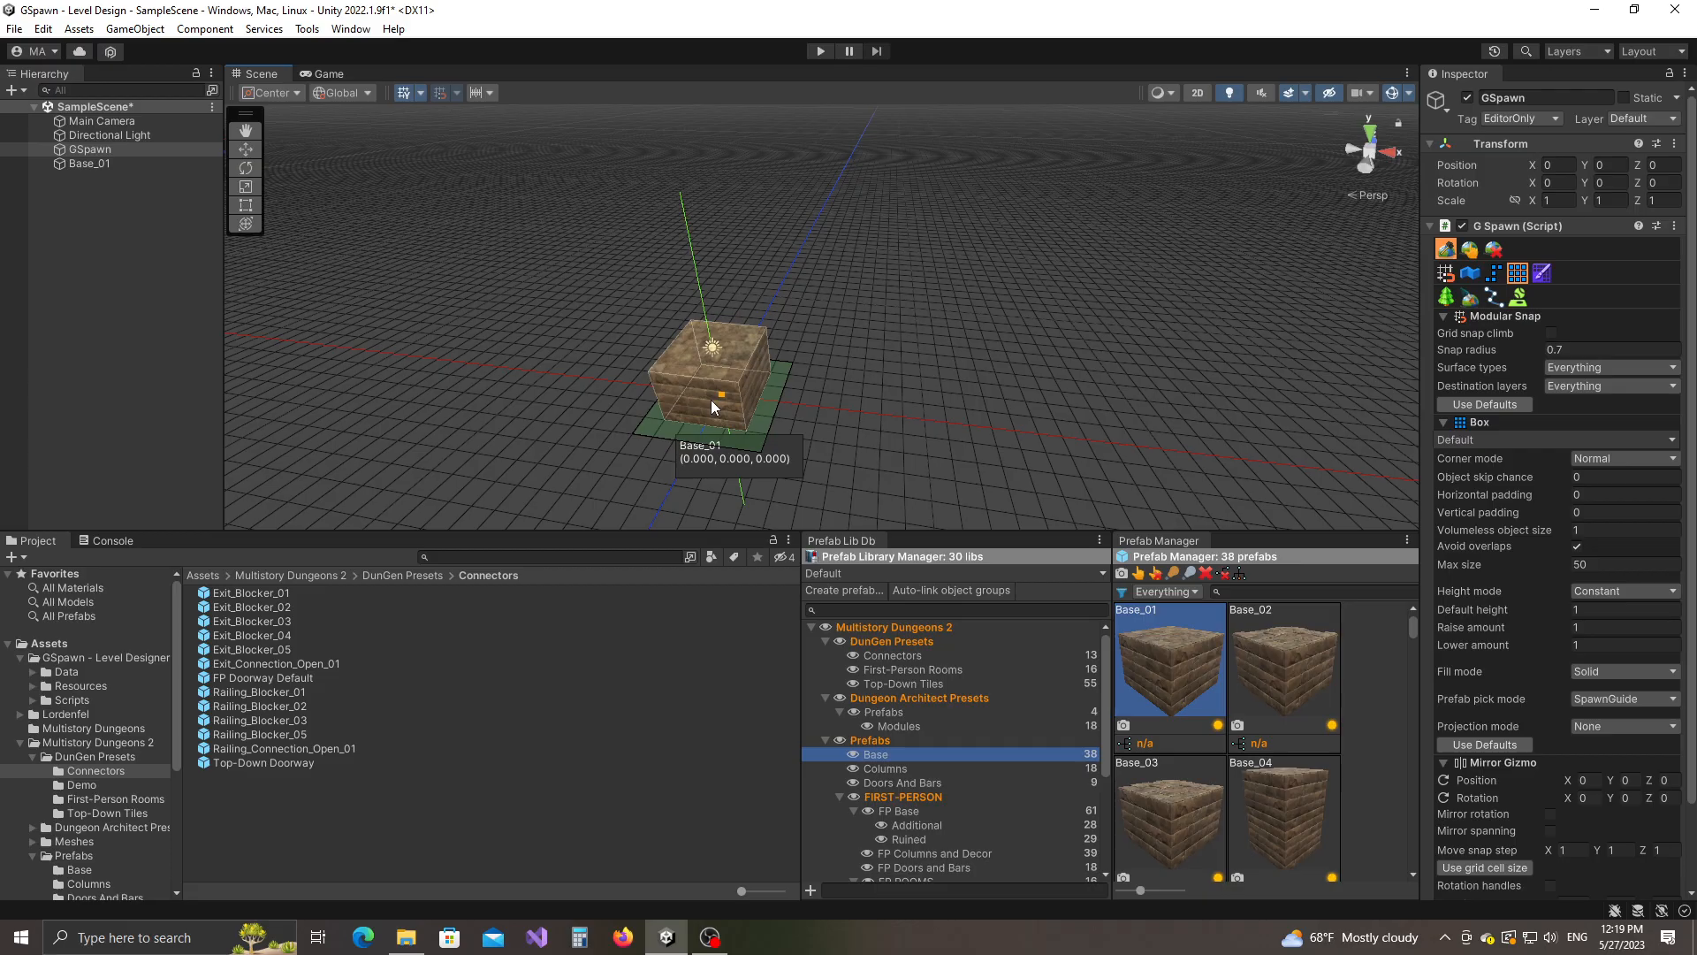
{"action": "left_click", "coordinate": [712, 401]}
{"action": "scroll", "coordinate": [922, 269], "scroll_direction": "down", "scroll_amount": 3}
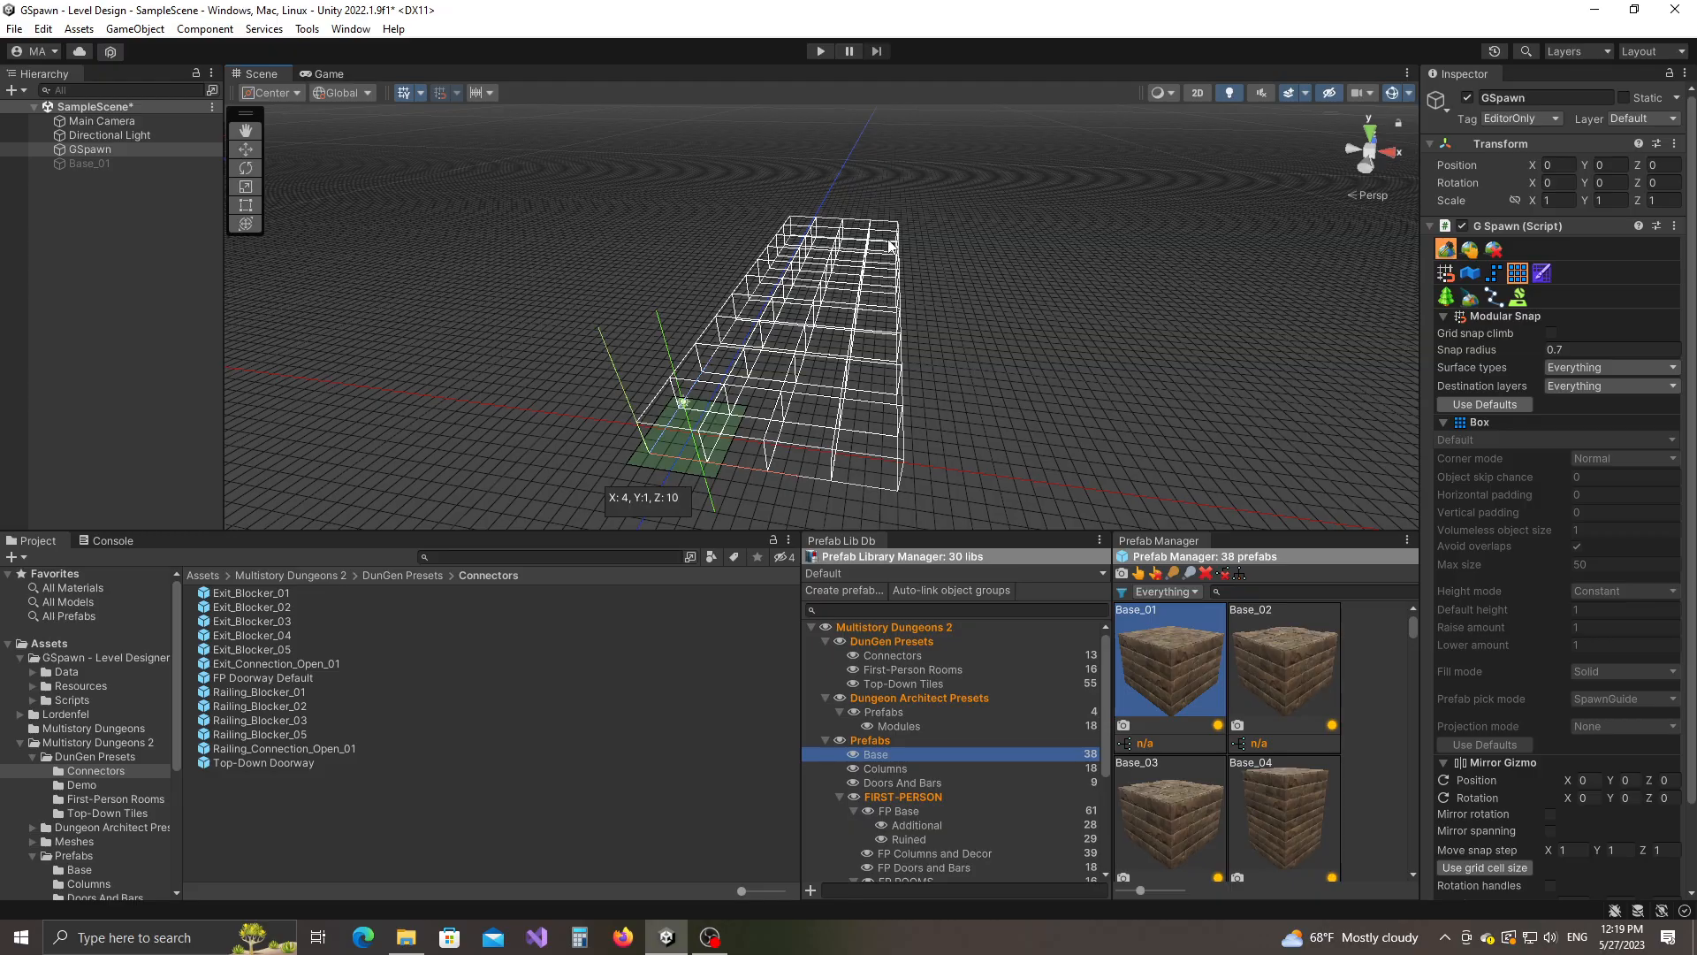
{"action": "left_click", "coordinate": [891, 246]}
Spawn a second box of Base_01 blocks along the side of the floor's far end, forming an L-shaped platform.
{"action": "scroll", "coordinate": [974, 367], "scroll_direction": "up", "scroll_amount": 3}
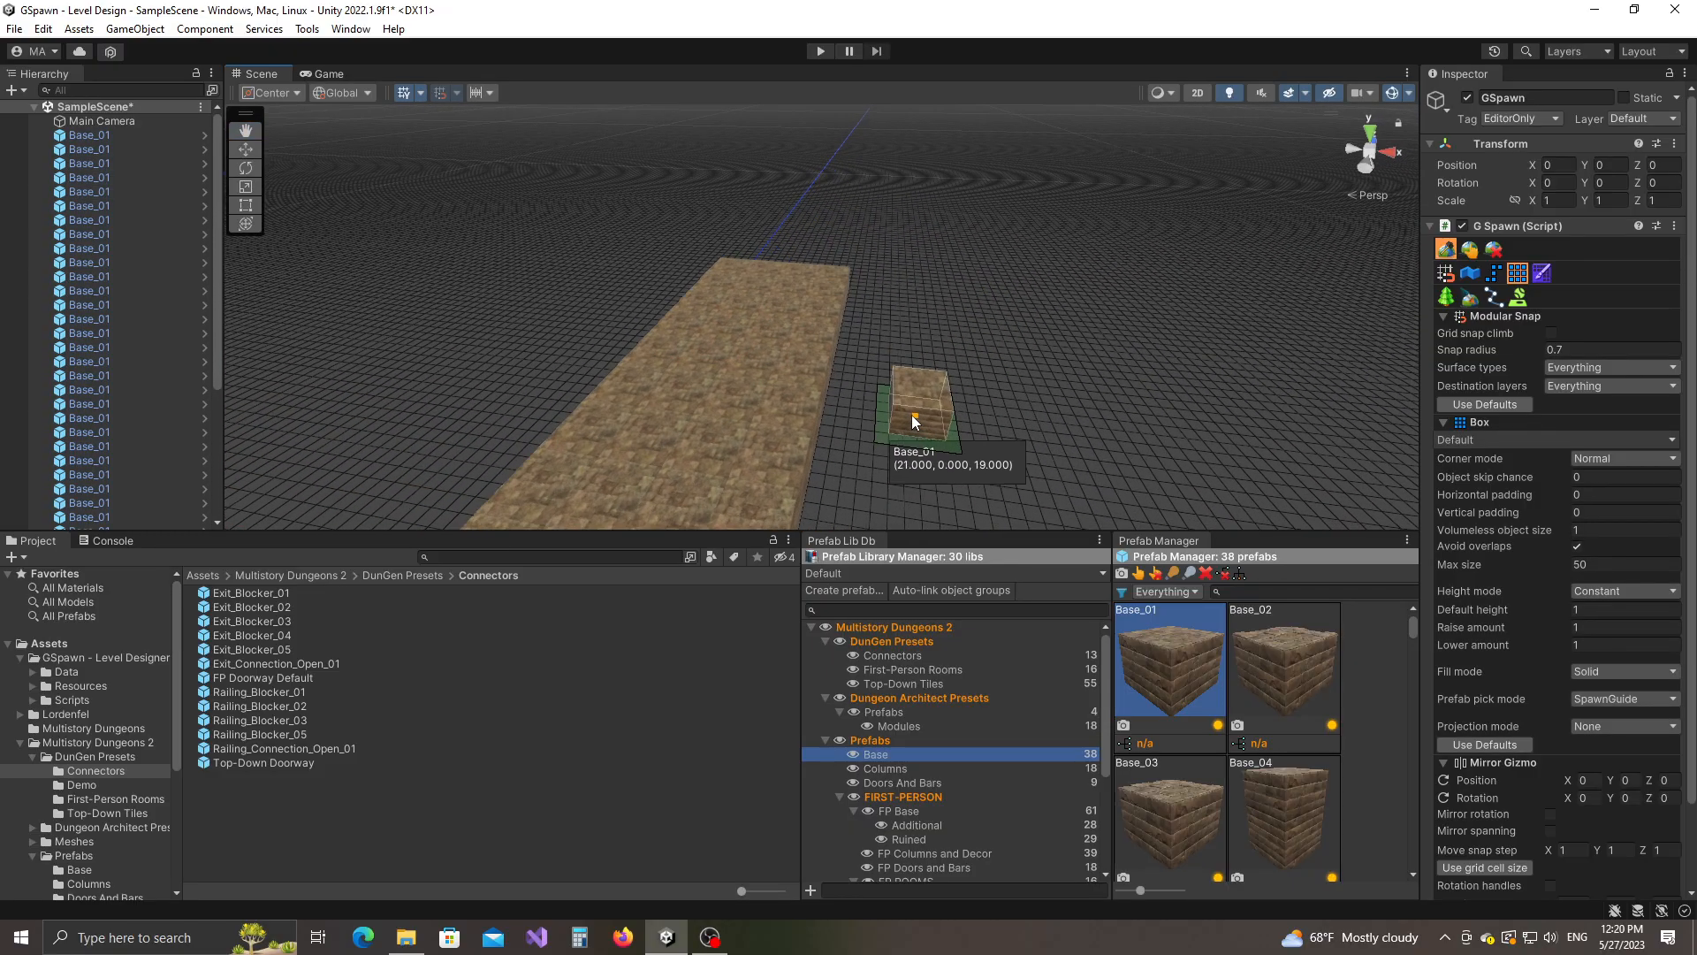
{"action": "scroll", "coordinate": [931, 423], "scroll_direction": "up", "scroll_amount": 2}
{"action": "middle_click_drag", "start_coordinate": [931, 422], "coordinate": [879, 484]}
{"action": "scroll", "coordinate": [868, 449], "scroll_direction": "up", "scroll_amount": 2}
{"action": "right_click_drag", "start_coordinate": [891, 398], "coordinate": [902, 433]}
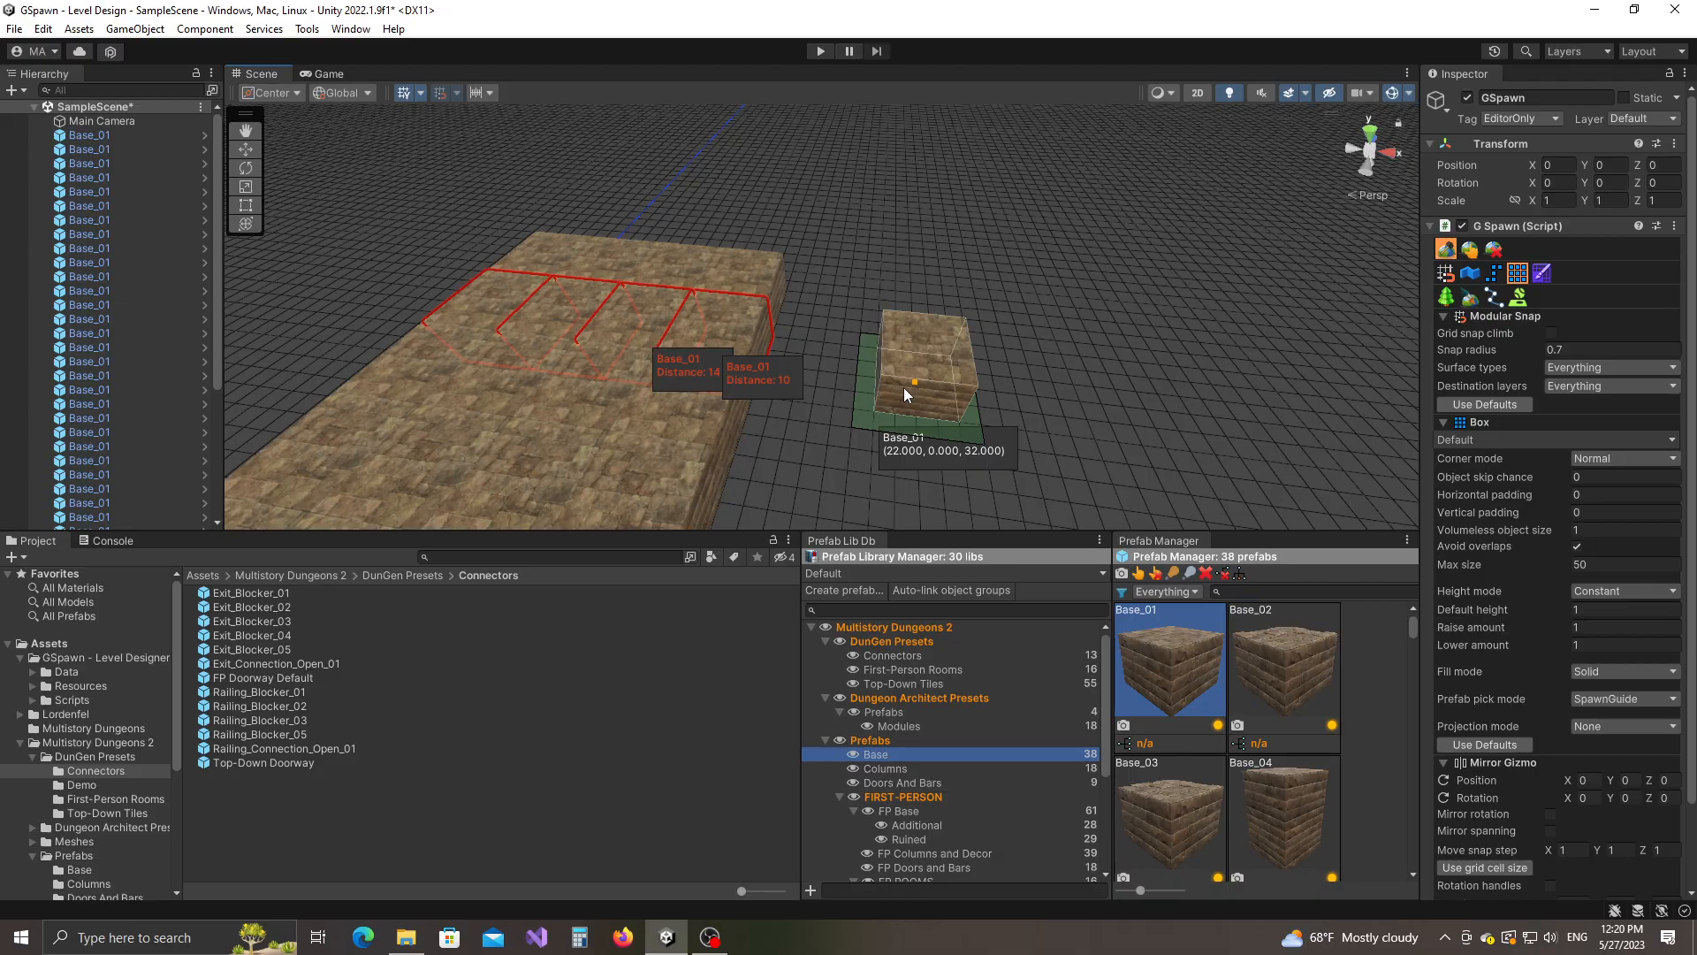
{"action": "scroll", "coordinate": [903, 387], "scroll_direction": "up", "scroll_amount": 4}
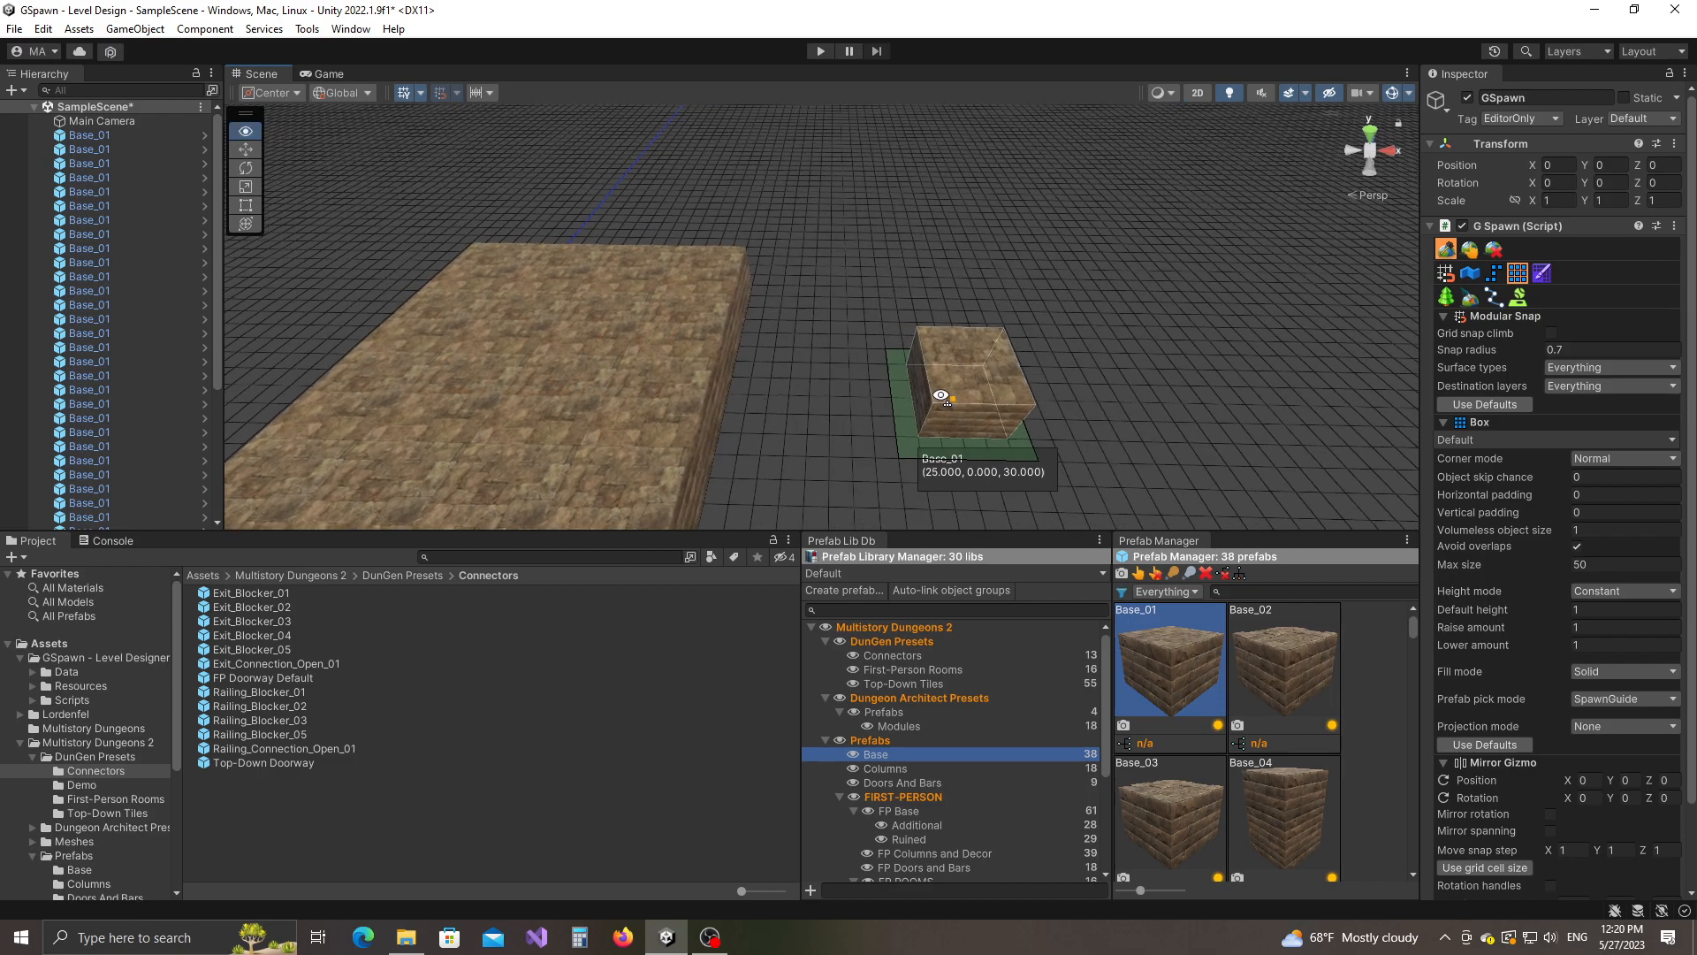
{"action": "scroll", "coordinate": [902, 385], "scroll_direction": "up", "scroll_amount": 2}
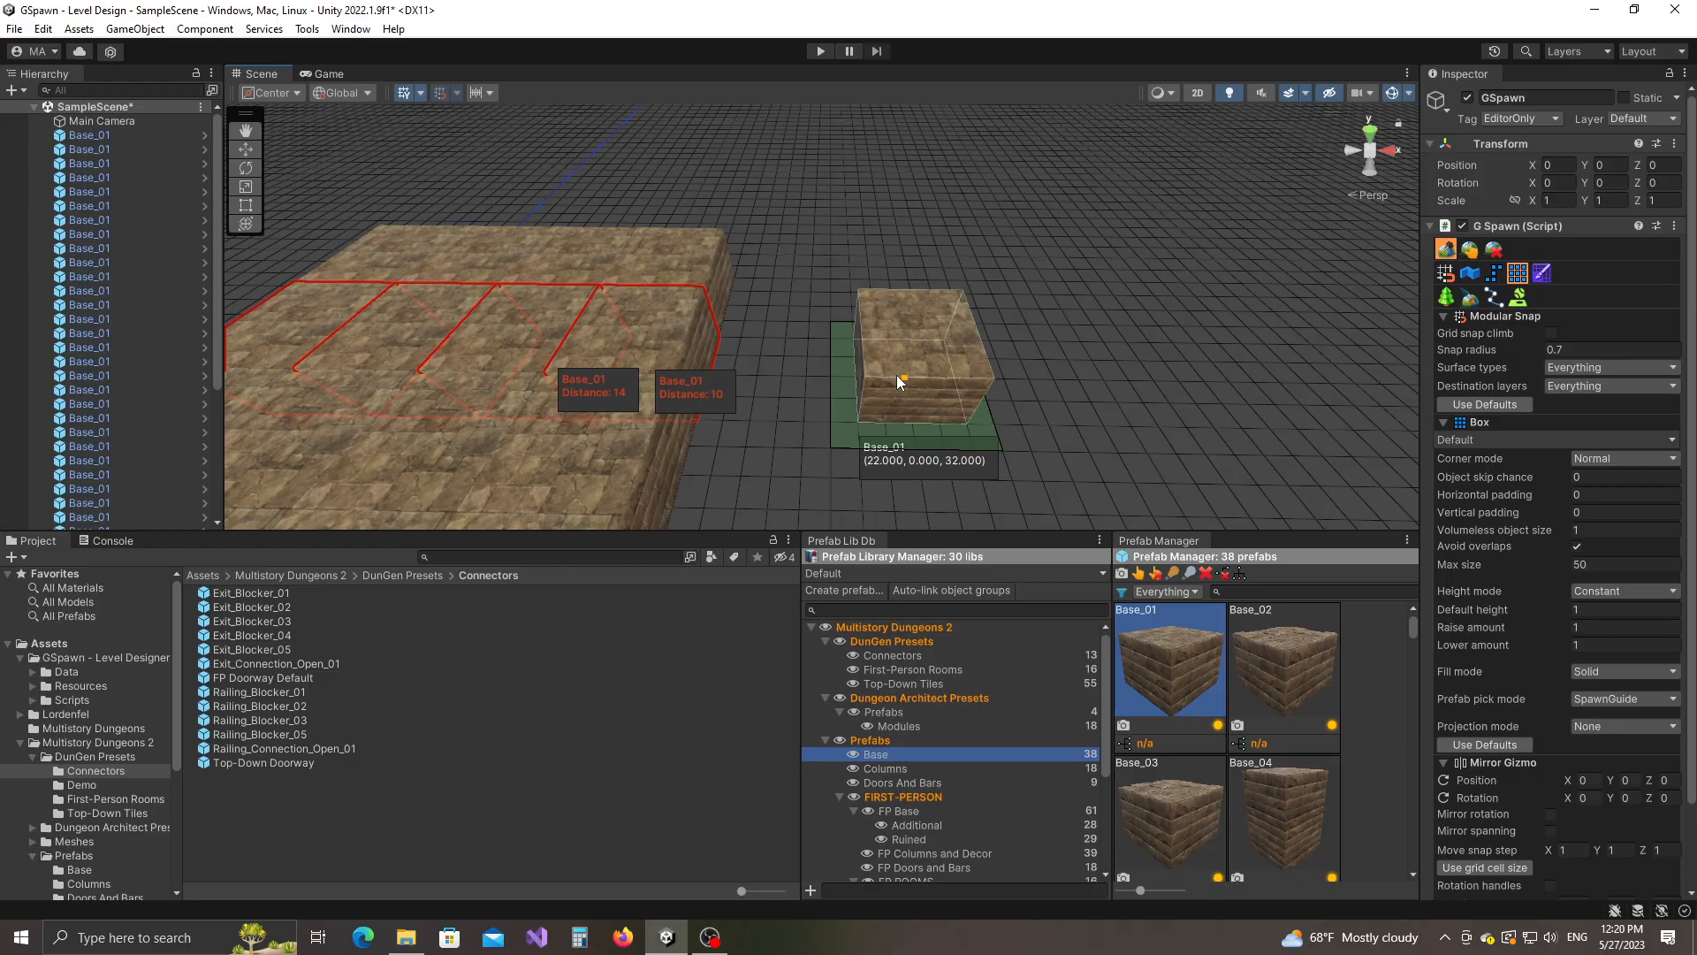
{"action": "scroll", "coordinate": [968, 369], "scroll_direction": "down", "scroll_amount": 3}
{"action": "left_click", "coordinate": [779, 305]}
{"action": "left_click_drag", "start_coordinate": [778, 304], "coordinate": [1022, 479]}
Switch object spawning to the Modular Walls tool.
{"action": "scroll", "coordinate": [1167, 337], "scroll_direction": "down", "scroll_amount": 3}
{"action": "middle_click_drag", "start_coordinate": [1131, 415], "coordinate": [1126, 317]}
{"action": "right_click_drag", "start_coordinate": [1126, 398], "coordinate": [980, 406]}
{"action": "middle_click_drag", "start_coordinate": [980, 407], "coordinate": [1013, 361]}
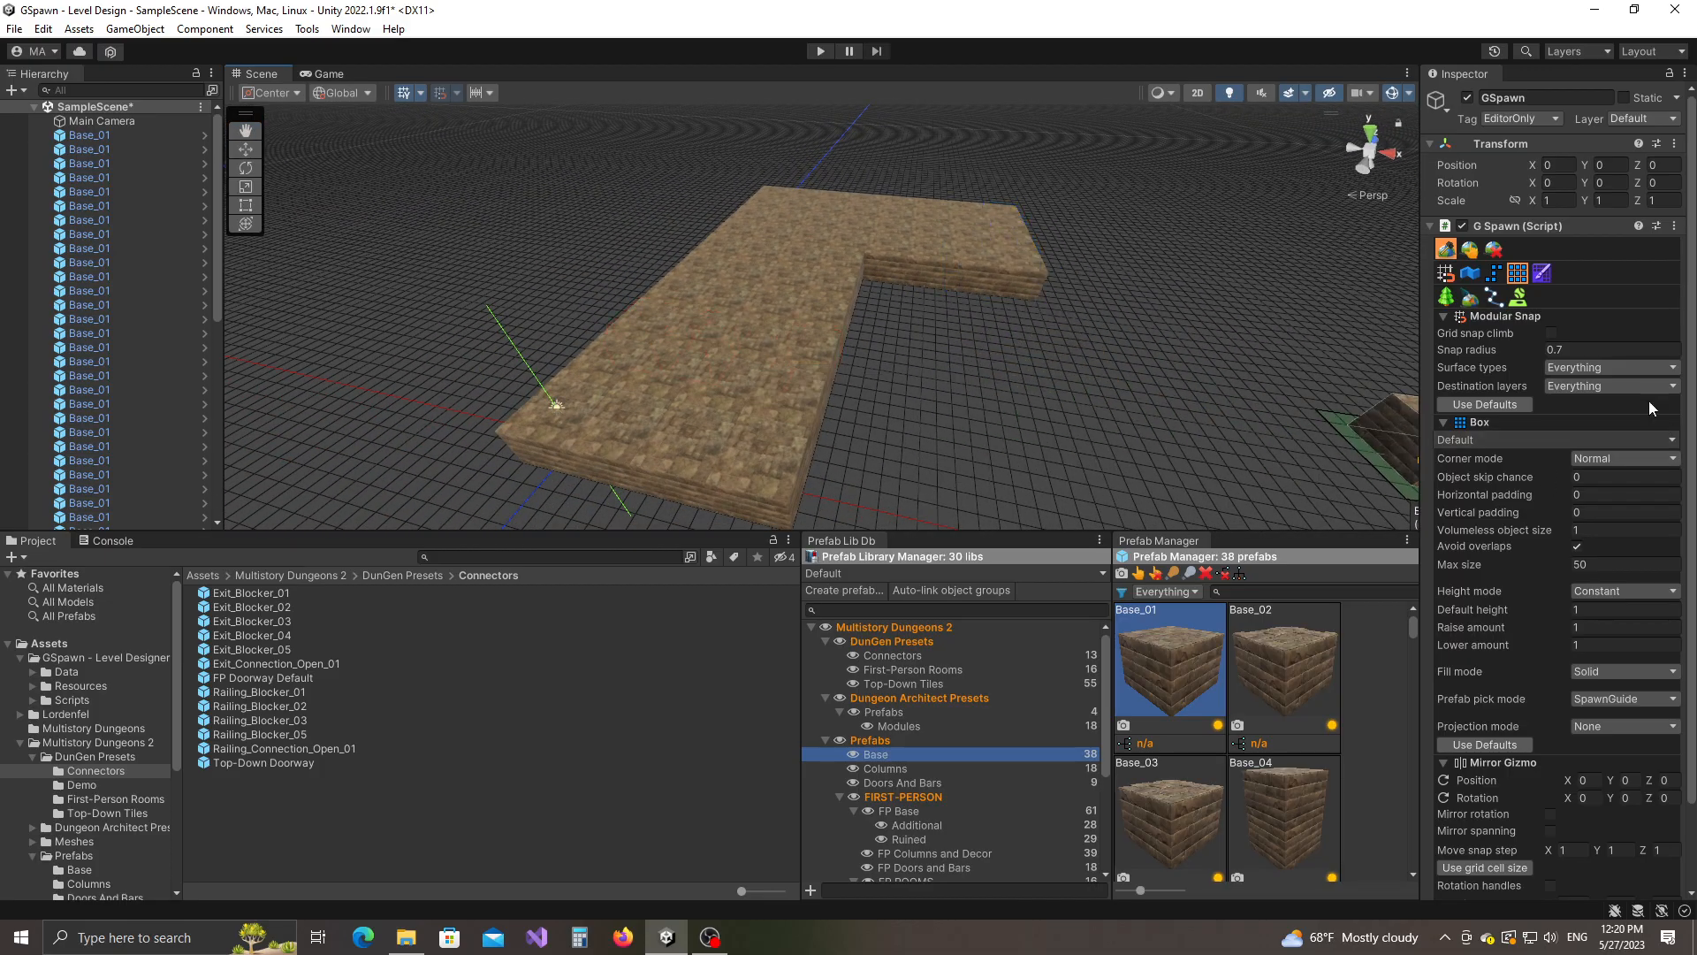
{"action": "left_click", "coordinate": [1471, 278]}
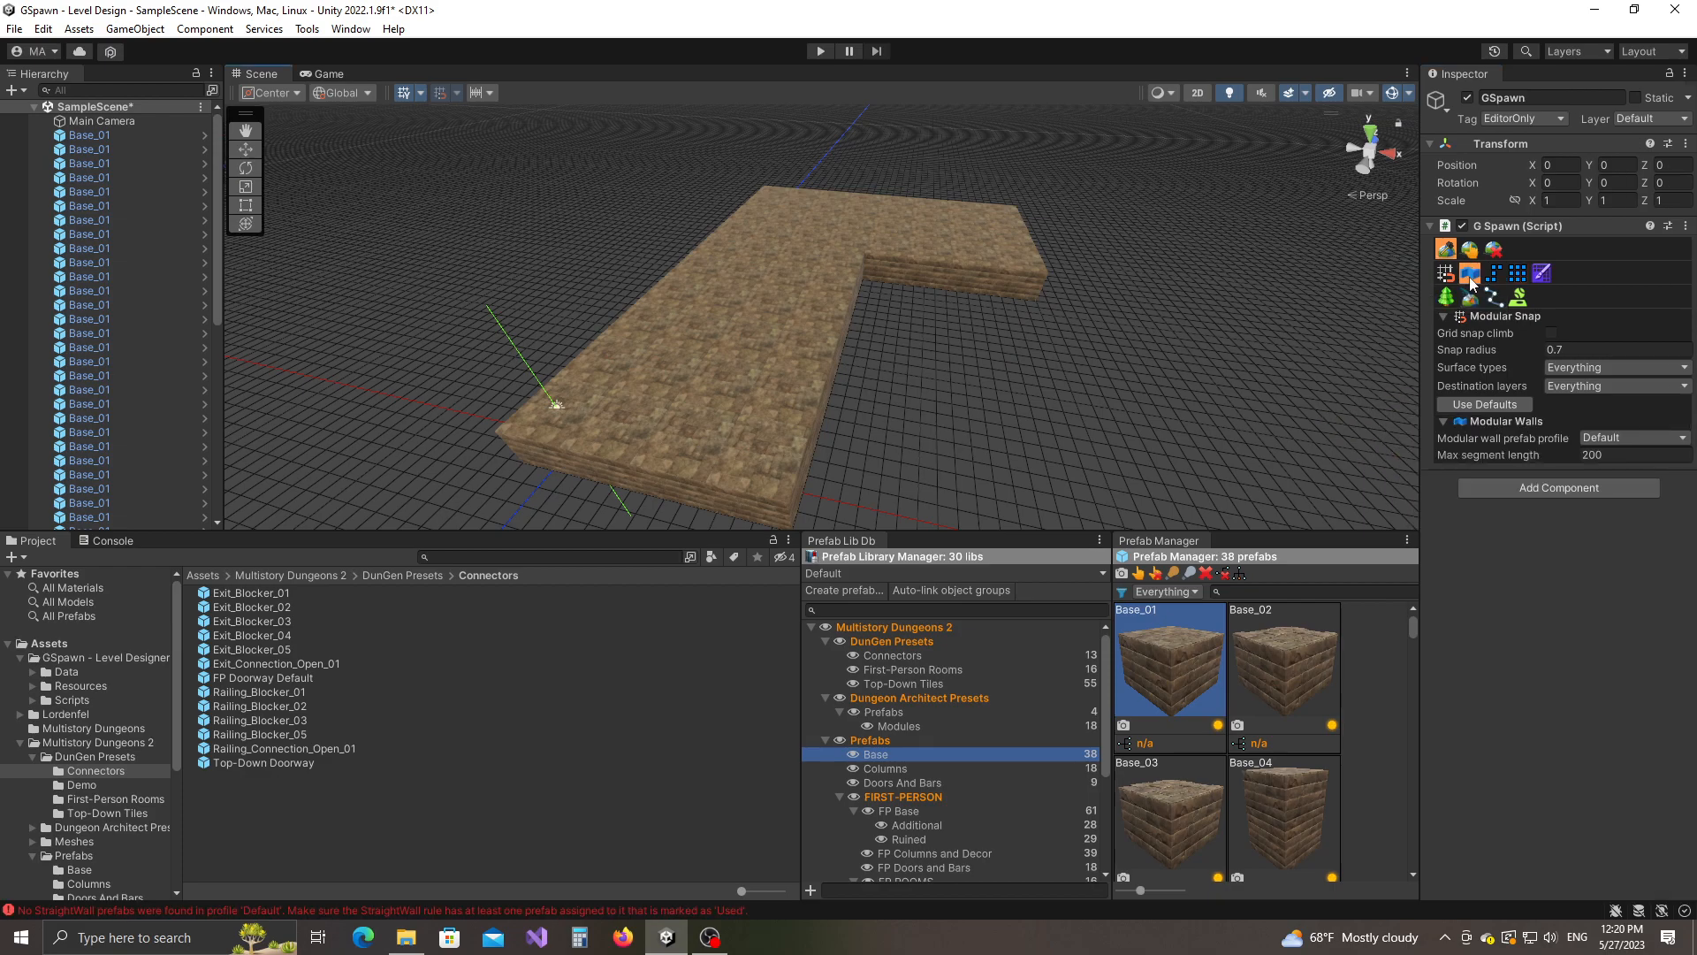
Check the logged error in the console, clear the log and enlarge the scene view.
{"action": "left_click", "coordinate": [99, 543]}
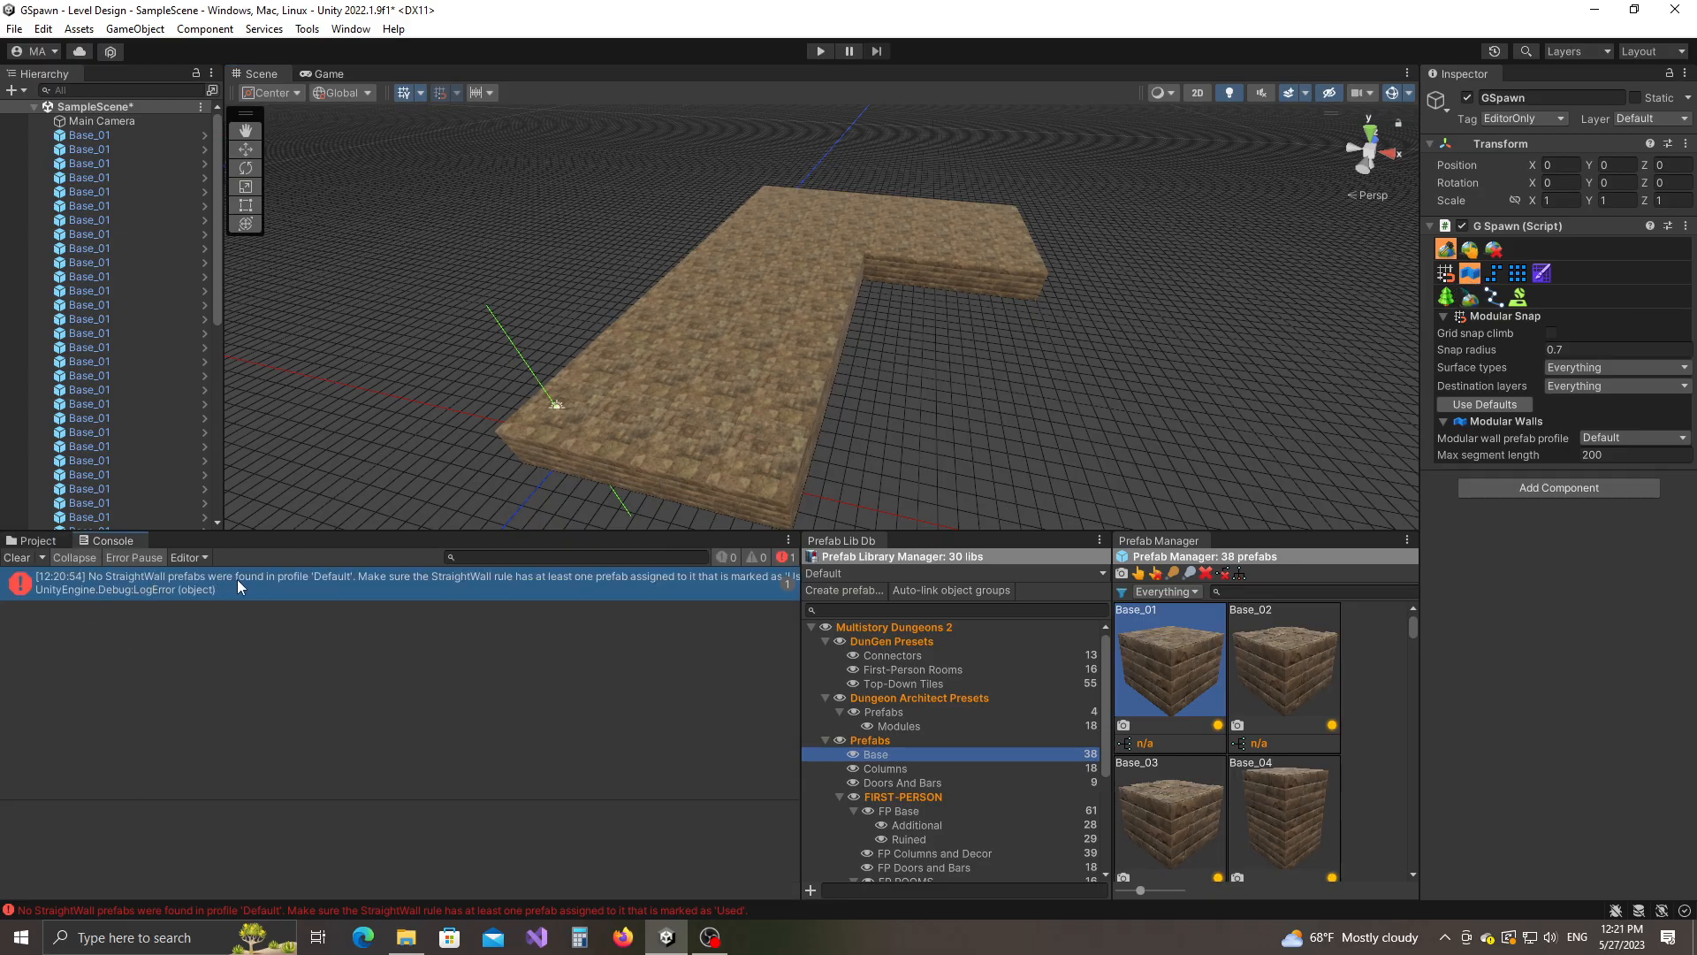
{"action": "left_click", "coordinate": [16, 557]}
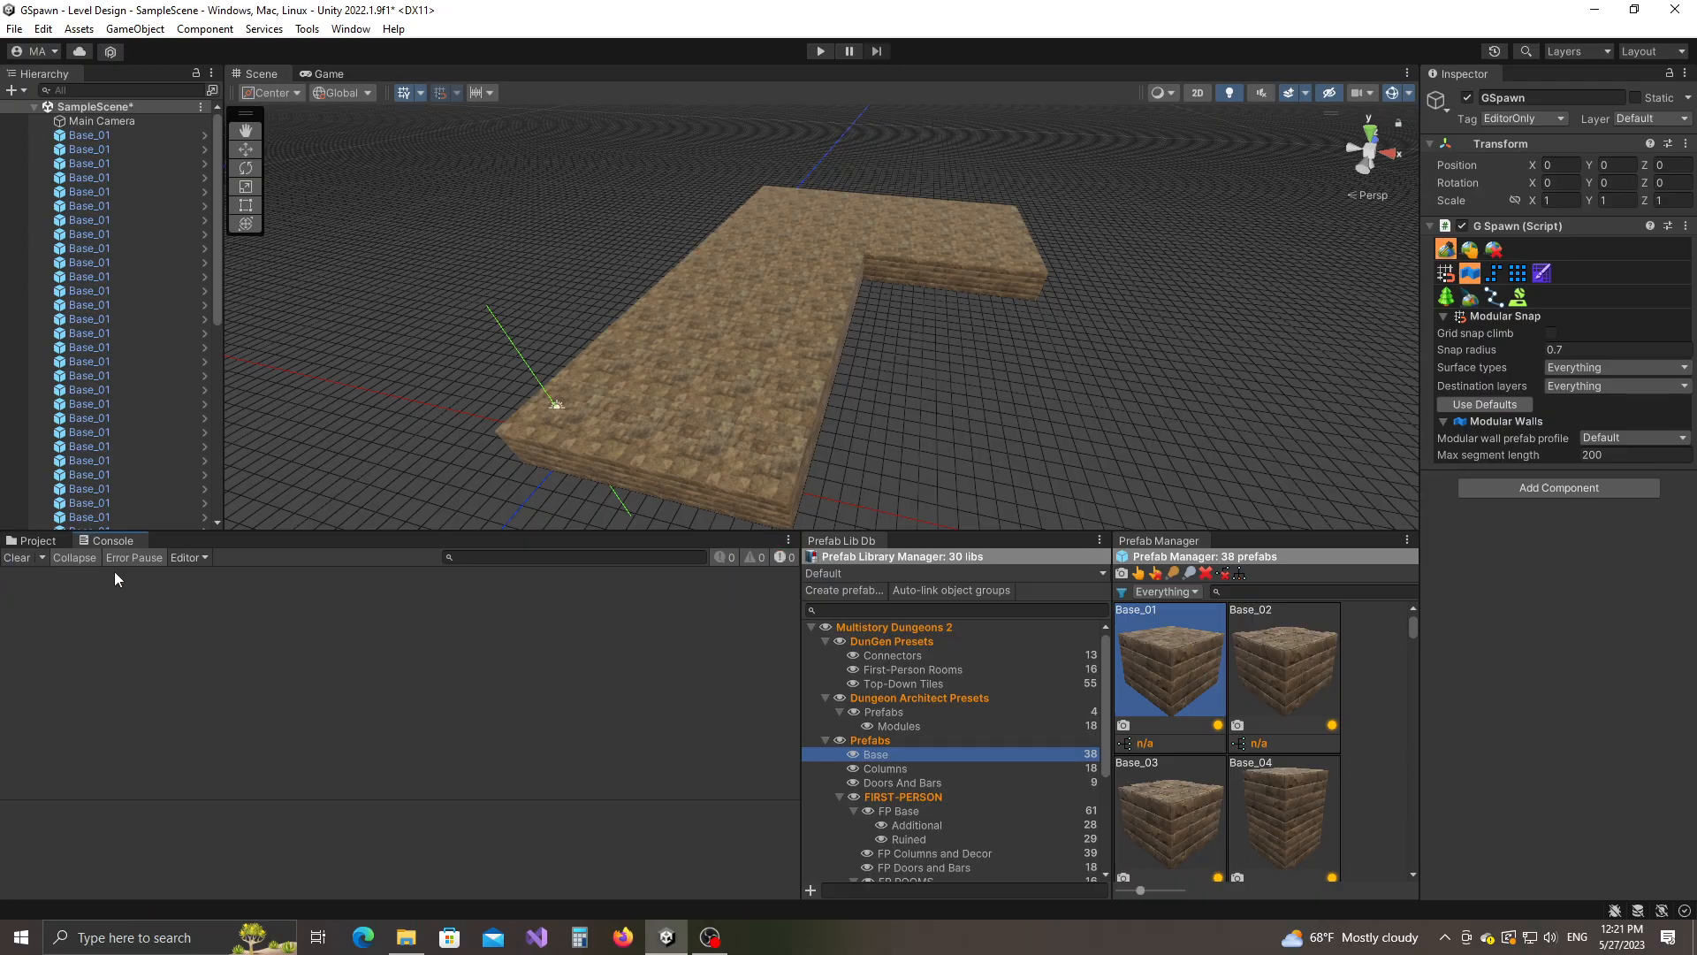
{"action": "left_click_drag", "start_coordinate": [500, 532], "coordinate": [498, 562]}
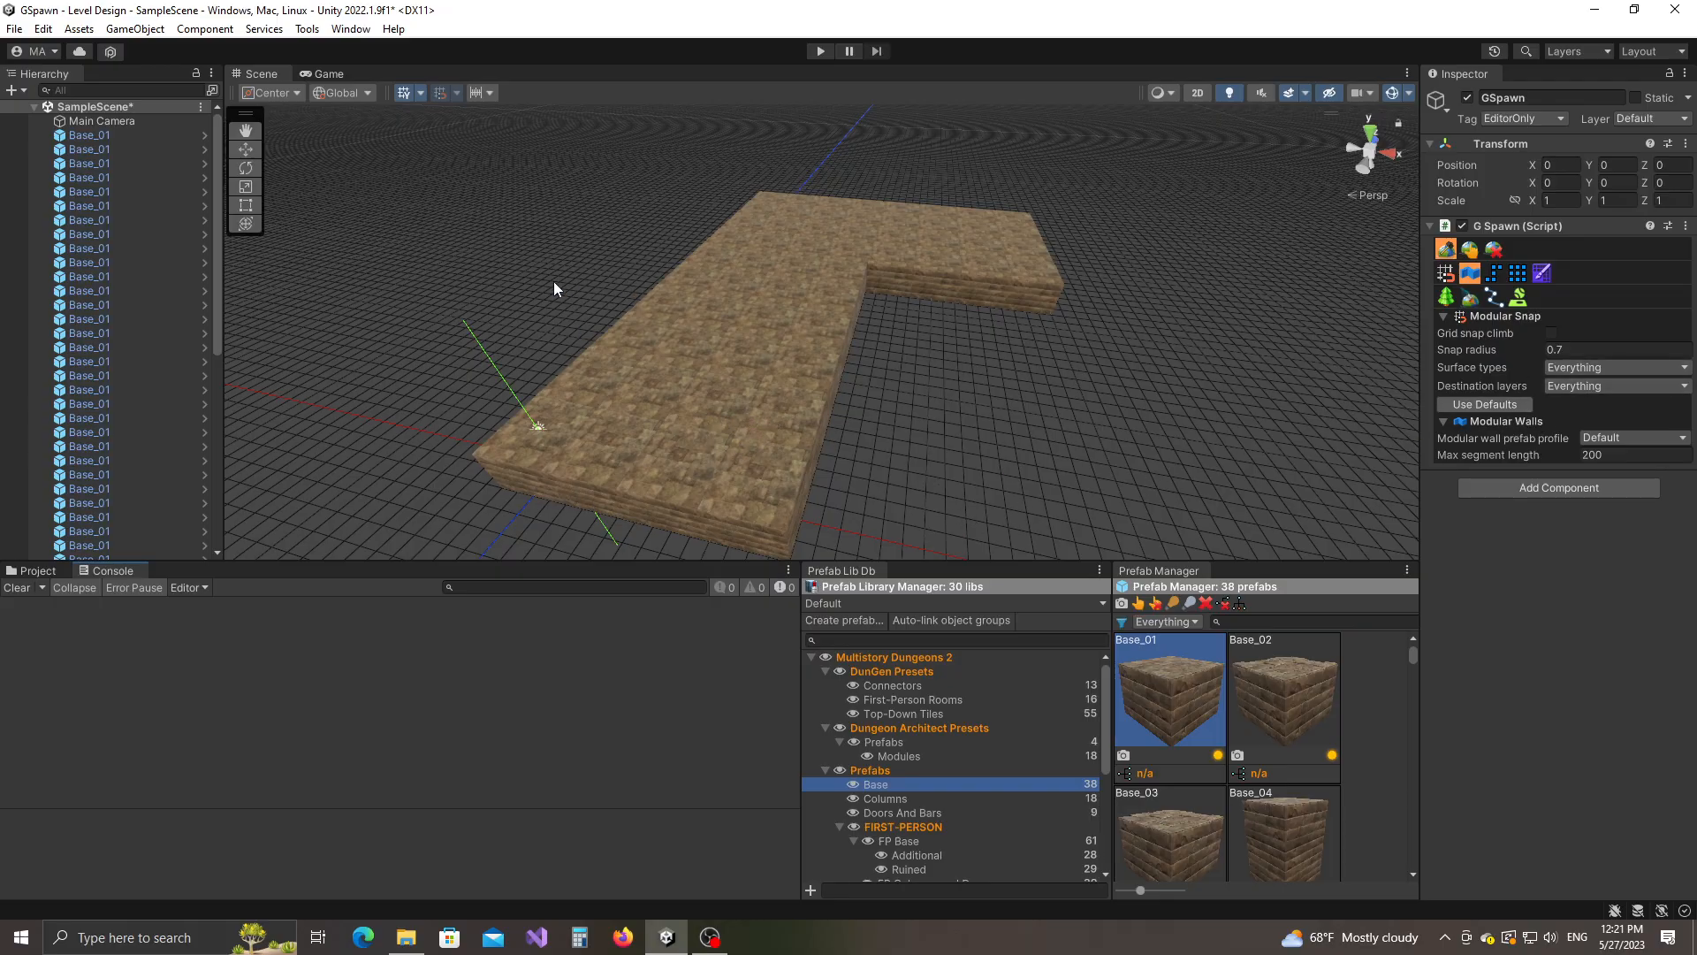
Open GSpawn's Modular Wall Prefabs window and dock it between the console and the Prefab Library Manager.
{"action": "left_click", "coordinate": [307, 29]}
{"action": "mouse_move", "coordinate": [340, 49]}
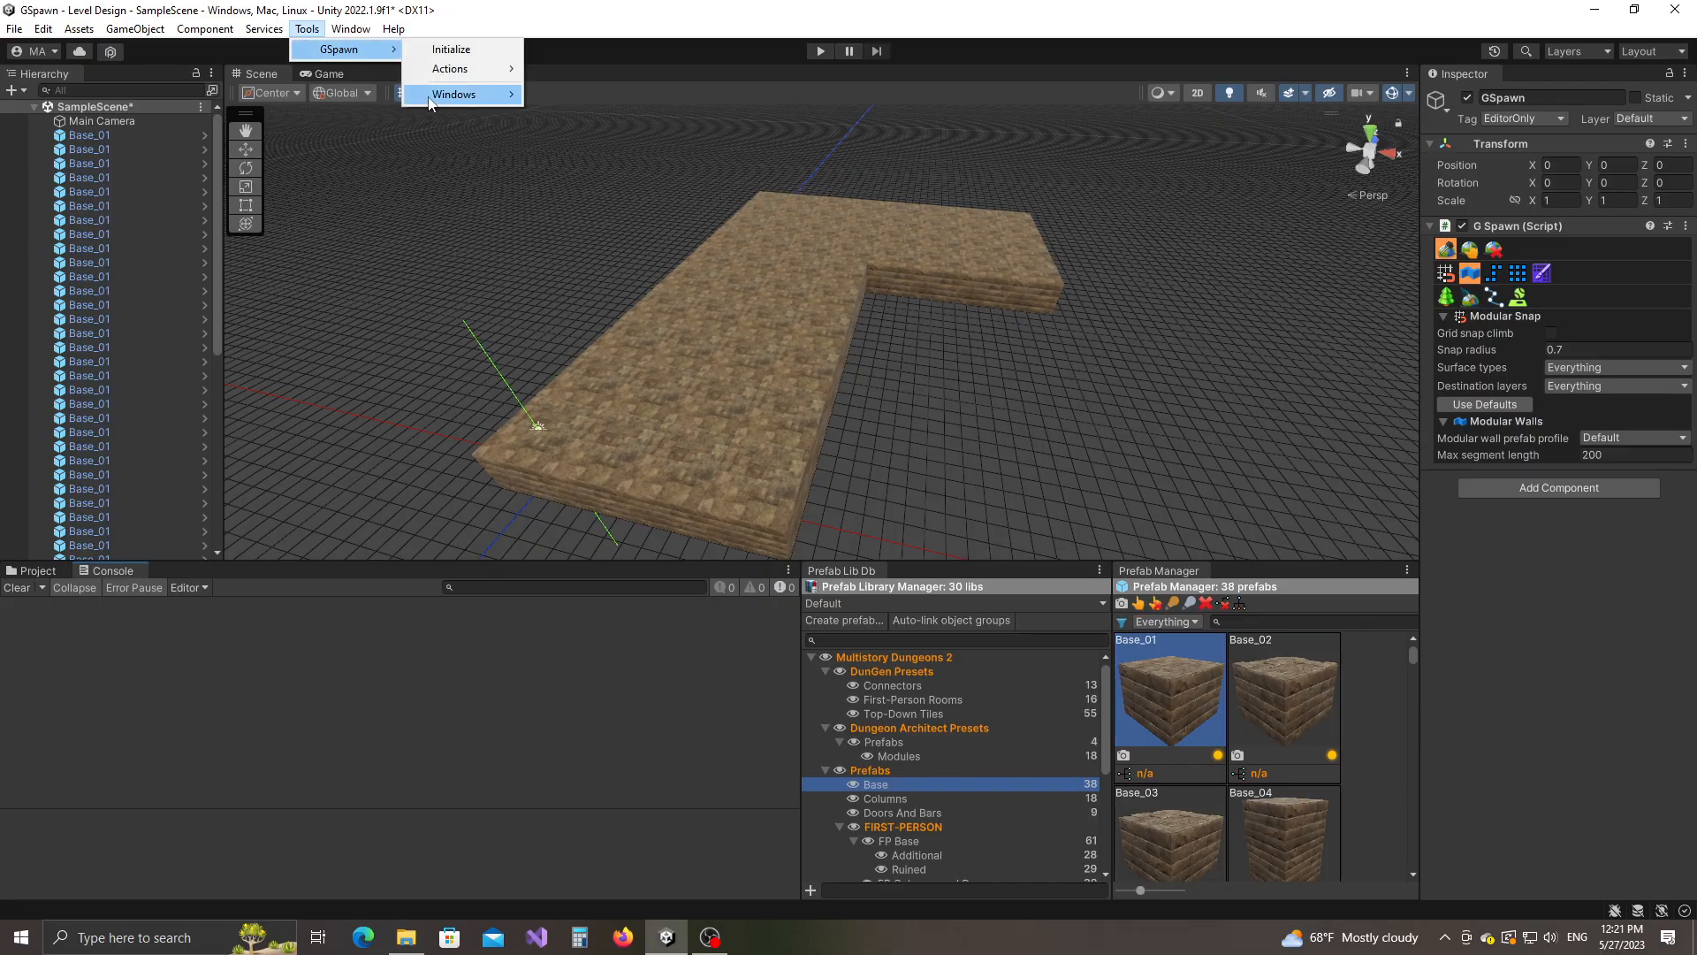
{"action": "mouse_move", "coordinate": [439, 97]}
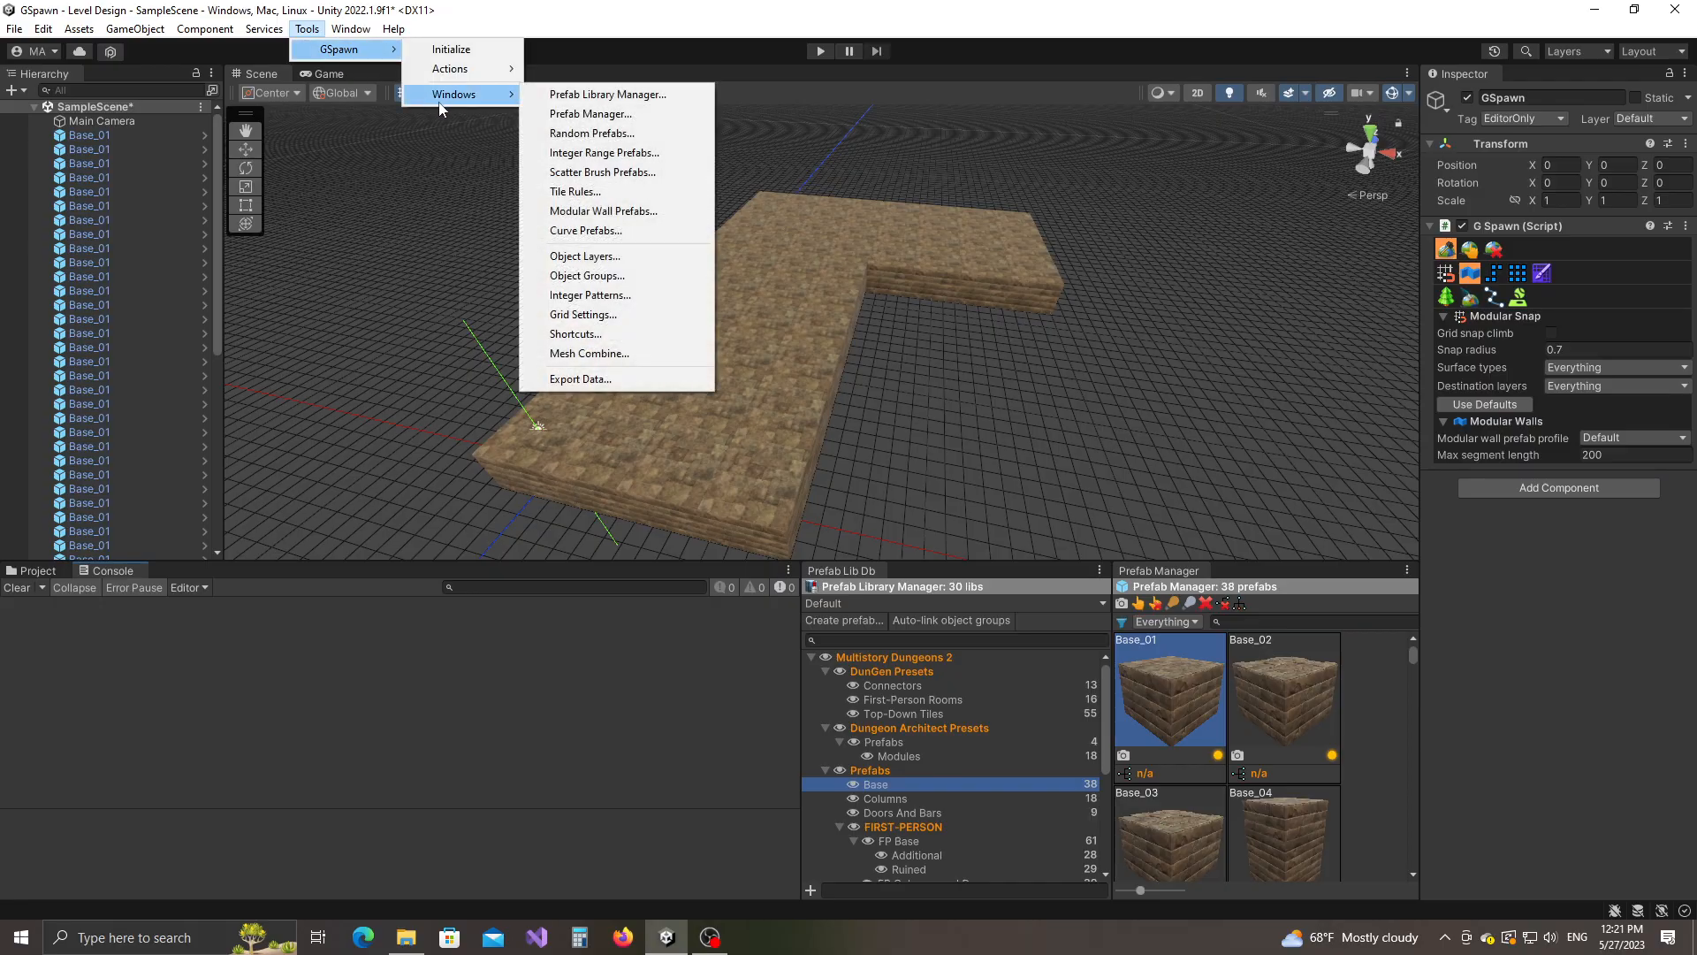
{"action": "left_click", "coordinate": [575, 219]}
{"action": "left_click_drag", "start_coordinate": [803, 252], "coordinate": [613, 241]}
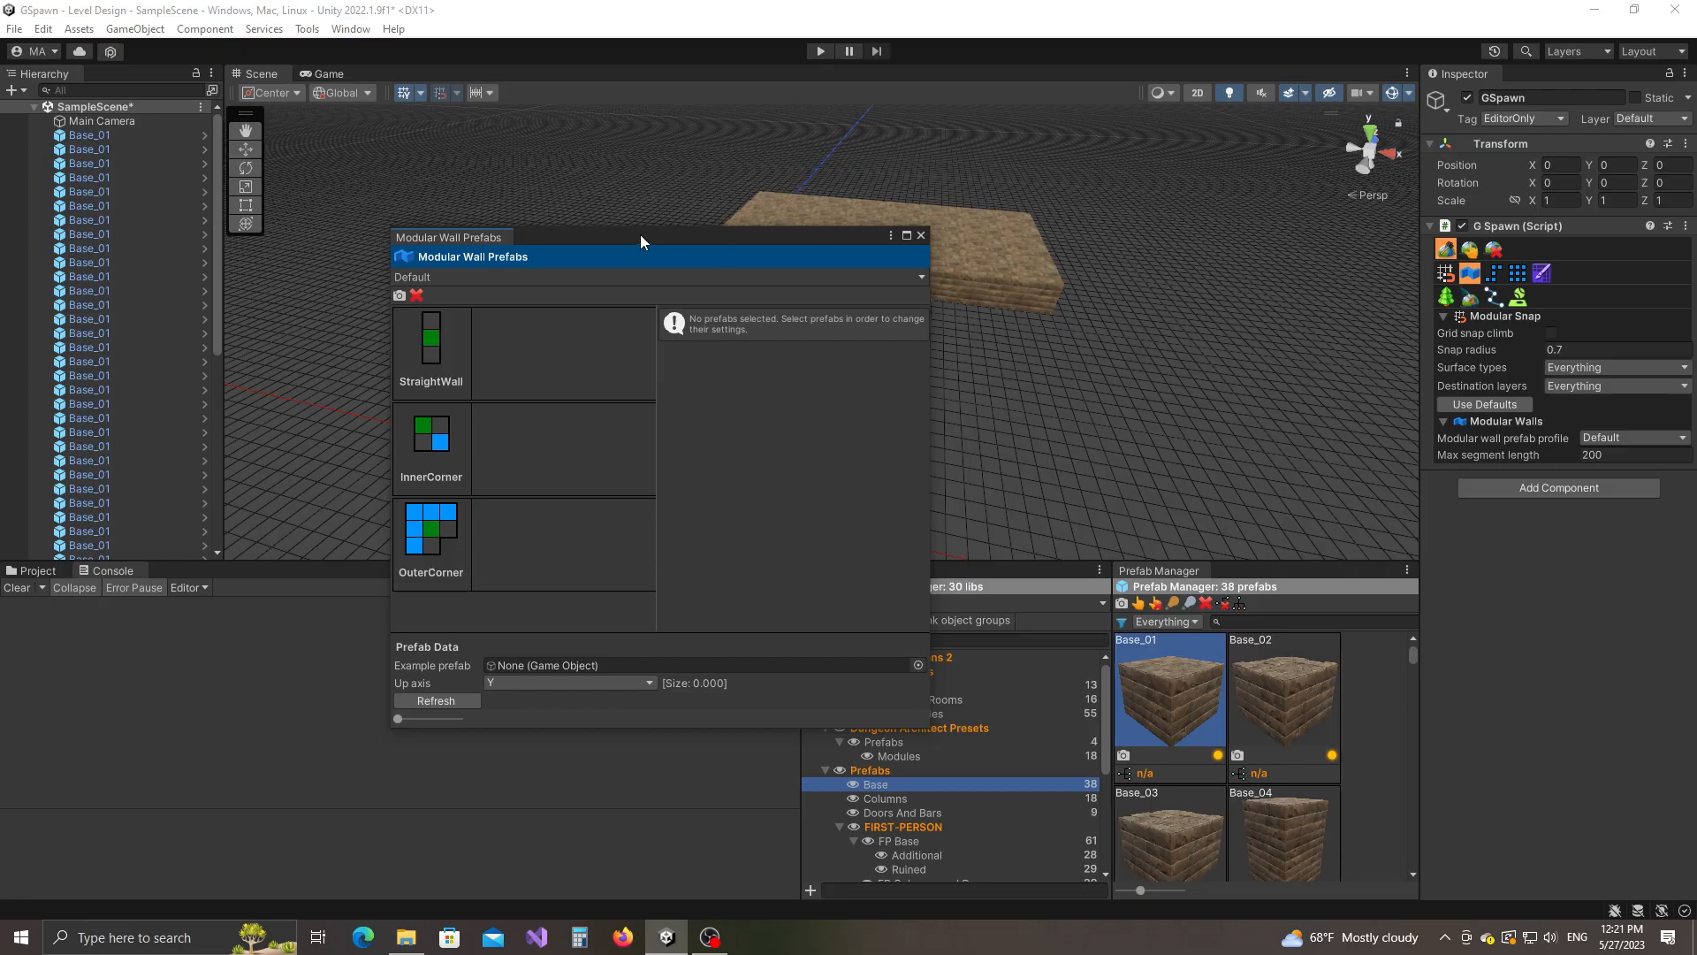
{"action": "left_click_drag", "start_coordinate": [640, 234], "coordinate": [571, 207]}
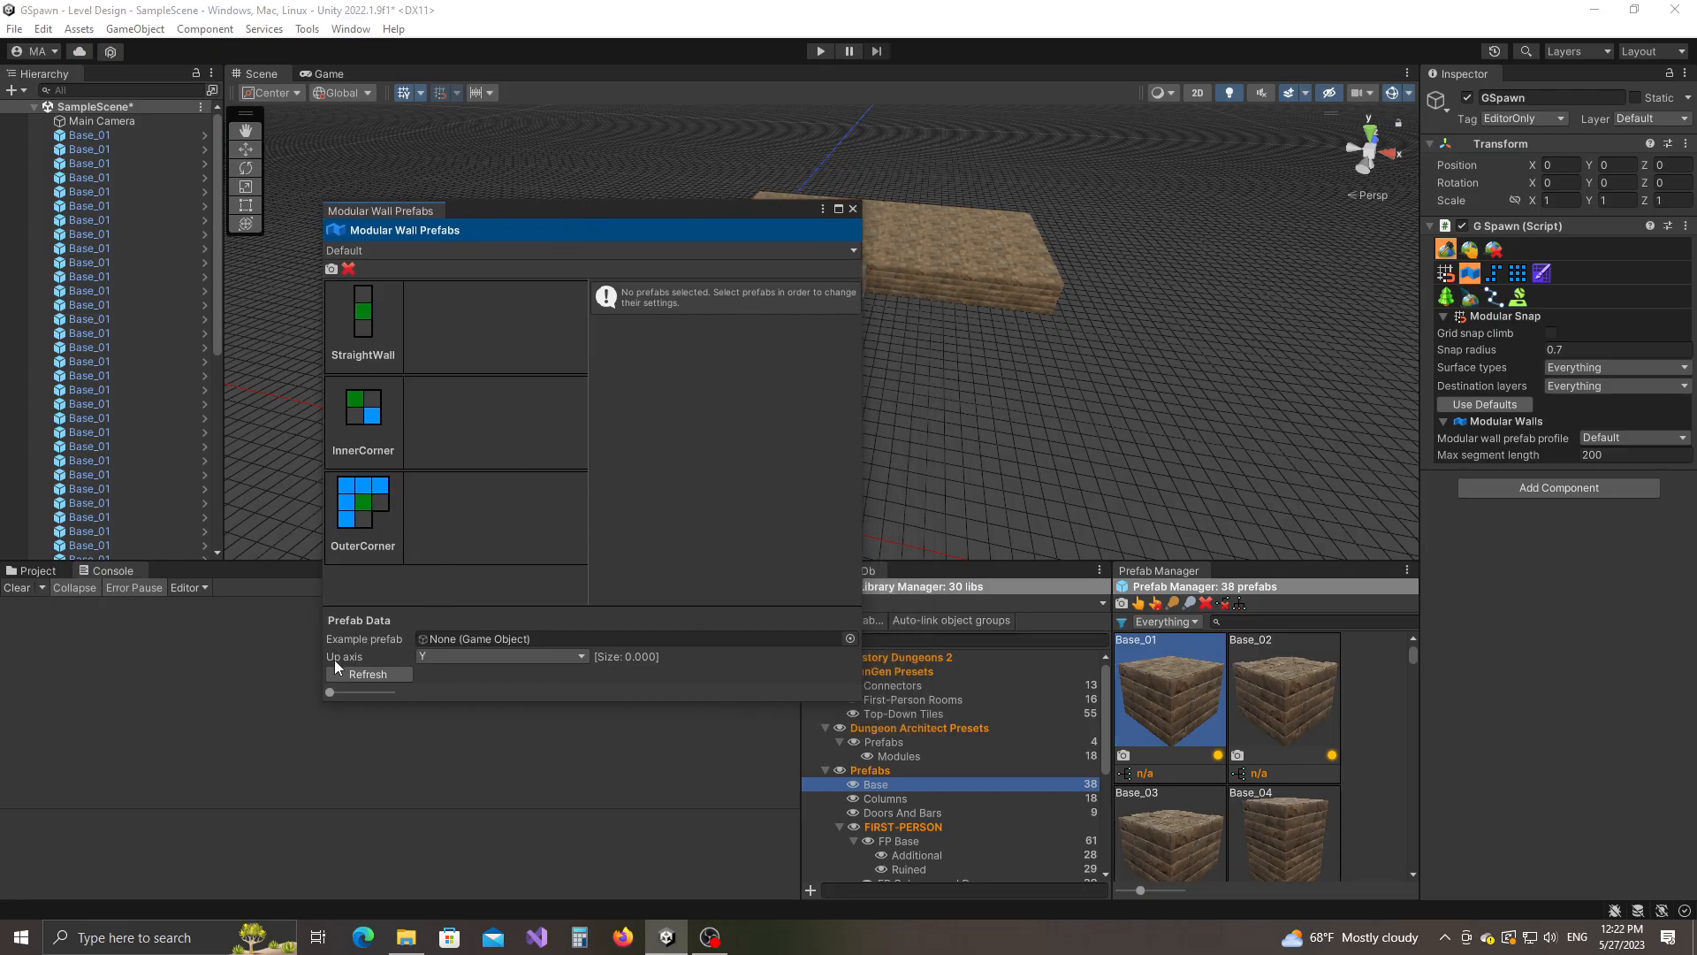
{"action": "mouse_move", "coordinate": [354, 656]}
{"action": "left_click_drag", "start_coordinate": [527, 209], "coordinate": [512, 241]}
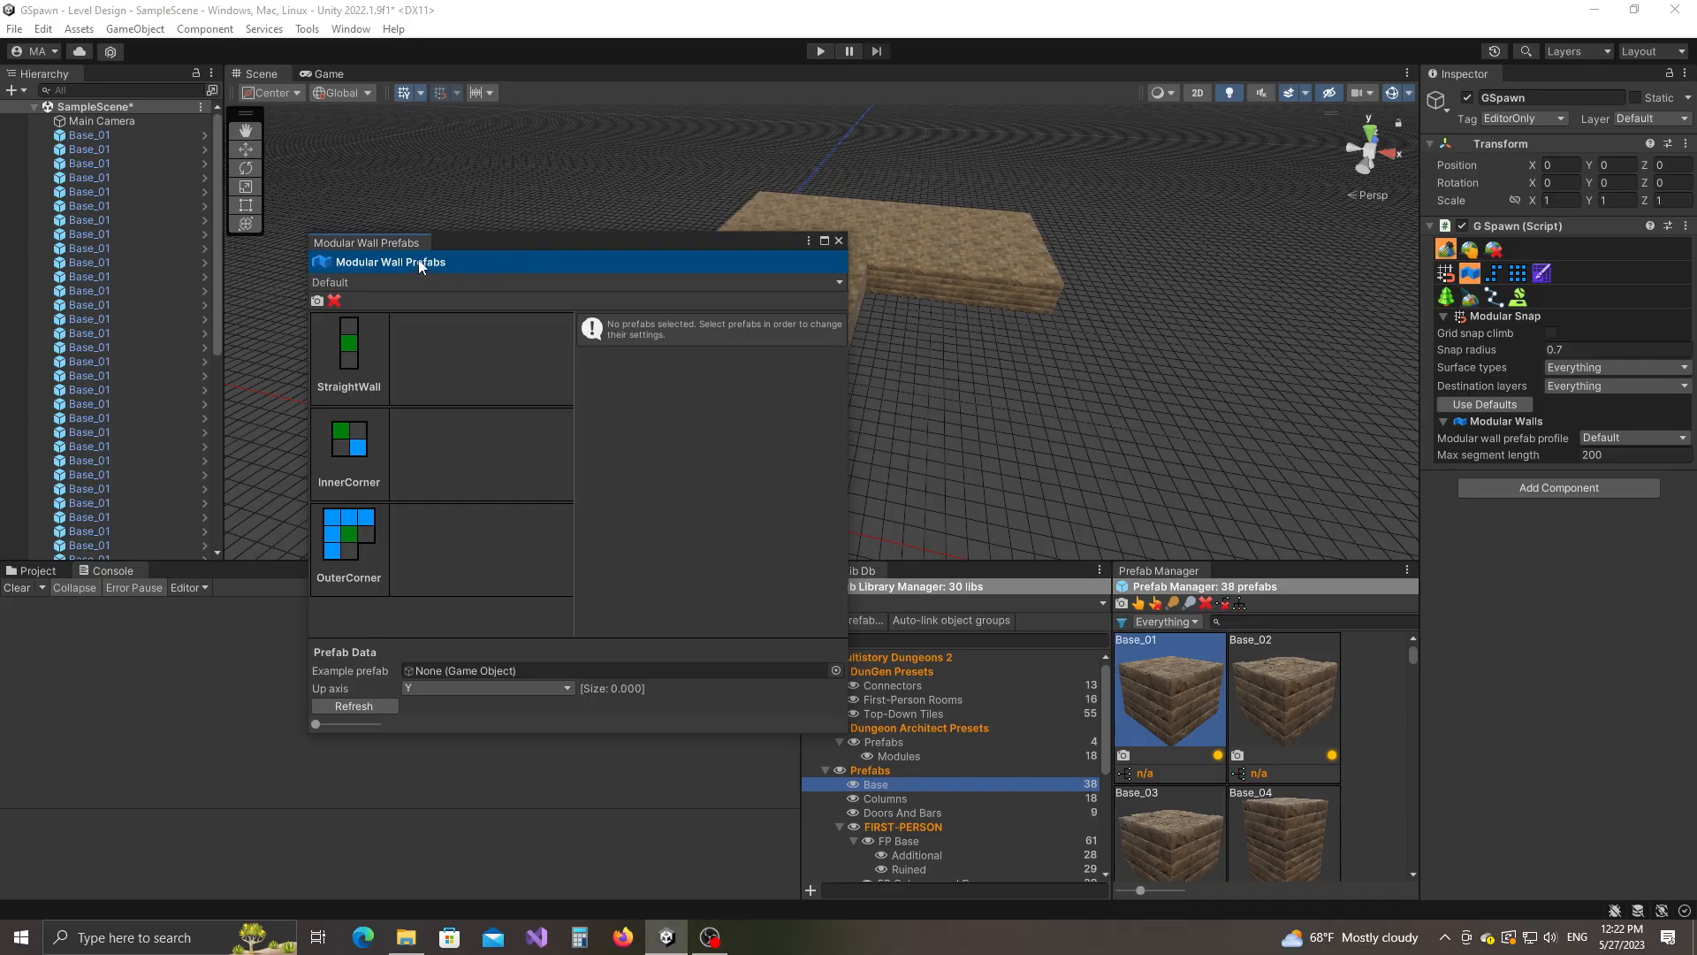
{"action": "left_click_drag", "start_coordinate": [400, 242], "coordinate": [535, 741]}
{"action": "left_click_drag", "start_coordinate": [429, 752], "coordinate": [380, 752]}
Switch GSpawn to object selection mode and show the prefabs of the Walls And Arches library.
{"action": "middle_click_drag", "start_coordinate": [576, 453], "coordinate": [1255, 336]}
{"action": "left_click", "coordinate": [1473, 250]}
{"action": "right_click_drag", "start_coordinate": [529, 449], "coordinate": [734, 442]}
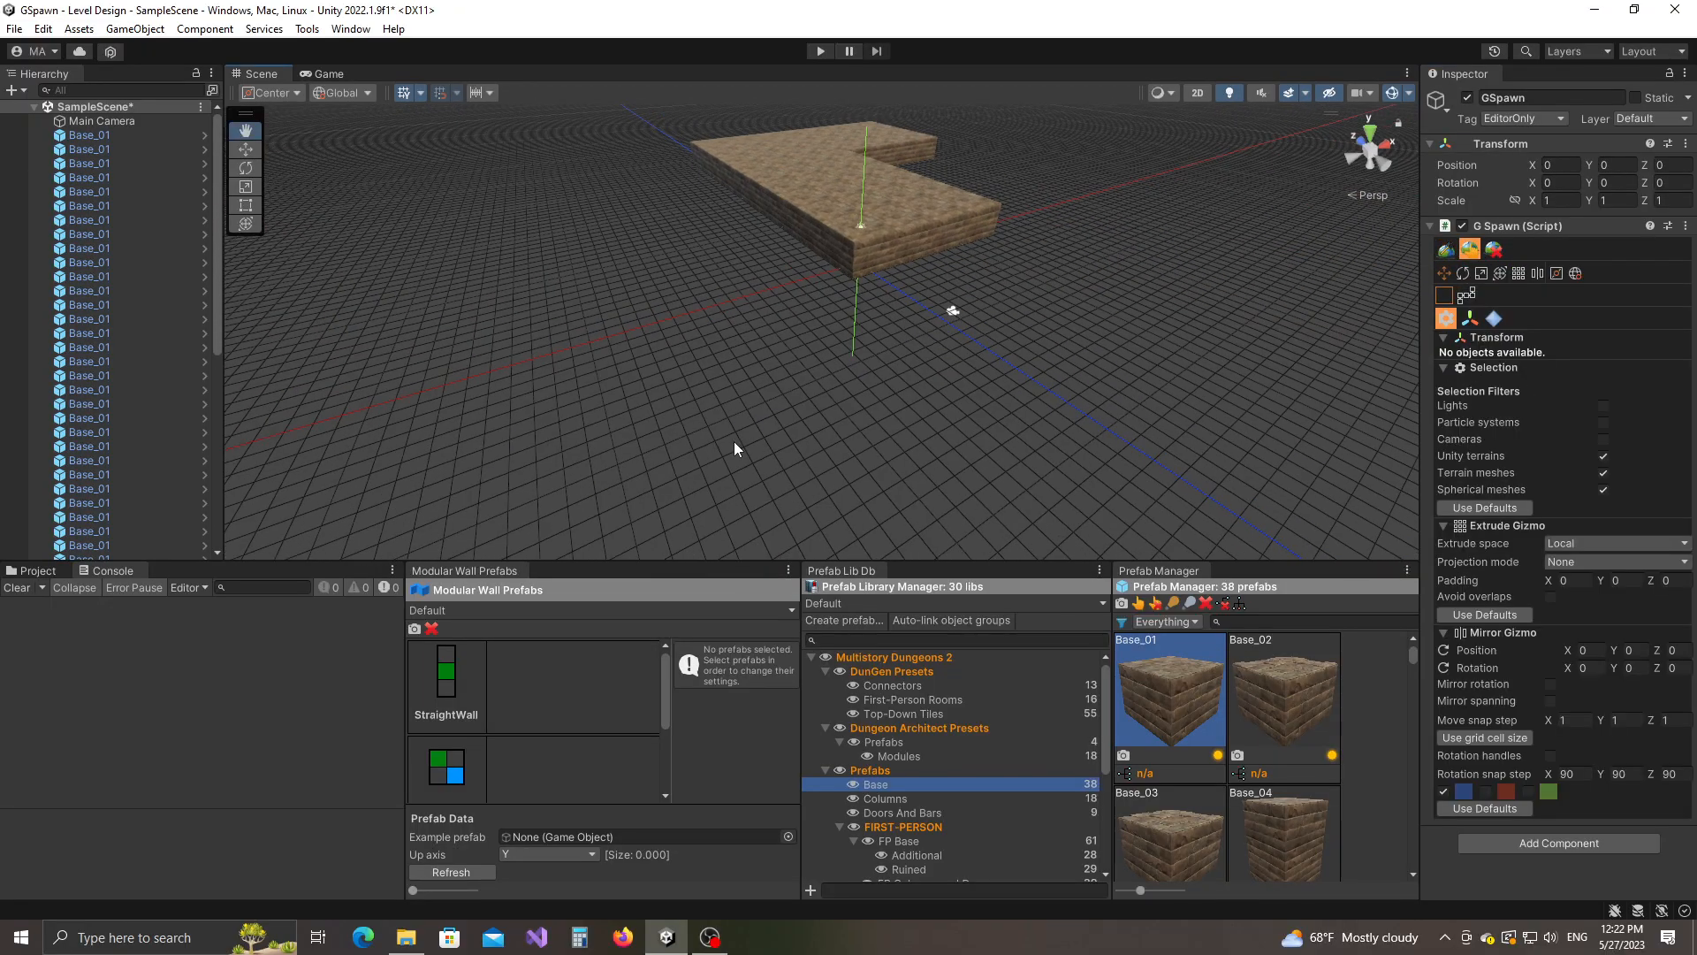
{"action": "middle_click_drag", "start_coordinate": [734, 442], "coordinate": [919, 338]}
{"action": "scroll", "coordinate": [968, 796], "scroll_direction": "down", "scroll_amount": 5}
{"action": "left_click", "coordinate": [899, 872]}
{"action": "scroll", "coordinate": [1227, 778], "scroll_direction": "down", "scroll_amount": 1}
{"action": "scroll", "coordinate": [1204, 799], "scroll_direction": "down", "scroll_amount": 10}
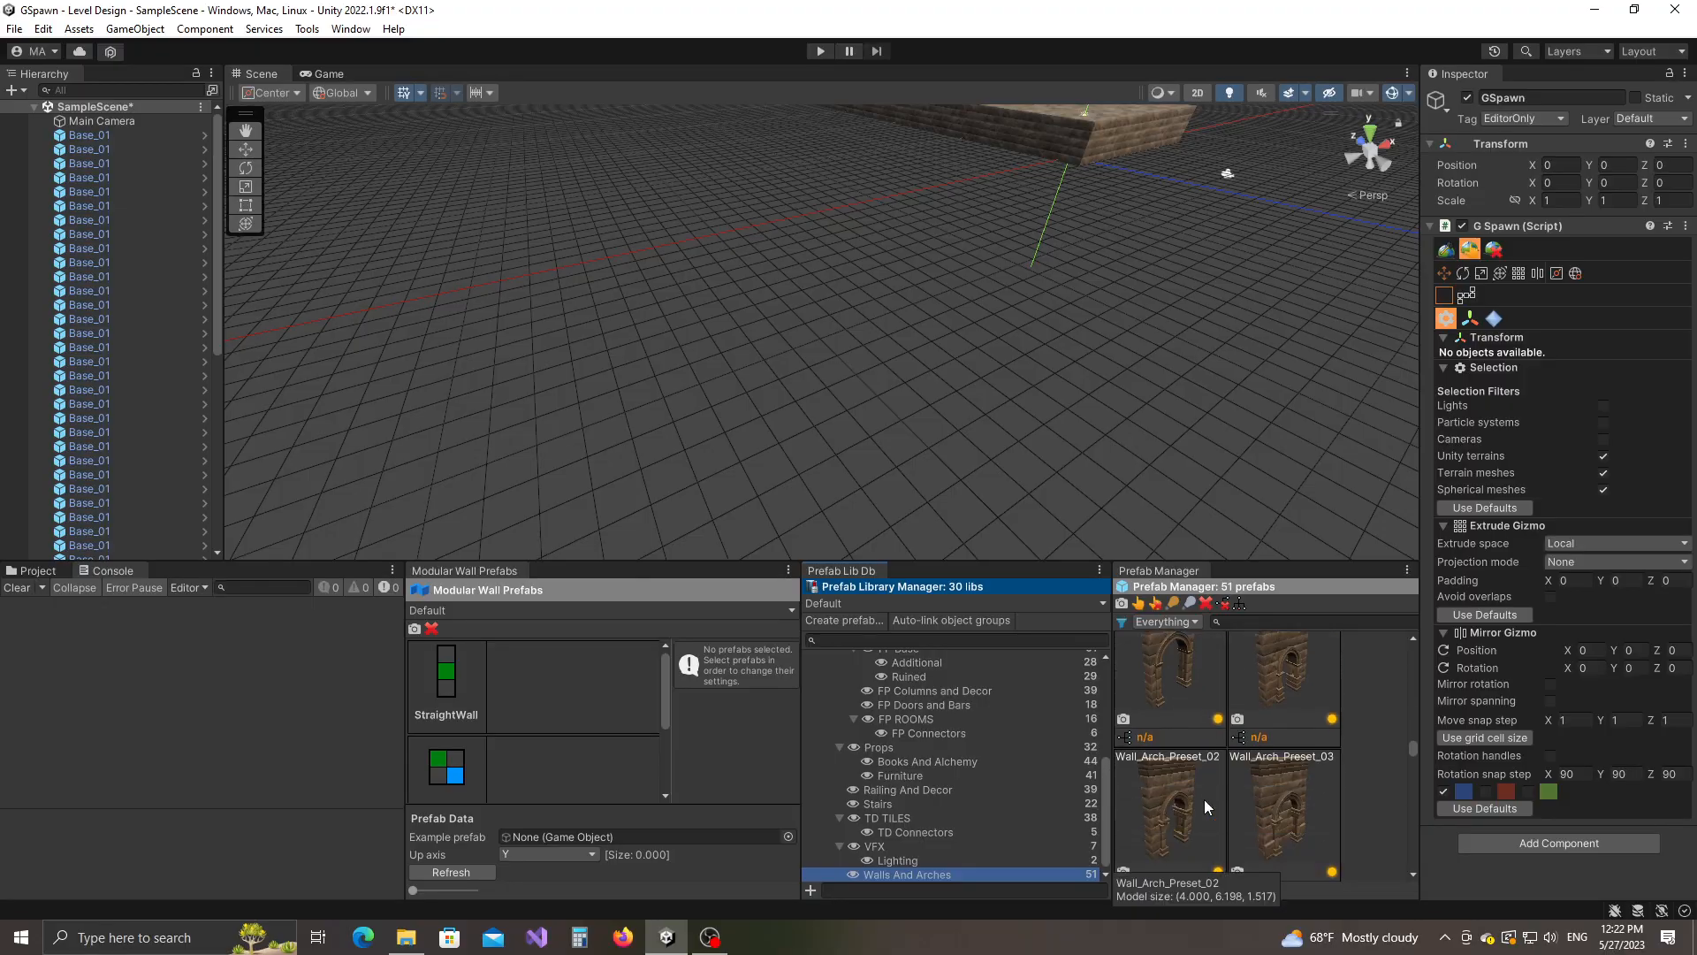
{"action": "scroll", "coordinate": [1282, 802], "scroll_direction": "down", "scroll_amount": 6}
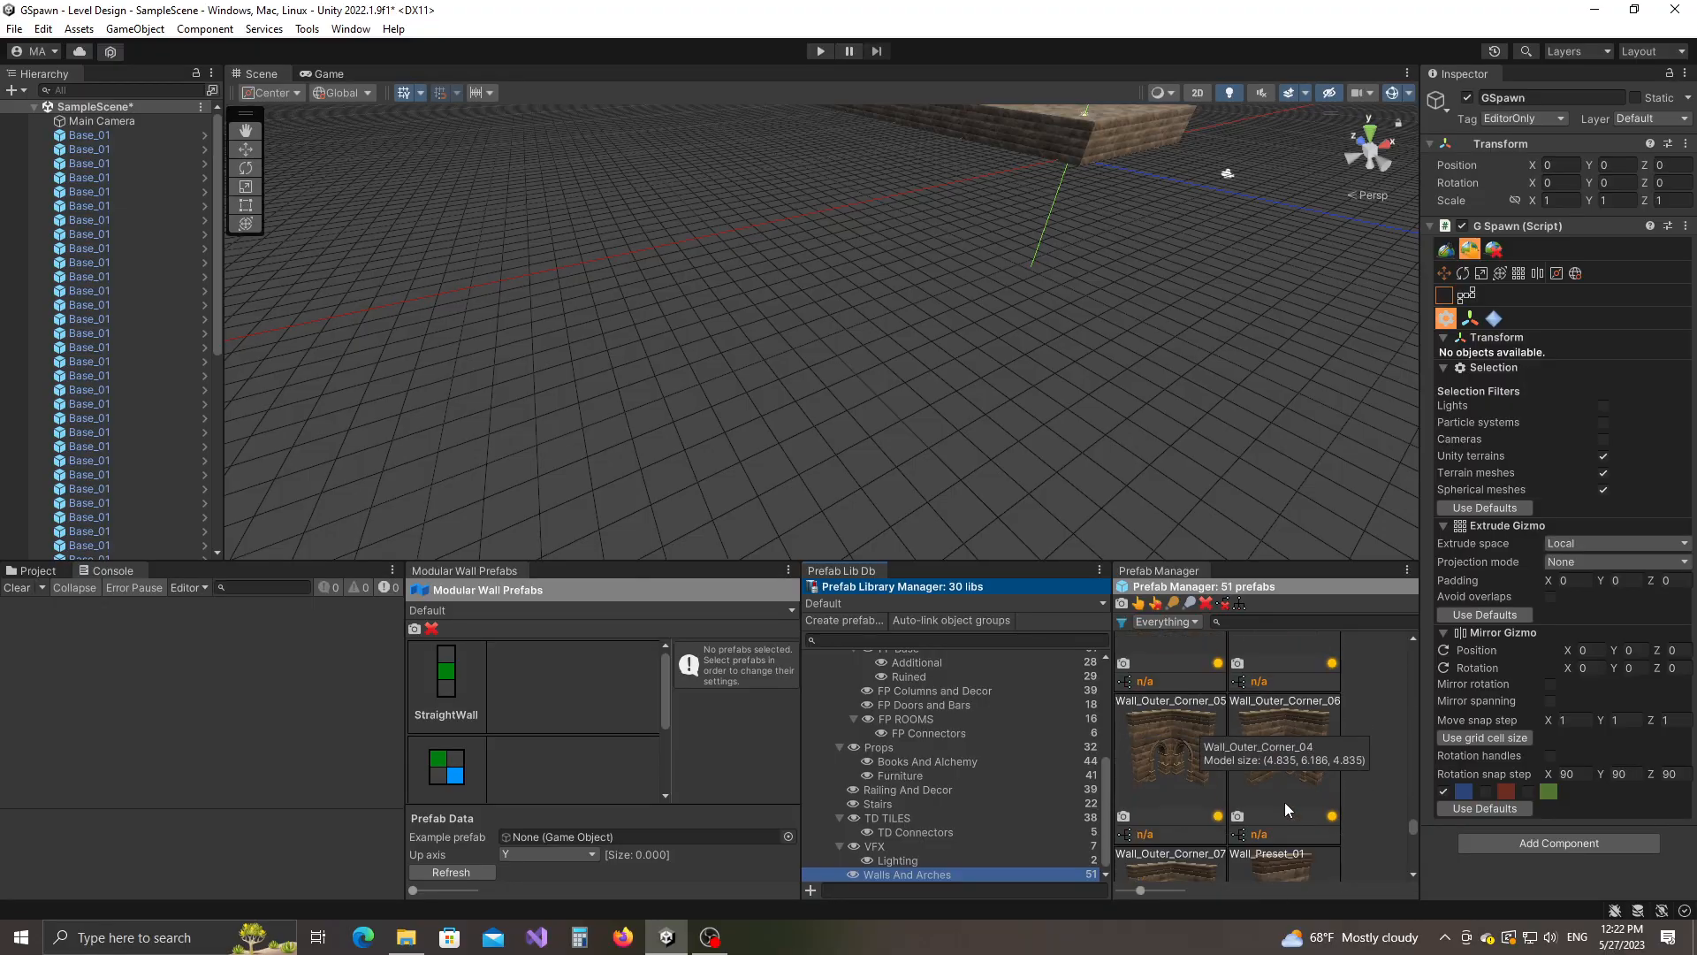
Place a Wall_Preset_01 straight wall on the empty grid away from the platform, at X -31, Y 0, Z -7.
{"action": "left_click", "coordinate": [1271, 690]}
{"action": "scroll", "coordinate": [1301, 731], "scroll_direction": "up", "scroll_amount": 2}
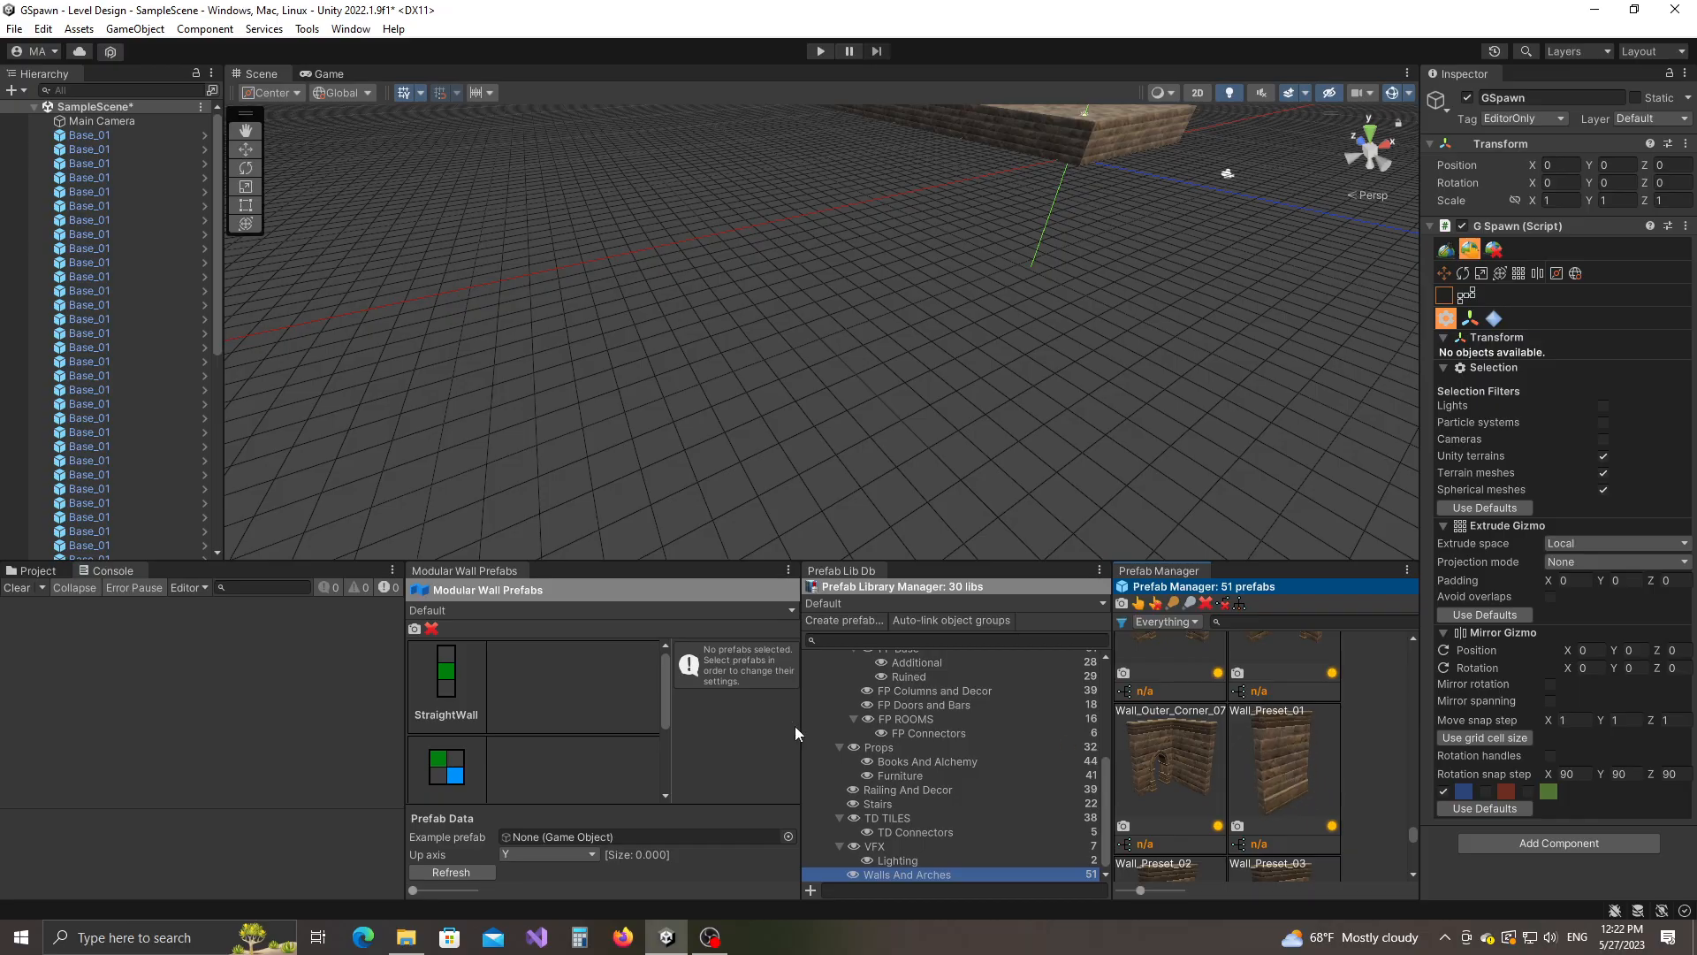
{"action": "left_click", "coordinate": [1299, 782]}
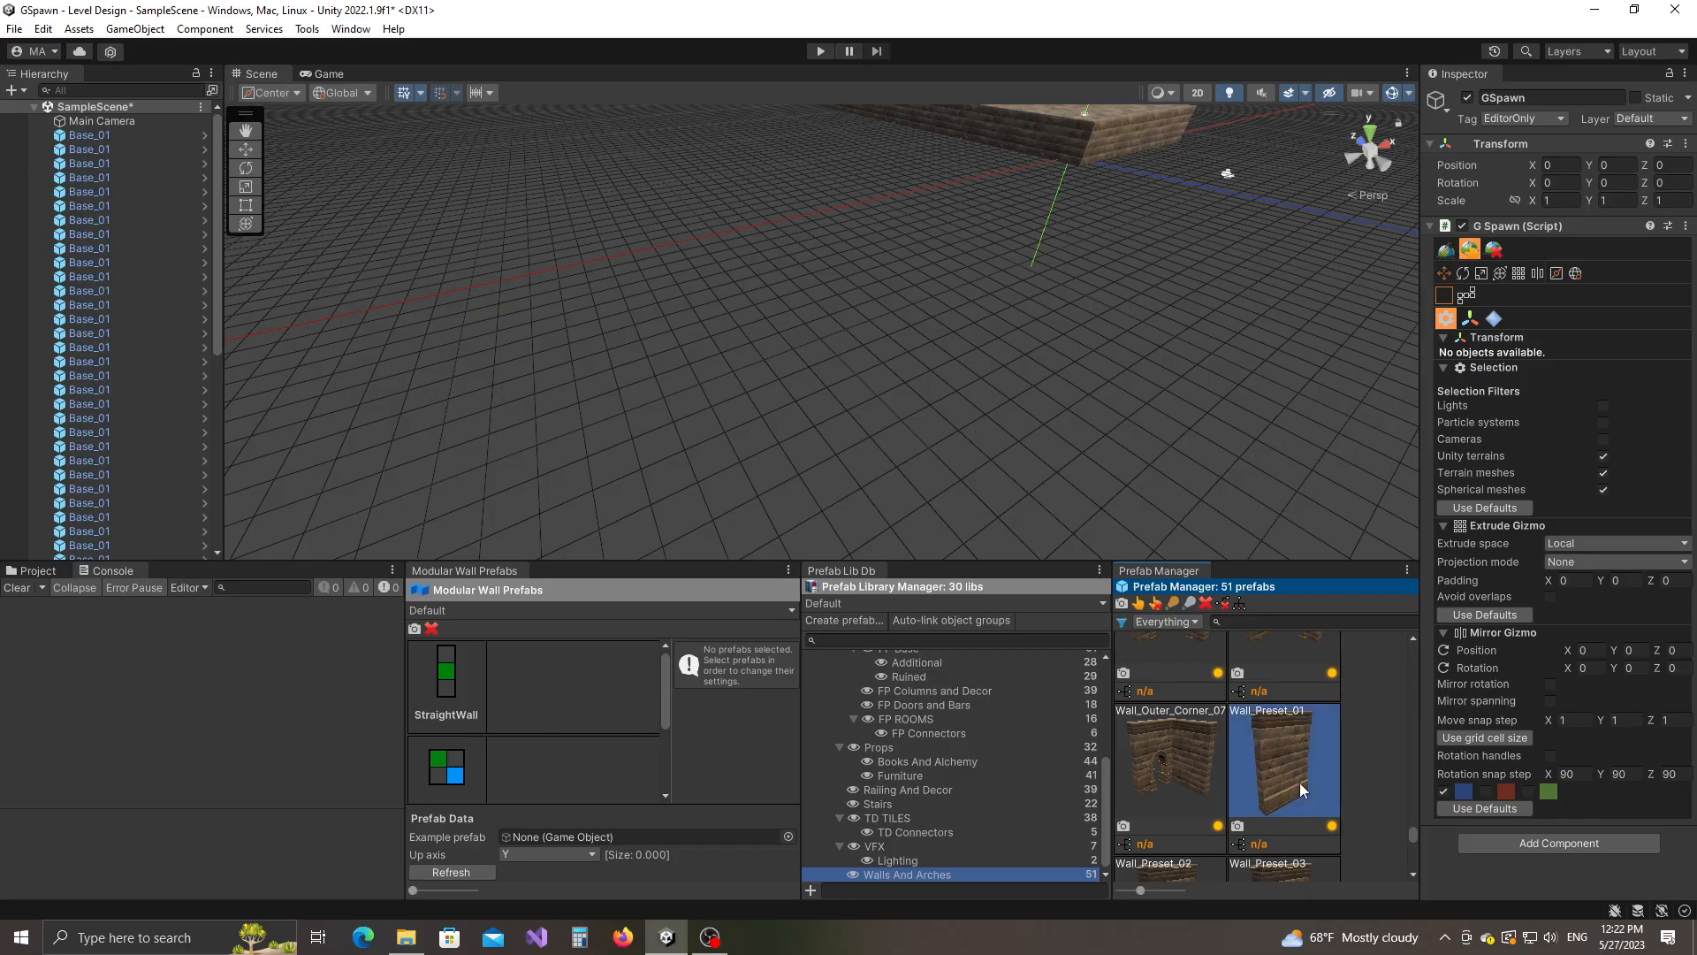
{"action": "left_click_drag", "start_coordinate": [1300, 783], "coordinate": [778, 337]}
{"action": "middle_click_drag", "start_coordinate": [778, 337], "coordinate": [873, 377]}
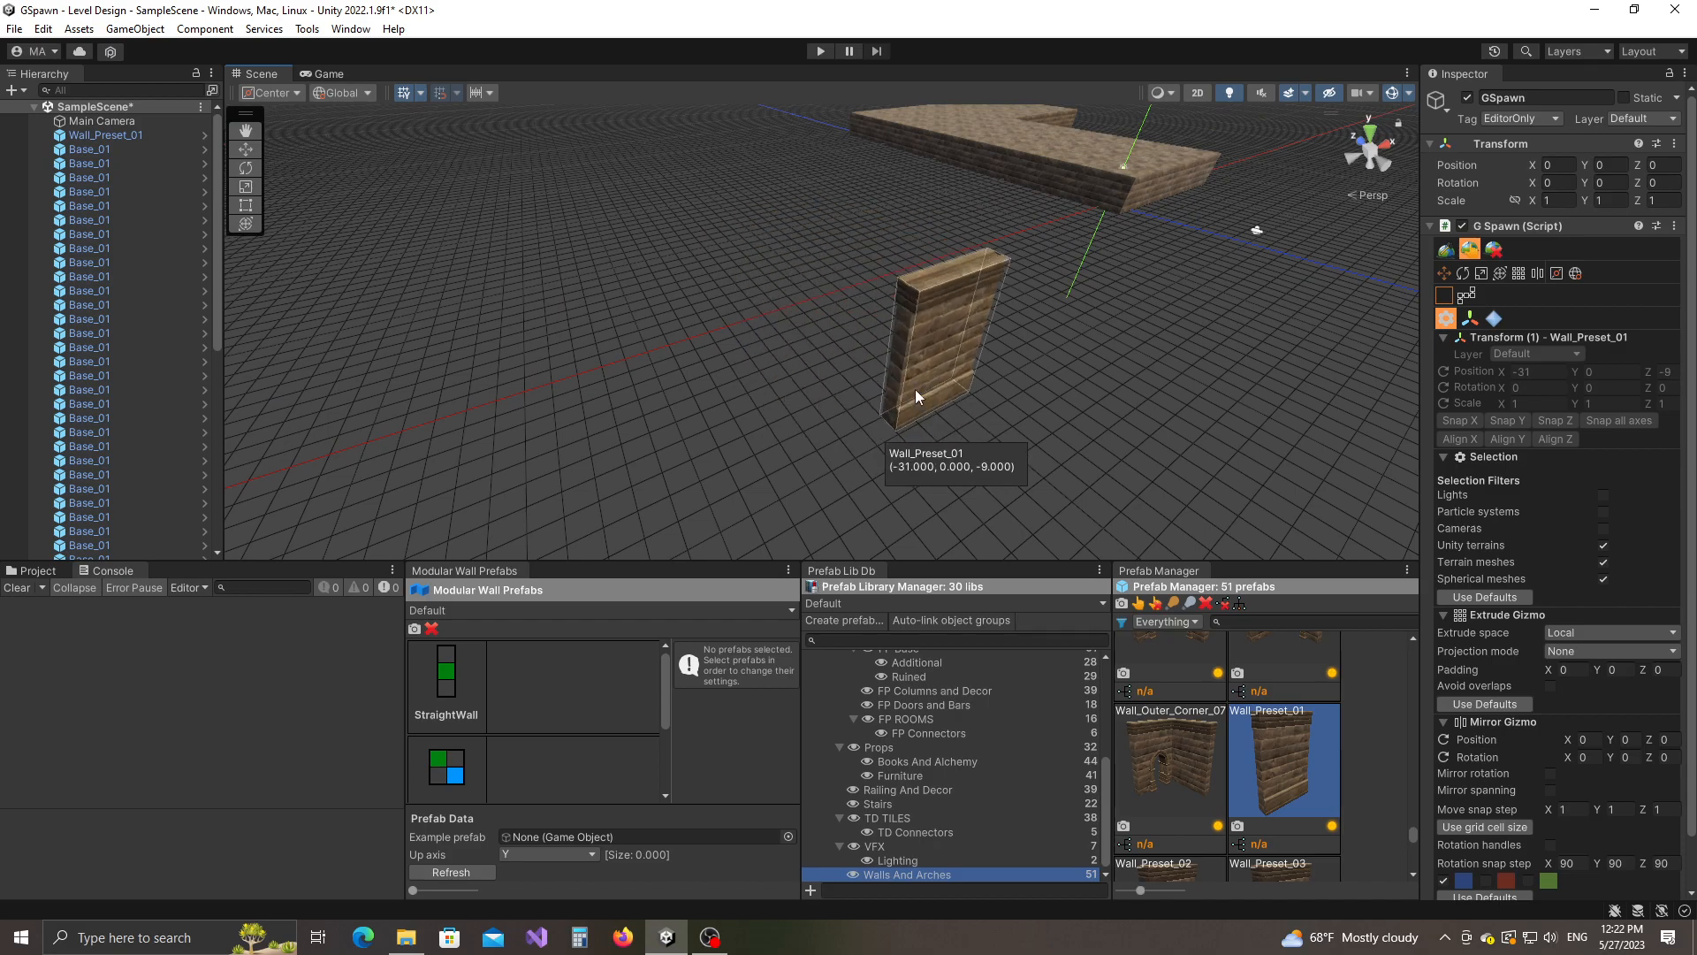
{"action": "left_click", "coordinate": [883, 372]}
{"action": "scroll", "coordinate": [972, 449], "scroll_direction": "up", "scroll_amount": 2}
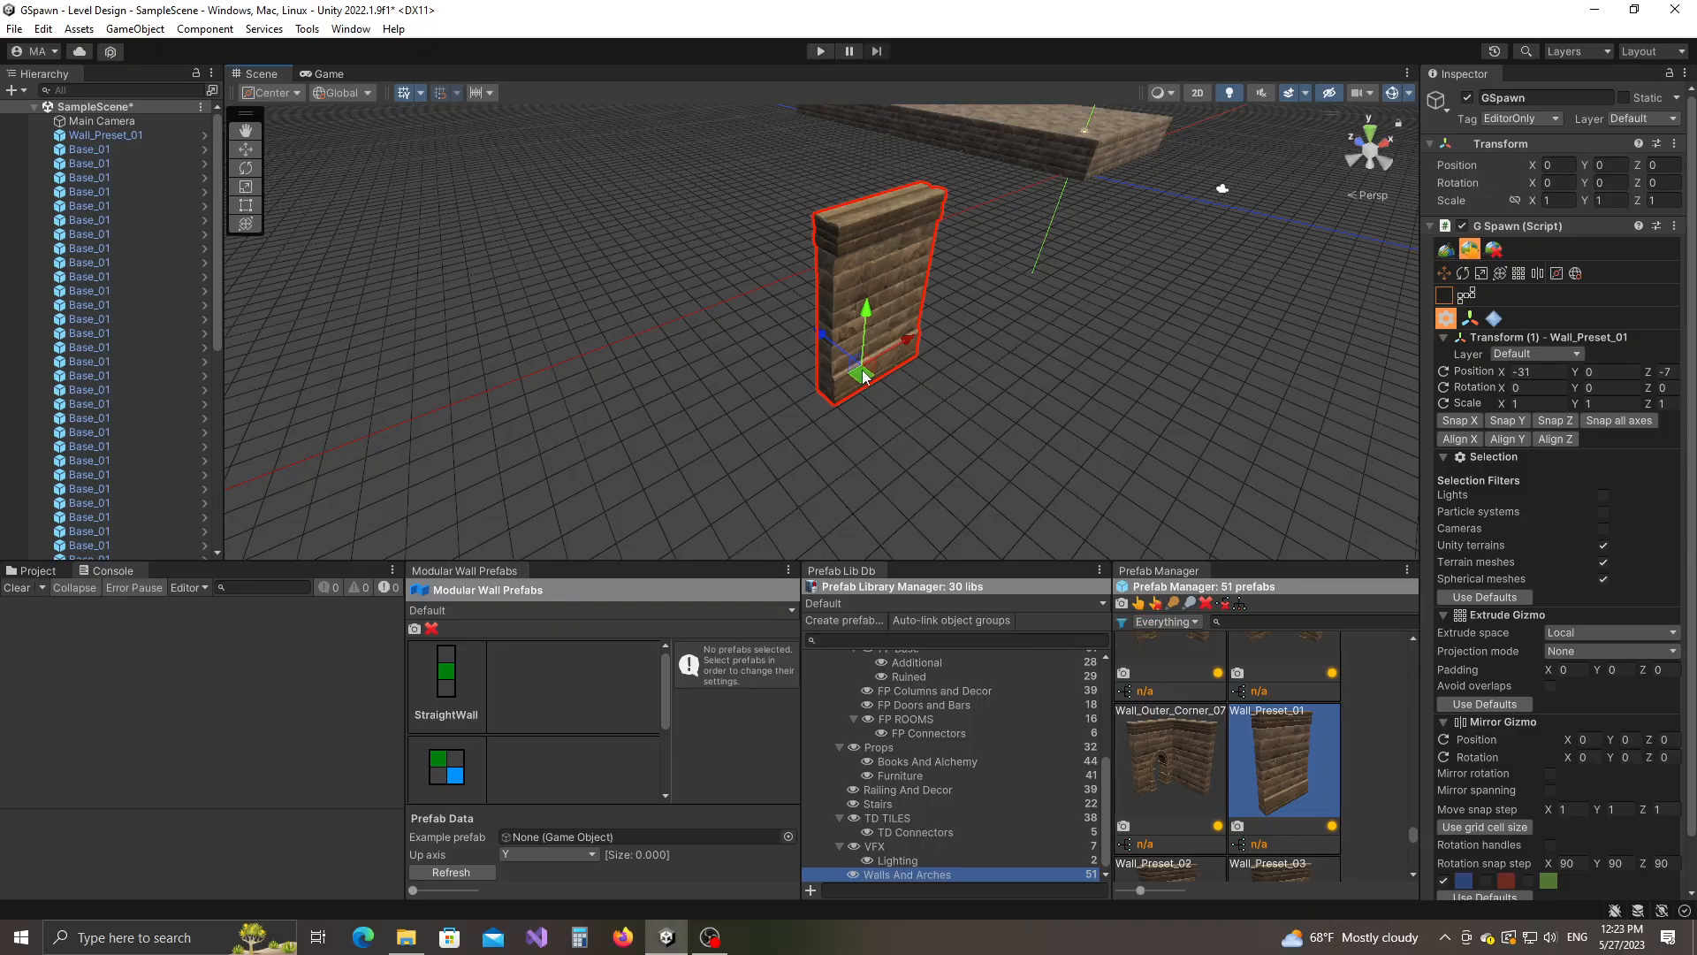
{"action": "left_click", "coordinate": [1521, 387]}
{"action": "middle_click_drag", "start_coordinate": [970, 454], "coordinate": [951, 449]}
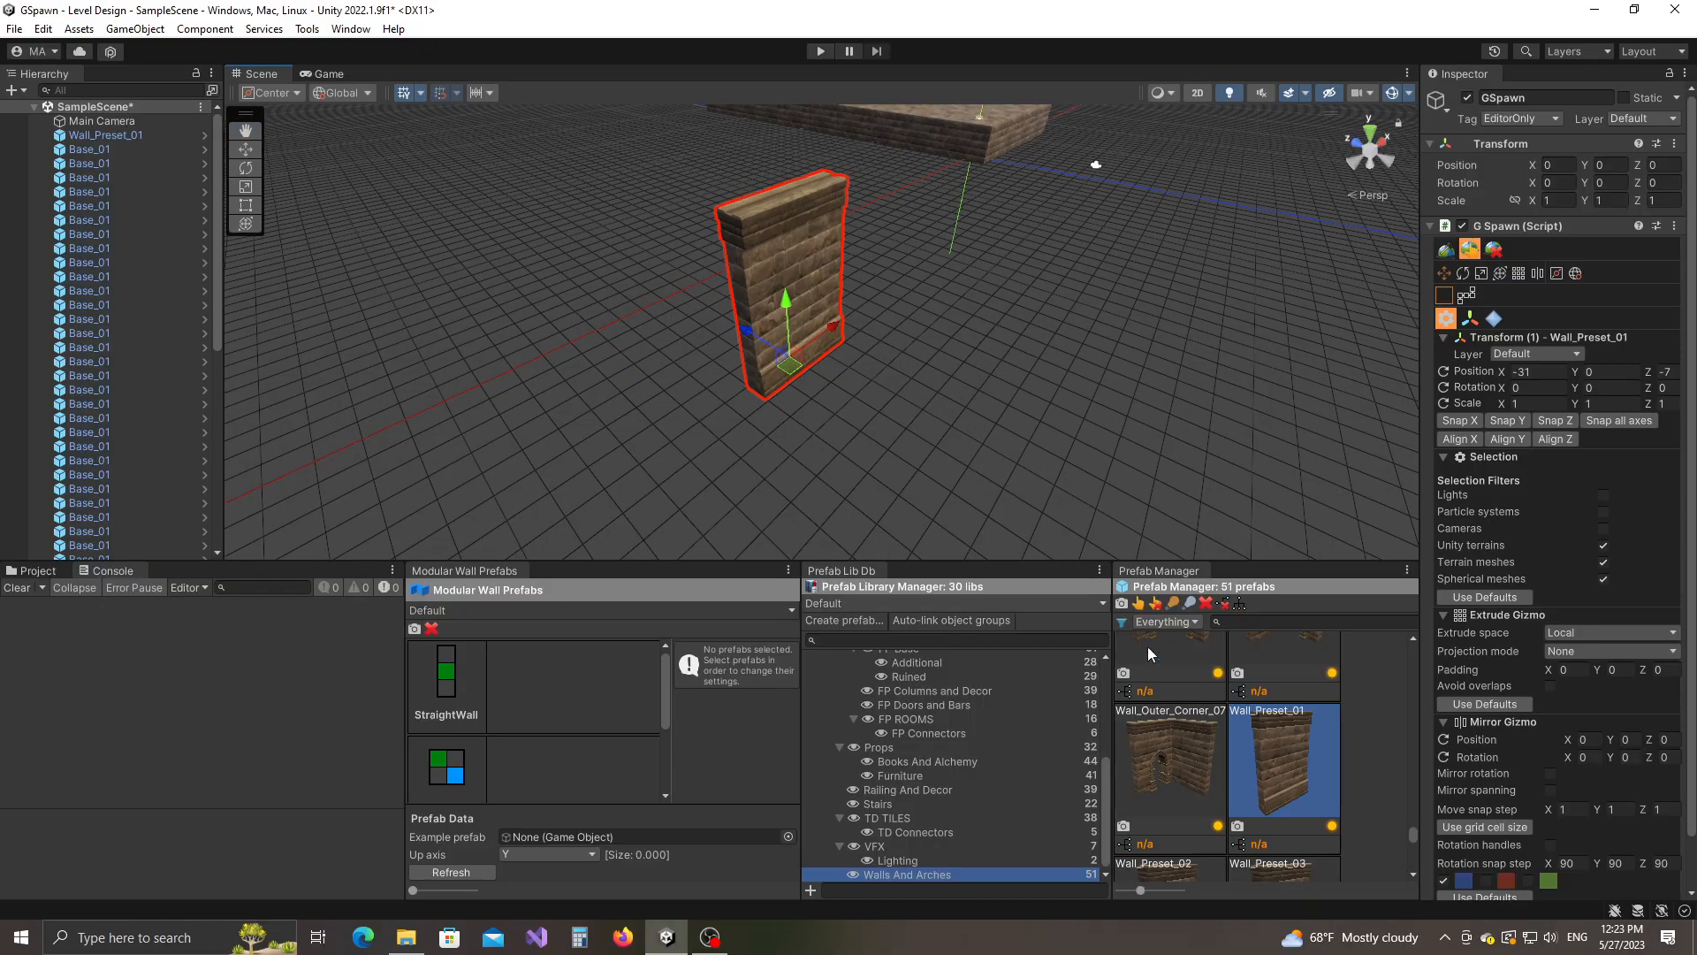
Place Wall_Outer_Corner_01 flush against one end of the straight wall, rotated about Y to line up, at X -36, Y 0, Z -6.
{"action": "scroll", "coordinate": [1215, 759], "scroll_direction": "up", "scroll_amount": 5}
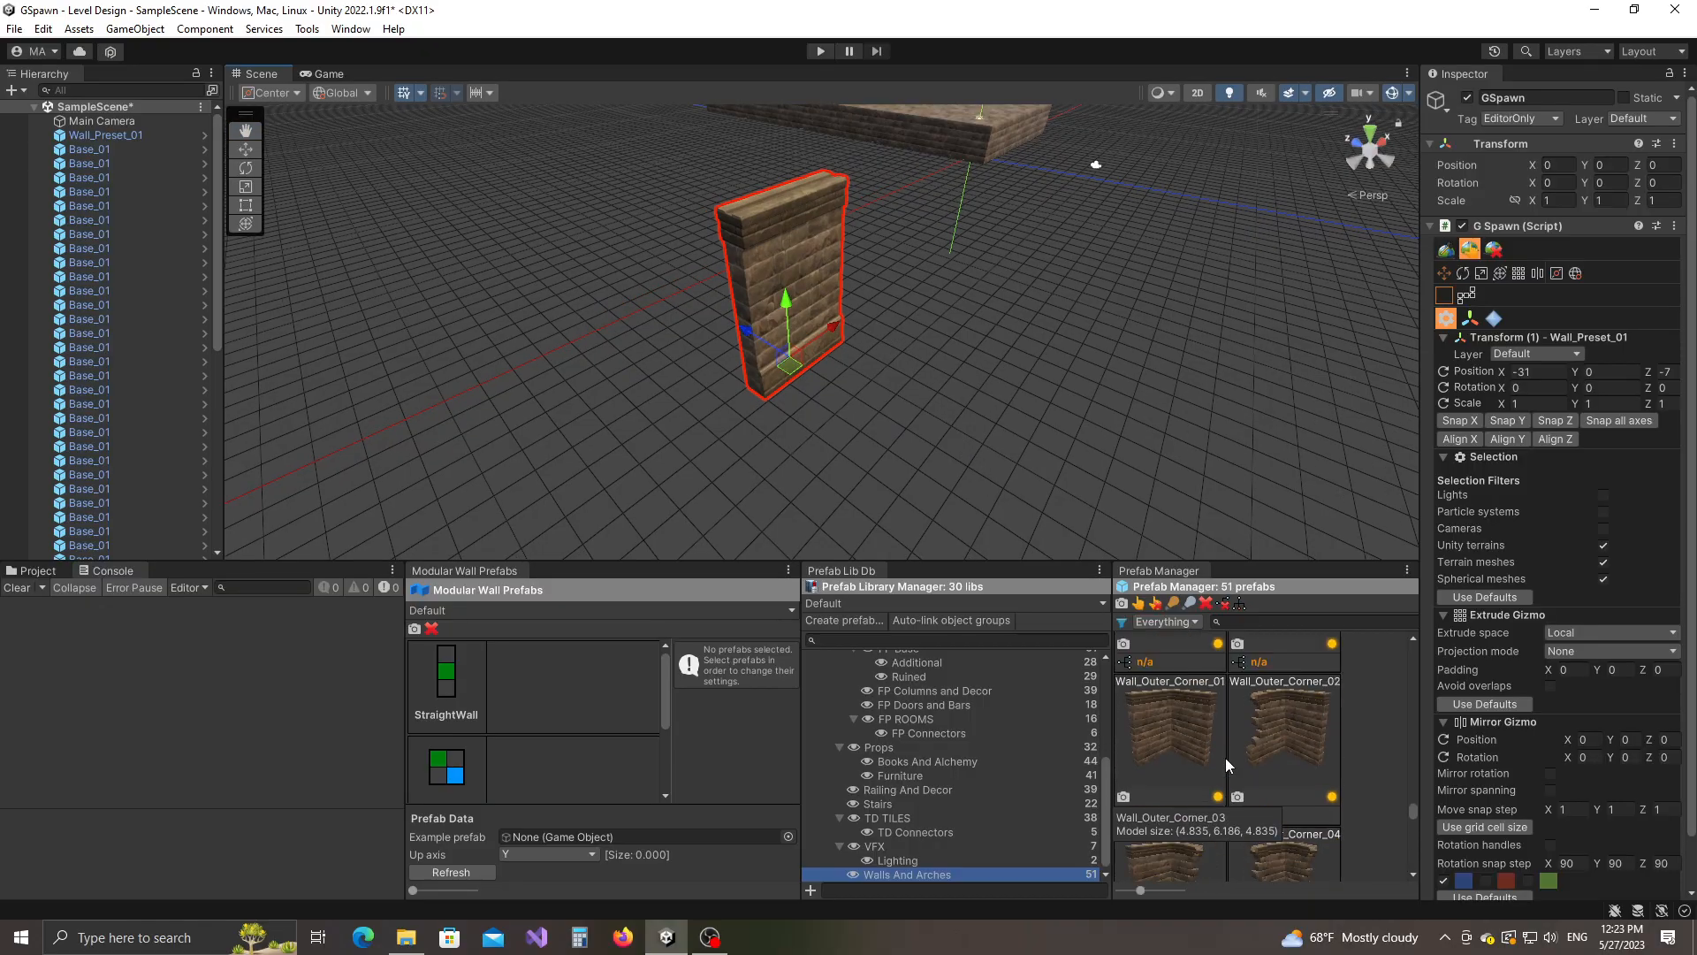
{"action": "left_click", "coordinate": [1181, 735]}
{"action": "left_click_drag", "start_coordinate": [1183, 737], "coordinate": [627, 435]}
{"action": "middle_click_drag", "start_coordinate": [623, 440], "coordinate": [681, 442]}
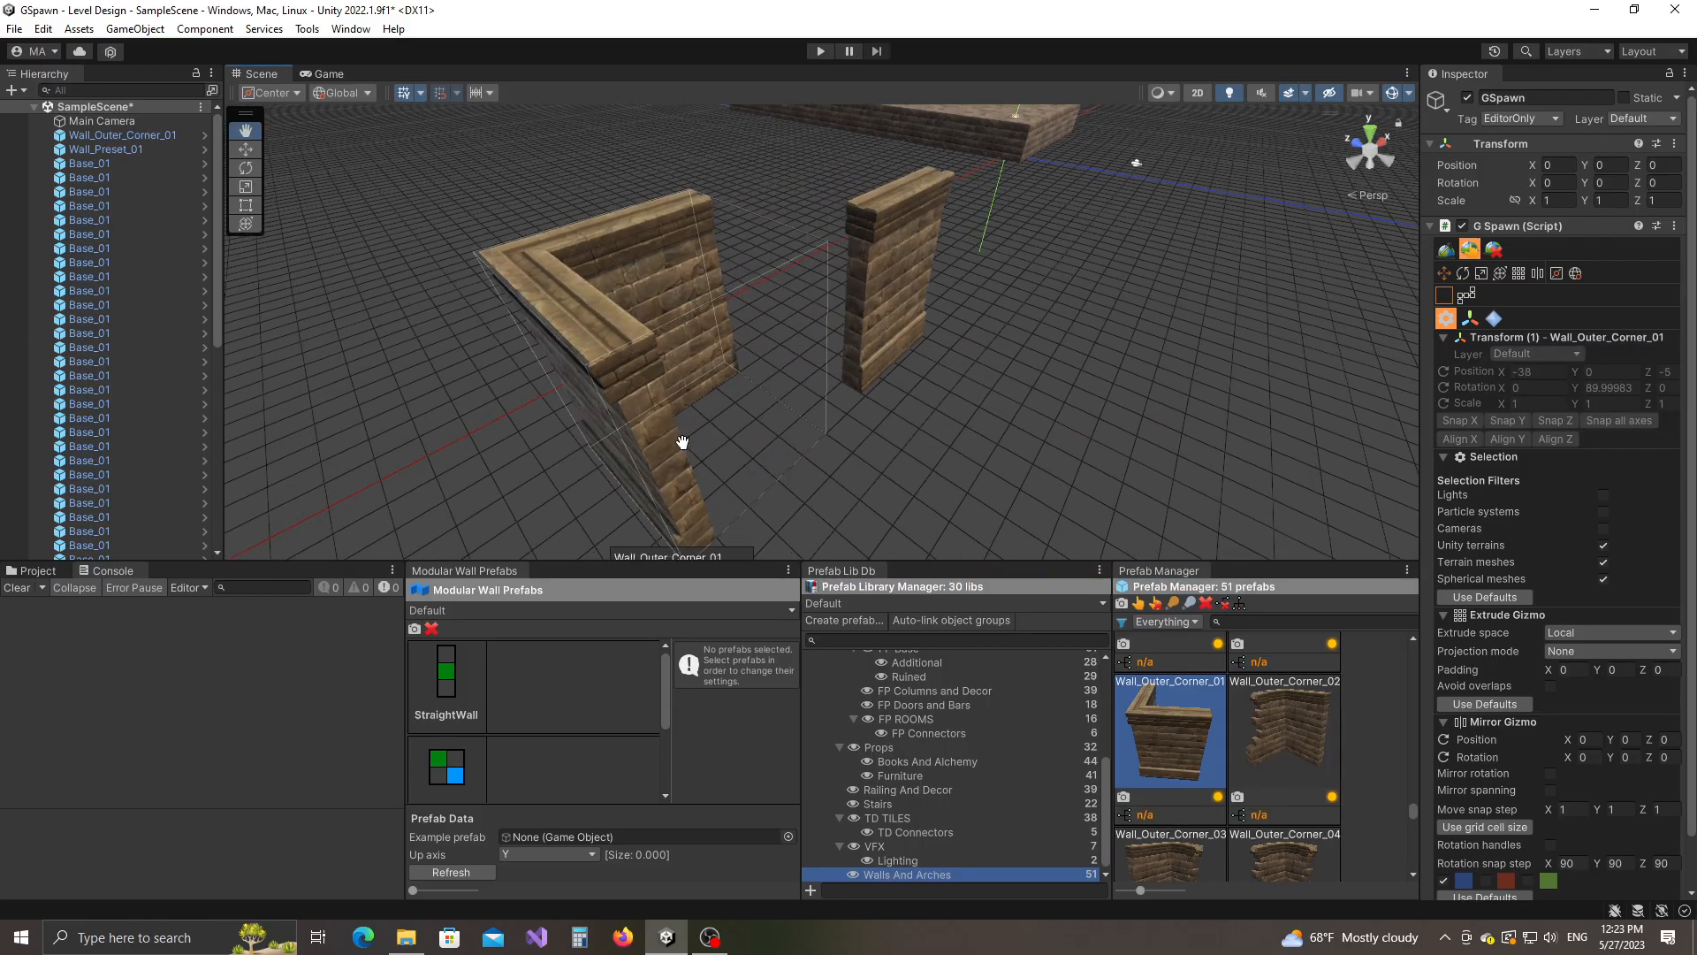
{"action": "scroll", "coordinate": [699, 433], "scroll_direction": "down", "scroll_amount": 4}
{"action": "key", "text": "y"}
{"action": "key", "text": "y"}
{"action": "key", "text": "y"}
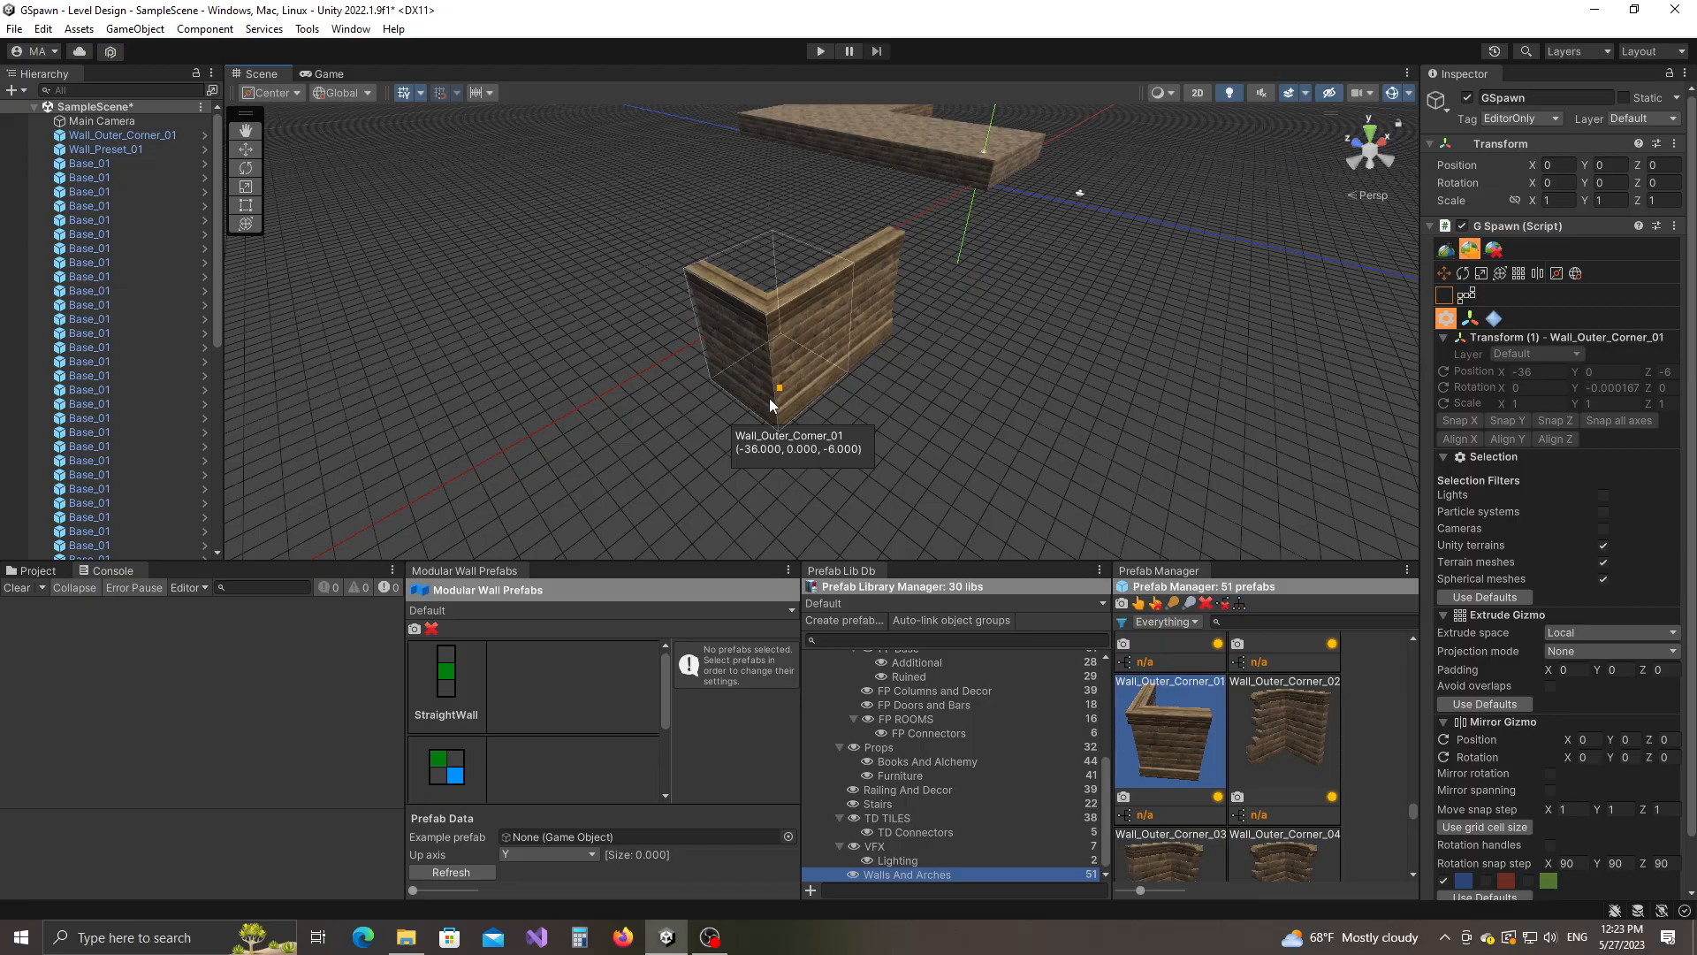
{"action": "left_click", "coordinate": [771, 405]}
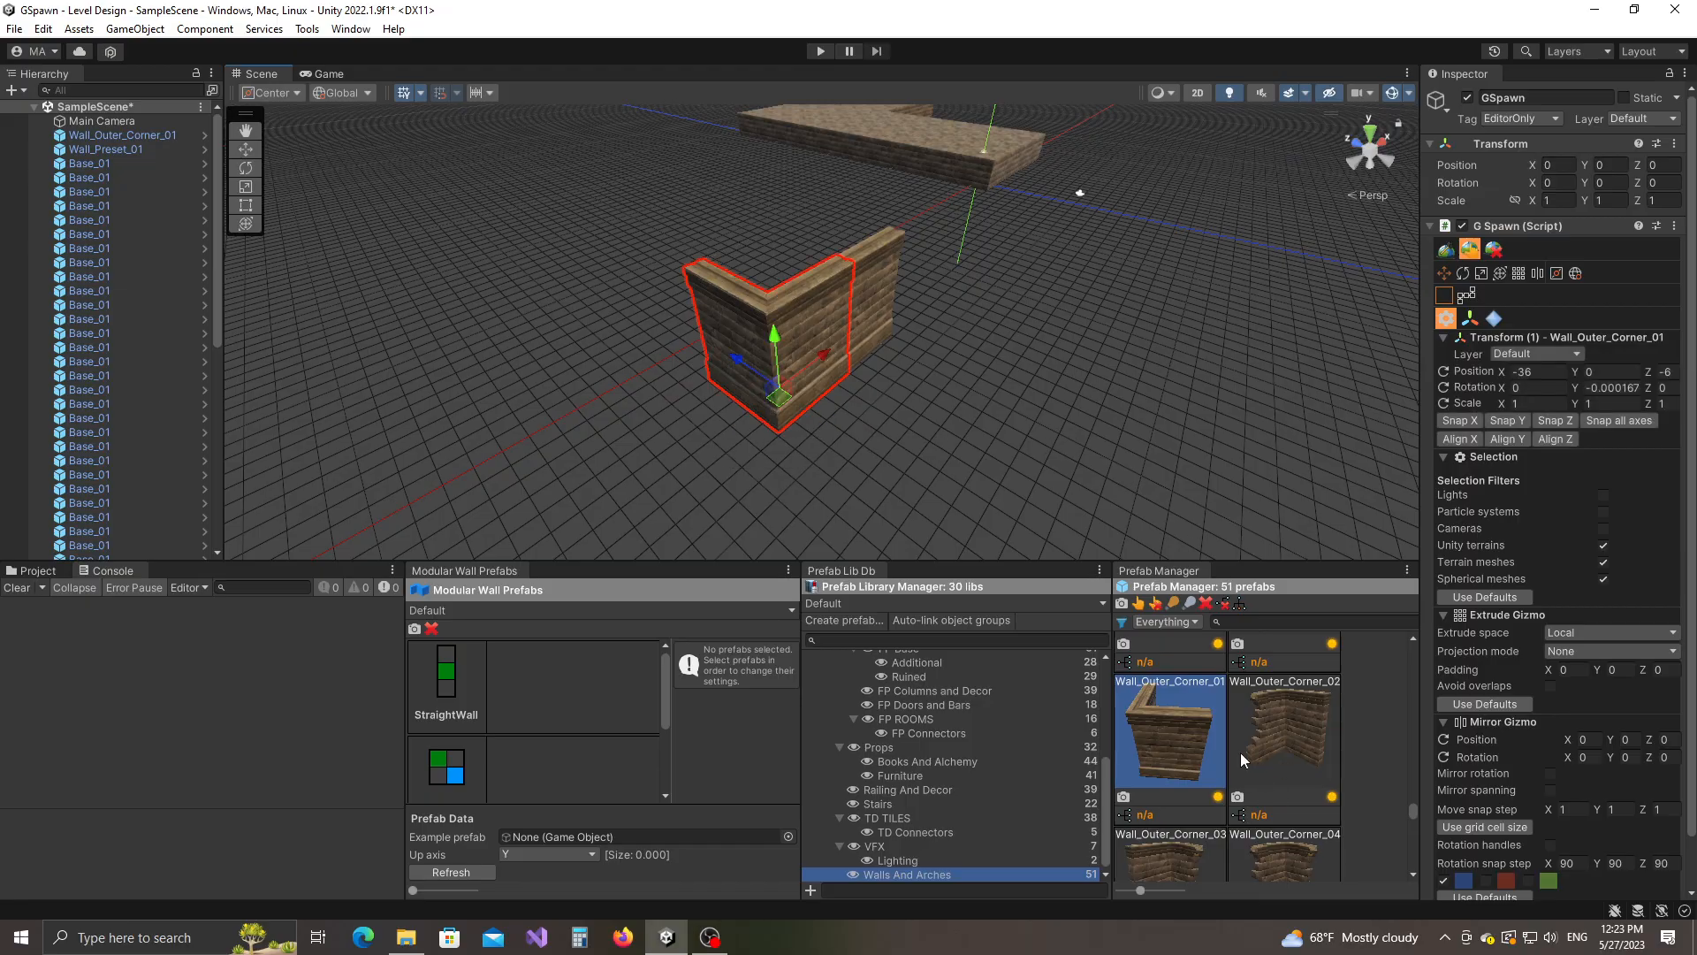
Place Wall_Inner_Corner_01 against the straight wall's other end at X -27, Y 0, Z -9, with a Y rotation of 180.
{"action": "scroll", "coordinate": [1239, 751], "scroll_direction": "down", "scroll_amount": 5}
{"action": "scroll", "coordinate": [1233, 752], "scroll_direction": "down", "scroll_amount": 2}
{"action": "left_click", "coordinate": [1168, 782]}
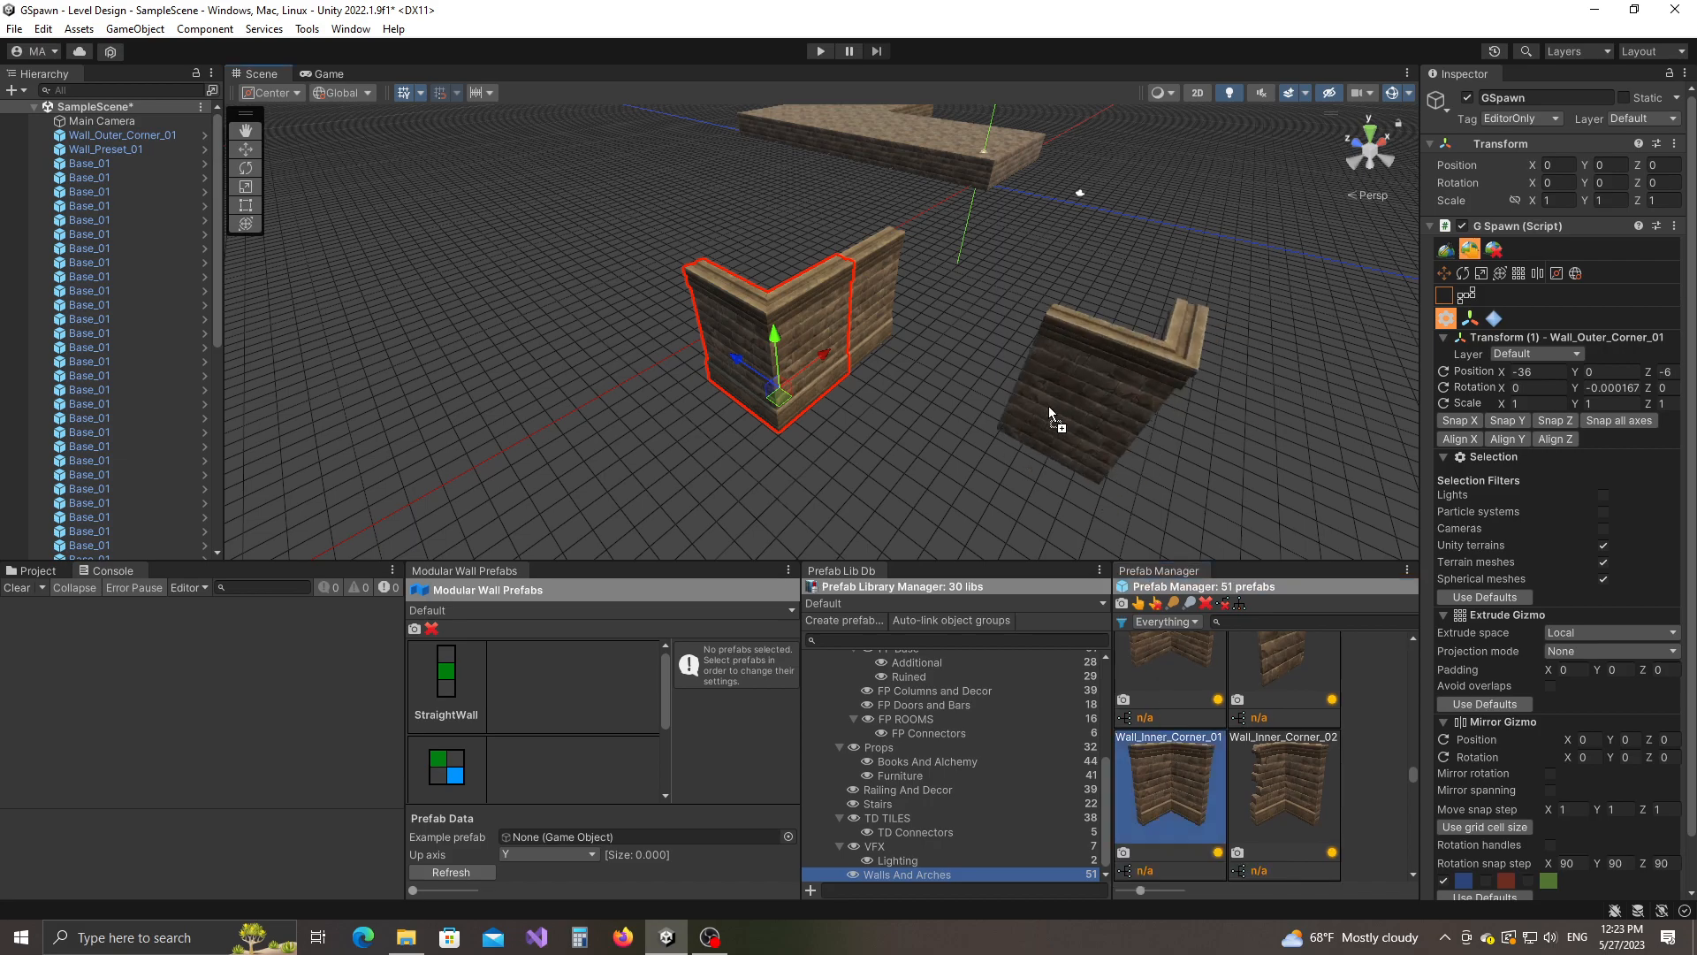
{"action": "left_click", "coordinate": [1029, 379]}
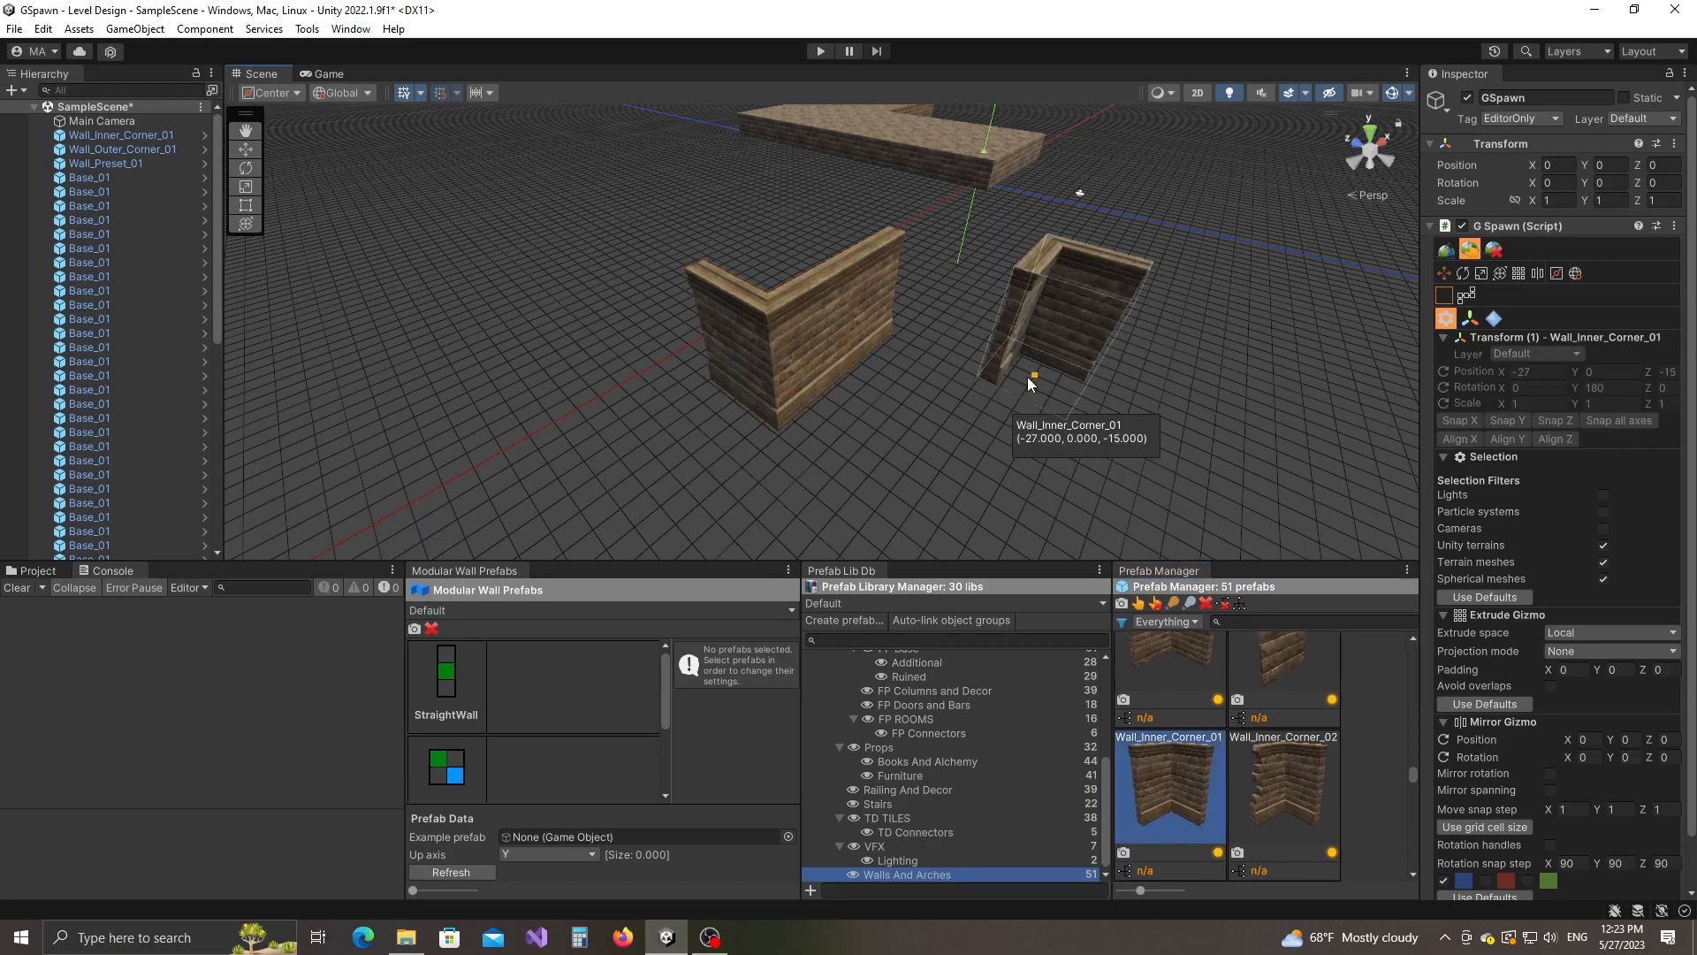
{"action": "scroll", "coordinate": [1041, 390], "scroll_direction": "up", "scroll_amount": 1}
{"action": "middle_click_drag", "start_coordinate": [1042, 390], "coordinate": [1022, 400]}
{"action": "left_click", "coordinate": [877, 333]}
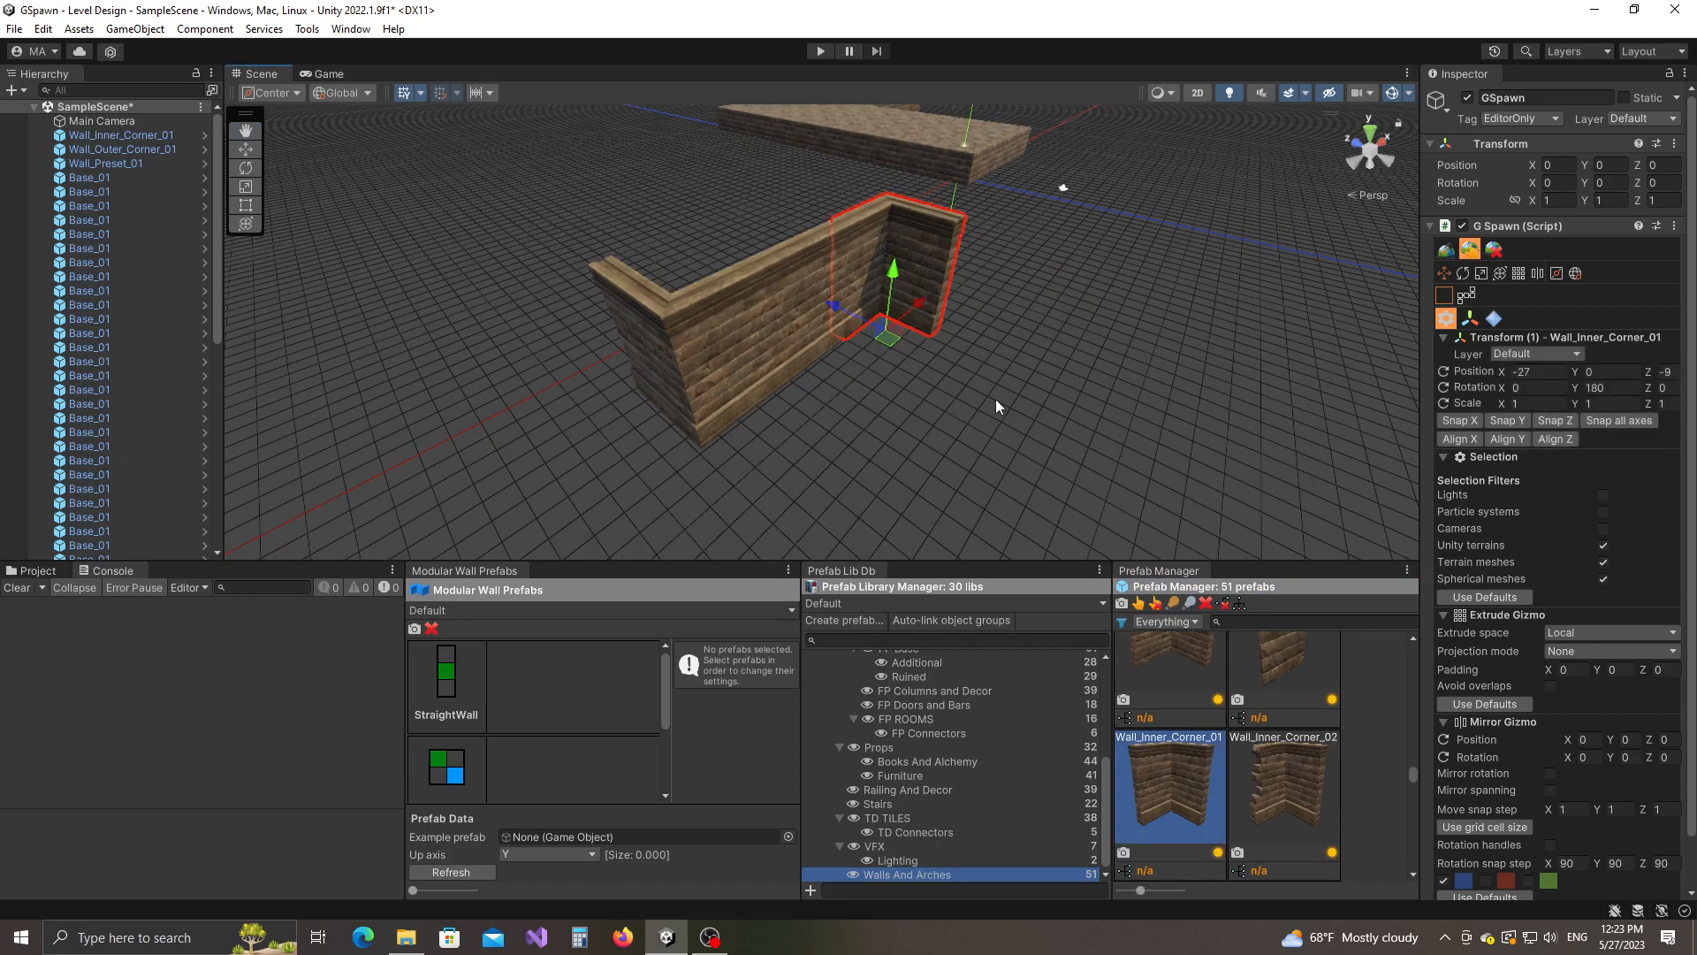
Duplicate the straight wall, rotate the copy 90° about Y and attach it to the inner corner's free end at X -25, Z -13.
{"action": "left_click", "coordinate": [814, 336]}
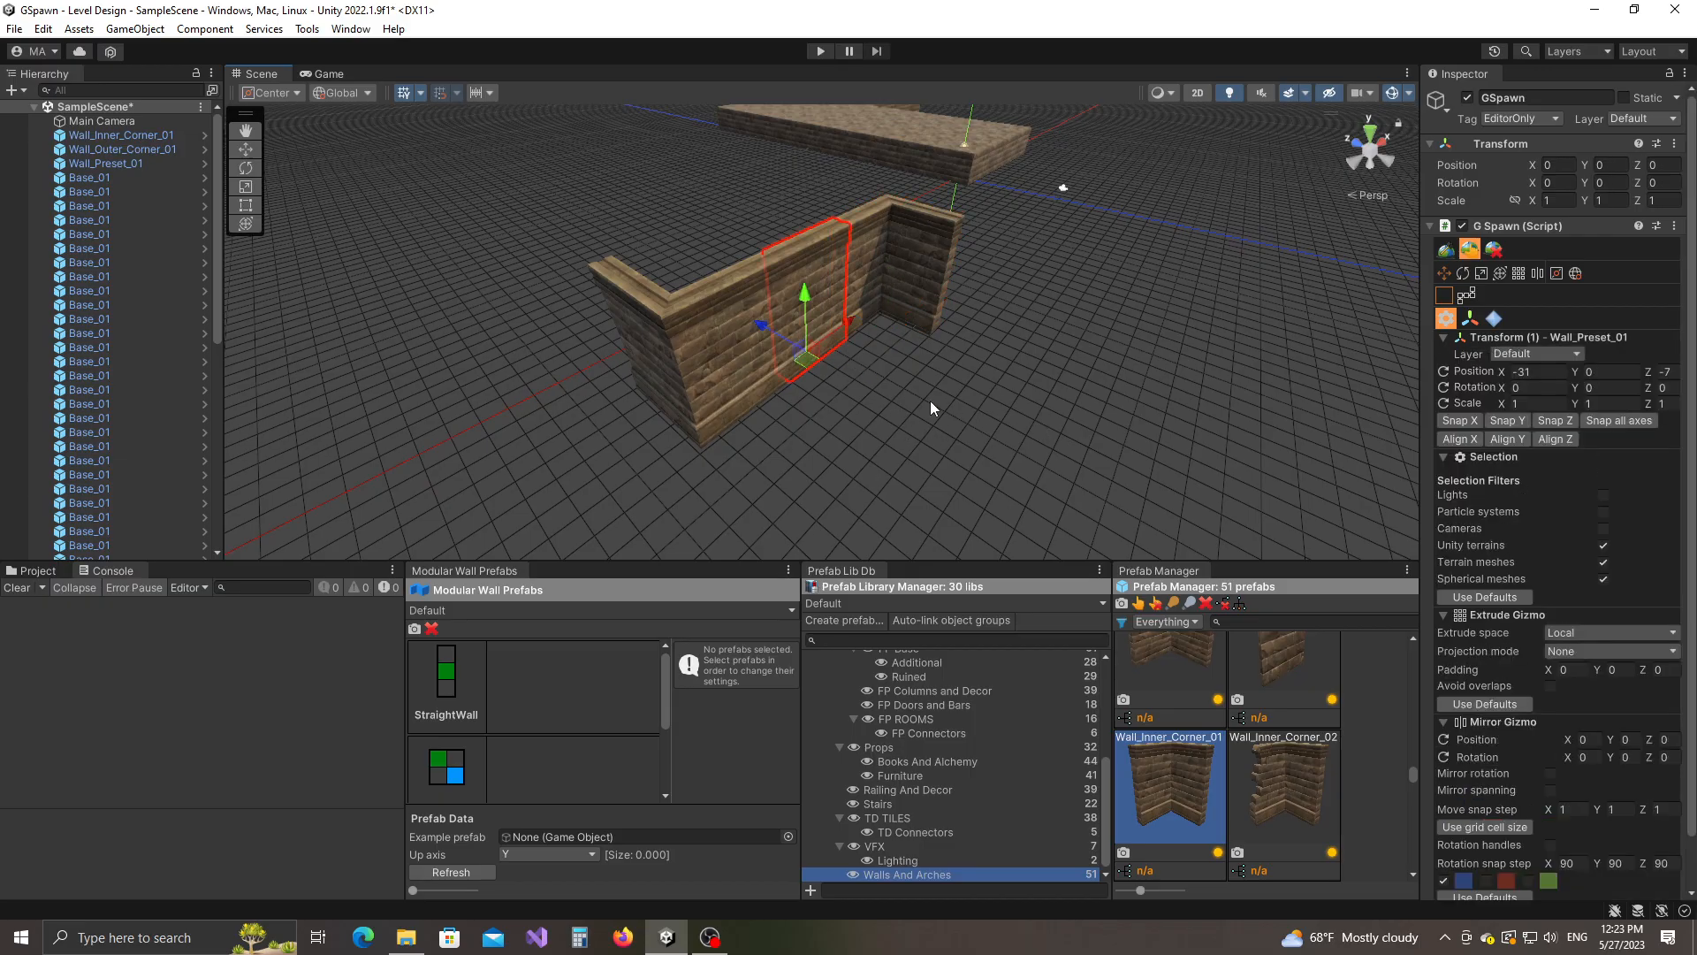
{"action": "right_click_drag", "start_coordinate": [931, 402], "coordinate": [852, 392]}
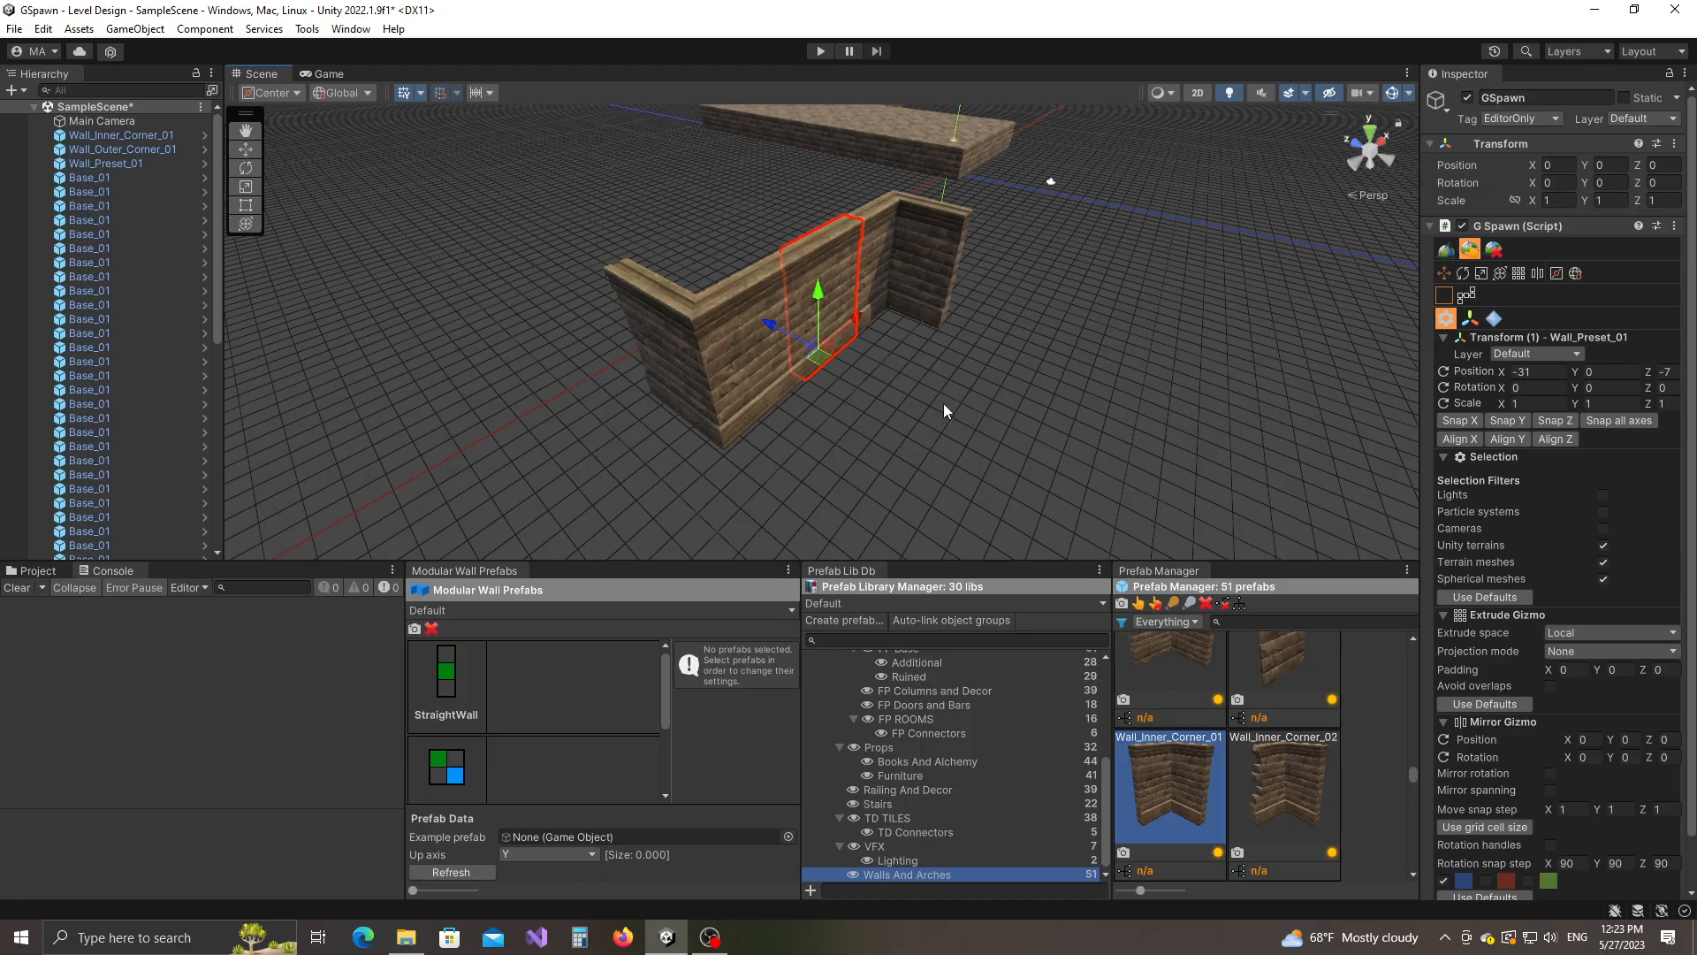
{"action": "scroll", "coordinate": [911, 403], "scroll_direction": "up", "scroll_amount": 3}
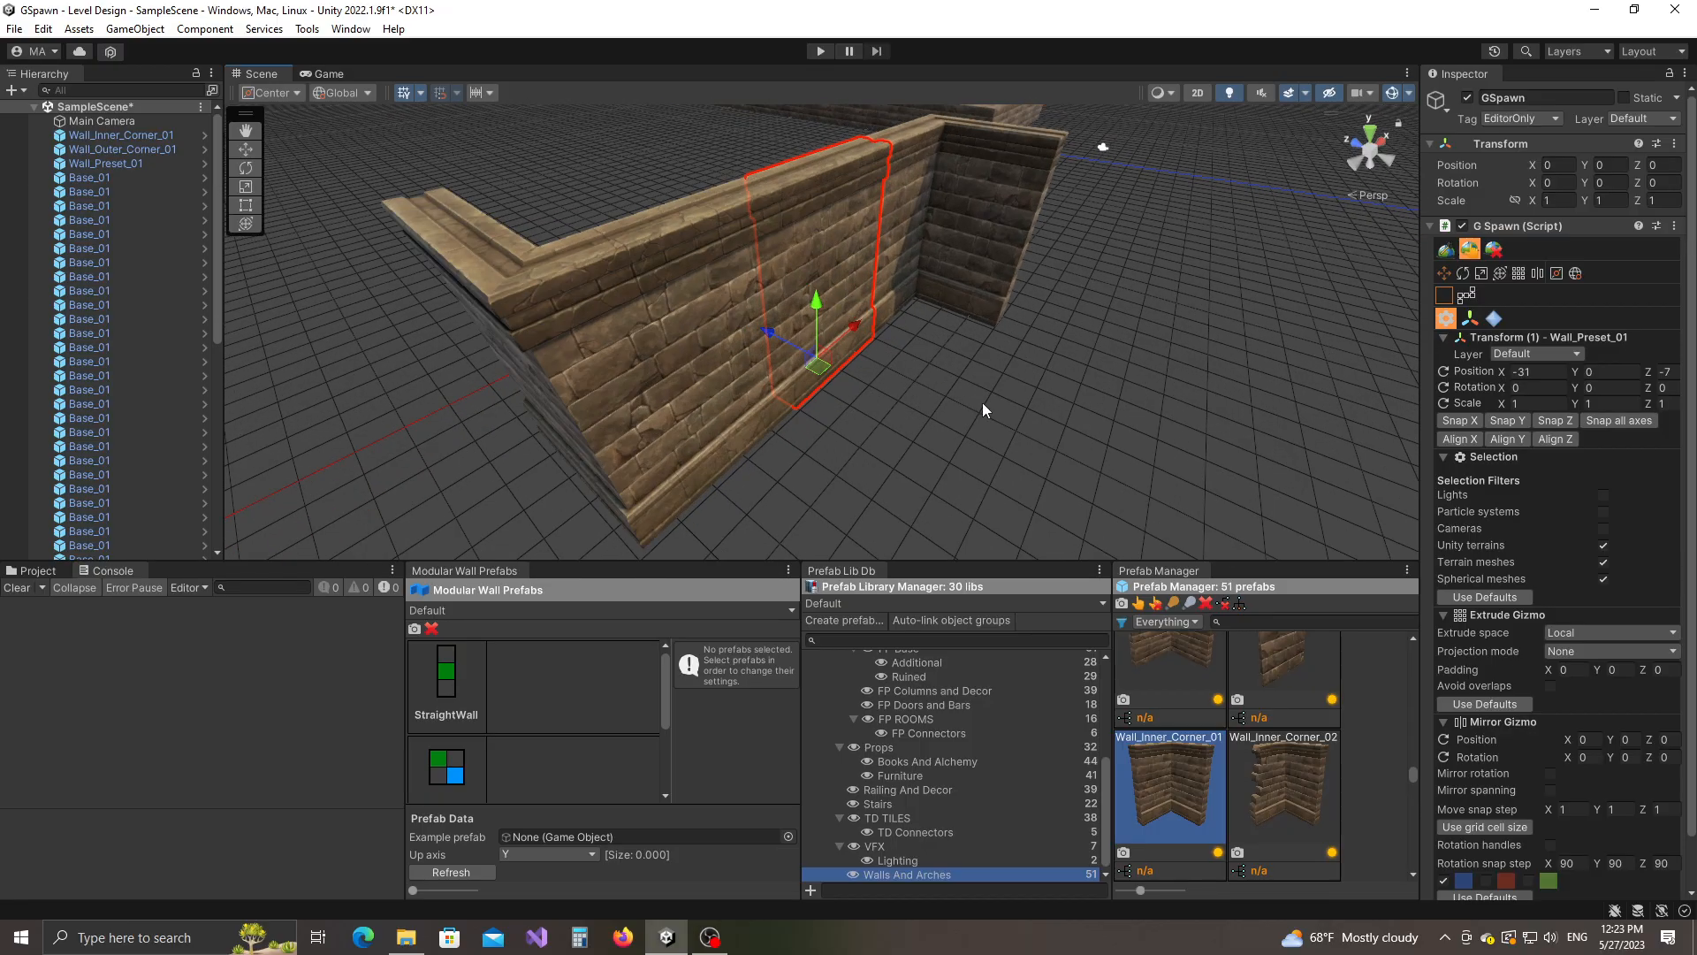
{"action": "mouse_move", "coordinate": [910, 390]}
{"action": "right_mouse_down"}
{"action": "mouse_move", "coordinate": [843, 306]}
{"action": "mouse_move", "coordinate": [829, 313]}
{"action": "mouse_move", "coordinate": [902, 375]}
{"action": "right_mouse_up"}
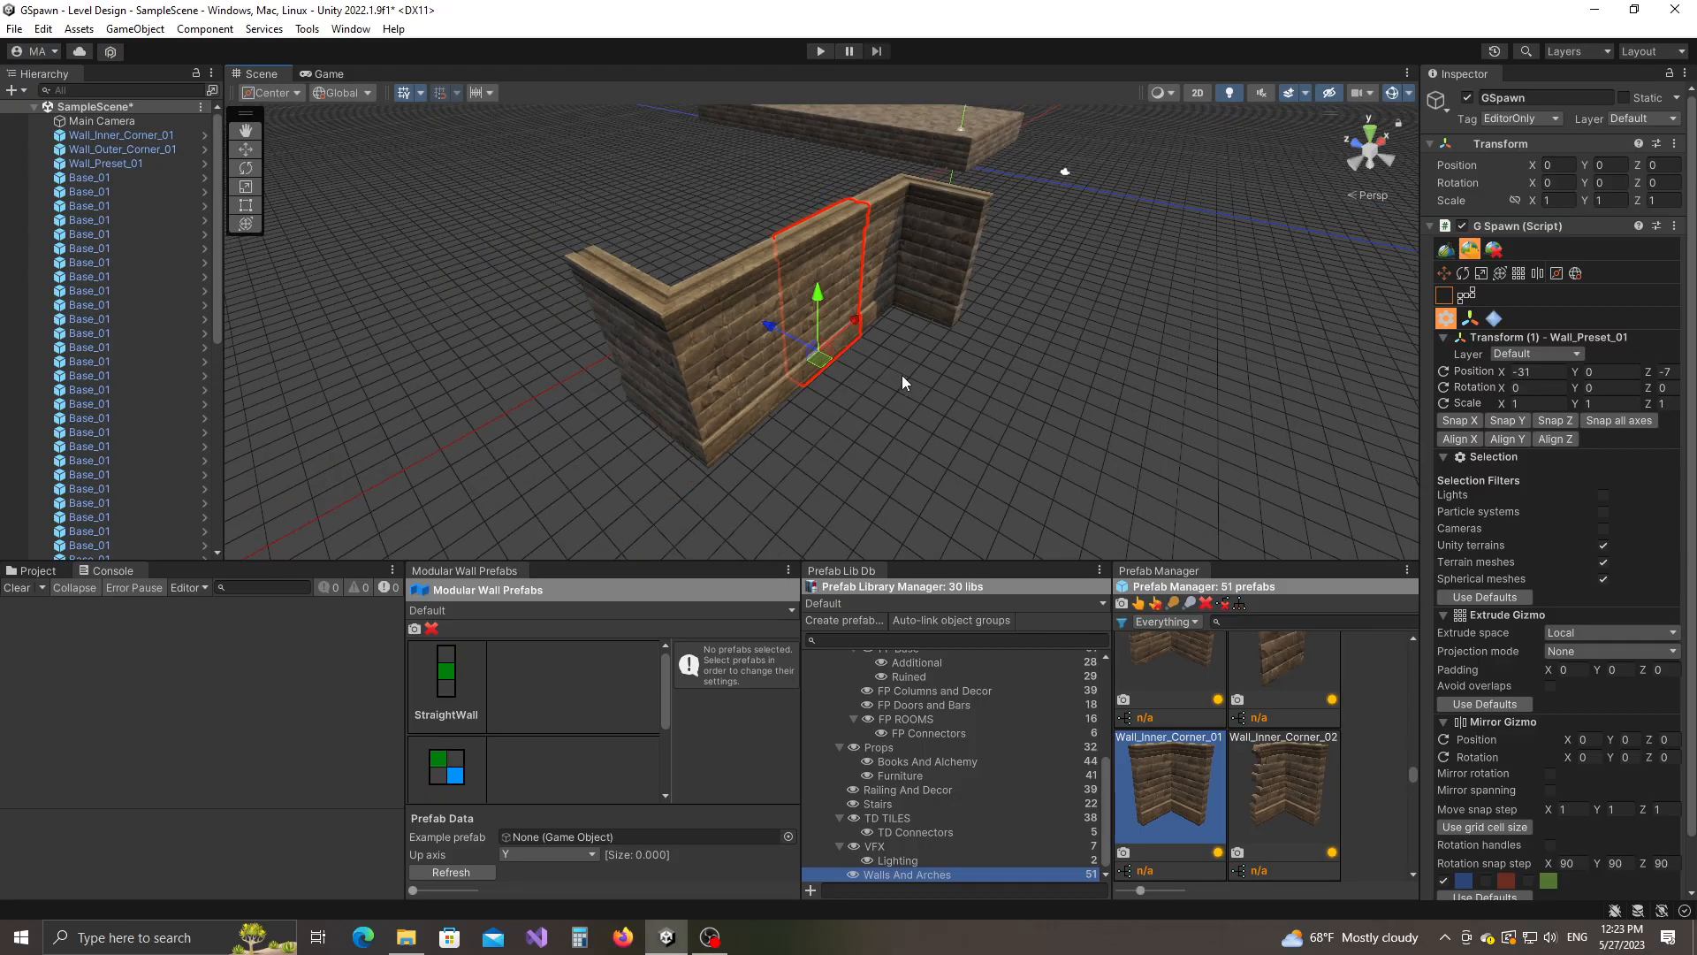
{"action": "left_click", "coordinate": [902, 375]}
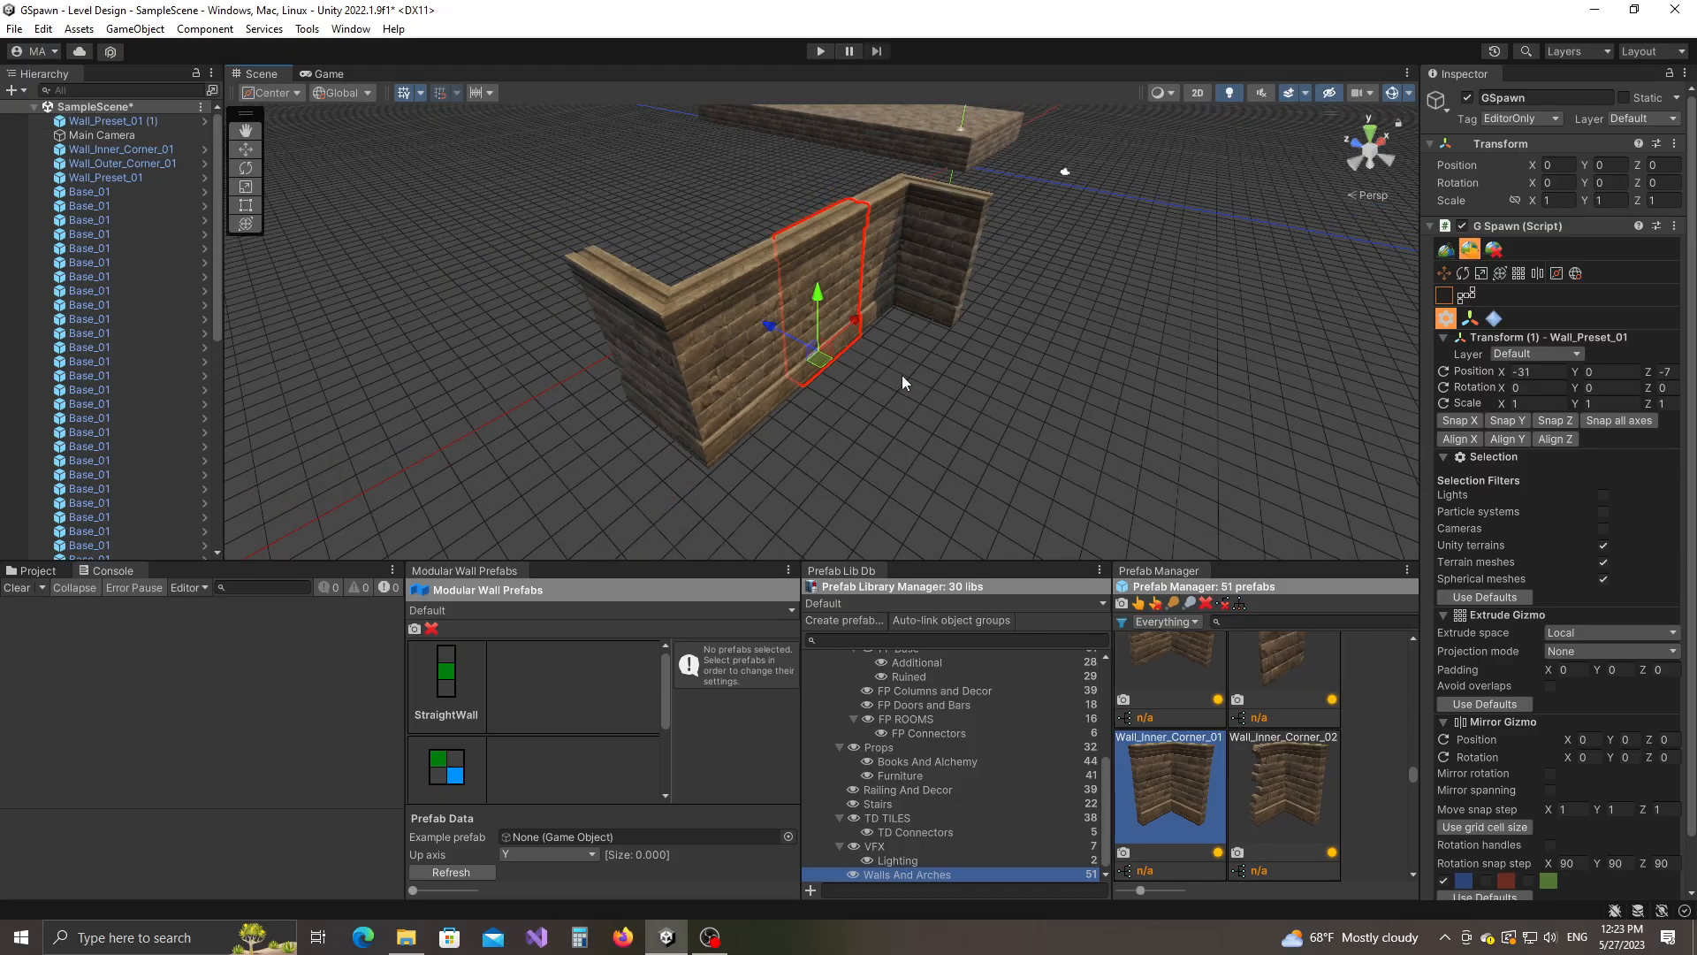
{"action": "key", "text": "y"}
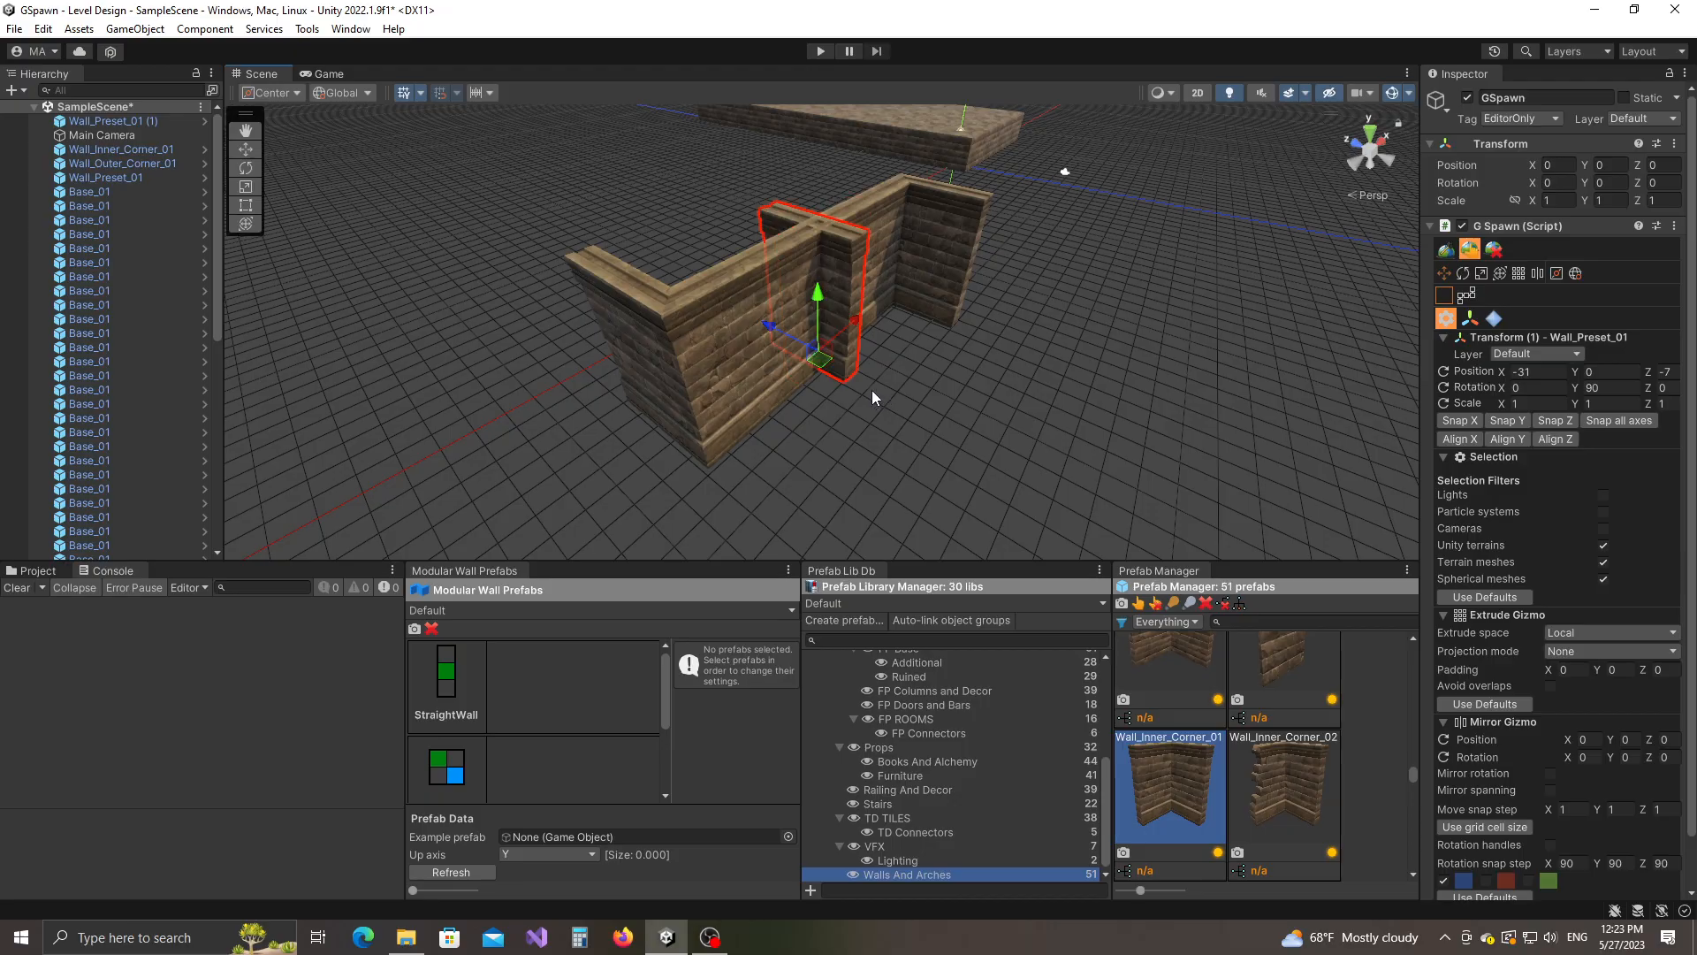
{"action": "left_click_drag", "start_coordinate": [830, 363], "coordinate": [995, 340]}
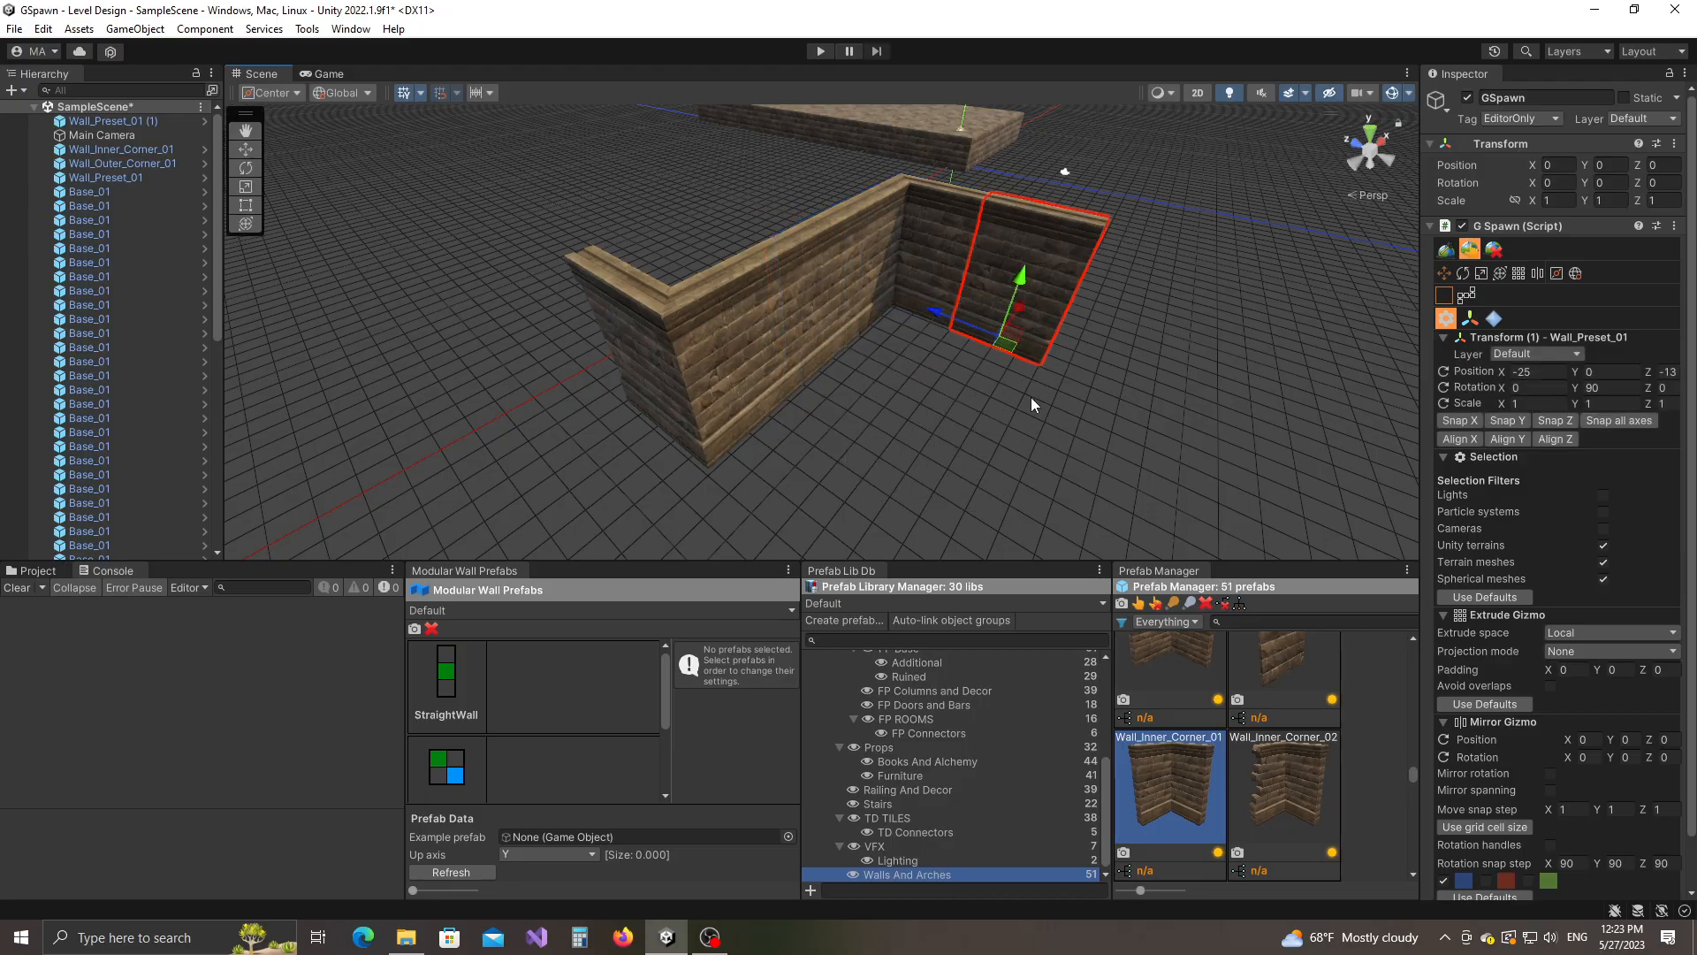
Duplicate the rotated straight wall and attach the copy to the free end of the outer corner.
{"action": "left_click_drag", "start_coordinate": [974, 419], "coordinate": [1041, 405], "text": "alt"}
{"action": "key", "text": "ctrl+d"}
{"action": "left_click_drag", "start_coordinate": [1000, 346], "coordinate": [664, 406]}
{"action": "left_click", "coordinate": [1110, 417]}
Select all five wall pieces and start creating a prefab from the selection.
{"action": "left_click_drag", "start_coordinate": [1110, 417], "coordinate": [1117, 382], "text": "alt"}
{"action": "middle_click_drag", "start_coordinate": [957, 467], "coordinate": [939, 453]}
{"action": "right_click_drag", "start_coordinate": [815, 432], "coordinate": [795, 362]}
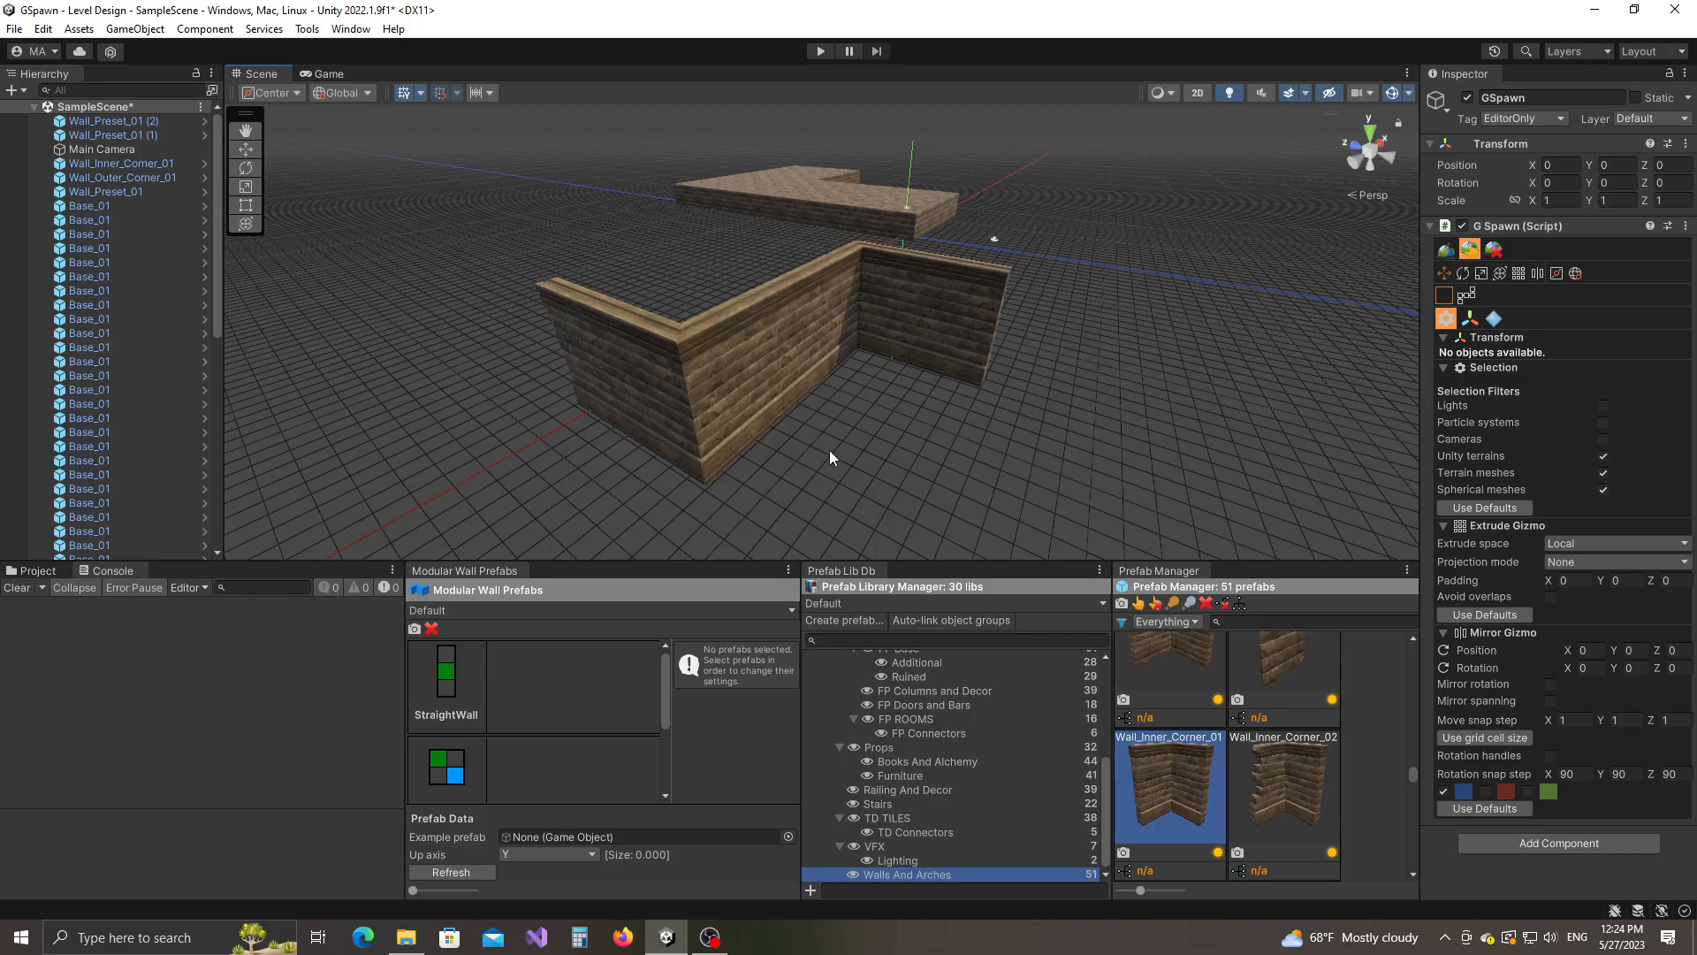
{"action": "left_click_drag", "start_coordinate": [488, 252], "coordinate": [1042, 479]}
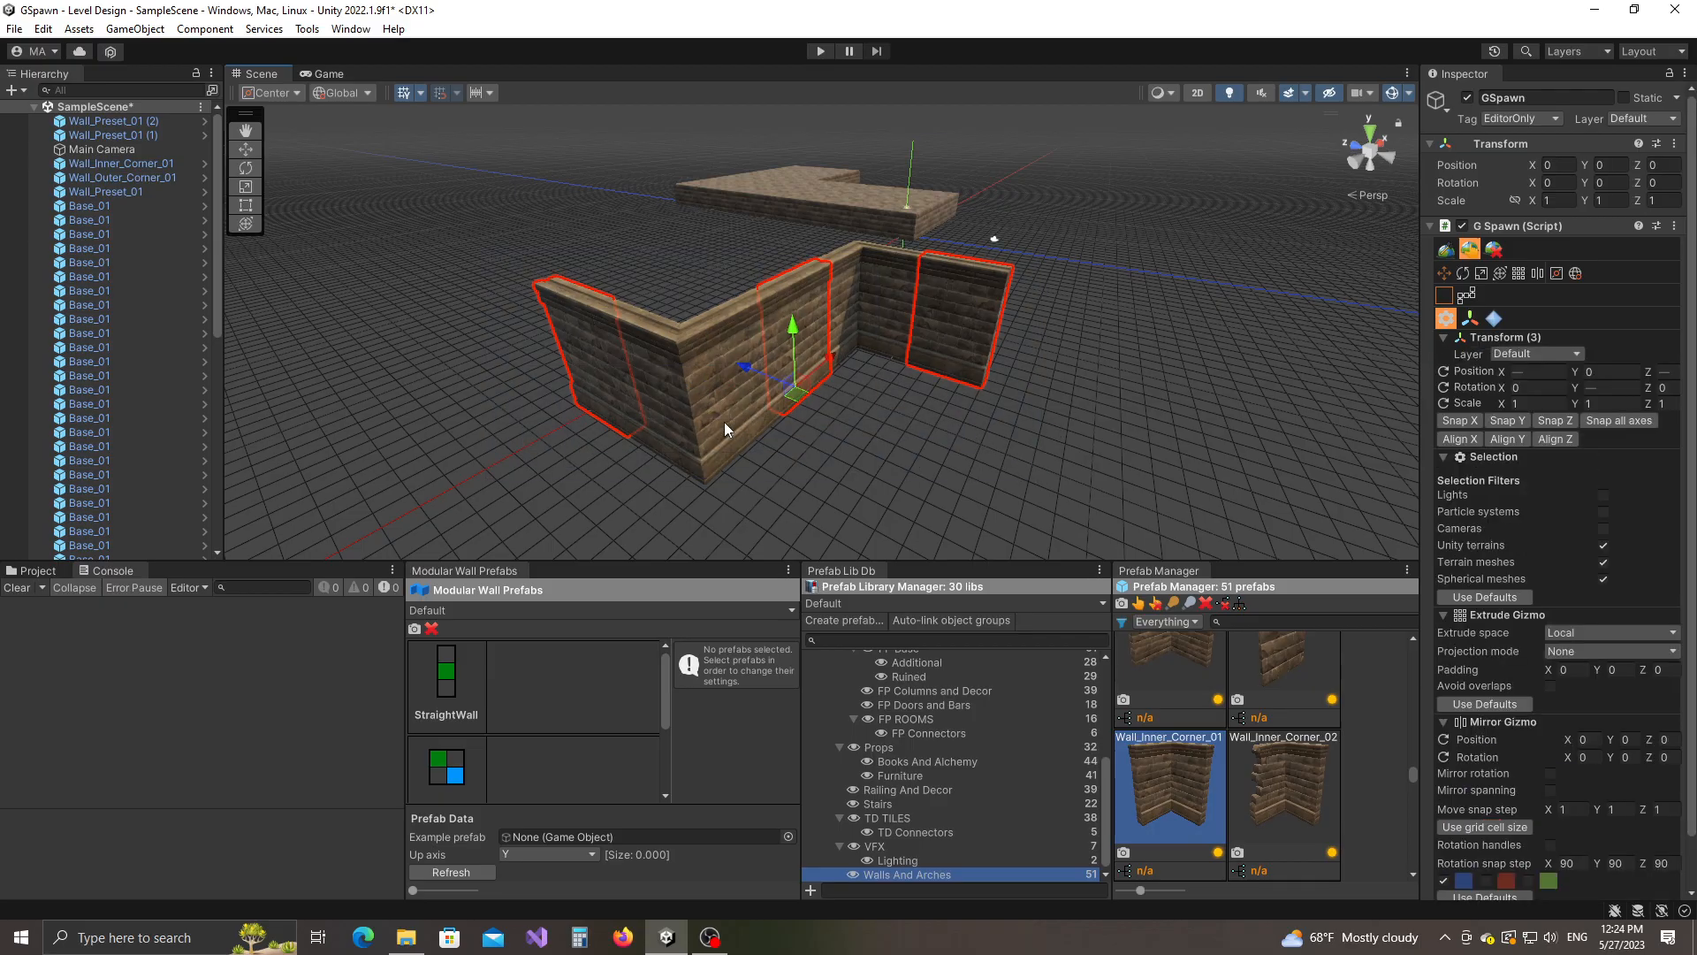
{"action": "left_click", "coordinate": [856, 622]}
{"action": "left_click_drag", "start_coordinate": [595, 361], "coordinate": [724, 436]}
{"action": "left_click", "coordinate": [638, 416]}
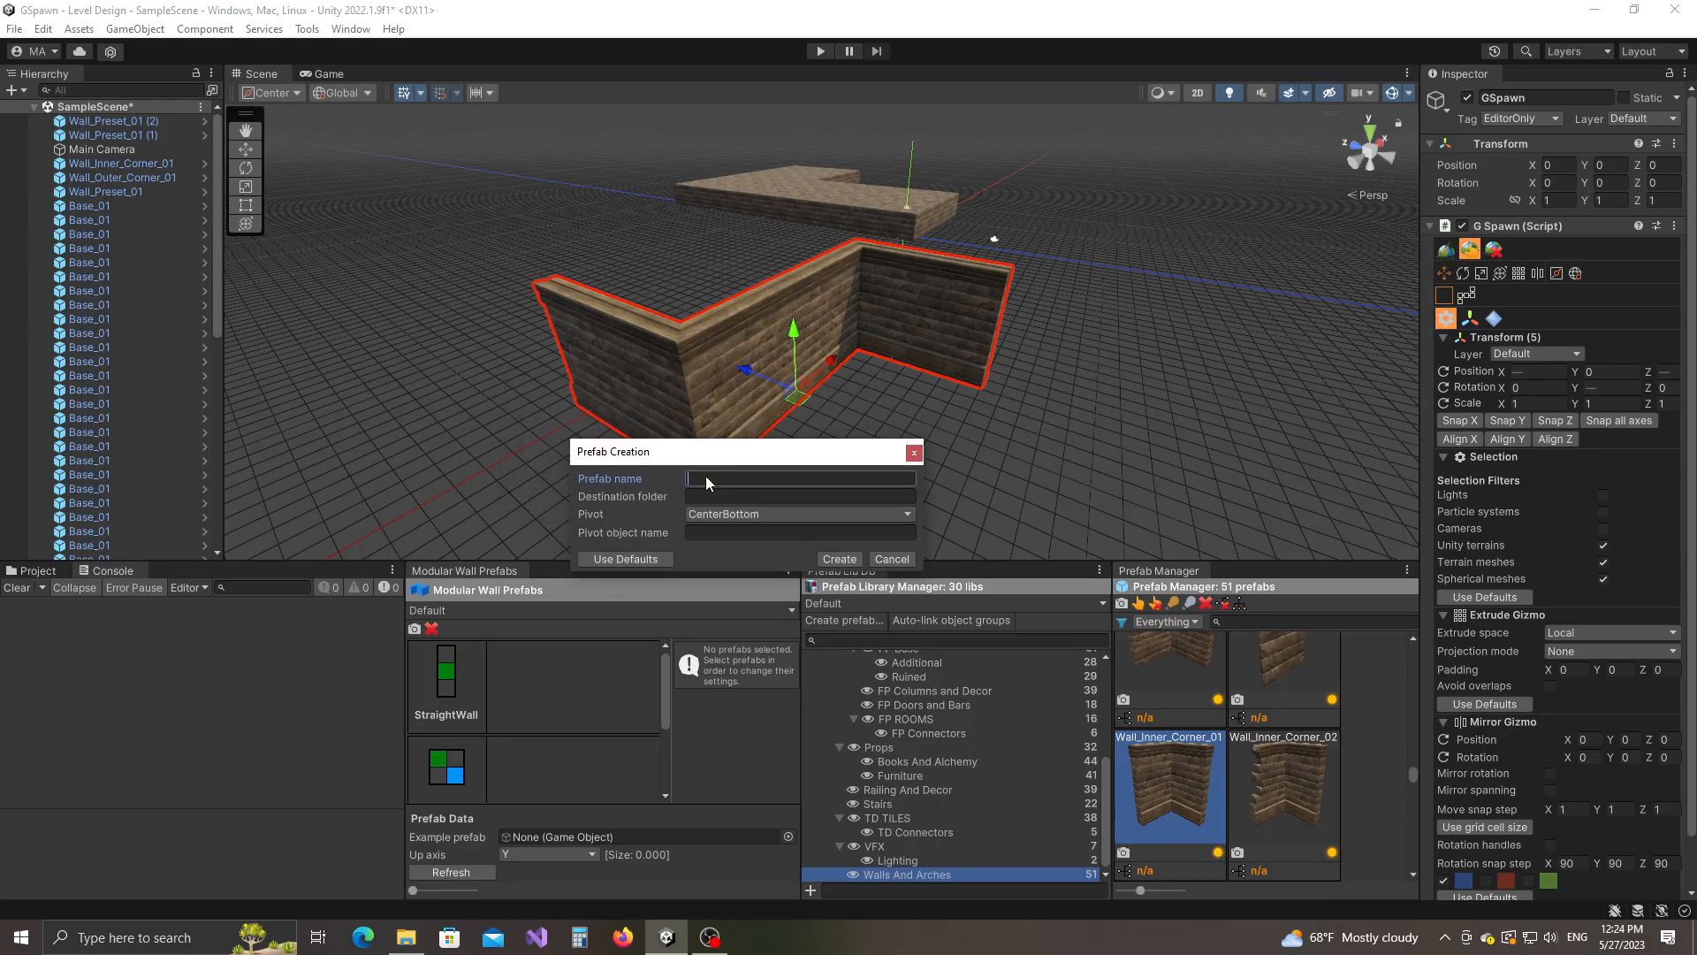
Name the new prefab wall_example and set its destination folder to Assets/Wall Prefab Examples.
{"action": "type", "text": "wall_exam"}
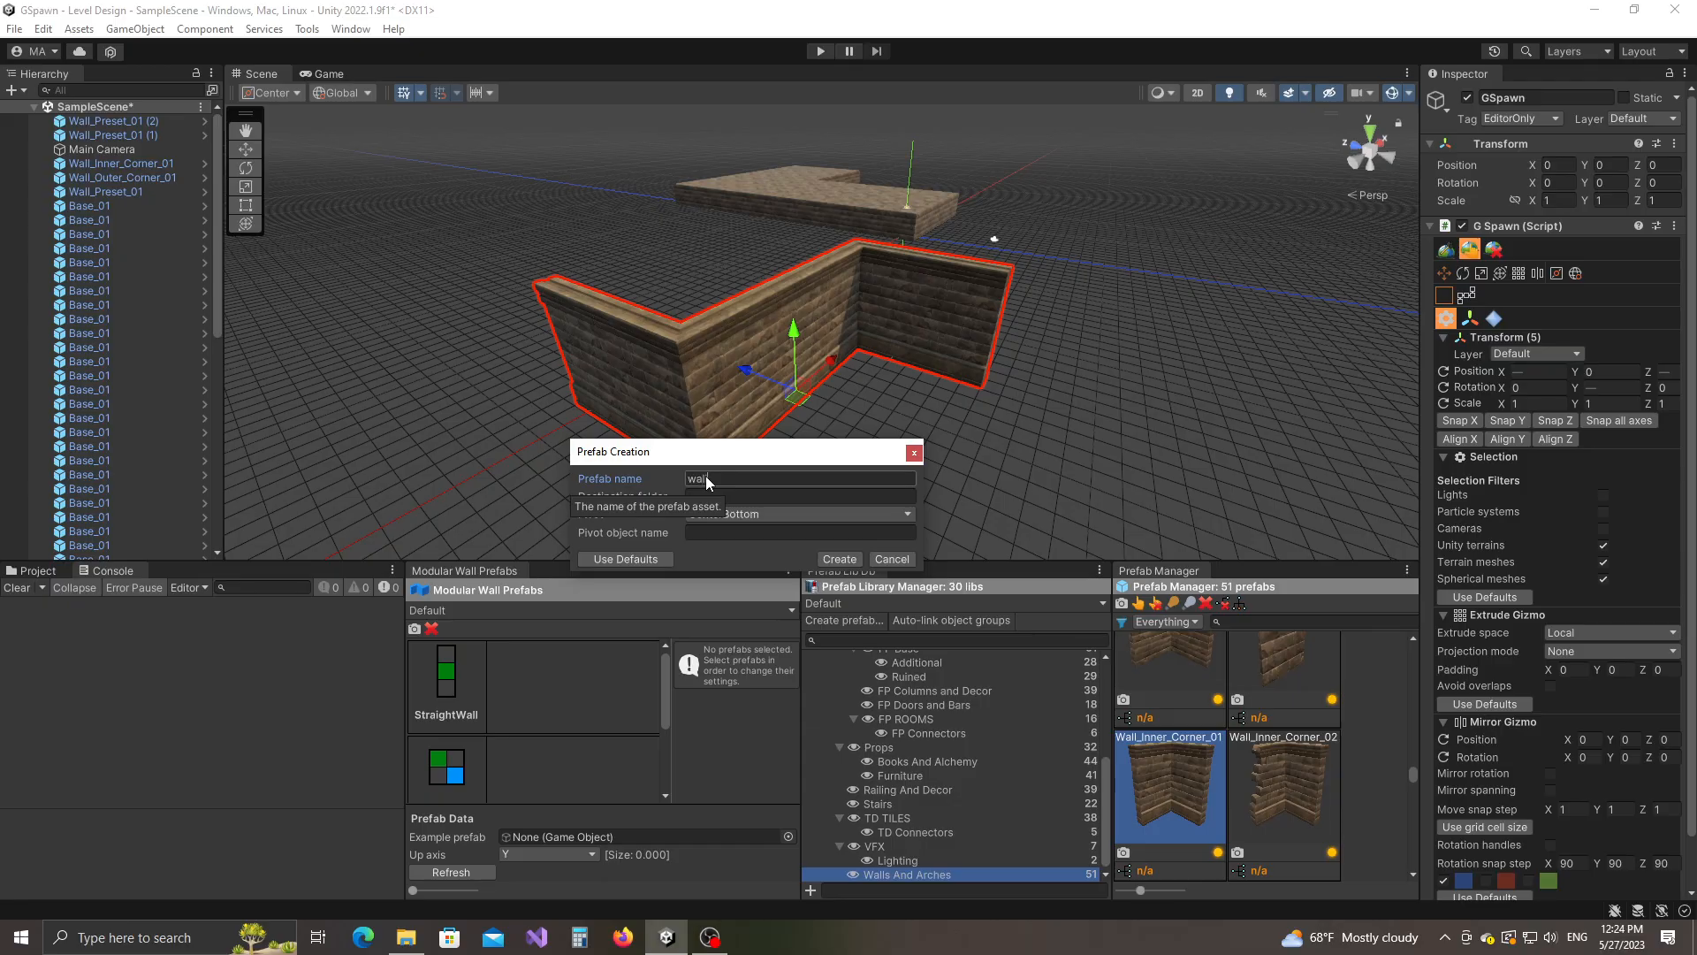
{"action": "type", "text": "ple"}
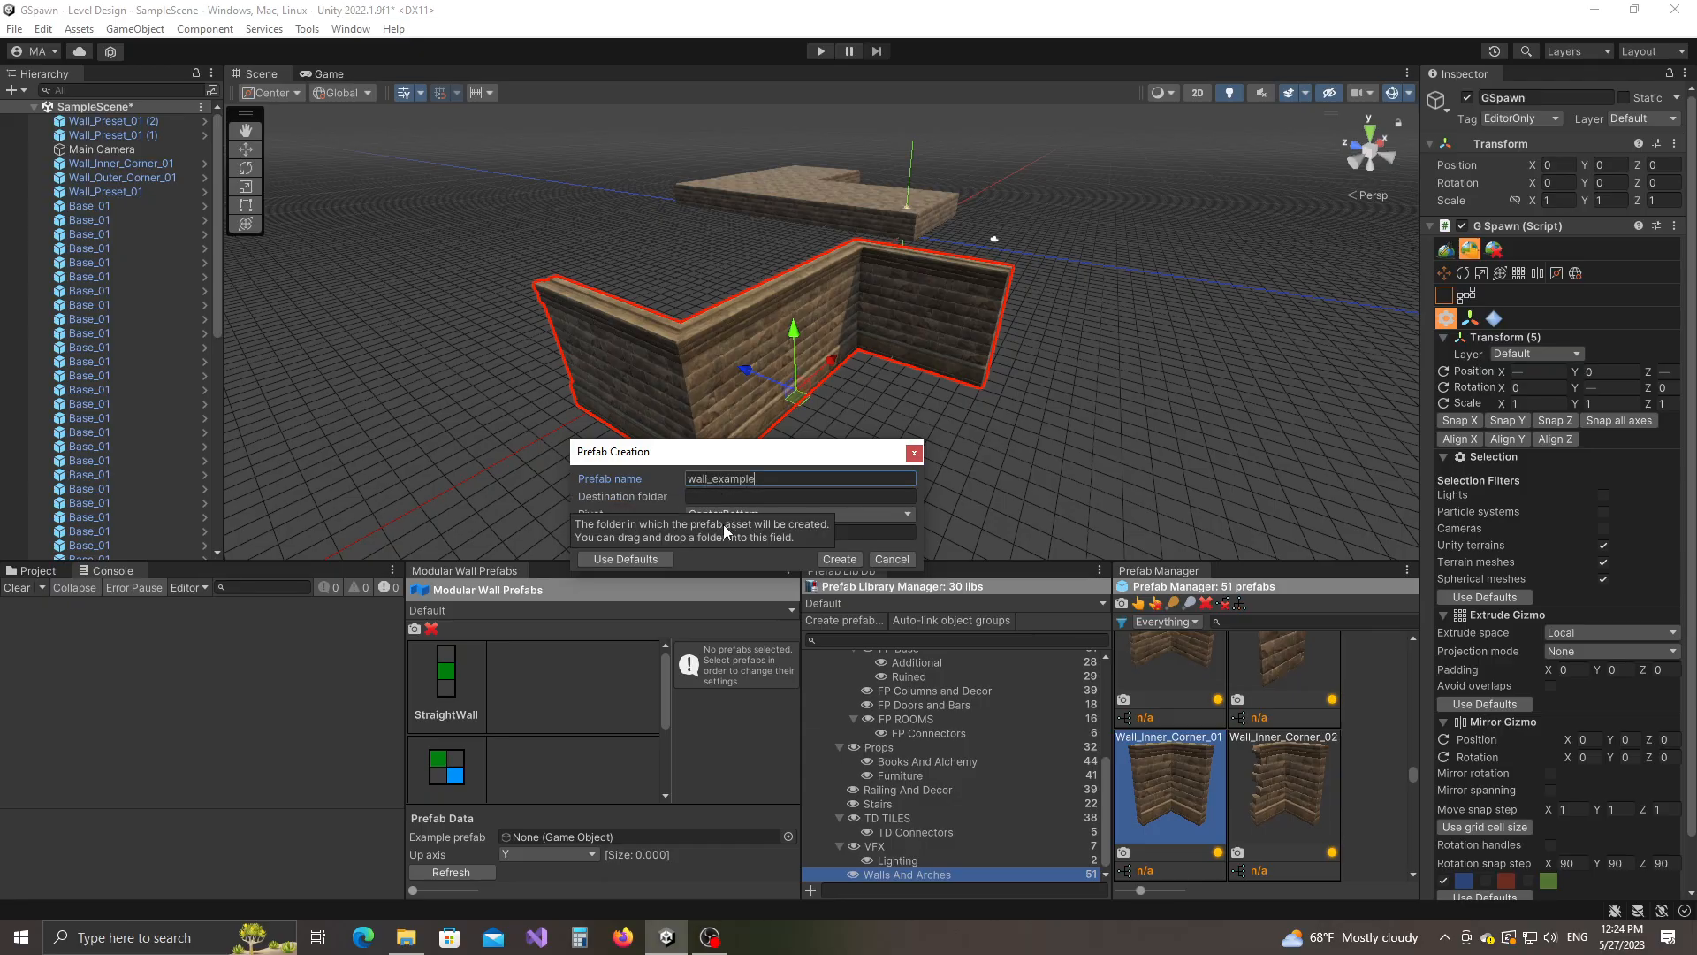
{"action": "left_click", "coordinate": [754, 495]}
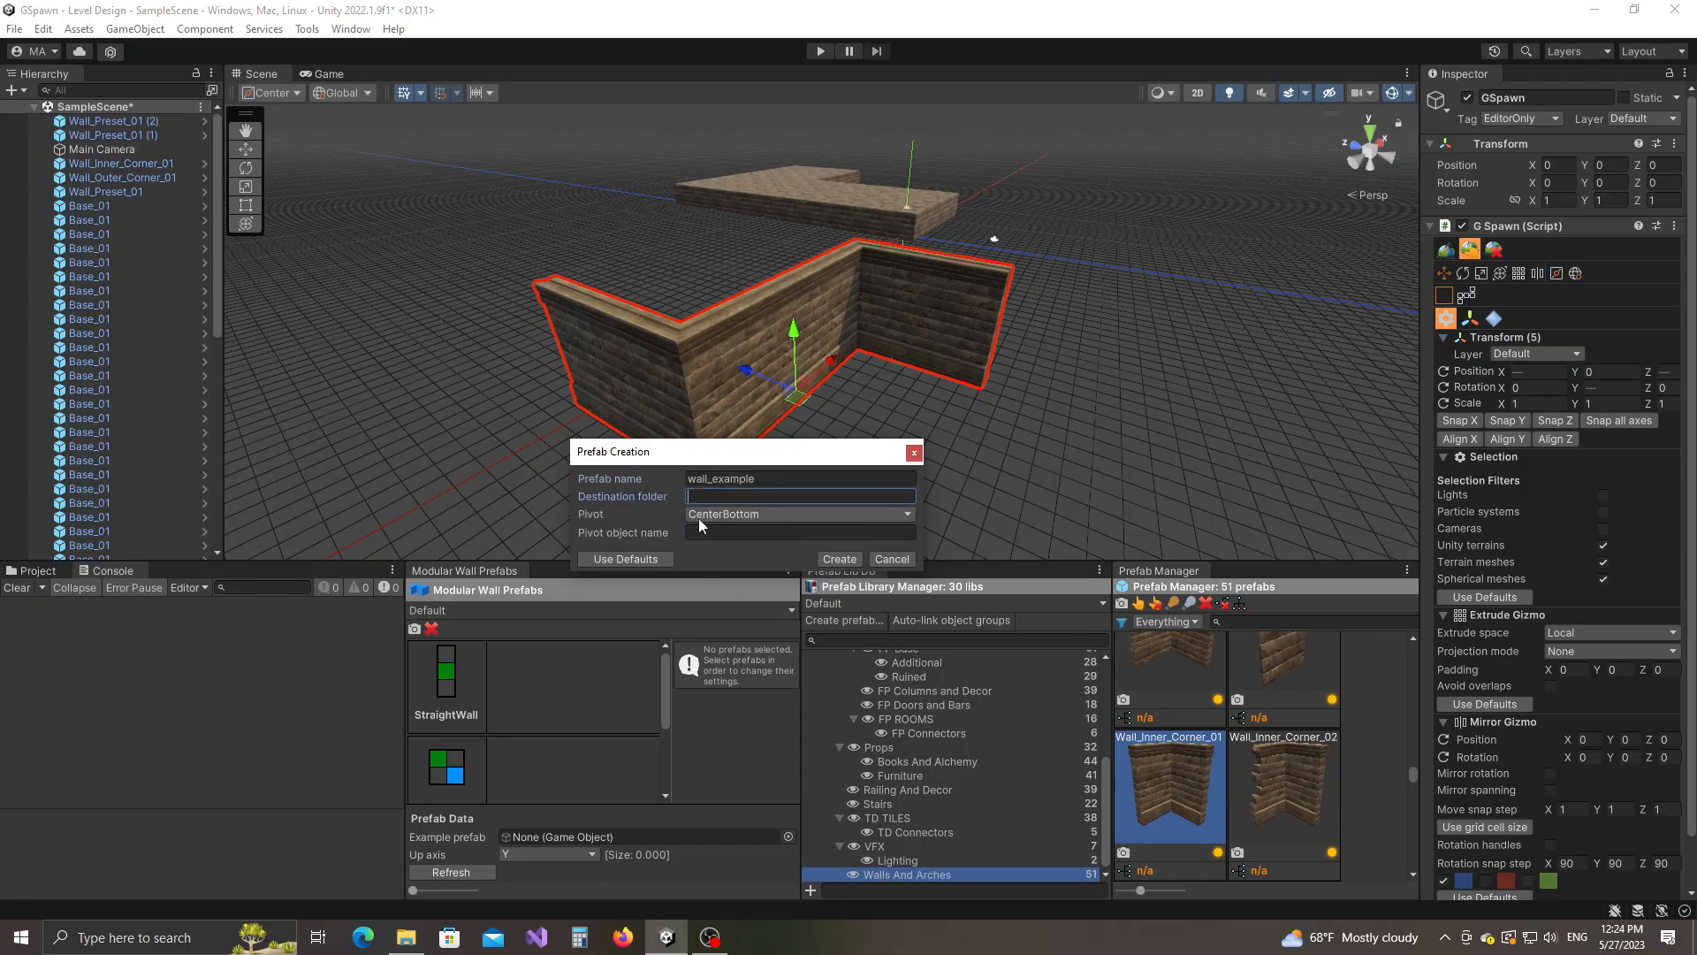
{"action": "left_click", "coordinate": [38, 570]}
{"action": "scroll", "coordinate": [162, 813], "scroll_direction": "down", "scroll_amount": 3}
{"action": "left_click_drag", "start_coordinate": [93, 879], "coordinate": [720, 500]}
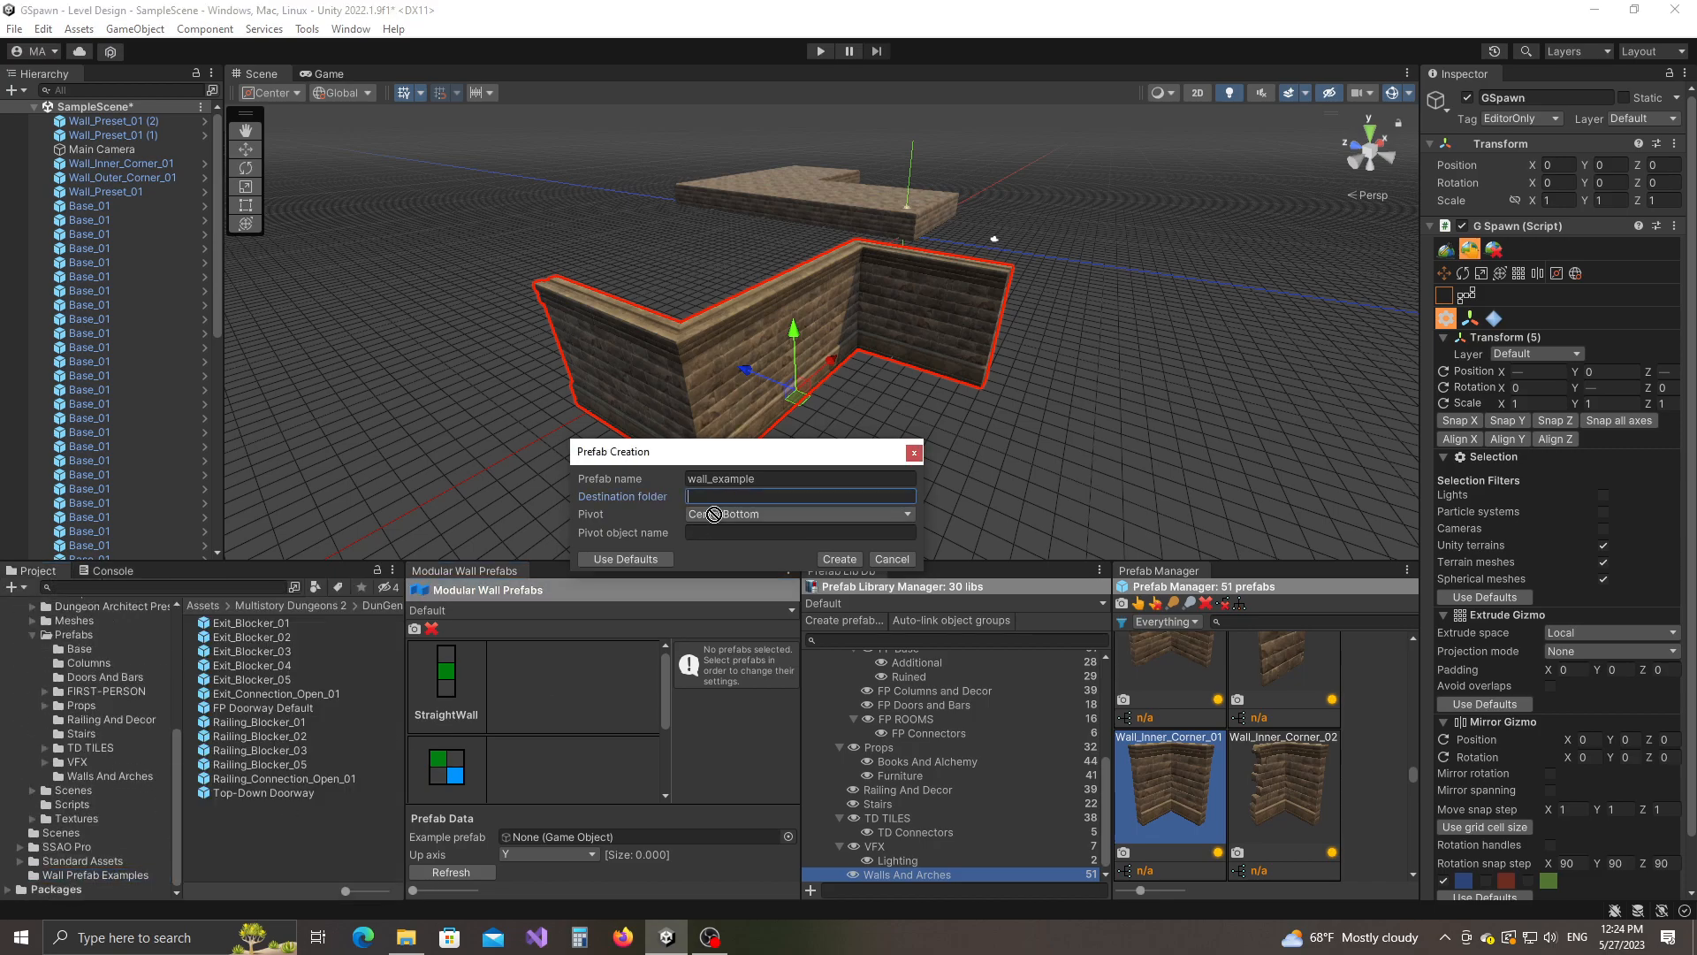
Create the prefab with the CenterBottom pivot, overwriting the existing wall_example in the Wall Prefab Examples folder, and close the creation dialog.
{"action": "left_click", "coordinate": [135, 873]}
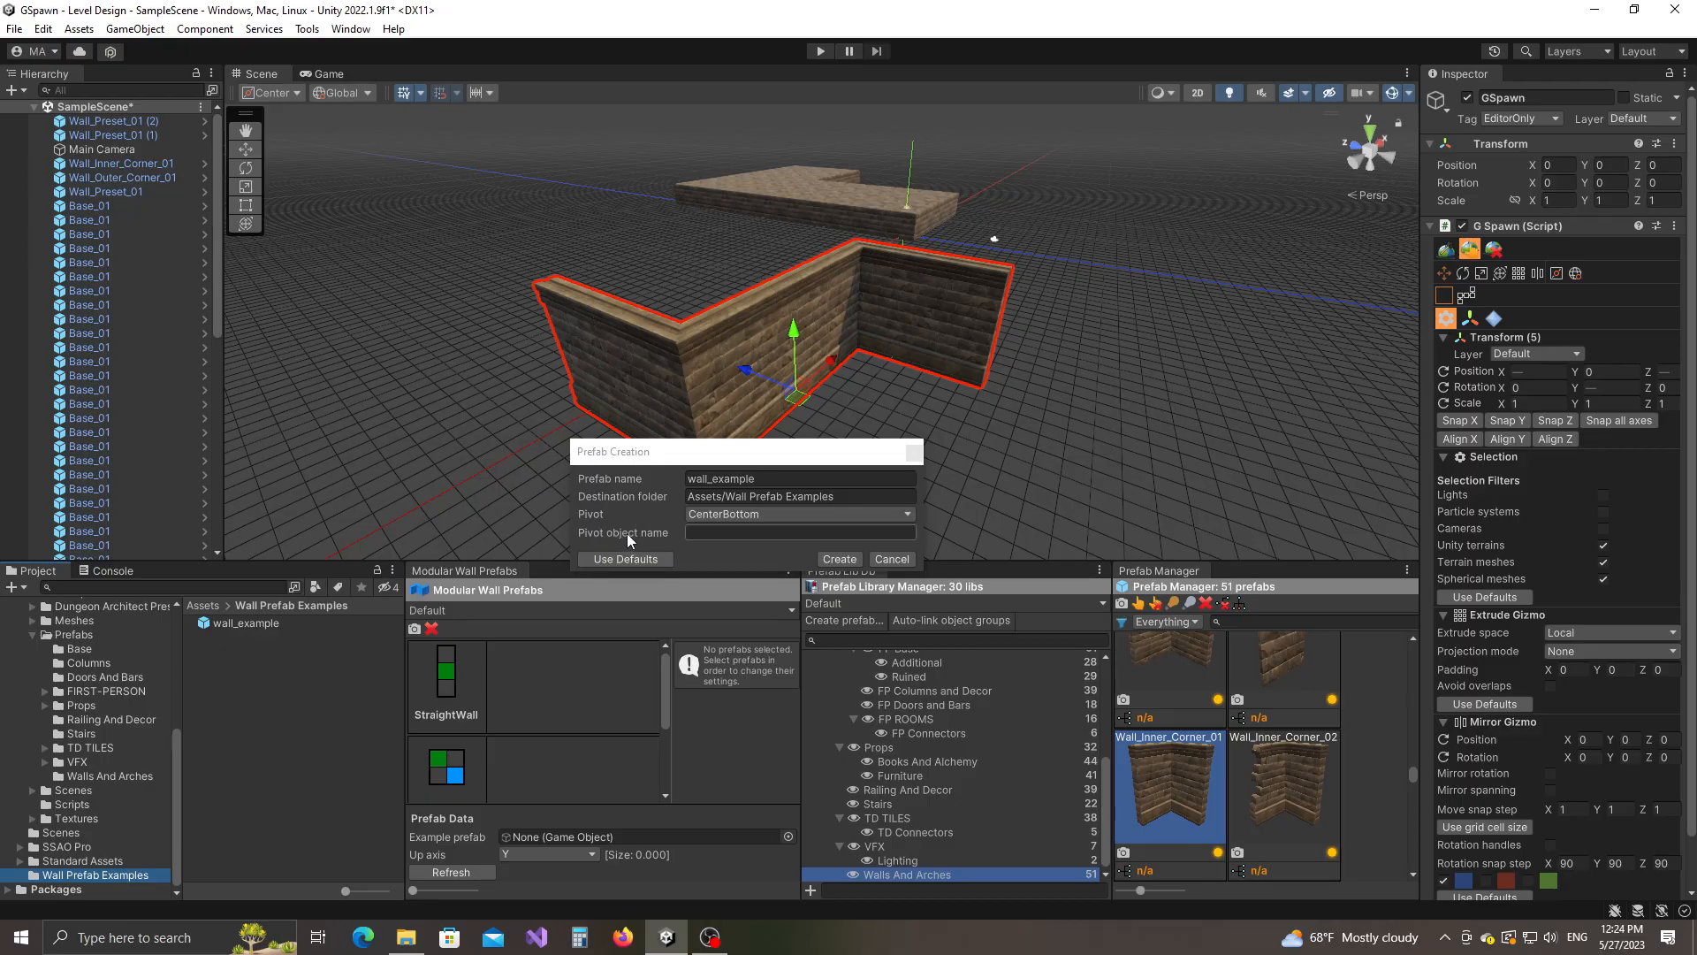
{"action": "left_click", "coordinate": [836, 559]}
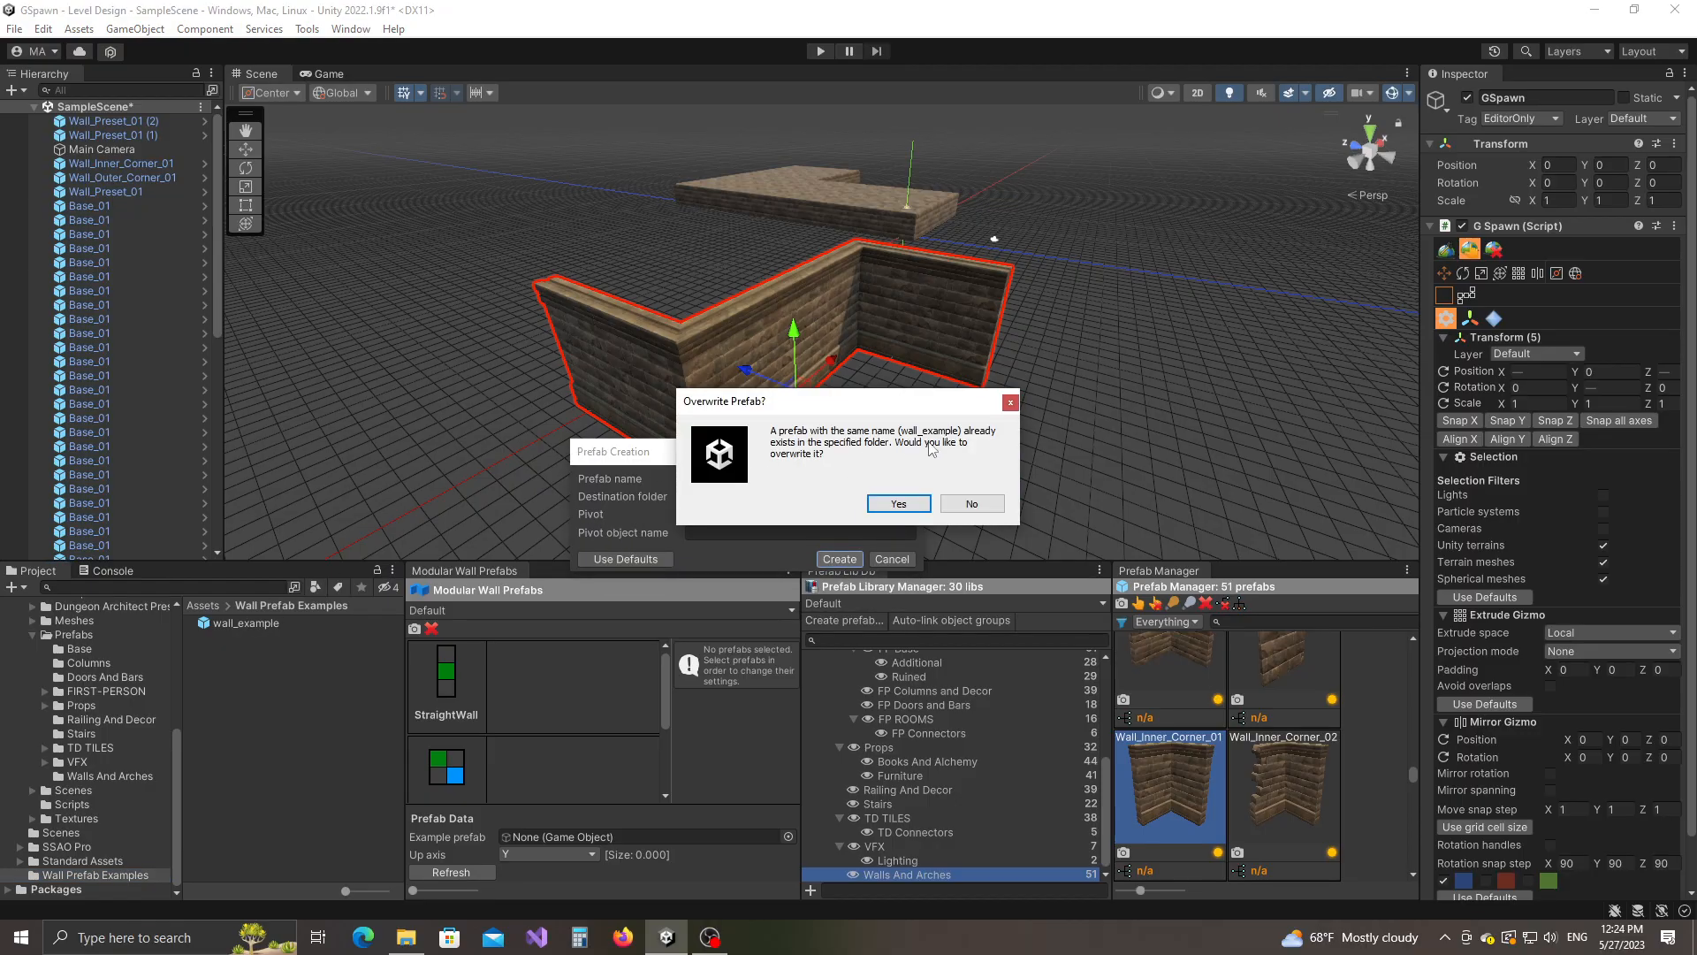
{"action": "left_click", "coordinate": [914, 502]}
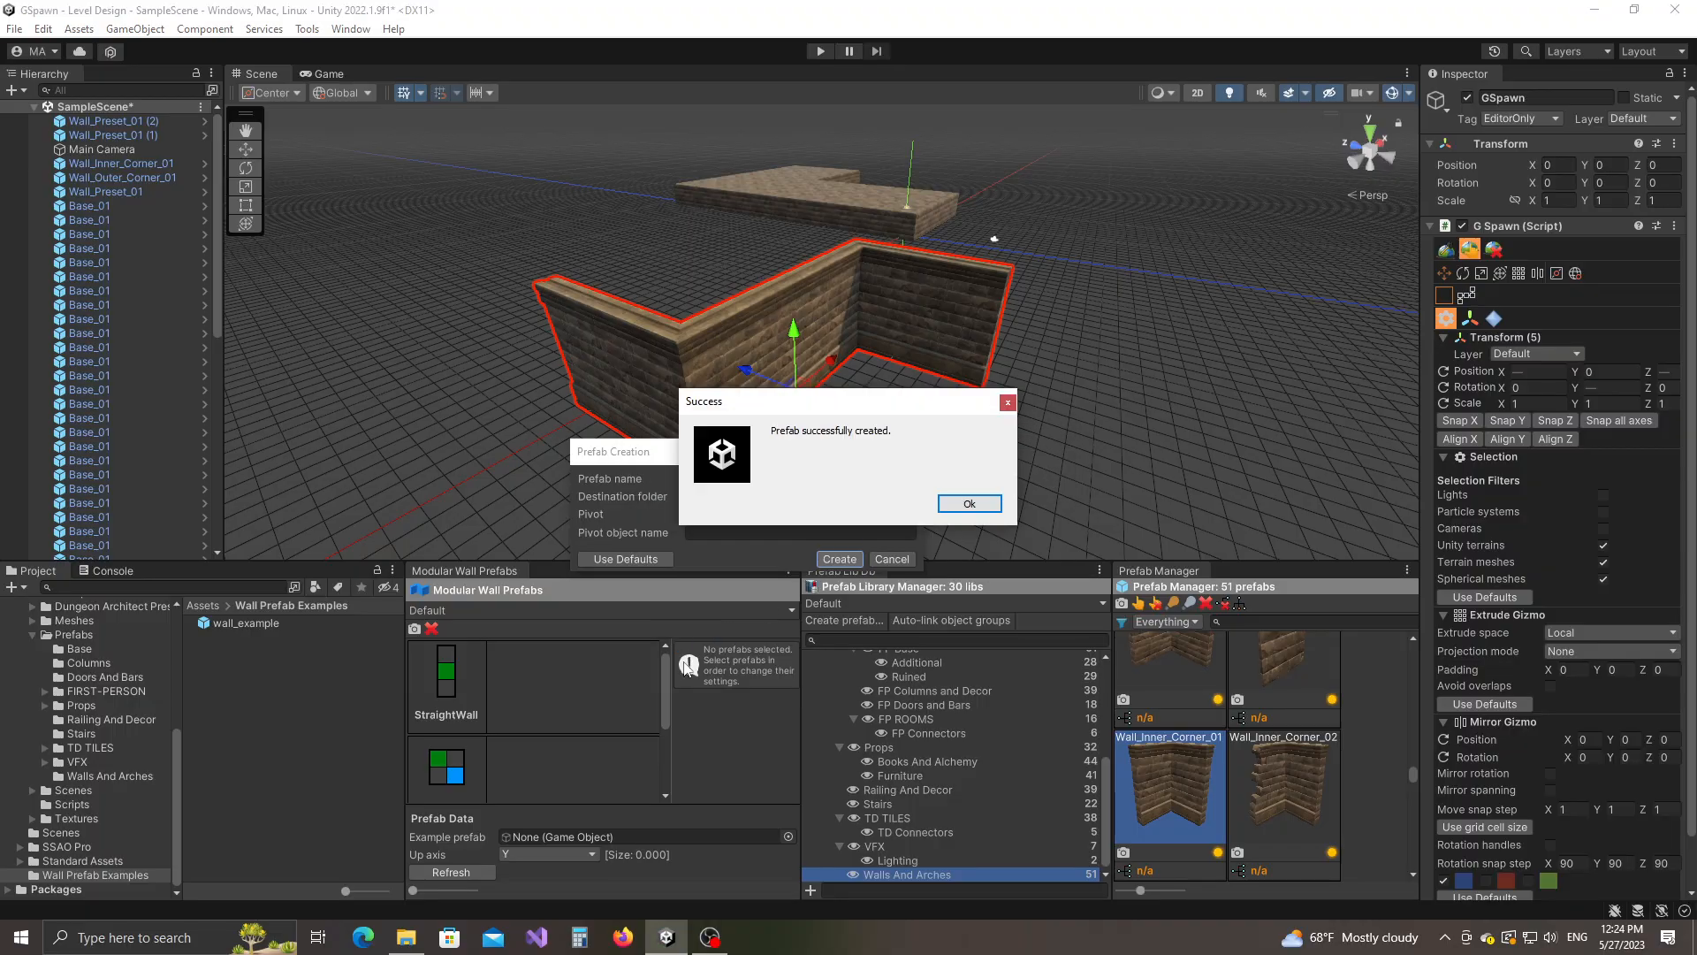
{"action": "left_click", "coordinate": [968, 503]}
{"action": "left_click", "coordinate": [914, 452]}
Open the wall_example prefab for editing and bring the whole wall arrangement into view.
{"action": "left_click", "coordinate": [222, 626]}
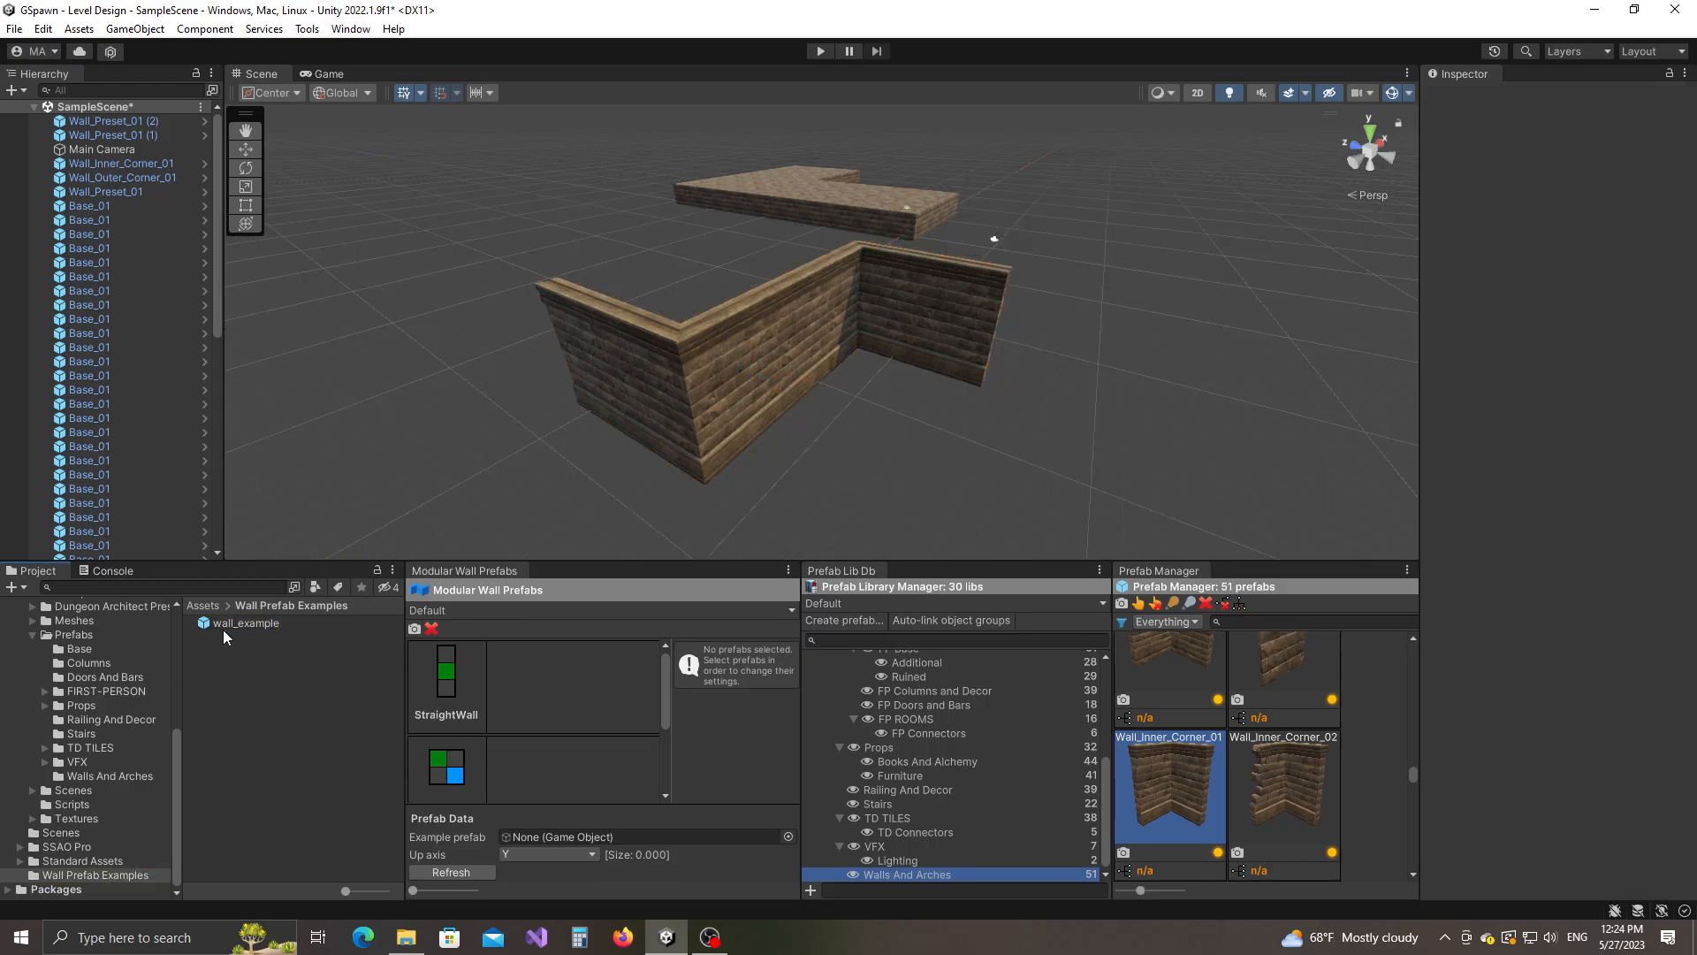
{"action": "left_click", "coordinate": [1673, 114]}
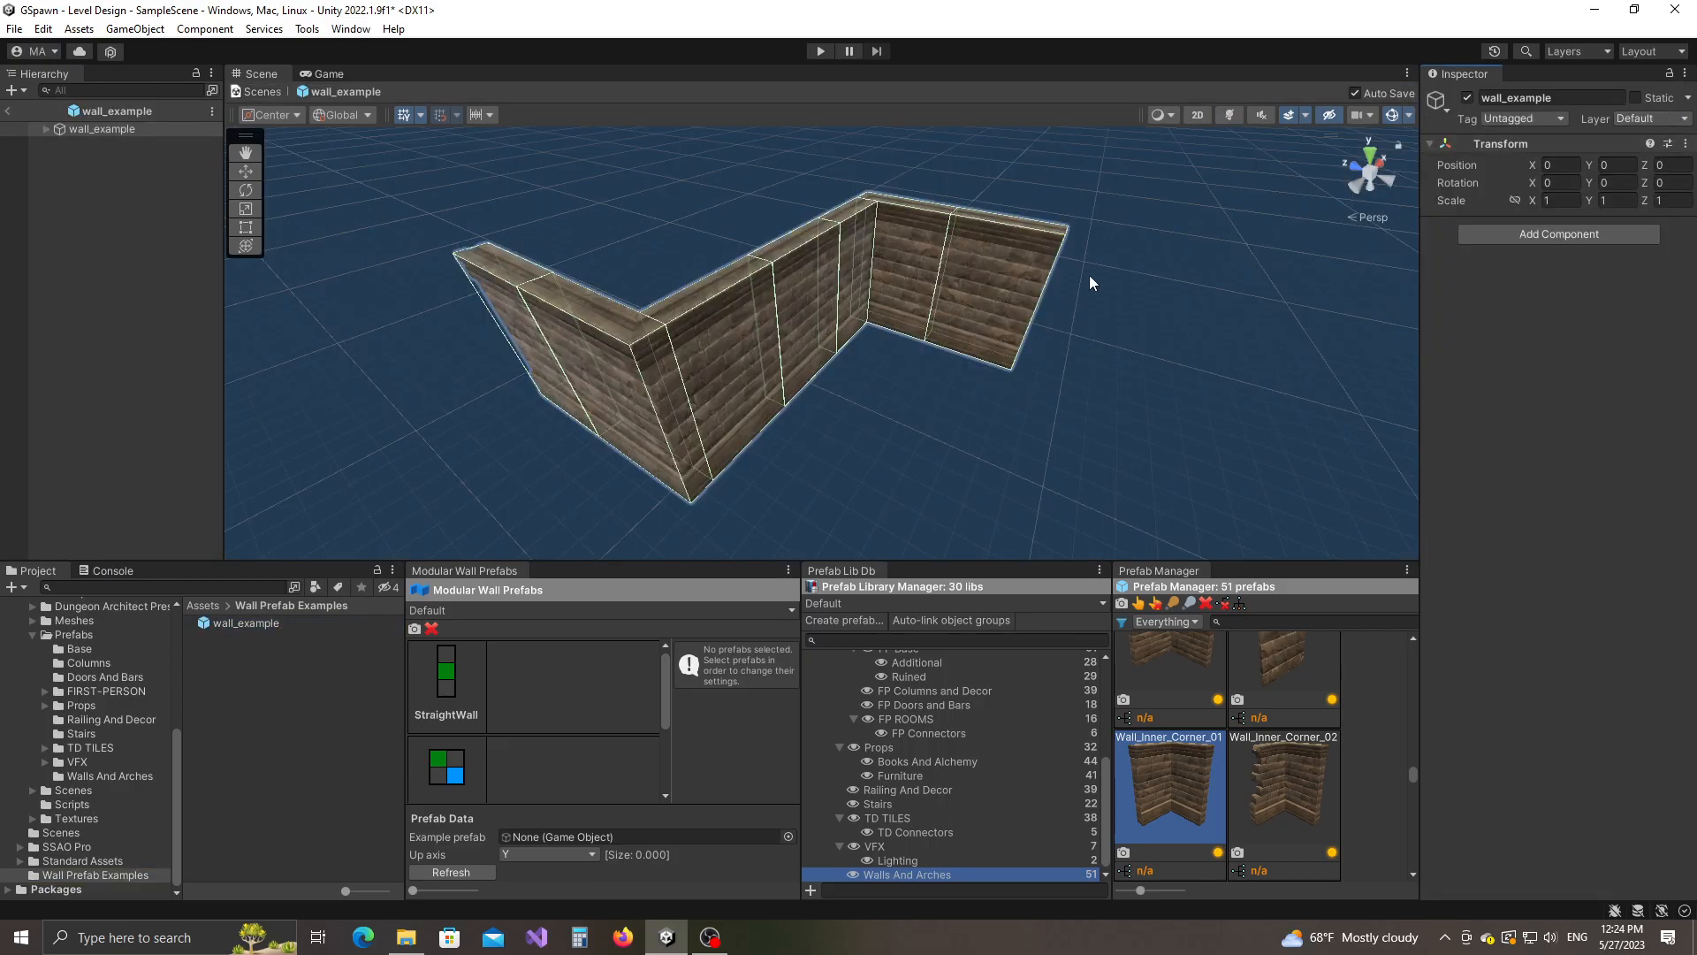
{"action": "scroll", "coordinate": [901, 525], "scroll_direction": "down", "scroll_amount": 4}
{"action": "middle_click_drag", "start_coordinate": [898, 512], "coordinate": [834, 531]}
{"action": "scroll", "coordinate": [833, 530], "scroll_direction": "up", "scroll_amount": 5}
{"action": "middle_click_drag", "start_coordinate": [740, 452], "coordinate": [881, 442]}
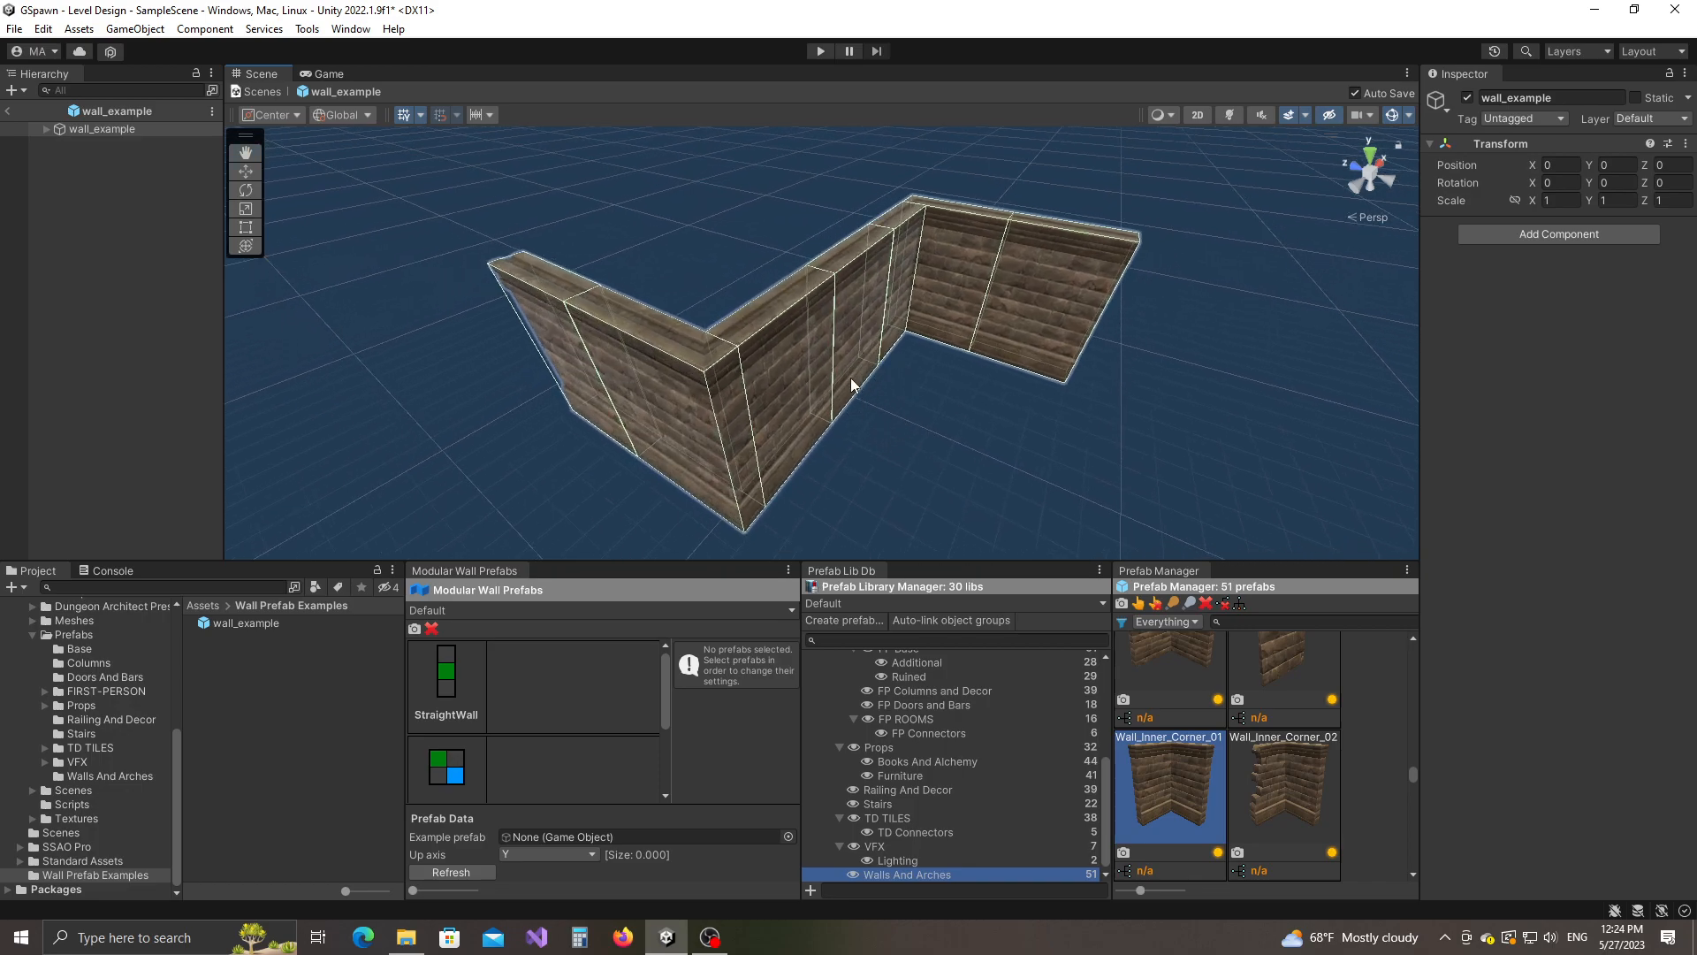
Rename the straight wall between the two corner pieces as MiddleStraight.
{"action": "left_click", "coordinate": [853, 385]}
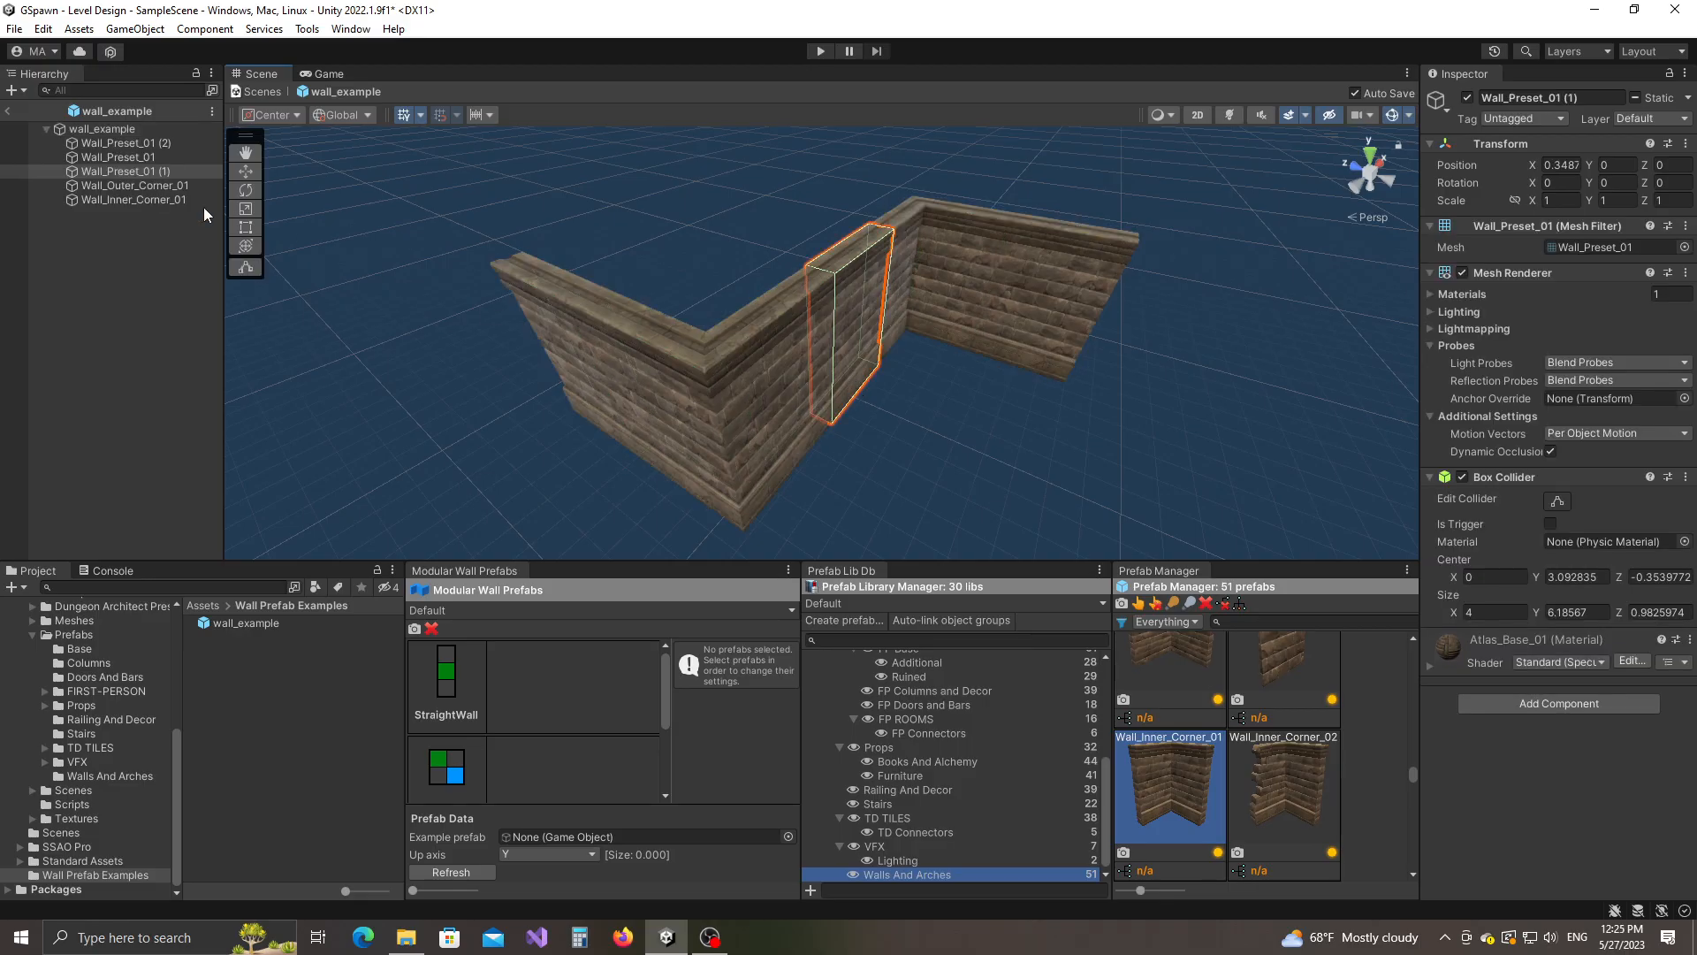
{"action": "key", "text": "f"}
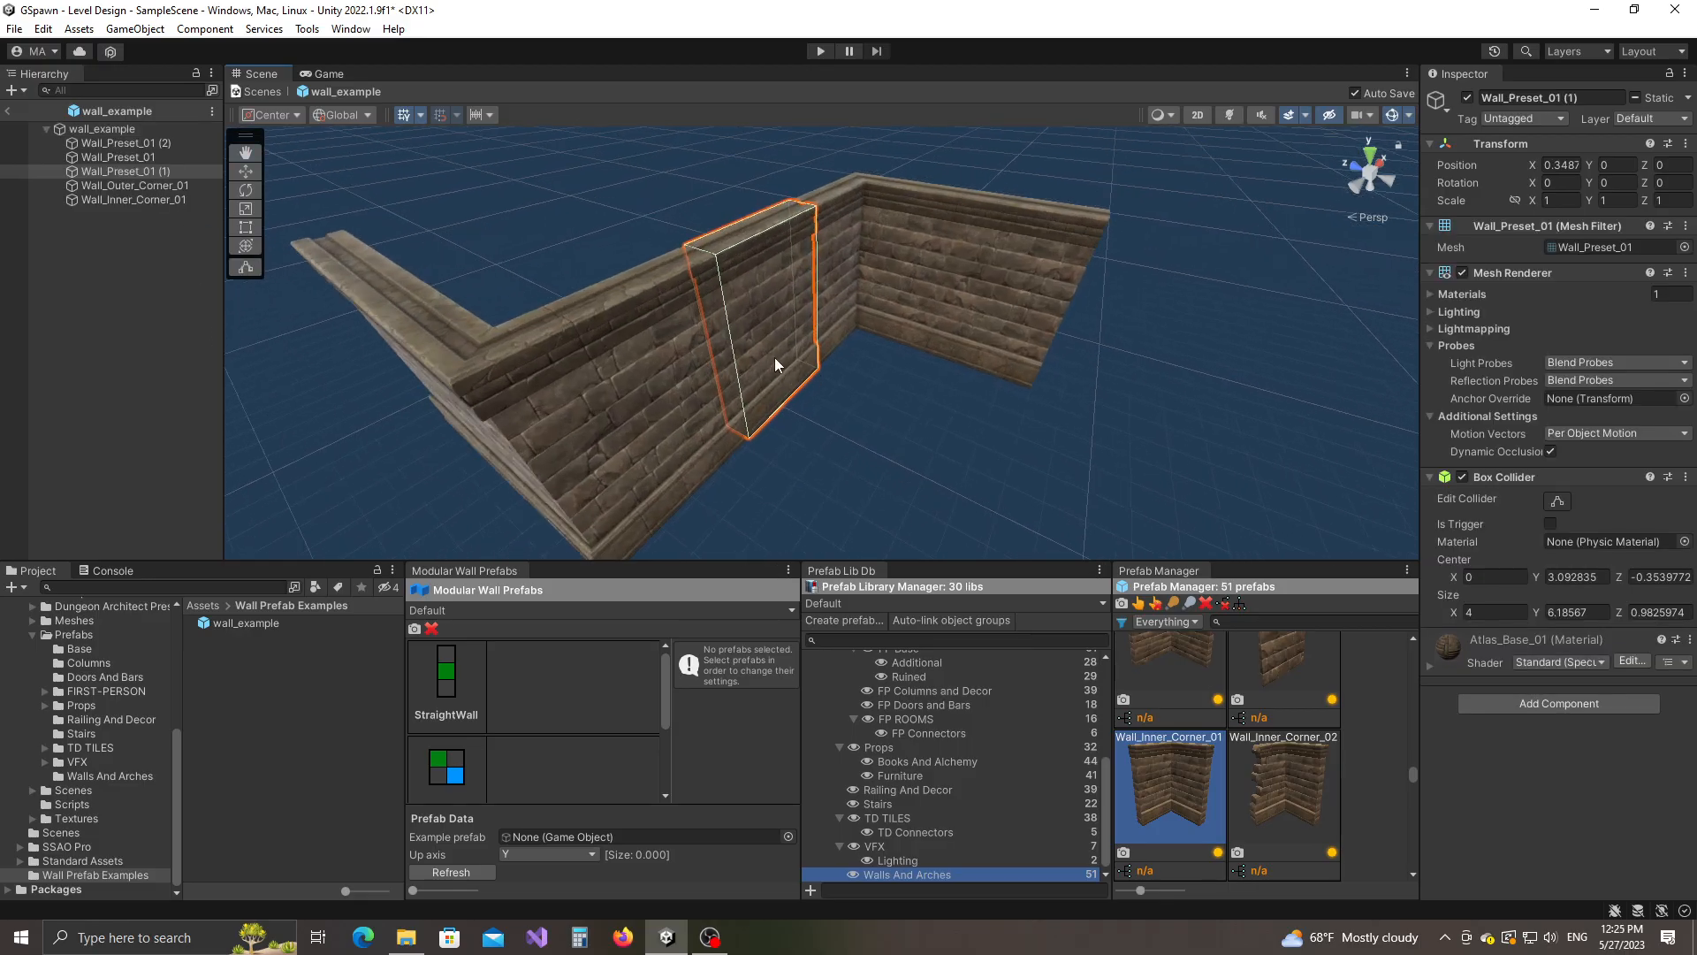
{"action": "left_click", "coordinate": [117, 173]}
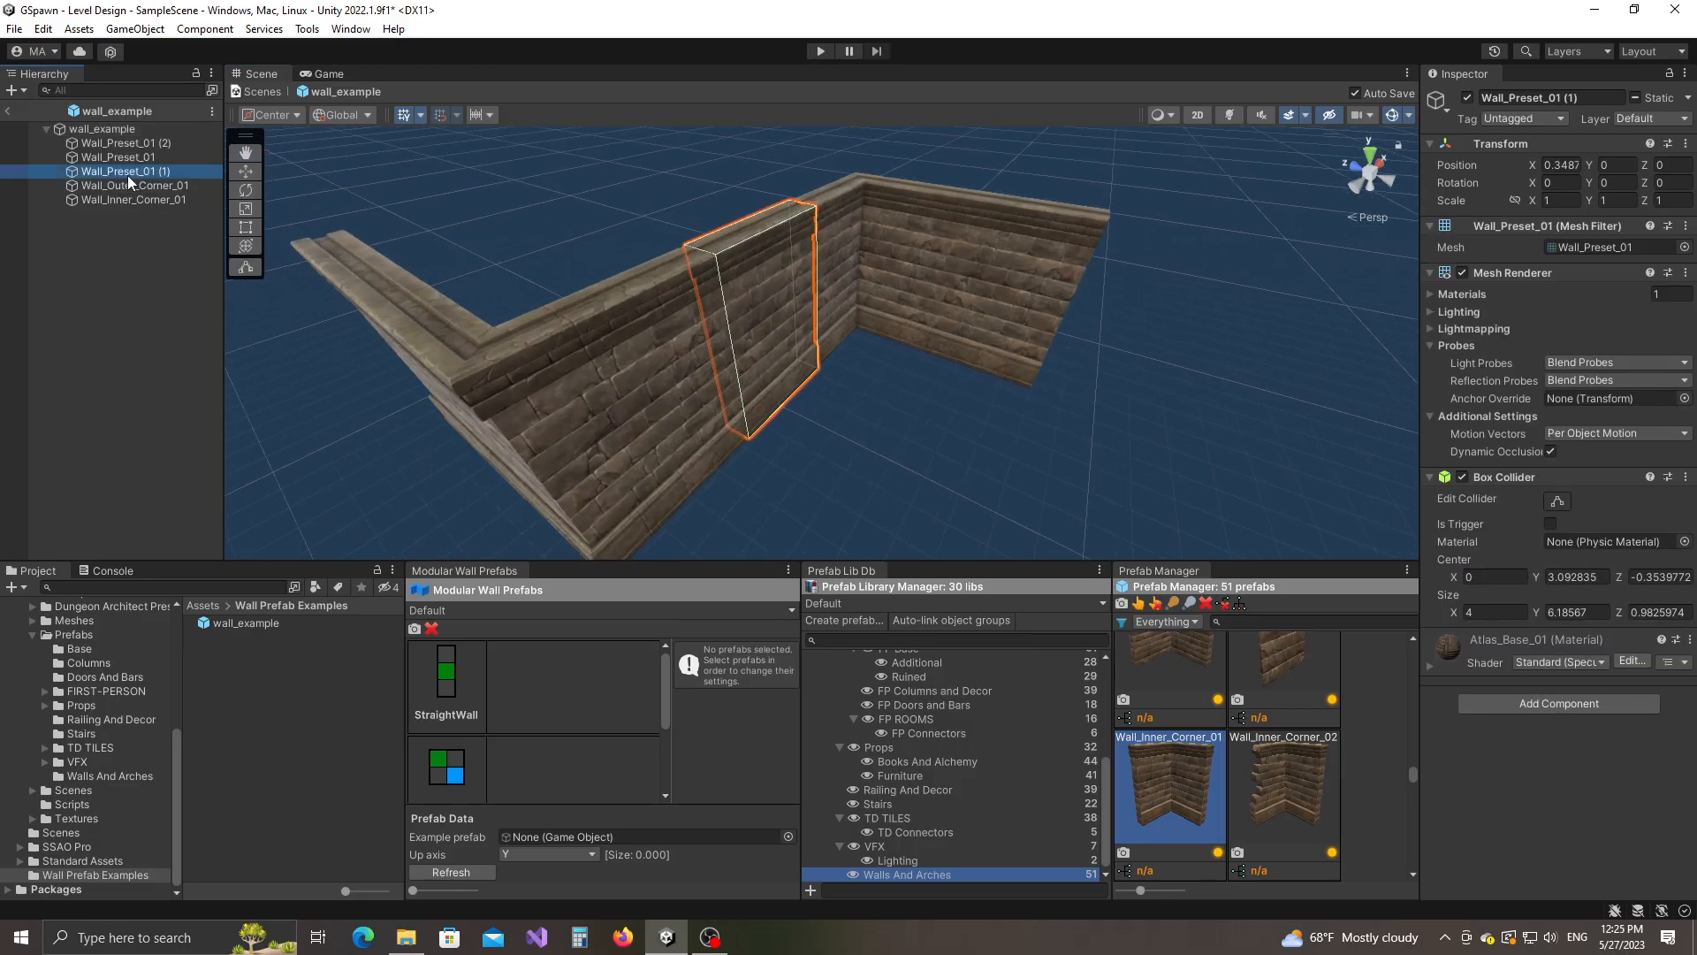
{"action": "type", "text": "MiddleStraight"}
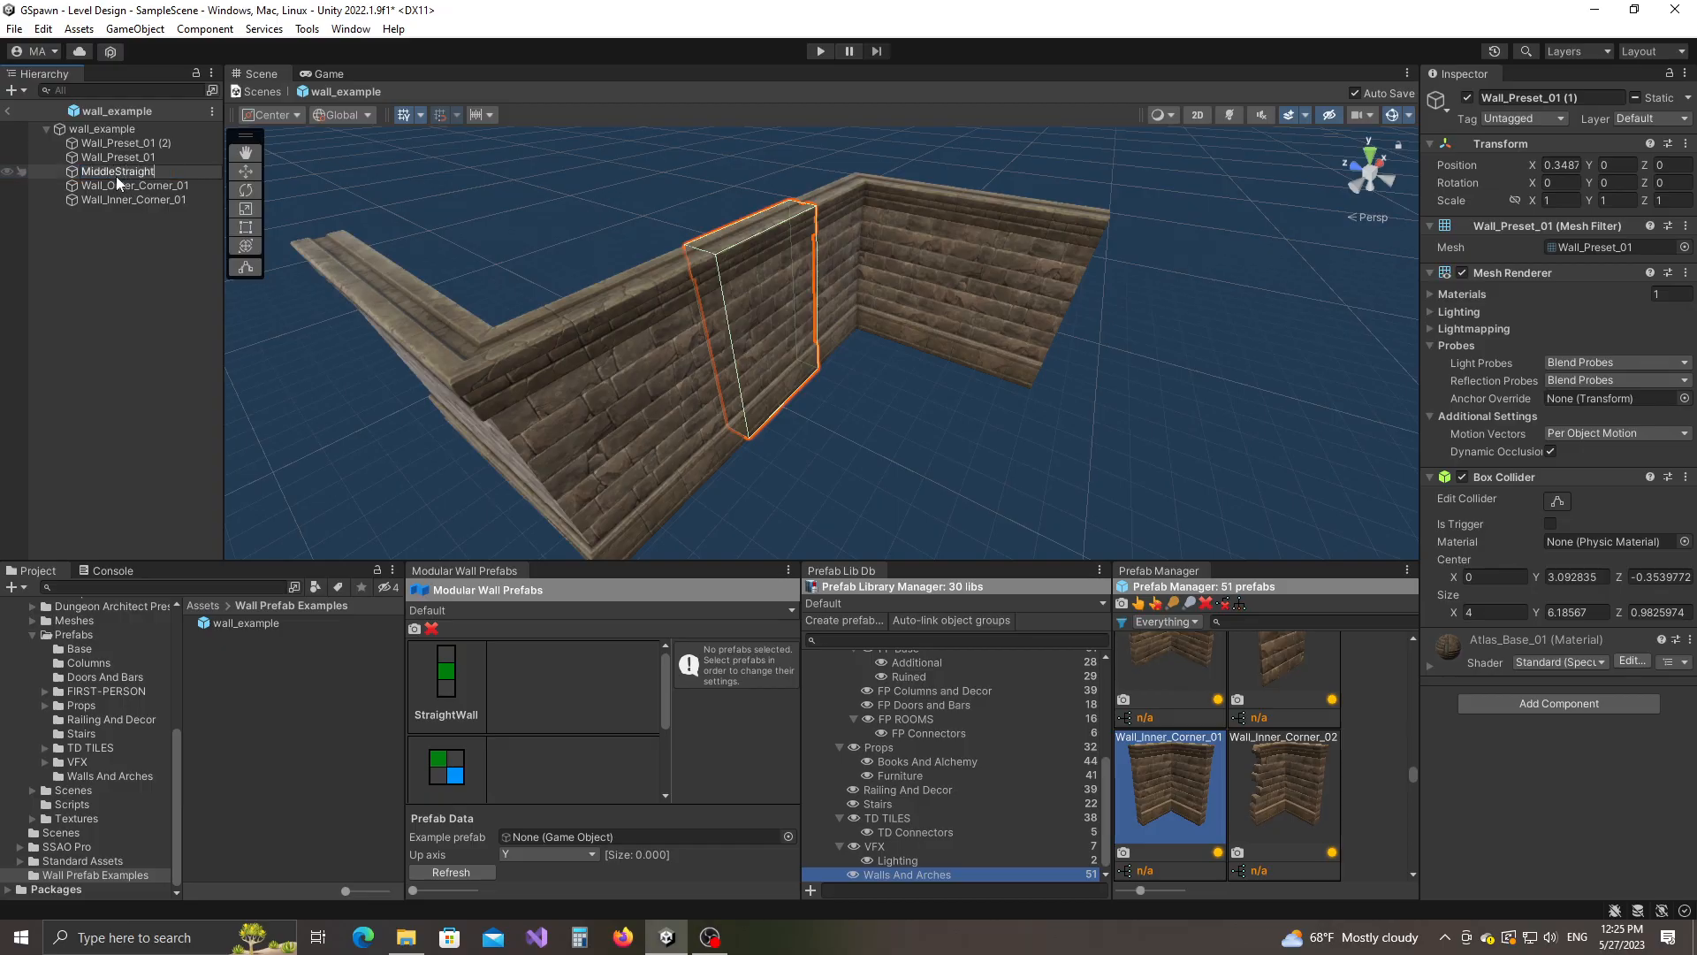
{"action": "key", "text": "Return"}
Rename the Wall_Inner_Corner_01 piece in the prefab as InnerCorner.
{"action": "left_click", "coordinate": [858, 300]}
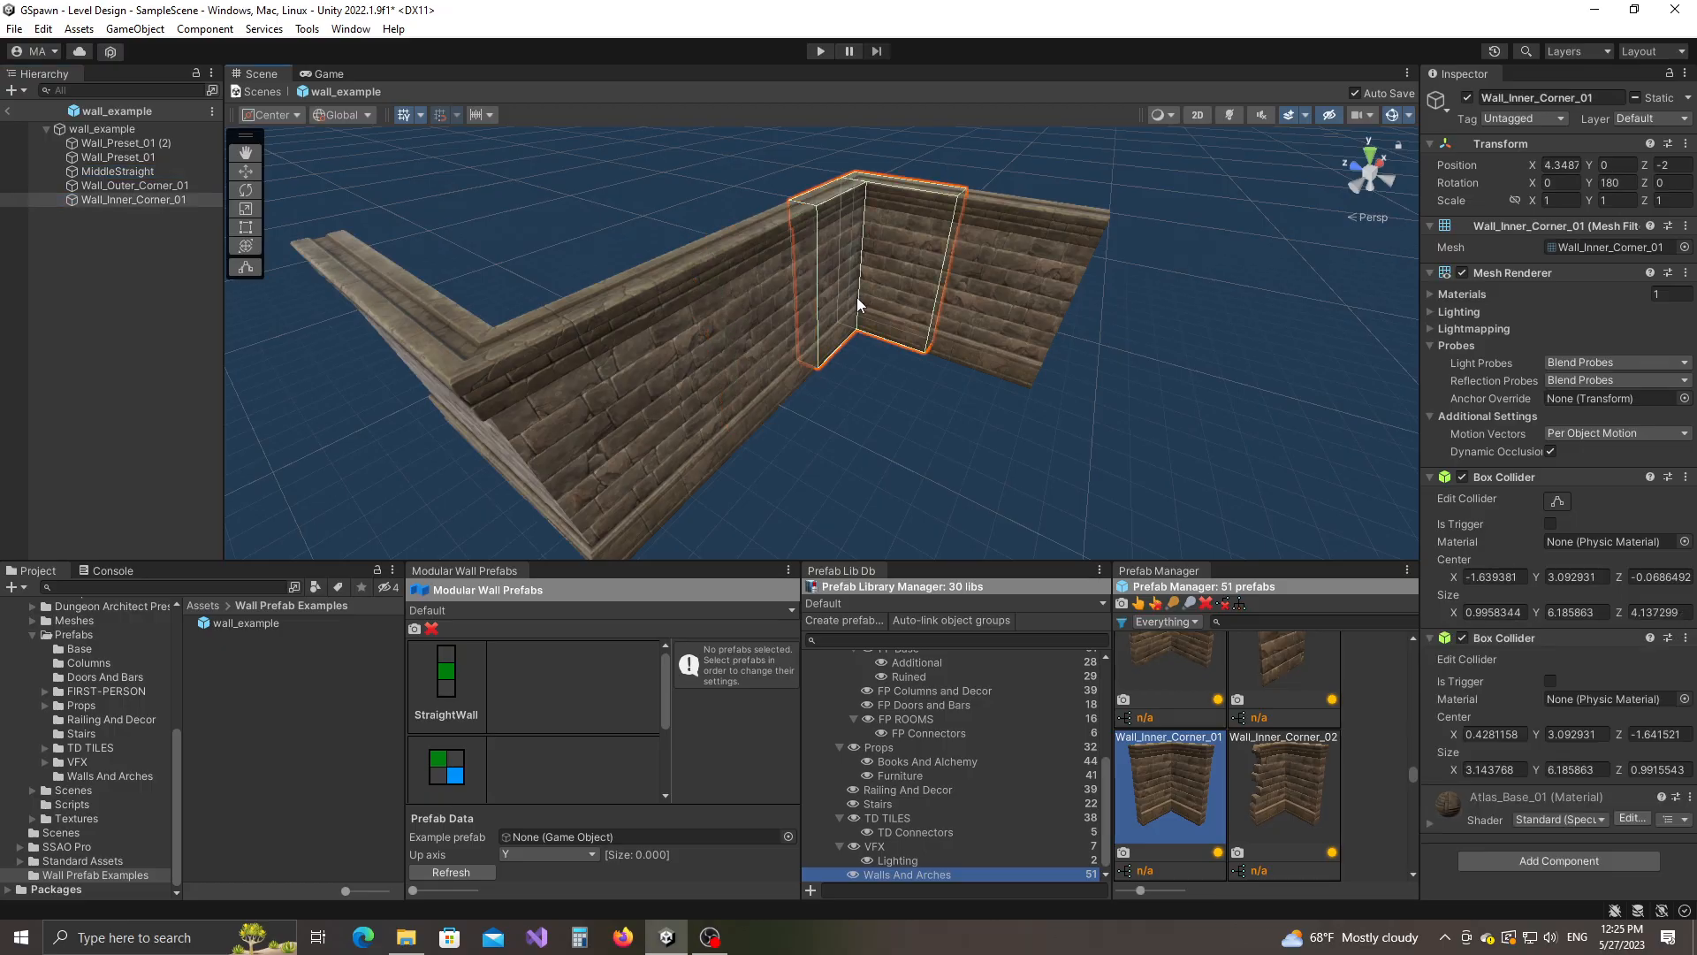
{"action": "left_click", "coordinate": [121, 202]}
{"action": "key", "text": "F2"}
{"action": "type", "text": "I"}
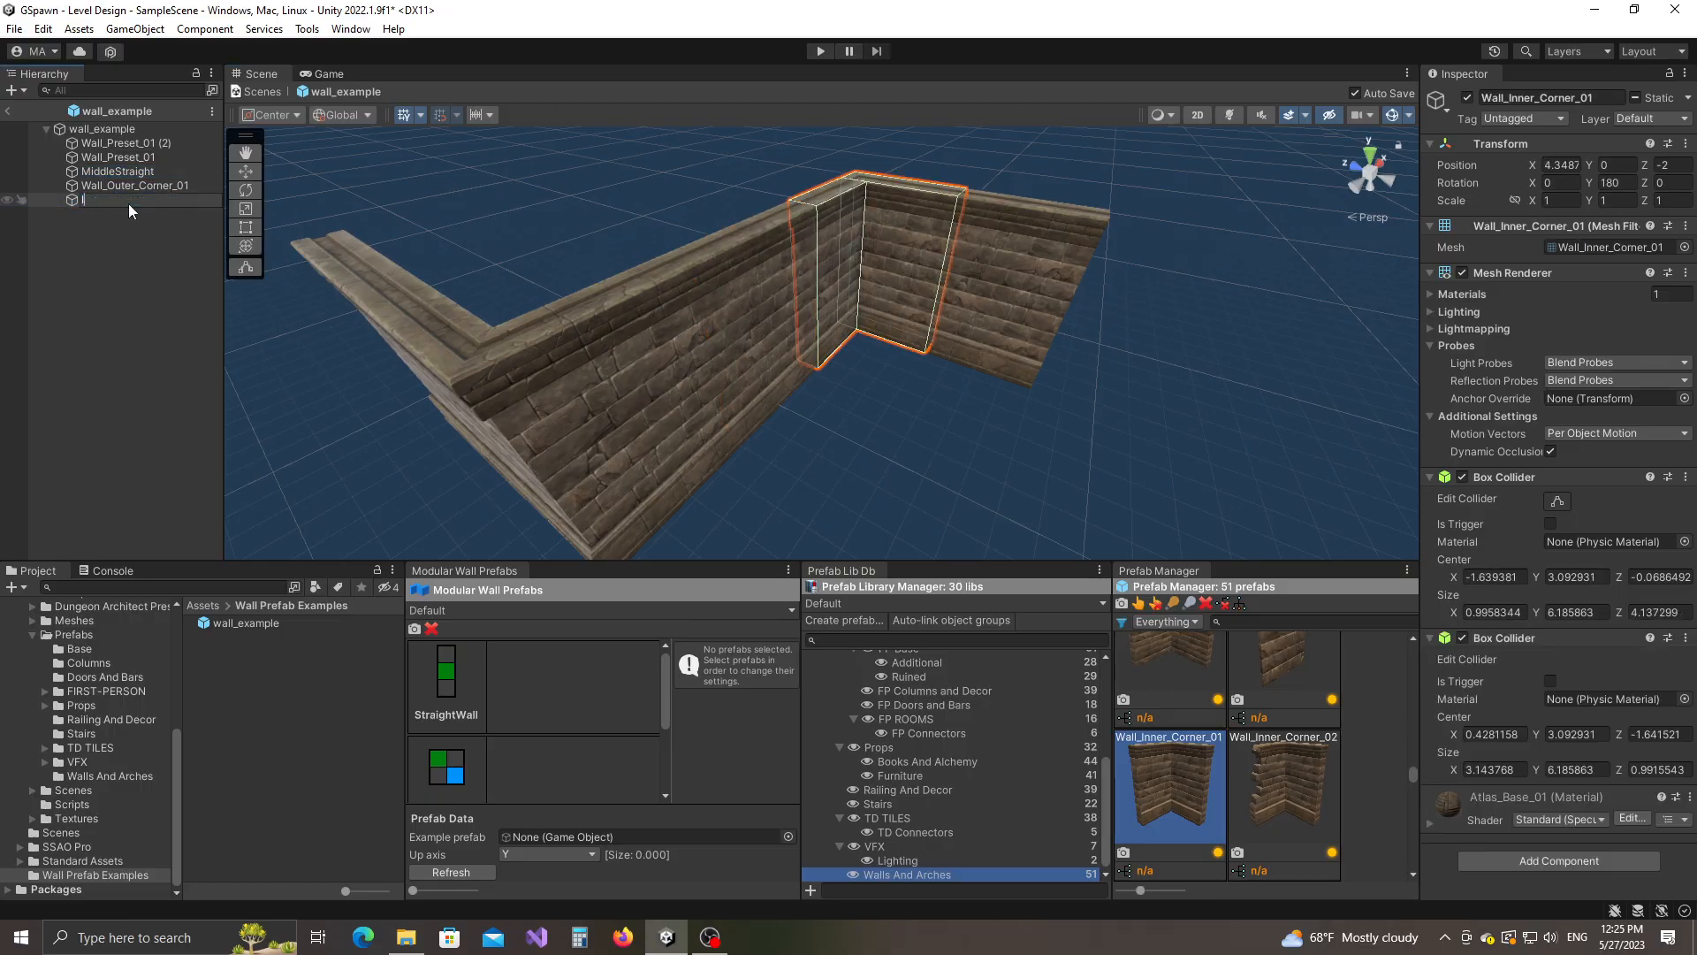
{"action": "type", "text": "nnerCorner"}
{"action": "key", "text": "Return"}
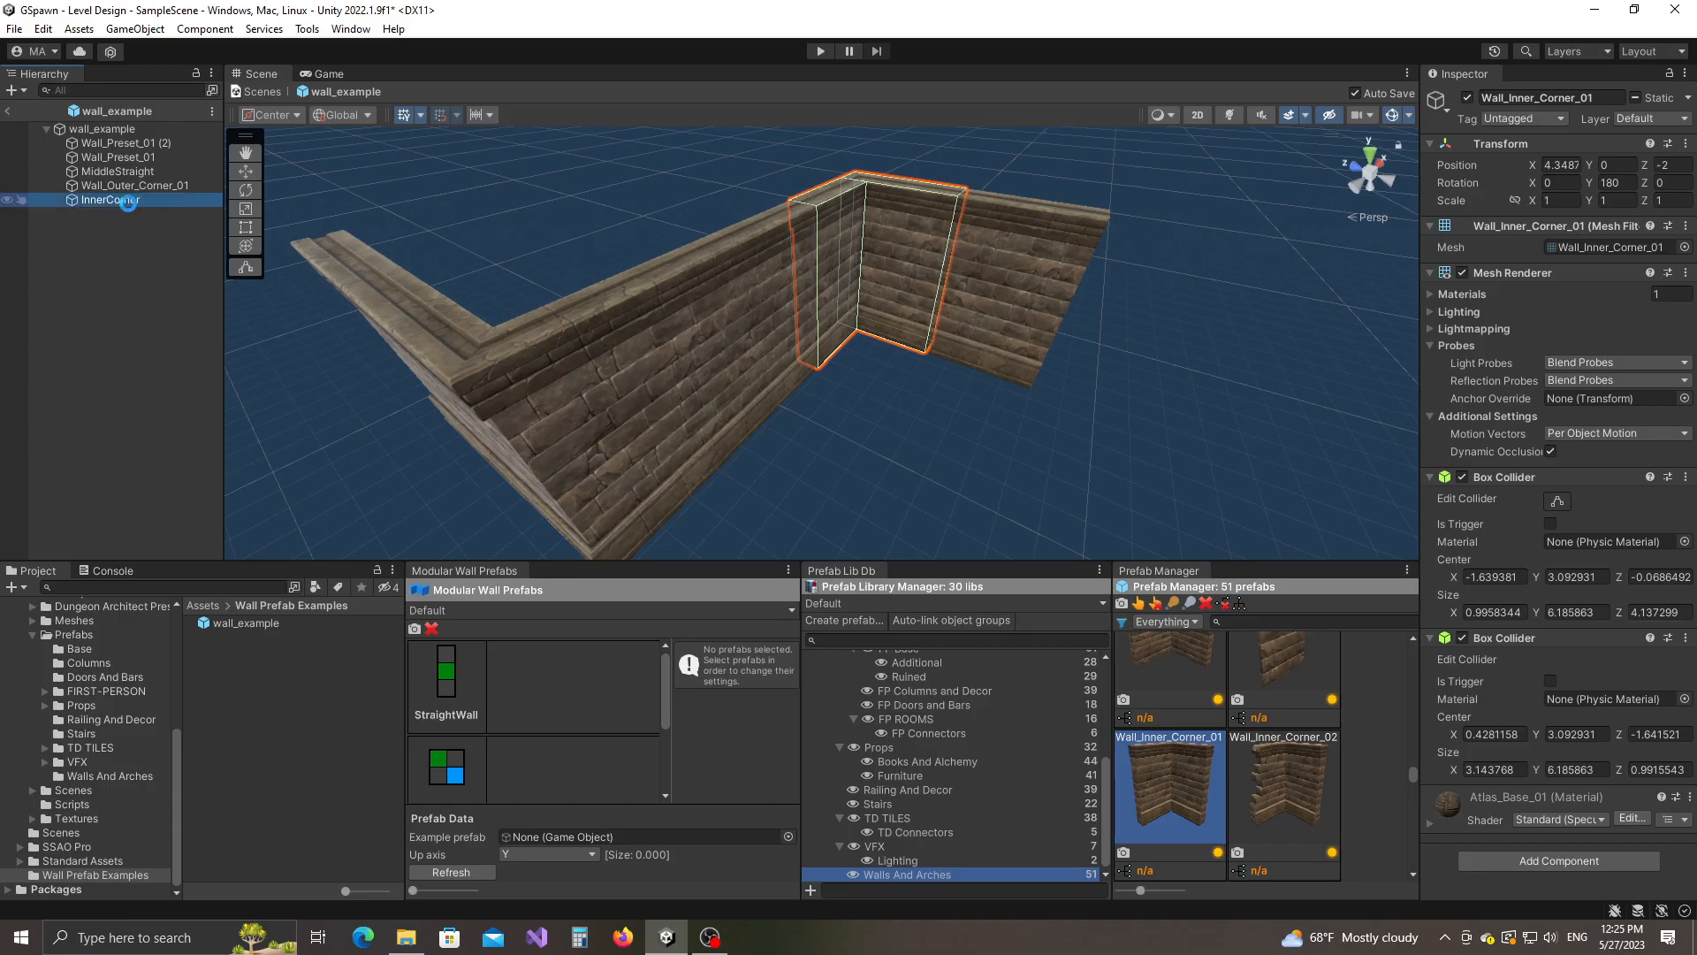
Rename the Wall_Outer_Corner_01 piece in the prefab as OuterCorner.
{"action": "left_click", "coordinate": [573, 451]}
{"action": "middle_click_drag", "start_coordinate": [573, 445], "coordinate": [658, 435]}
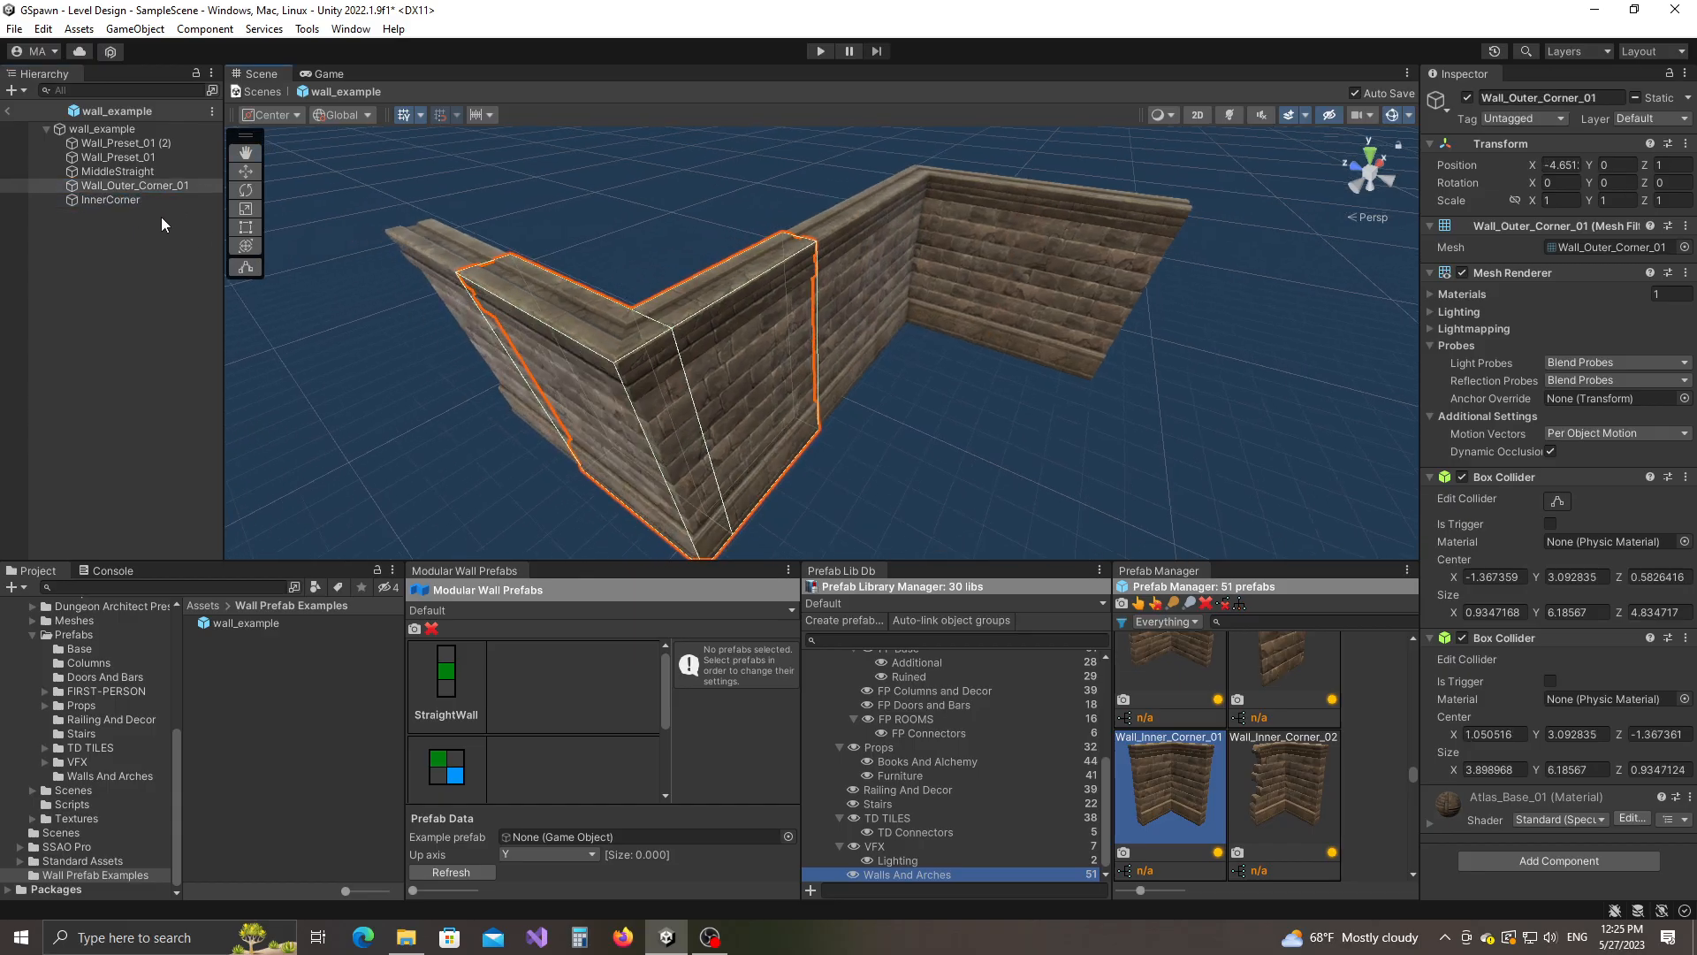
{"action": "left_click", "coordinate": [111, 186]}
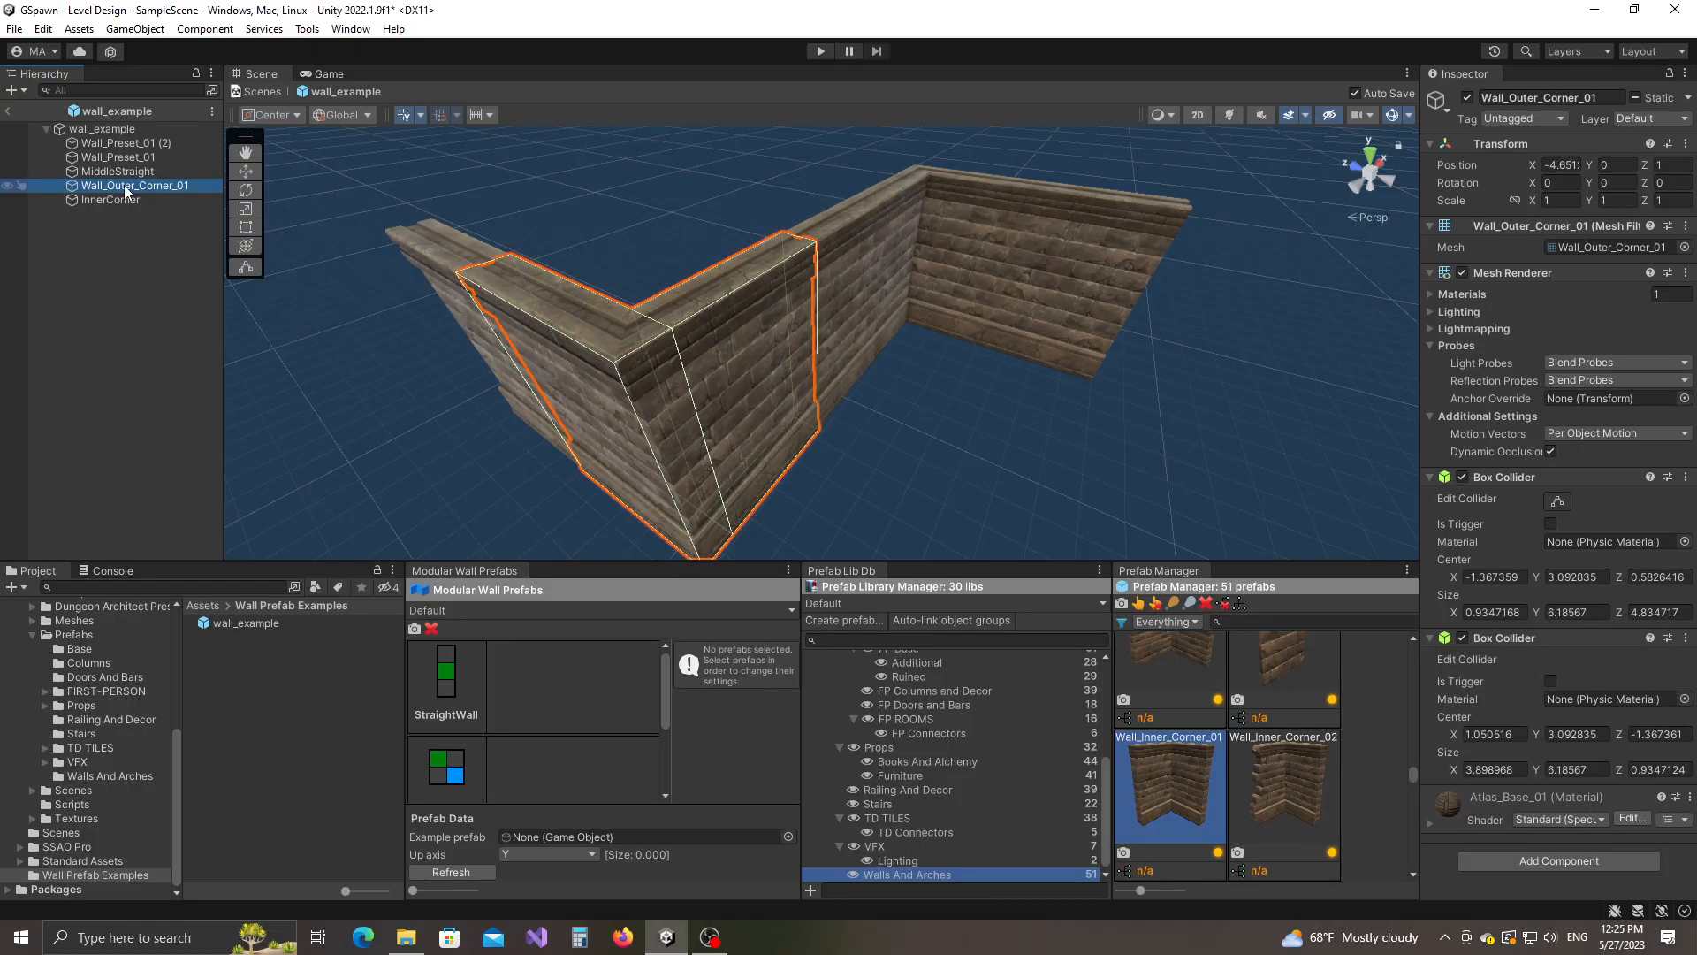
{"action": "key", "text": "F2"}
{"action": "type", "text": "Outer"}
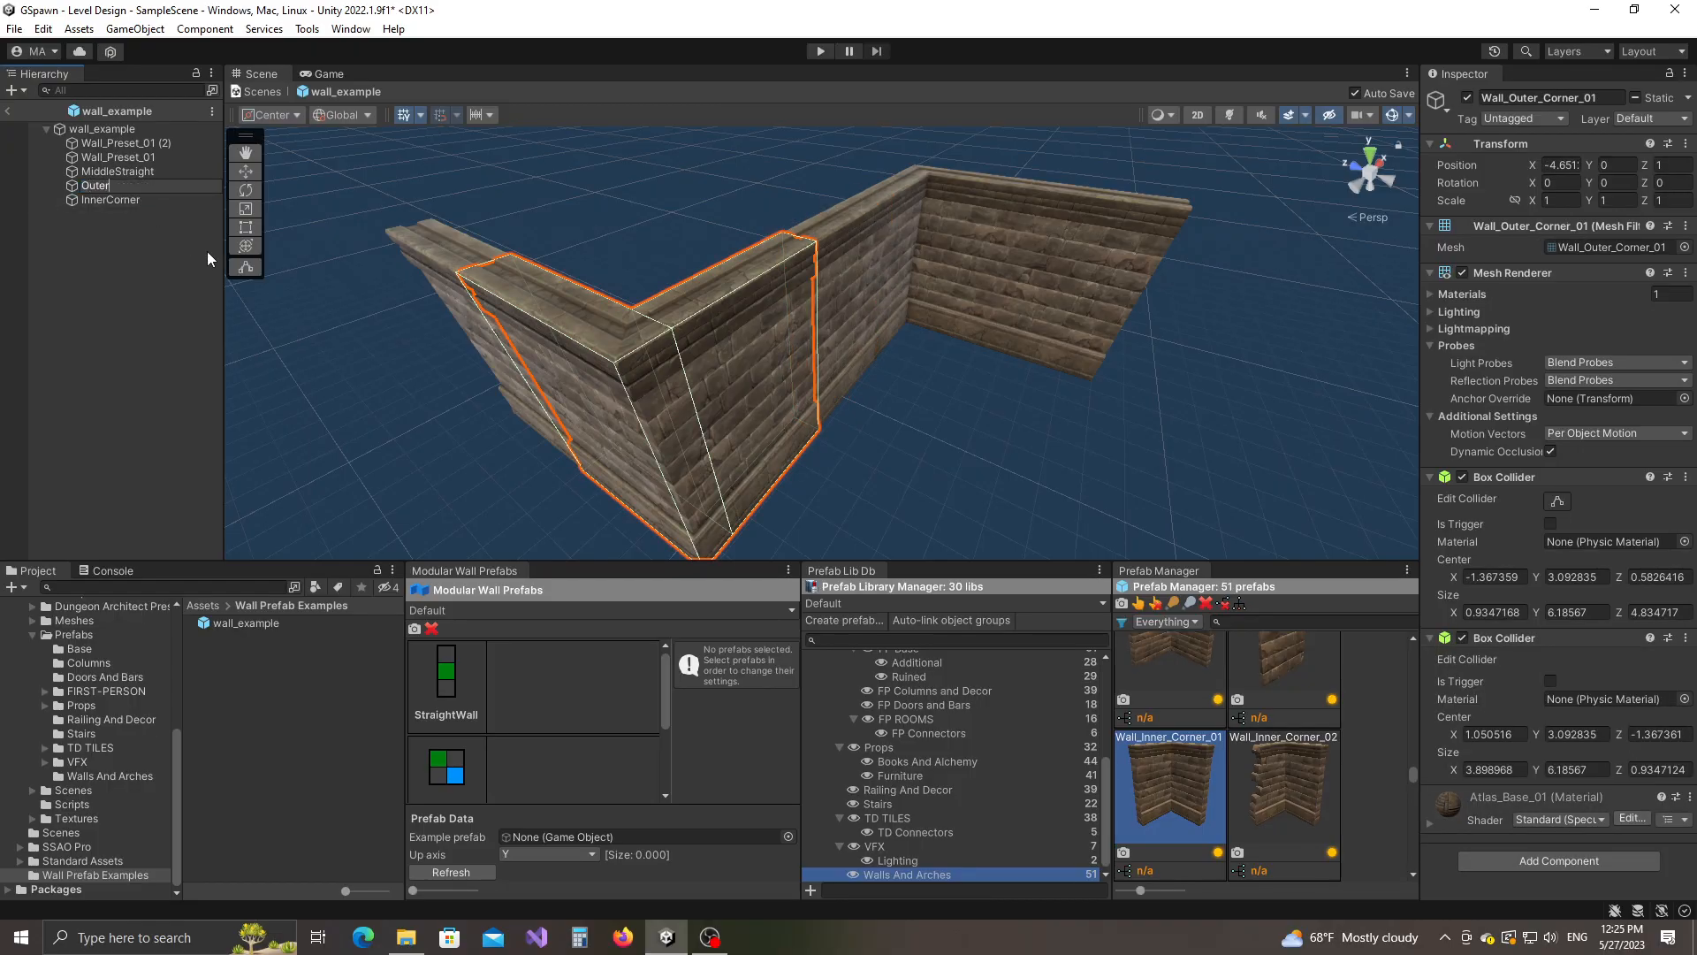
{"action": "type", "text": "Corner"}
{"action": "key", "text": "Return"}
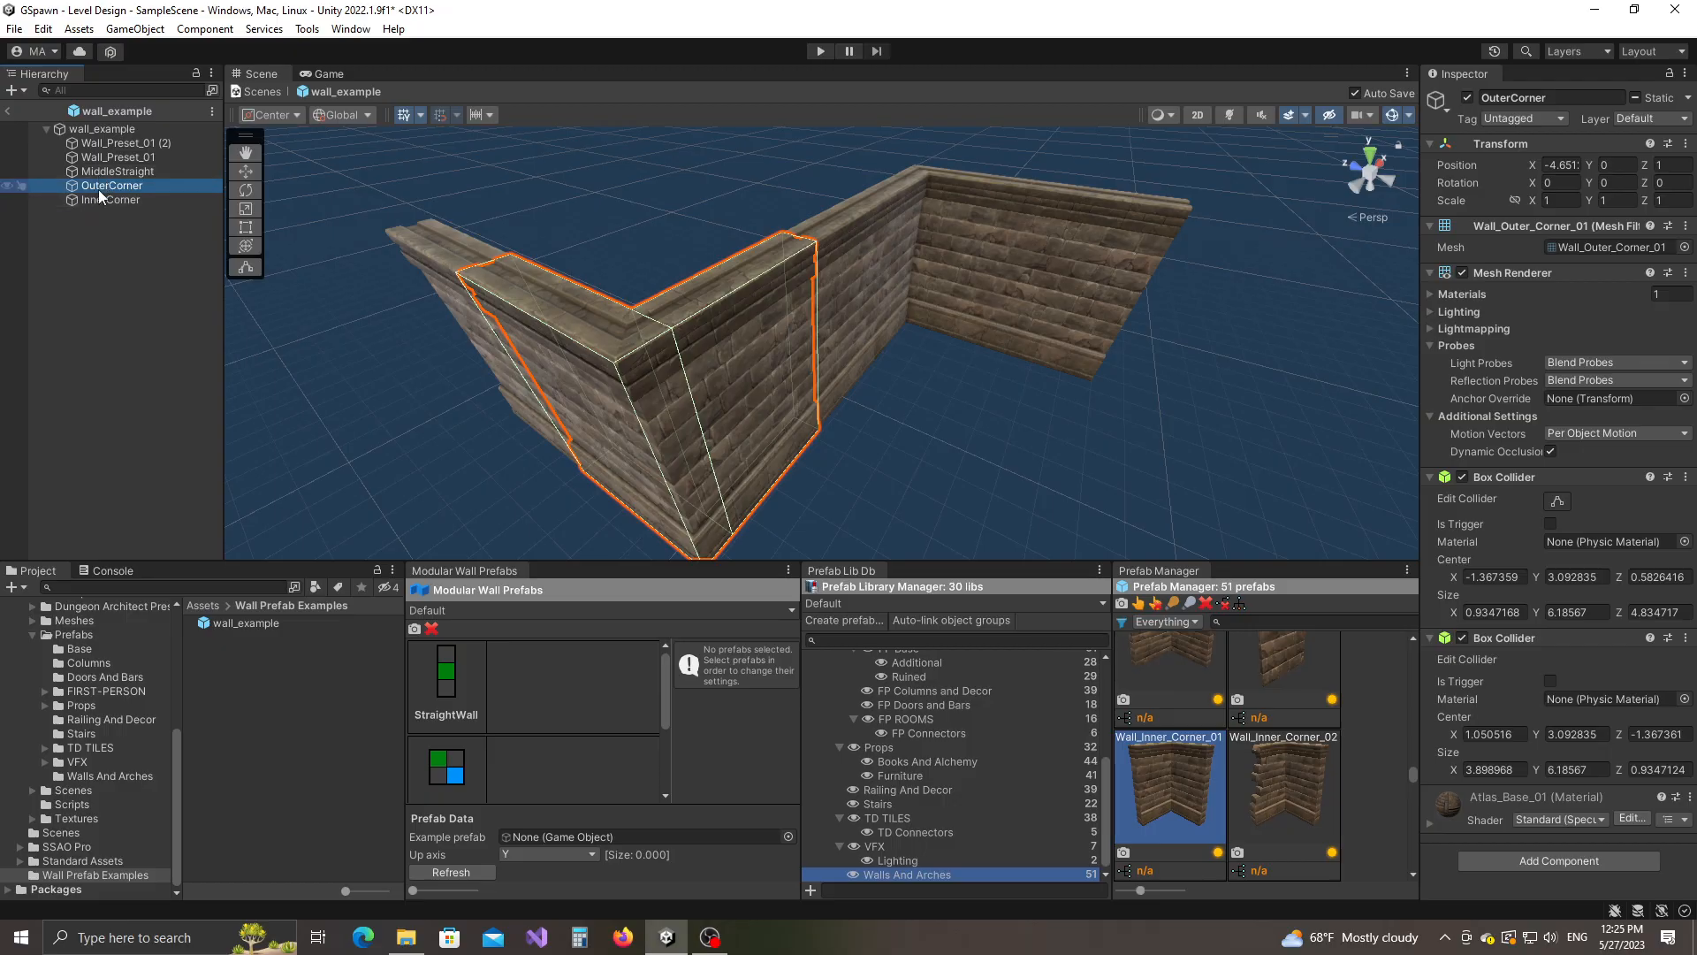
Rename the straight wall attached to the outer corner's free end as FirstStraight.
{"action": "left_click_drag", "start_coordinate": [492, 235], "coordinate": [597, 245], "text": "alt"}
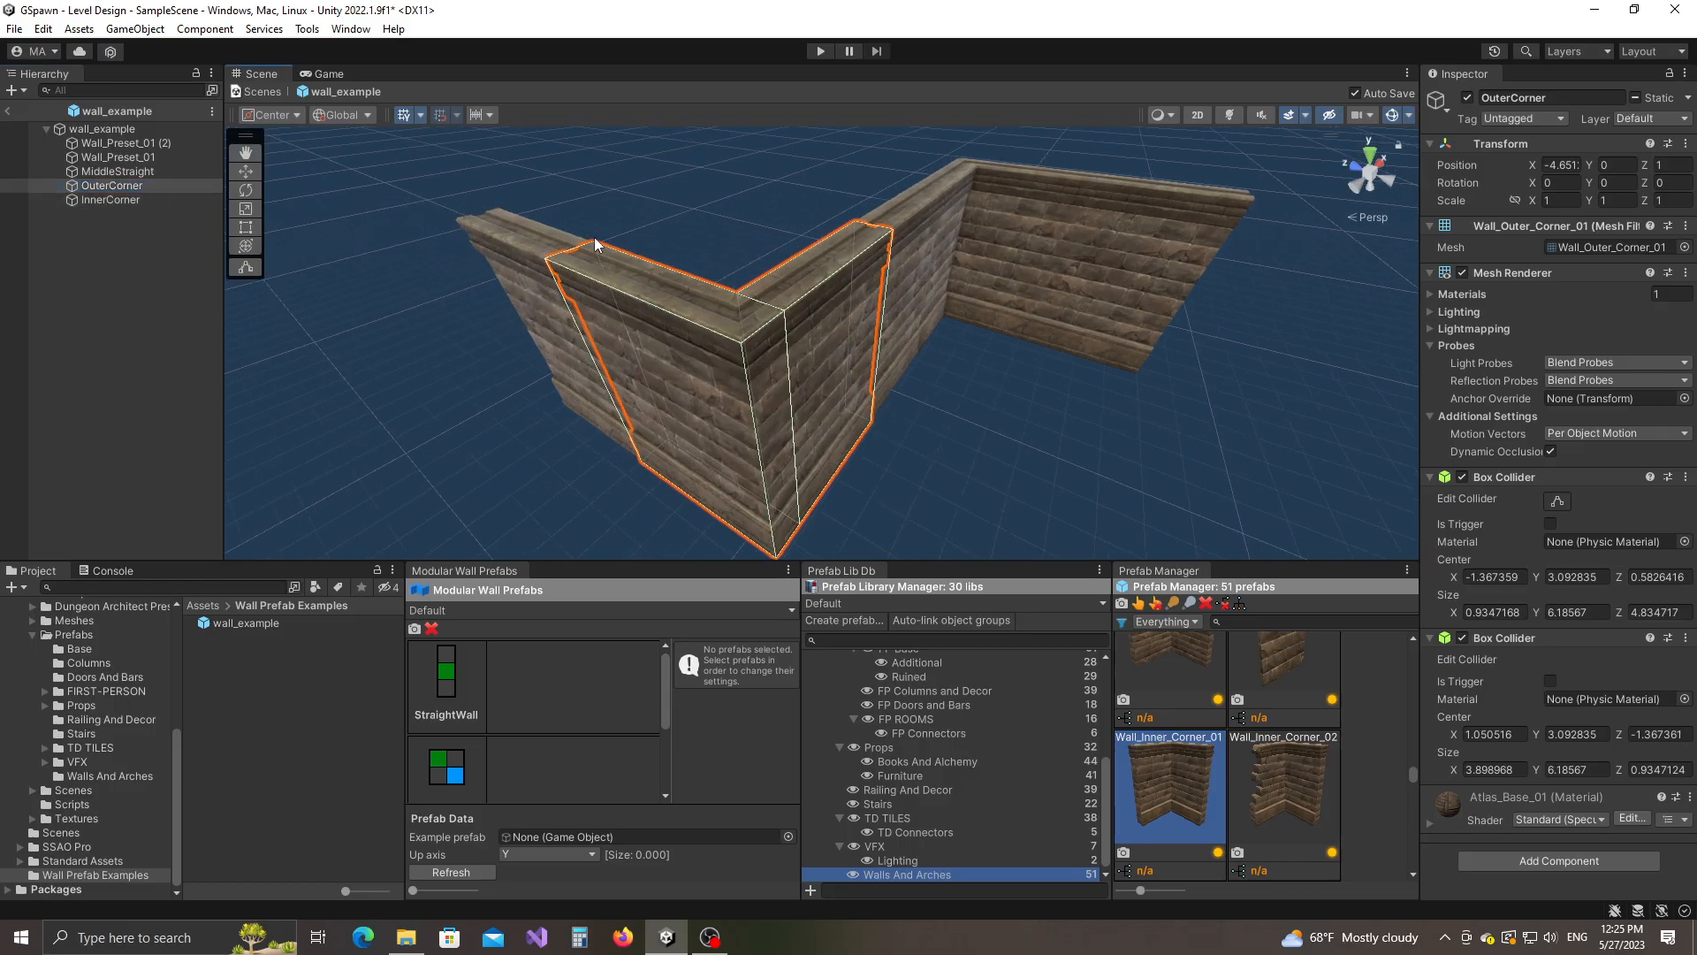
{"action": "left_click", "coordinate": [531, 315]}
{"action": "left_click", "coordinate": [116, 157]}
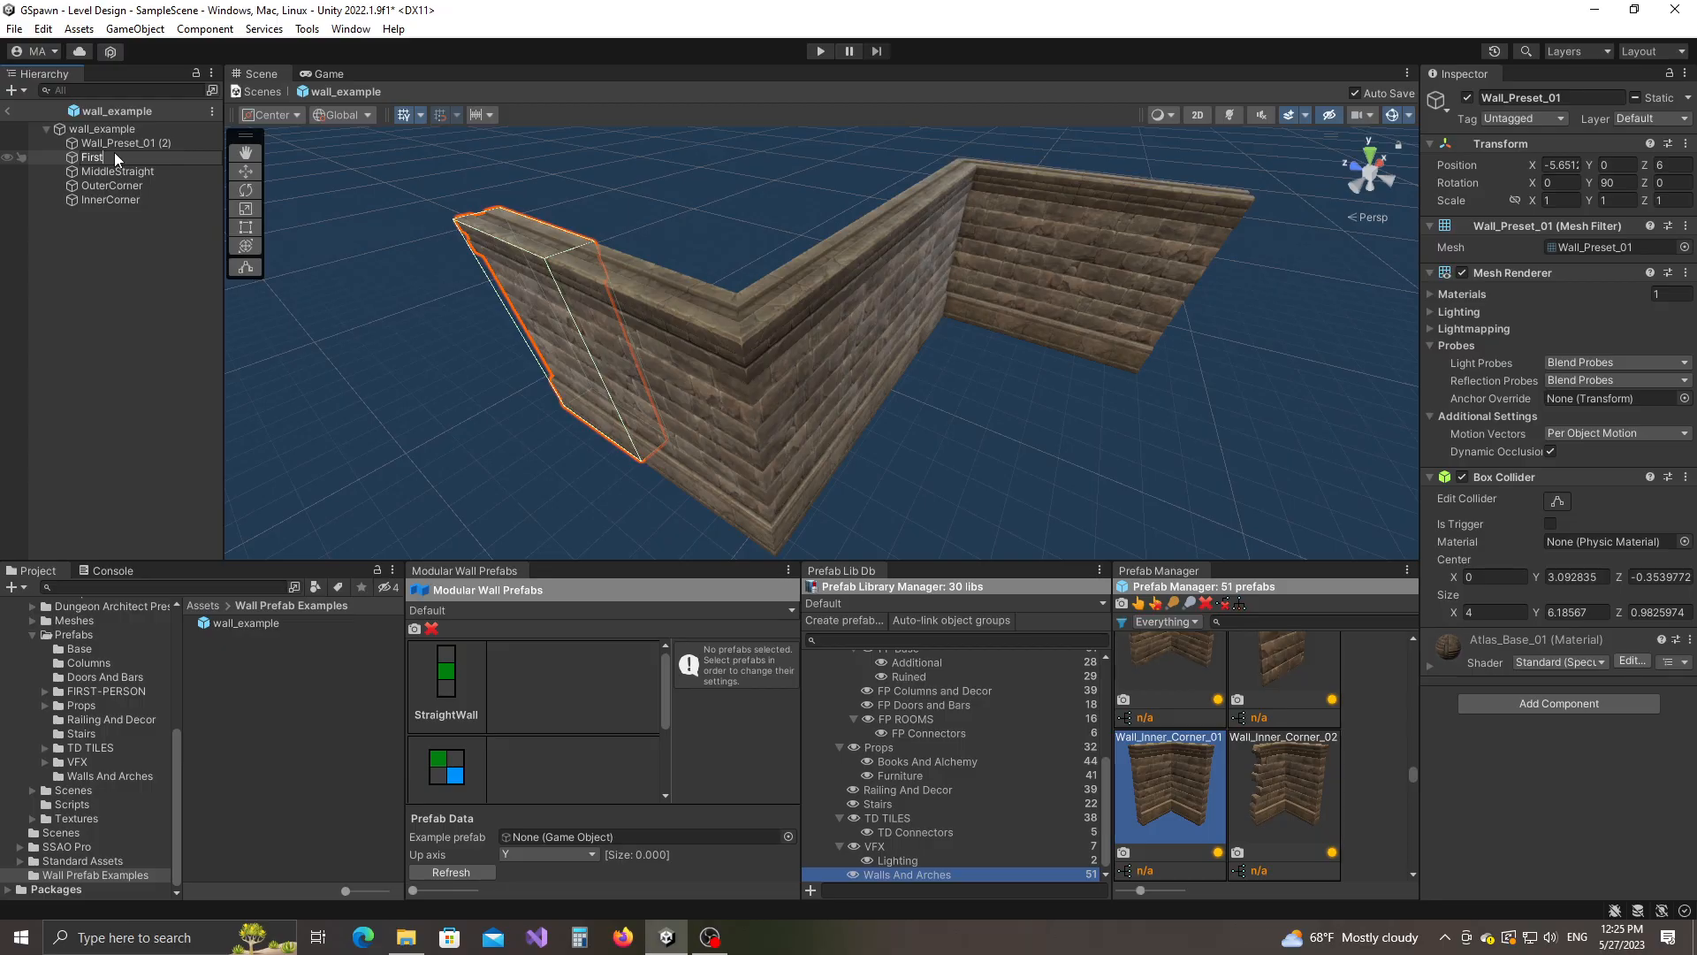
{"action": "type", "text": "FirstStraight"}
{"action": "key", "text": "Return"}
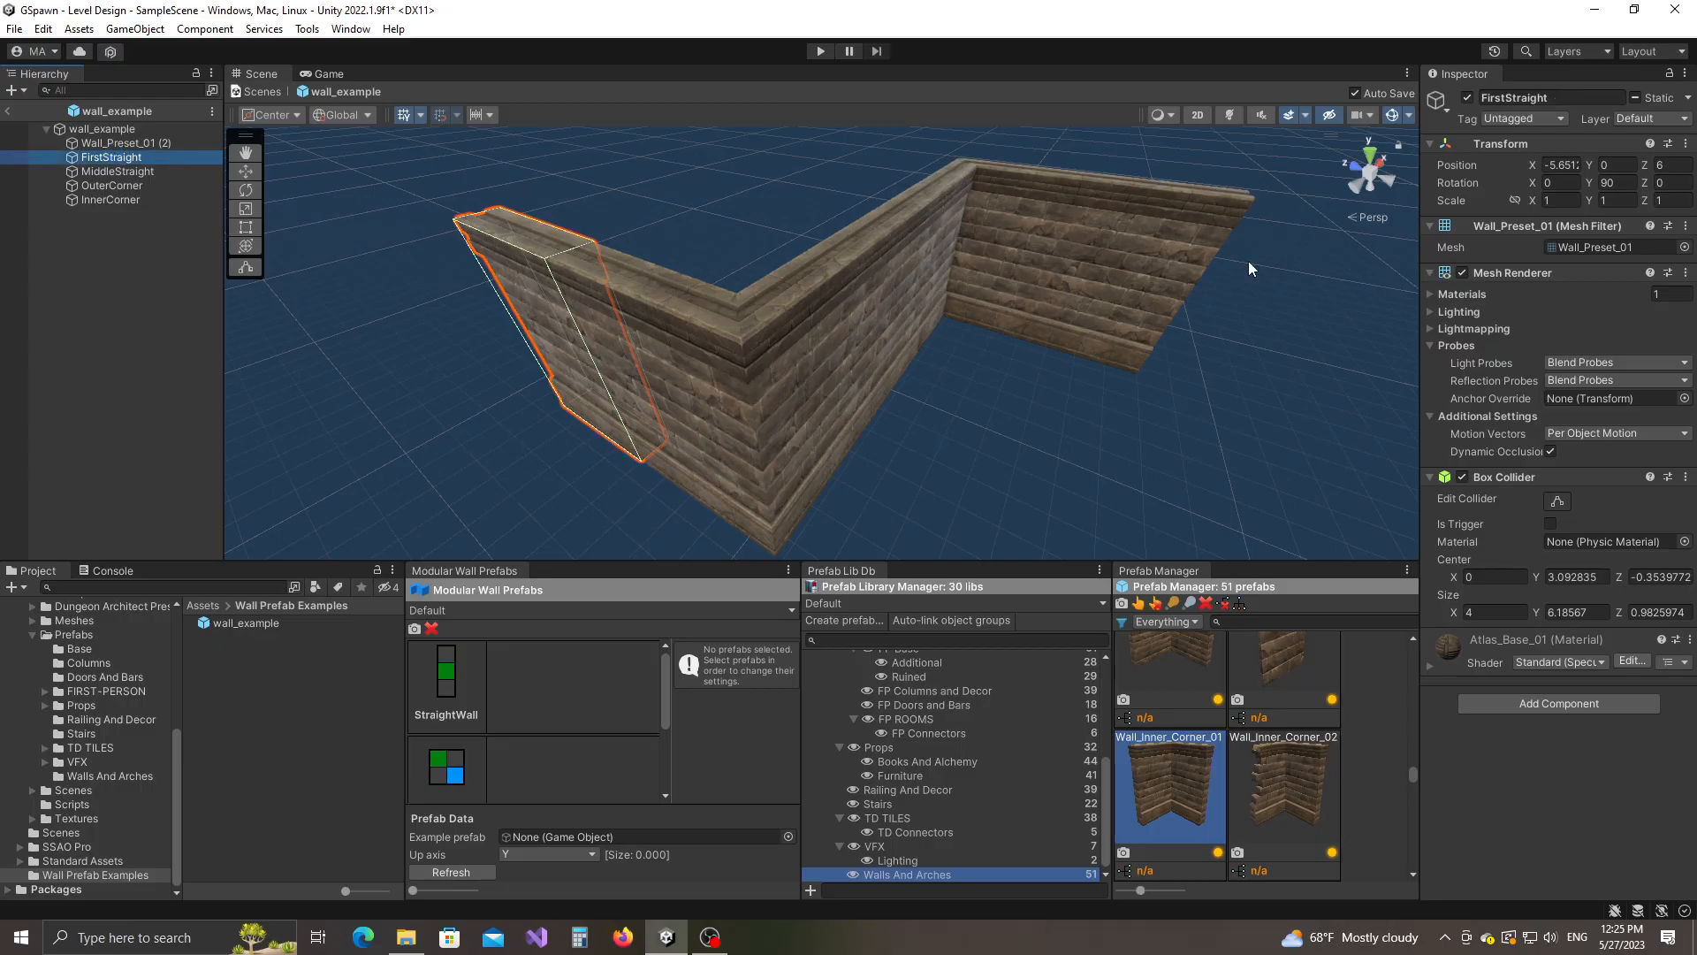
Rename the straight wall attached to the inner corner's free end as LastStraight.
{"action": "left_click", "coordinate": [1129, 296]}
{"action": "left_click", "coordinate": [103, 144]}
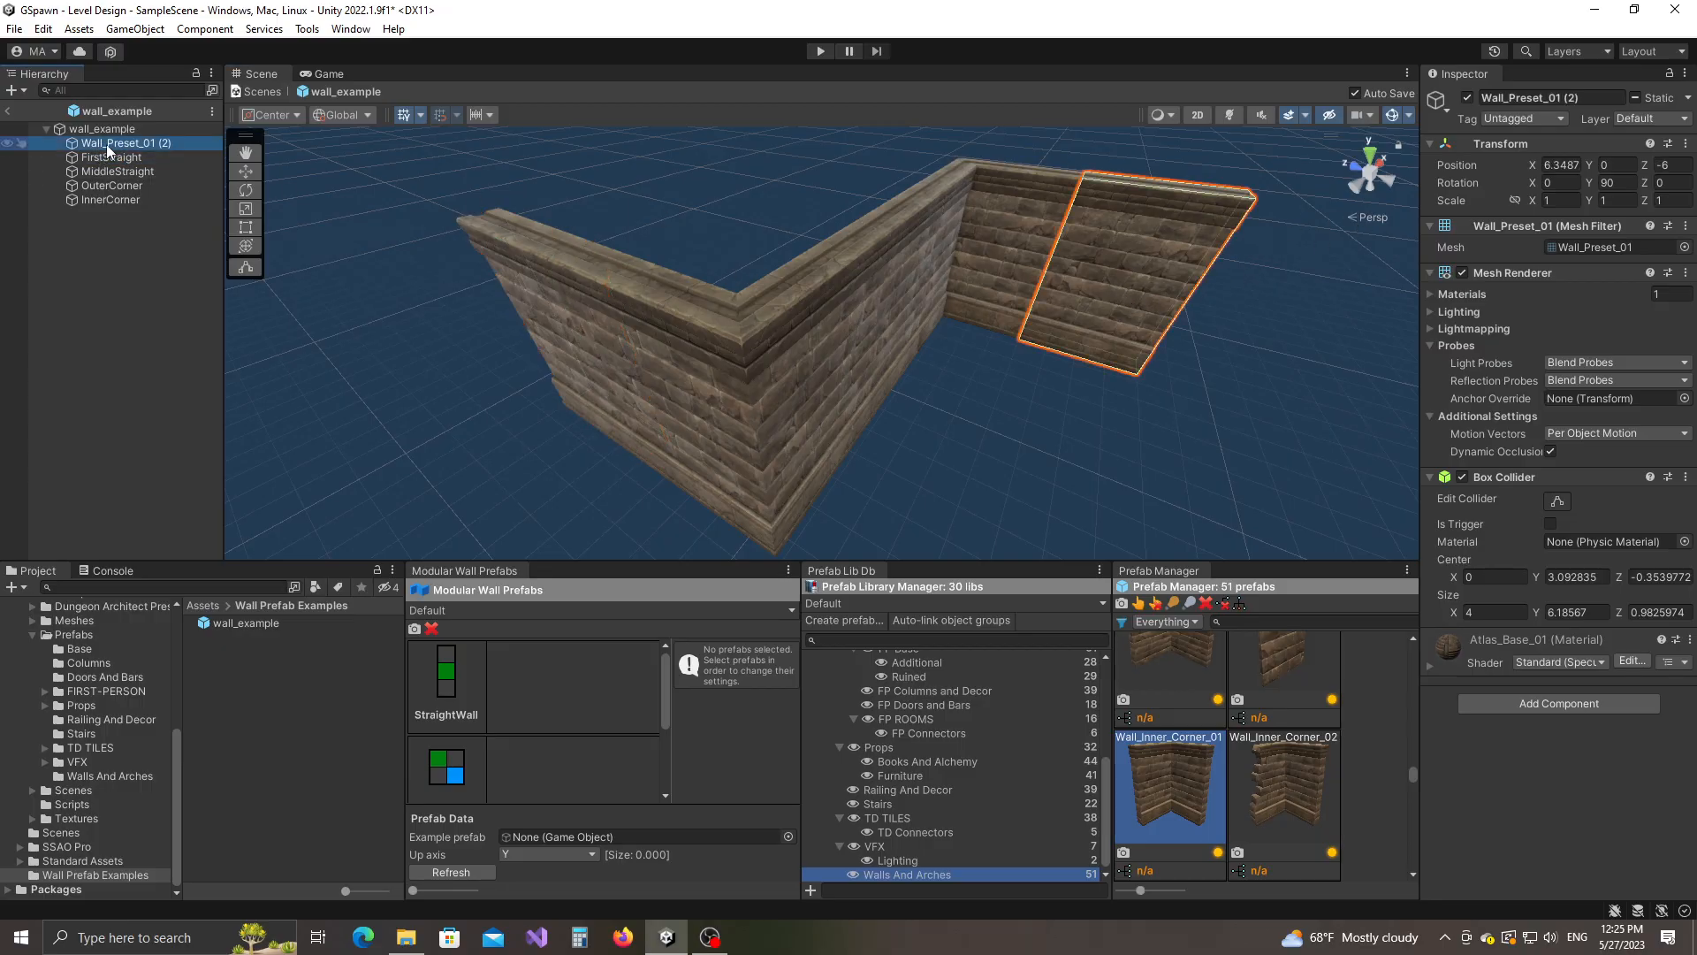
{"action": "left_click", "coordinate": [108, 144]}
{"action": "type", "text": "Las"}
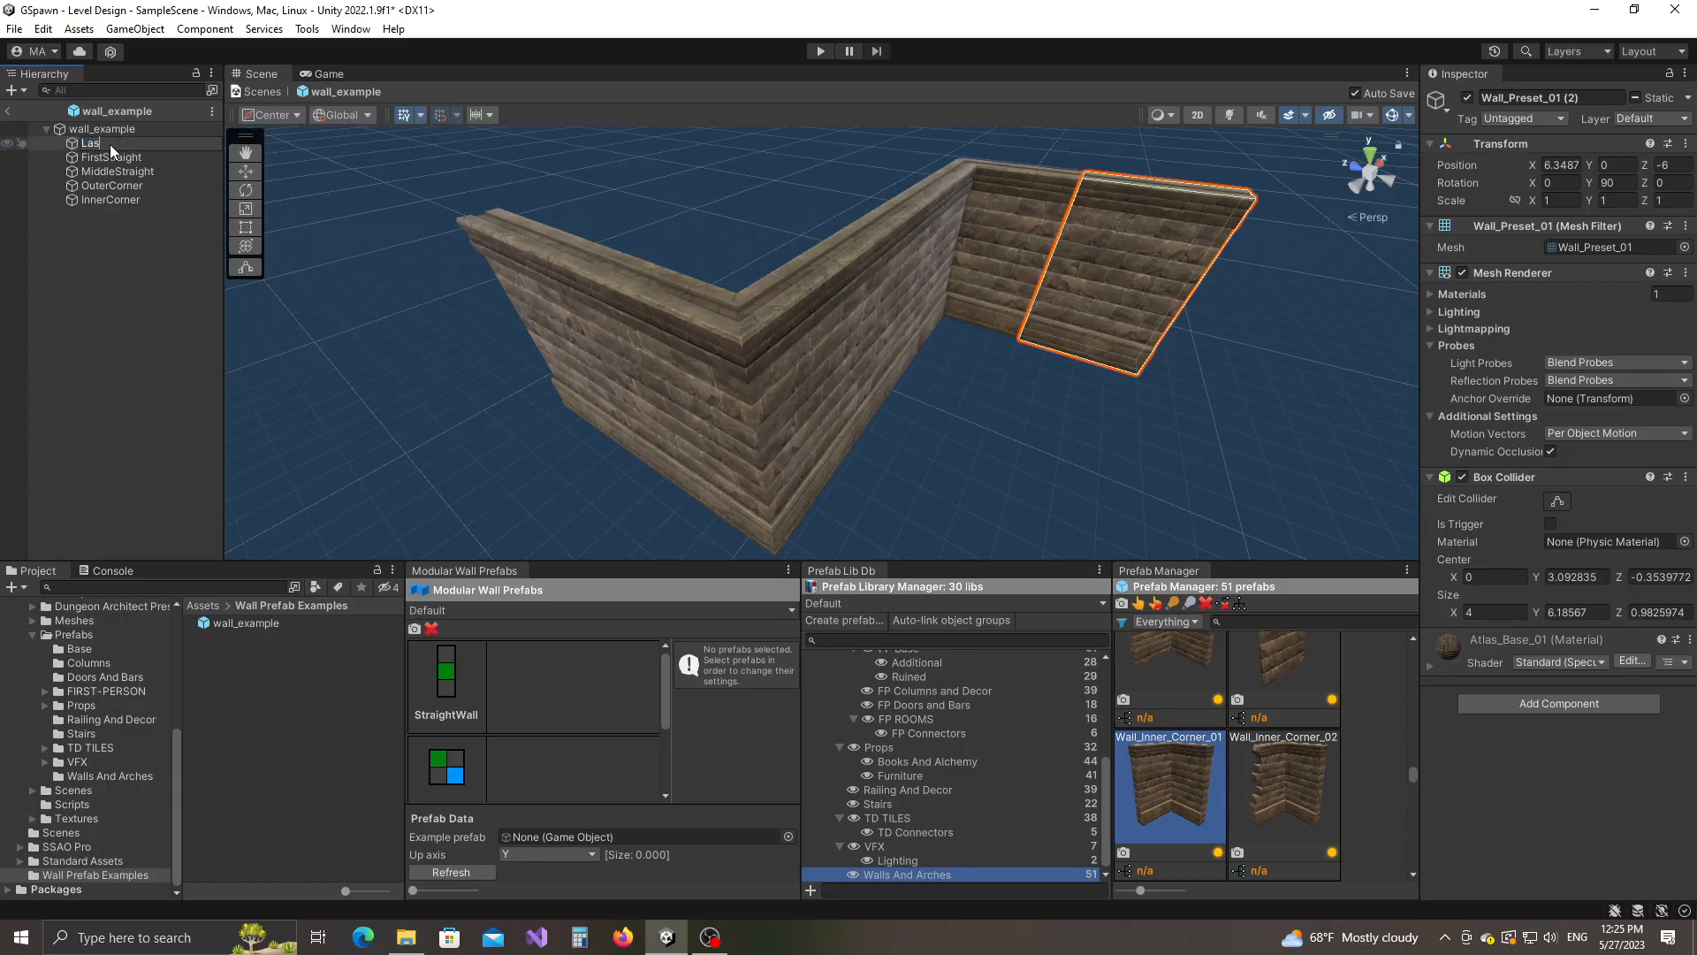
{"action": "type", "text": "tStraight]"}
{"action": "left_click", "coordinate": [109, 143]}
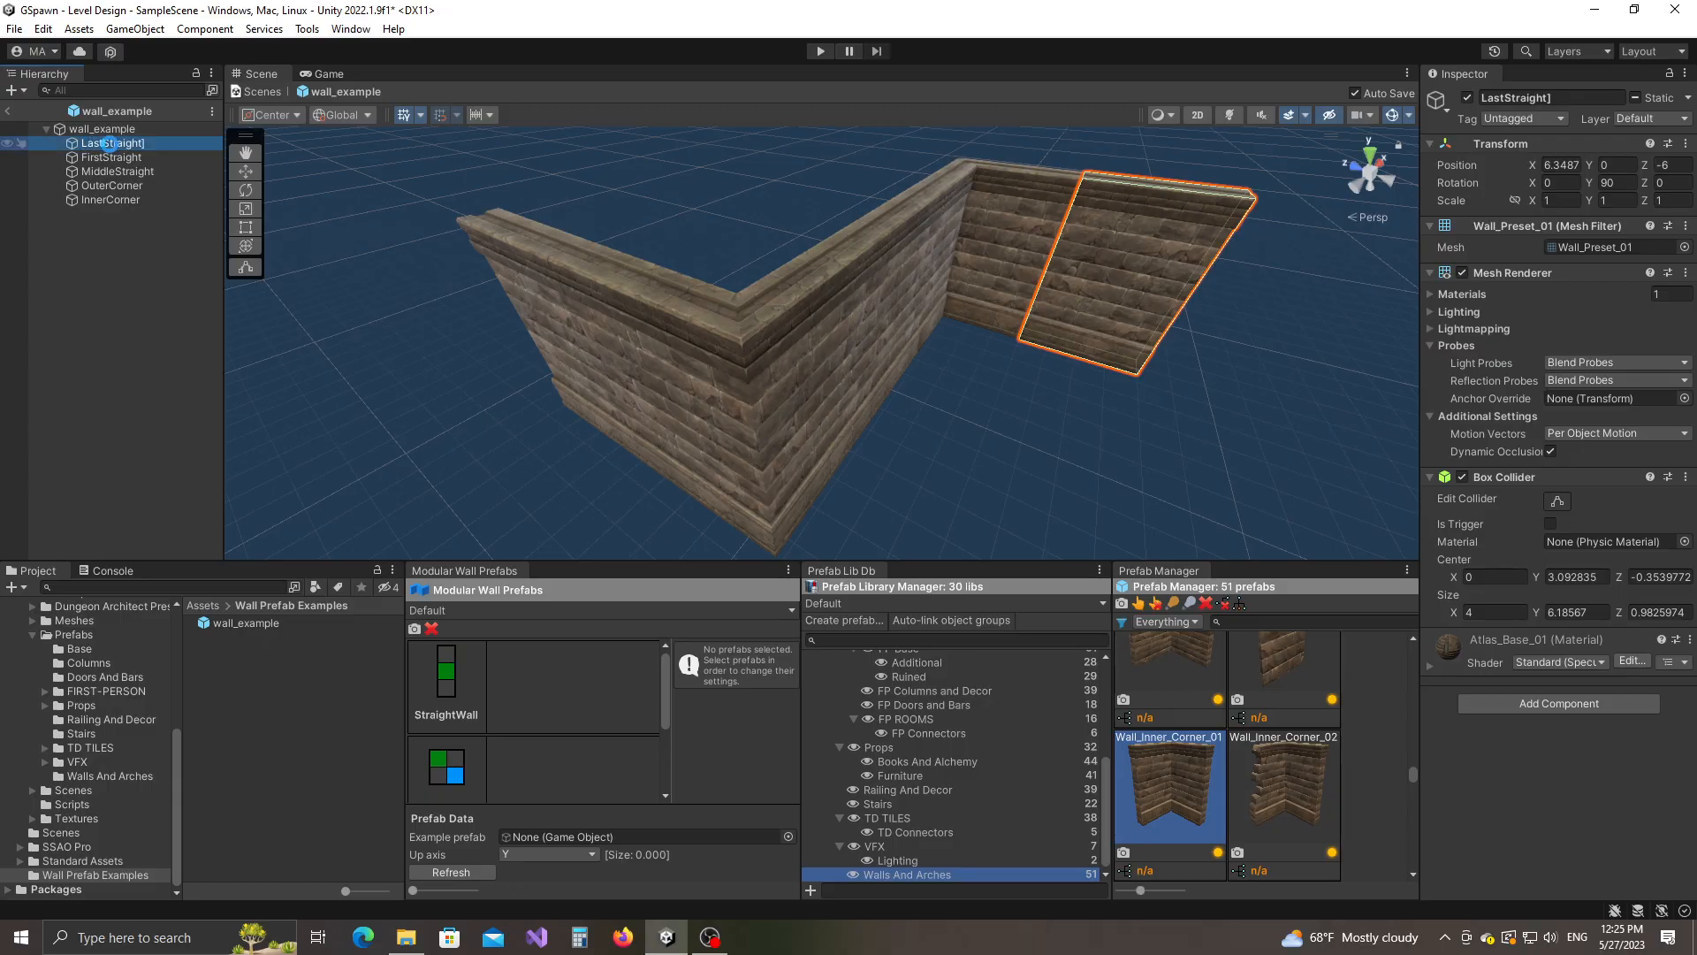
{"action": "left_click", "coordinate": [110, 145]}
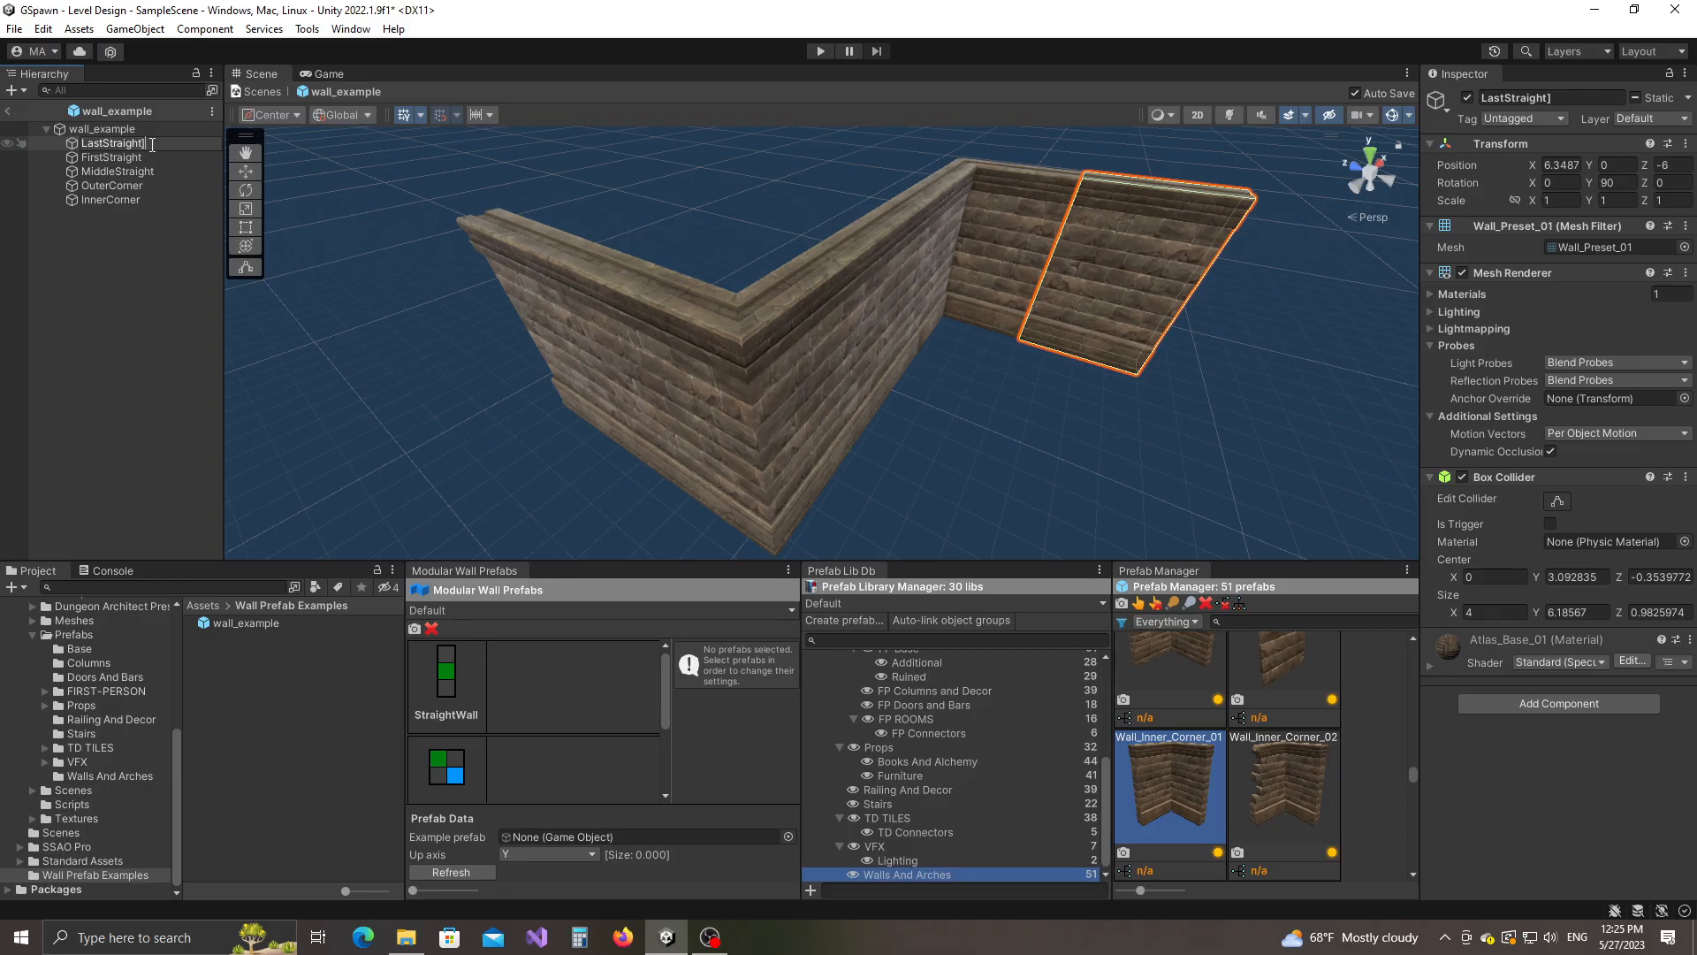
{"action": "key", "text": "BackSpace"}
{"action": "key", "text": "Return"}
Exit prefab editing and delete the five example wall and corner pieces from the scene.
{"action": "left_click", "coordinate": [7, 110]}
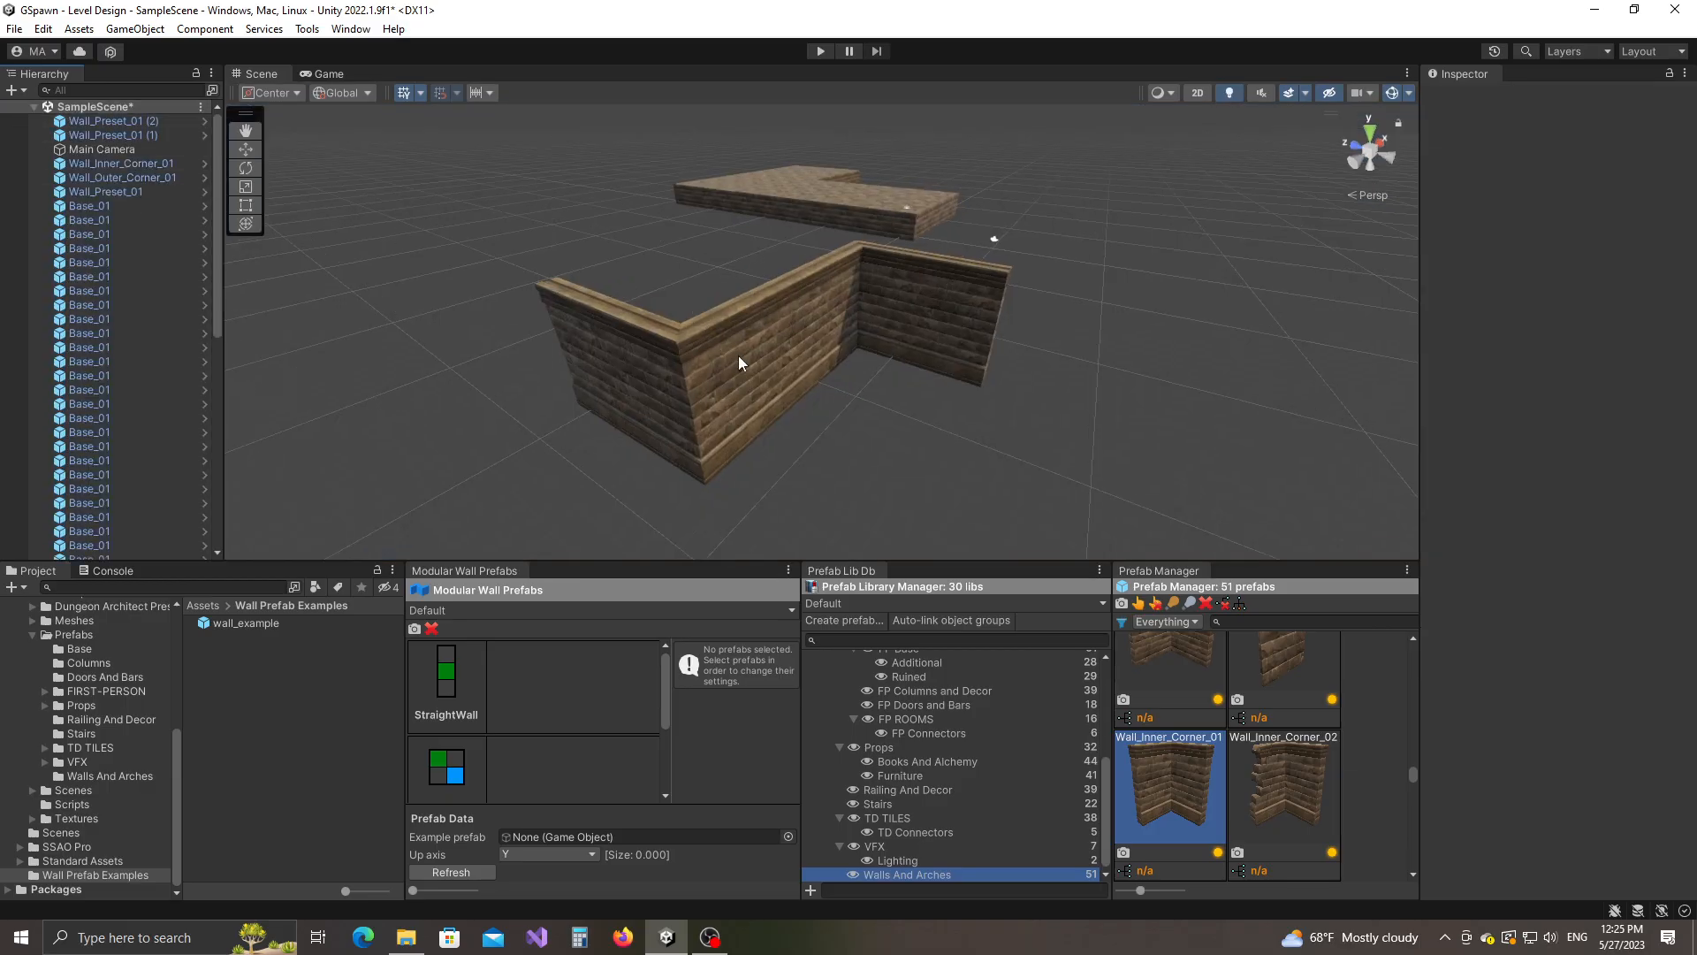
{"action": "left_click_drag", "start_coordinate": [472, 271], "coordinate": [875, 456]}
{"action": "left_click", "coordinate": [735, 413]}
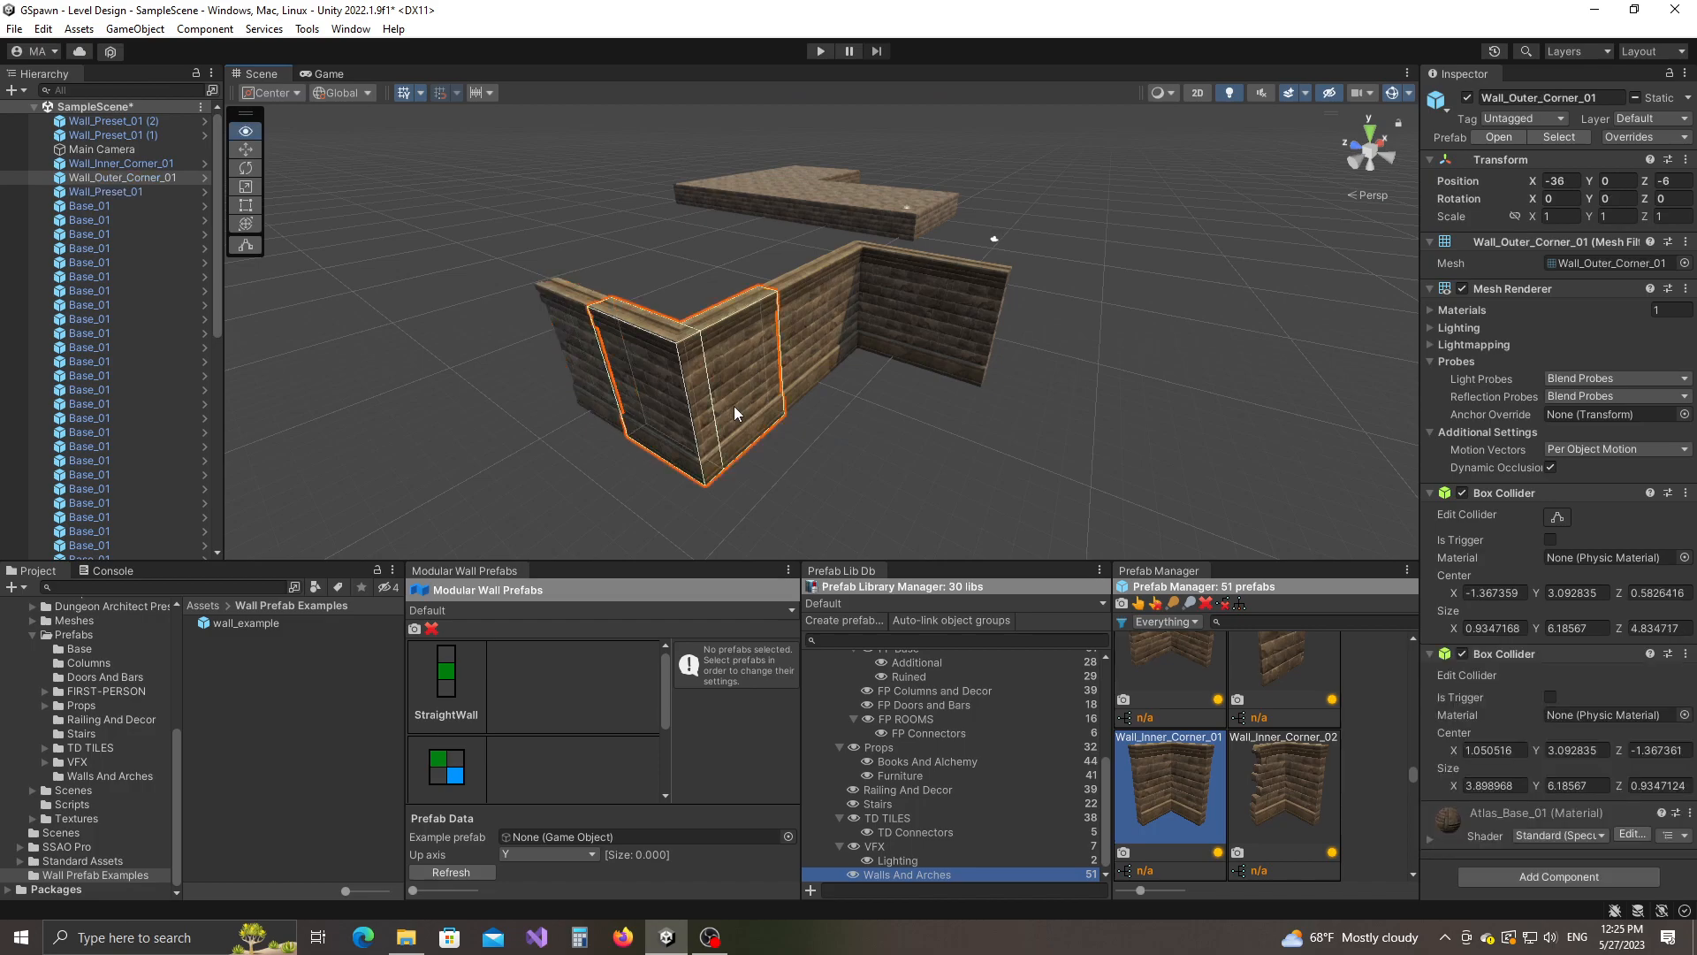
{"action": "key", "text": "alt+g"}
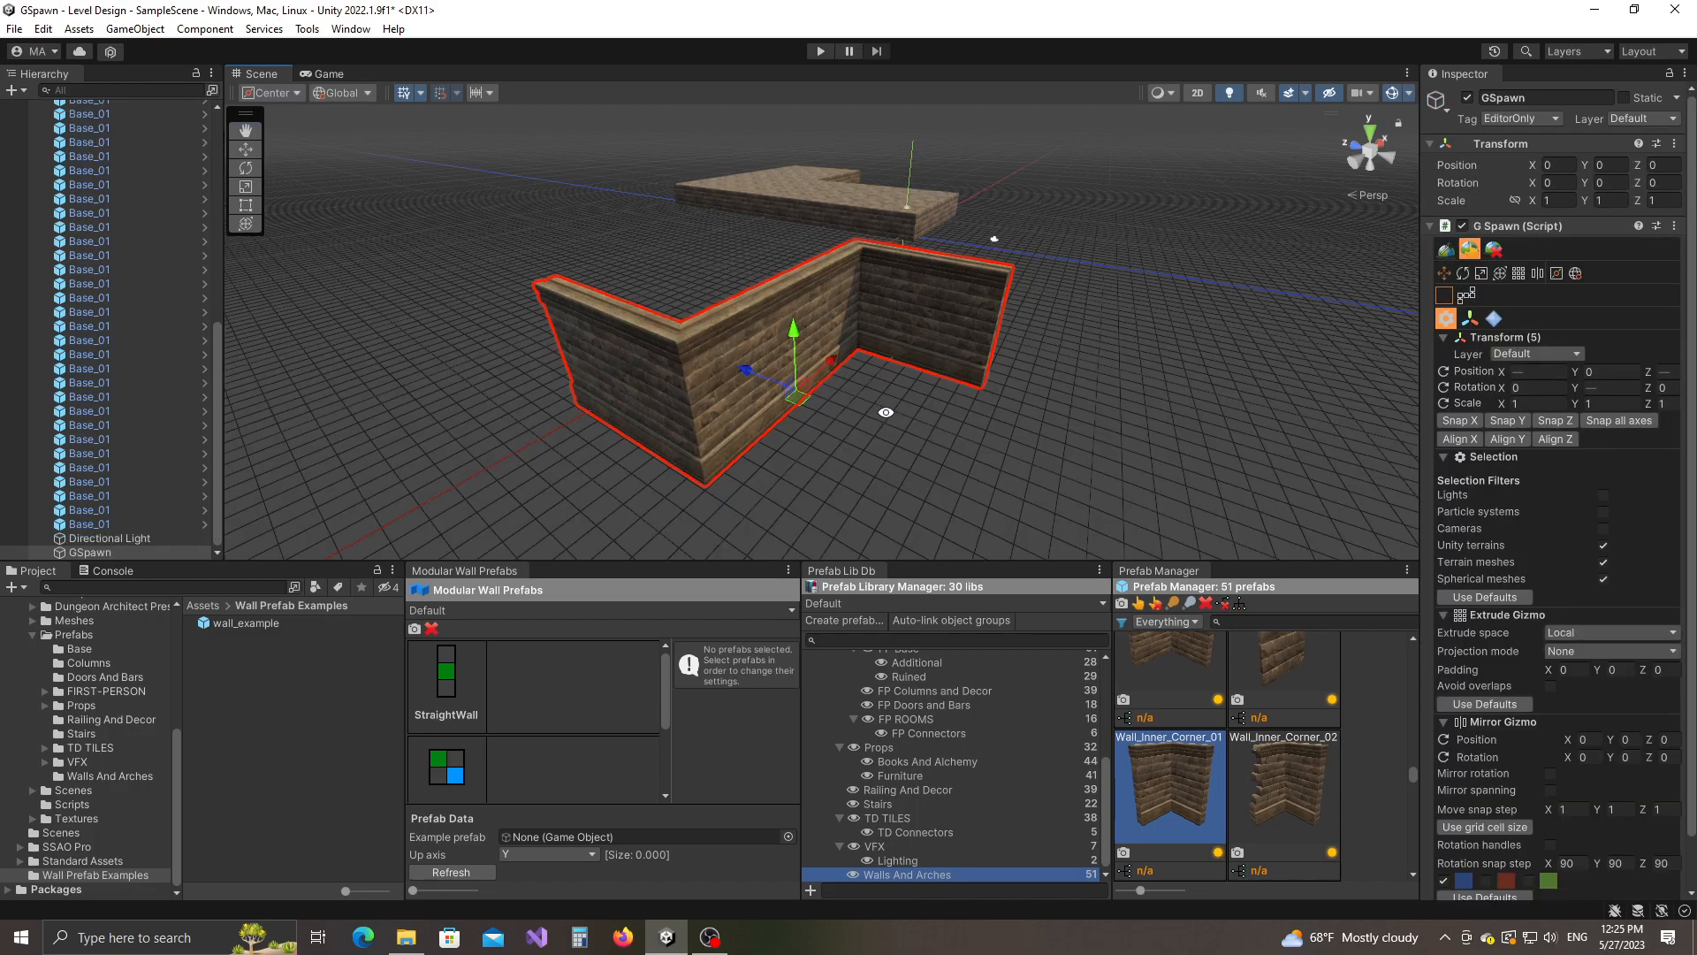
{"action": "left_click", "coordinate": [727, 411]}
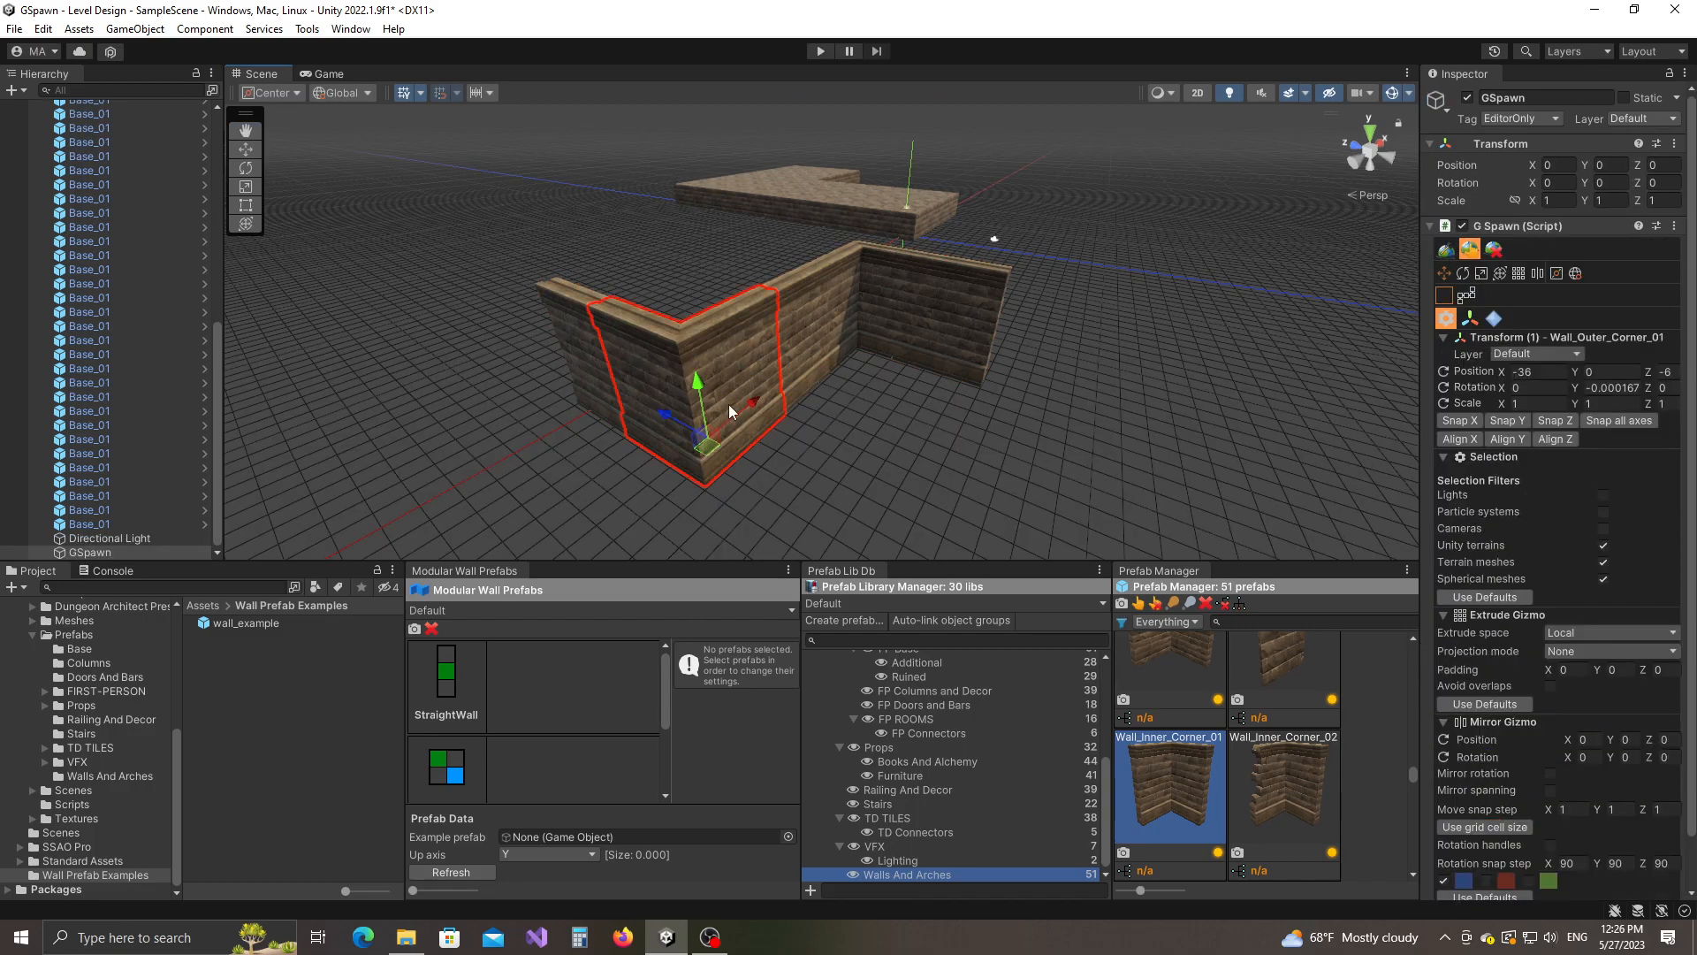
{"action": "left_click", "coordinate": [588, 360], "text": "ctrl"}
{"action": "left_click", "coordinate": [831, 327], "text": "ctrl"}
{"action": "left_click", "coordinate": [919, 330], "text": "ctrl"}
{"action": "left_click", "coordinate": [937, 330], "text": "ctrl"}
{"action": "left_click", "coordinate": [856, 330], "text": "ctrl"}
{"action": "left_click", "coordinate": [814, 346], "text": "ctrl"}
{"action": "key", "text": "Delete"}
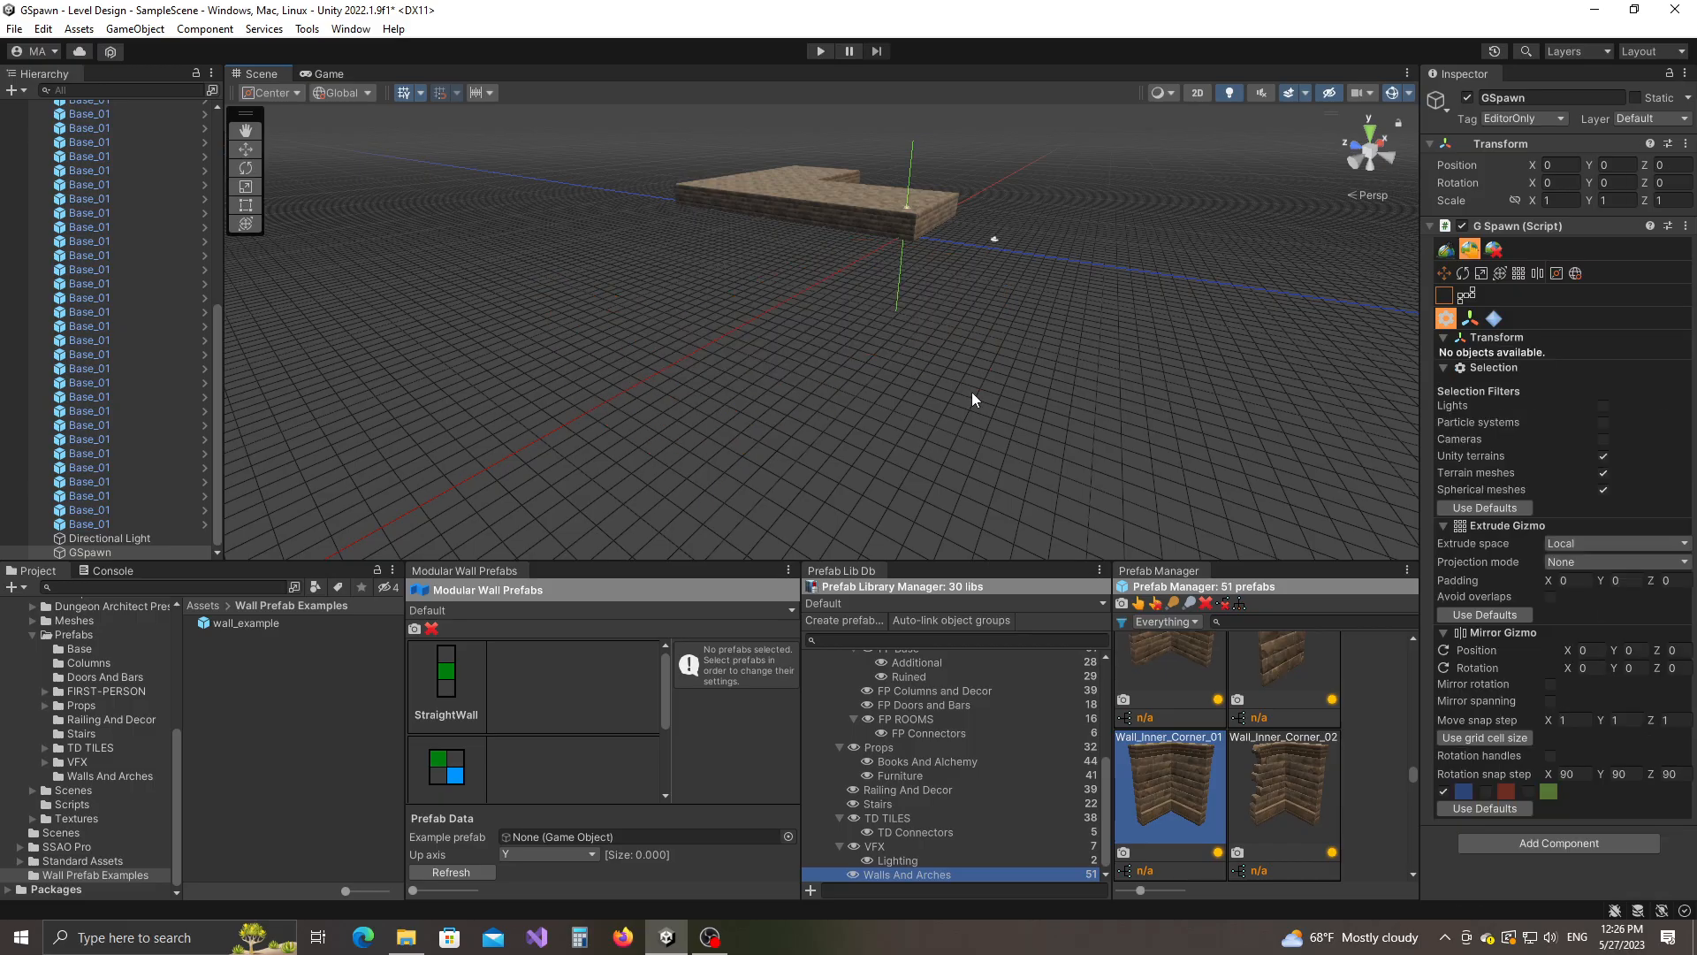
Assign wall_example as the example prefab of the Default modular wall profile.
{"action": "middle_click_drag", "start_coordinate": [1001, 379], "coordinate": [755, 478]}
{"action": "scroll", "coordinate": [874, 444], "scroll_direction": "up", "scroll_amount": 5}
{"action": "left_click_drag", "start_coordinate": [558, 564], "coordinate": [568, 461]}
{"action": "left_click_drag", "start_coordinate": [669, 681], "coordinate": [689, 681]}
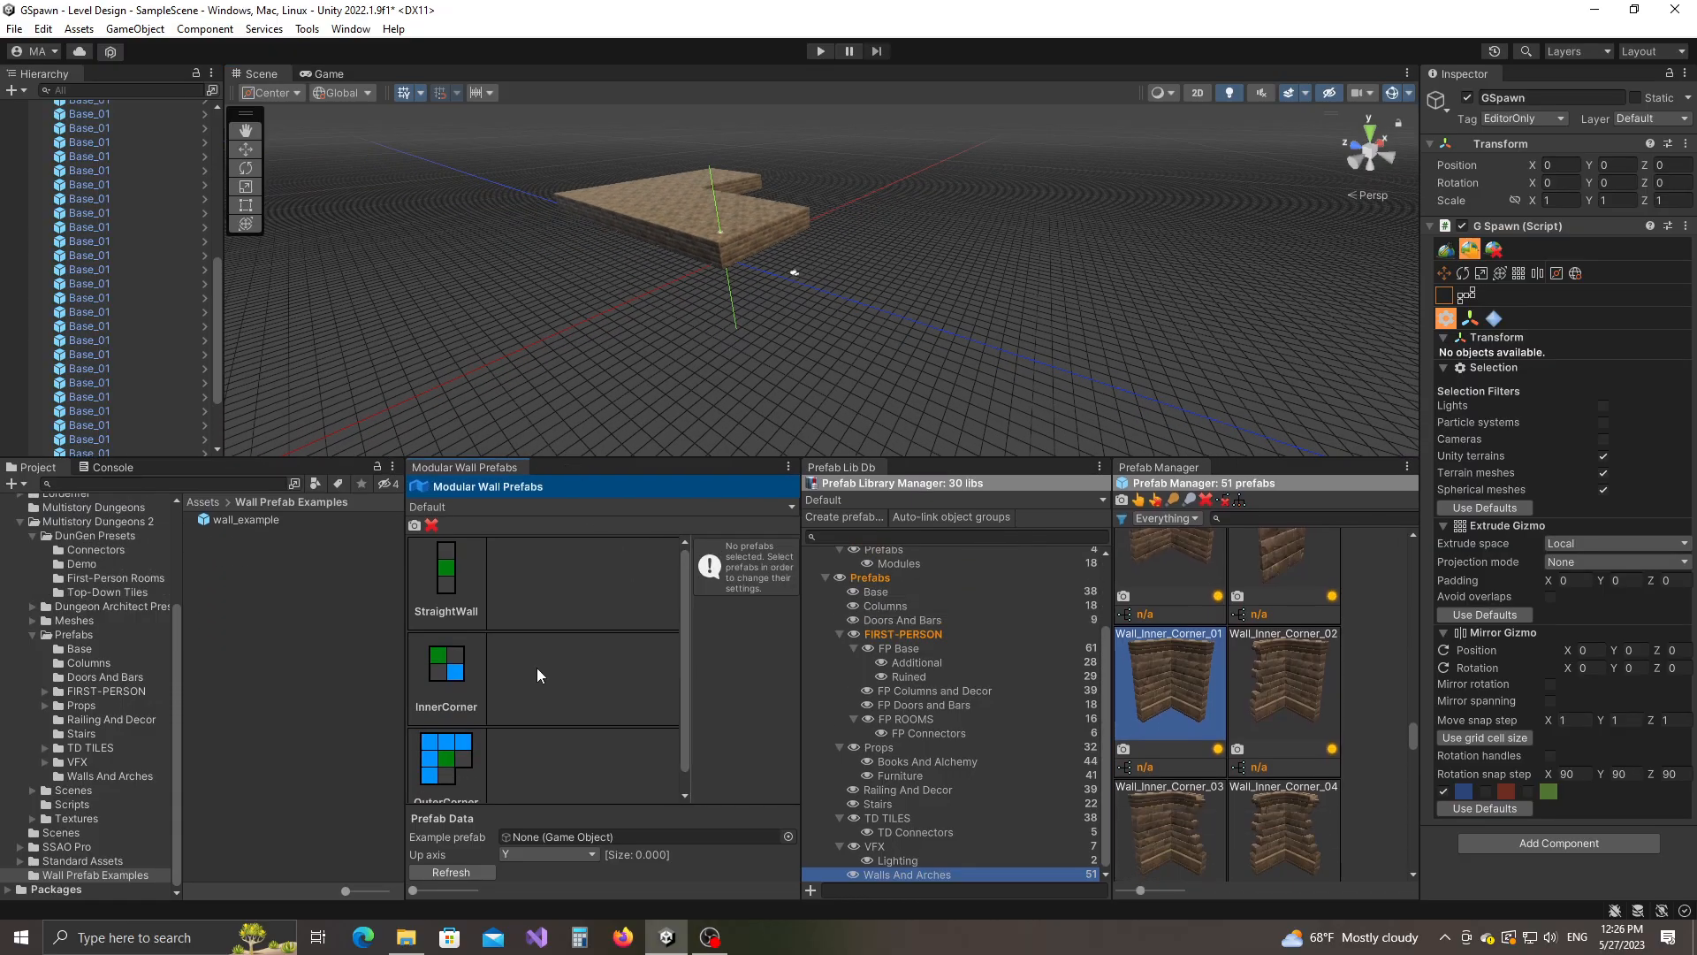
{"action": "left_click", "coordinate": [239, 522]}
{"action": "left_click_drag", "start_coordinate": [239, 524], "coordinate": [550, 840]}
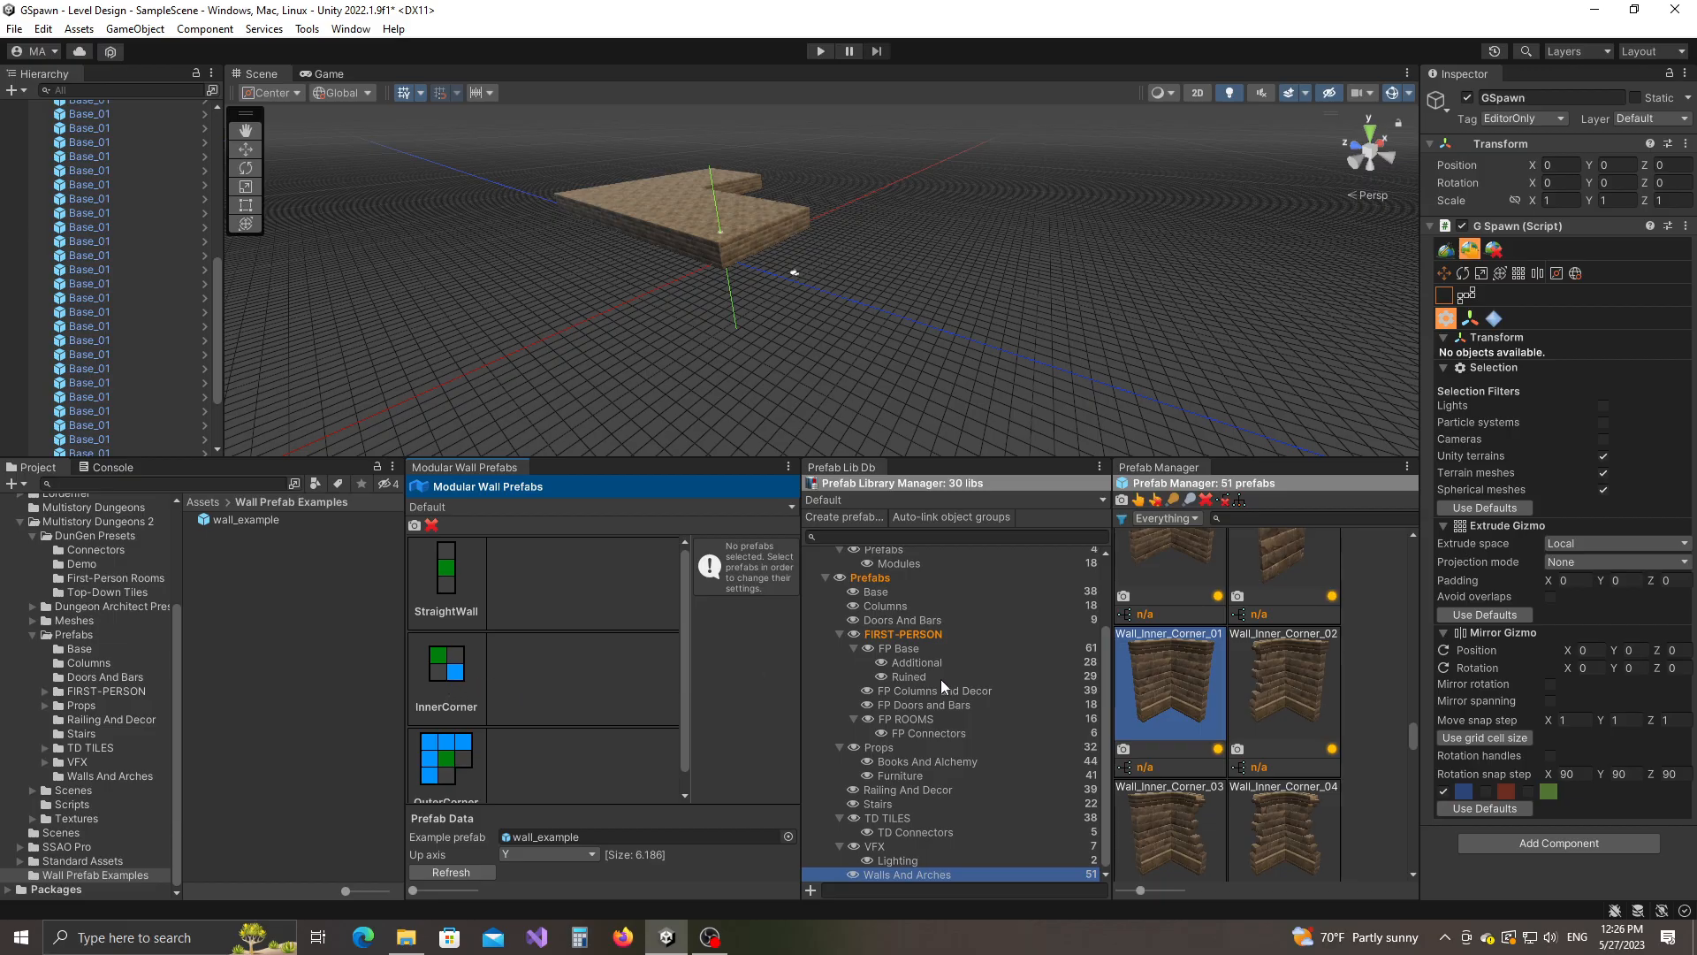
Add Wall_Inner_Corner_01, Wall_Outer_Corner_01 and Wall_Preset_01 to the profile as the InnerCorner, OuterCorner and StraightWall prefabs.
{"action": "left_click_drag", "start_coordinate": [1172, 689], "coordinate": [526, 700]}
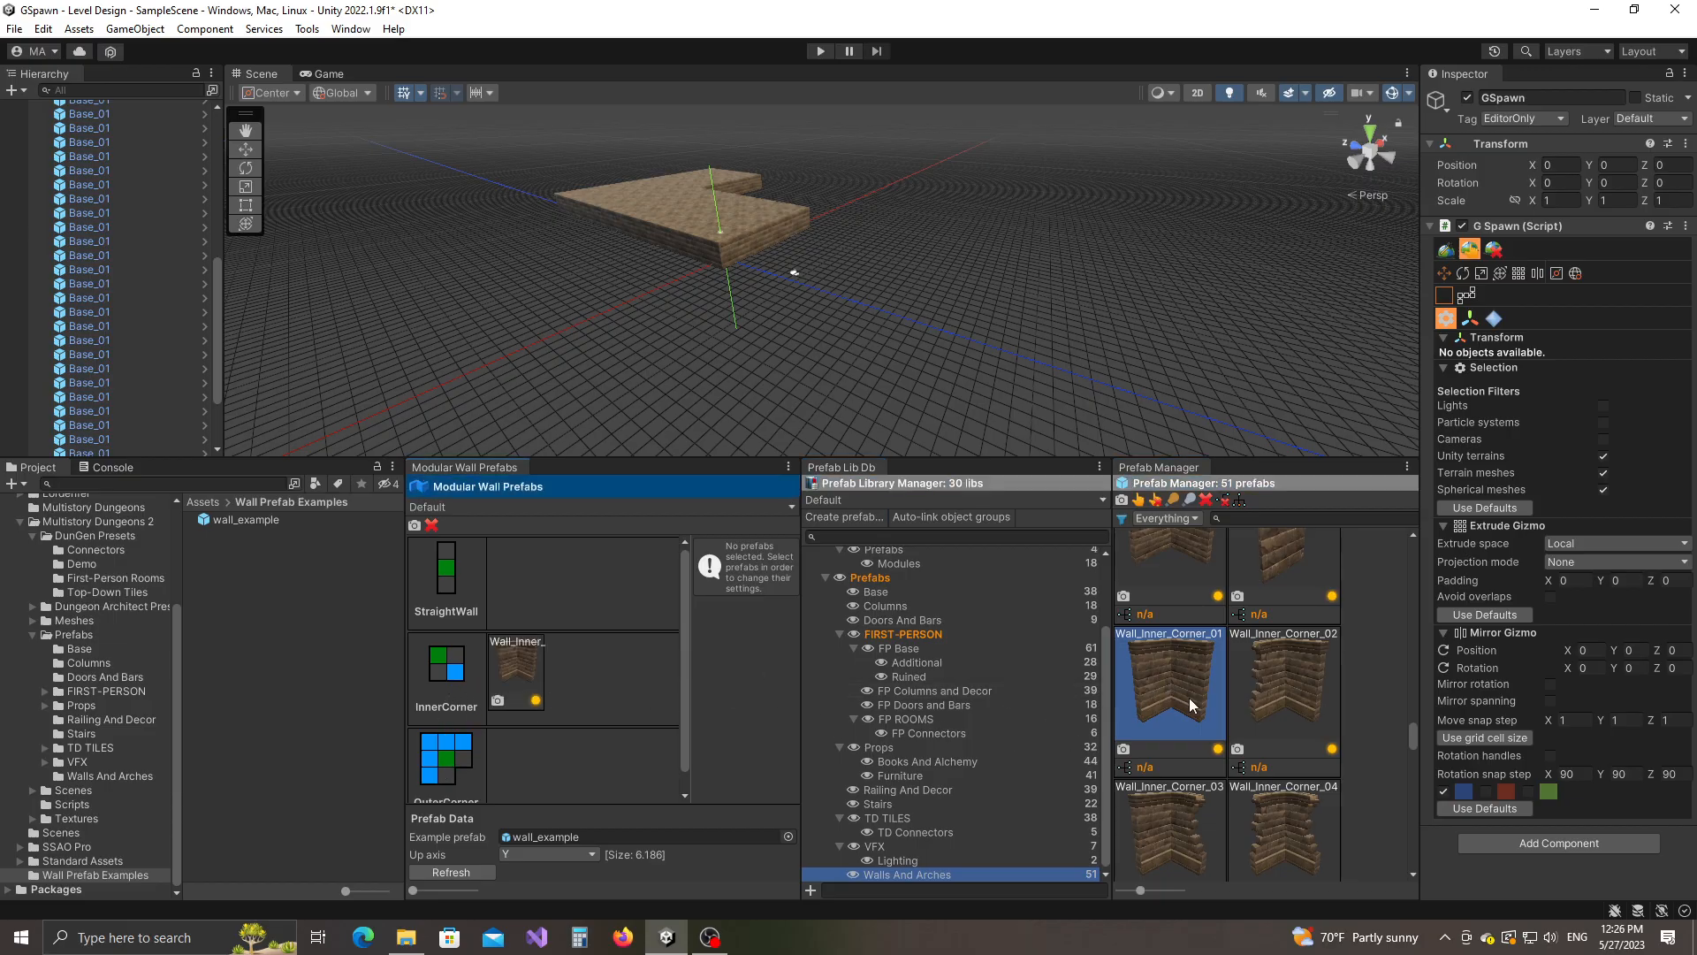
{"action": "scroll", "coordinate": [1187, 703], "scroll_direction": "down", "scroll_amount": 2}
{"action": "scroll", "coordinate": [1187, 703], "scroll_direction": "down", "scroll_amount": 5}
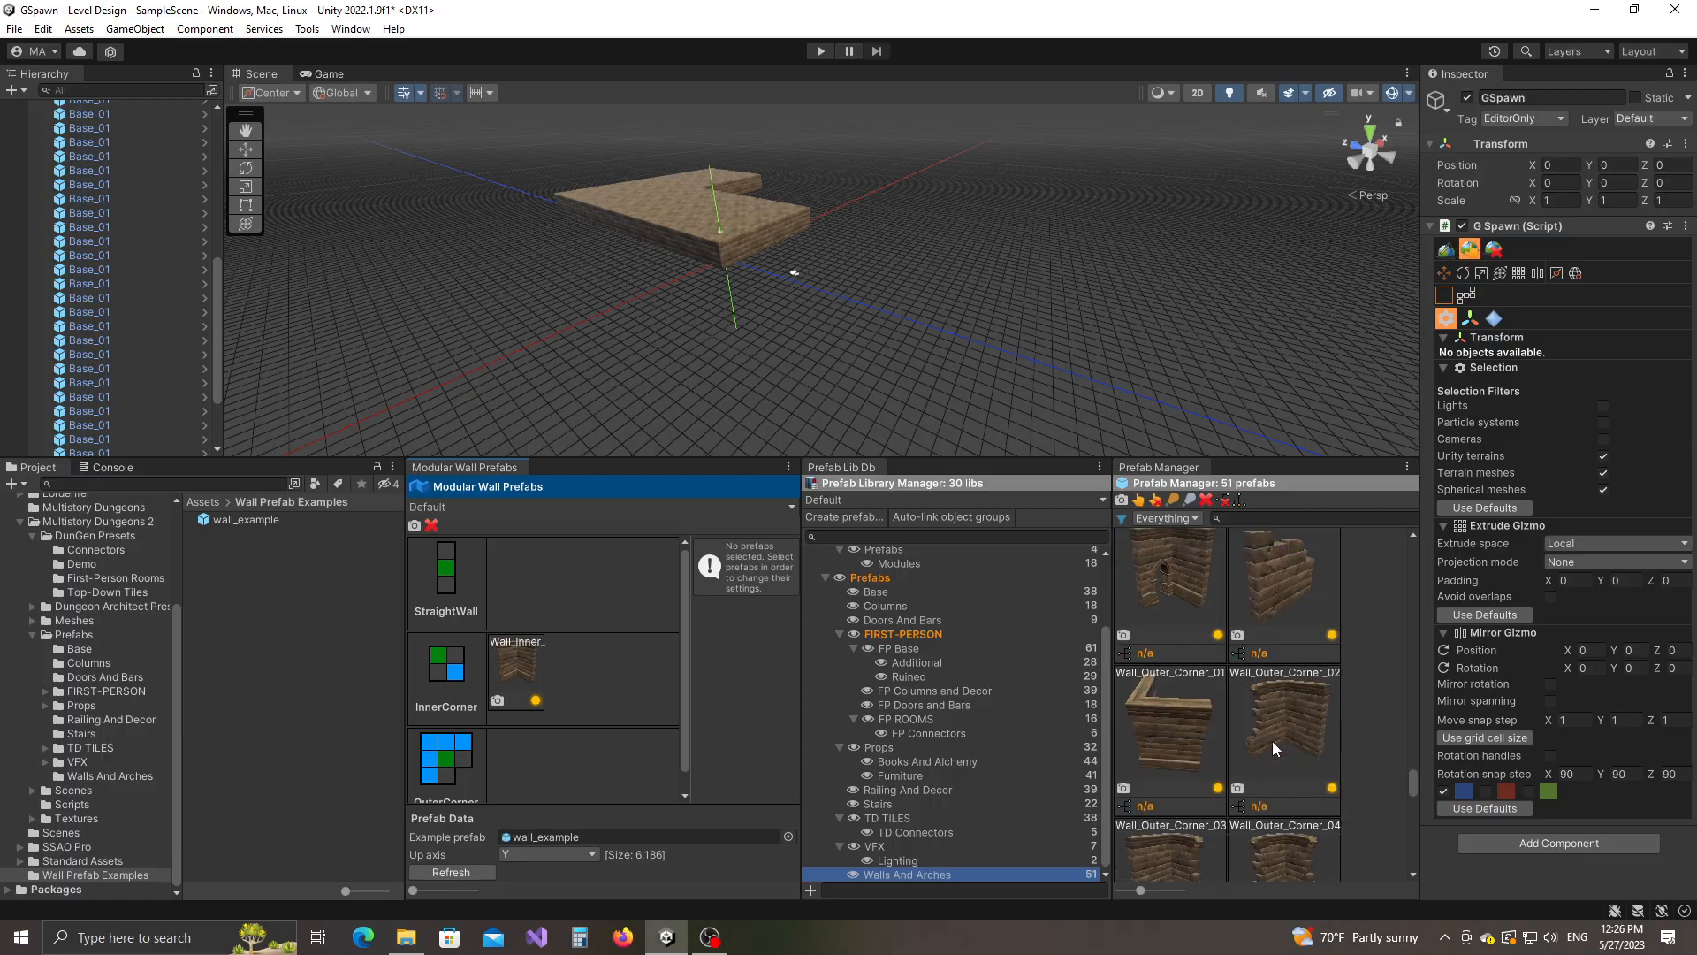
{"action": "left_click_drag", "start_coordinate": [1176, 727], "coordinate": [526, 771]}
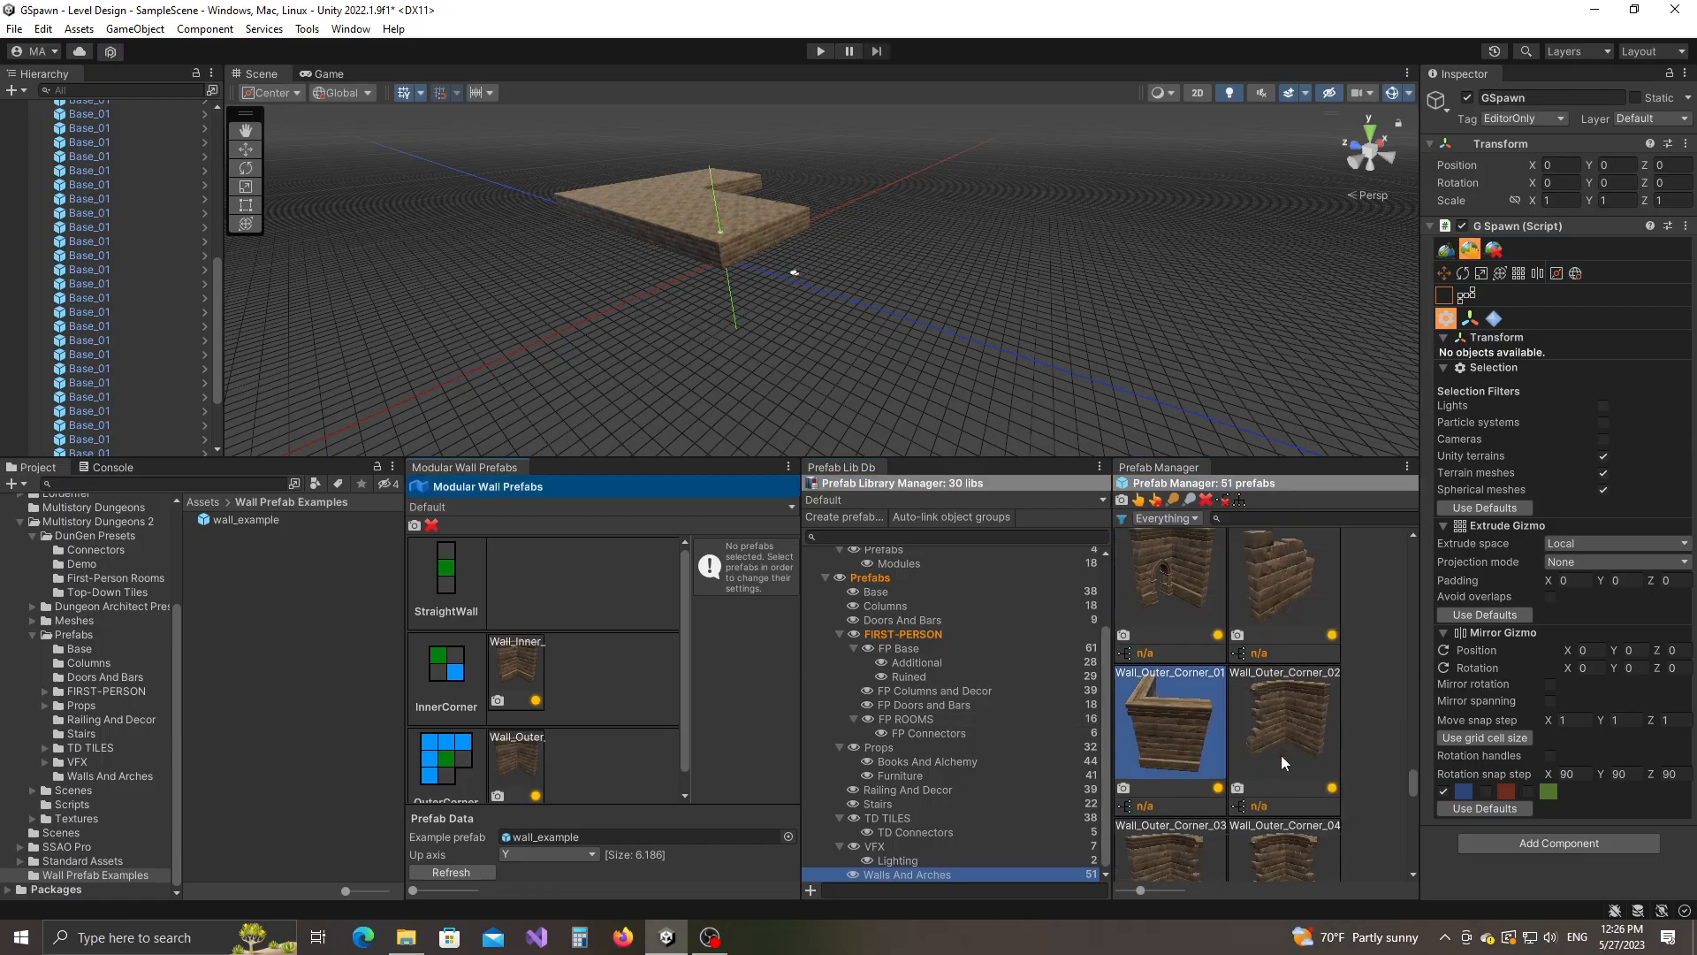
{"action": "scroll", "coordinate": [1273, 767], "scroll_direction": "down", "scroll_amount": 5}
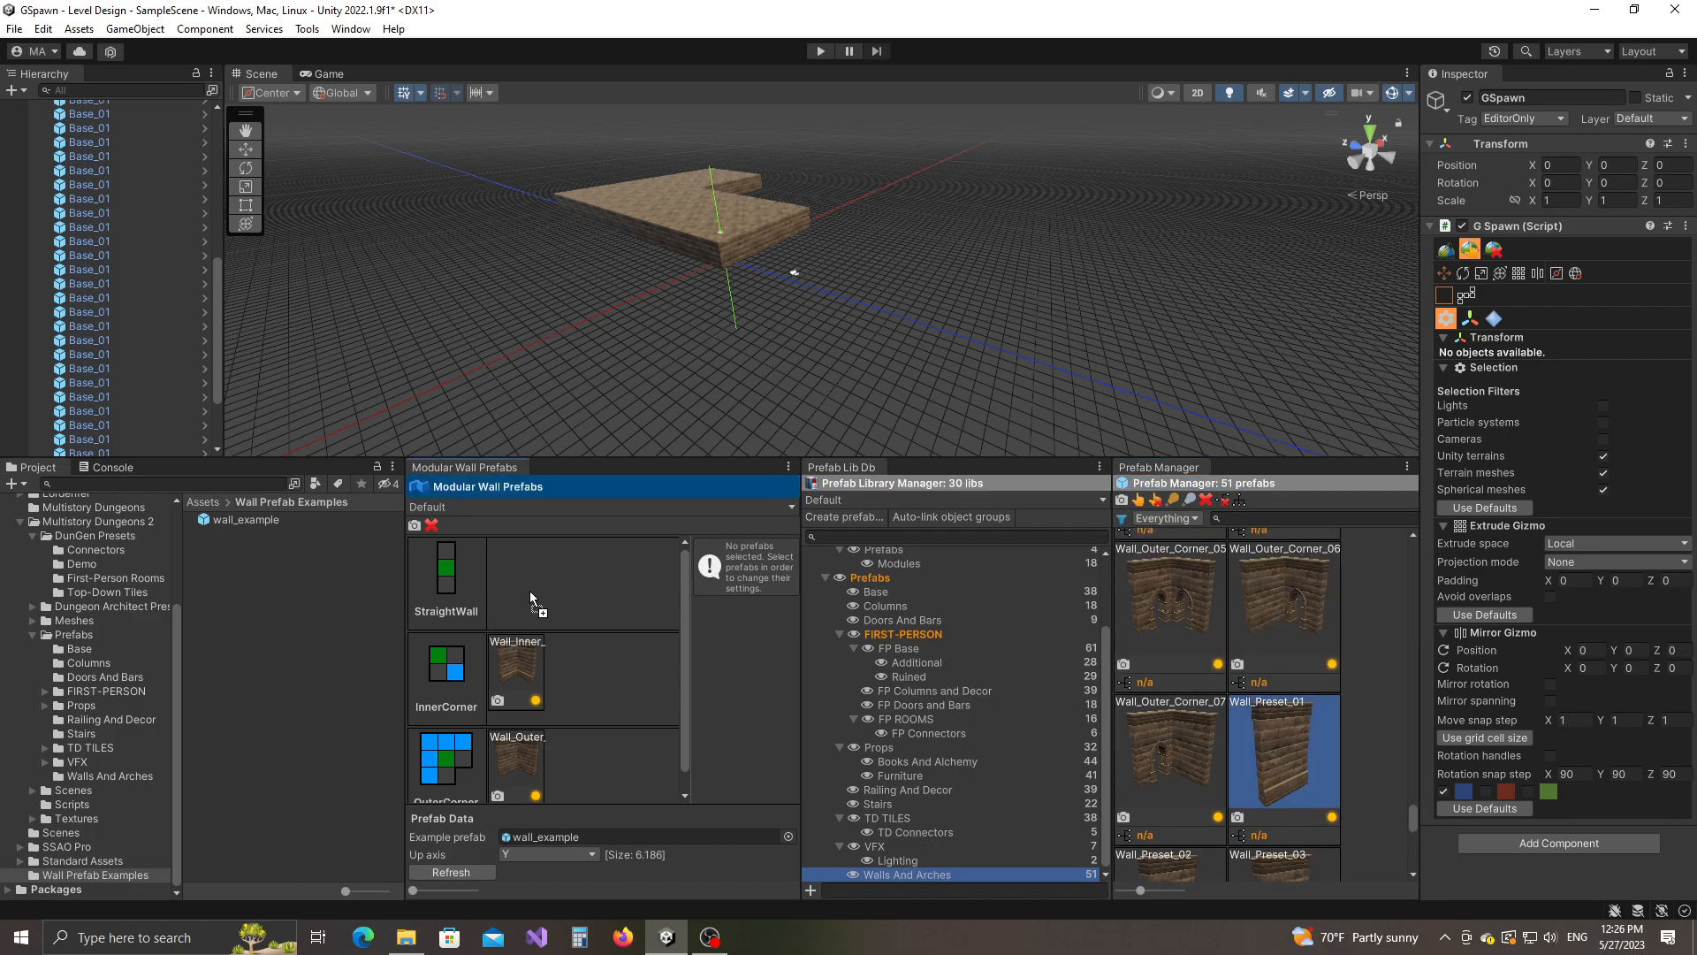
Switch GSpawn to modular wall spawning with the Default modular wall prefab profile.
{"action": "left_click_drag", "start_coordinate": [729, 459], "coordinate": [730, 630]}
{"action": "scroll", "coordinate": [820, 449], "scroll_direction": "up", "scroll_amount": 3}
{"action": "right_click_drag", "start_coordinate": [1043, 426], "coordinate": [879, 386]}
{"action": "key", "text": "w"}
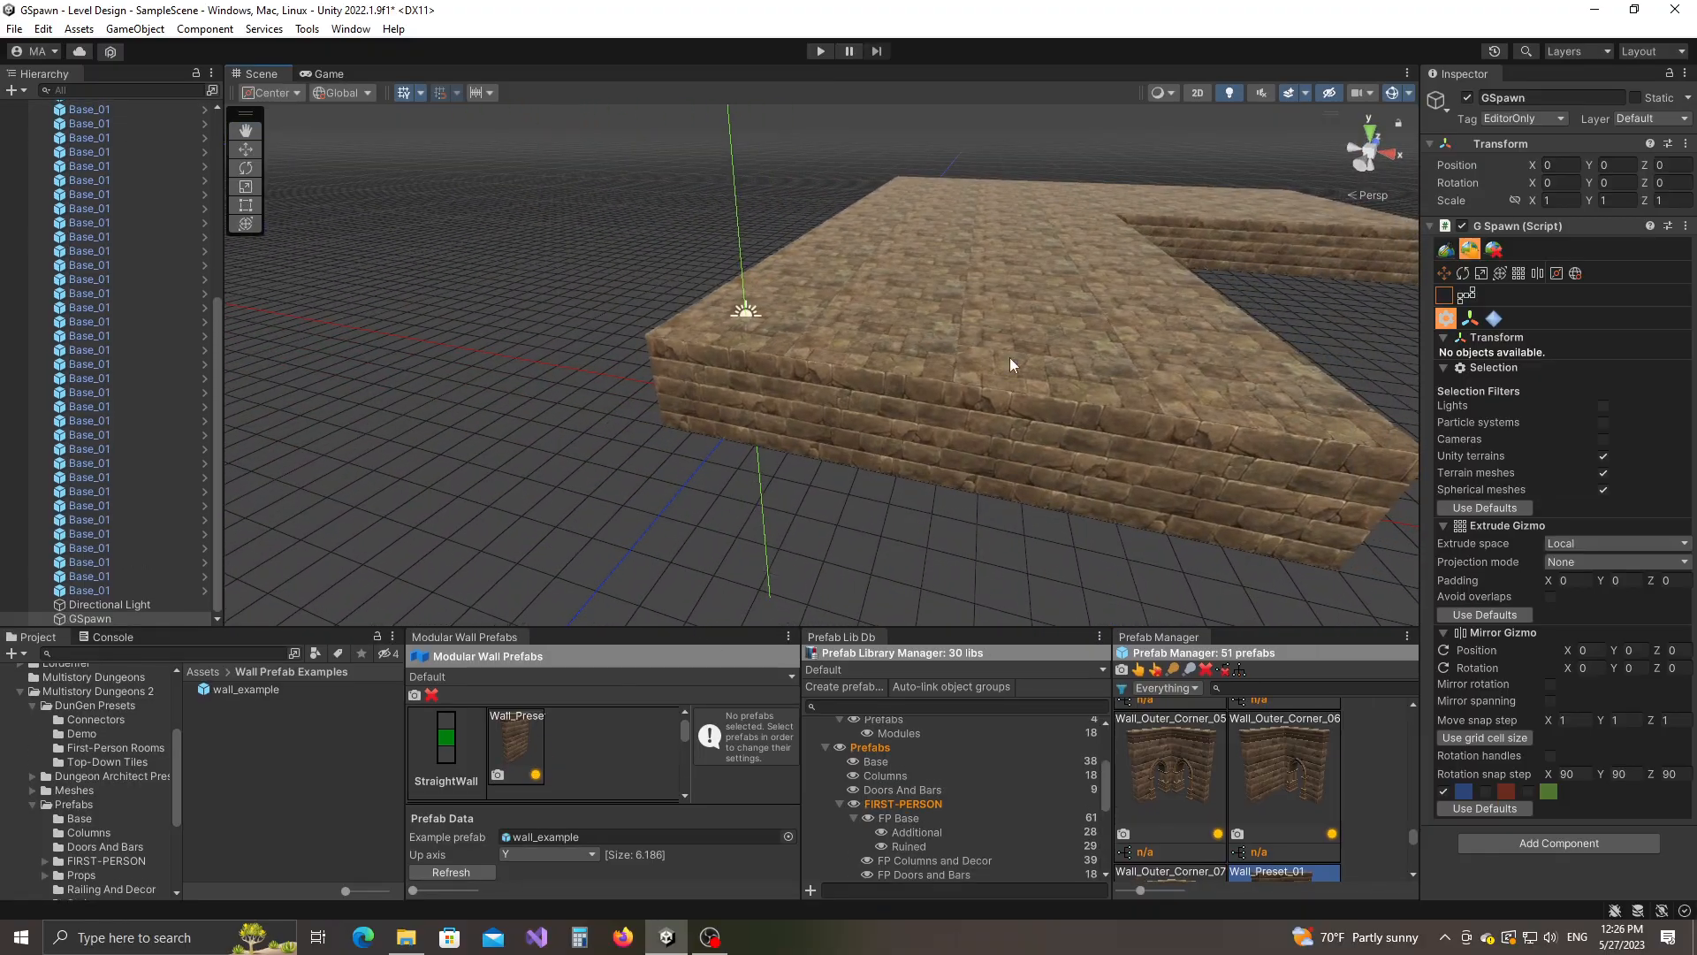
{"action": "left_click", "coordinate": [1445, 252]}
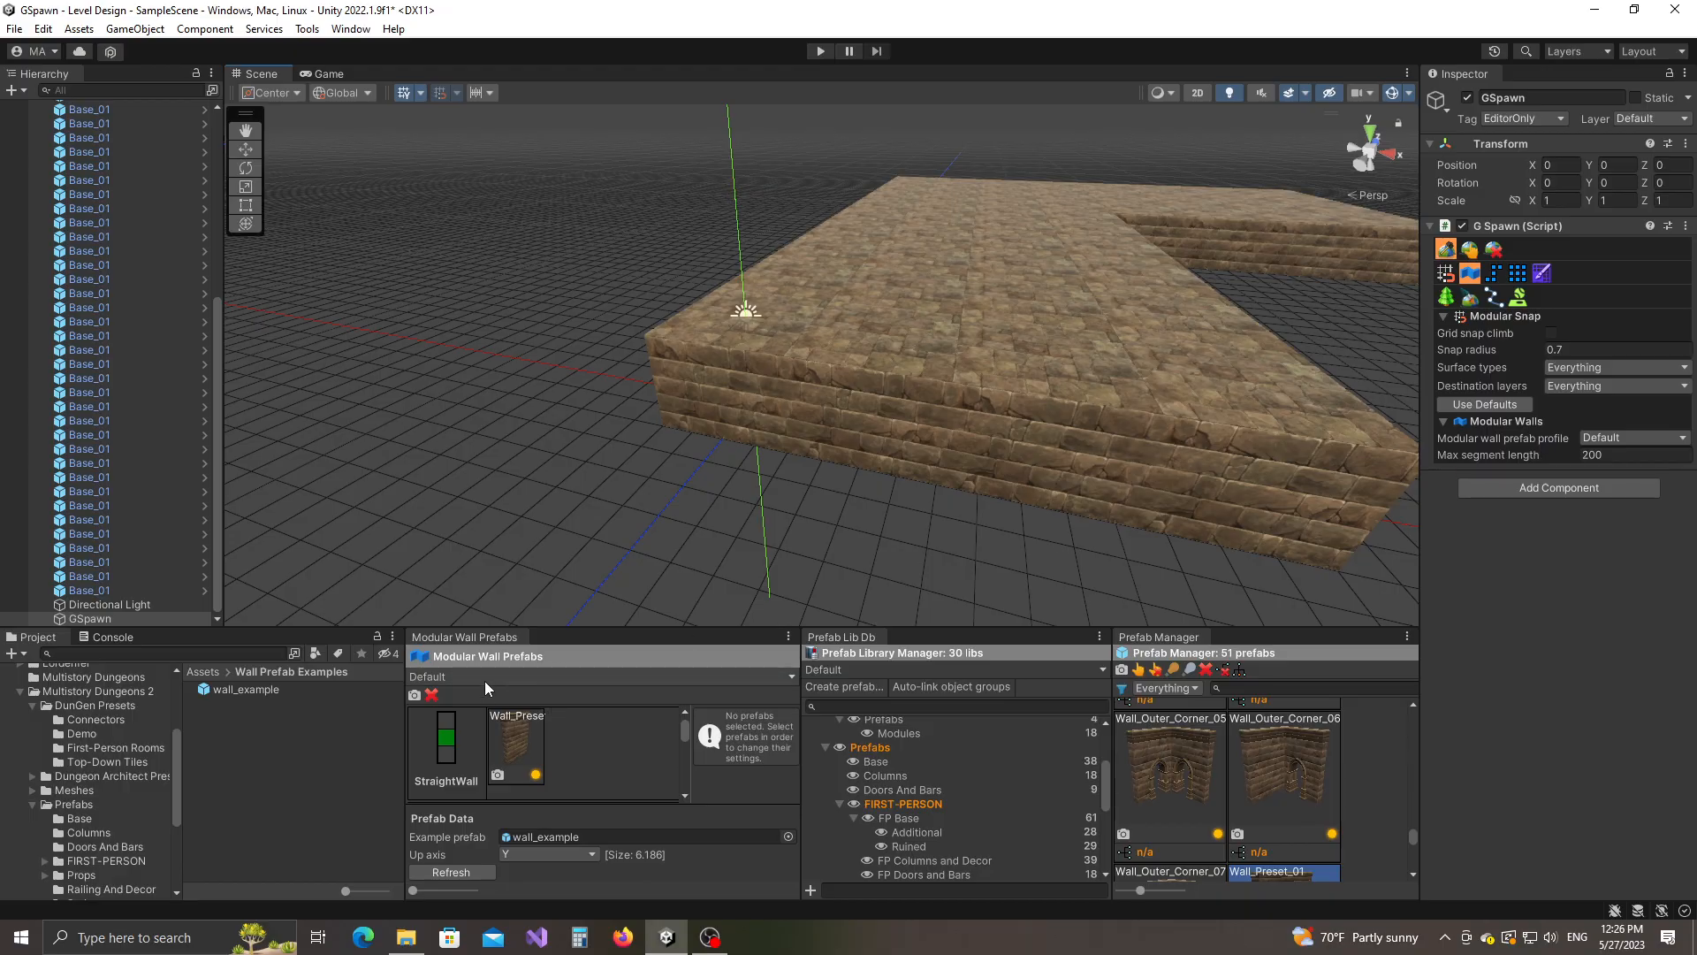
{"action": "left_click_drag", "start_coordinate": [579, 628], "coordinate": [579, 607]}
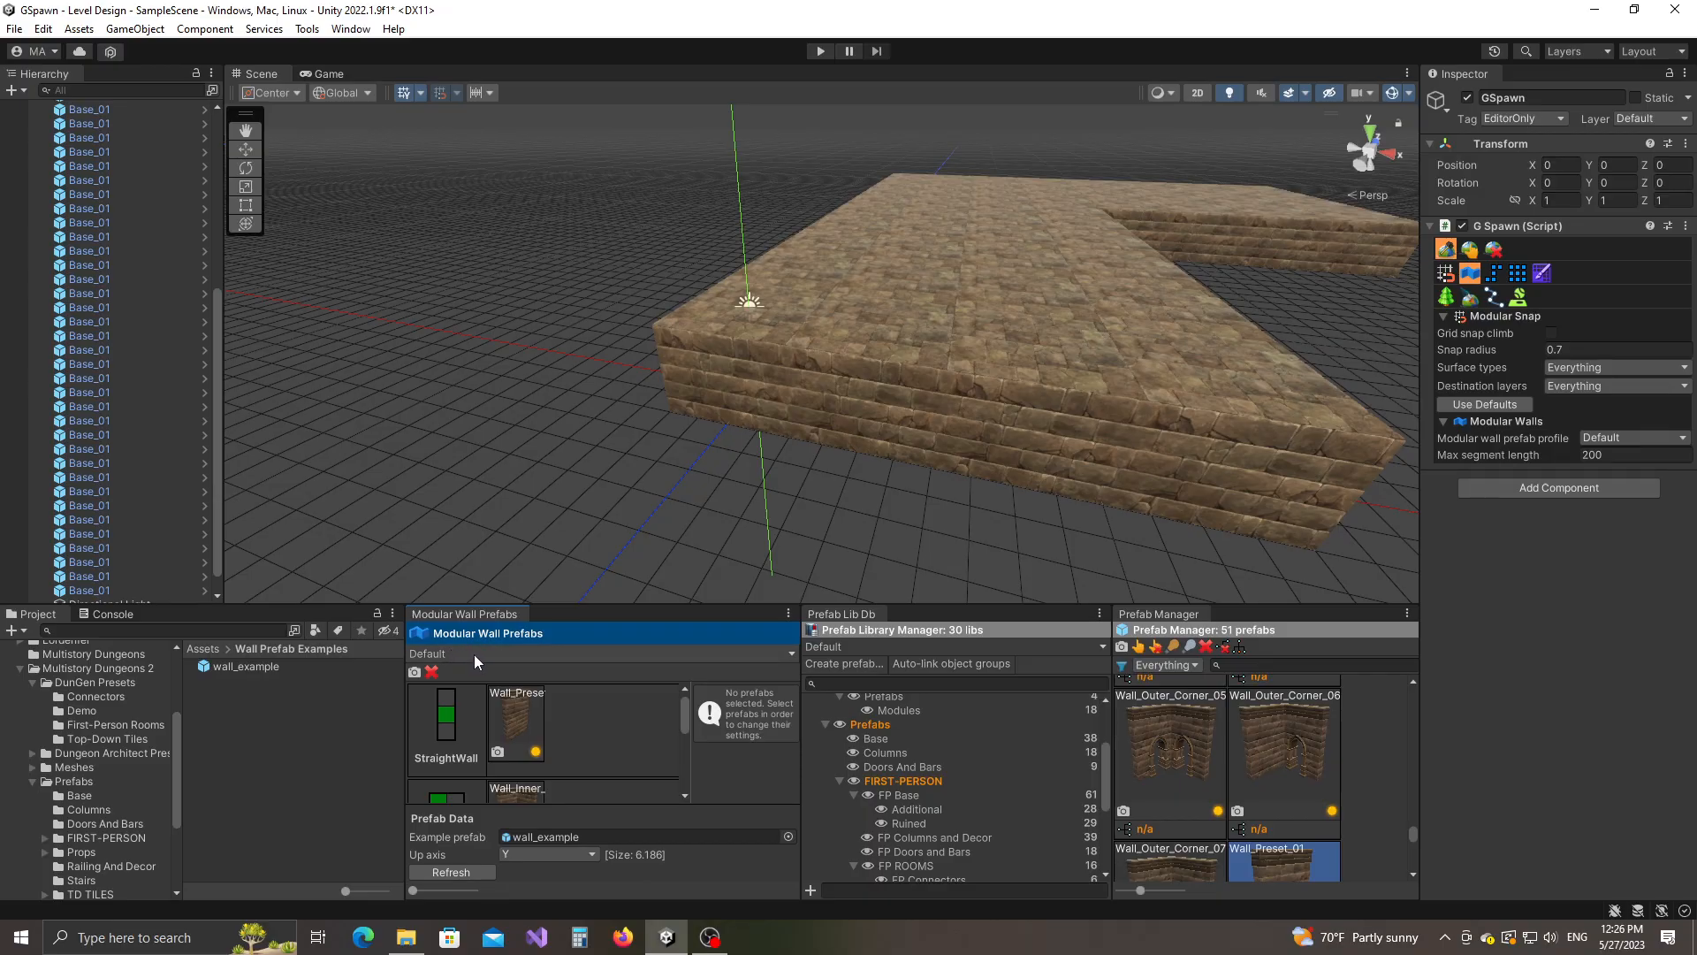
{"action": "left_click", "coordinate": [1622, 437]}
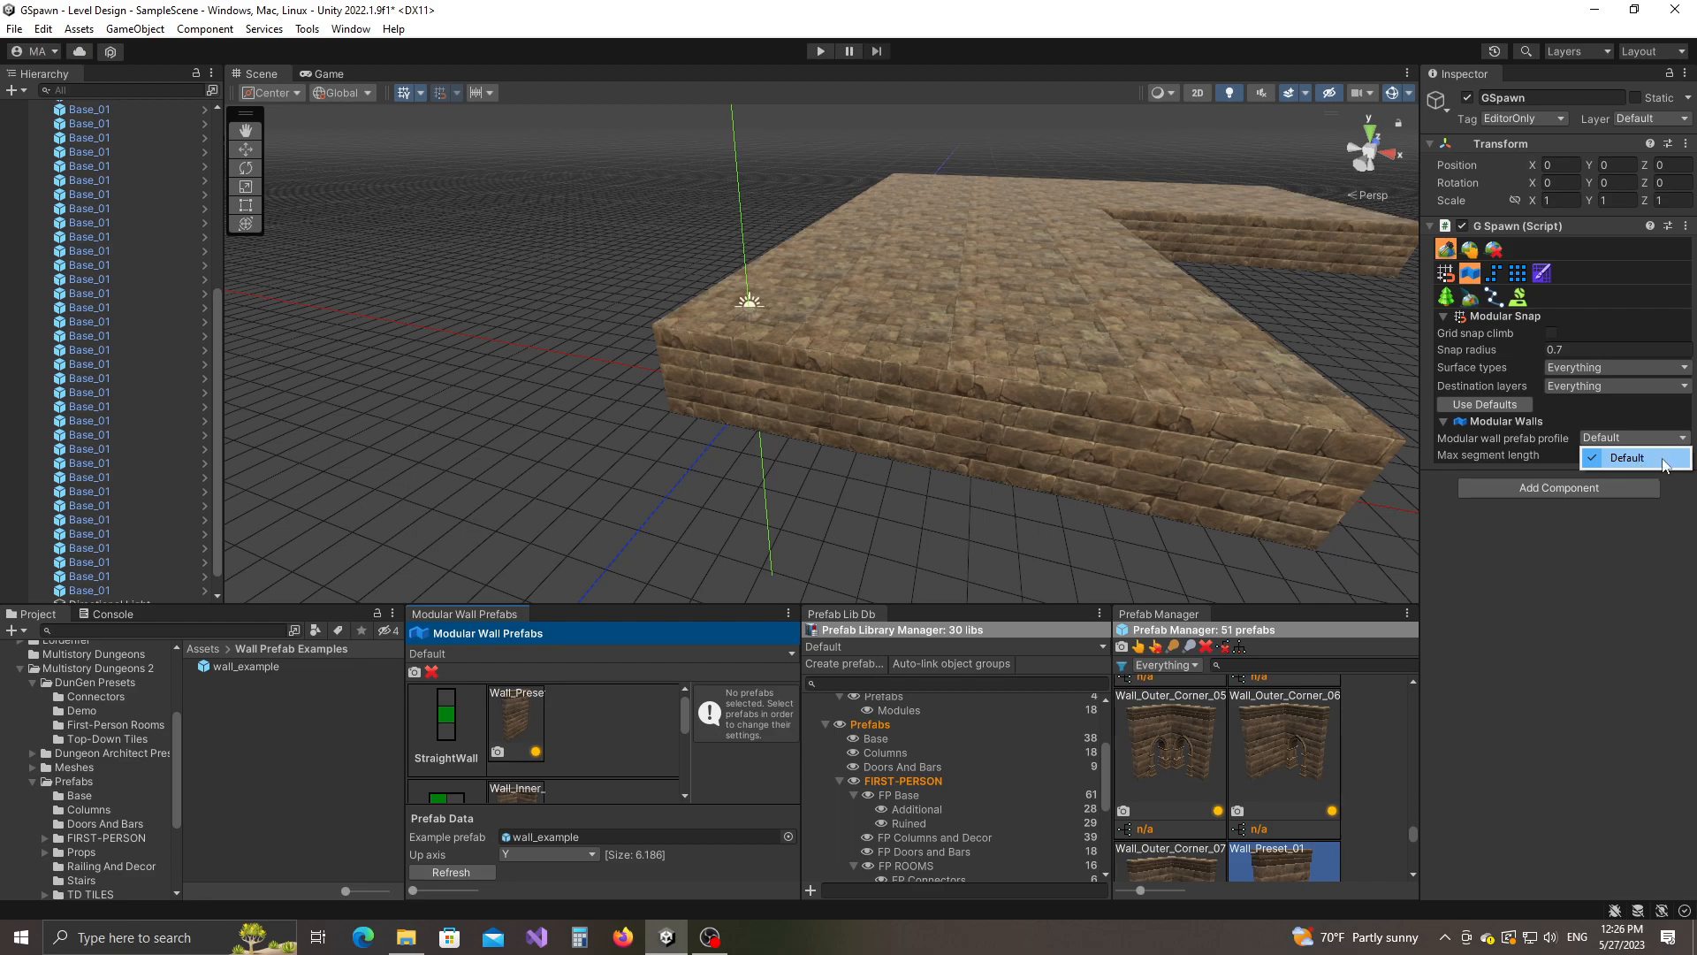
{"action": "left_click", "coordinate": [1651, 460]}
{"action": "scroll", "coordinate": [1056, 436], "scroll_direction": "down", "scroll_amount": 2}
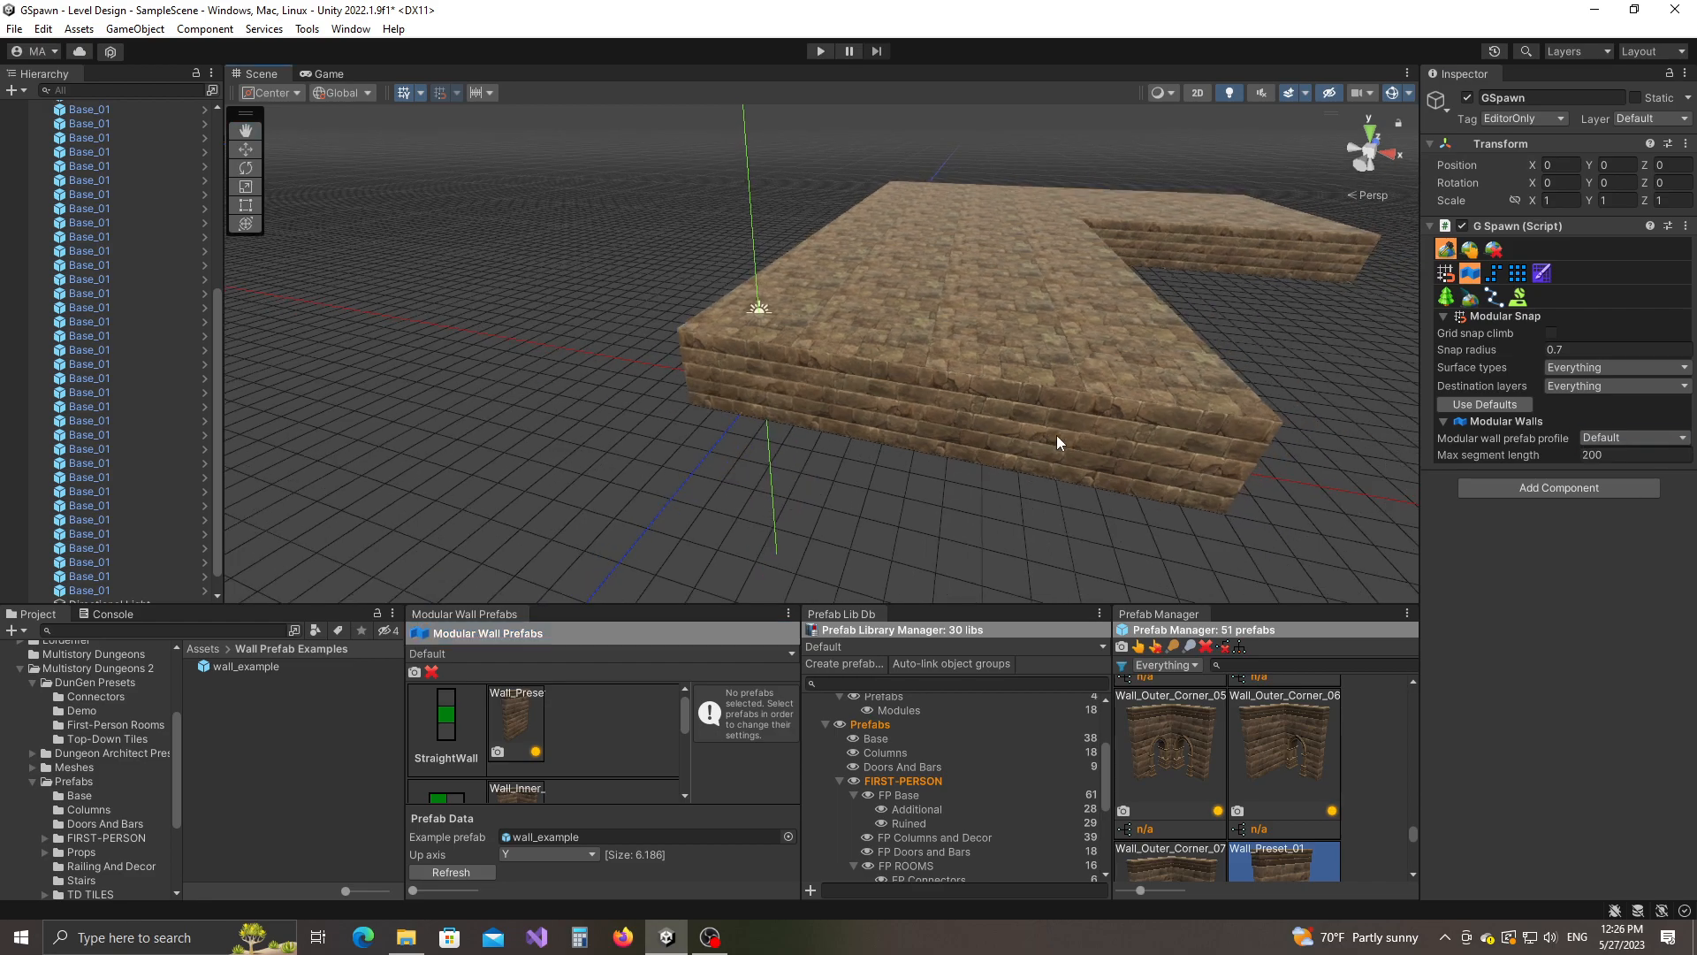
{"action": "scroll", "coordinate": [876, 474], "scroll_direction": "down", "scroll_amount": 3}
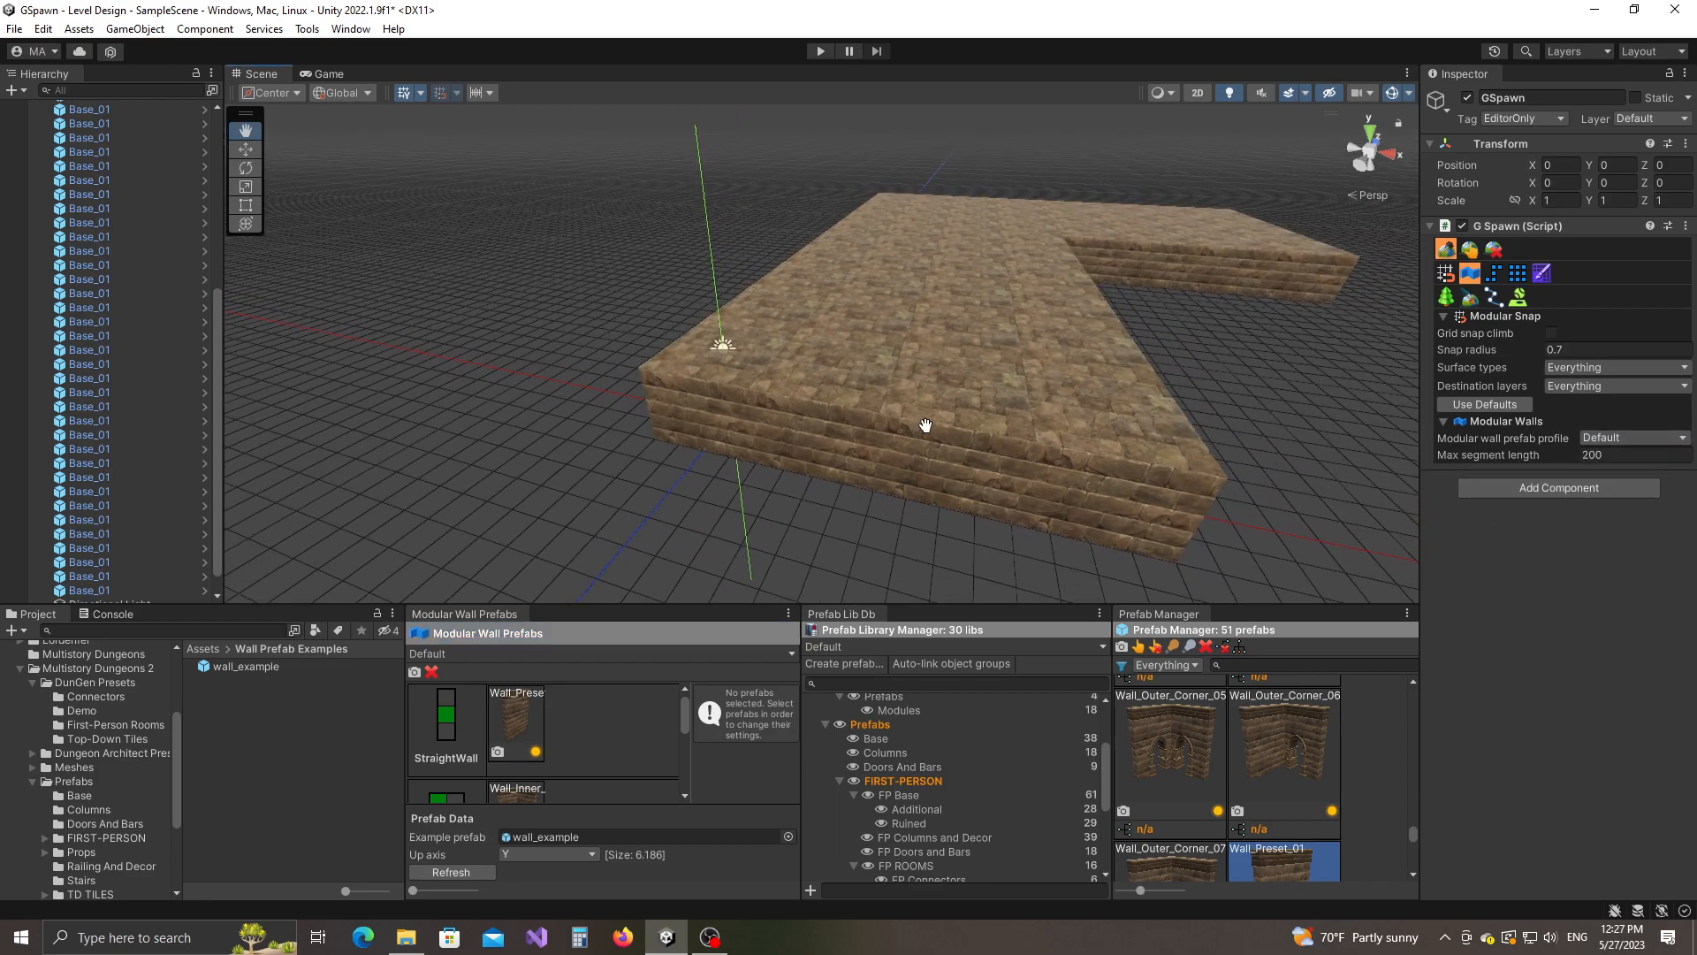
Try shifting the wall preview up and down over the floor, ending at a height of -2.
{"action": "left_click_drag", "start_coordinate": [1009, 602], "coordinate": [1023, 538]}
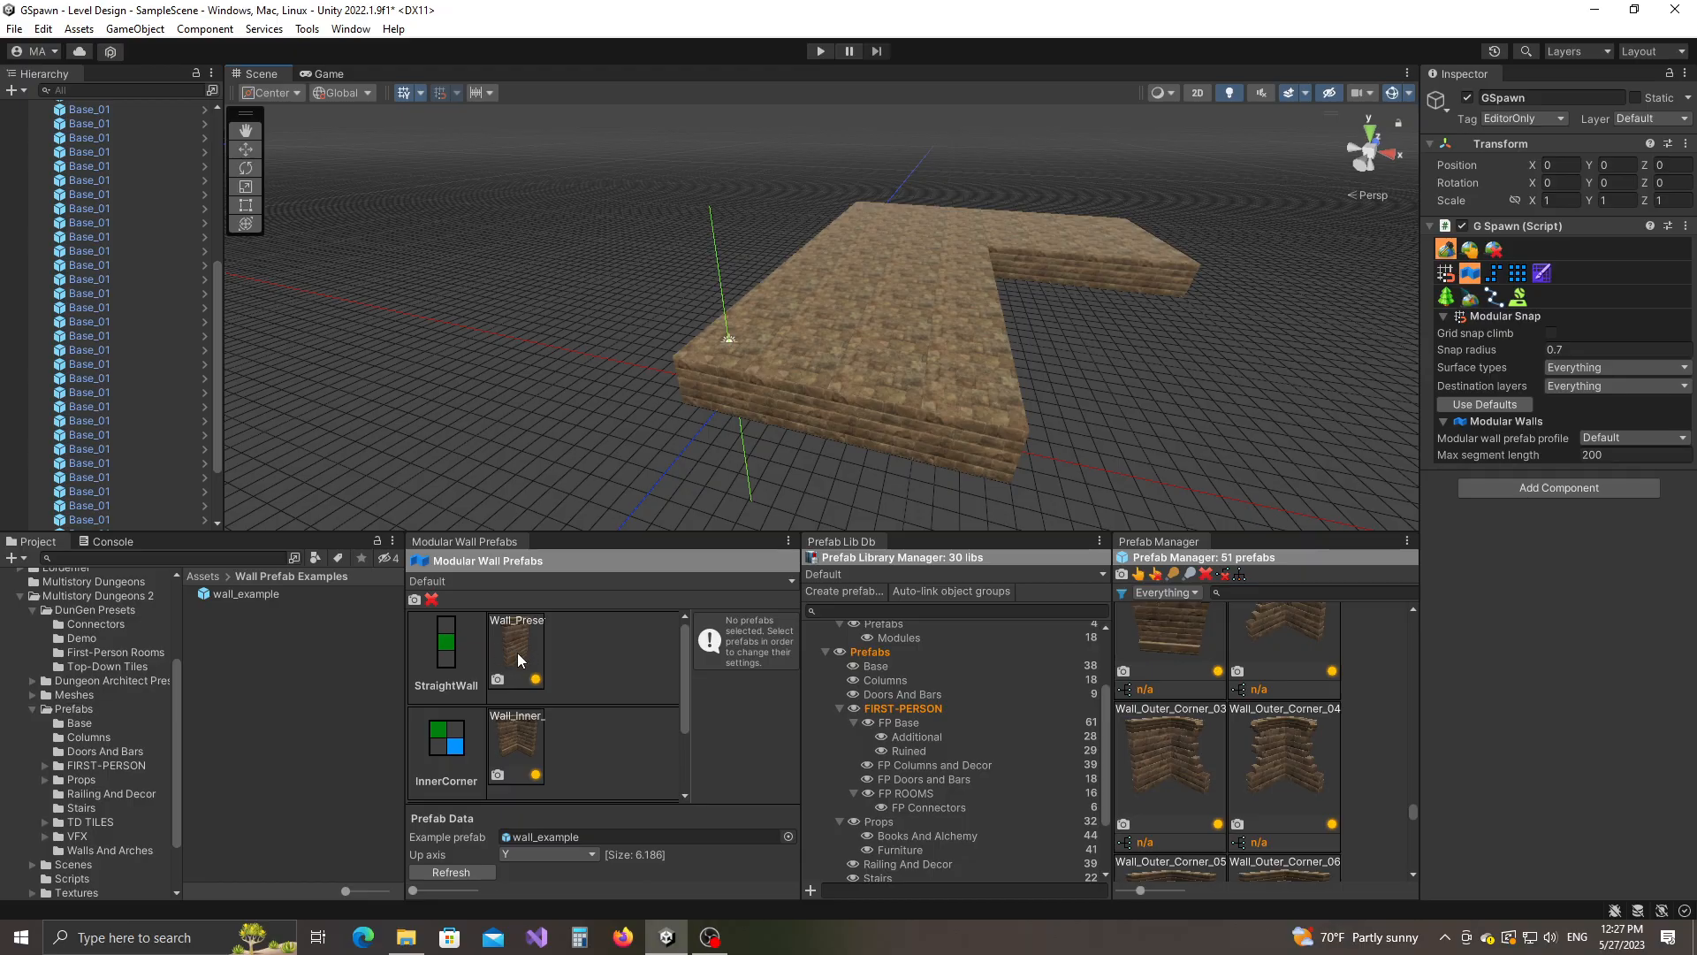
{"action": "left_click", "coordinate": [1167, 740]}
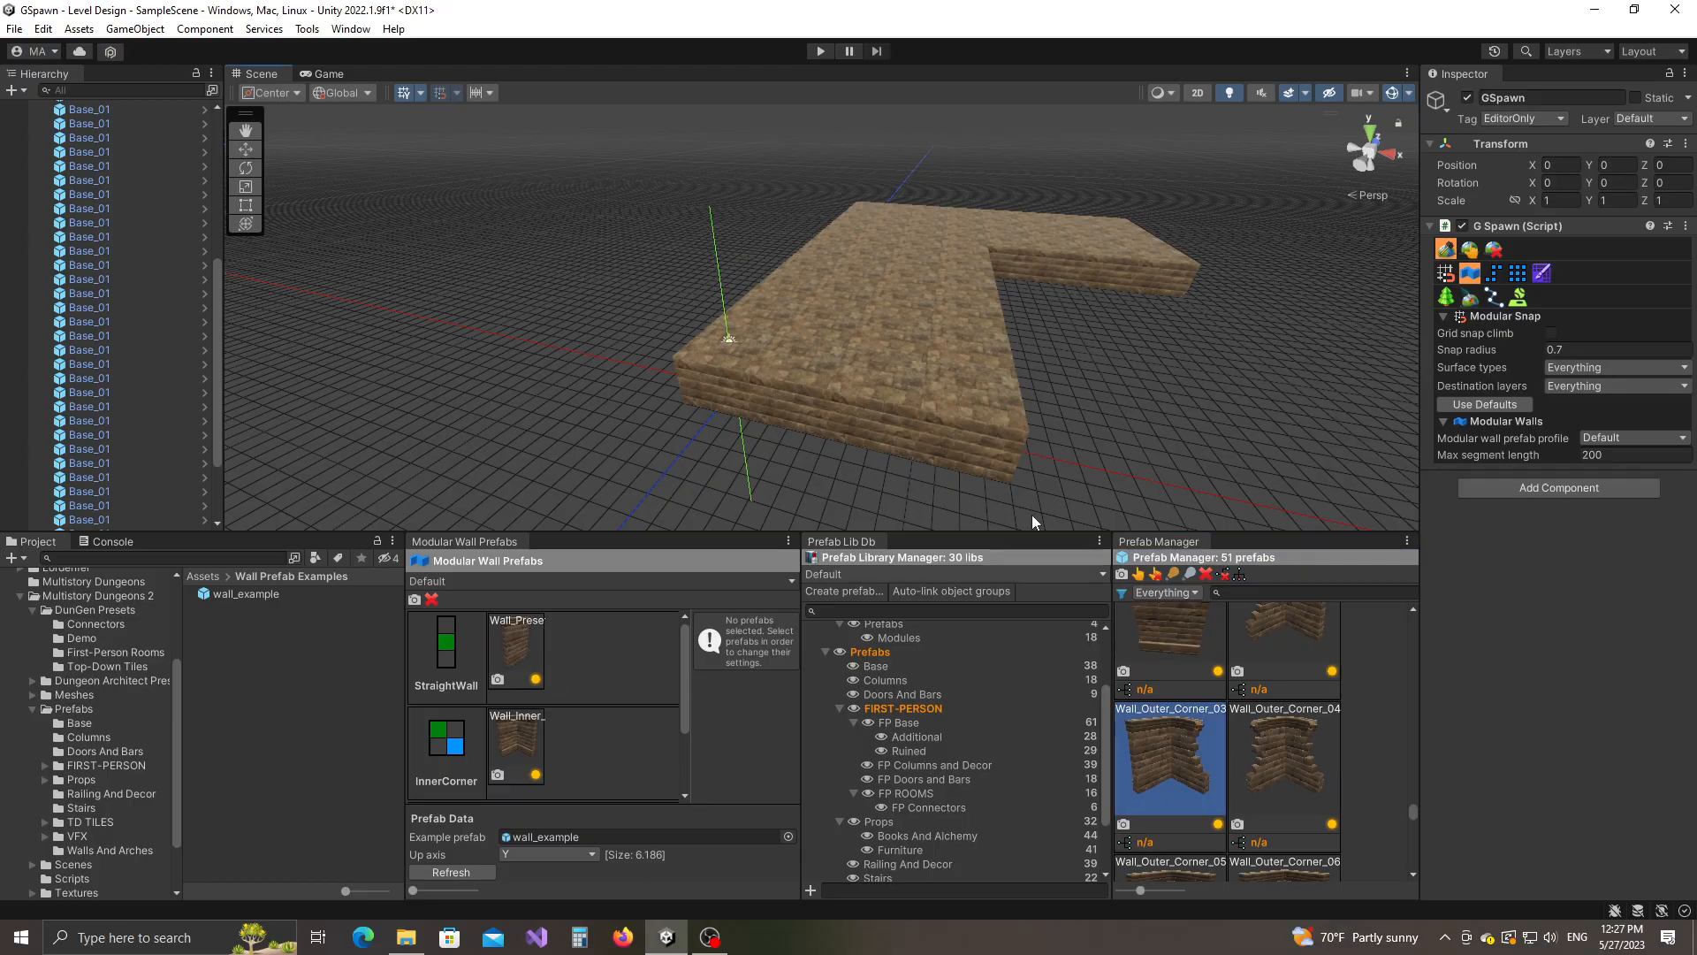
{"action": "scroll", "coordinate": [639, 402], "scroll_direction": "up", "scroll_amount": 2}
{"action": "scroll", "coordinate": [638, 402], "scroll_direction": "up", "scroll_amount": 3}
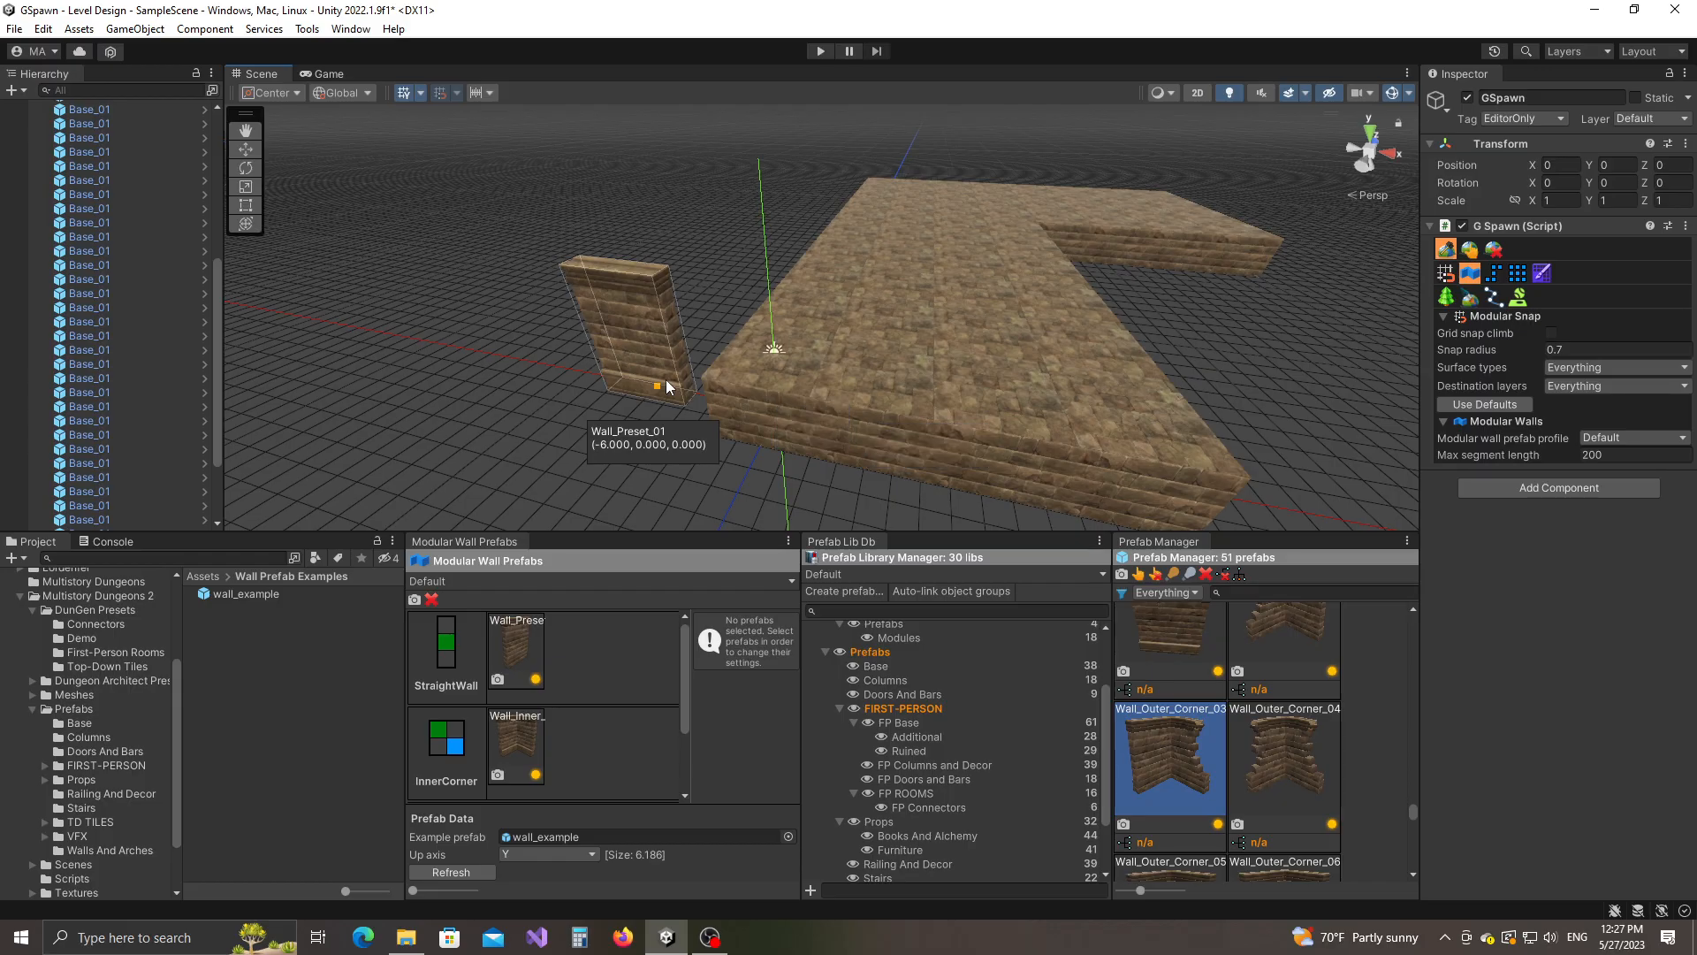
{"action": "middle_click_drag", "start_coordinate": [921, 399], "coordinate": [860, 358]}
{"action": "right_click_drag", "start_coordinate": [860, 358], "coordinate": [767, 341]}
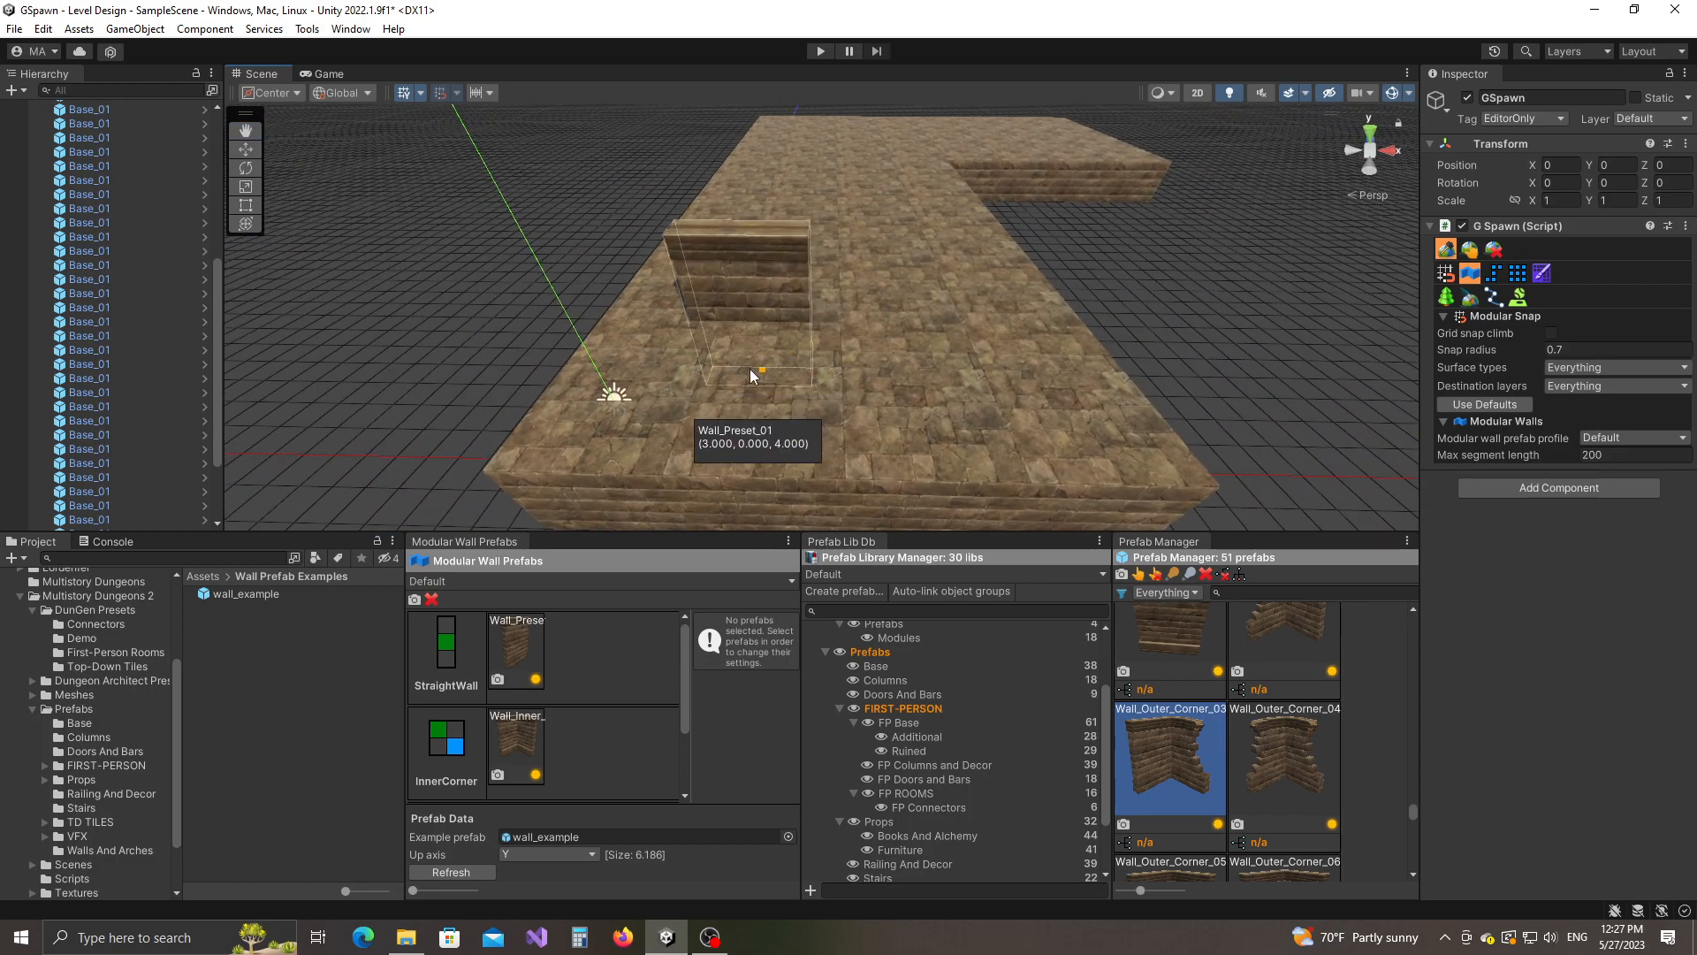
{"action": "key", "text": "q"}
{"action": "key", "text": "q"}
{"action": "key", "text": "q"}
{"action": "key", "text": "e"}
{"action": "key", "text": "e"}
{"action": "key", "text": "e"}
{"action": "key", "text": "e"}
{"action": "key", "text": "e"}
{"action": "key", "text": "e"}
{"action": "key", "text": "q"}
{"action": "key", "text": "q"}
{"action": "key", "text": "q"}
{"action": "key", "text": "q"}
{"action": "key", "text": "q"}
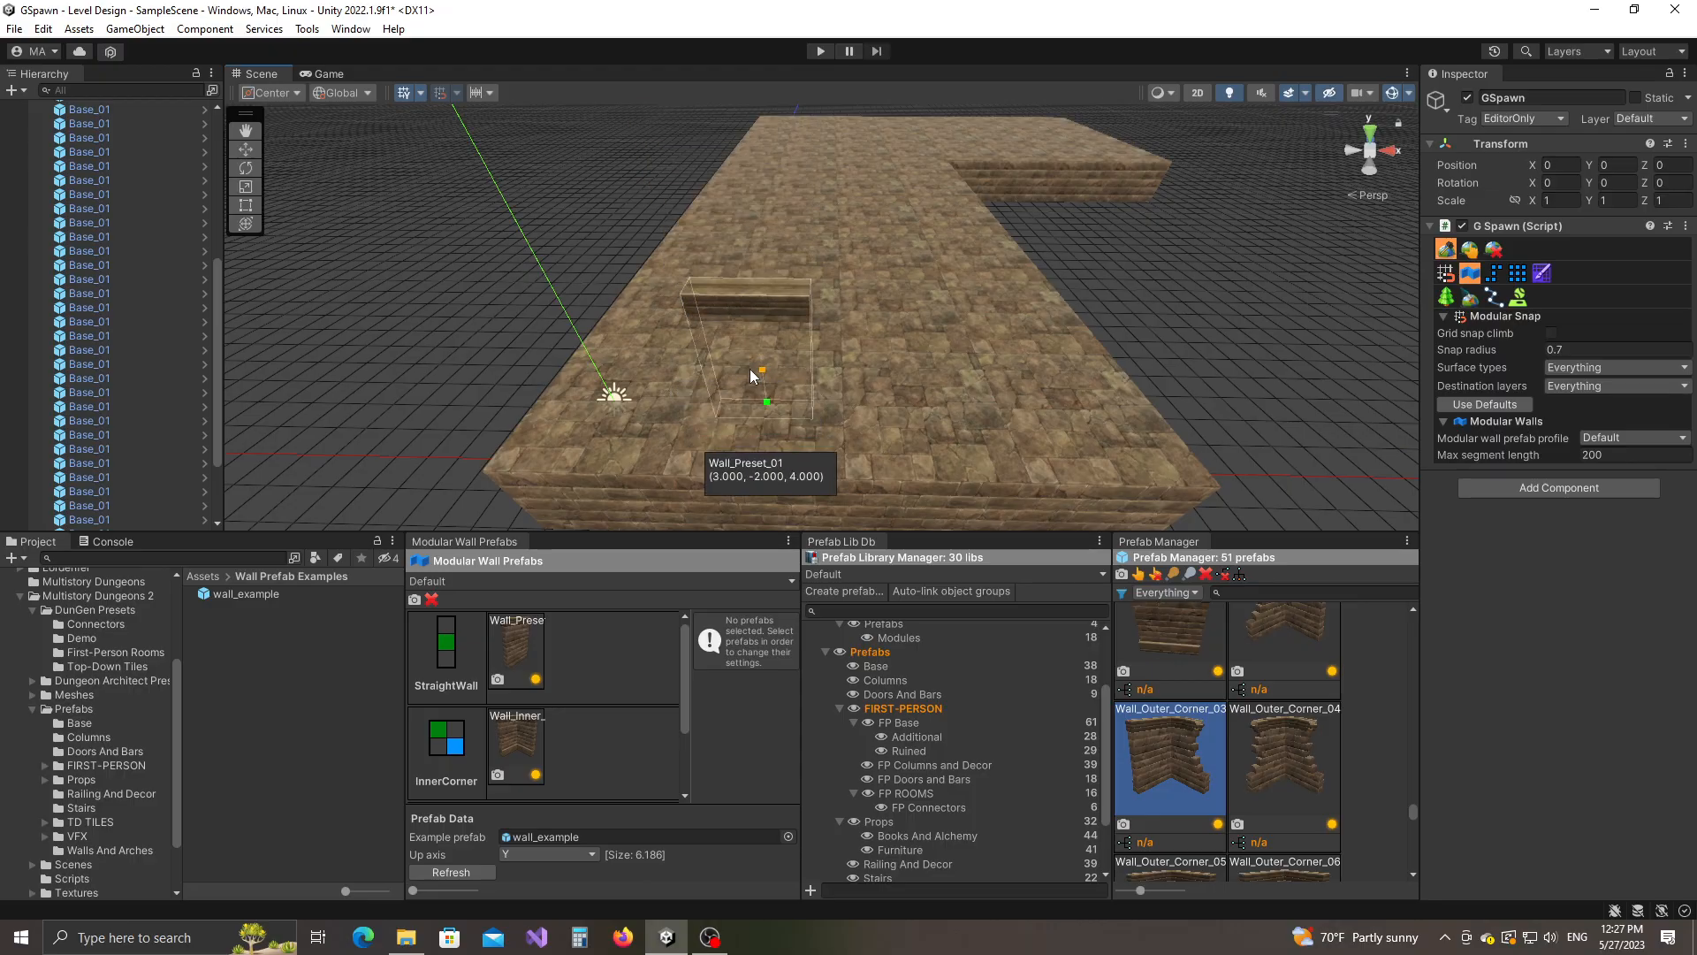
Raise the wall preview to a height of 3 so it stands on top of the floor.
{"action": "scroll", "coordinate": [749, 368], "scroll_direction": "up", "scroll_amount": 6, "text": "ctrl"}
{"action": "scroll", "coordinate": [750, 368], "scroll_direction": "down", "scroll_amount": 6, "text": "ctrl"}
{"action": "scroll", "coordinate": [750, 368], "scroll_direction": "up", "scroll_amount": 5, "text": "ctrl"}
{"action": "scroll", "coordinate": [750, 369], "scroll_direction": "down", "scroll_amount": 2, "text": "ctrl"}
{"action": "scroll", "coordinate": [750, 369], "scroll_direction": "up", "scroll_amount": 2, "text": "ctrl"}
{"action": "scroll", "coordinate": [750, 368], "scroll_direction": "down", "scroll_amount": 1, "text": "ctrl"}
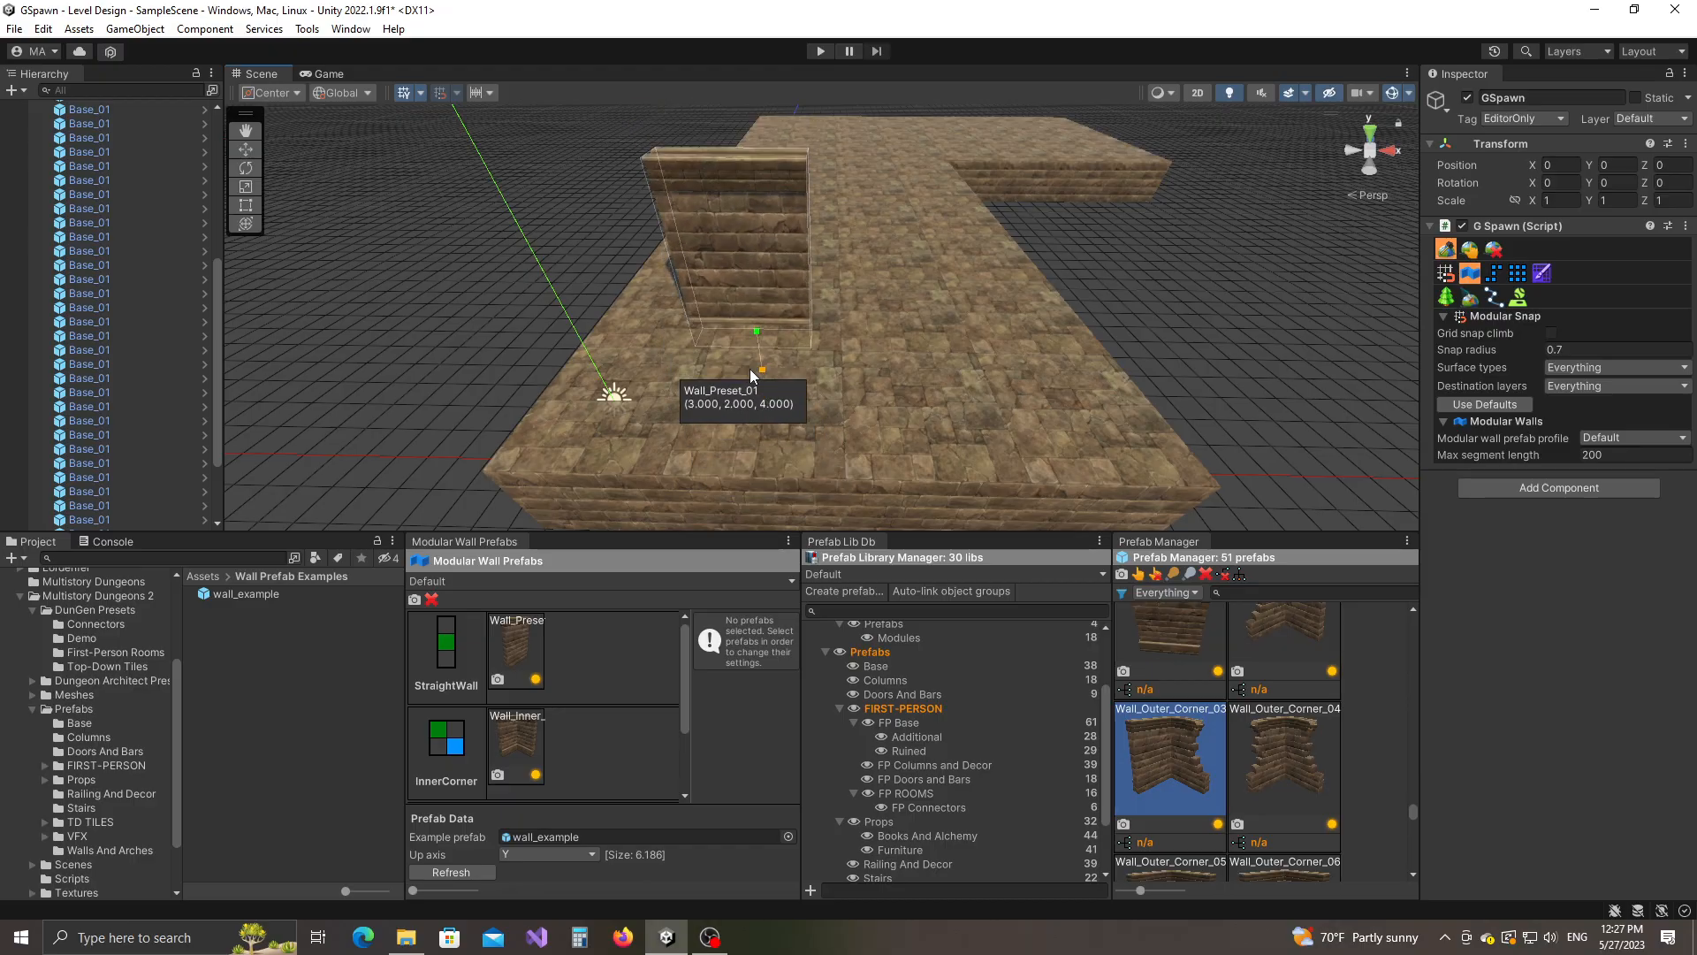
{"action": "scroll", "coordinate": [751, 374], "scroll_direction": "up", "scroll_amount": 1, "text": "ctrl"}
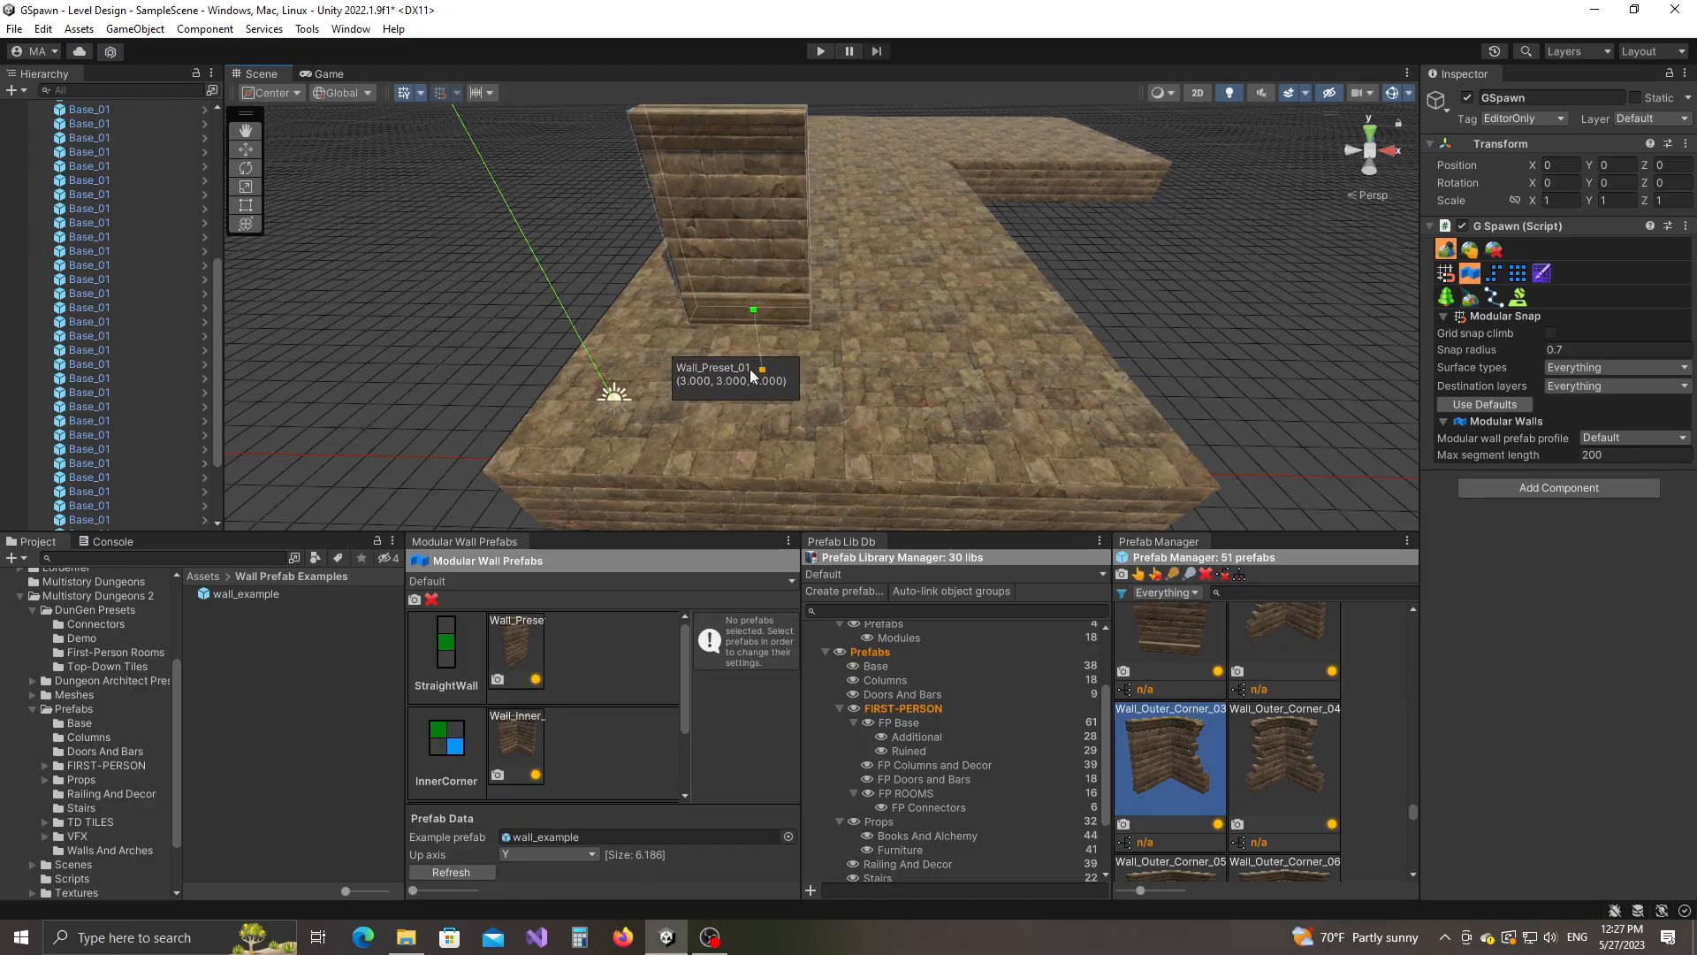
Enable grid snap climb for modular snapping.
{"action": "key", "text": "w"}
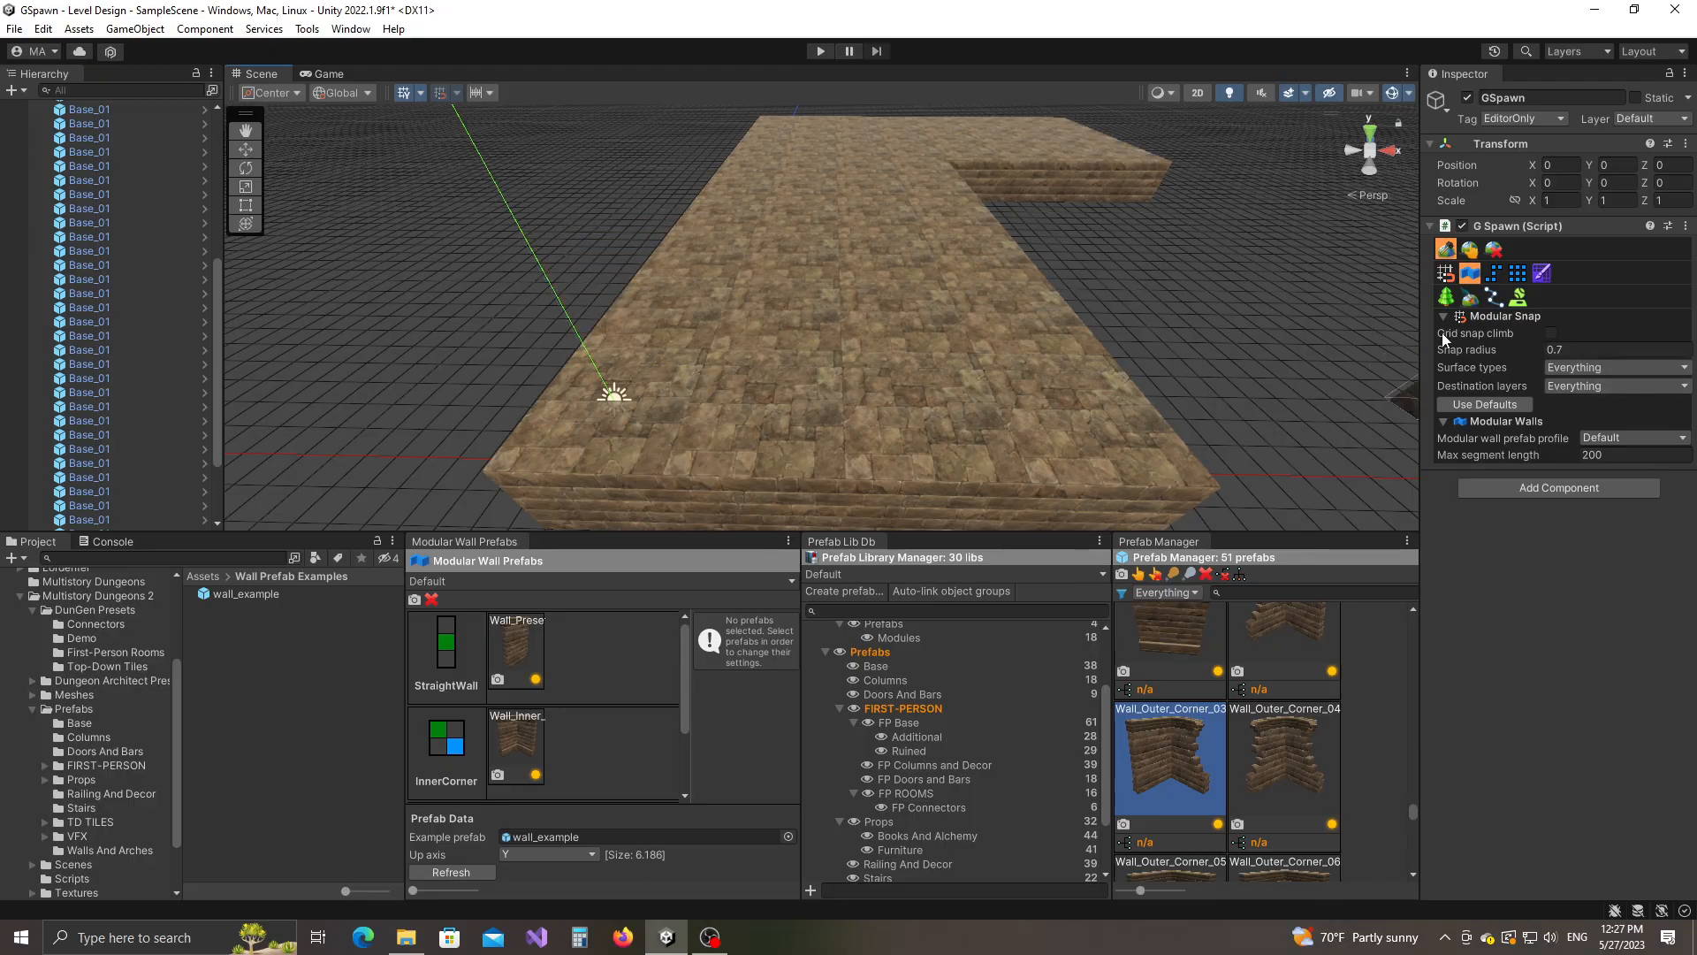
{"action": "mouse_move", "coordinate": [1441, 332]}
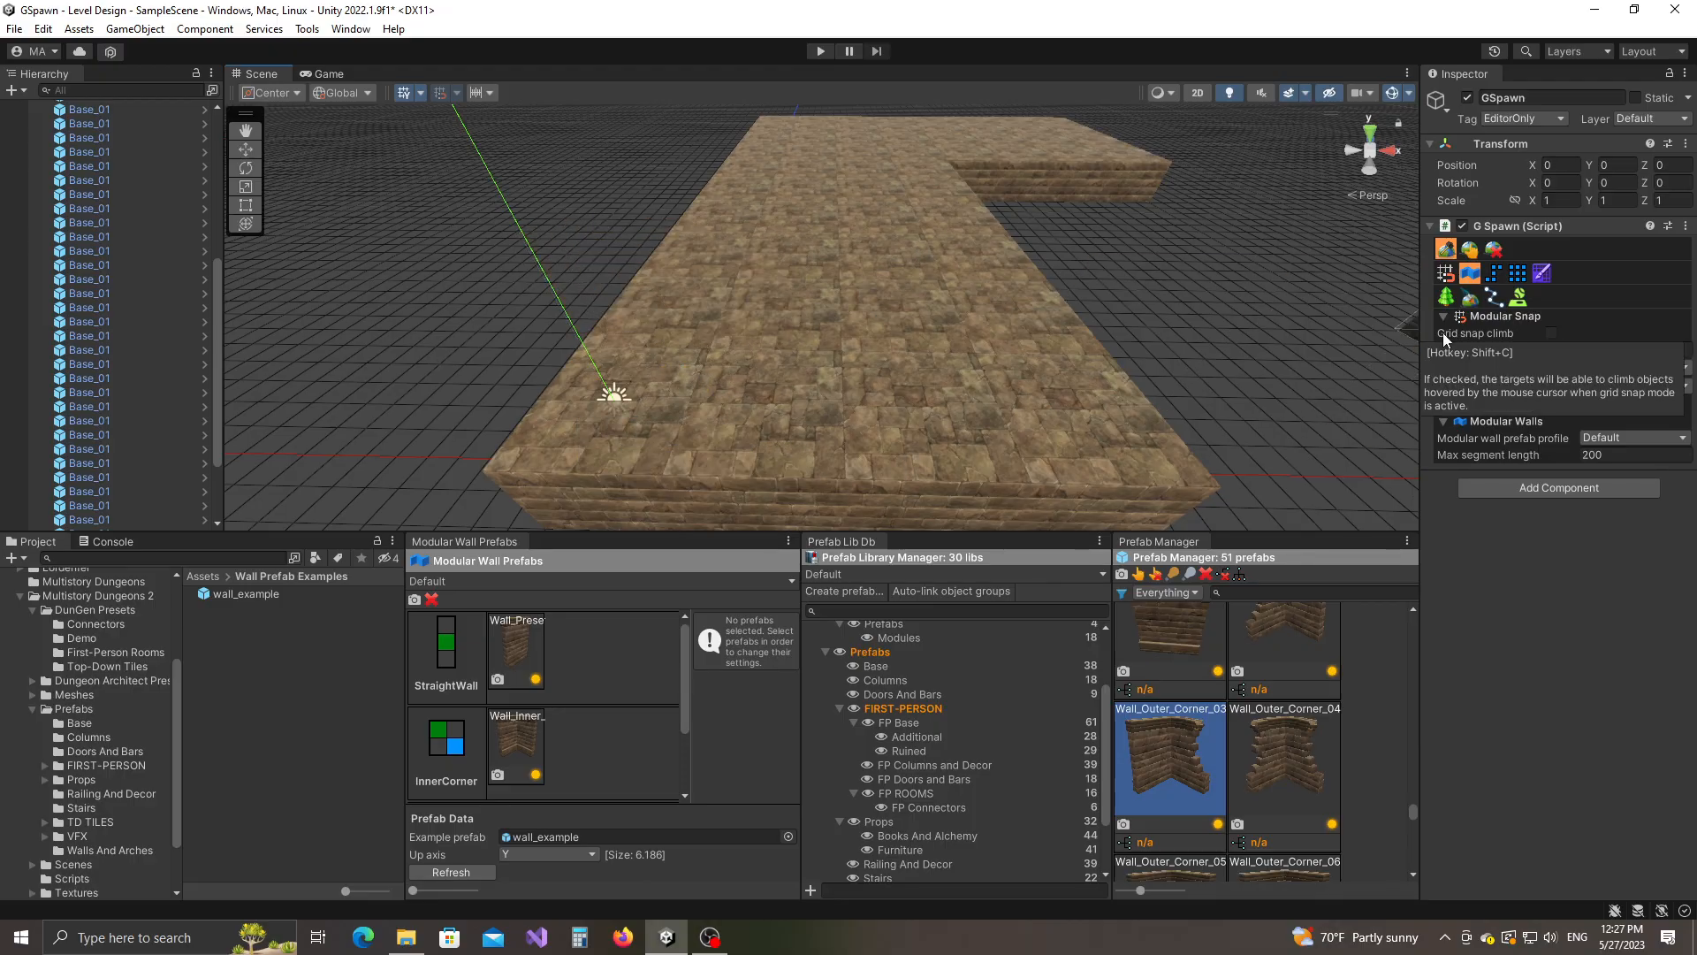
{"action": "left_click", "coordinate": [1553, 333]}
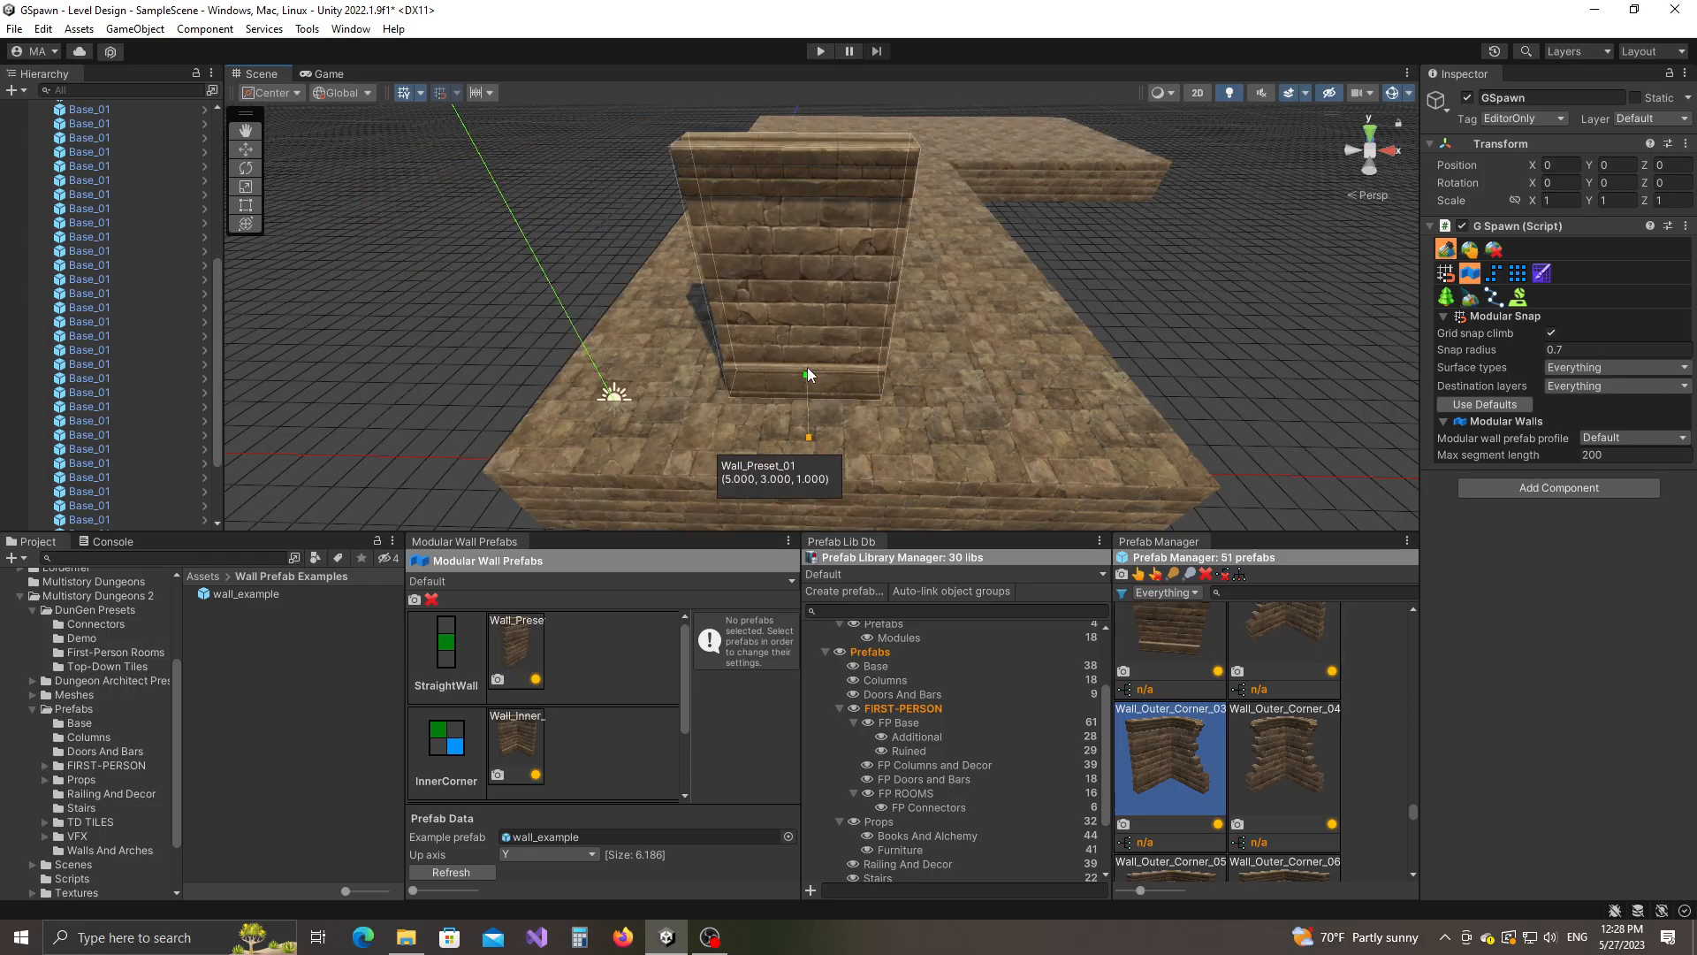
Rotate the wall preview to follow the floor's long side and start the wall run at the near corner, at (-2, 3, 0).
{"action": "right_click_drag", "start_coordinate": [953, 374], "coordinate": [879, 372]}
{"action": "key", "text": "y"}
{"action": "key", "text": "y"}
{"action": "key", "text": "y"}
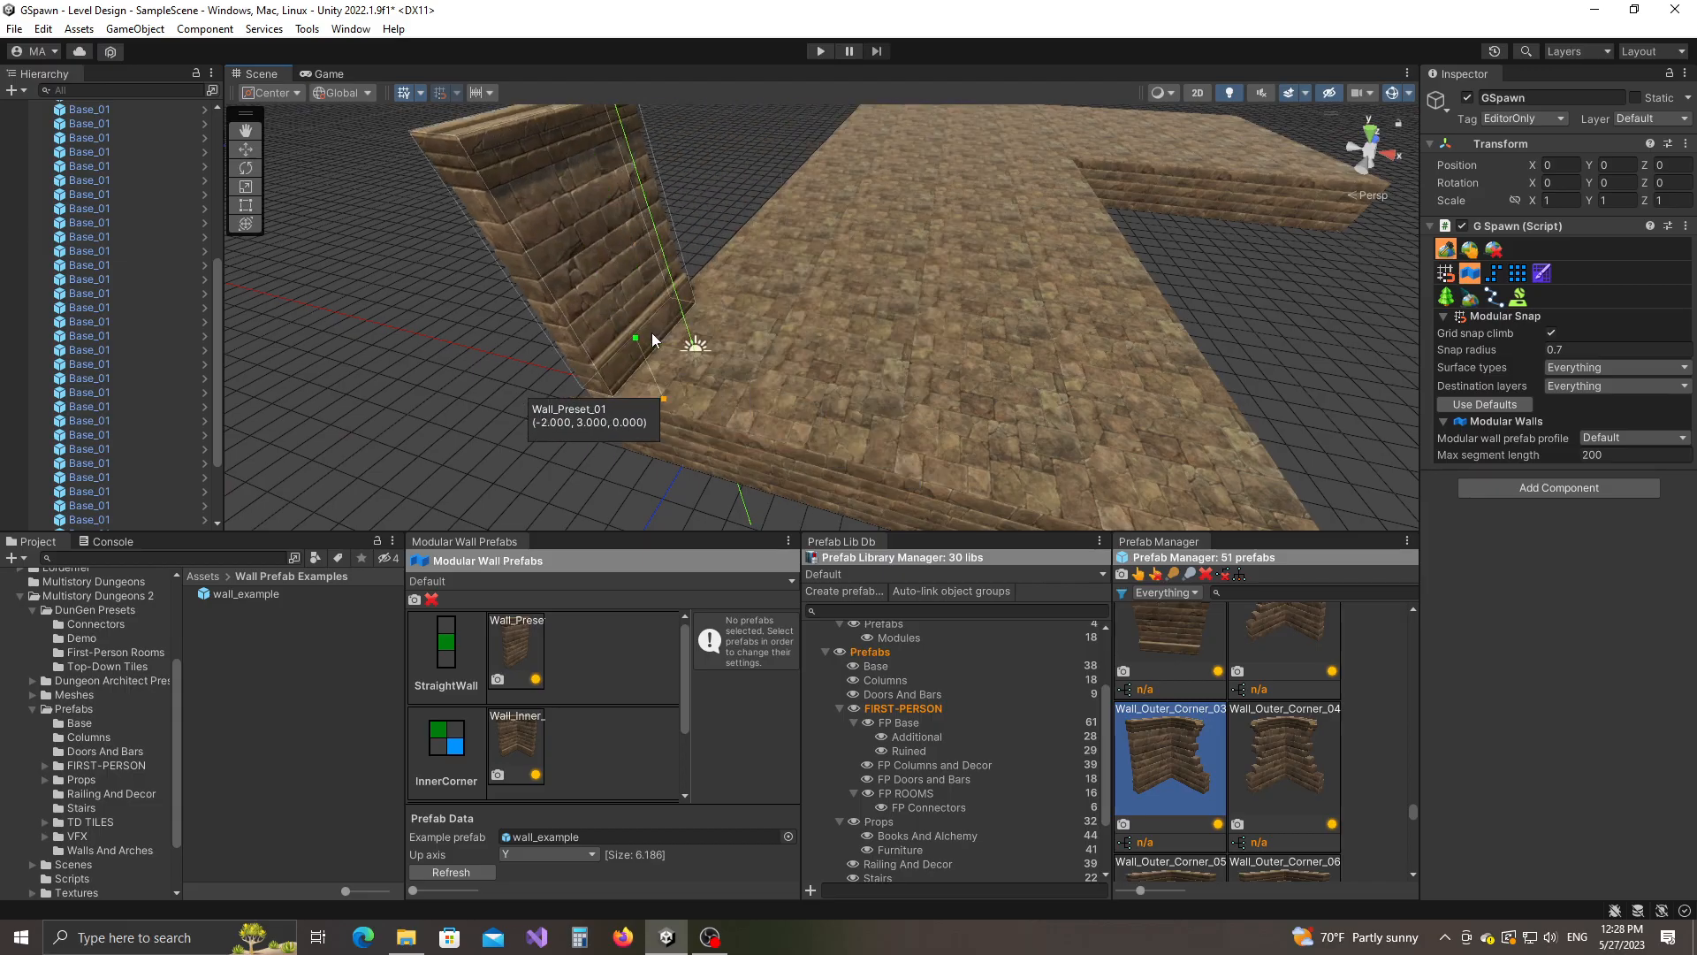
{"action": "left_click", "coordinate": [651, 333]}
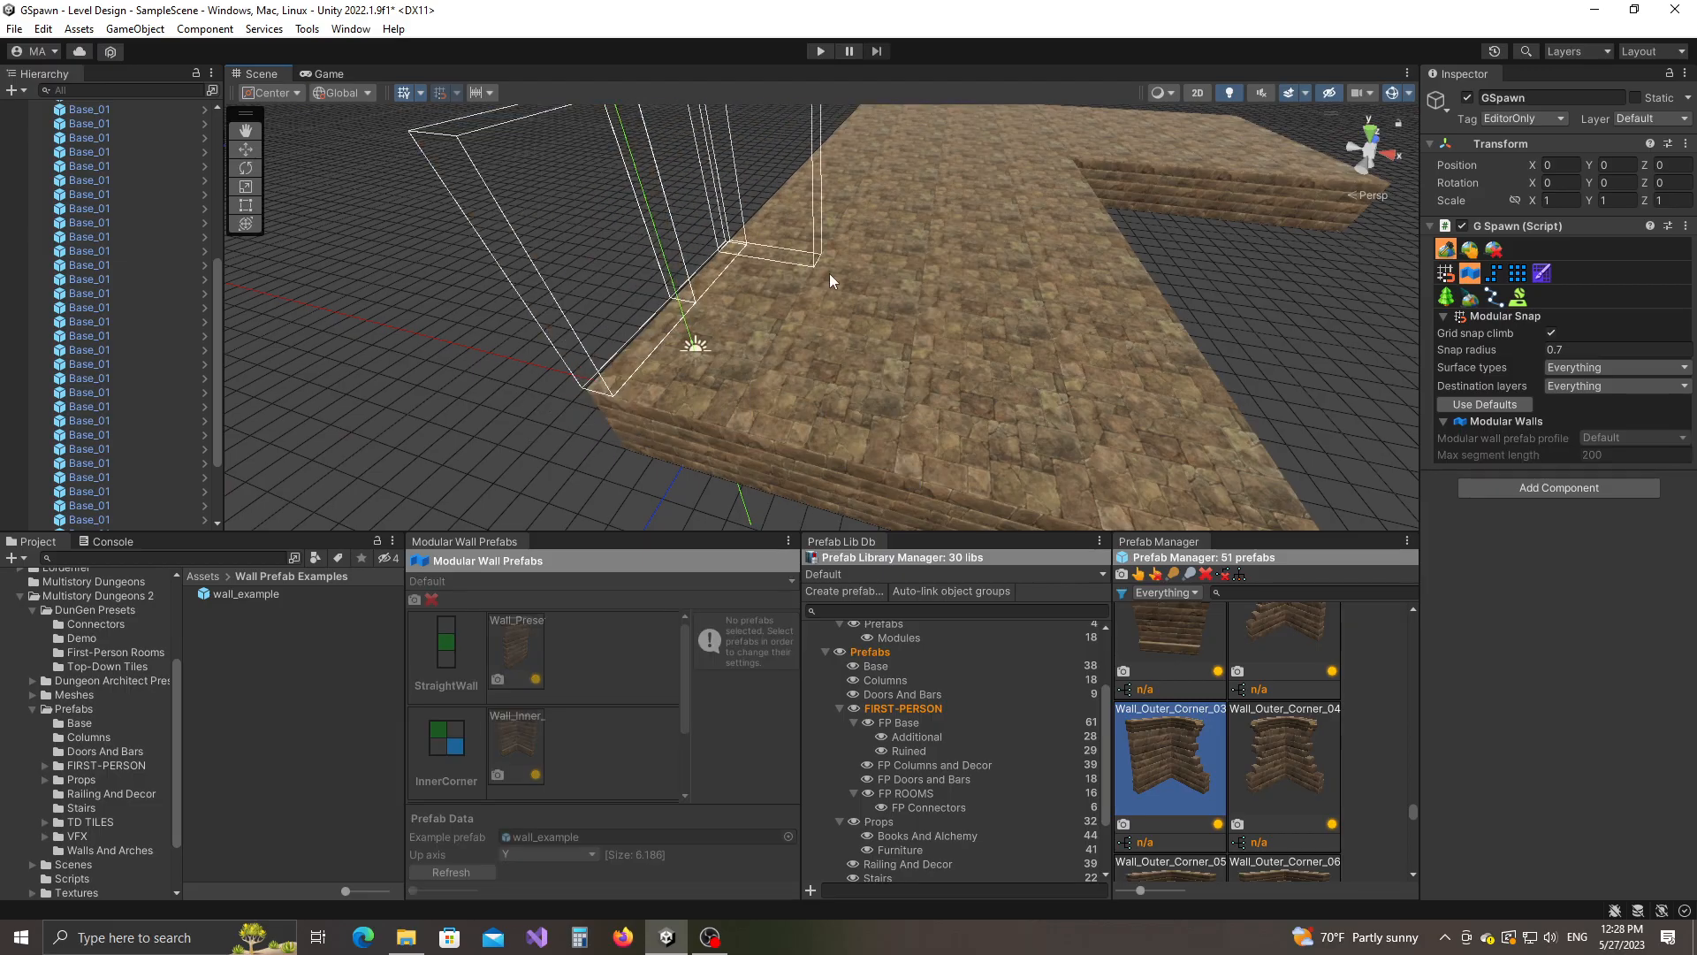
Trace modular walls corner by corner around the entire L-shaped floor, closing the loop at the starting corner.
{"action": "scroll", "coordinate": [827, 276], "scroll_direction": "down", "scroll_amount": 3}
{"action": "middle_click_drag", "start_coordinate": [888, 219], "coordinate": [702, 432]}
{"action": "right_click_drag", "start_coordinate": [702, 431], "coordinate": [770, 412]}
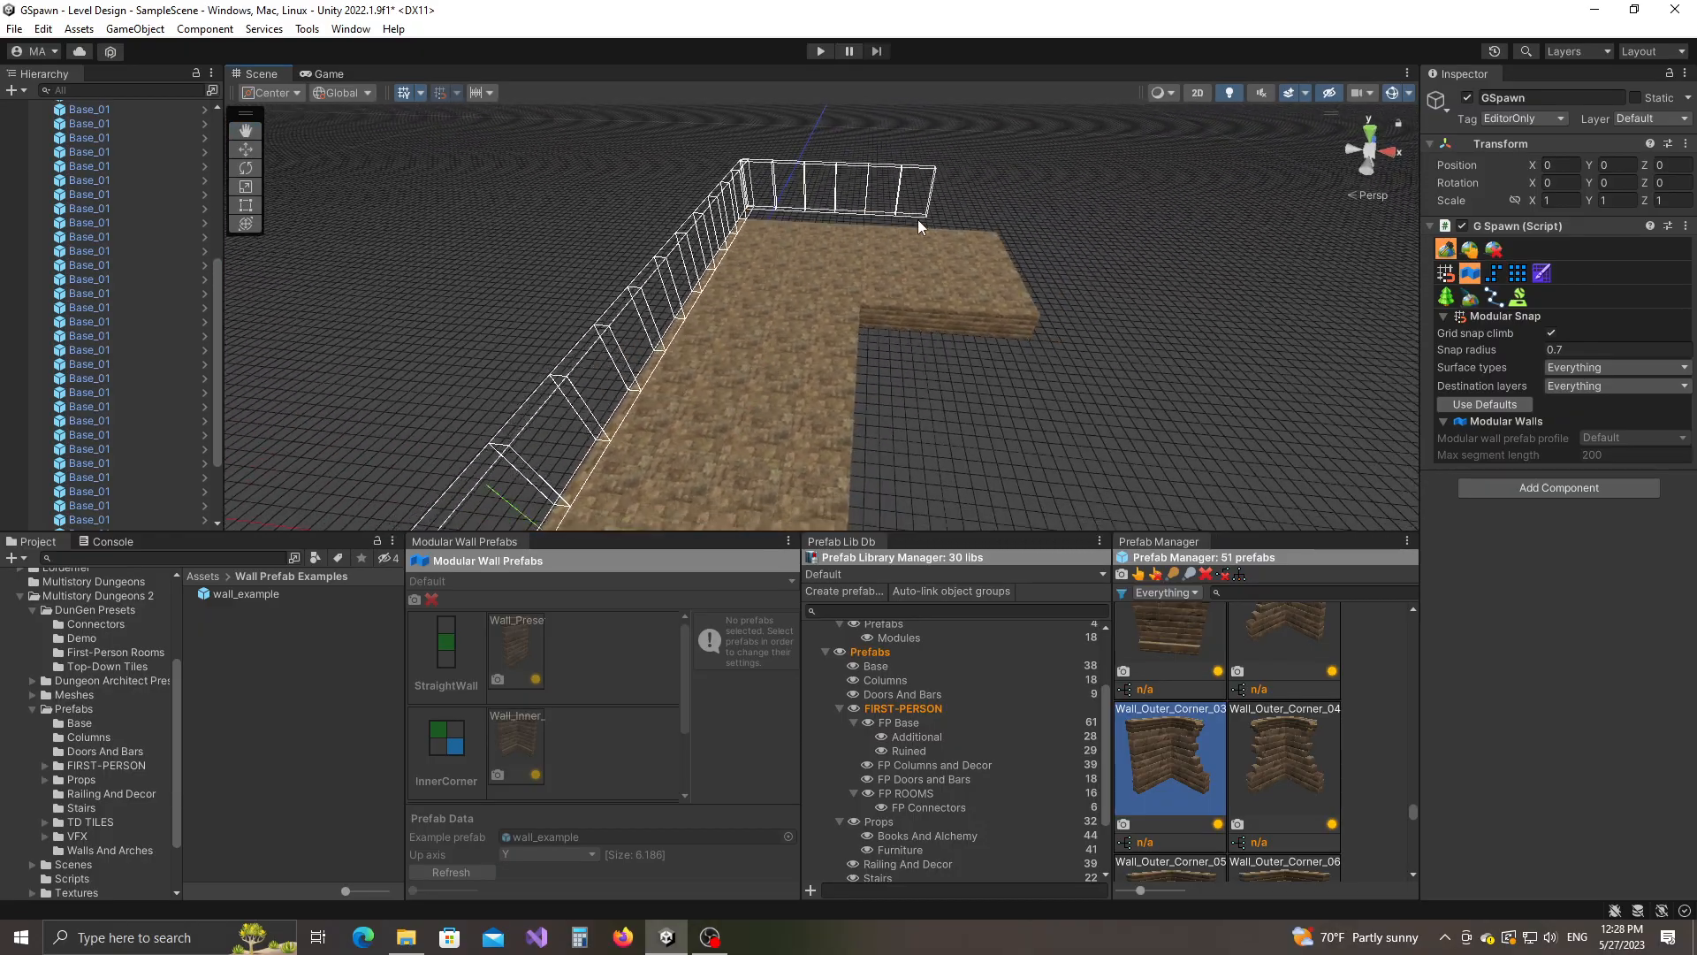
{"action": "left_click", "coordinate": [995, 232]}
{"action": "left_click", "coordinate": [1000, 315]}
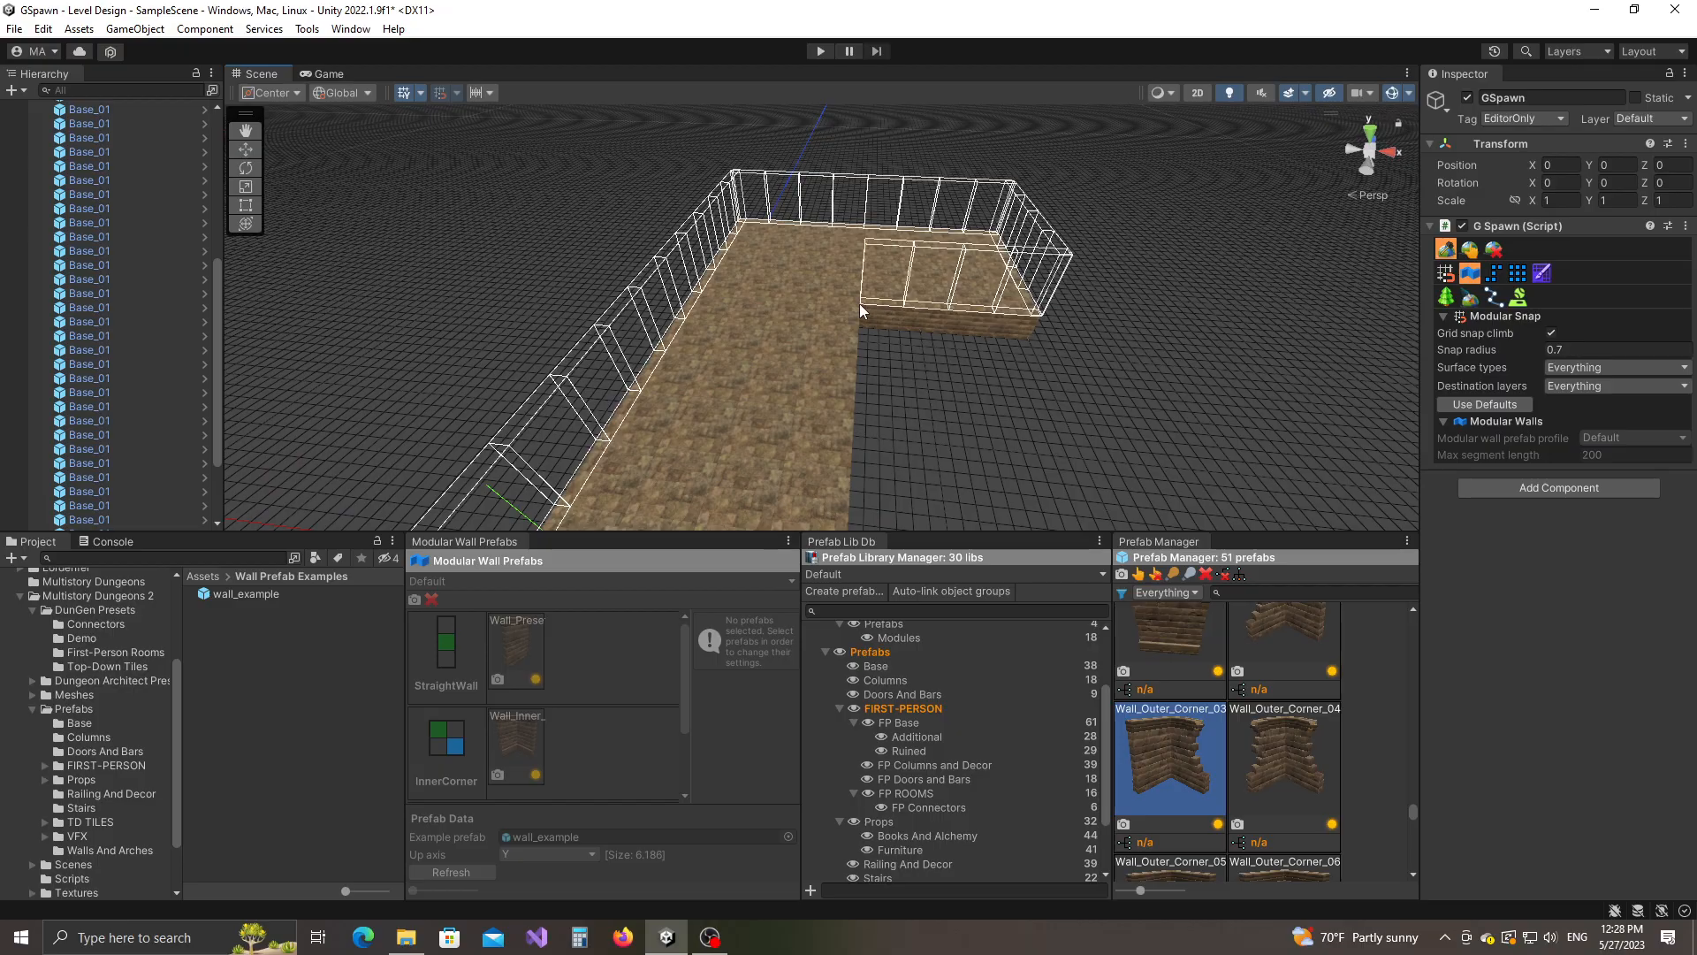
{"action": "left_click", "coordinate": [855, 303]}
{"action": "scroll", "coordinate": [824, 431], "scroll_direction": "down", "scroll_amount": 2}
{"action": "middle_click_drag", "start_coordinate": [825, 433], "coordinate": [865, 311]}
{"action": "left_click", "coordinate": [873, 423]}
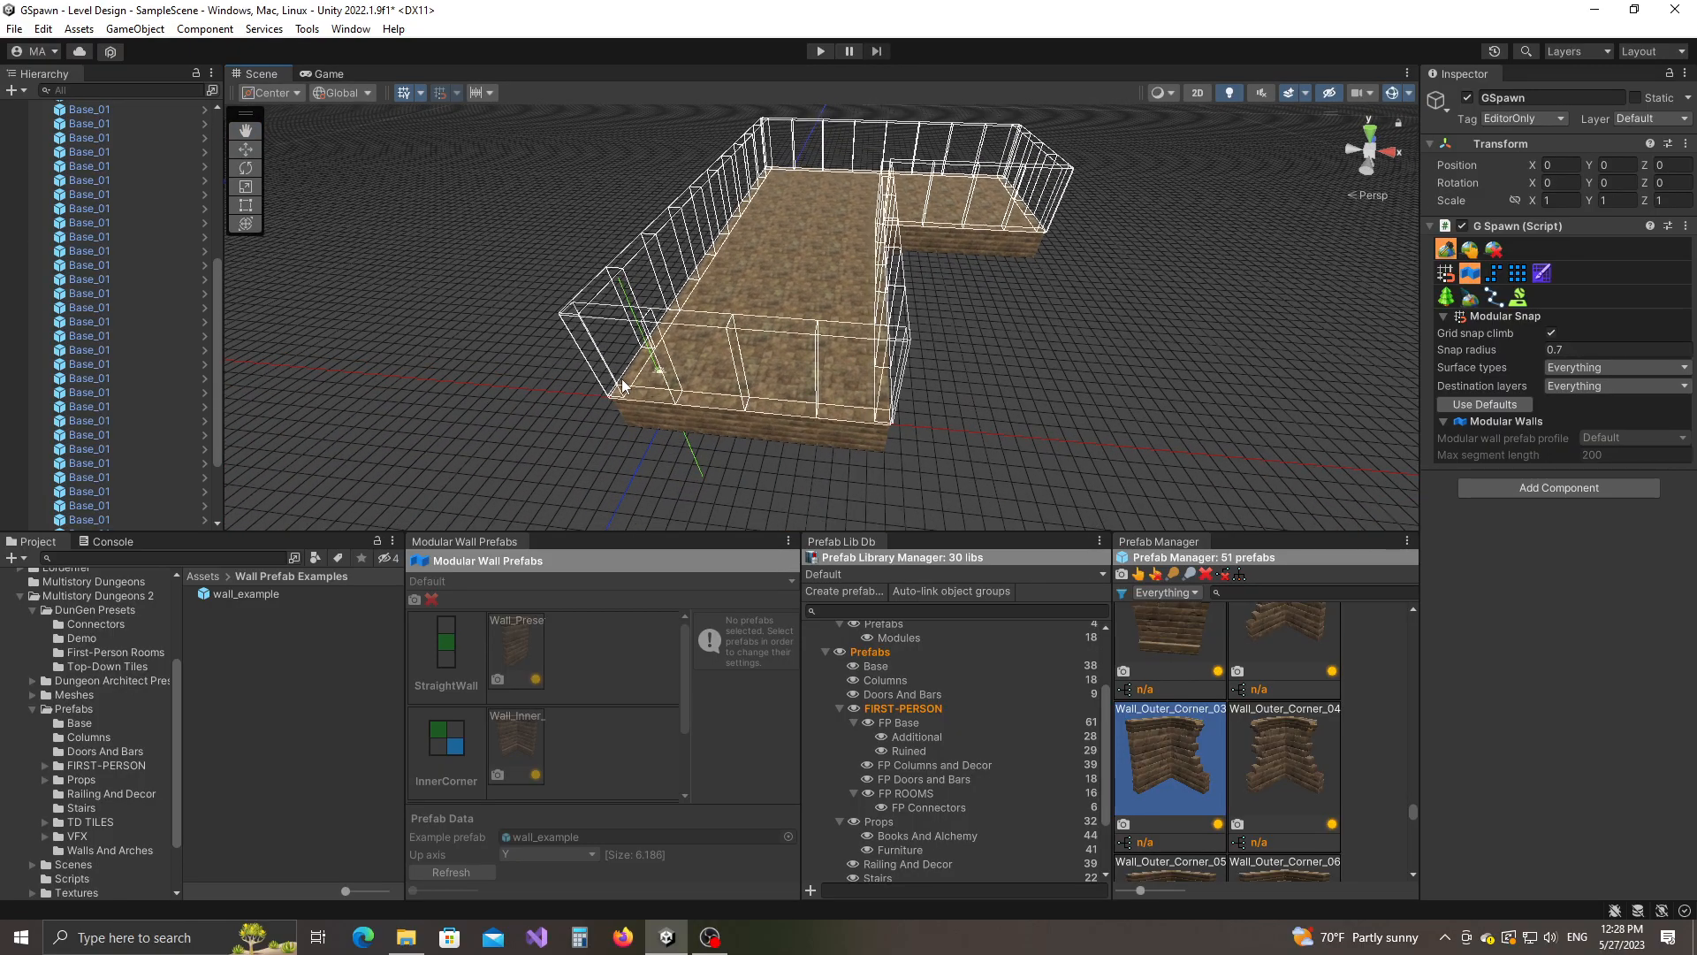
{"action": "left_click", "coordinate": [622, 385]}
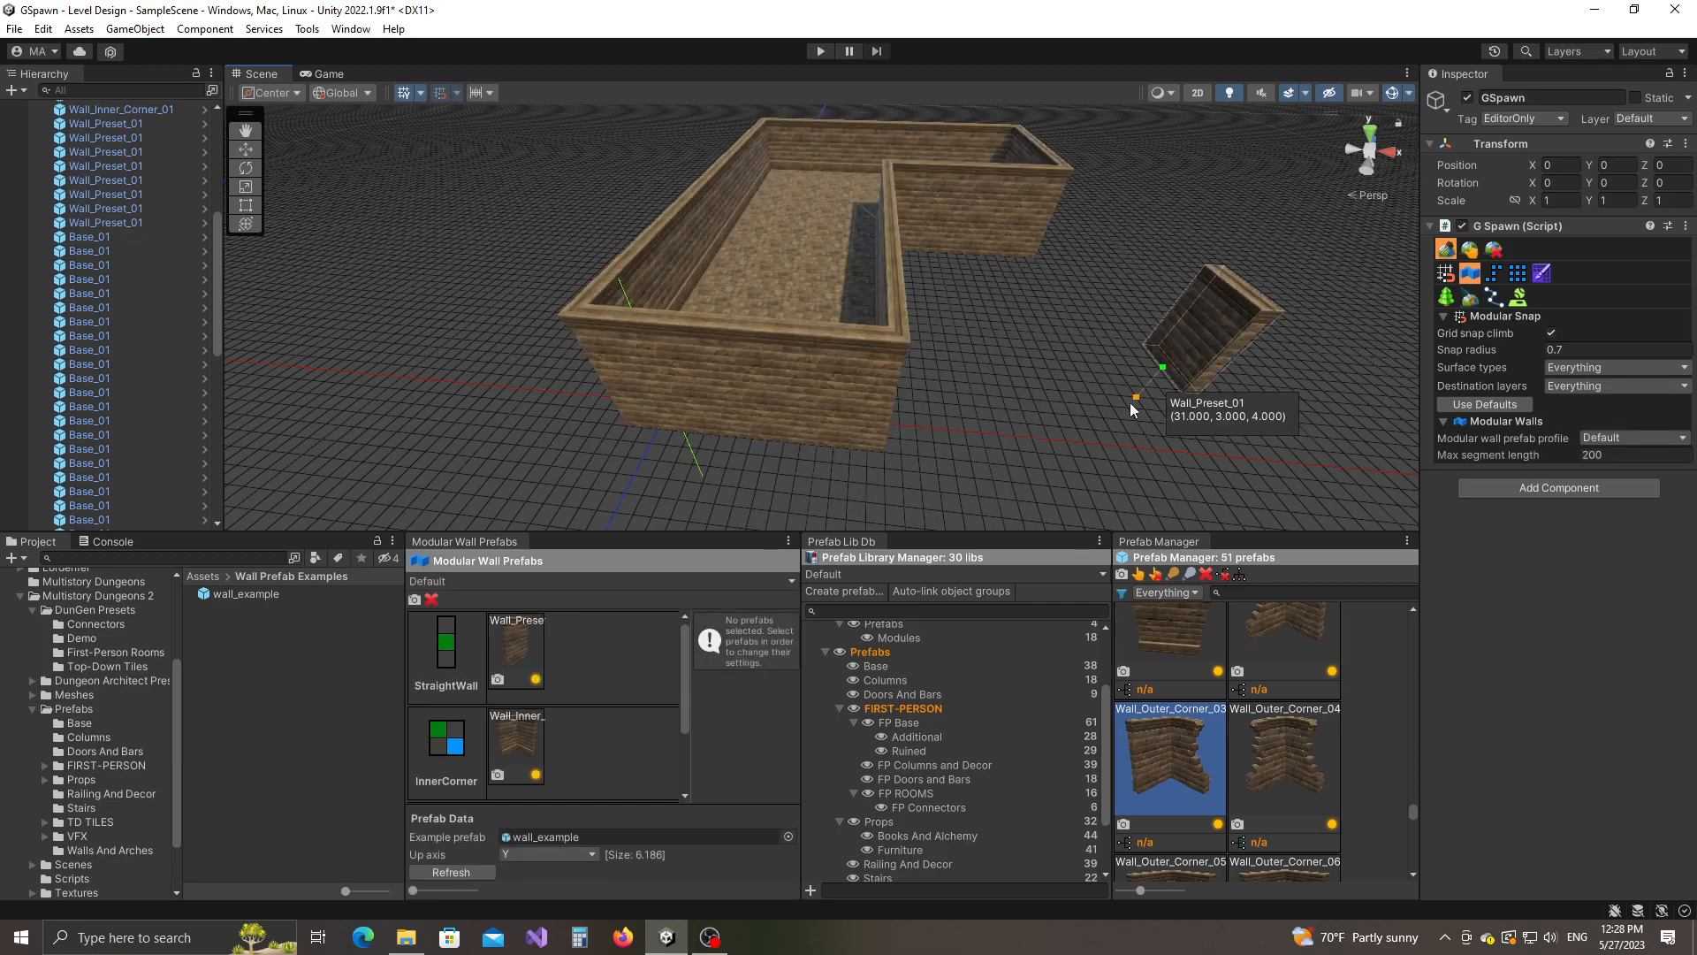
Switch to object selection and examine the spawned straight and corner wall pieces from inside the room.
{"action": "left_click", "coordinate": [1476, 247]}
{"action": "middle_click_drag", "start_coordinate": [893, 305], "coordinate": [883, 379]}
{"action": "key", "text": "w"}
{"action": "right_click_drag", "start_coordinate": [880, 378], "coordinate": [610, 274]}
{"action": "key", "text": "s"}
{"action": "left_click", "coordinate": [592, 237]}
{"action": "middle_click_drag", "start_coordinate": [841, 329], "coordinate": [862, 395]}
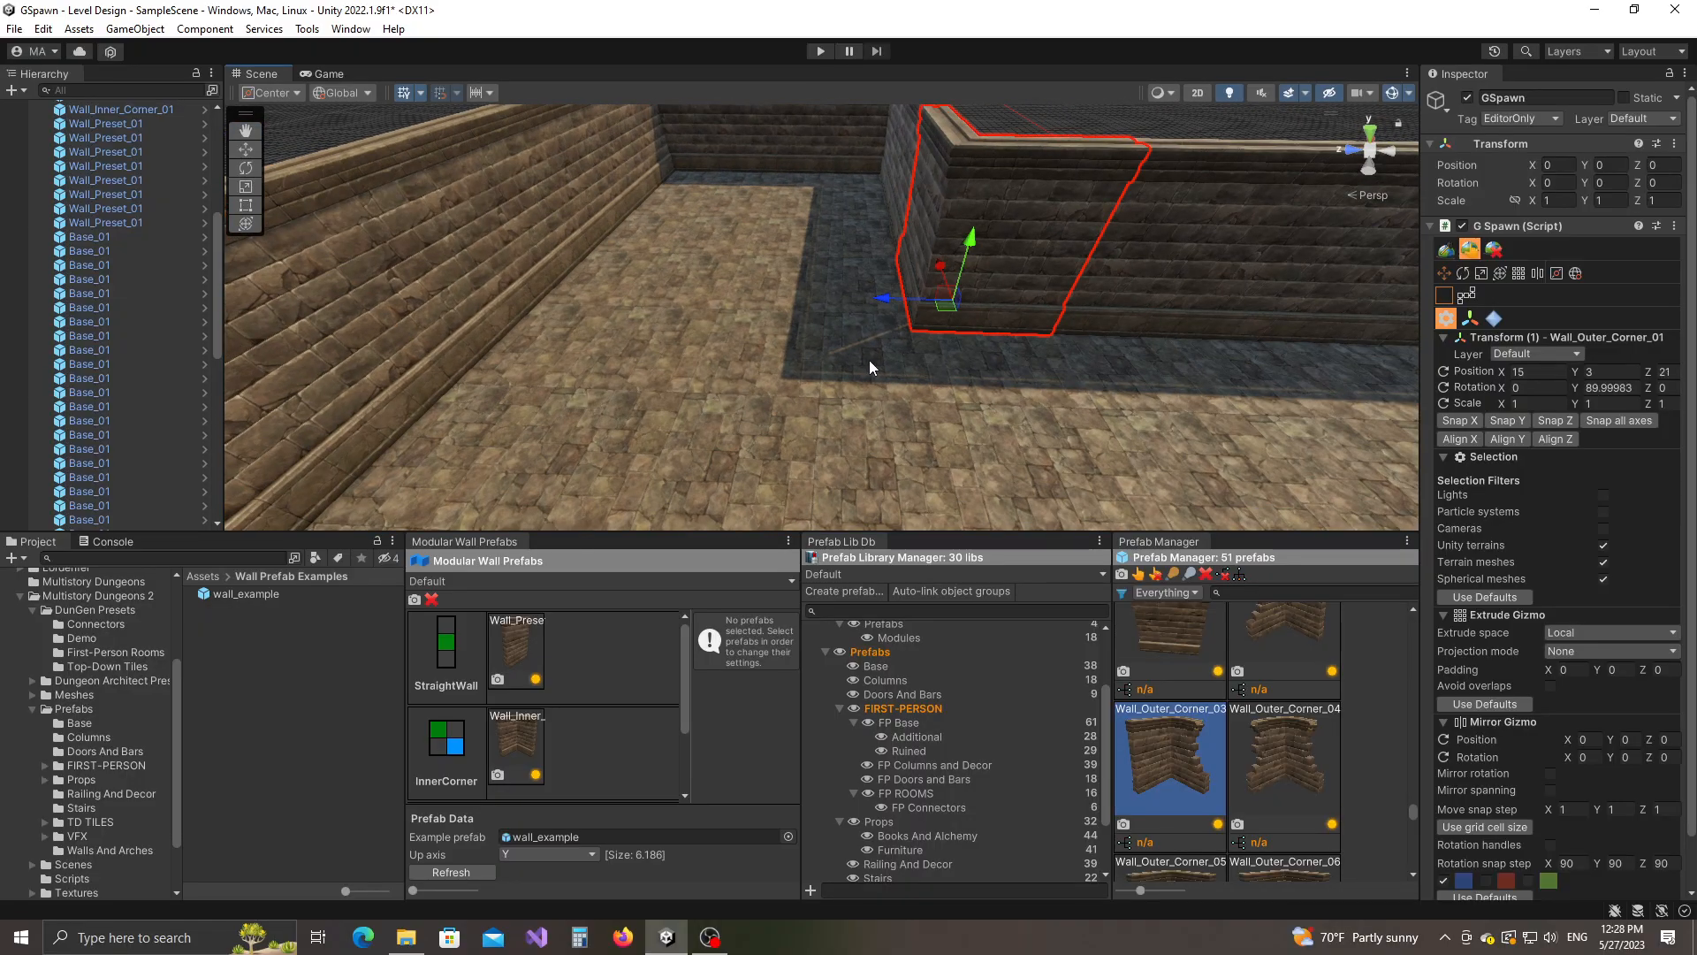
{"action": "right_click_drag", "start_coordinate": [868, 360], "coordinate": [923, 334]}
{"action": "left_click", "coordinate": [925, 201]}
{"action": "right_click_drag", "start_coordinate": [1160, 358], "coordinate": [757, 581]}
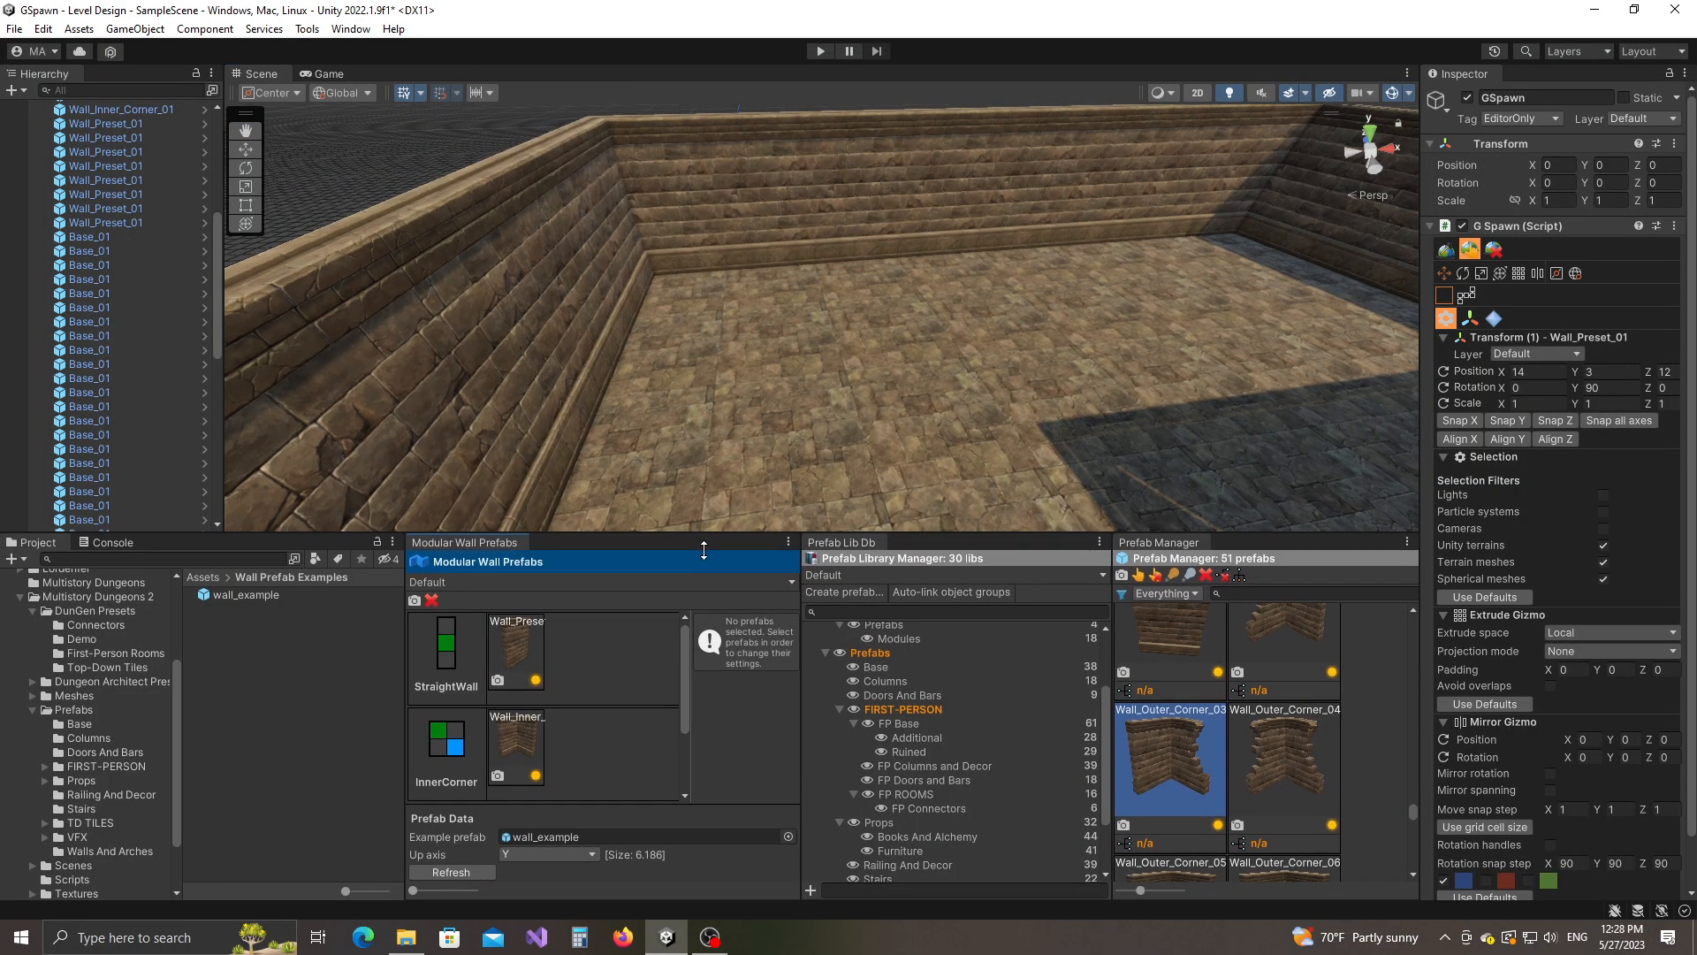
Replace the straight wall piece at (4, 3, 38) with the Wall_Arch_Preset_01 prefab.
{"action": "left_click_drag", "start_coordinate": [704, 541], "coordinate": [705, 611]}
{"action": "right_click_drag", "start_coordinate": [778, 386], "coordinate": [720, 413]}
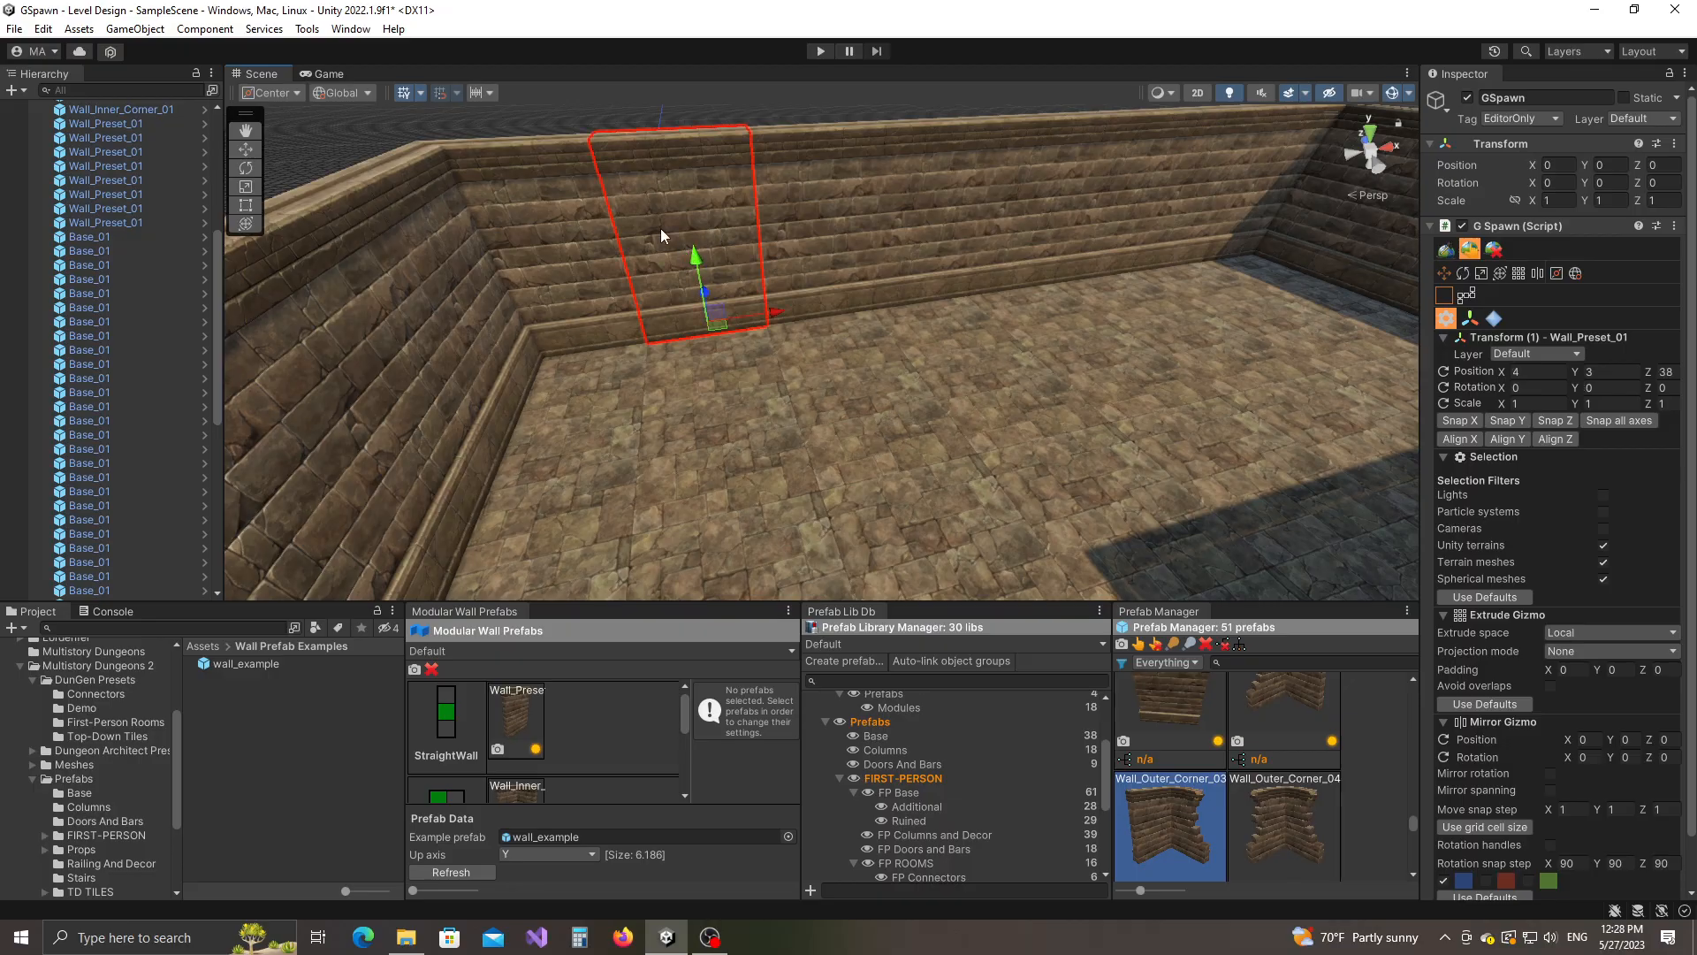
{"action": "left_click_drag", "start_coordinate": [1278, 604], "coordinate": [1278, 558]}
{"action": "left_click_drag", "start_coordinate": [1417, 814], "coordinate": [1413, 741]}
{"action": "scroll", "coordinate": [1273, 753], "scroll_direction": "up", "scroll_amount": 3}
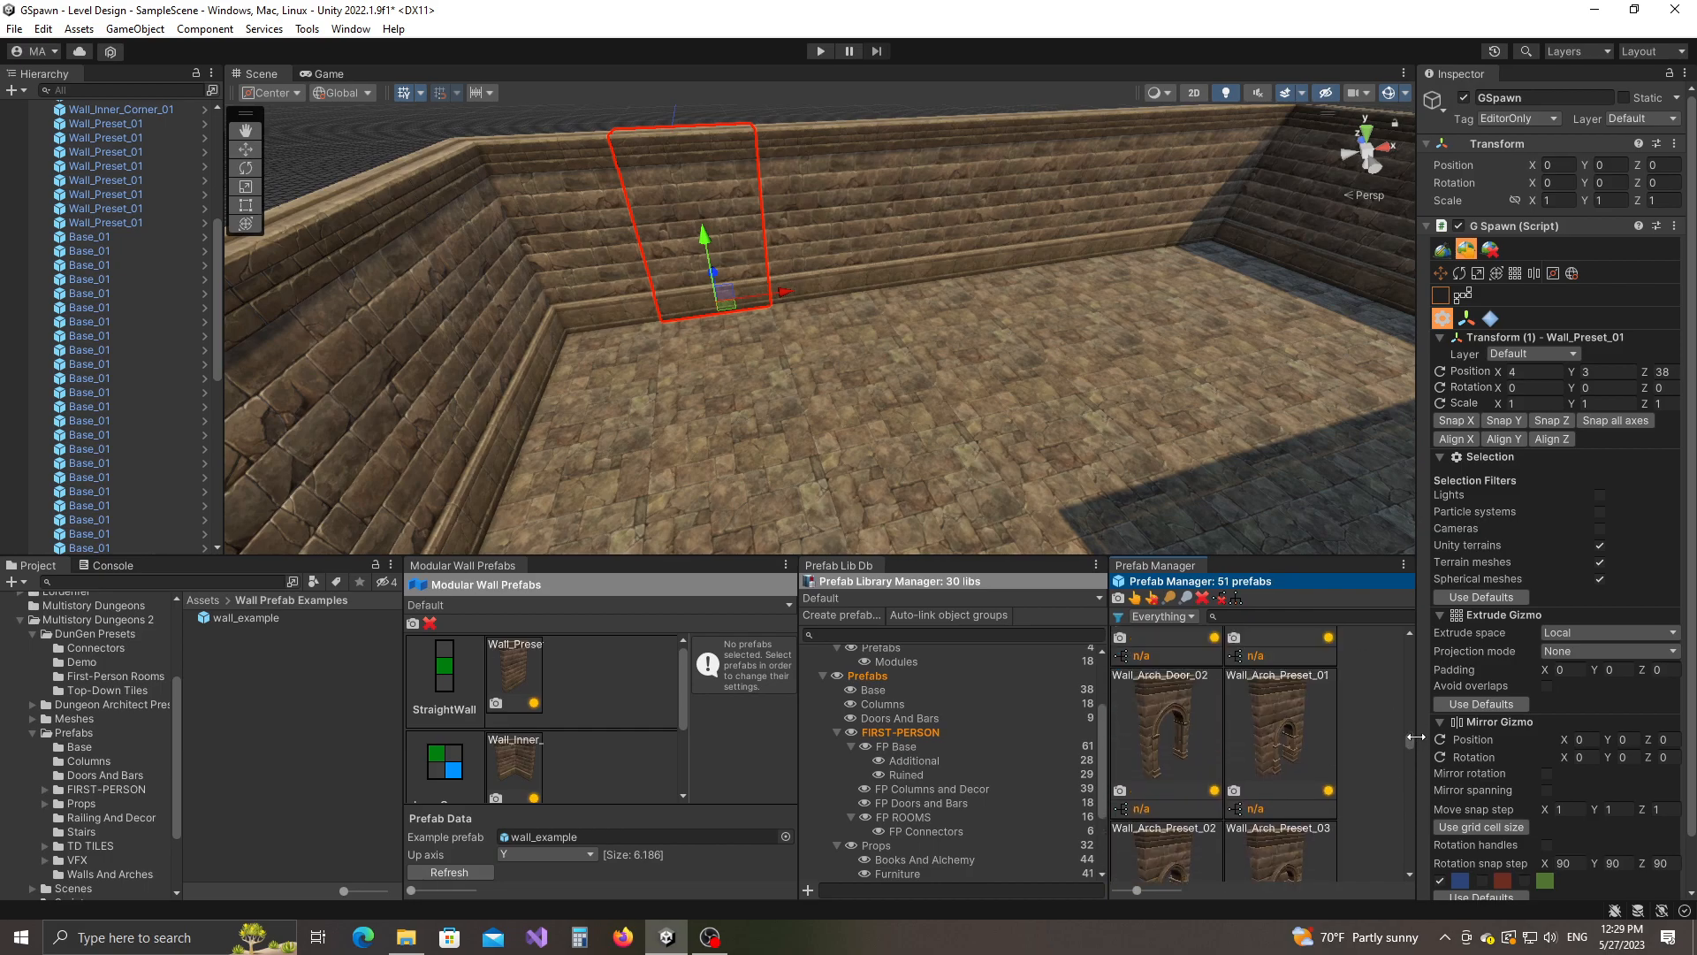
{"action": "key", "text": "alt"}
{"action": "left_click", "coordinate": [1302, 749], "text": "alt"}
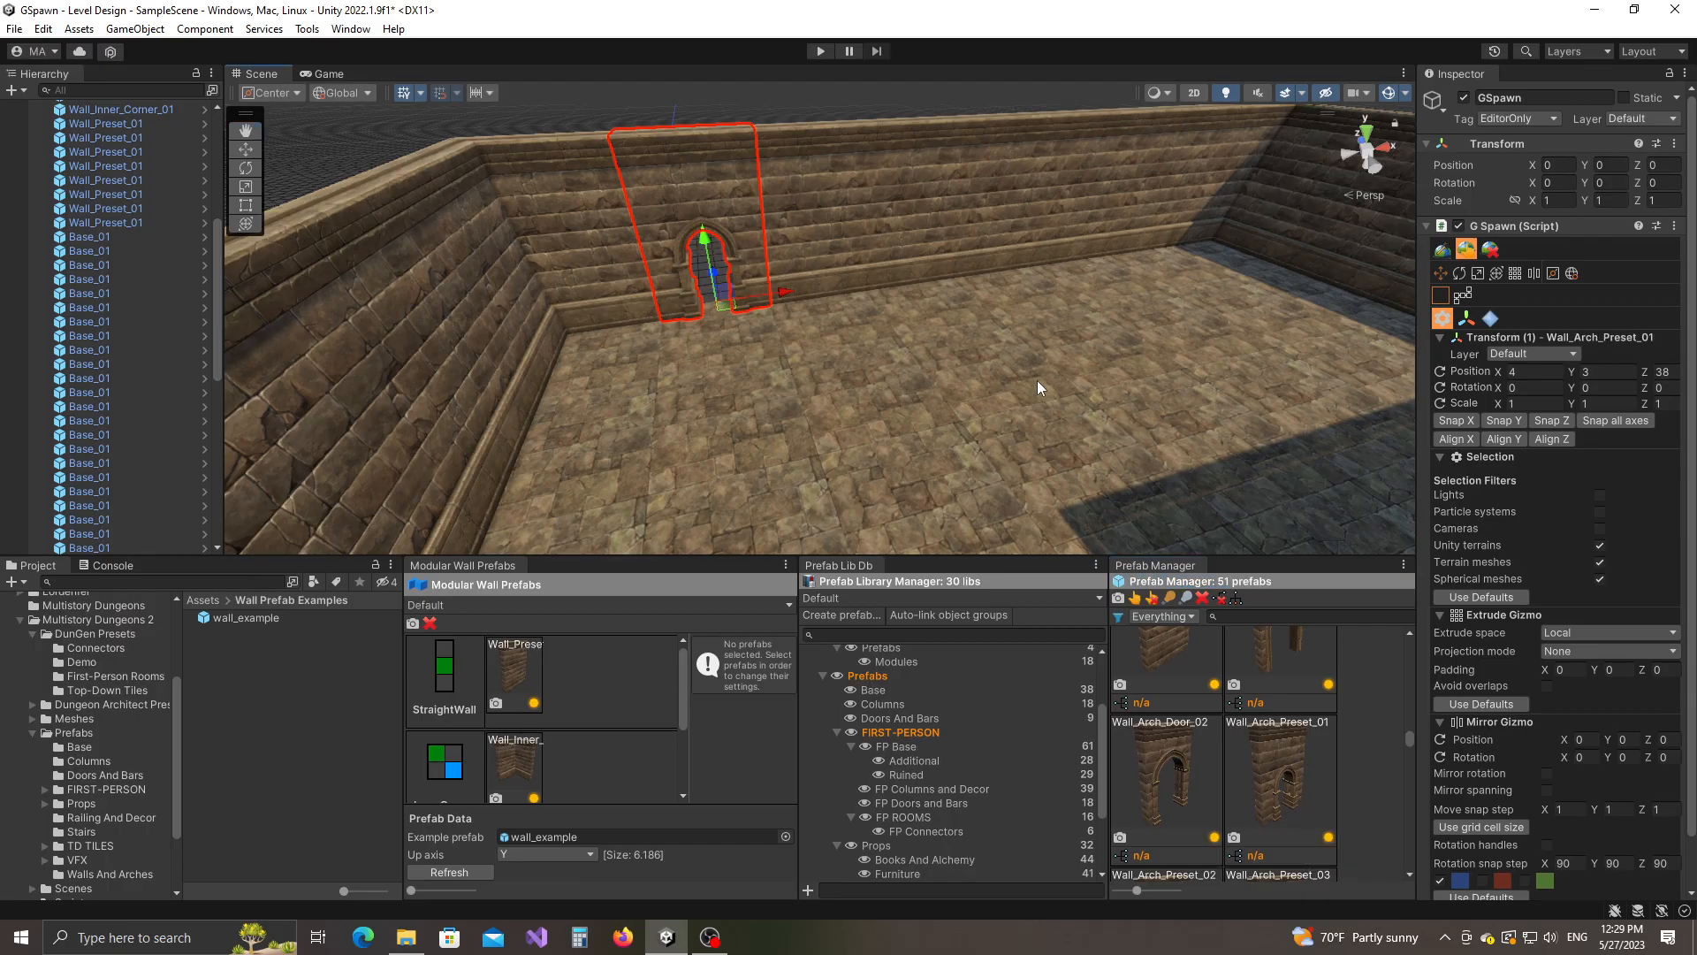
Replace the two adjoining straight walls at X 30 on the room's end with an arched wall preset and rotate them about Y.
{"action": "left_click_drag", "start_coordinate": [613, 290], "coordinate": [850, 223], "text": "alt"}
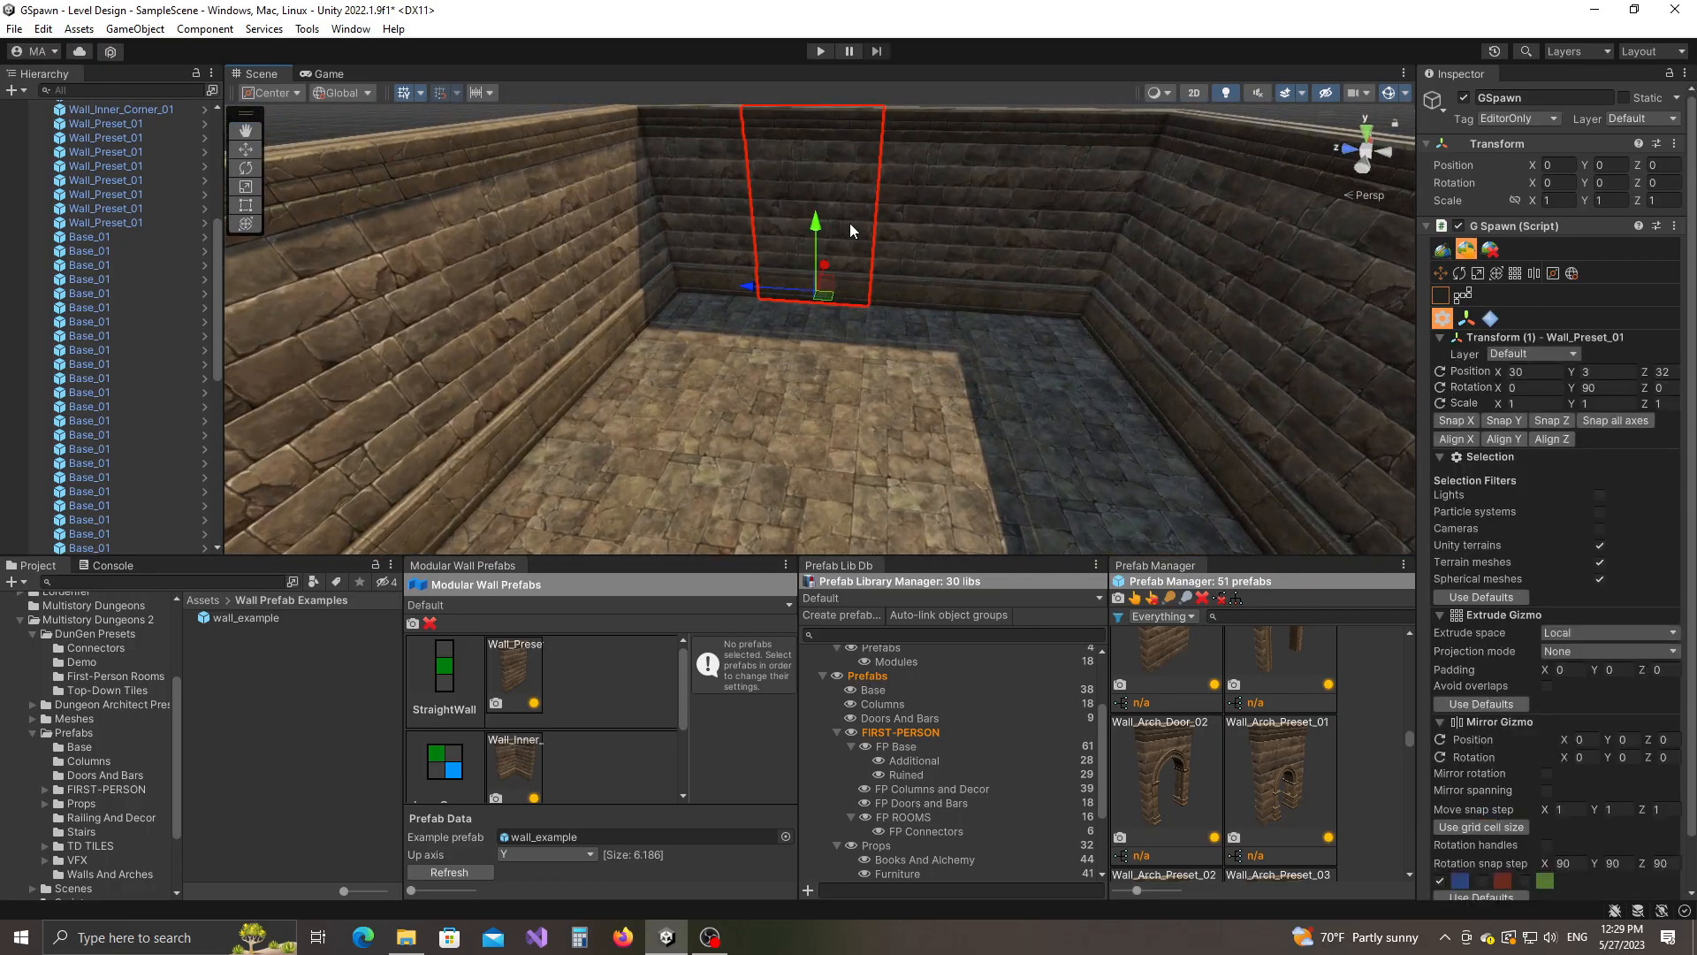
{"action": "left_click", "coordinate": [928, 232], "text": "ctrl"}
{"action": "scroll", "coordinate": [1301, 772], "scroll_direction": "down", "scroll_amount": 5}
{"action": "scroll", "coordinate": [1301, 771], "scroll_direction": "up", "scroll_amount": 2}
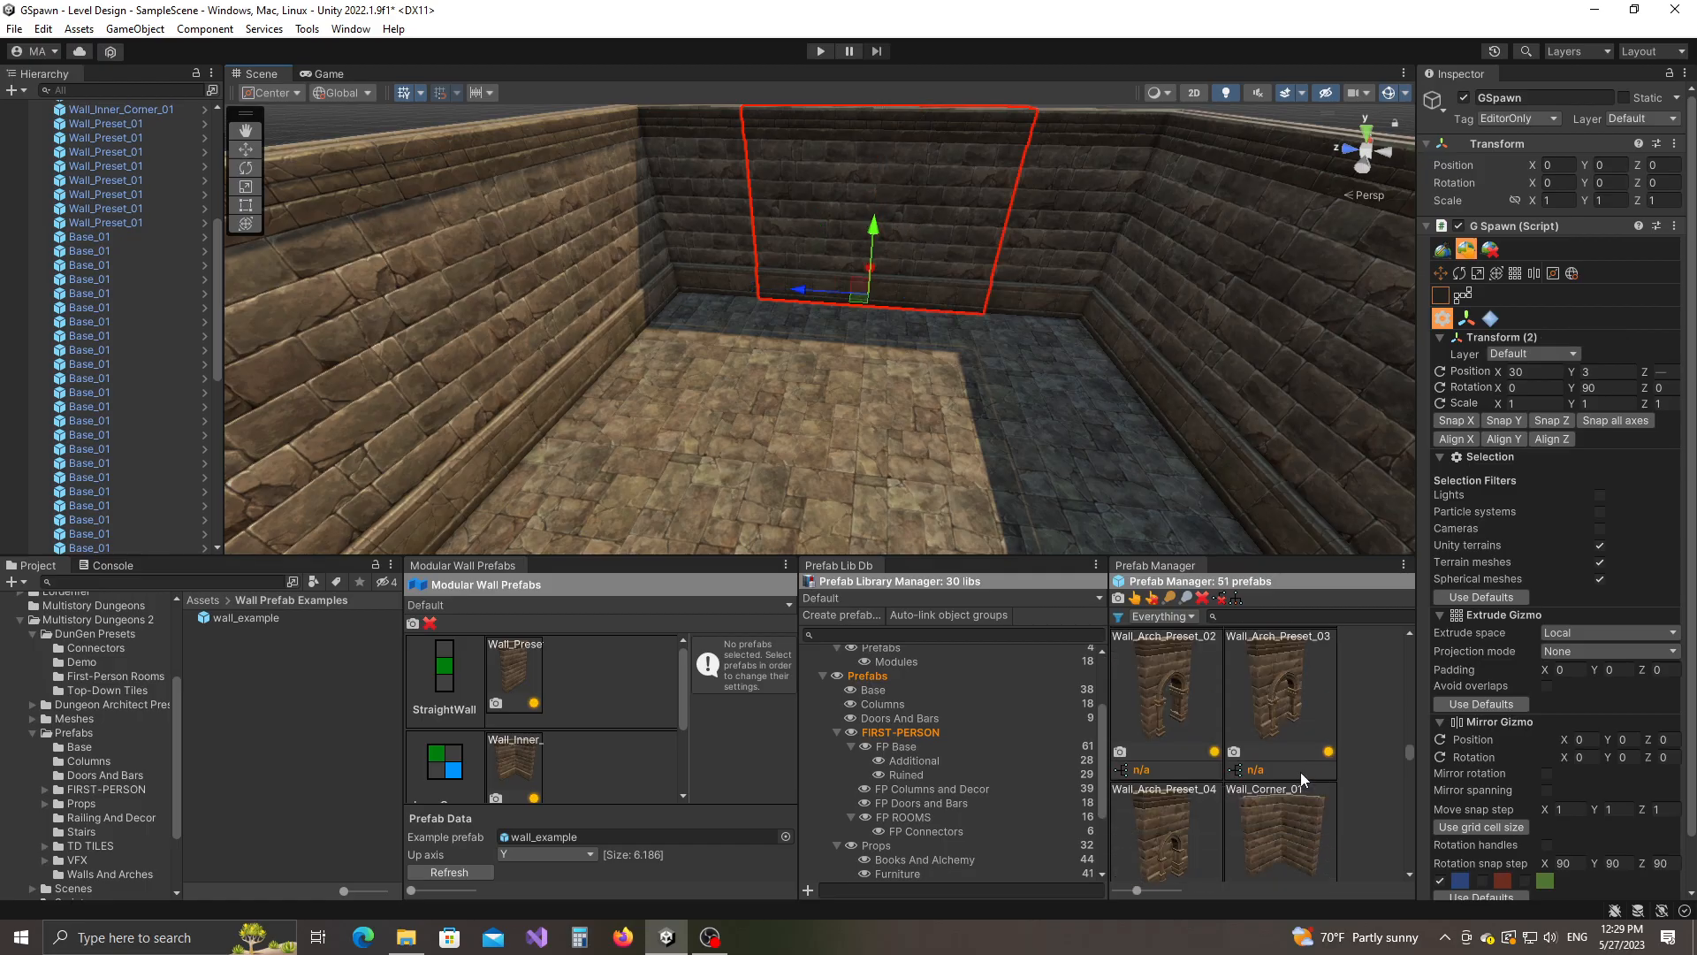
{"action": "right_click_drag", "start_coordinate": [895, 354], "coordinate": [952, 385]}
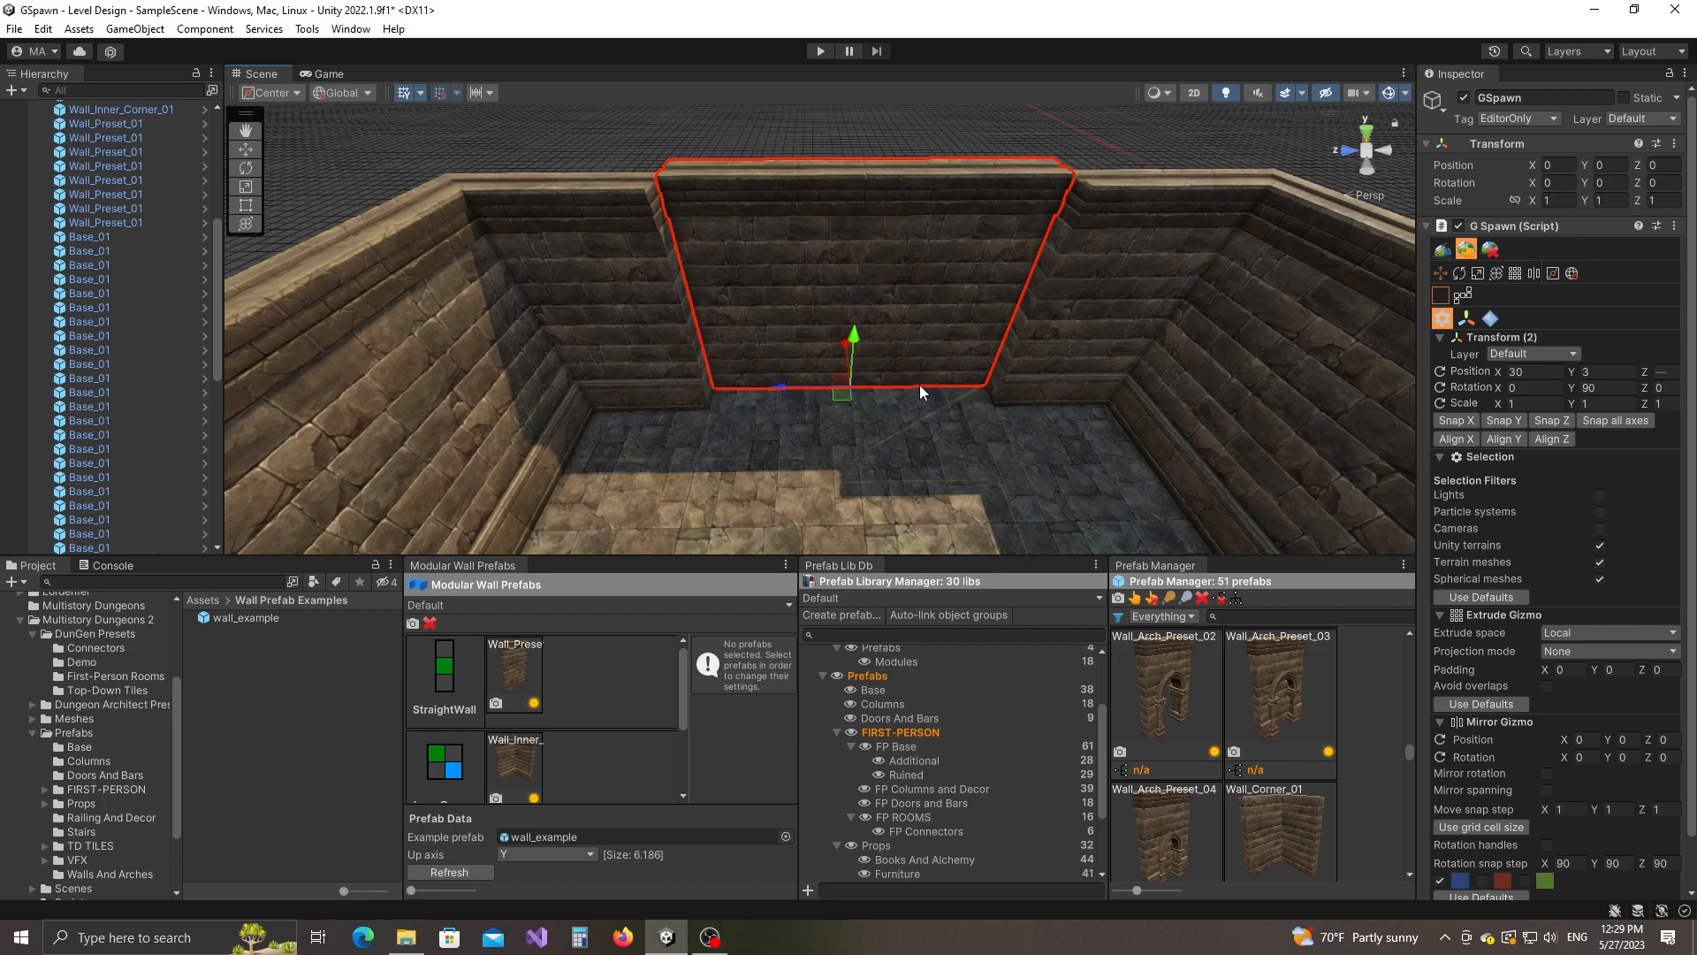
{"action": "scroll", "coordinate": [920, 384], "scroll_direction": "down", "scroll_amount": 2, "text": "ctrl"}
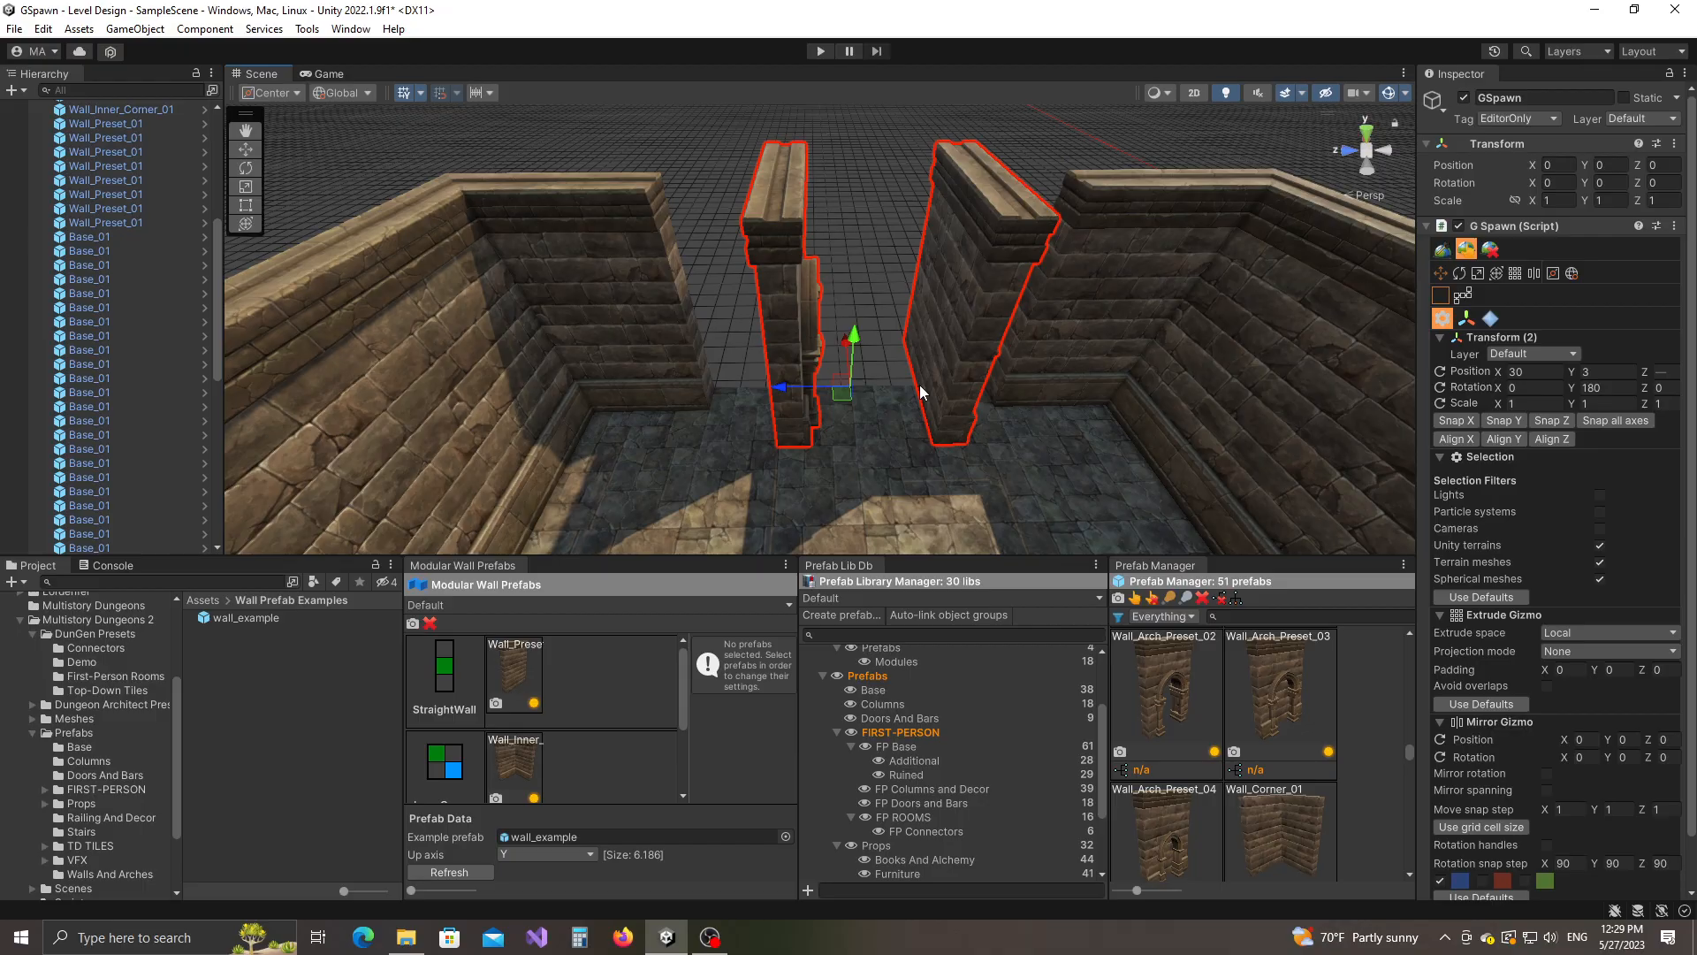
{"action": "left_click", "coordinate": [877, 148]}
Replace two adjoining walls at the short end beside the directional light with Wall_Arch_Preset_03 and turn them around about Y.
{"action": "right_click_drag", "start_coordinate": [734, 407], "coordinate": [763, 377]}
{"action": "left_click", "coordinate": [765, 380]}
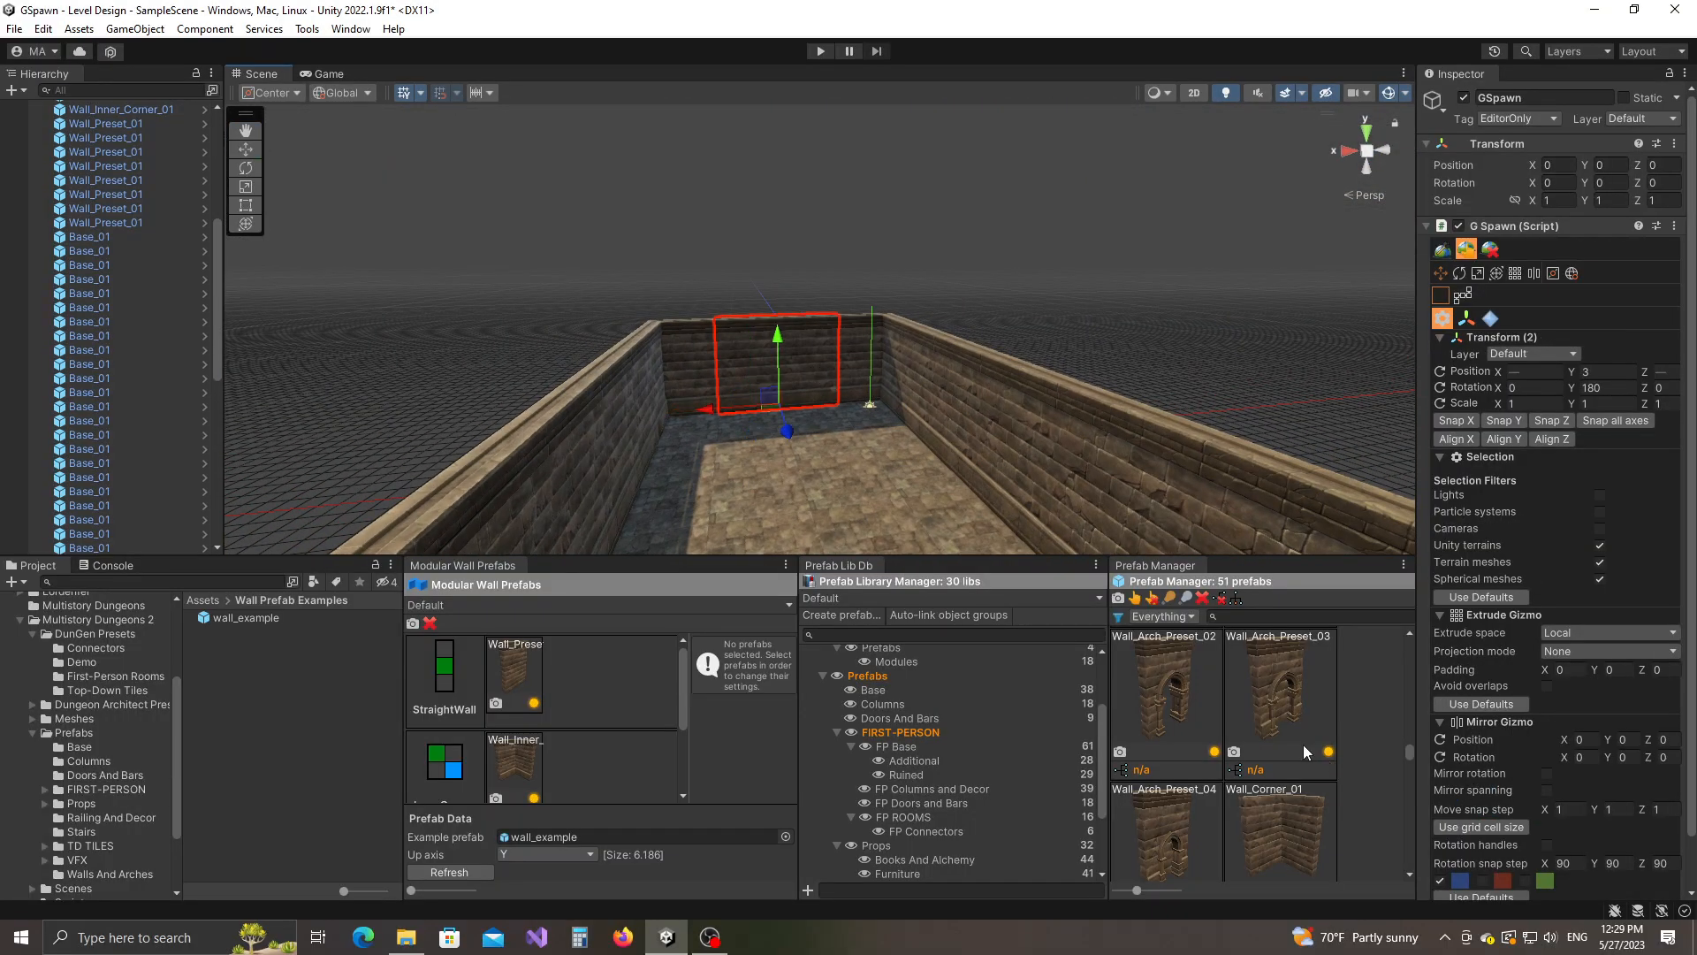
{"action": "key", "text": "y"}
{"action": "key", "text": "y"}
{"action": "left_click", "coordinate": [1011, 317]}
Open the Columns prefab library and browse its regular and damaged column prefabs.
{"action": "right_click_drag", "start_coordinate": [689, 243], "coordinate": [762, 340]}
{"action": "right_click_drag", "start_coordinate": [656, 306], "coordinate": [954, 414]}
{"action": "right_click_drag", "start_coordinate": [929, 344], "coordinate": [628, 402]}
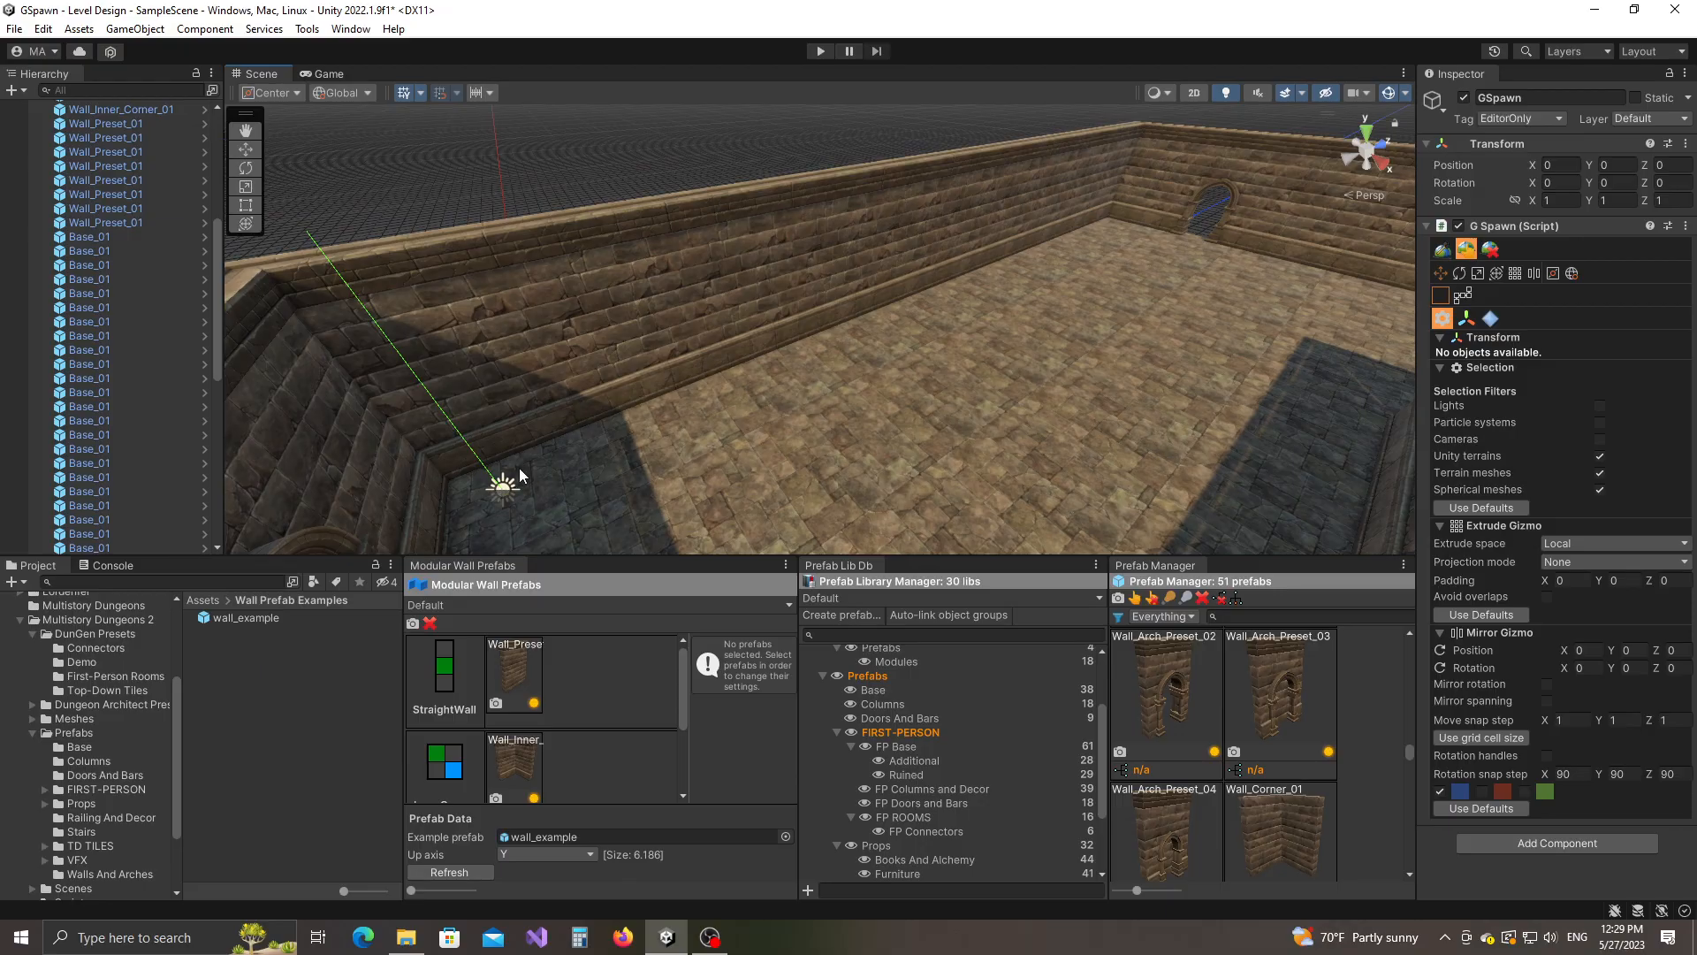
{"action": "right_click_drag", "start_coordinate": [653, 432], "coordinate": [615, 446]}
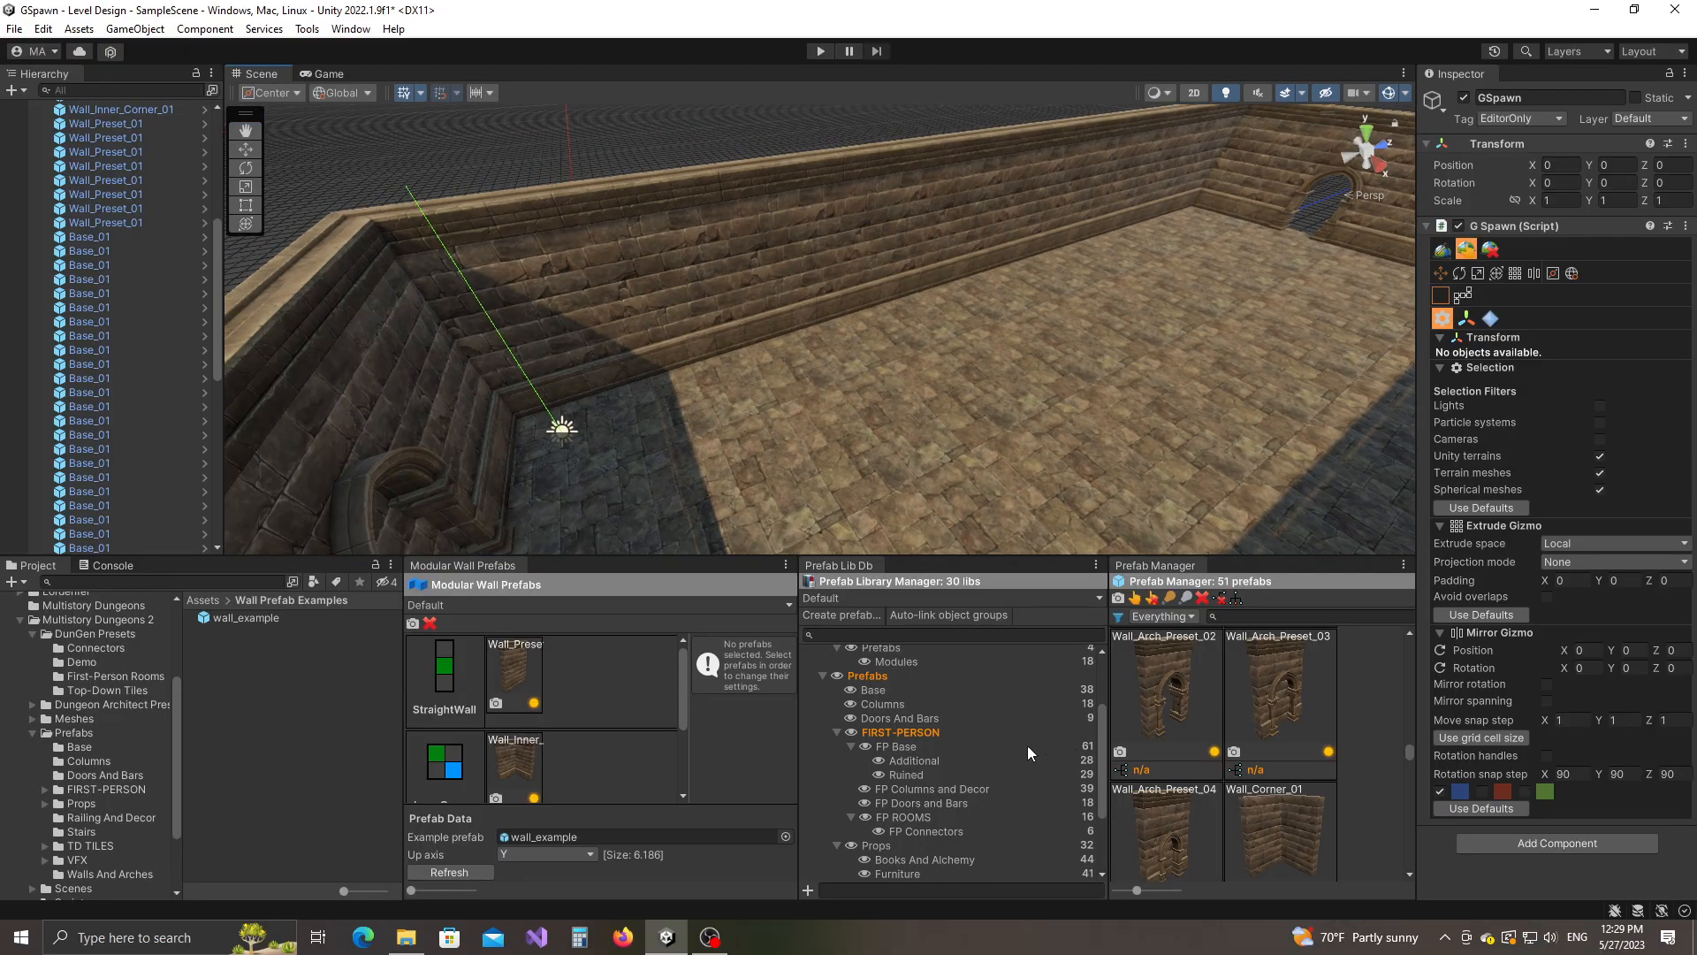
{"action": "left_click", "coordinate": [890, 703]}
{"action": "scroll", "coordinate": [1273, 725], "scroll_direction": "down", "scroll_amount": 2}
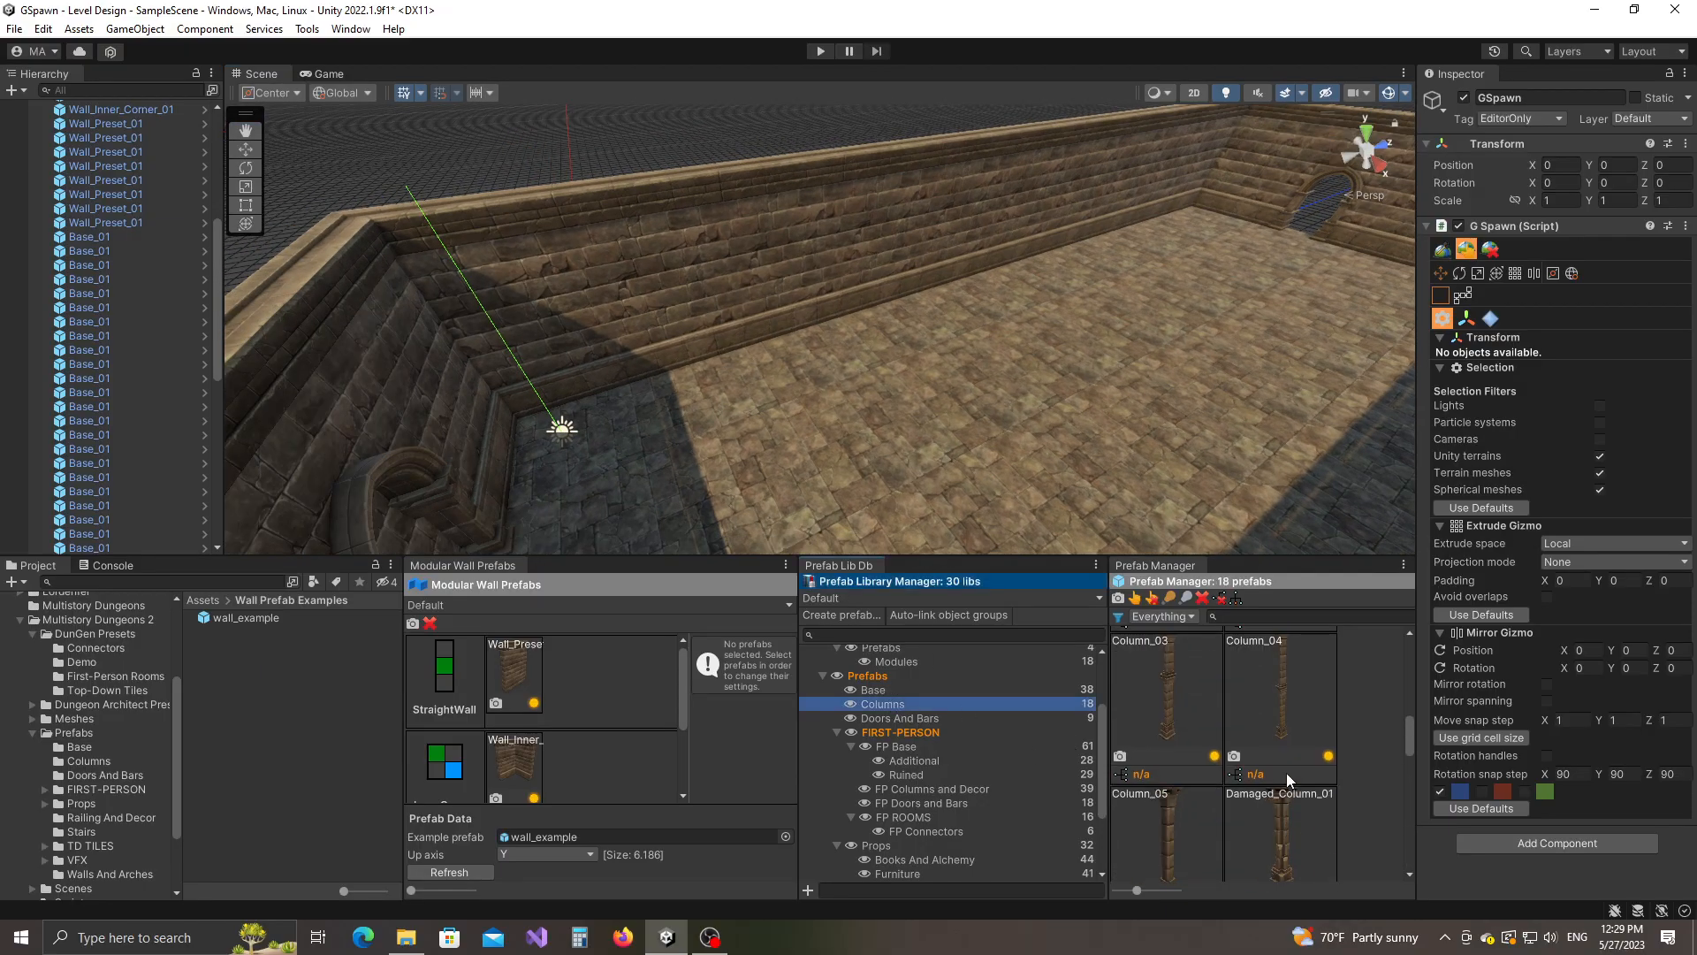
{"action": "scroll", "coordinate": [1276, 771], "scroll_direction": "down", "scroll_amount": 1}
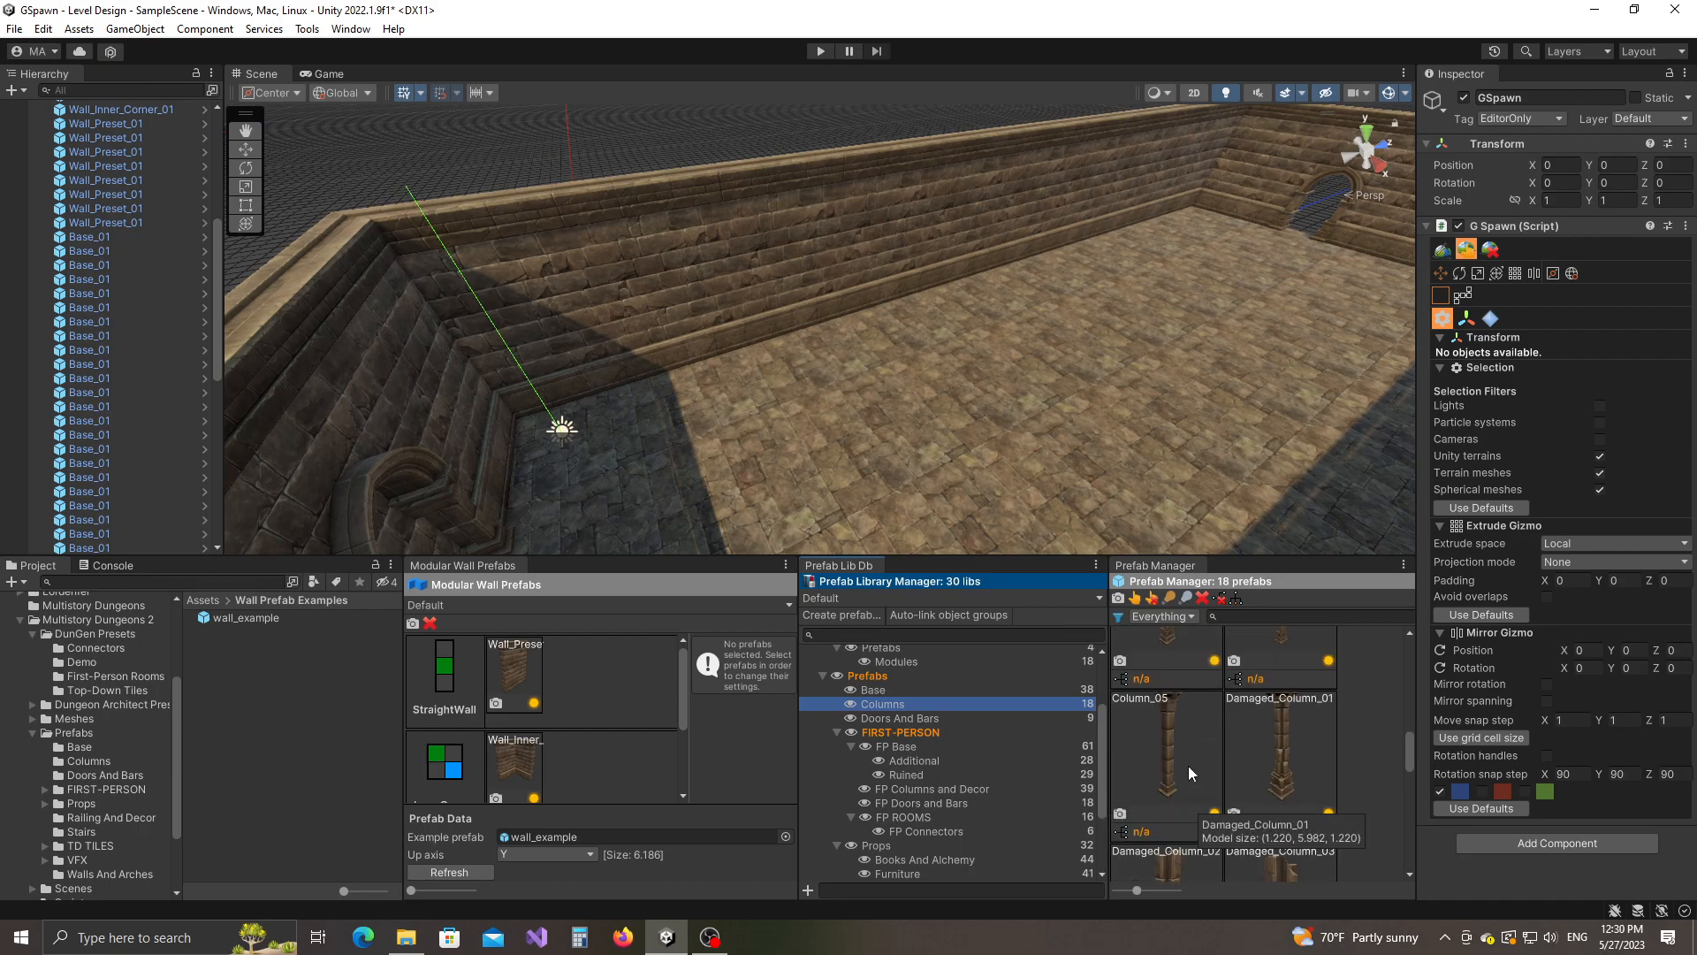
{"action": "scroll", "coordinate": [1184, 748], "scroll_direction": "up", "scroll_amount": 3}
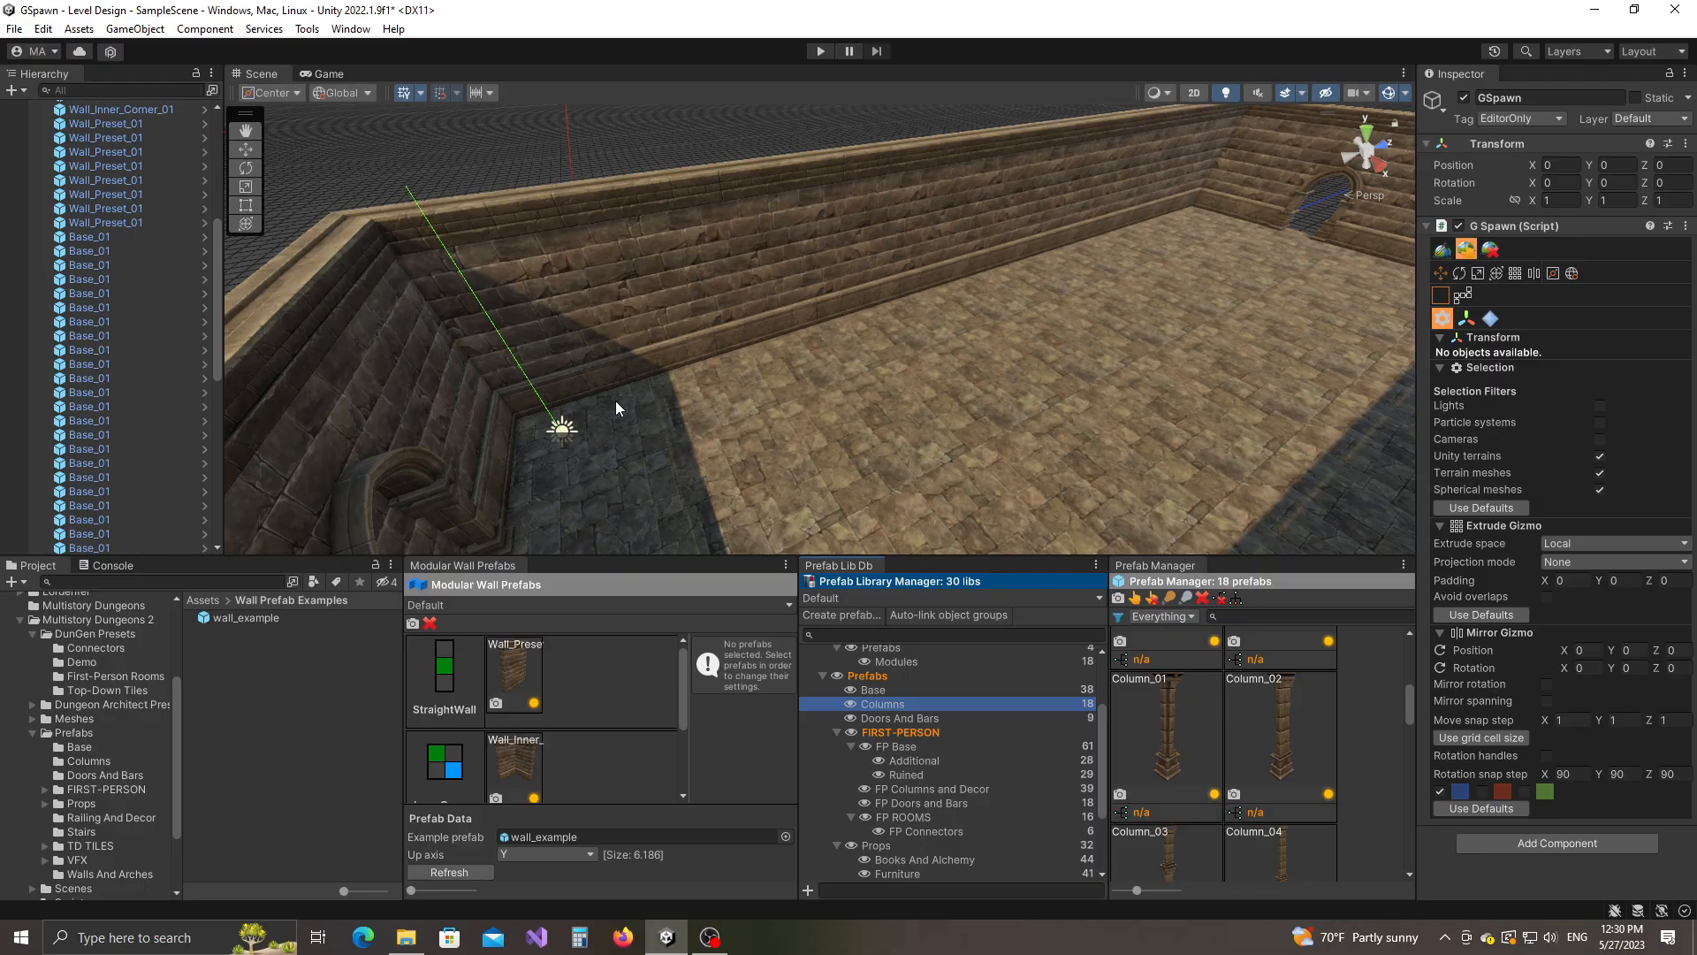
Switch from object selection to object spawning with the Modular Snap tool.
{"action": "right_click_drag", "start_coordinate": [584, 417], "coordinate": [735, 461]}
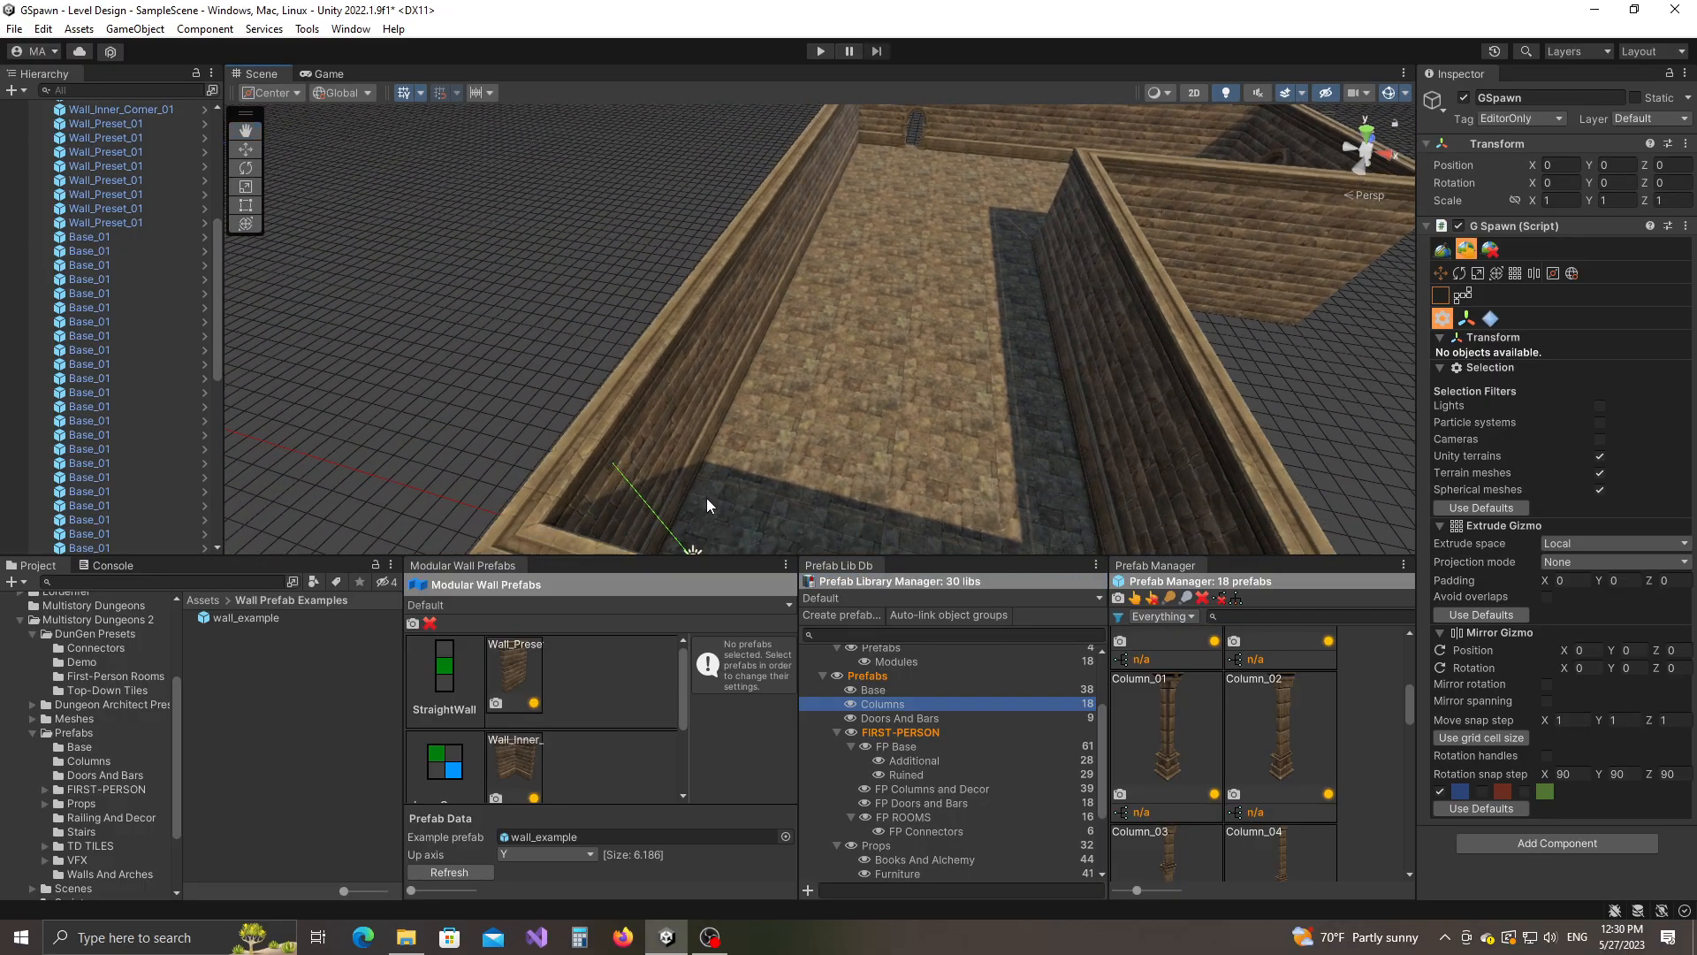
{"action": "right_click_drag", "start_coordinate": [1054, 502], "coordinate": [941, 382]}
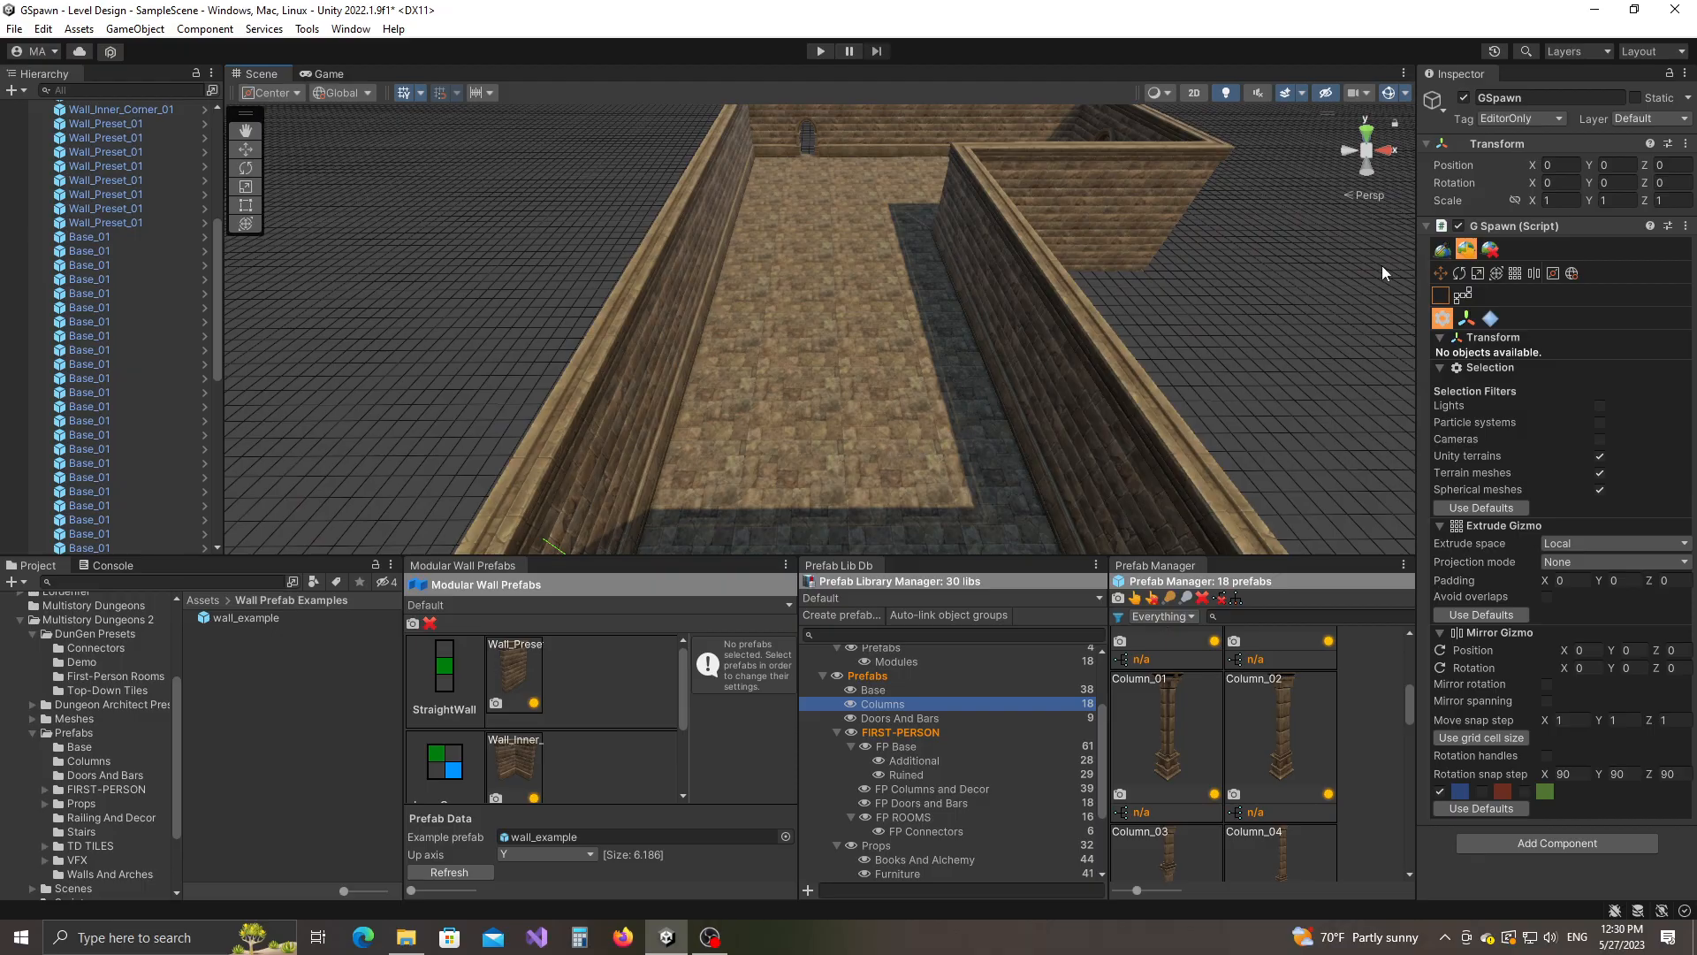
{"action": "left_click", "coordinate": [1442, 250]}
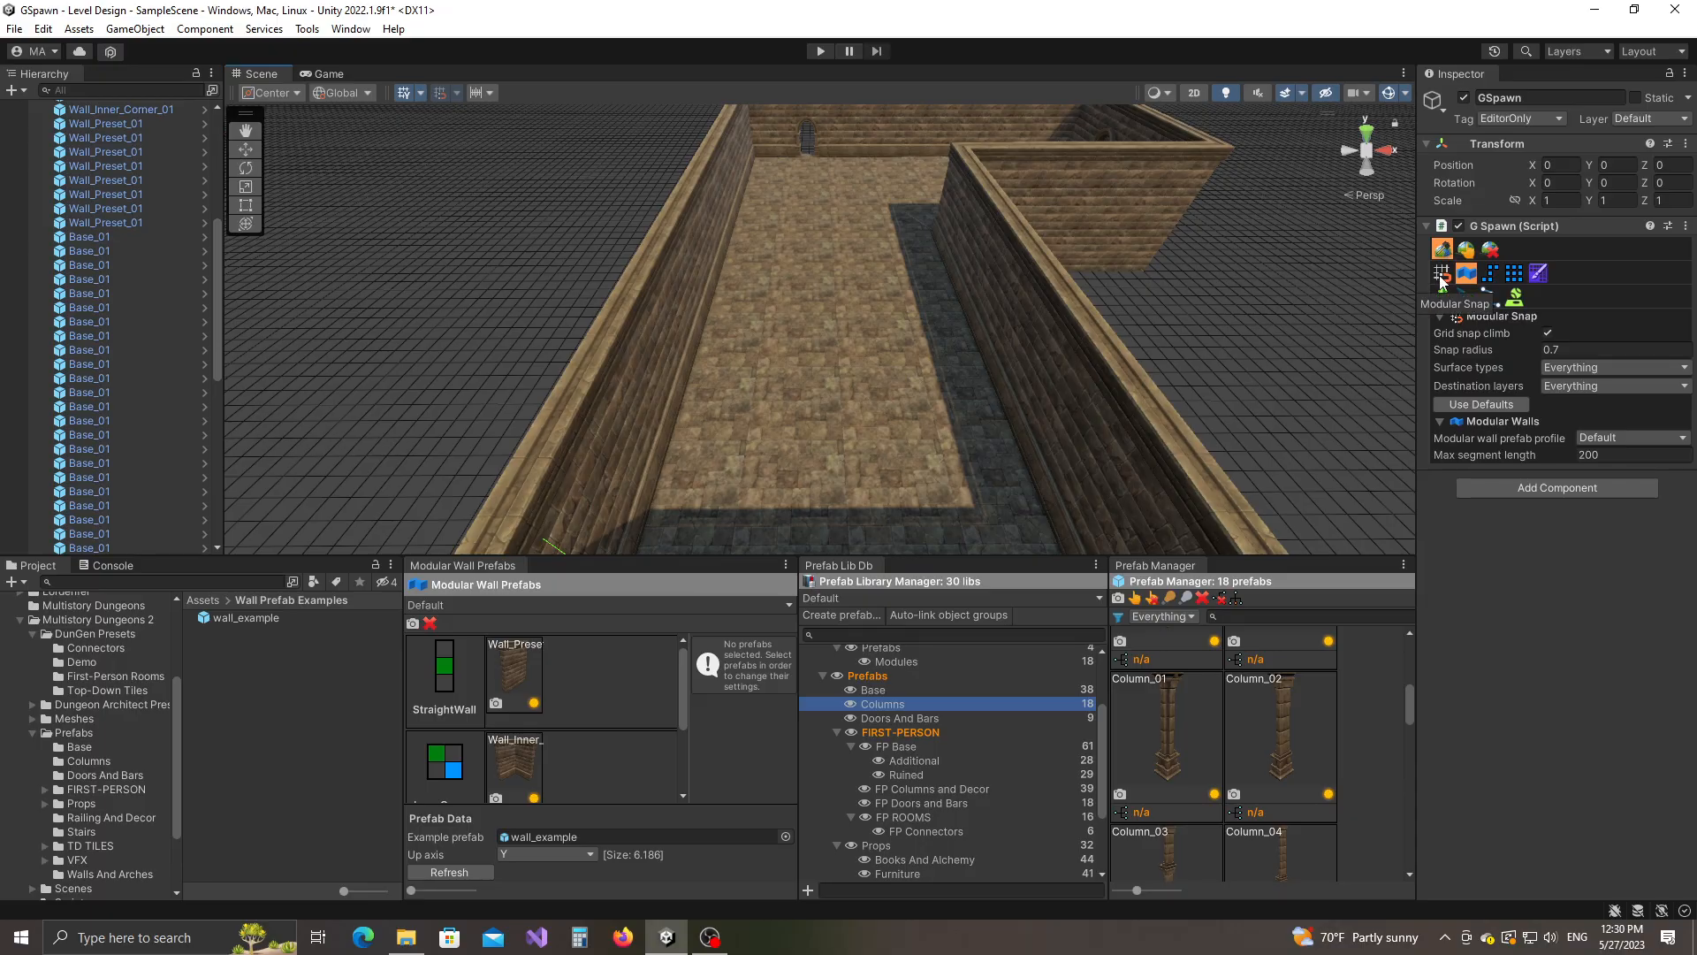
{"action": "left_click", "coordinate": [1441, 278]}
{"action": "middle_click_drag", "start_coordinate": [1253, 394], "coordinate": [813, 320]}
{"action": "right_click_drag", "start_coordinate": [870, 331], "coordinate": [727, 363]}
{"action": "middle_click_drag", "start_coordinate": [727, 363], "coordinate": [882, 380]}
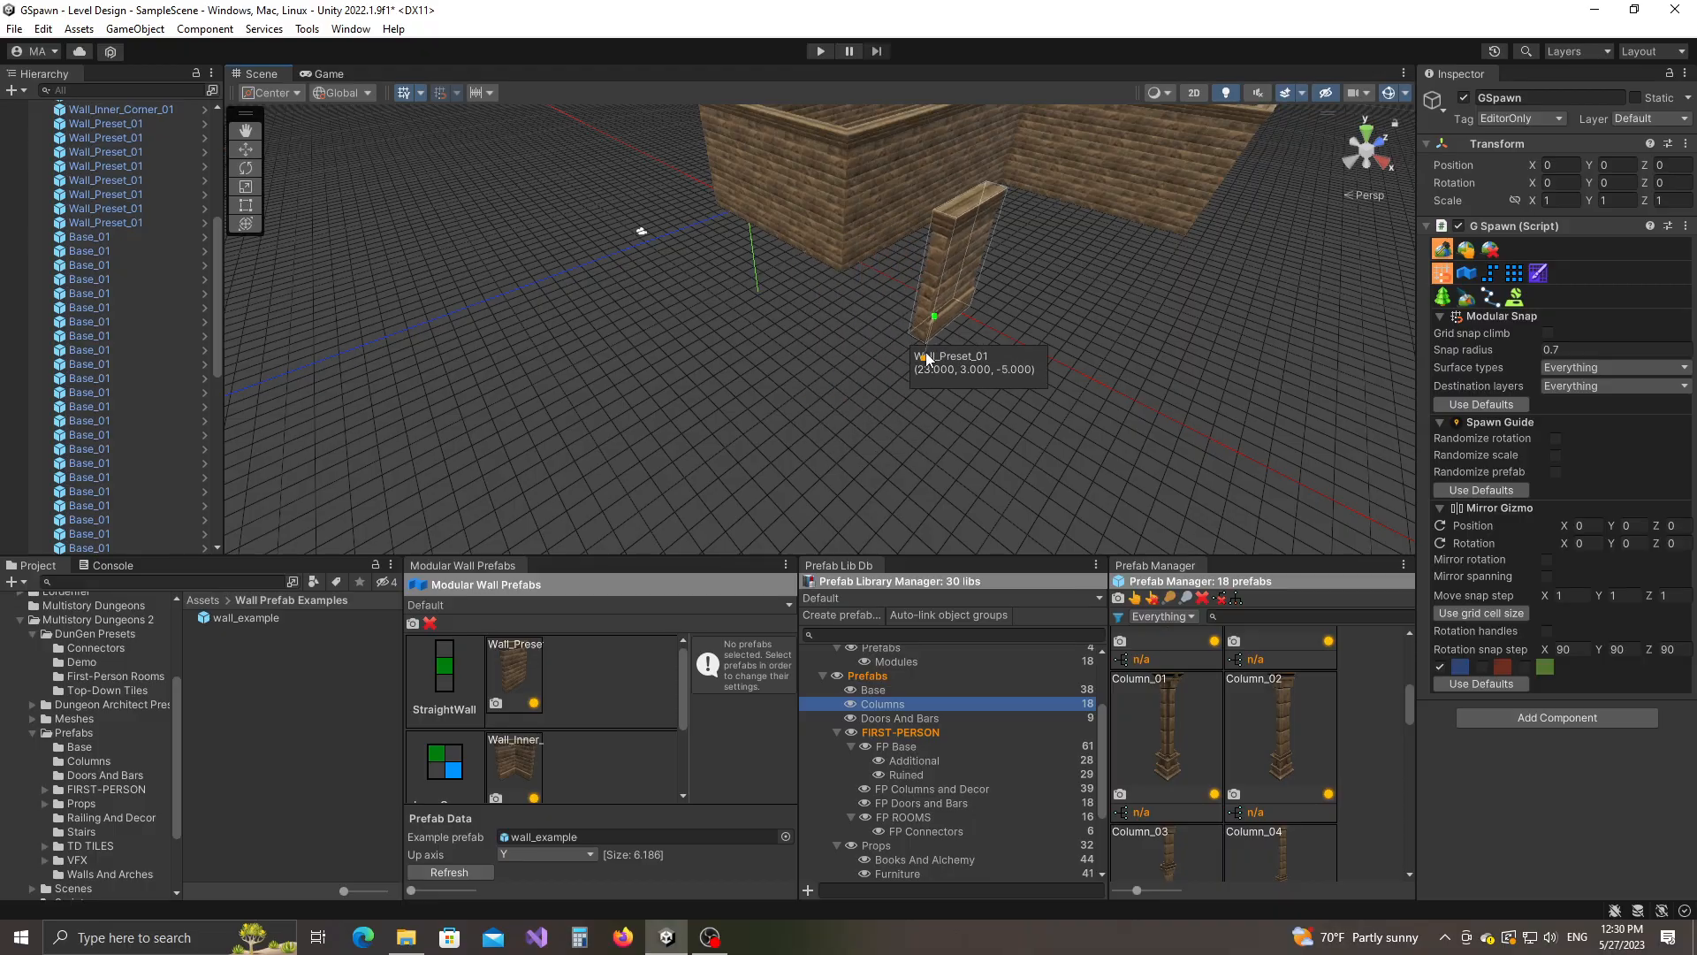
{"action": "scroll", "coordinate": [928, 367], "scroll_direction": "down", "scroll_amount": 5}
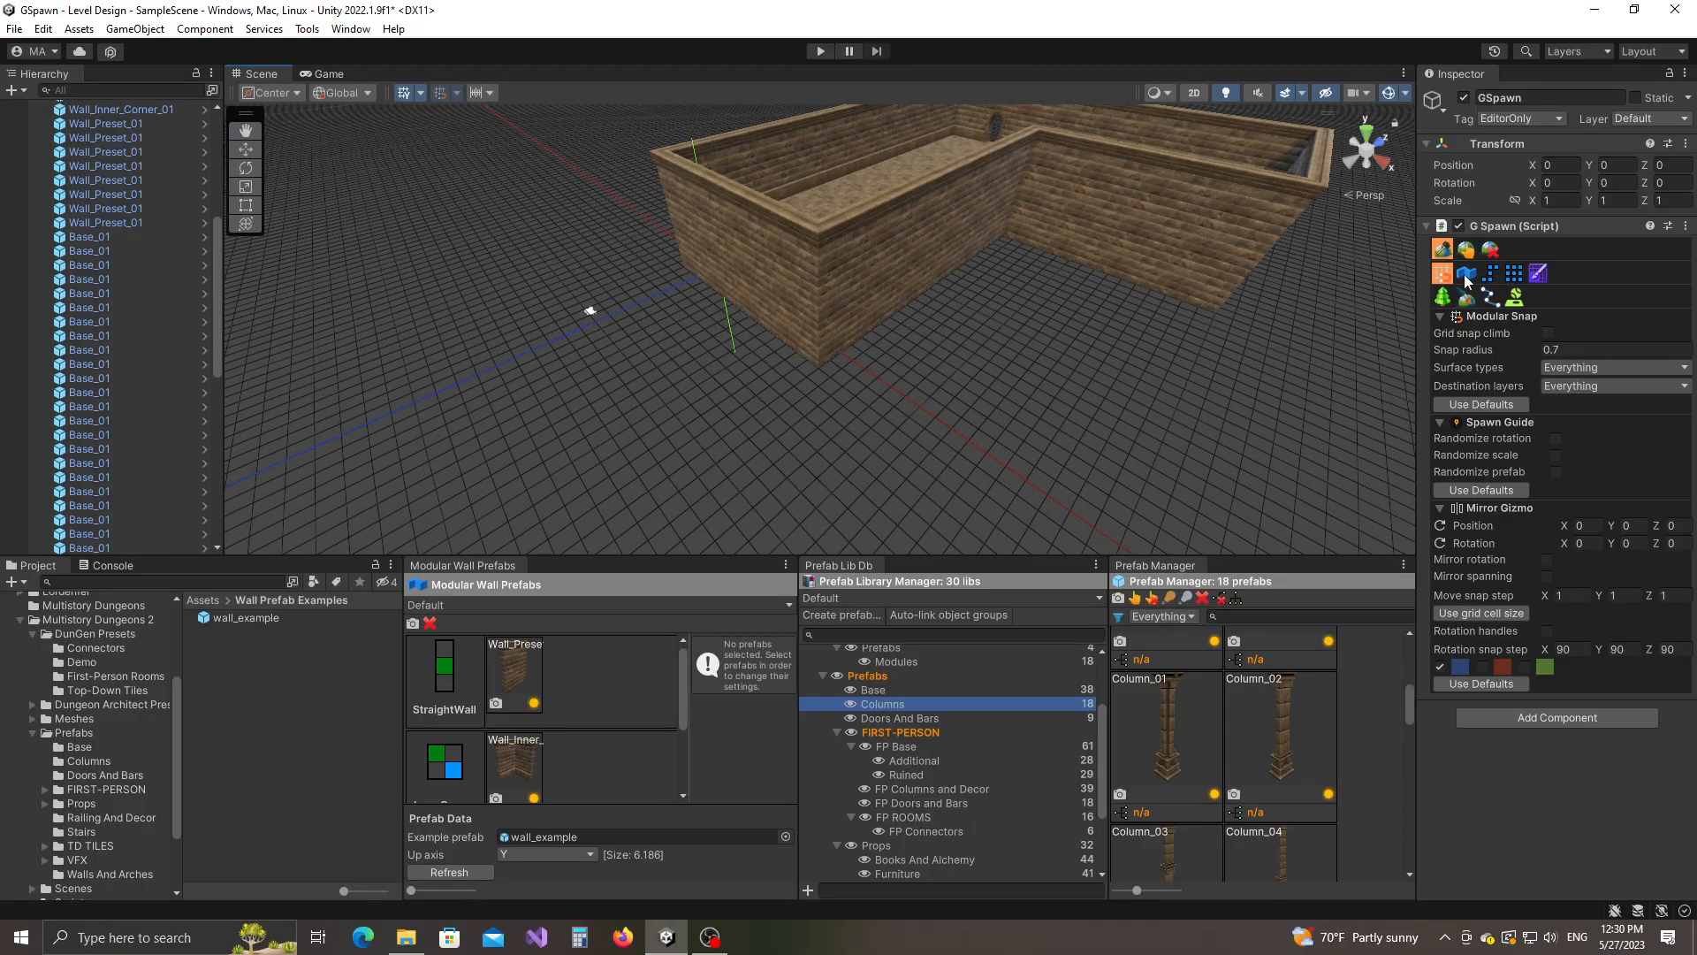
{"action": "scroll", "coordinate": [651, 499], "scroll_direction": "down", "scroll_amount": 1}
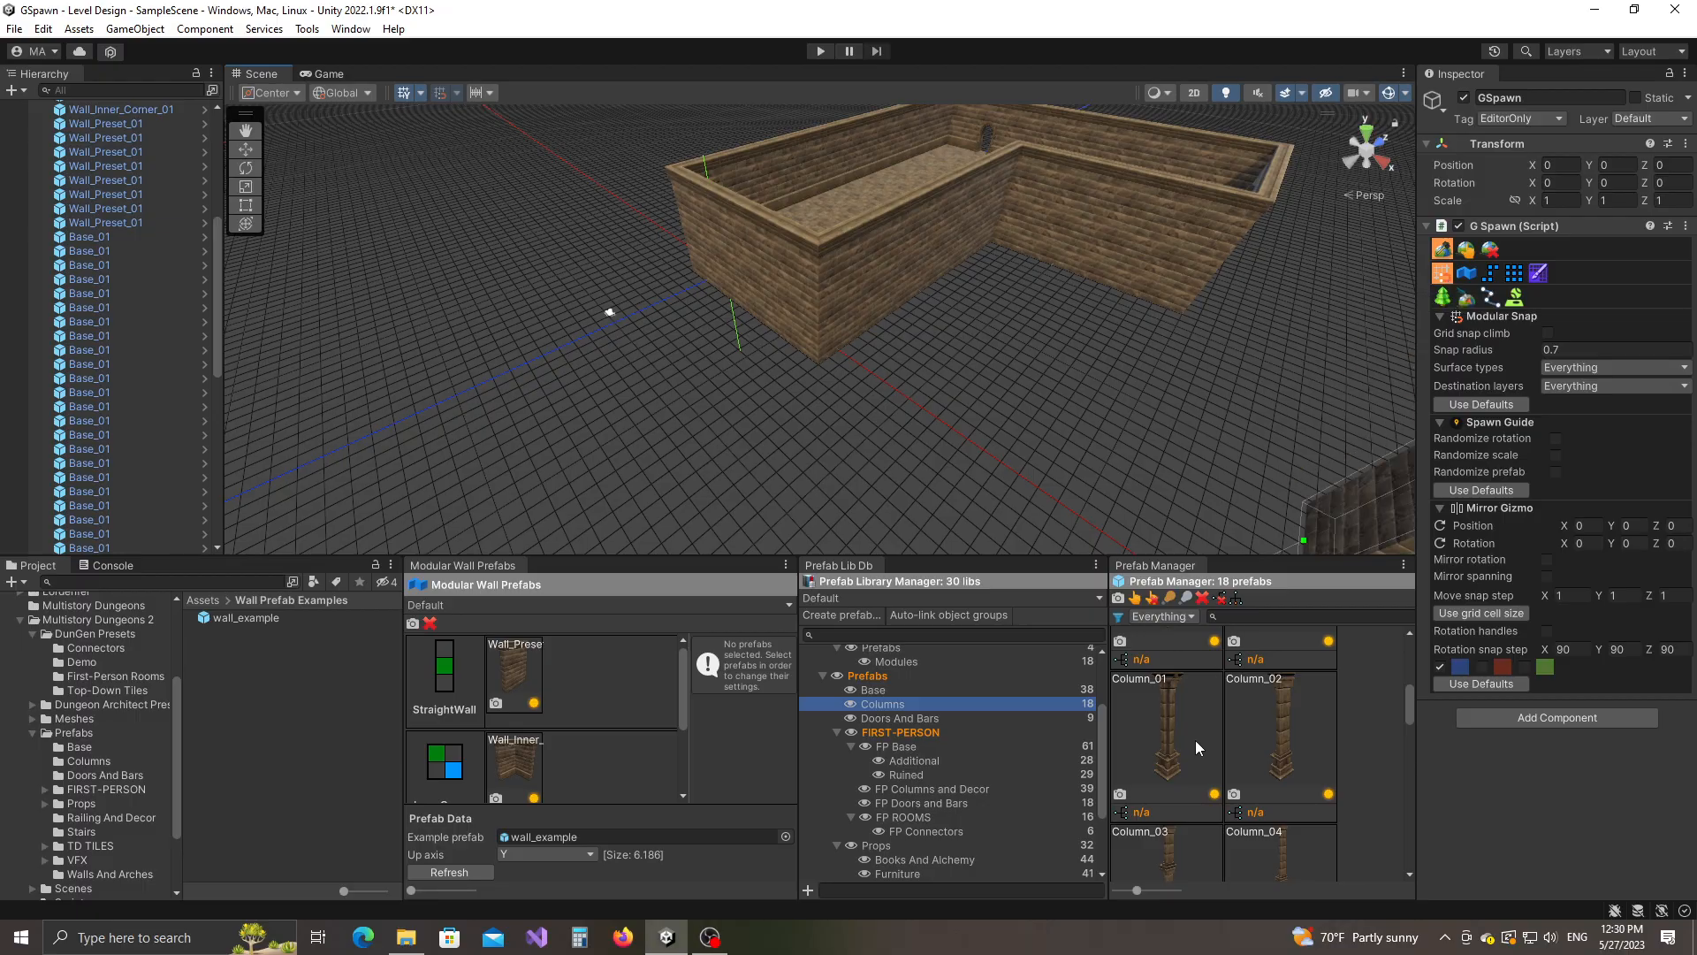
{"action": "mouse_move", "coordinate": [1195, 739]}
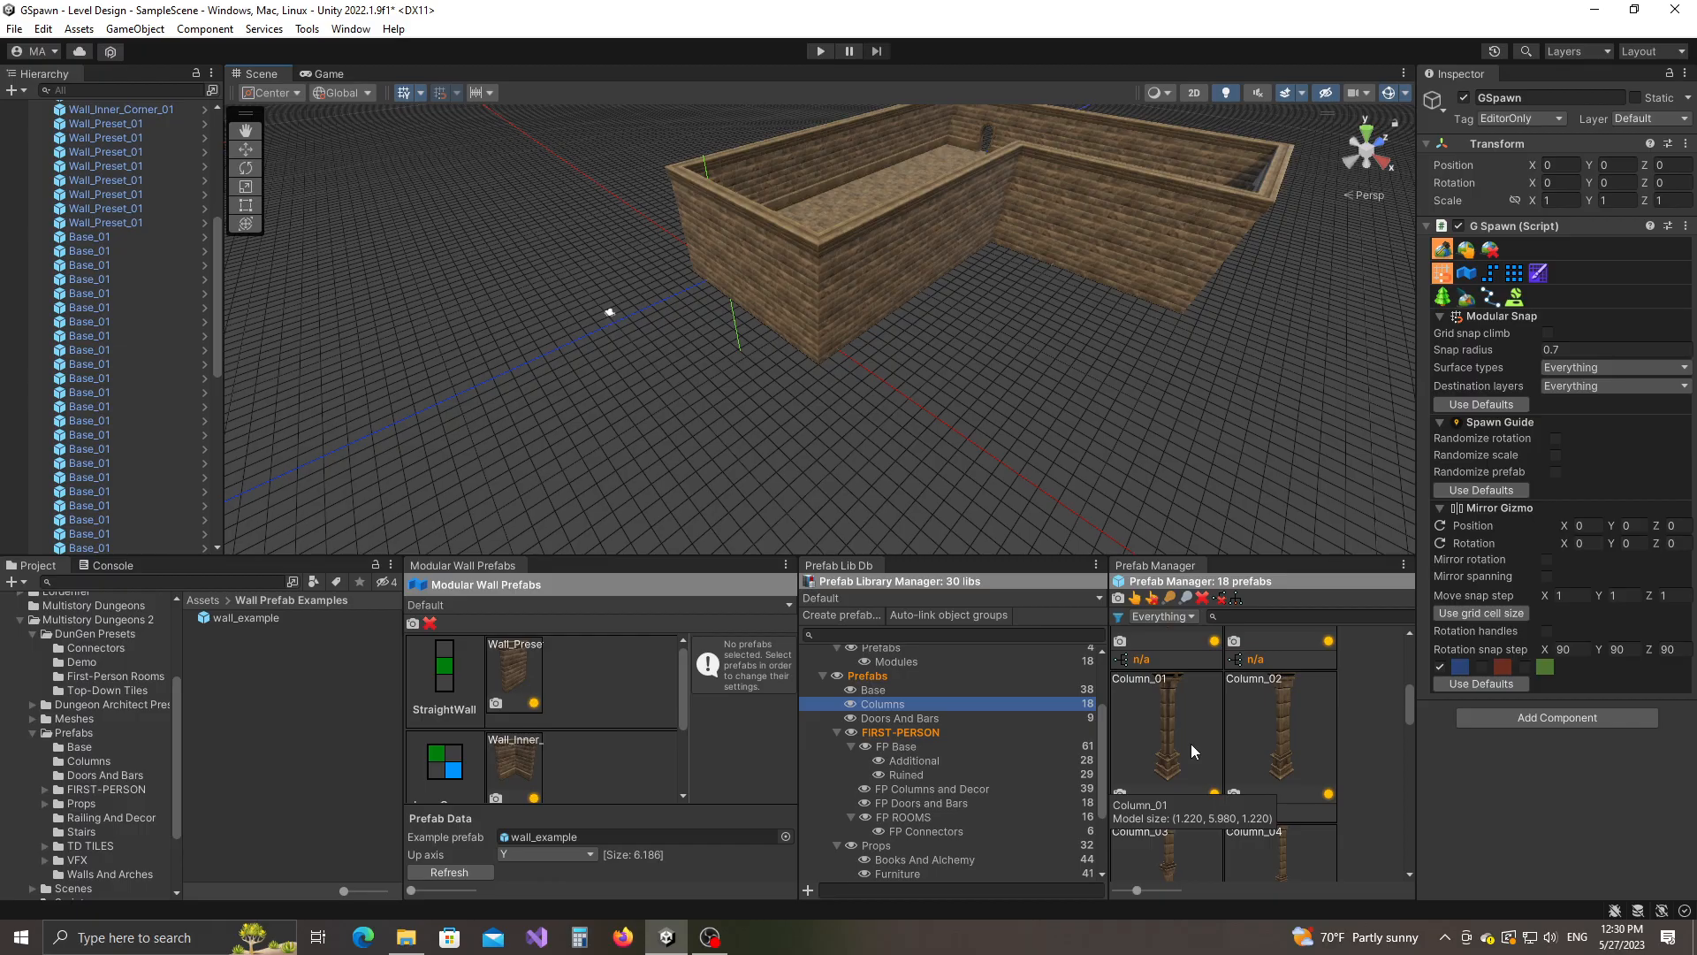
{"action": "scroll", "coordinate": [1007, 380], "scroll_direction": "up", "scroll_amount": 5}
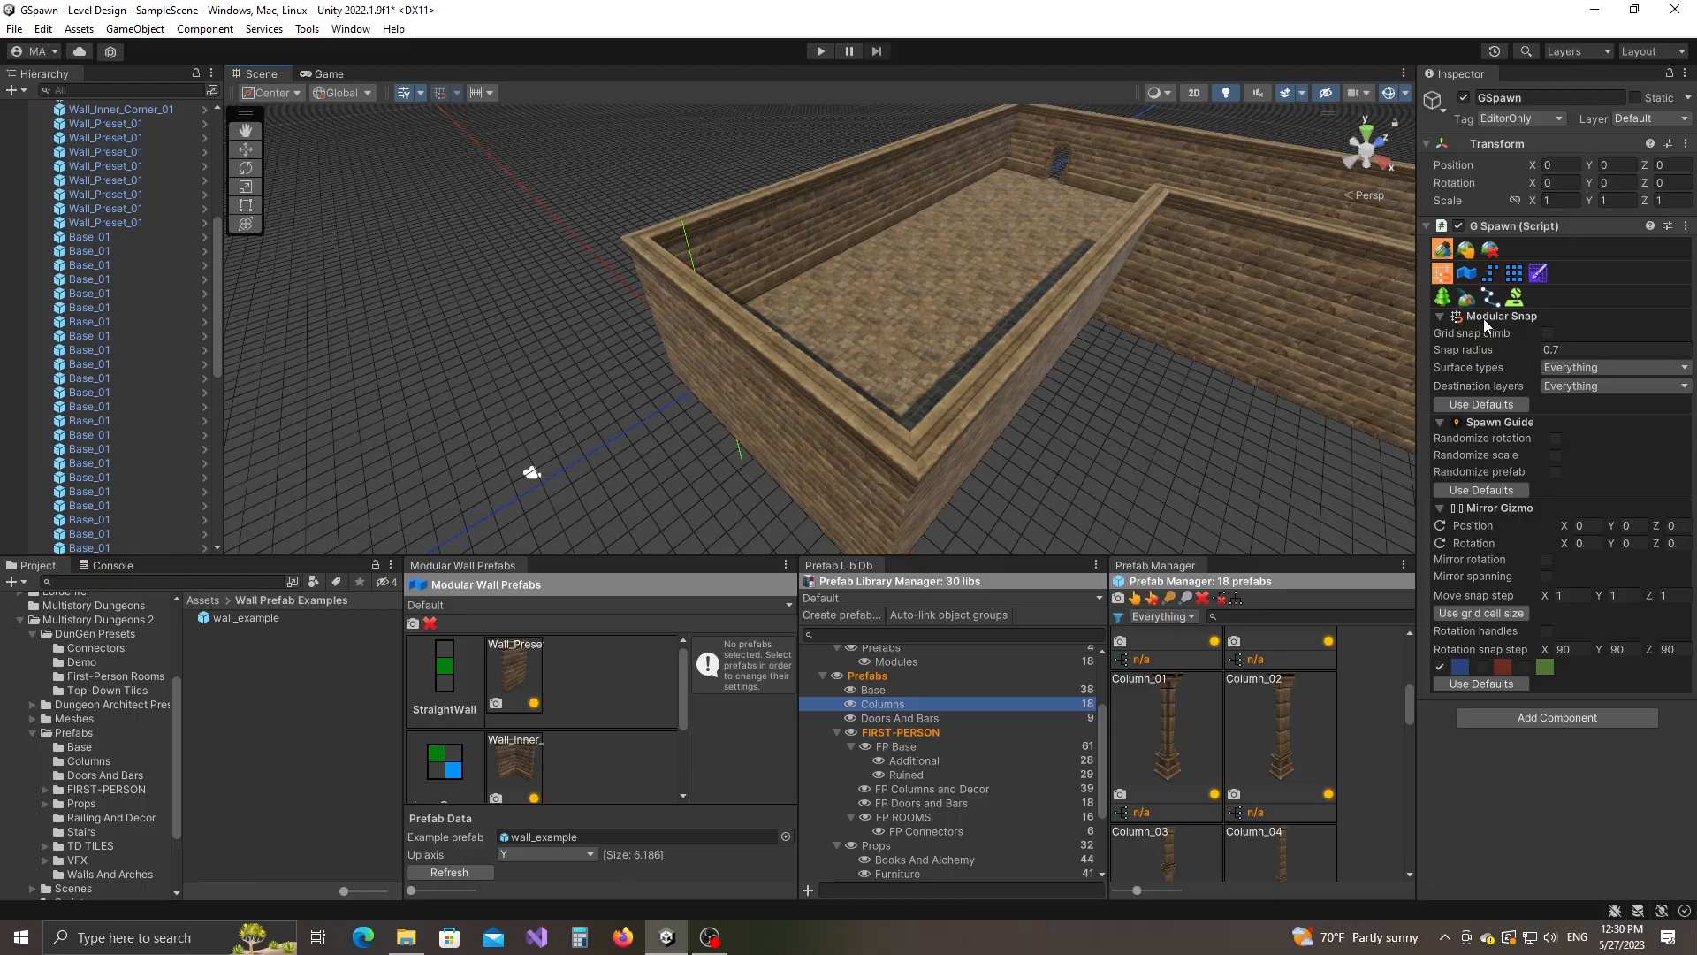
Compare the snap settings of the Modular Walls, Segments, Box and Modular Snap spawn tools, ending on Modular Snap.
{"action": "left_click", "coordinate": [1466, 281]}
{"action": "left_click", "coordinate": [1490, 277]}
{"action": "left_click", "coordinate": [1515, 278]}
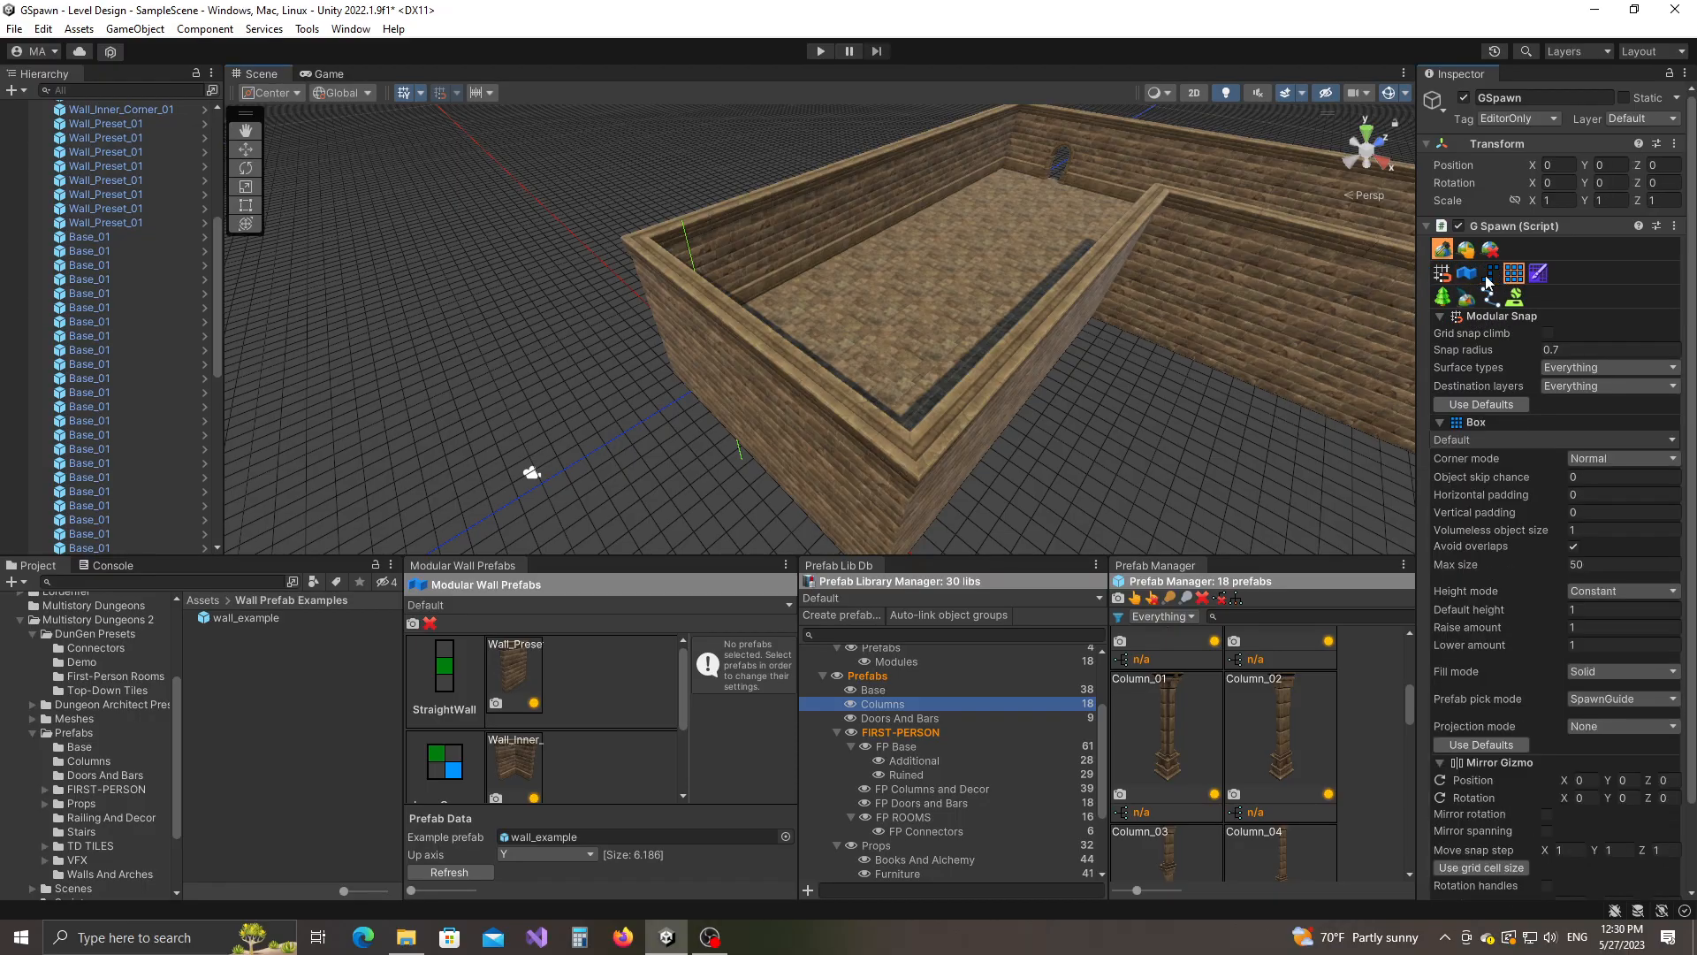
{"action": "left_click", "coordinate": [1491, 277]}
{"action": "left_click", "coordinate": [1465, 278]}
{"action": "left_click", "coordinate": [1491, 276]}
{"action": "left_click", "coordinate": [1466, 276]}
{"action": "left_click", "coordinate": [1514, 276]}
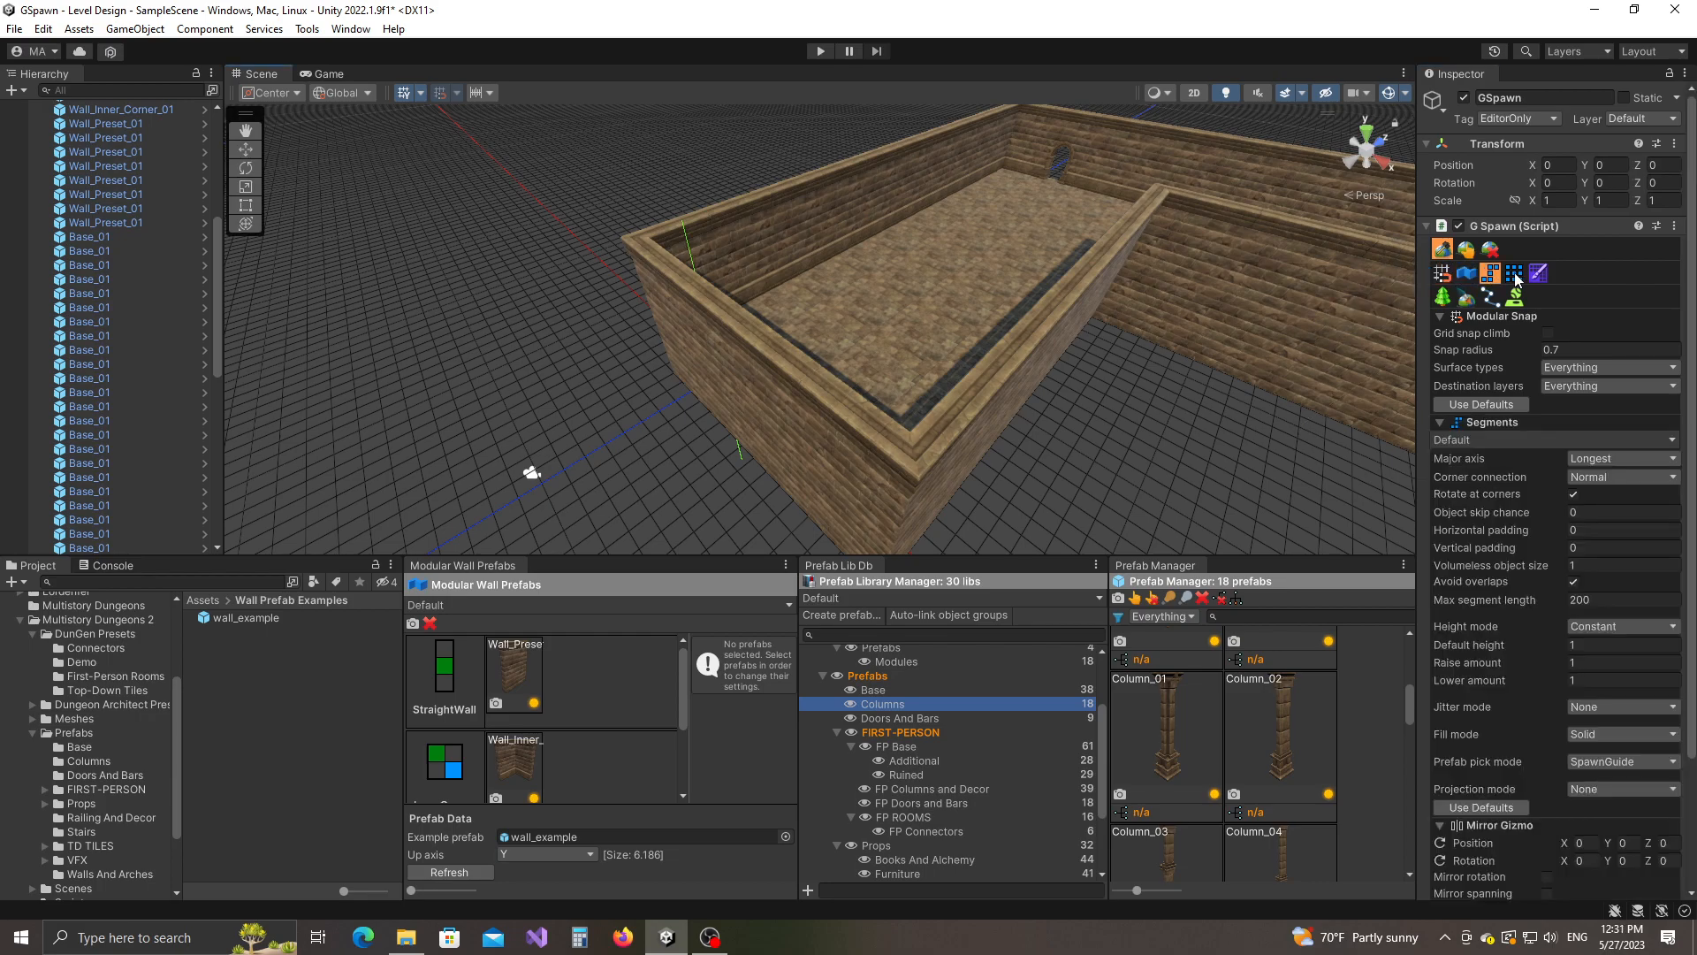
{"action": "left_click", "coordinate": [1441, 272]}
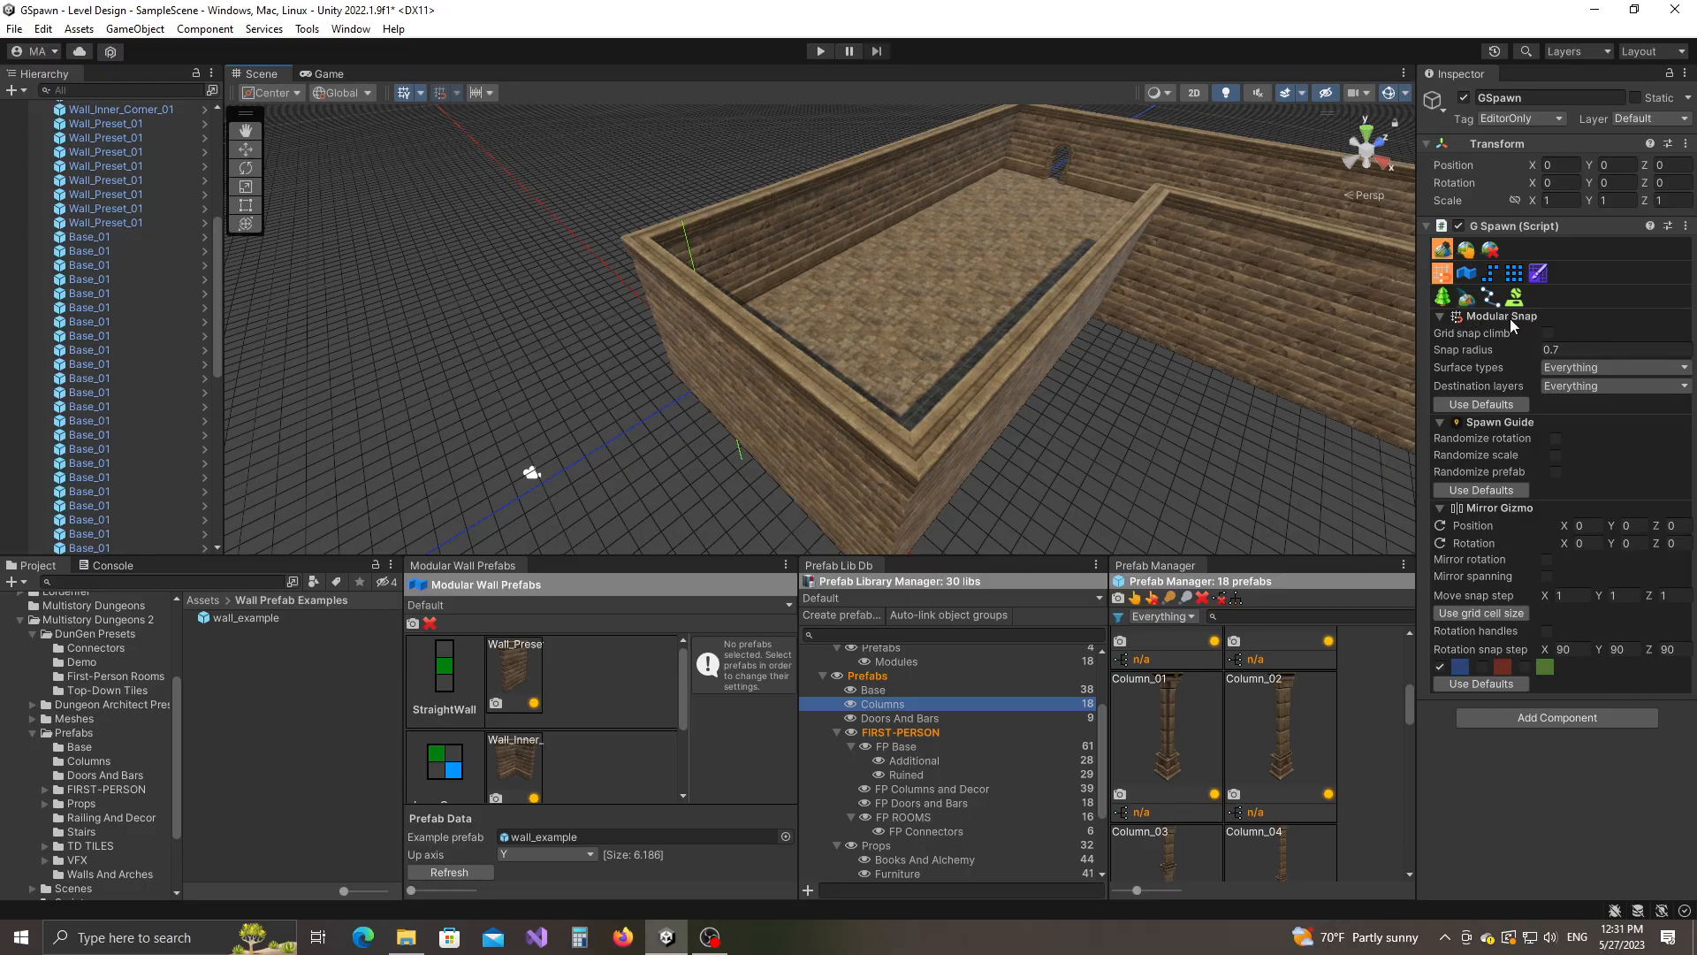
{"action": "left_click", "coordinate": [1467, 274]}
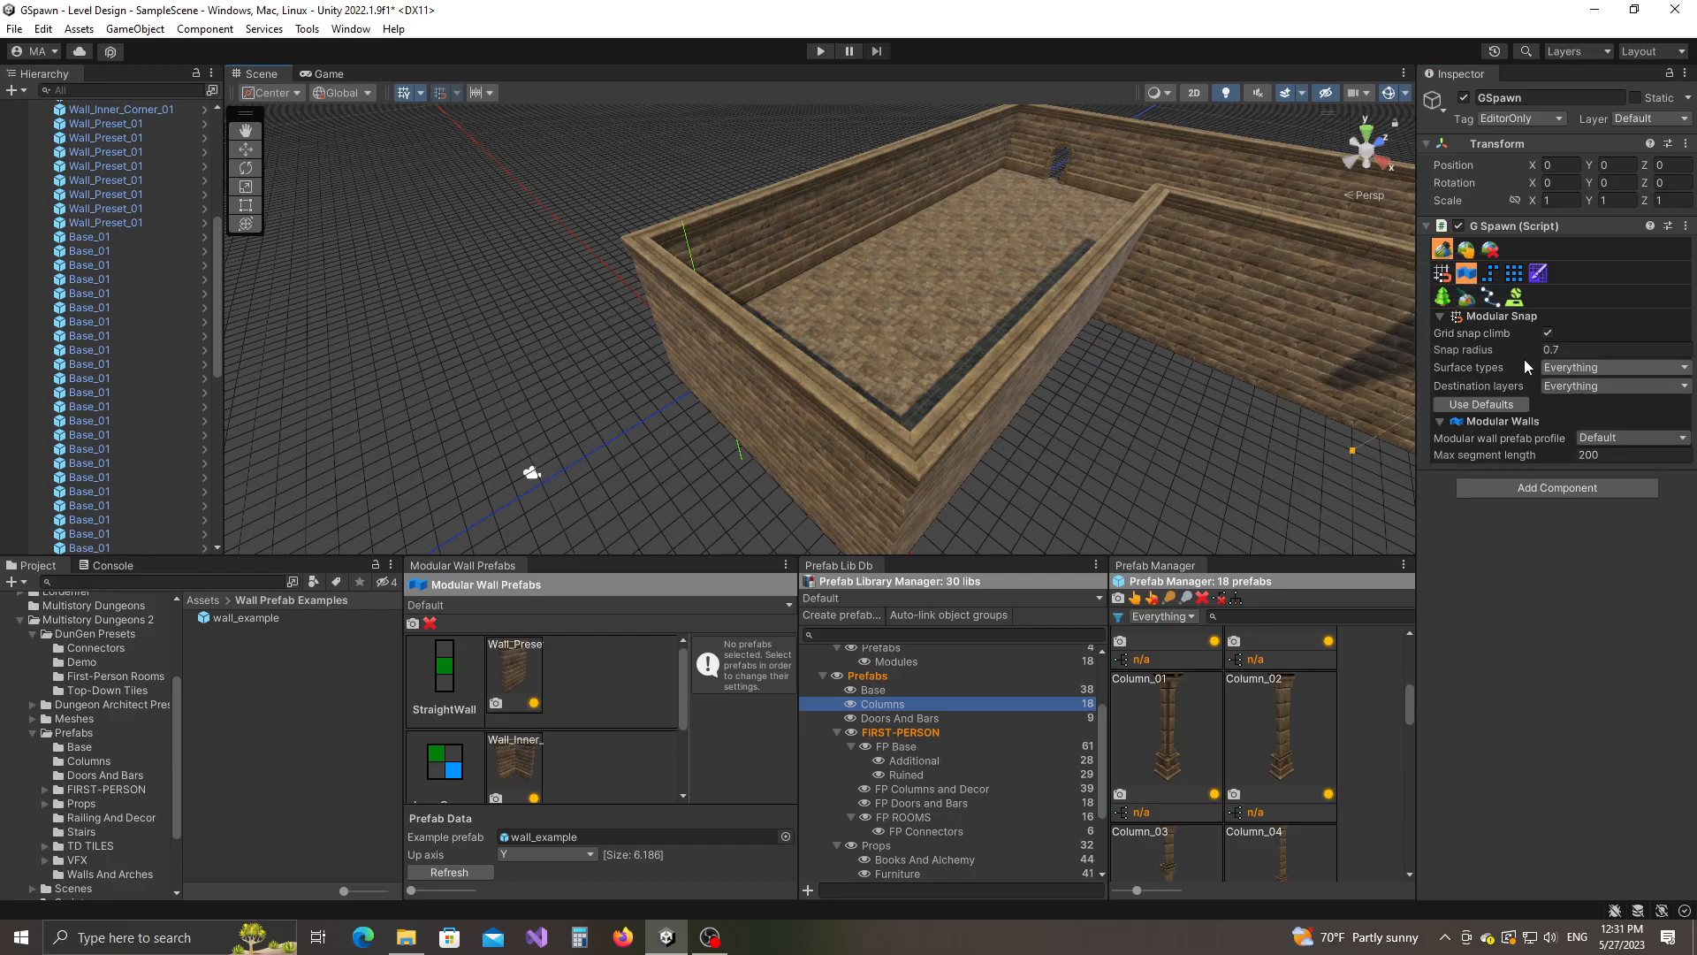
{"action": "left_click", "coordinate": [1446, 277]}
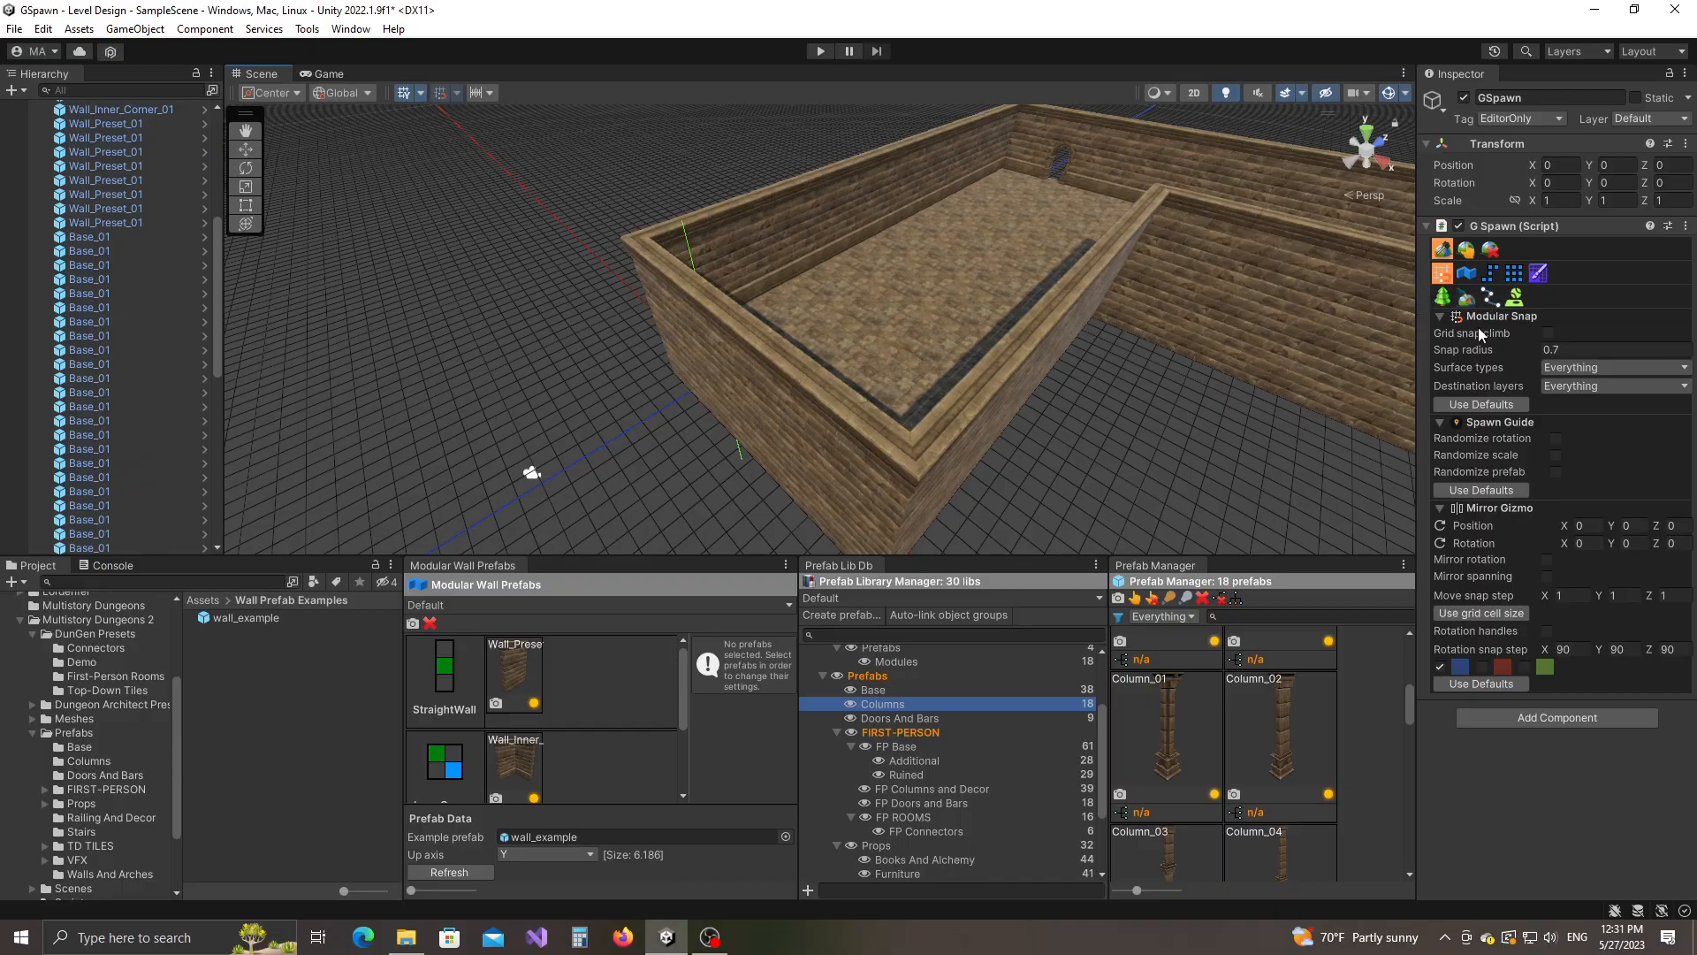
{"action": "left_click", "coordinate": [1469, 275]}
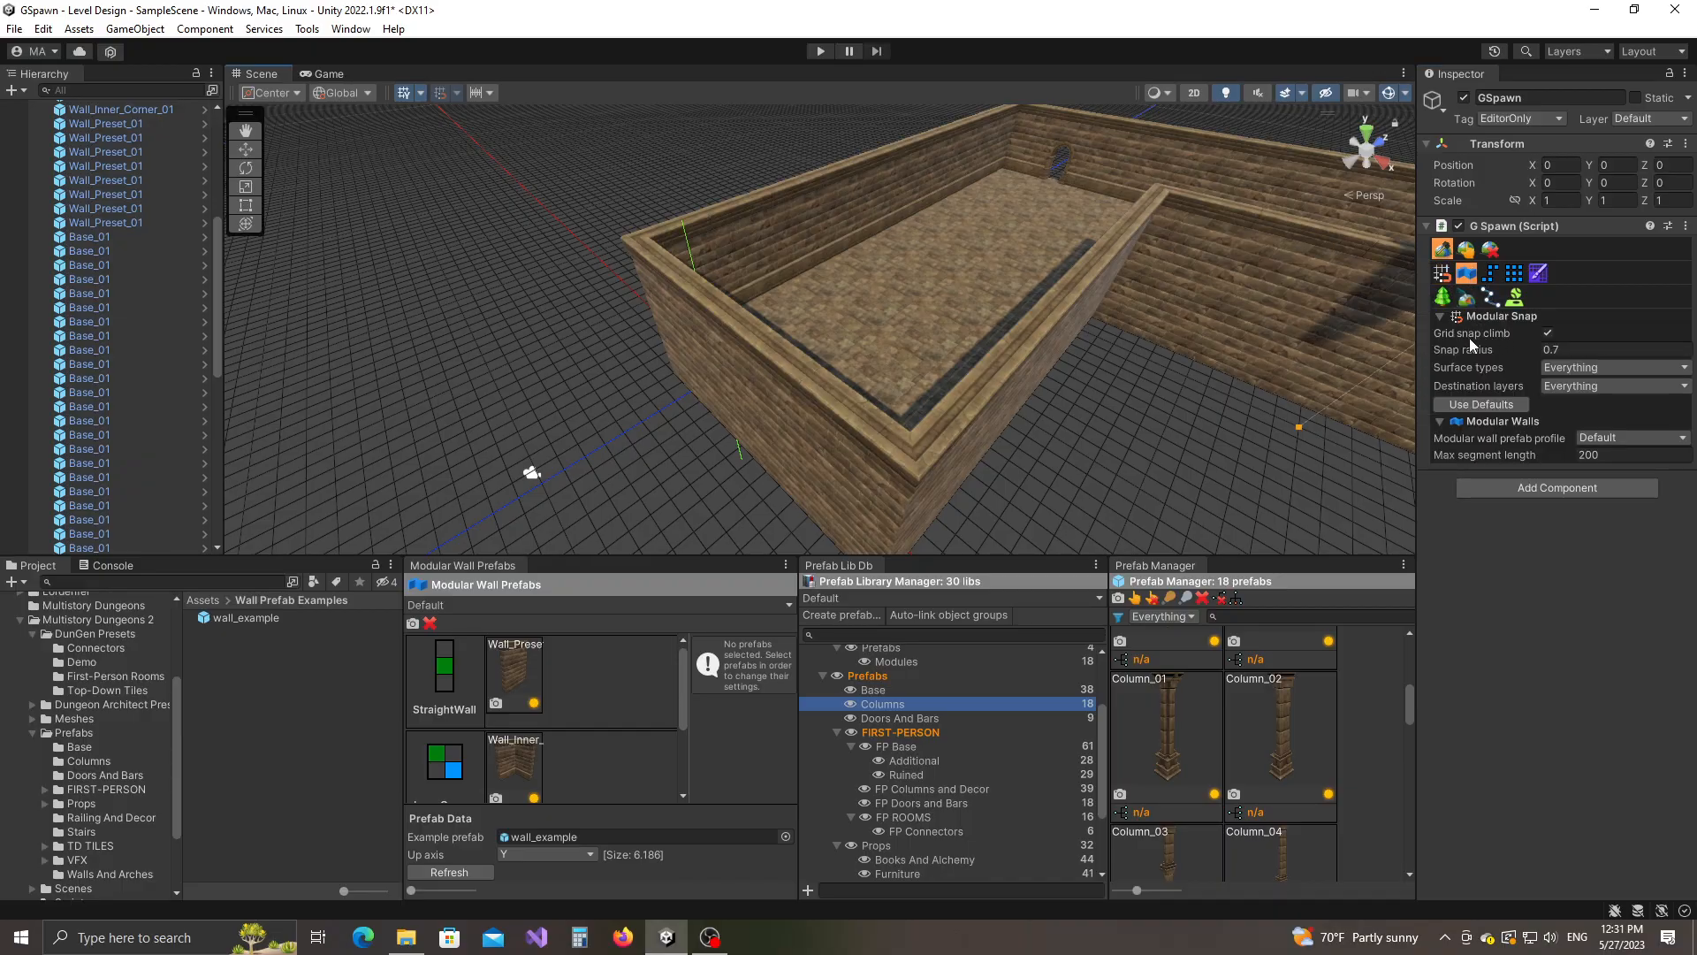
{"action": "left_click", "coordinate": [1442, 273]}
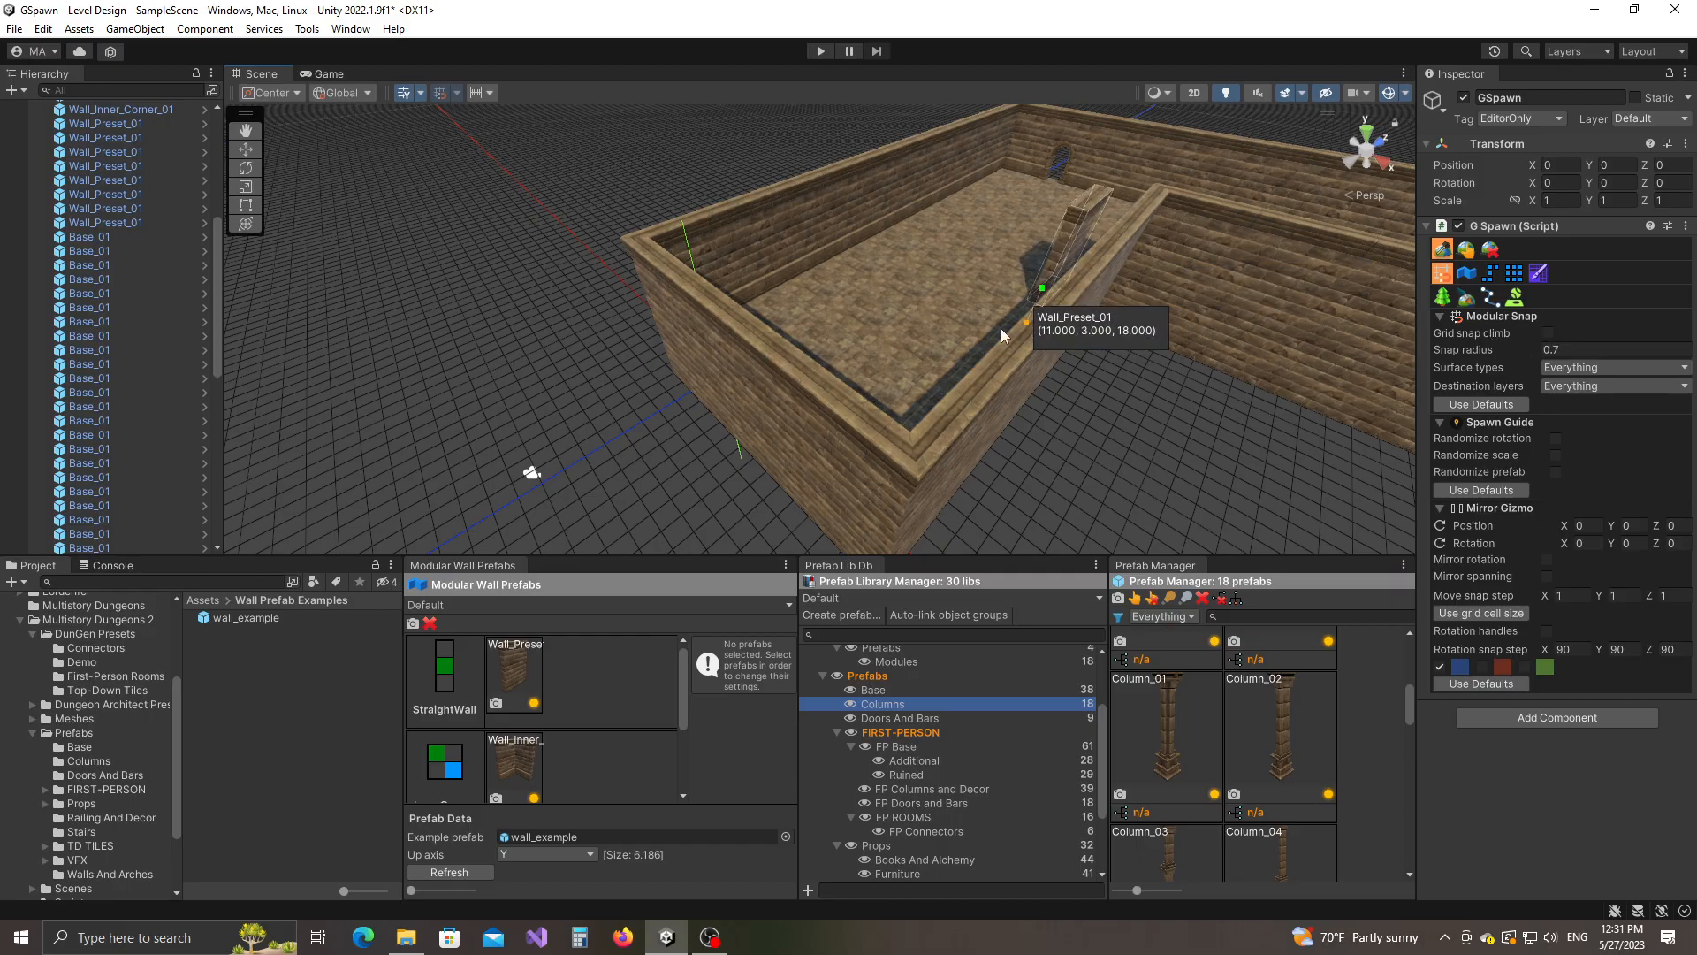
Choose Column_01 as the prefab to spawn and enable grid snap climb for it.
{"action": "left_click", "coordinate": [1172, 738]}
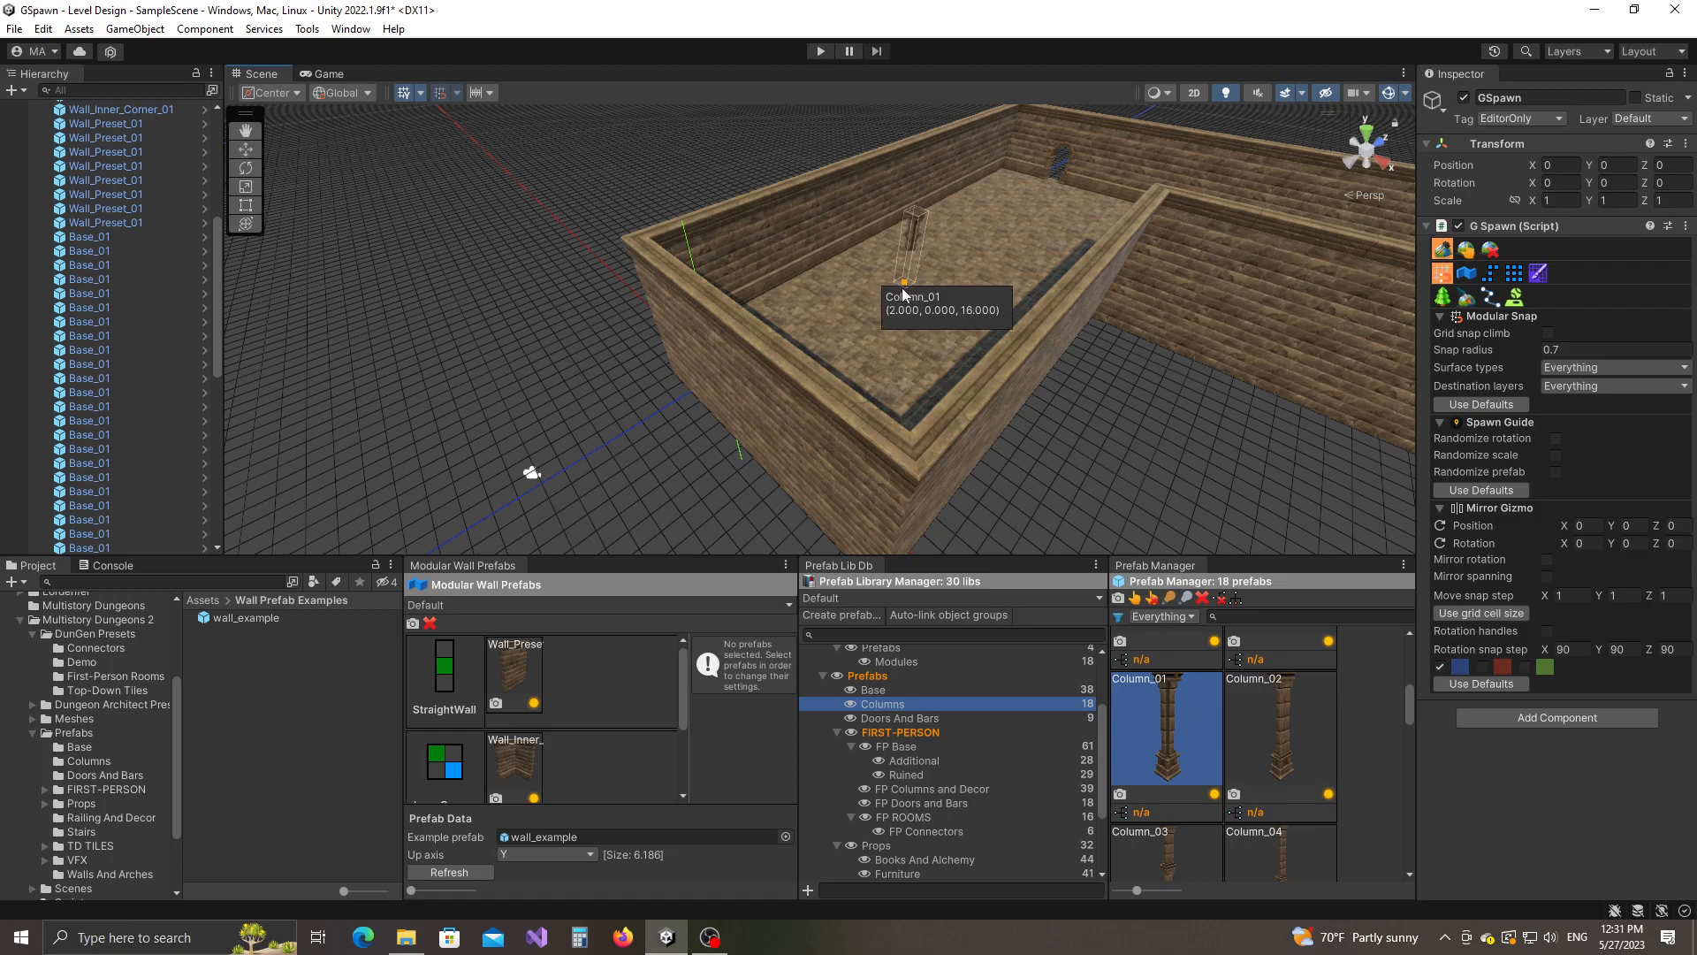
{"action": "key", "text": "c"}
{"action": "scroll", "coordinate": [940, 314], "scroll_direction": "up", "scroll_amount": 2}
{"action": "mouse_move", "coordinate": [935, 316]}
{"action": "right_mouse_down"}
{"action": "mouse_move", "coordinate": [844, 361]}
{"action": "mouse_move", "coordinate": [784, 359]}
{"action": "mouse_move", "coordinate": [967, 384]}
{"action": "mouse_move", "coordinate": [902, 383]}
{"action": "mouse_move", "coordinate": [921, 380]}
{"action": "mouse_move", "coordinate": [872, 330]}
{"action": "mouse_move", "coordinate": [914, 341]}
{"action": "right_mouse_up"}
{"action": "key", "text": "w"}
{"action": "key", "text": "s"}
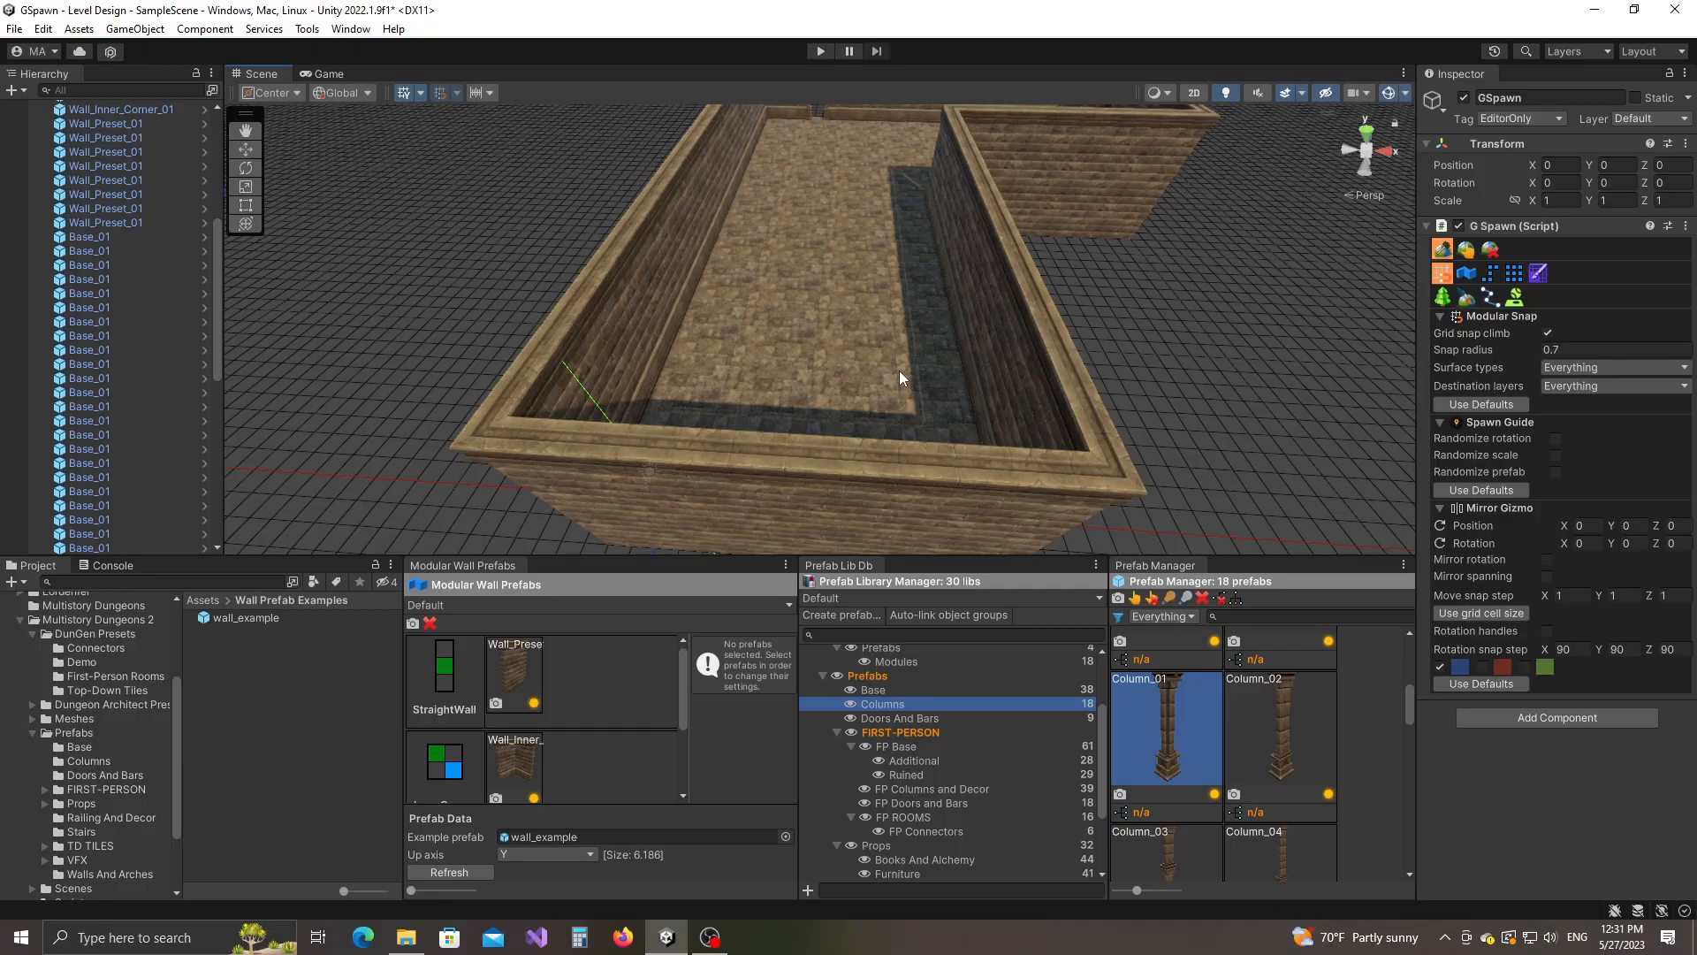
Turn on the mirror gizmo for spawning columns and bring its plane at the room's near corner into view.
{"action": "scroll", "coordinate": [901, 376], "scroll_direction": "down", "scroll_amount": 5}
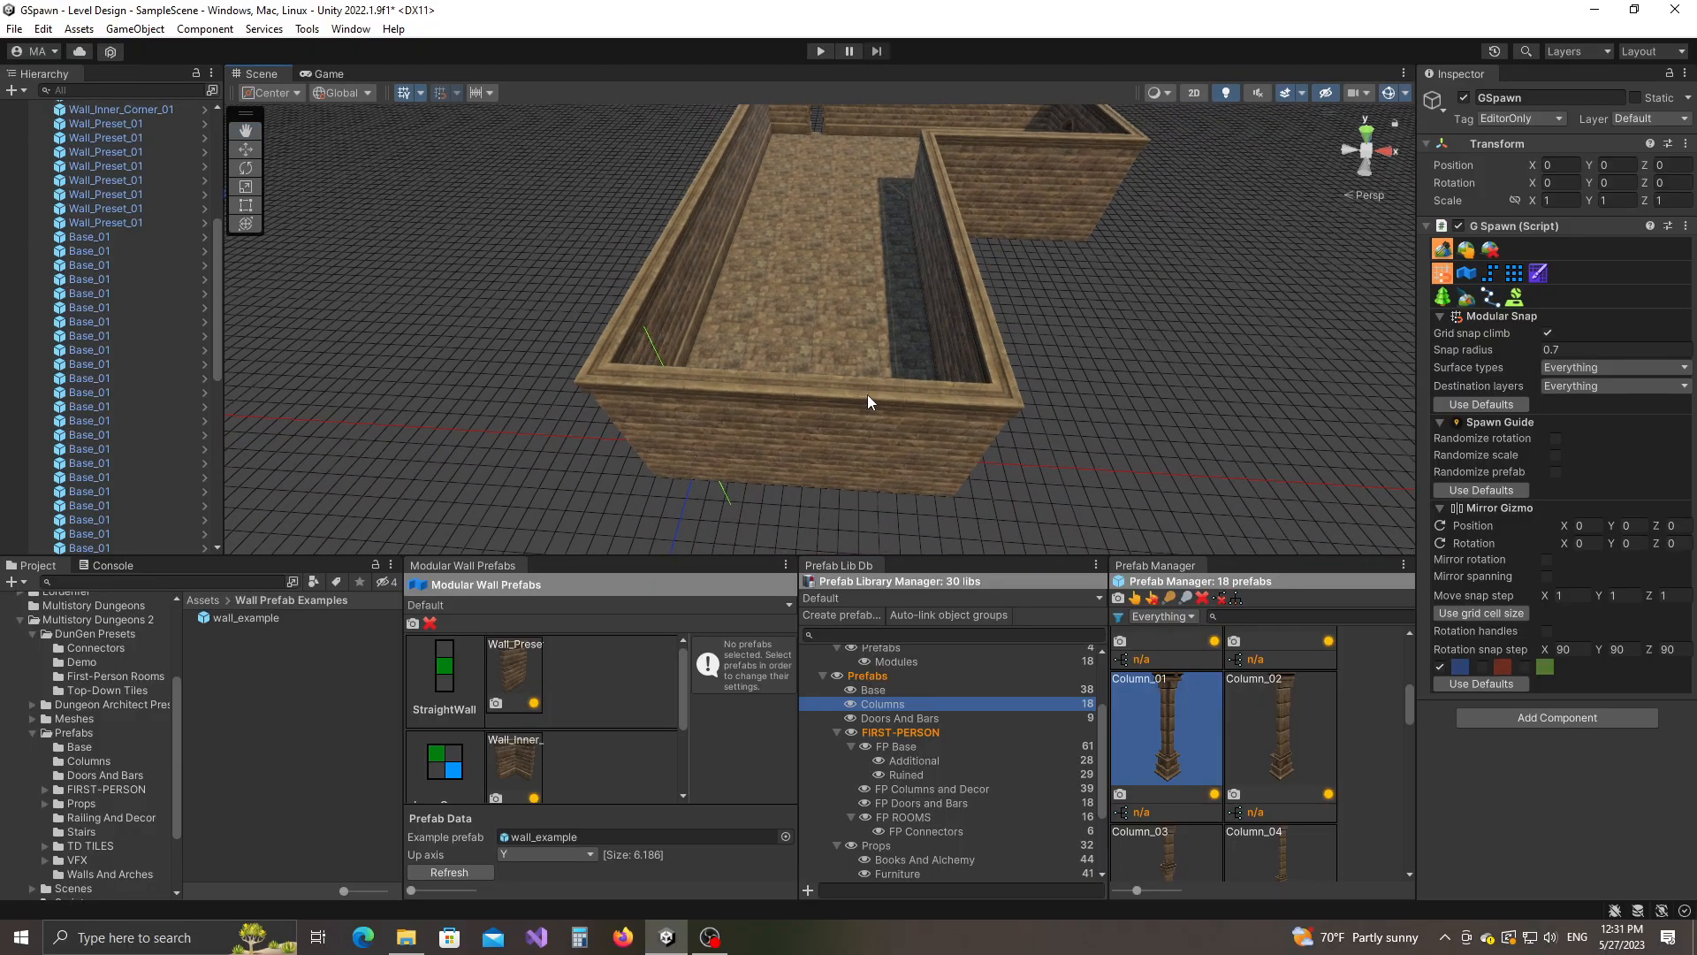
{"action": "key", "text": "m"}
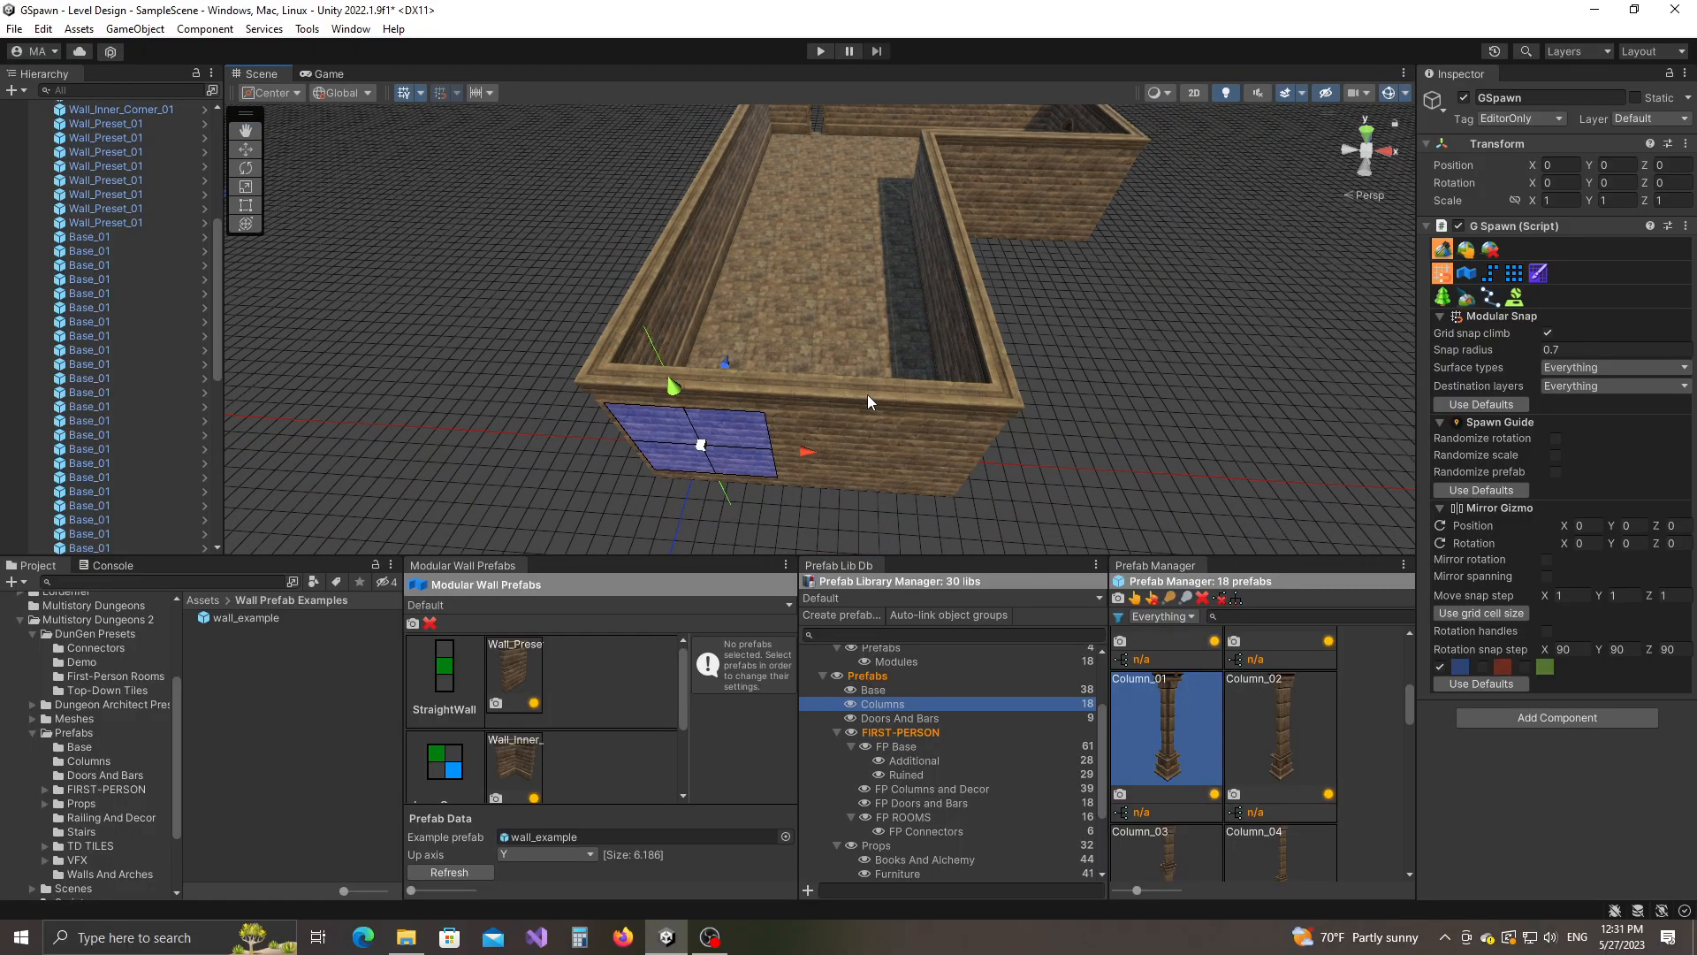
{"action": "middle_click_drag", "start_coordinate": [743, 414], "coordinate": [893, 373]}
{"action": "scroll", "coordinate": [839, 458], "scroll_direction": "up", "scroll_amount": 2}
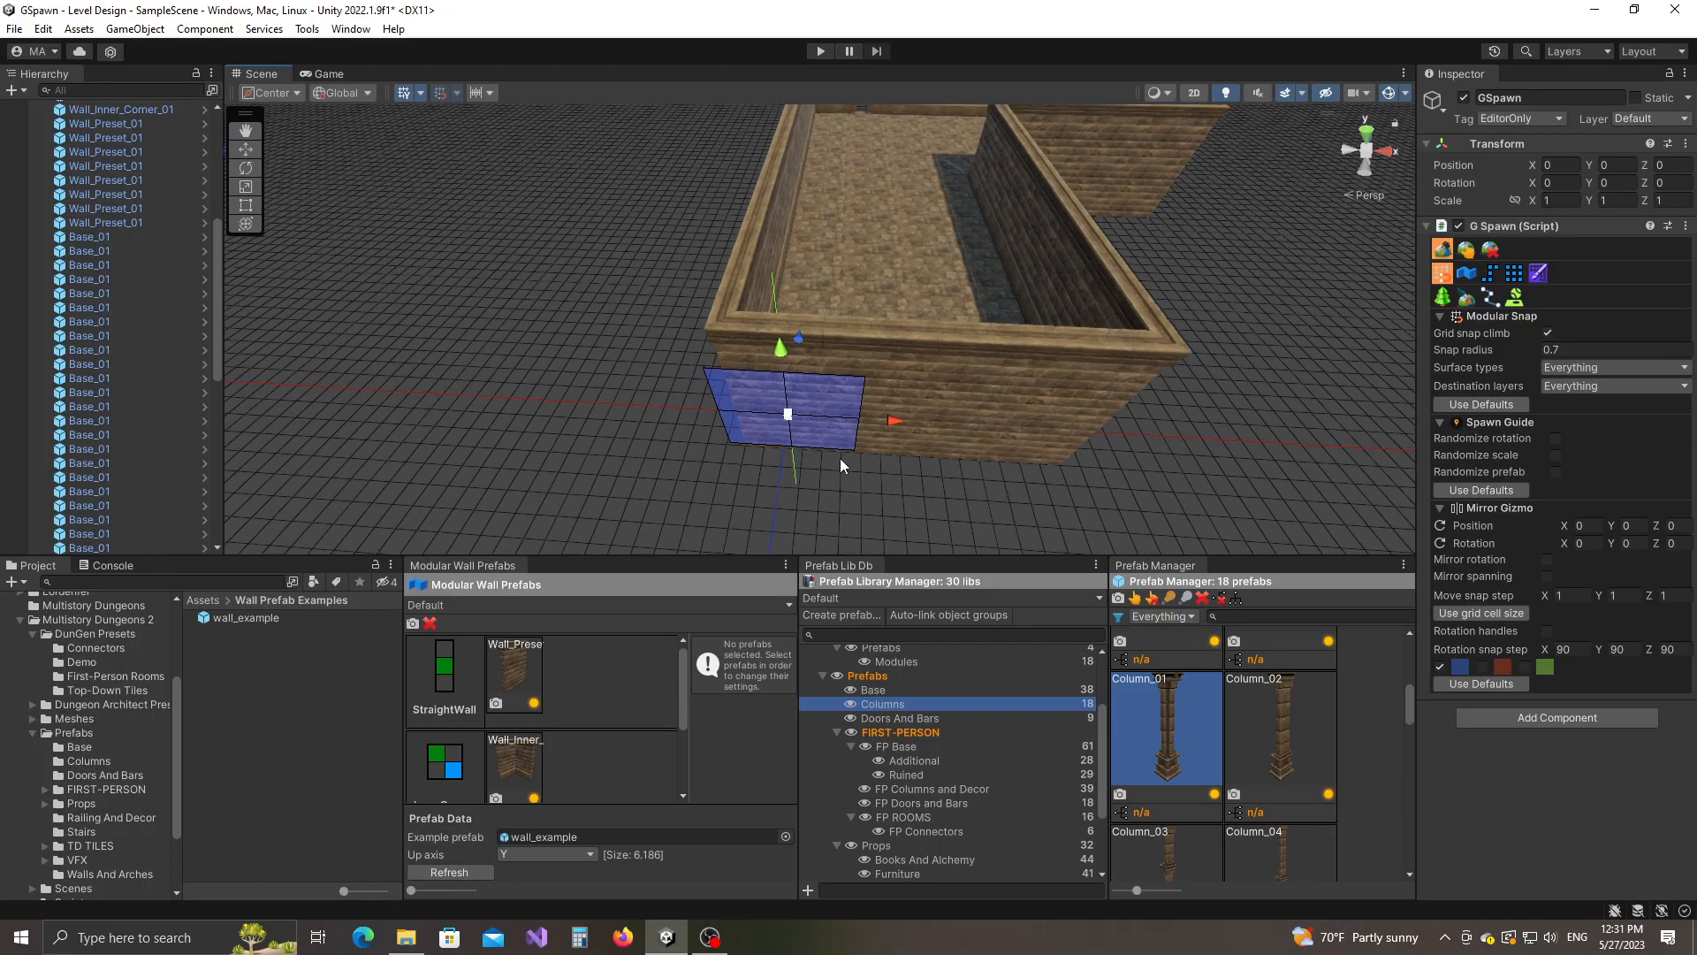
{"action": "scroll", "coordinate": [840, 458], "scroll_direction": "up", "scroll_amount": 1}
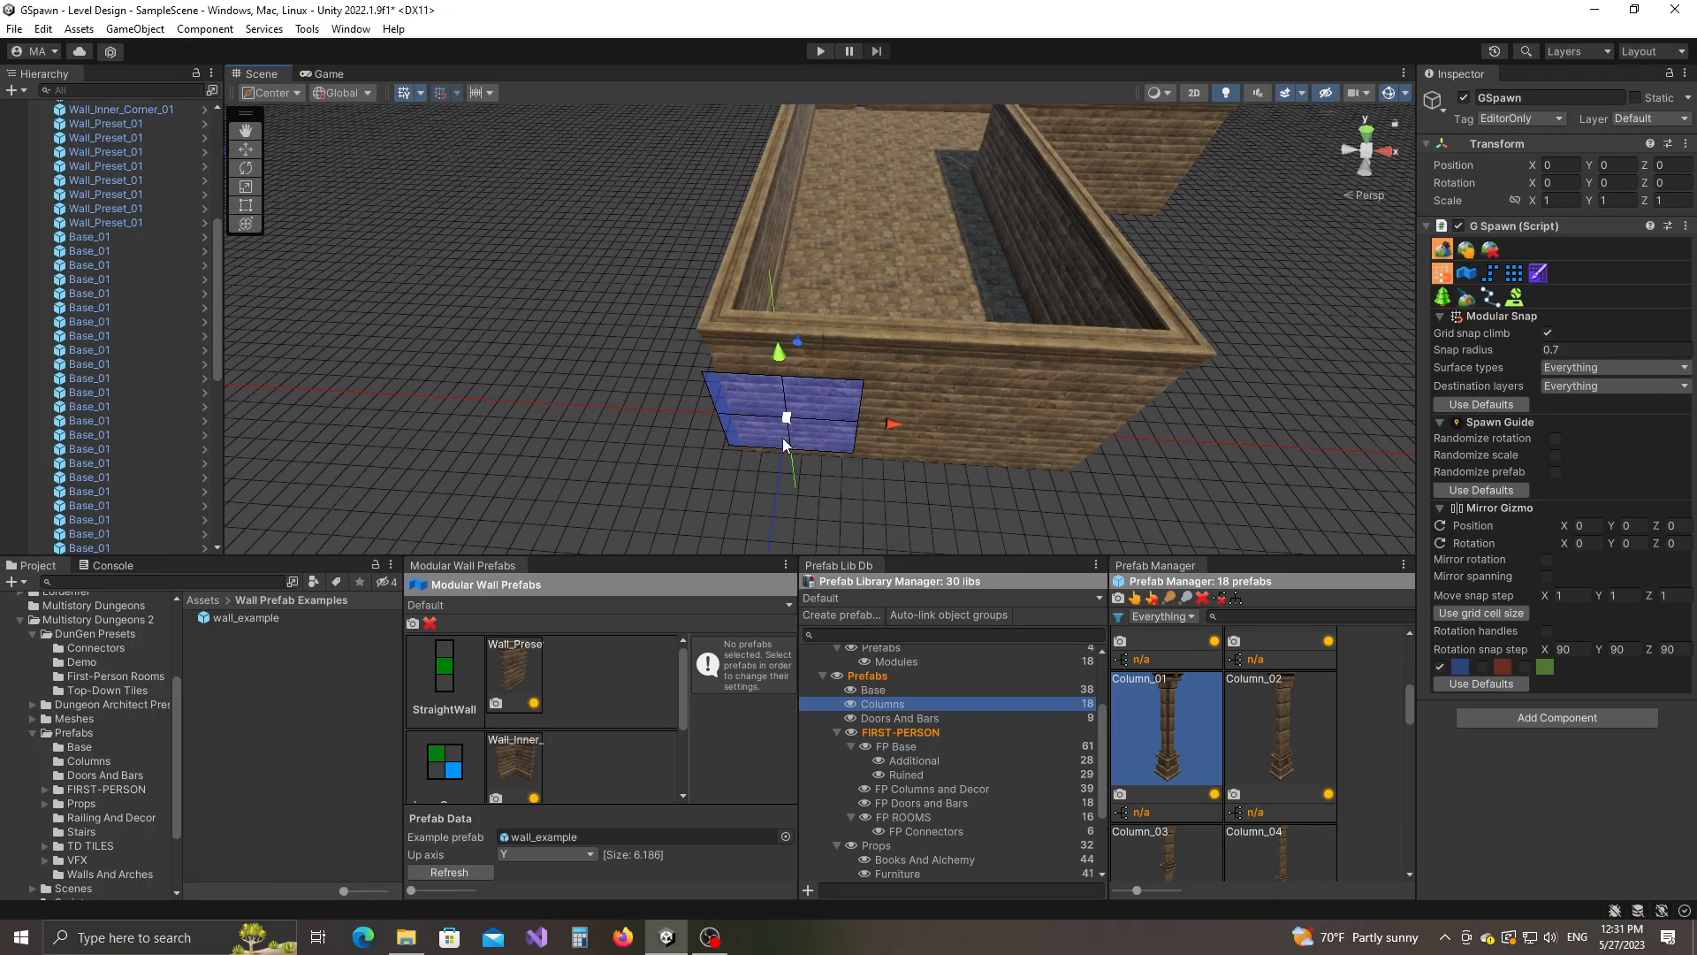
{"action": "left_click_drag", "start_coordinate": [714, 418], "coordinate": [633, 451], "text": "alt"}
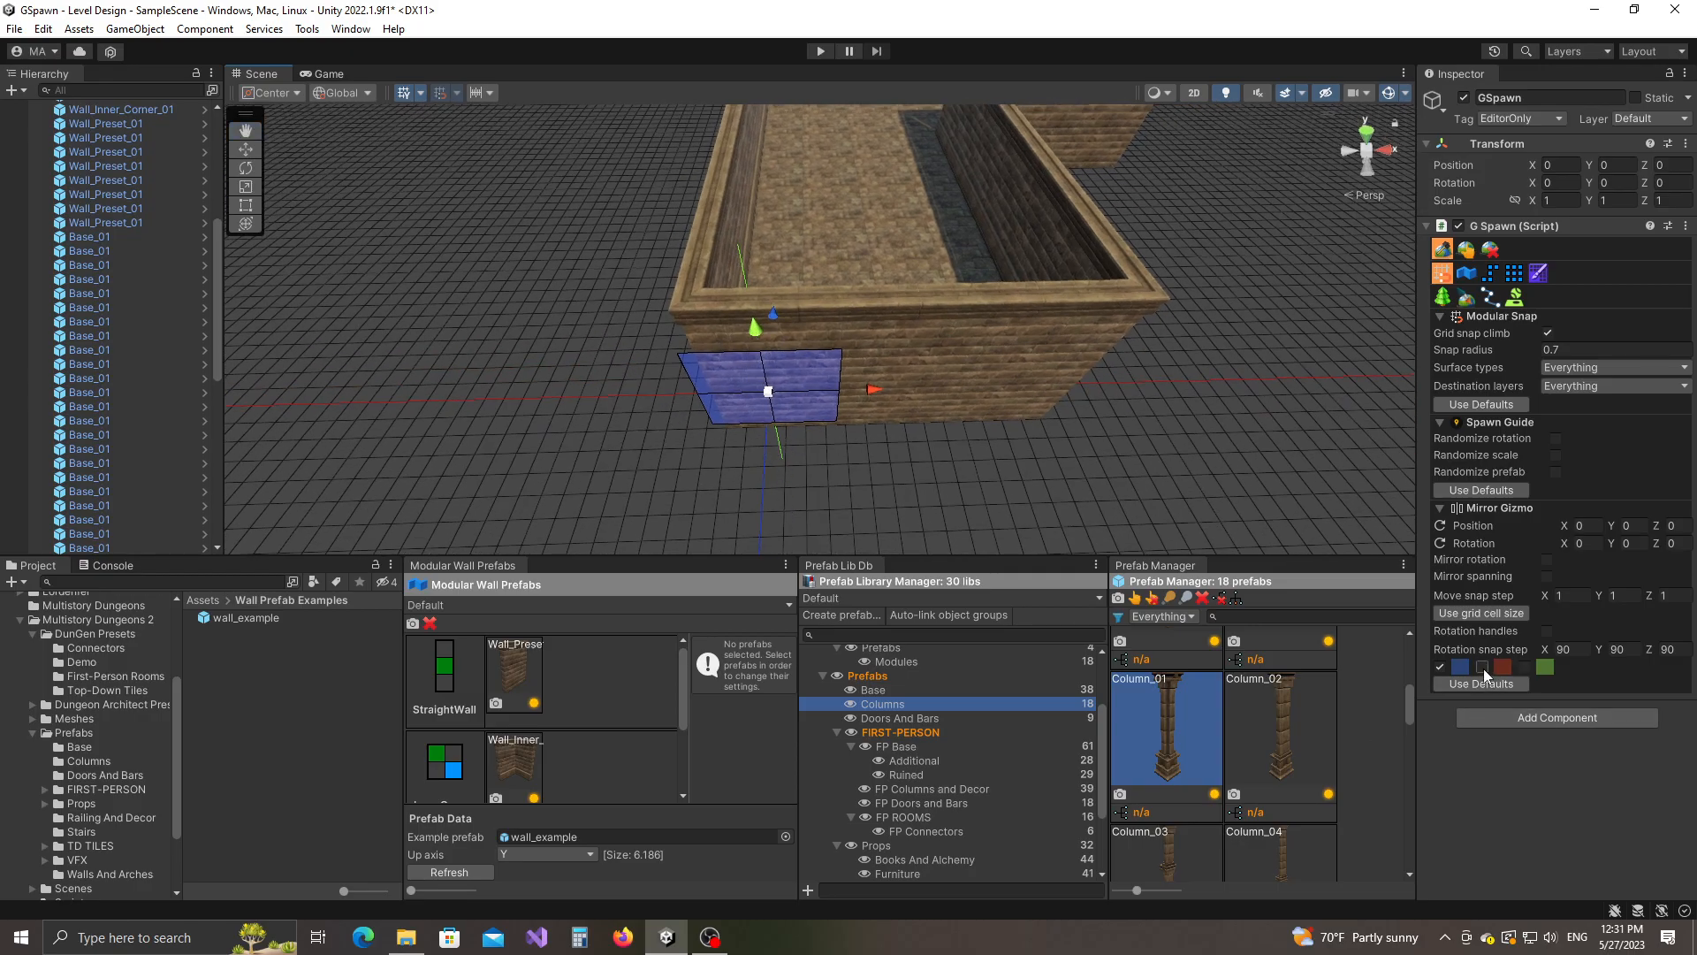
Try the mirror gizmo's plane combinations and keep only the red plane enabled.
{"action": "right_click_drag", "start_coordinate": [1114, 502], "coordinate": [1094, 462]}
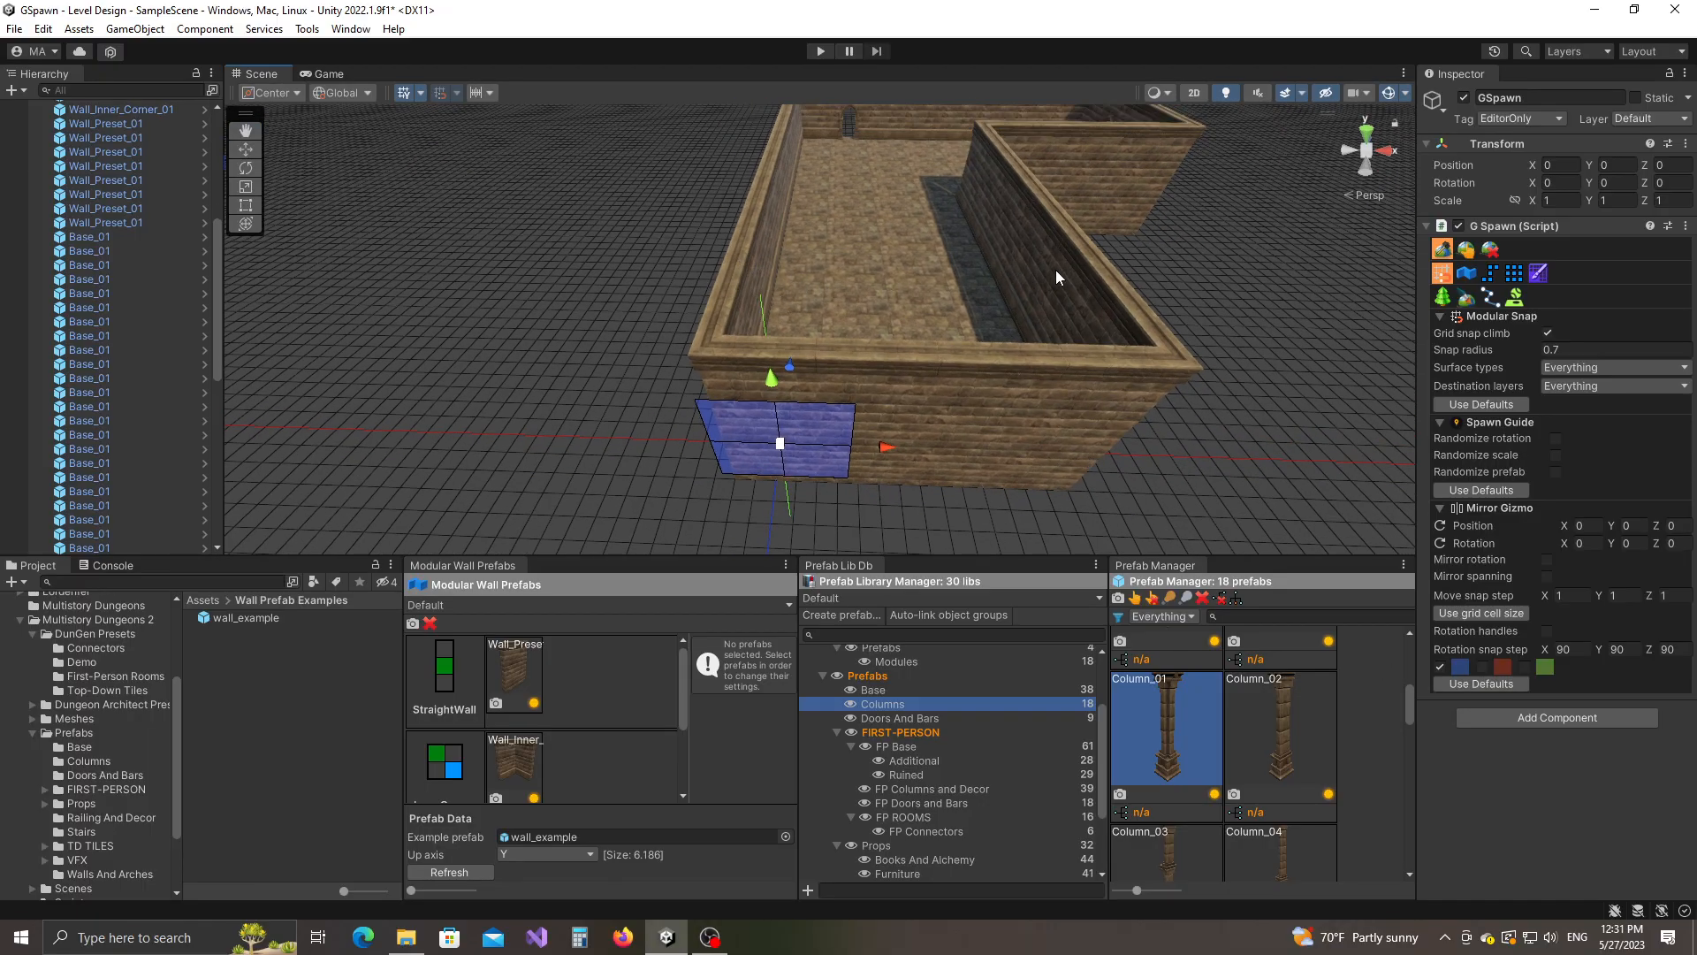
{"action": "left_click", "coordinate": [1439, 667]}
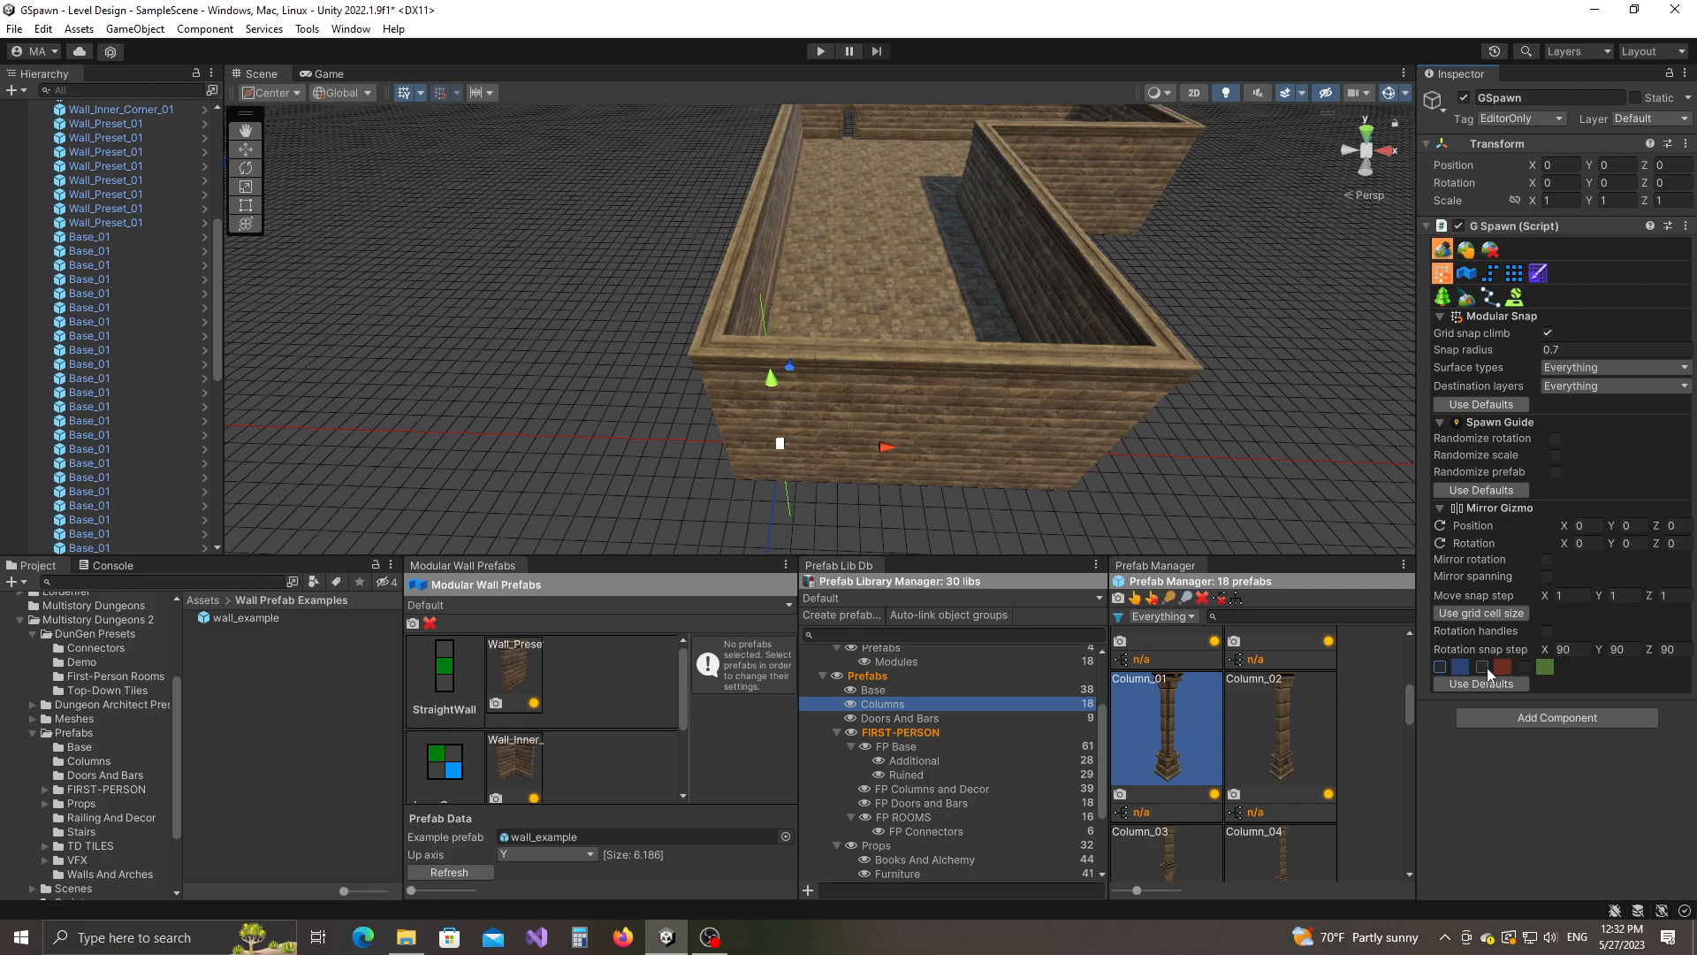
{"action": "left_click", "coordinate": [1482, 666]}
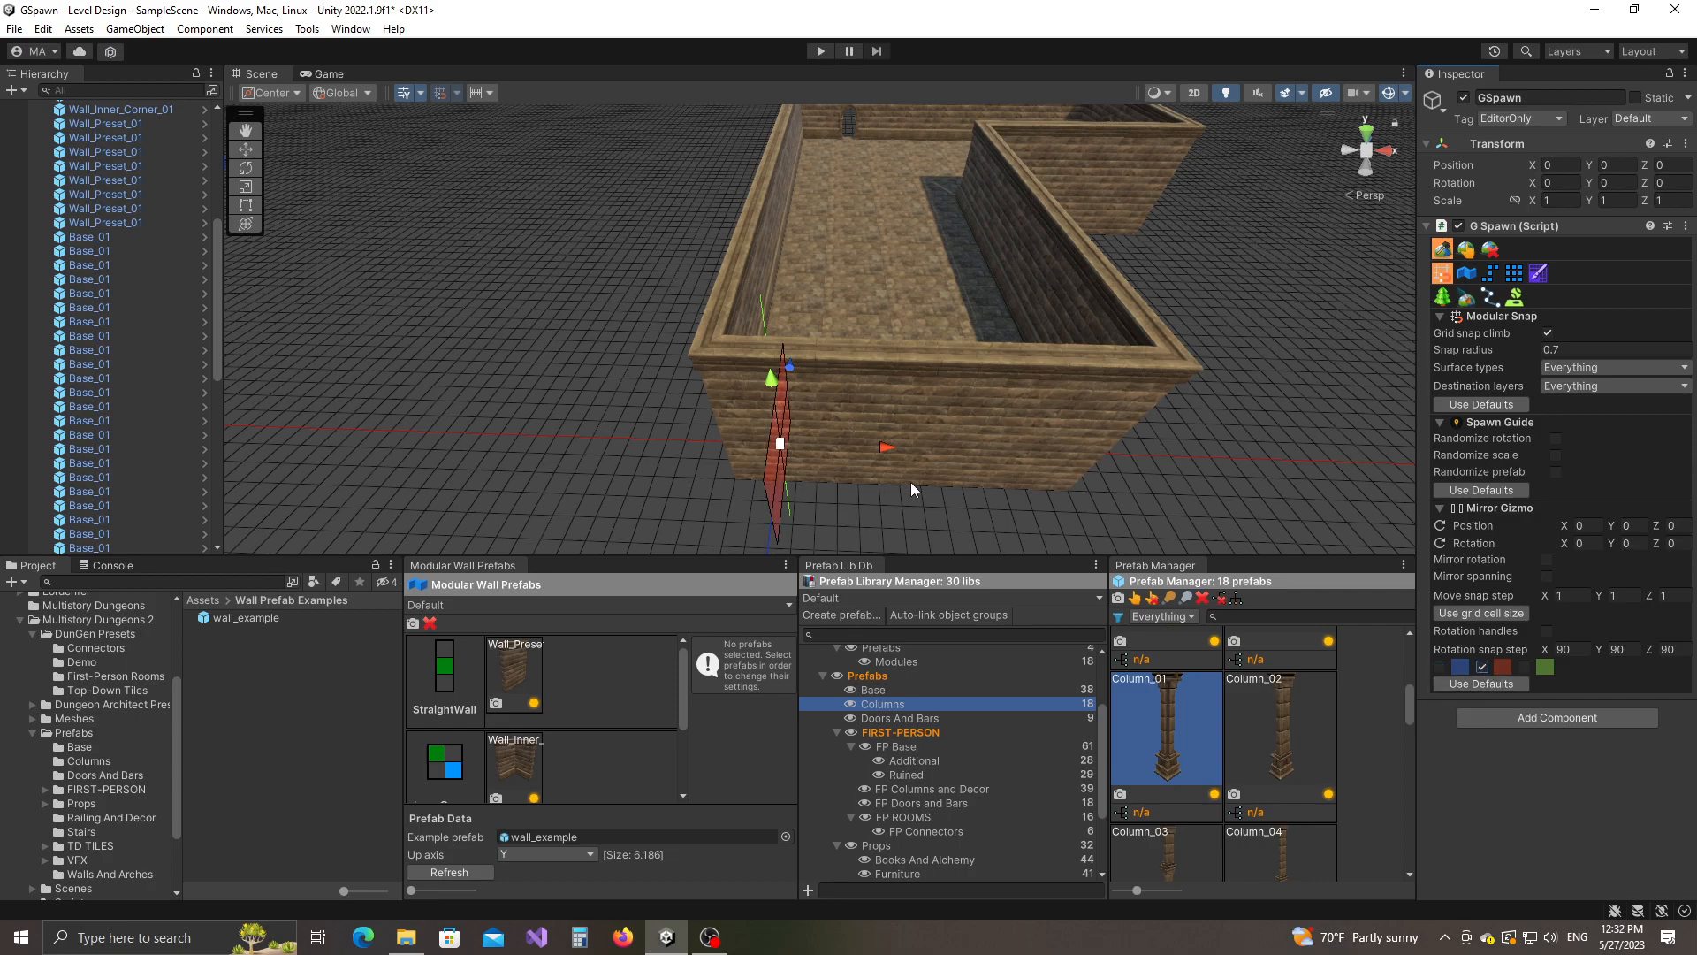
{"action": "left_click", "coordinate": [1441, 666]}
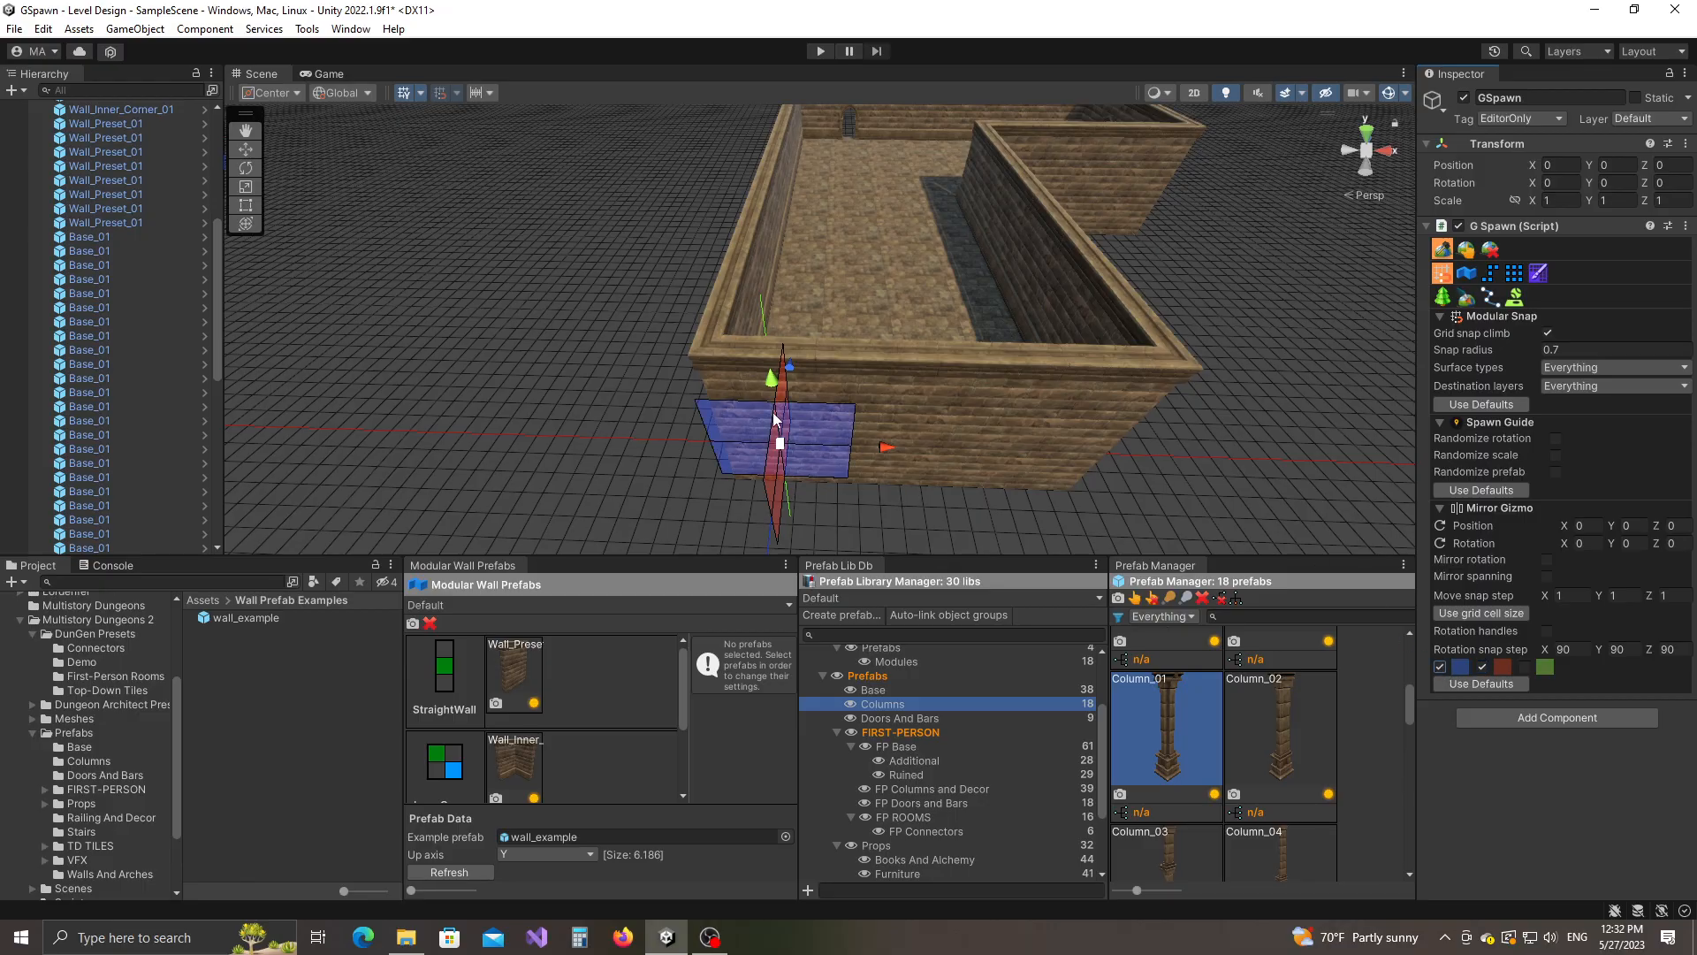
{"action": "left_click", "coordinate": [1441, 667]}
Snap the mirror gizmo onto the middle of the room's floor at X 6, Y 3, Z 9 and enable mirror rotation.
{"action": "right_click_drag", "start_coordinate": [1165, 414], "coordinate": [736, 501]}
{"action": "left_click_drag", "start_coordinate": [723, 469], "coordinate": [725, 465]}
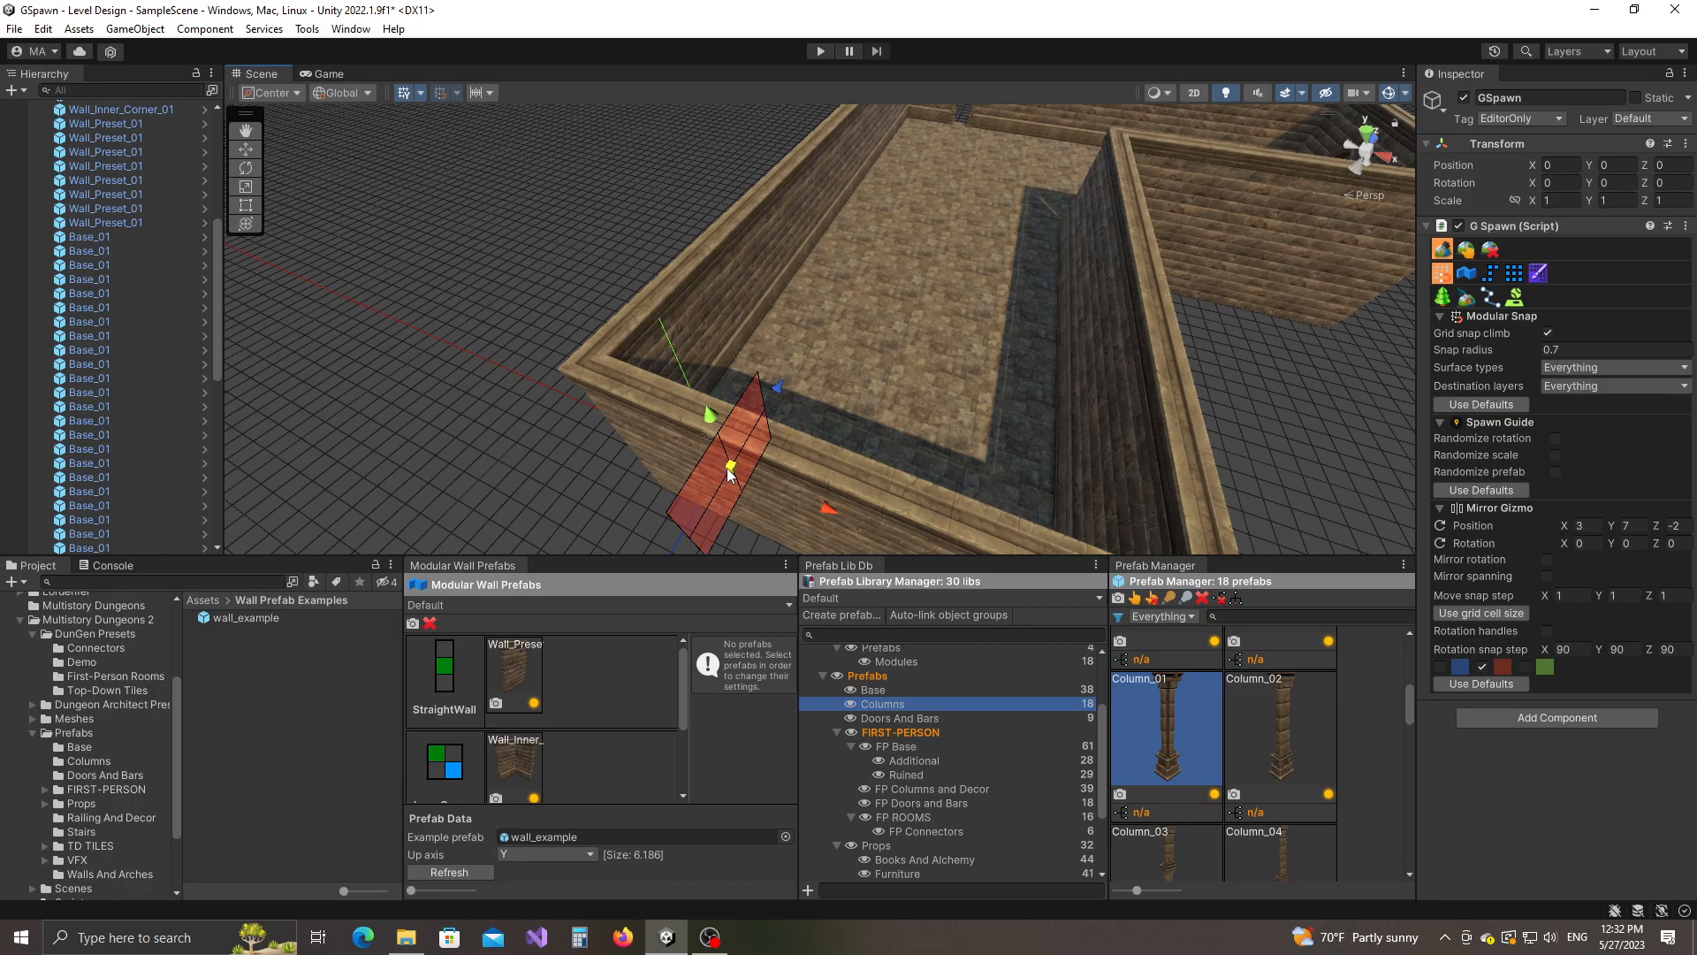
{"action": "left_click_drag", "start_coordinate": [730, 474], "coordinate": [914, 325]}
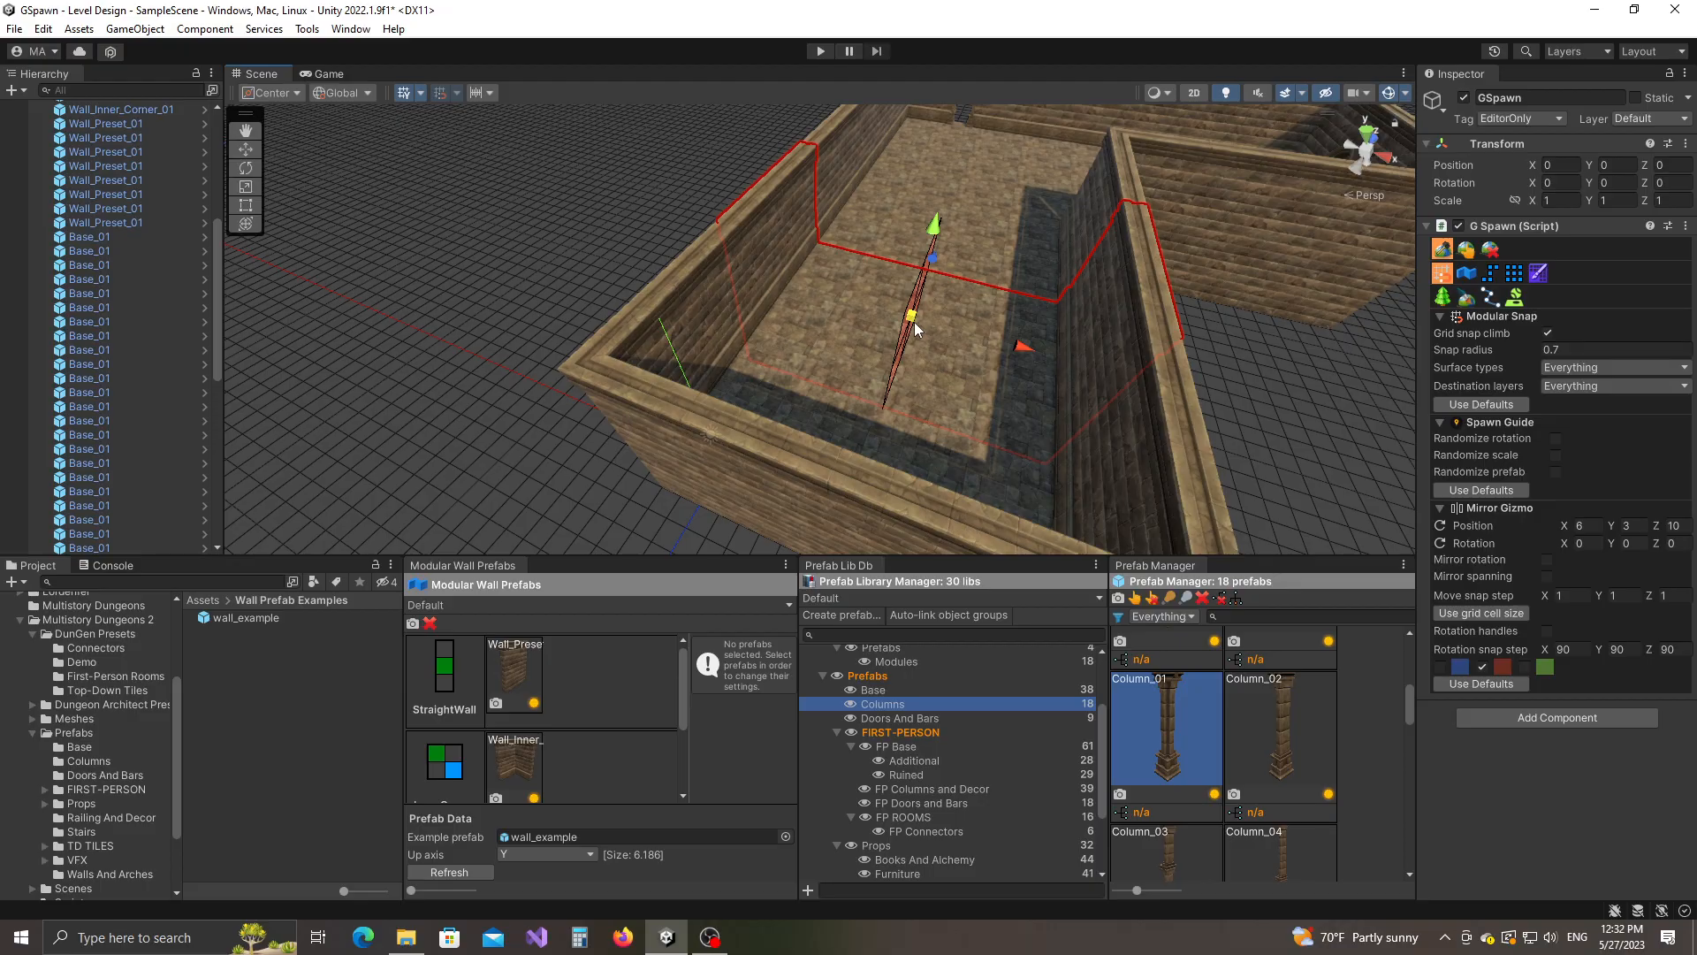
{"action": "left_click_drag", "start_coordinate": [915, 322], "coordinate": [915, 331]}
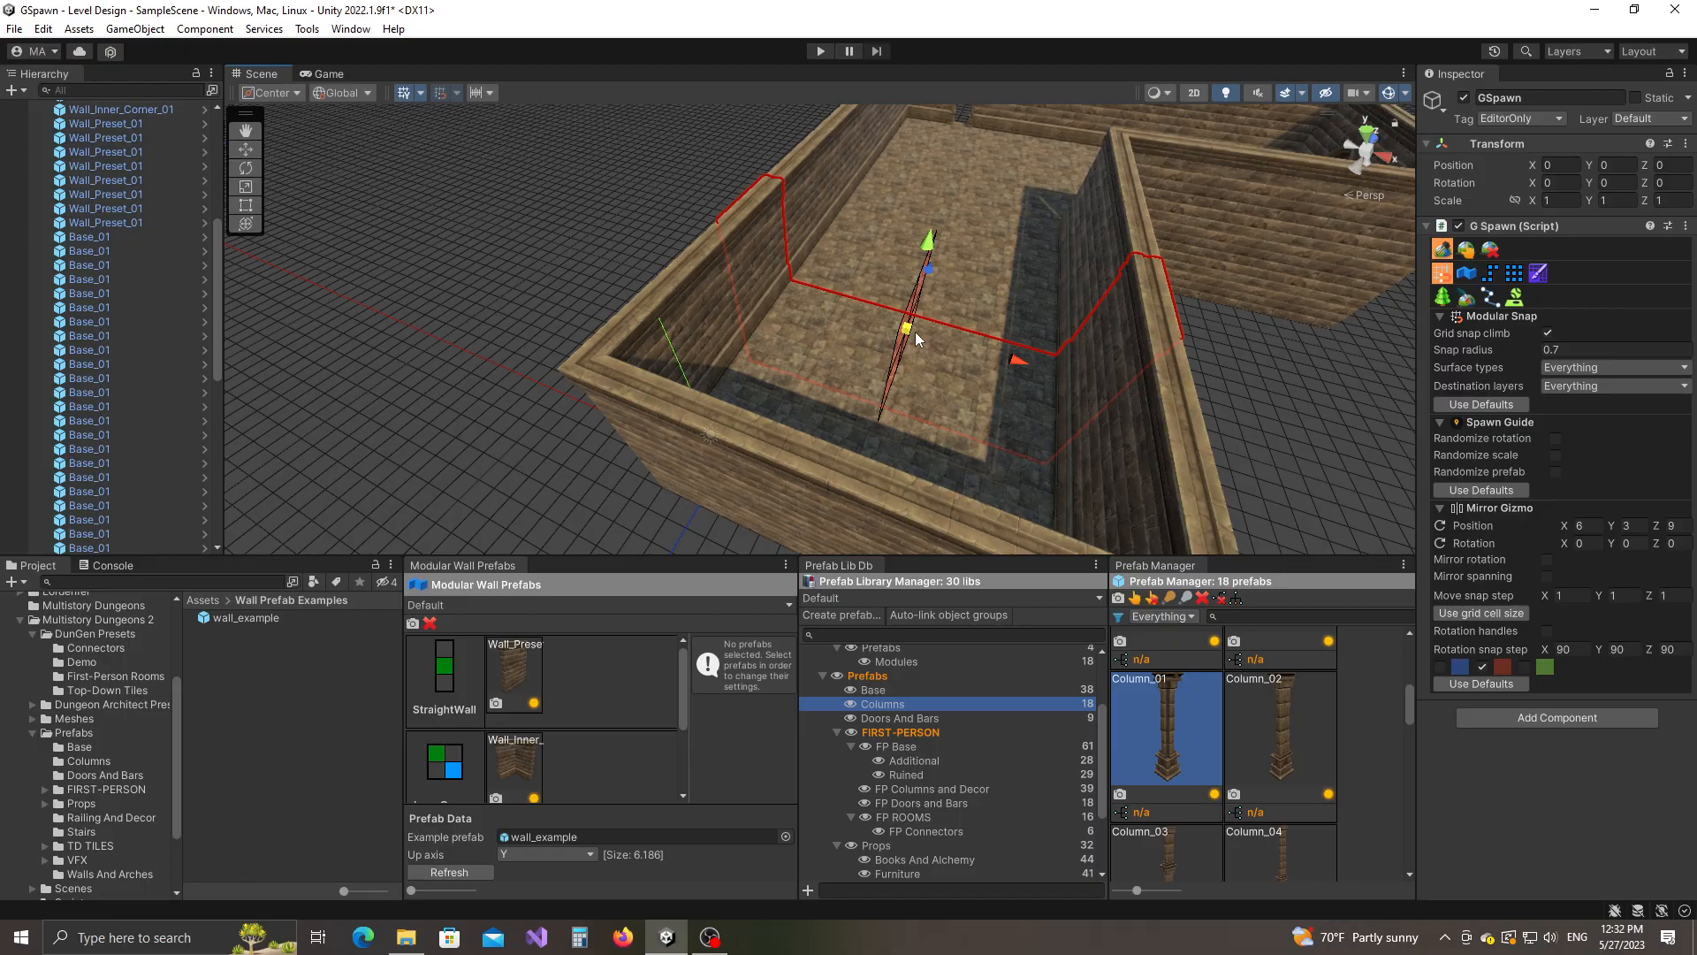
{"action": "left_click_drag", "start_coordinate": [1020, 348], "coordinate": [891, 327], "text": "alt"}
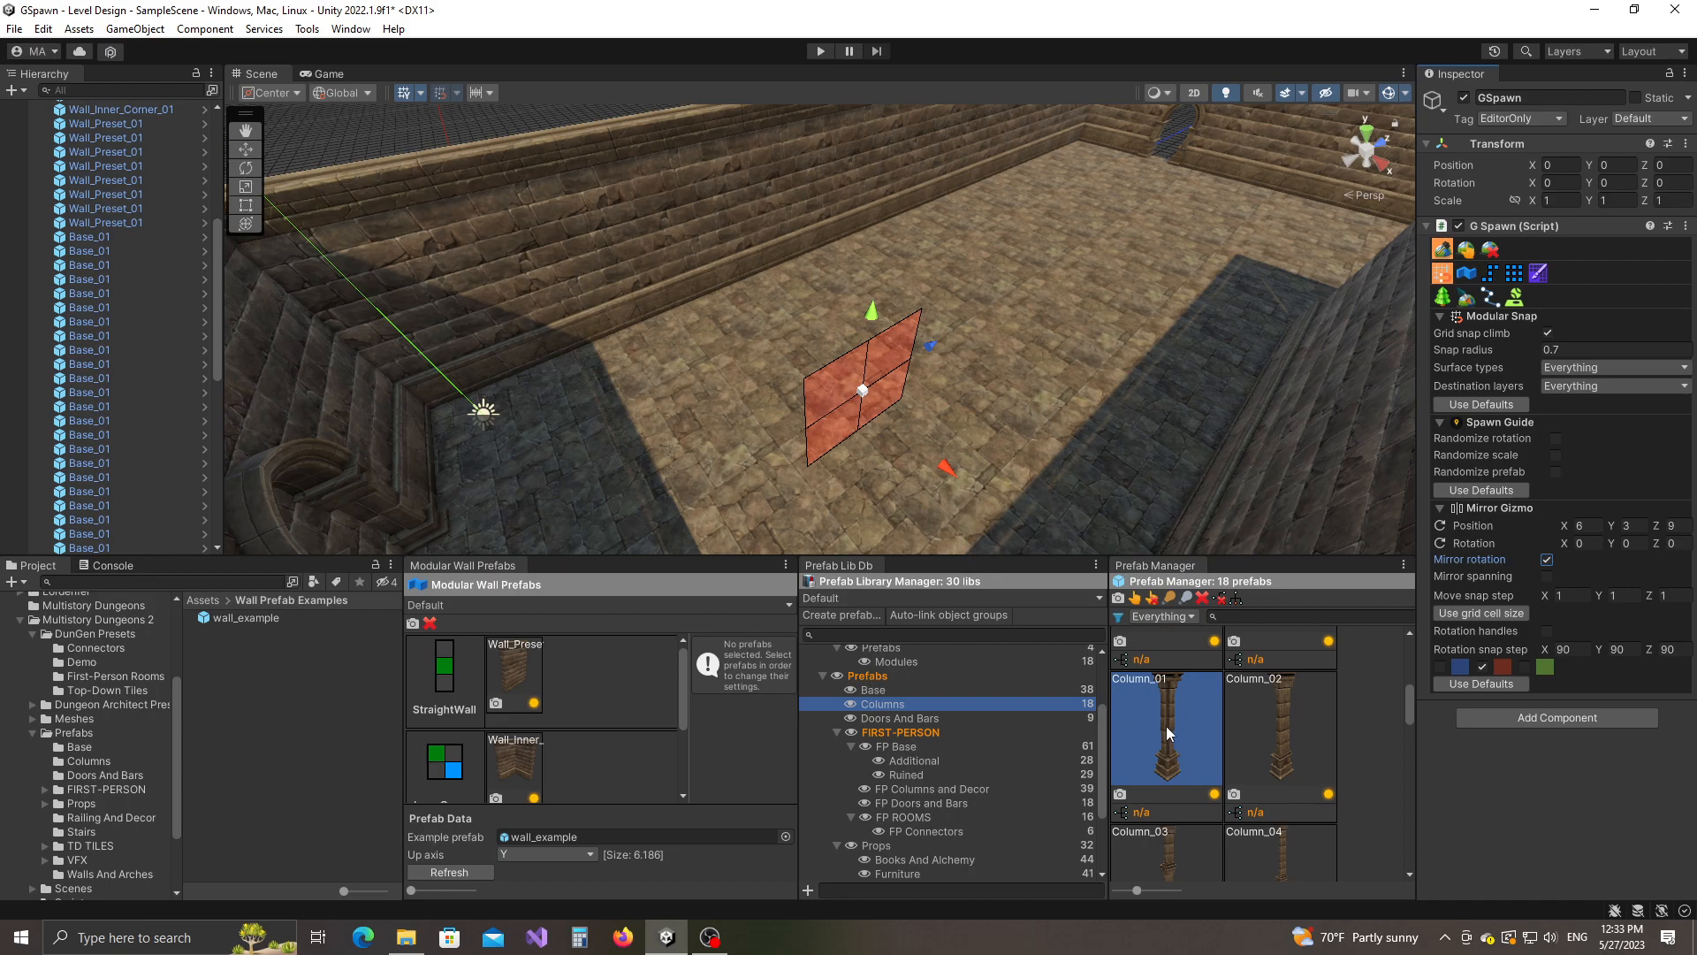
Place the first mirrored Column_01 pair against the long wall near the room's corner at (-1, 3, 3).
{"action": "middle_click_drag", "start_coordinate": [723, 466], "coordinate": [782, 474]}
{"action": "right_click_drag", "start_coordinate": [785, 475], "coordinate": [729, 457]}
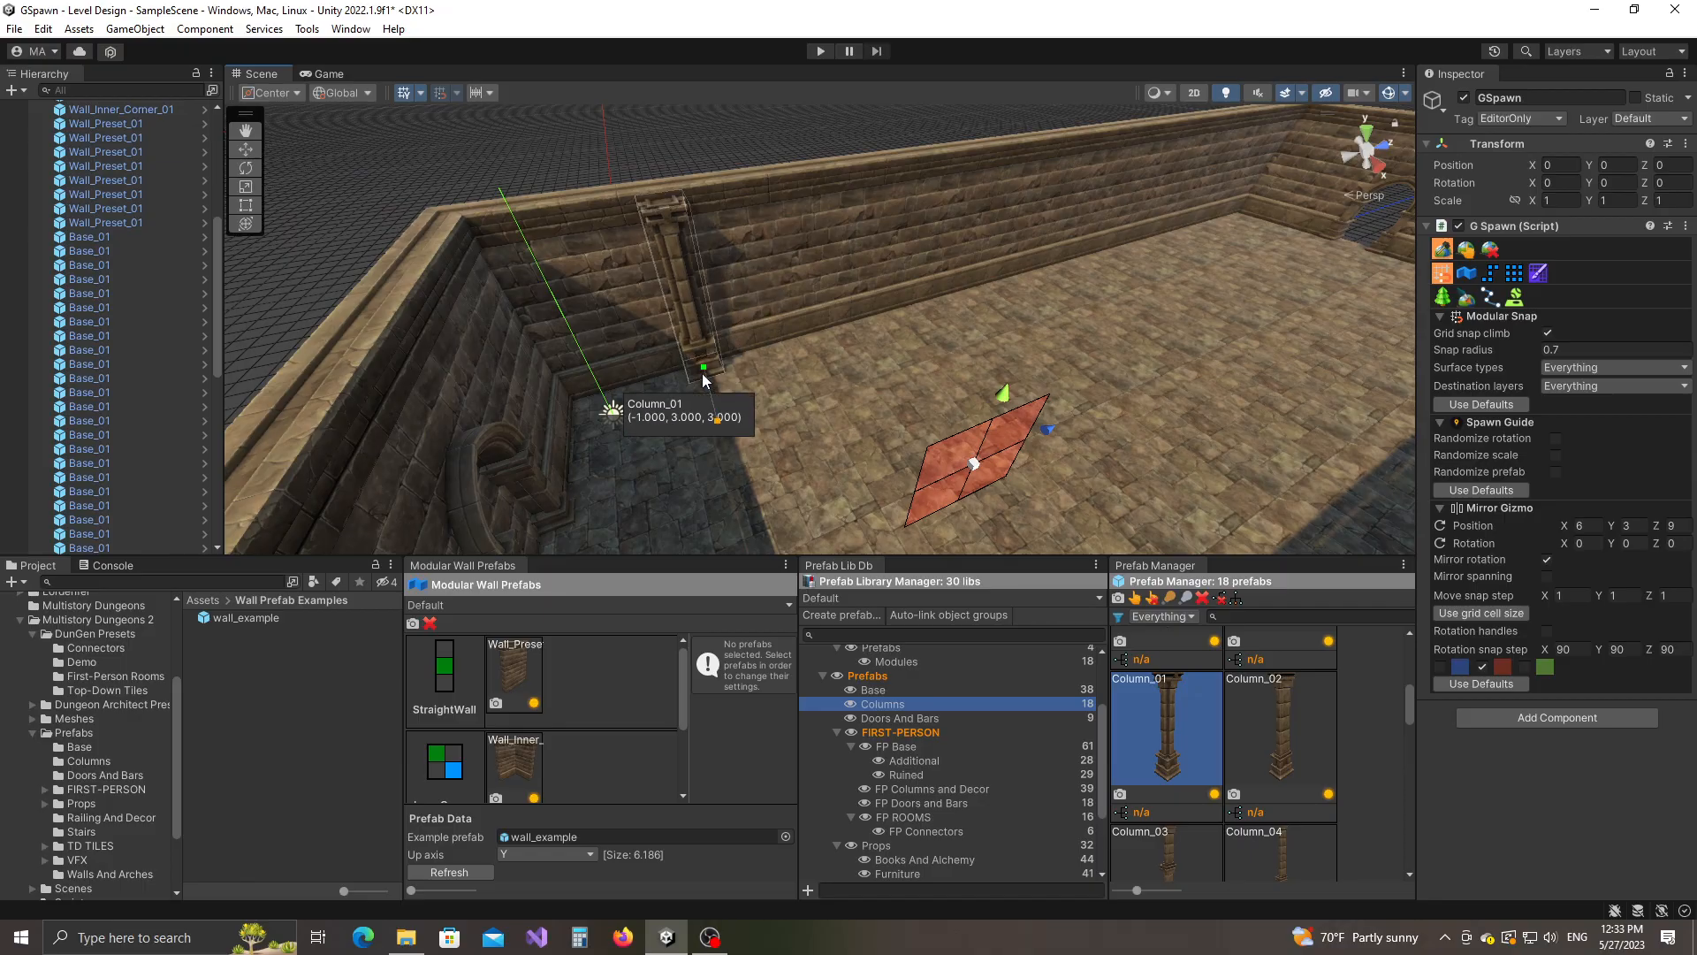
{"action": "left_click", "coordinate": [703, 380]}
{"action": "key", "text": "a"}
{"action": "right_click_drag", "start_coordinate": [477, 168], "coordinate": [460, 218]}
{"action": "right_click_drag", "start_coordinate": [732, 375], "coordinate": [859, 380]}
{"action": "key", "text": "w"}
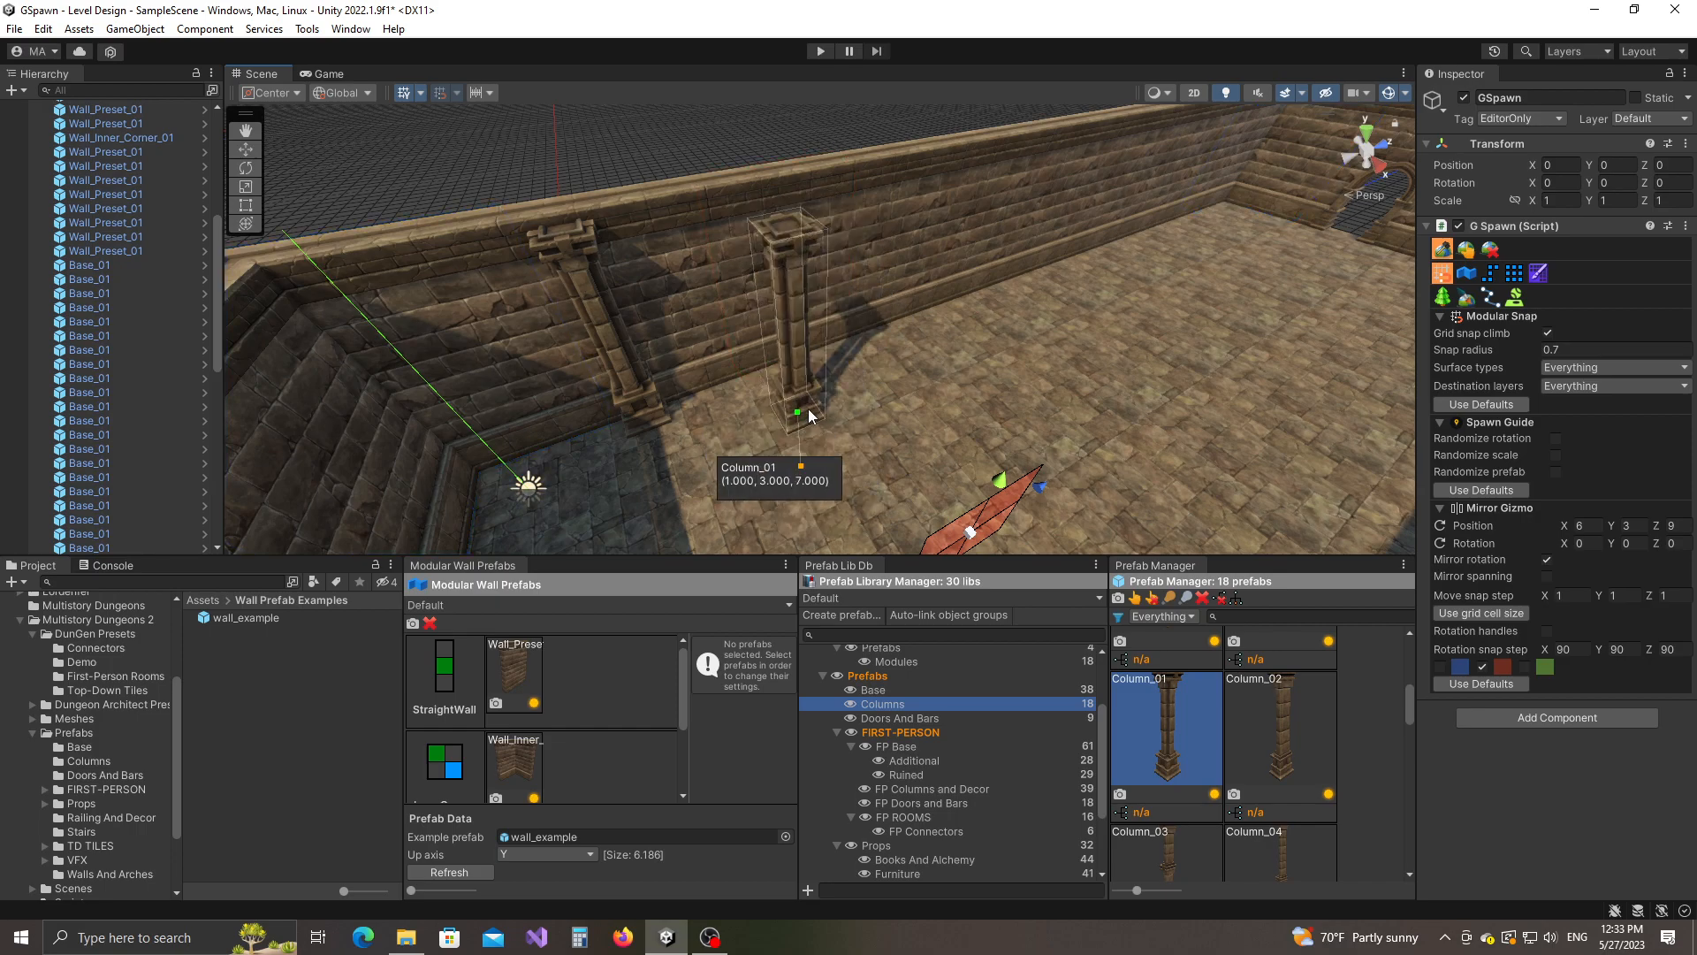
Place further mirrored Column_01 pairs along the long wall every 6 units, at Z 9, 15, 21 and 27.
{"action": "key", "text": "h"}
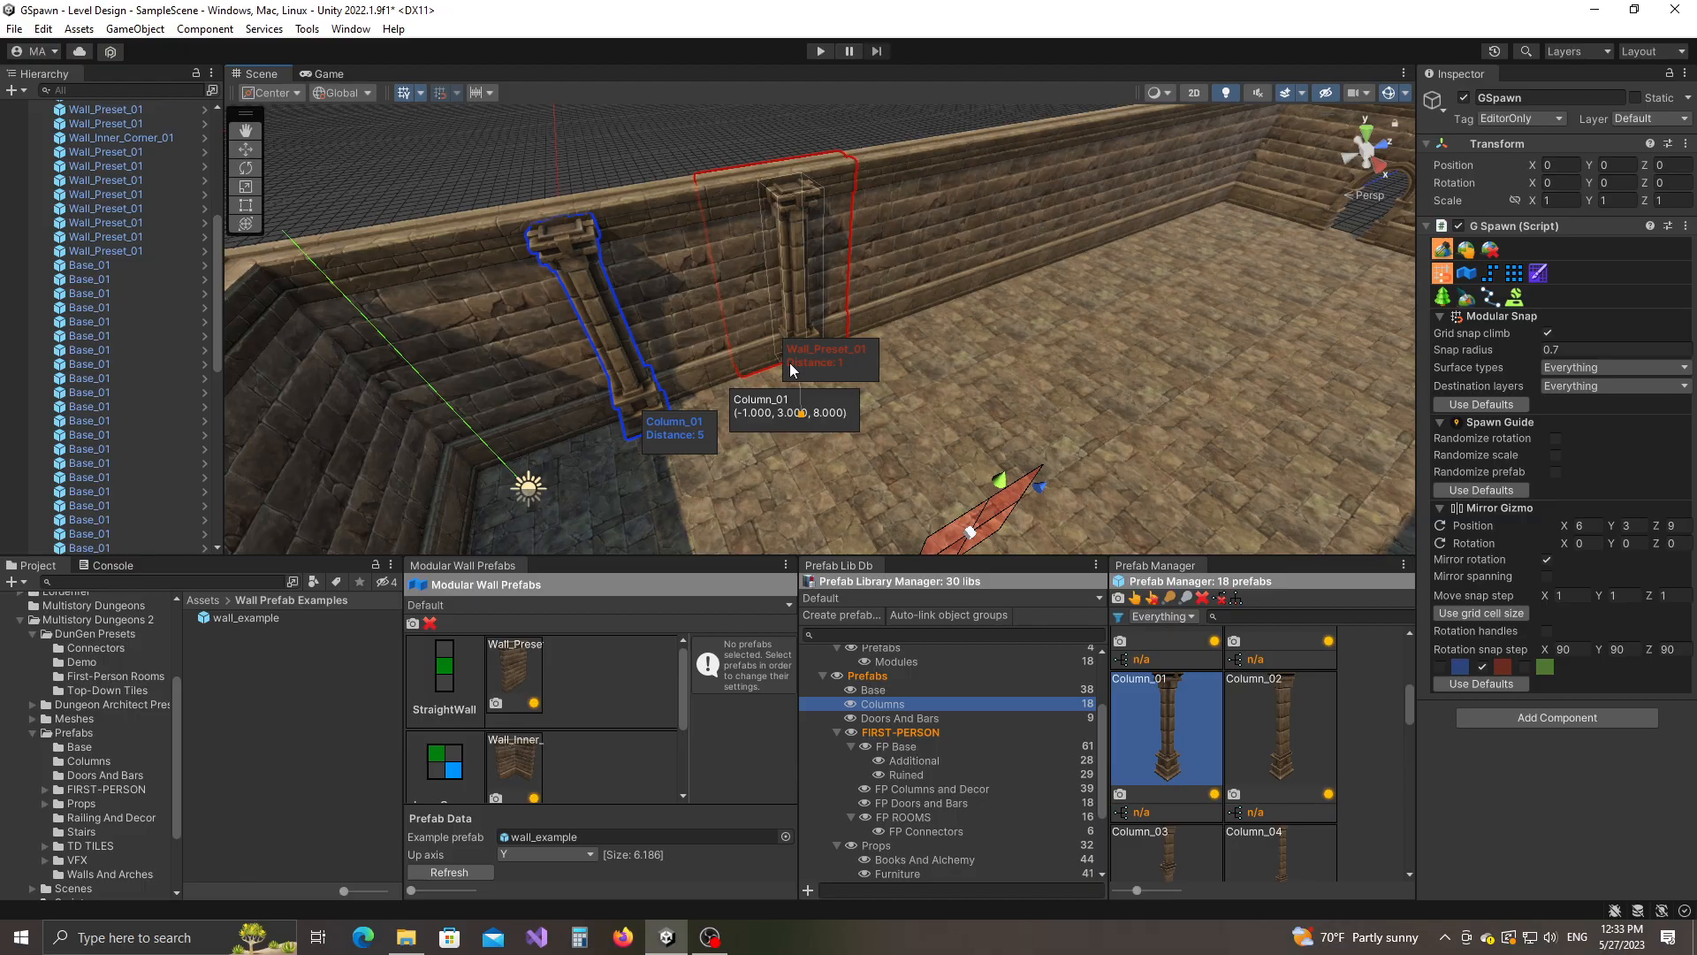
{"action": "left_click_drag", "start_coordinate": [799, 364], "coordinate": [736, 357], "text": "alt"}
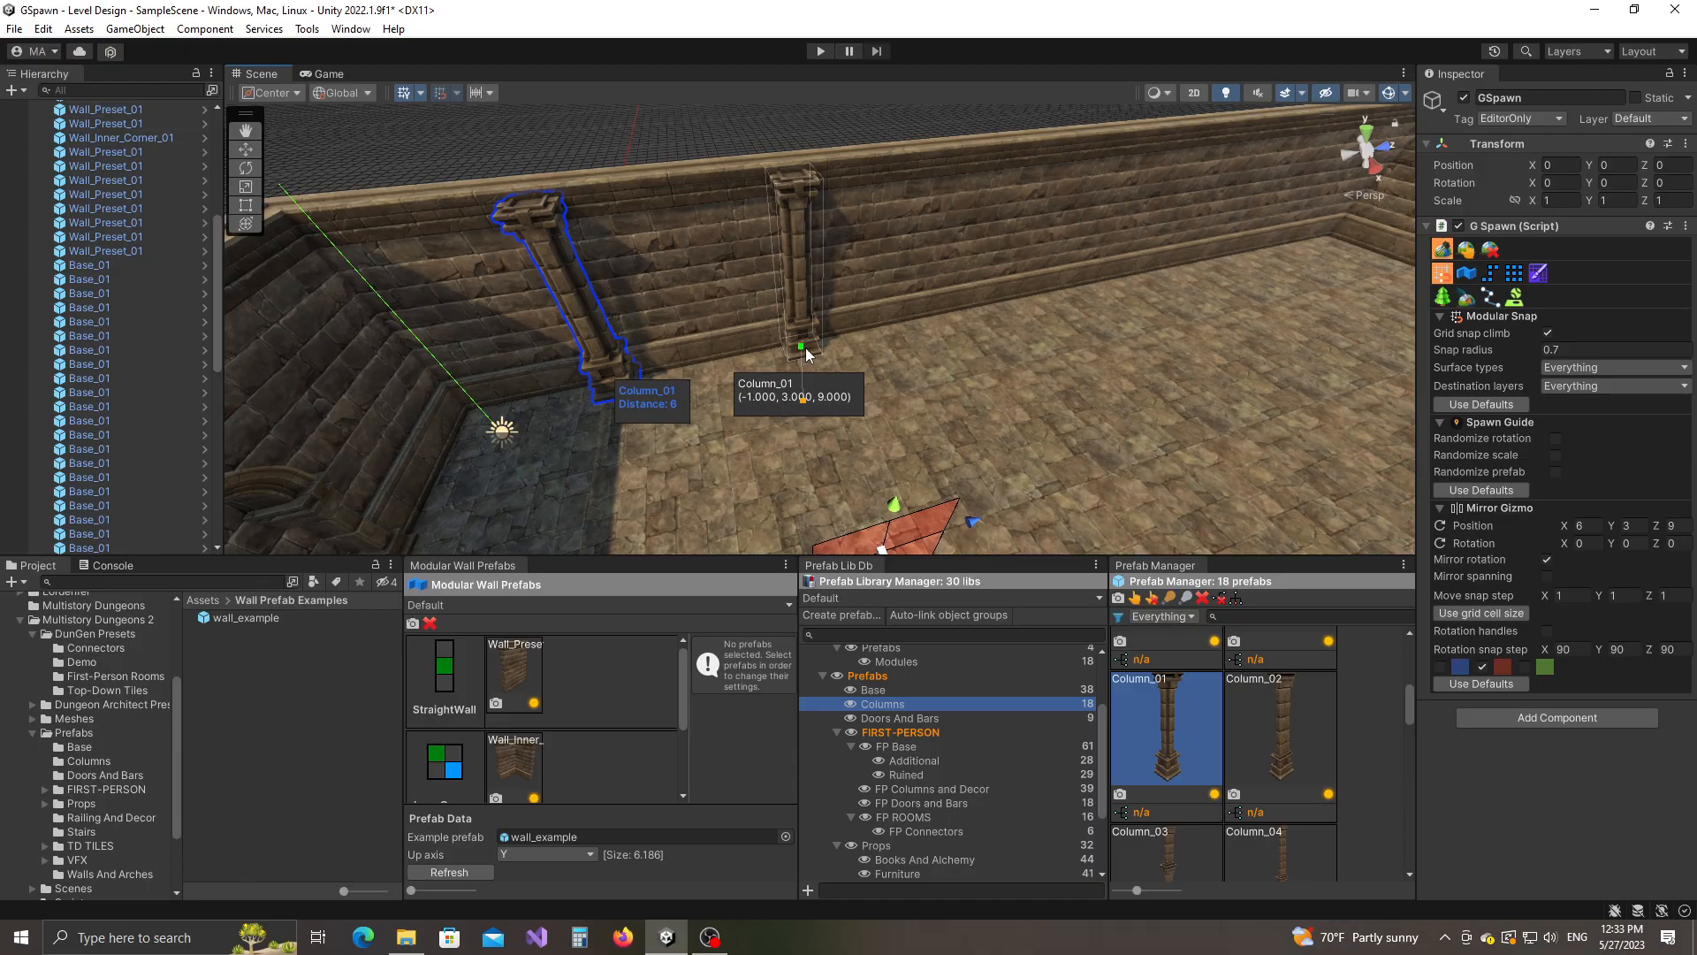
{"action": "scroll", "coordinate": [791, 371], "scroll_direction": "down", "scroll_amount": 5}
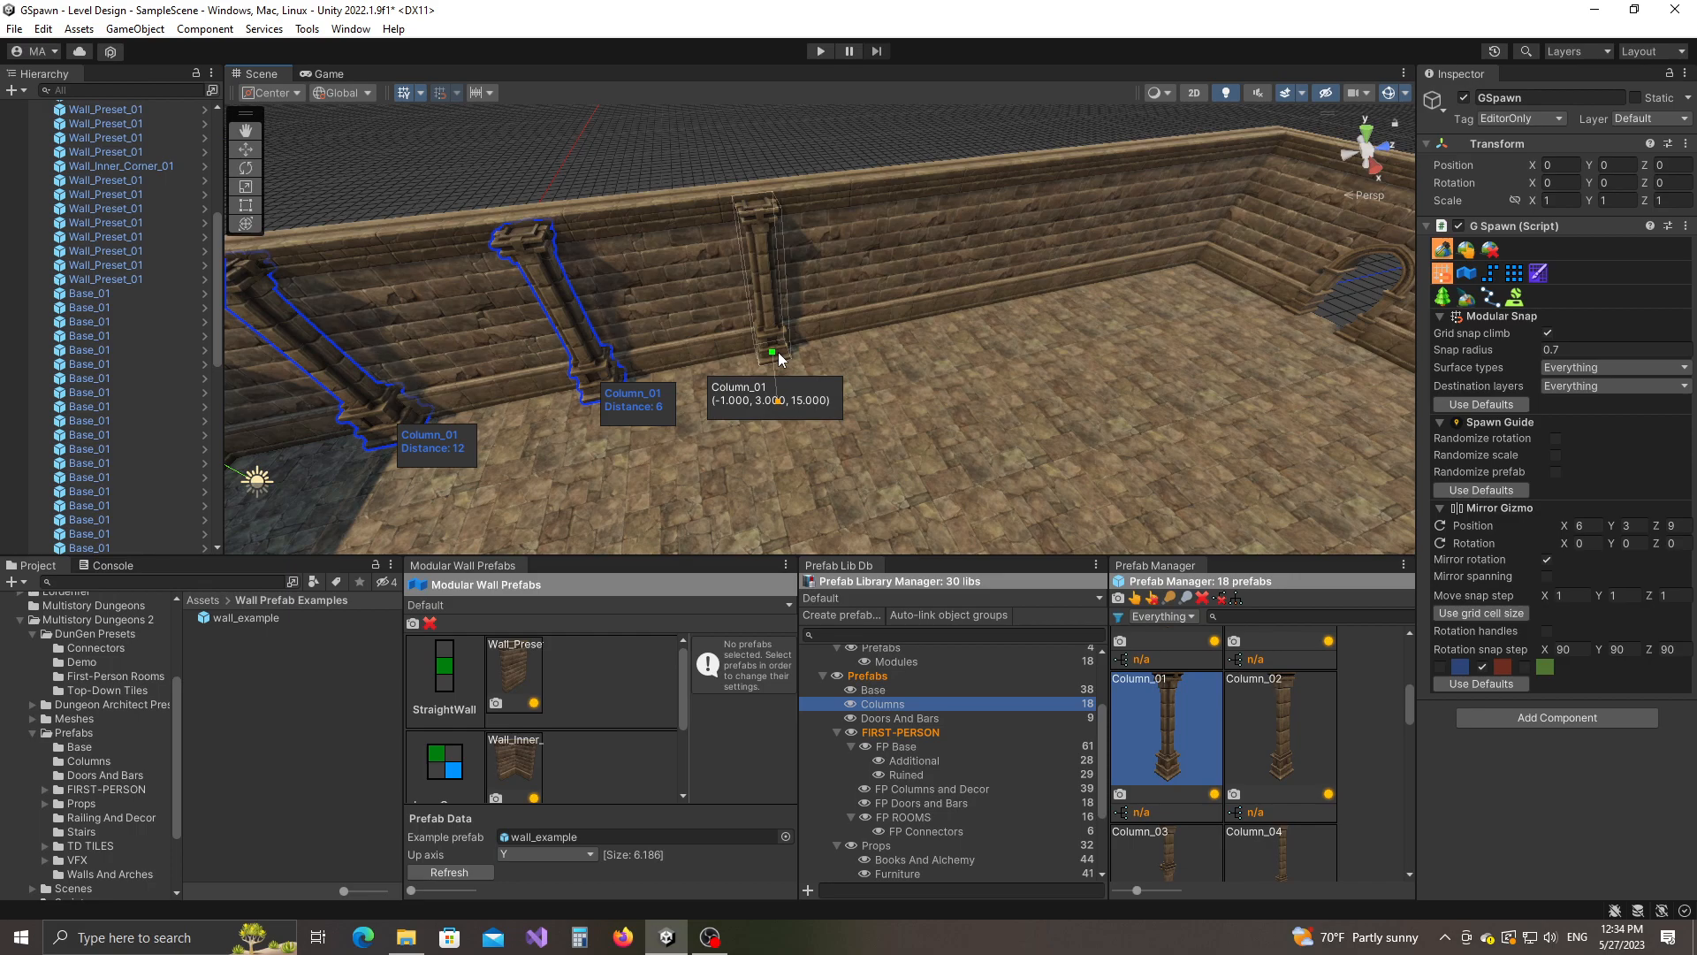
{"action": "left_click", "coordinate": [780, 352]}
{"action": "middle_click_drag", "start_coordinate": [946, 375], "coordinate": [831, 380]}
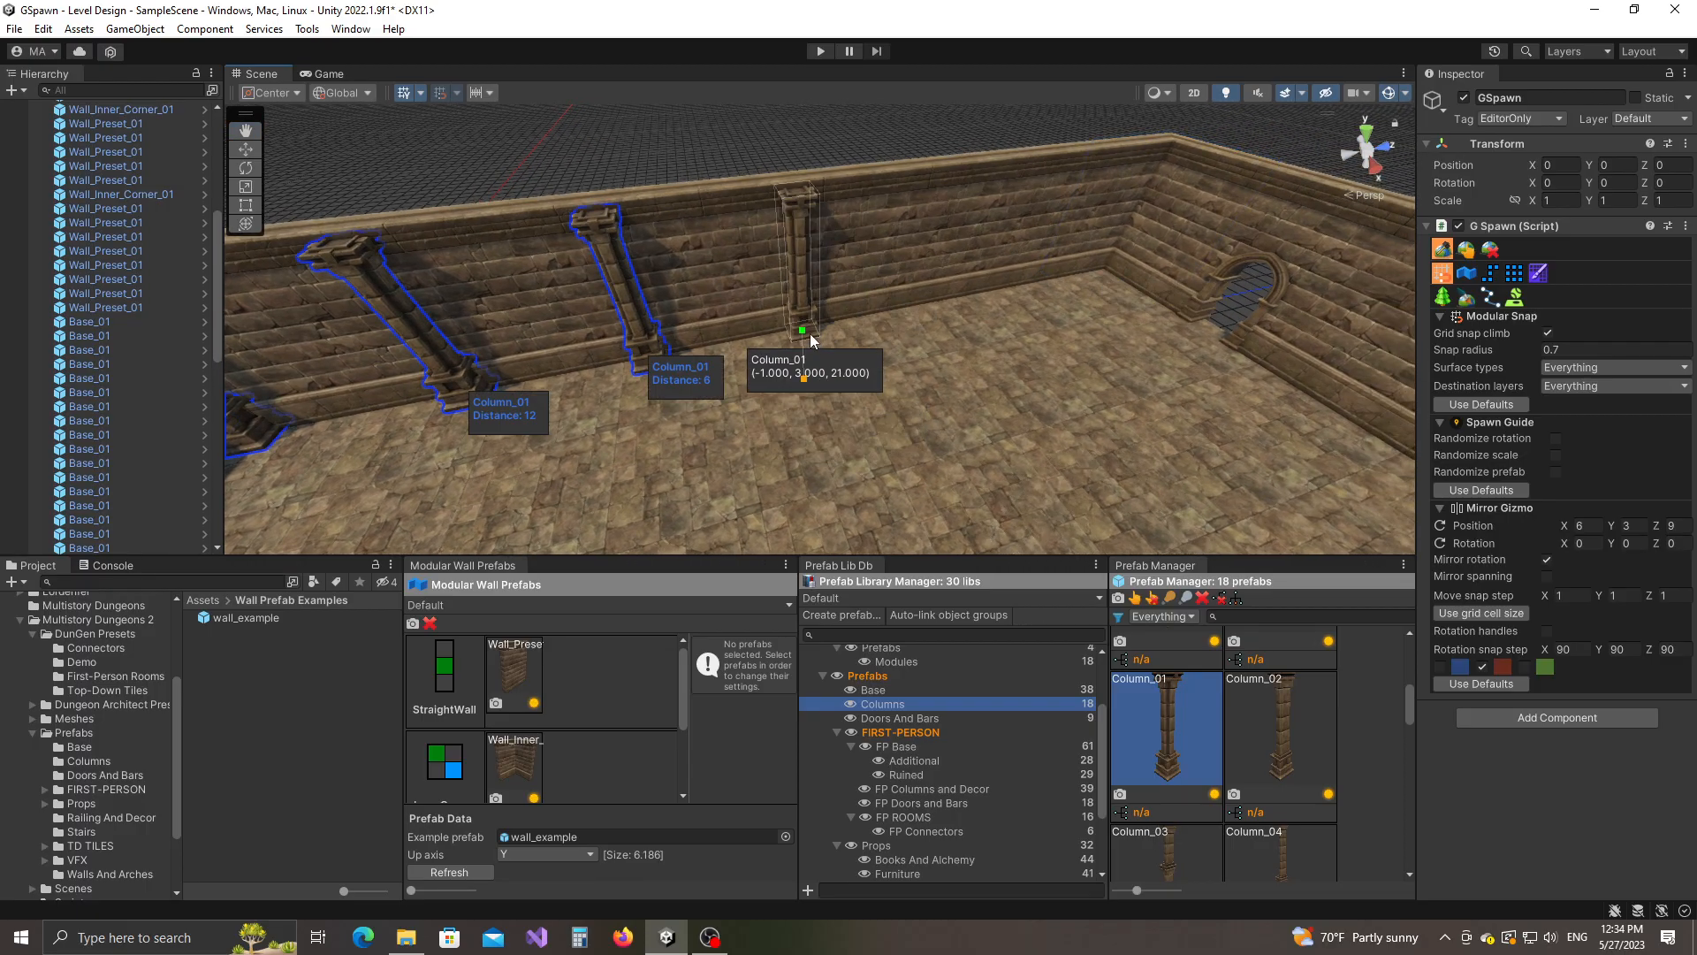
{"action": "left_click", "coordinate": [809, 333]}
{"action": "middle_click_drag", "start_coordinate": [964, 395], "coordinate": [888, 395]}
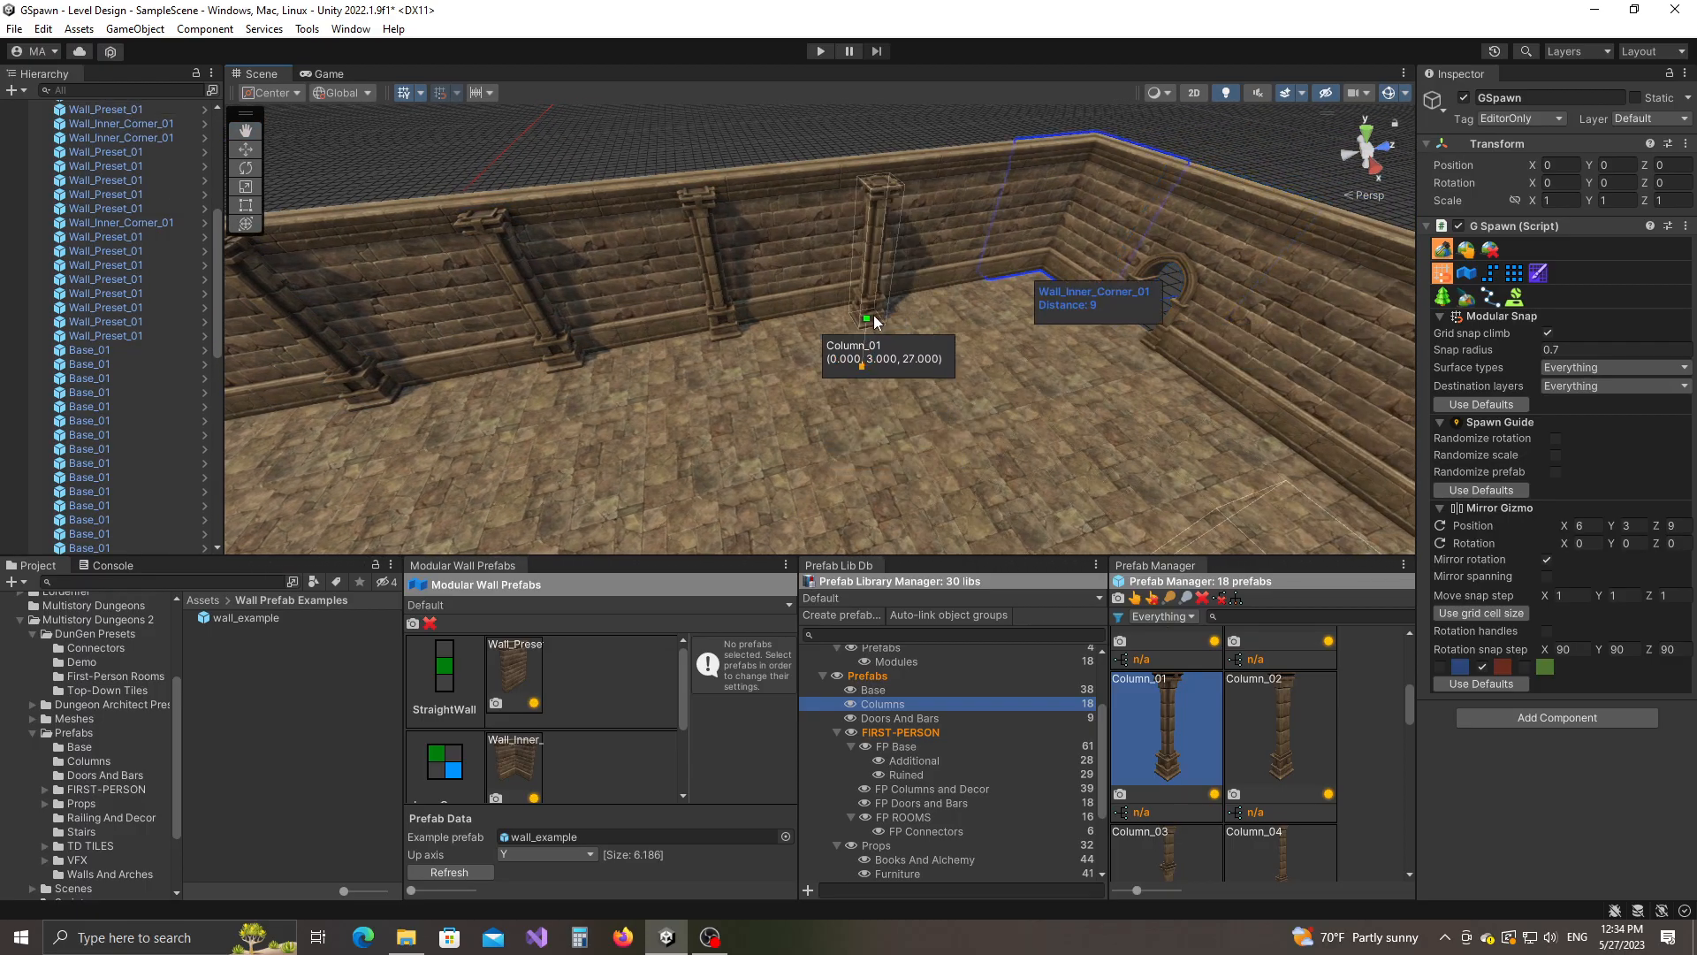
{"action": "left_click", "coordinate": [867, 306]}
Switch to object selection and delete the freestanding mirrored column beside the room's outer corner.
{"action": "scroll", "coordinate": [831, 429], "scroll_direction": "down", "scroll_amount": 6}
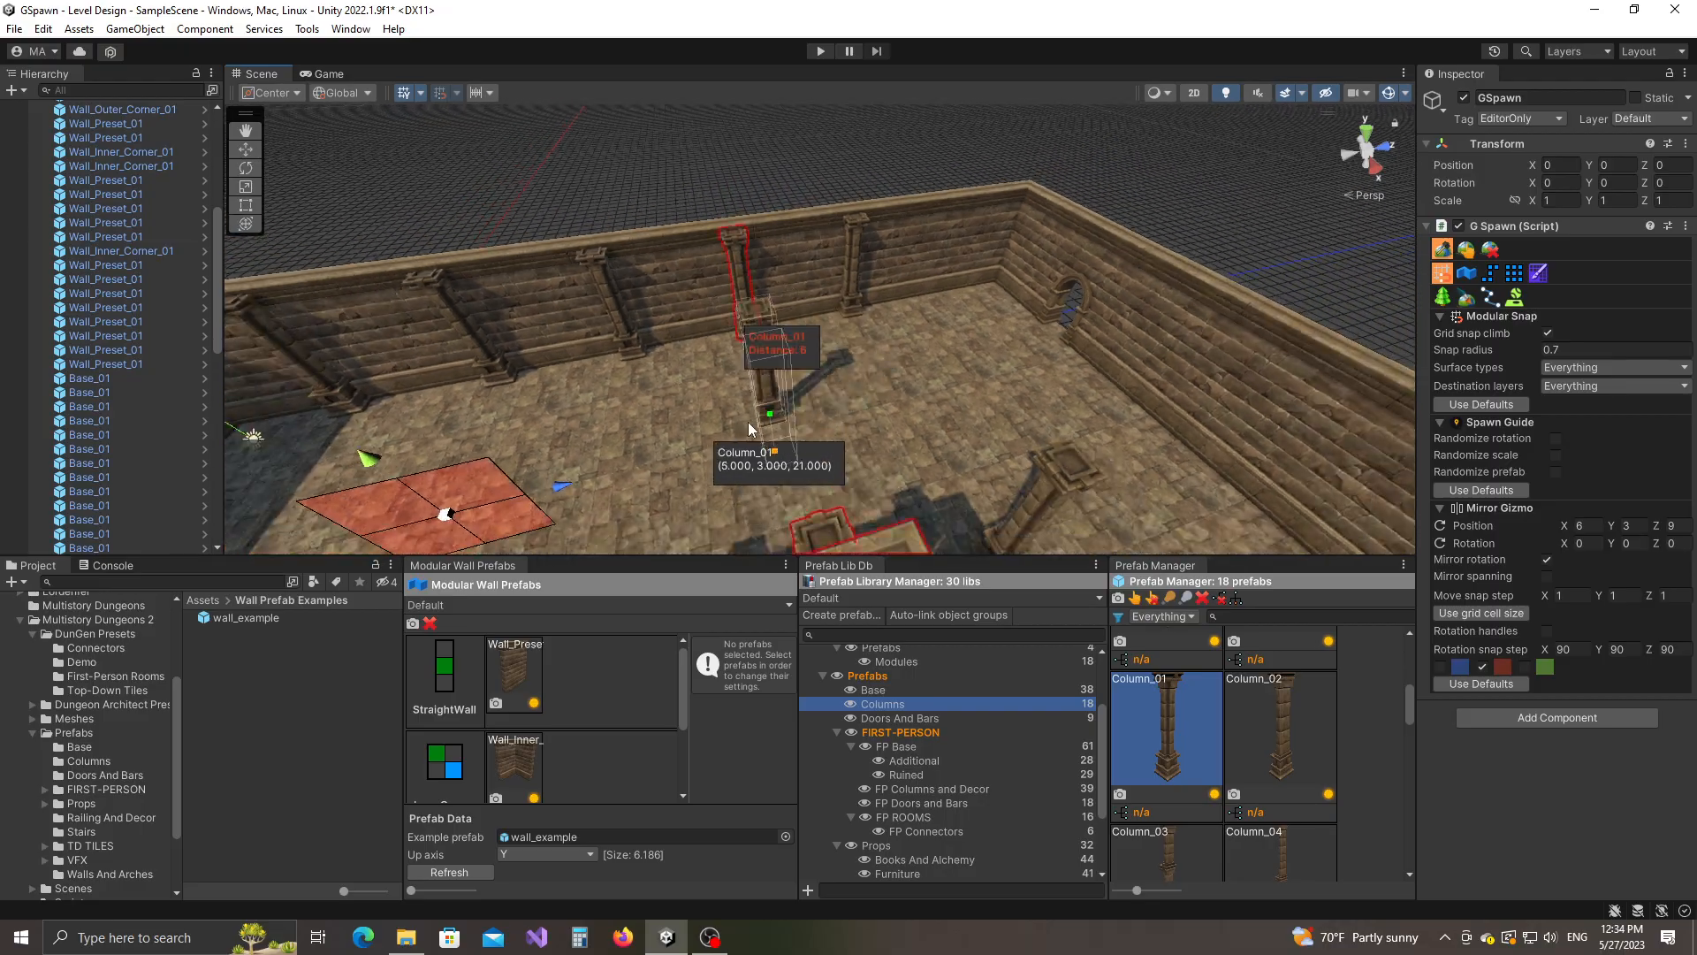
{"action": "middle_click_drag", "start_coordinate": [573, 405], "coordinate": [679, 371]}
{"action": "left_click_drag", "start_coordinate": [680, 375], "coordinate": [771, 402], "text": "alt"}
{"action": "middle_click_drag", "start_coordinate": [772, 402], "coordinate": [997, 365]}
{"action": "scroll", "coordinate": [998, 363], "scroll_direction": "down", "scroll_amount": 3}
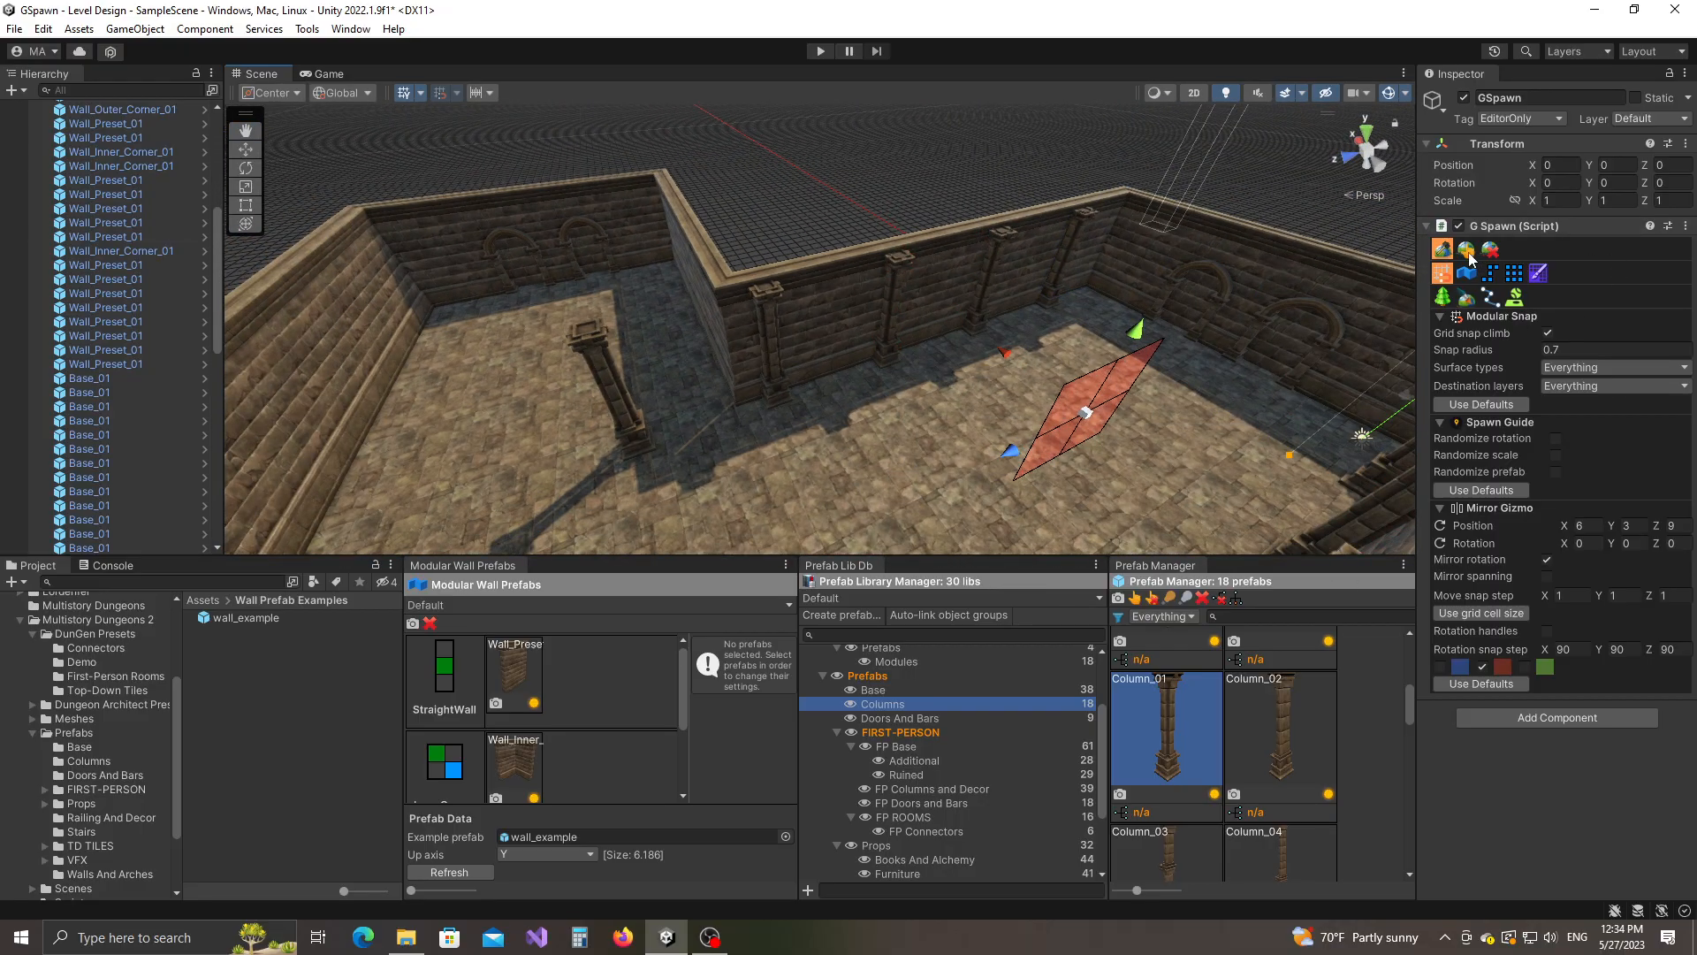
{"action": "left_click", "coordinate": [1466, 252]}
{"action": "left_click_drag", "start_coordinate": [1308, 327], "coordinate": [772, 345], "text": "alt"}
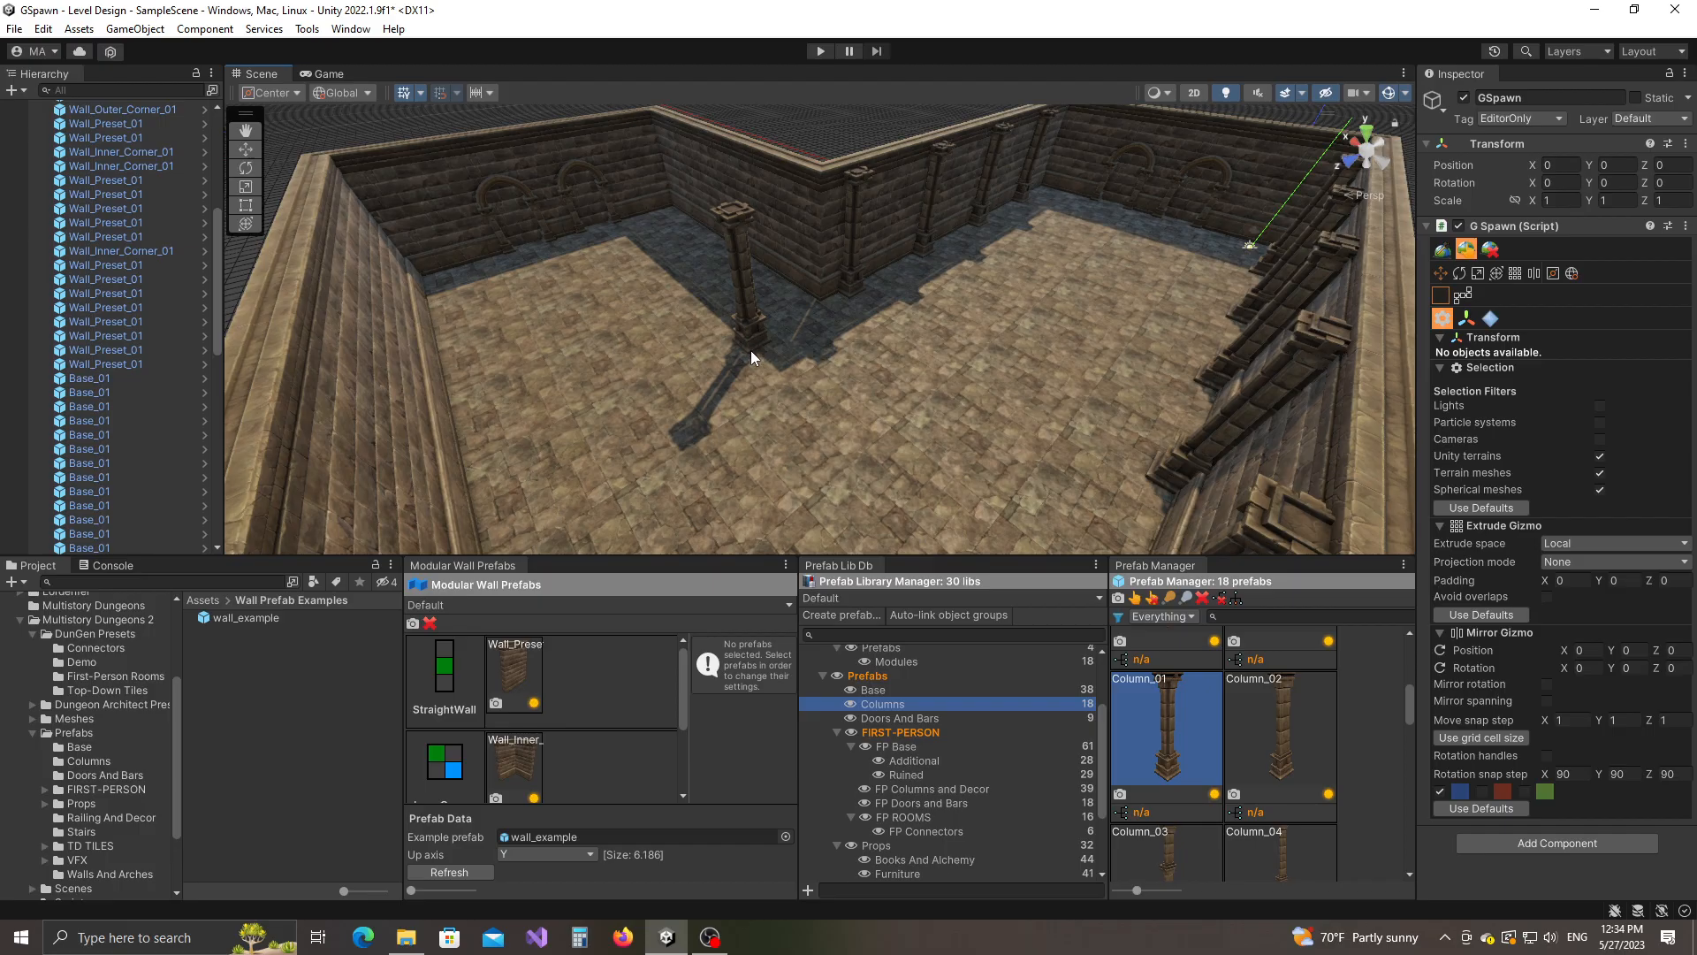
{"action": "scroll", "coordinate": [822, 402], "scroll_direction": "up", "scroll_amount": 3}
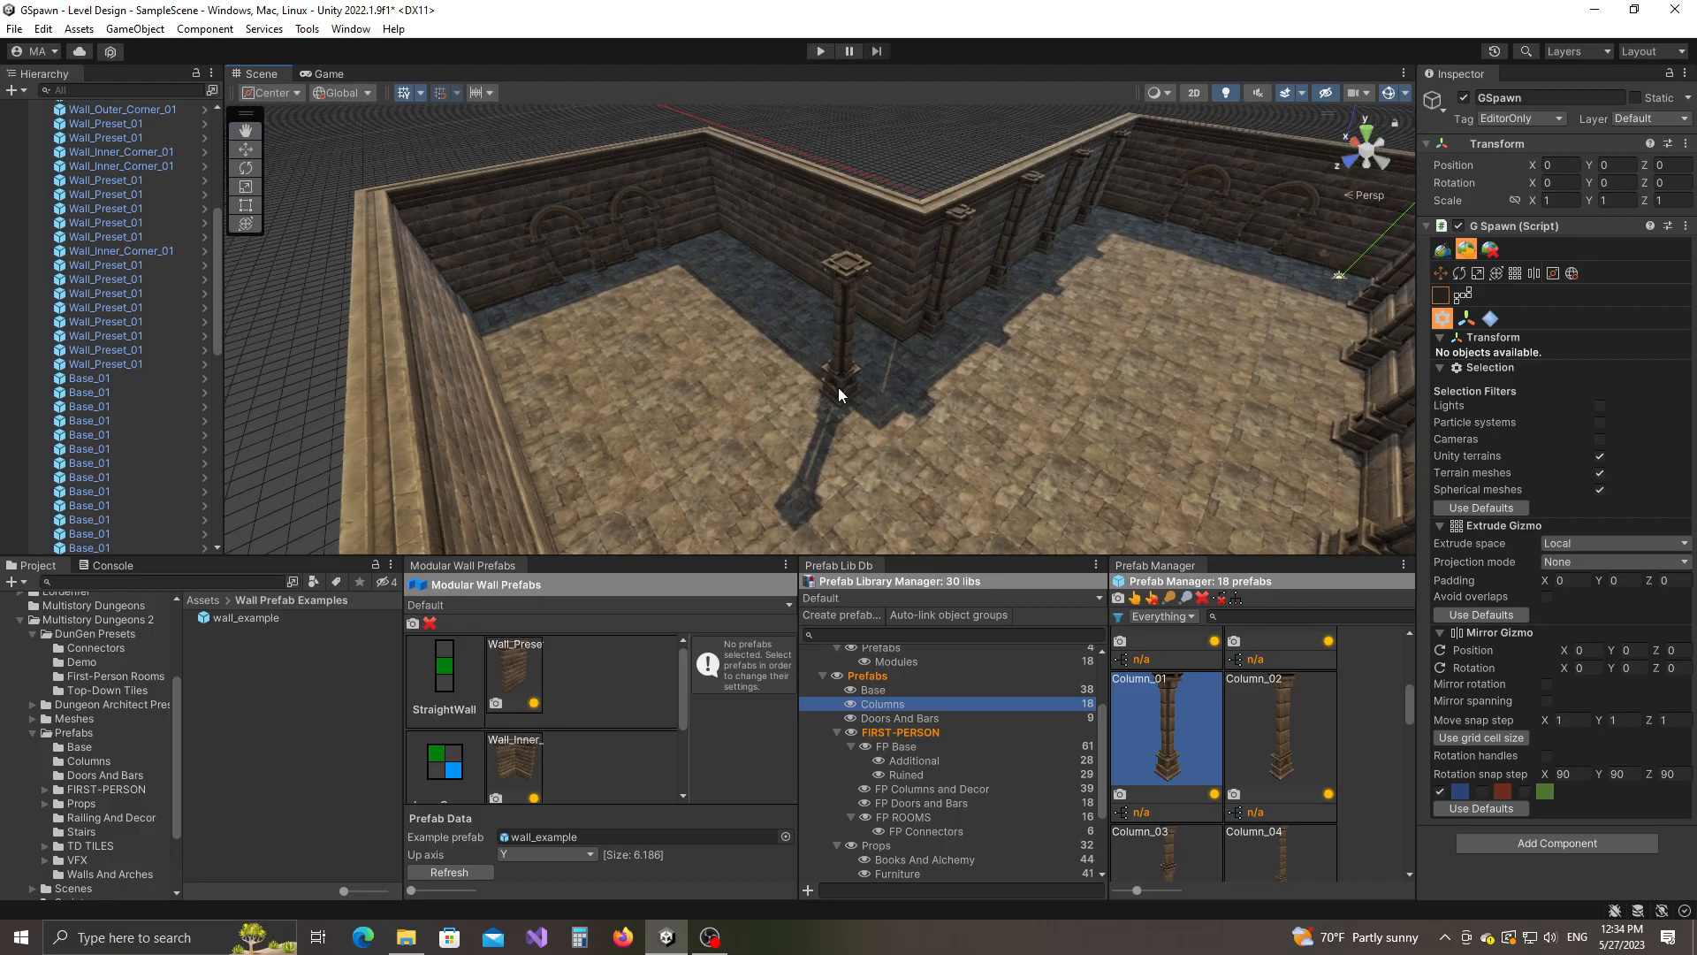
{"action": "left_click", "coordinate": [838, 387]}
{"action": "key", "text": "Delete"}
Return to object spawning and choose Shelf_Preset_01 from the Furniture library as the prefab to spawn.
{"action": "left_click_drag", "start_coordinate": [720, 399], "coordinate": [1025, 405], "text": "alt"}
{"action": "left_click_drag", "start_coordinate": [872, 395], "coordinate": [786, 361], "text": "alt"}
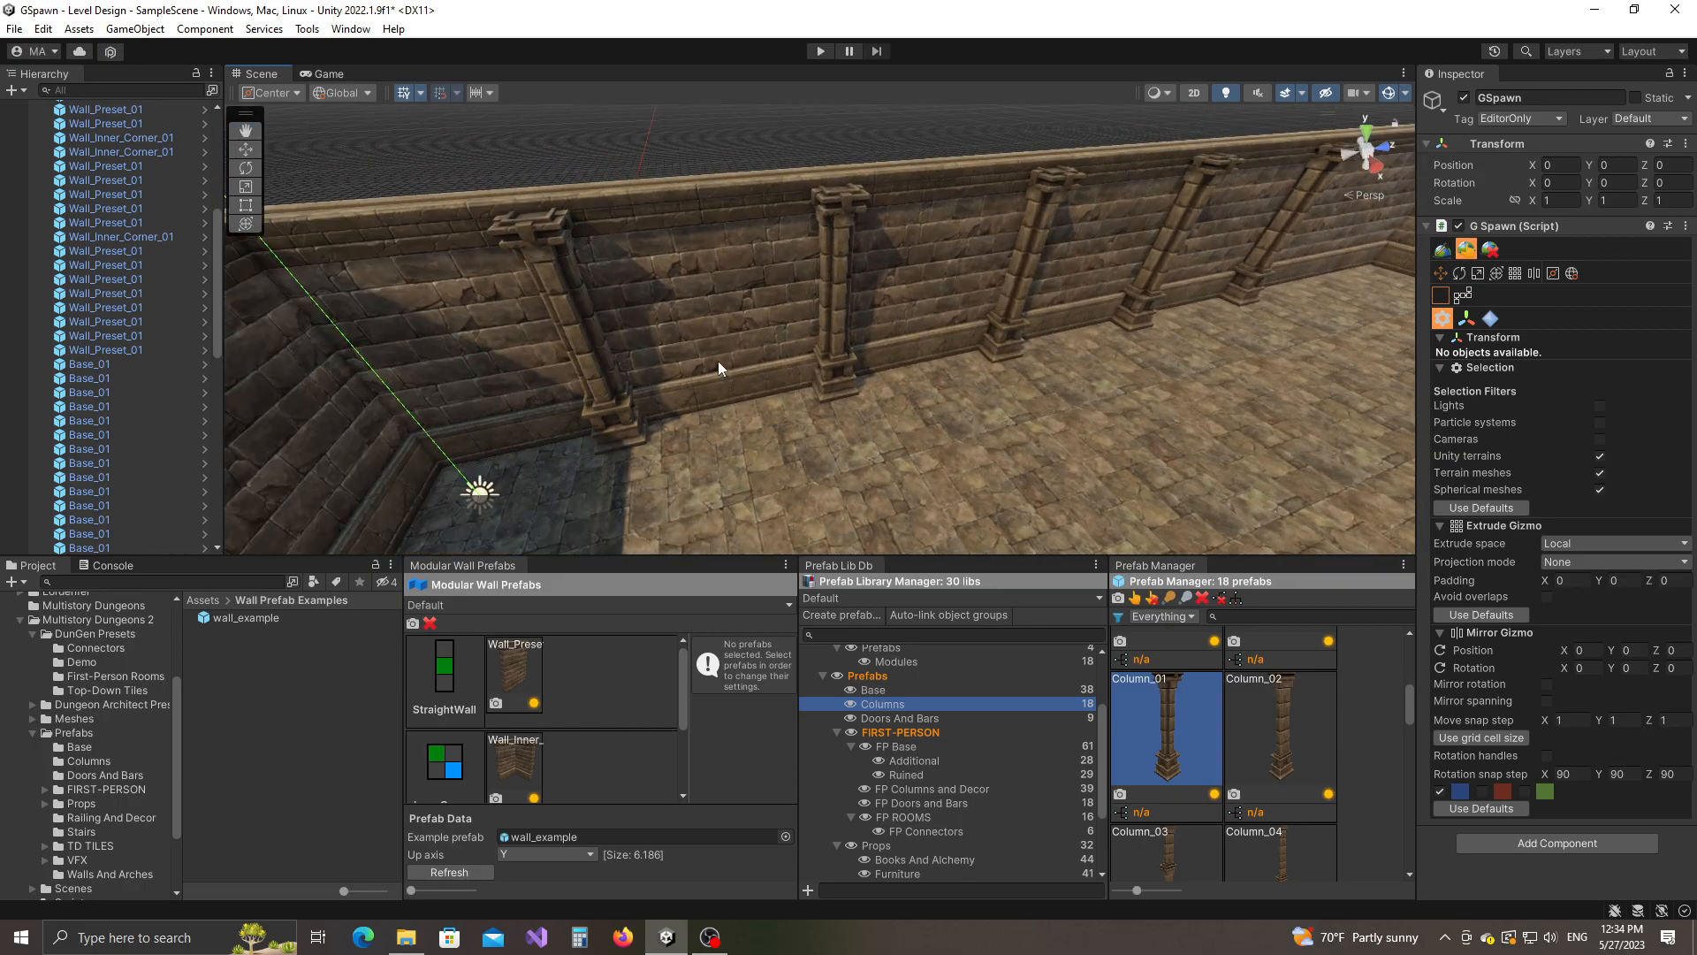
{"action": "left_click", "coordinate": [1443, 250]}
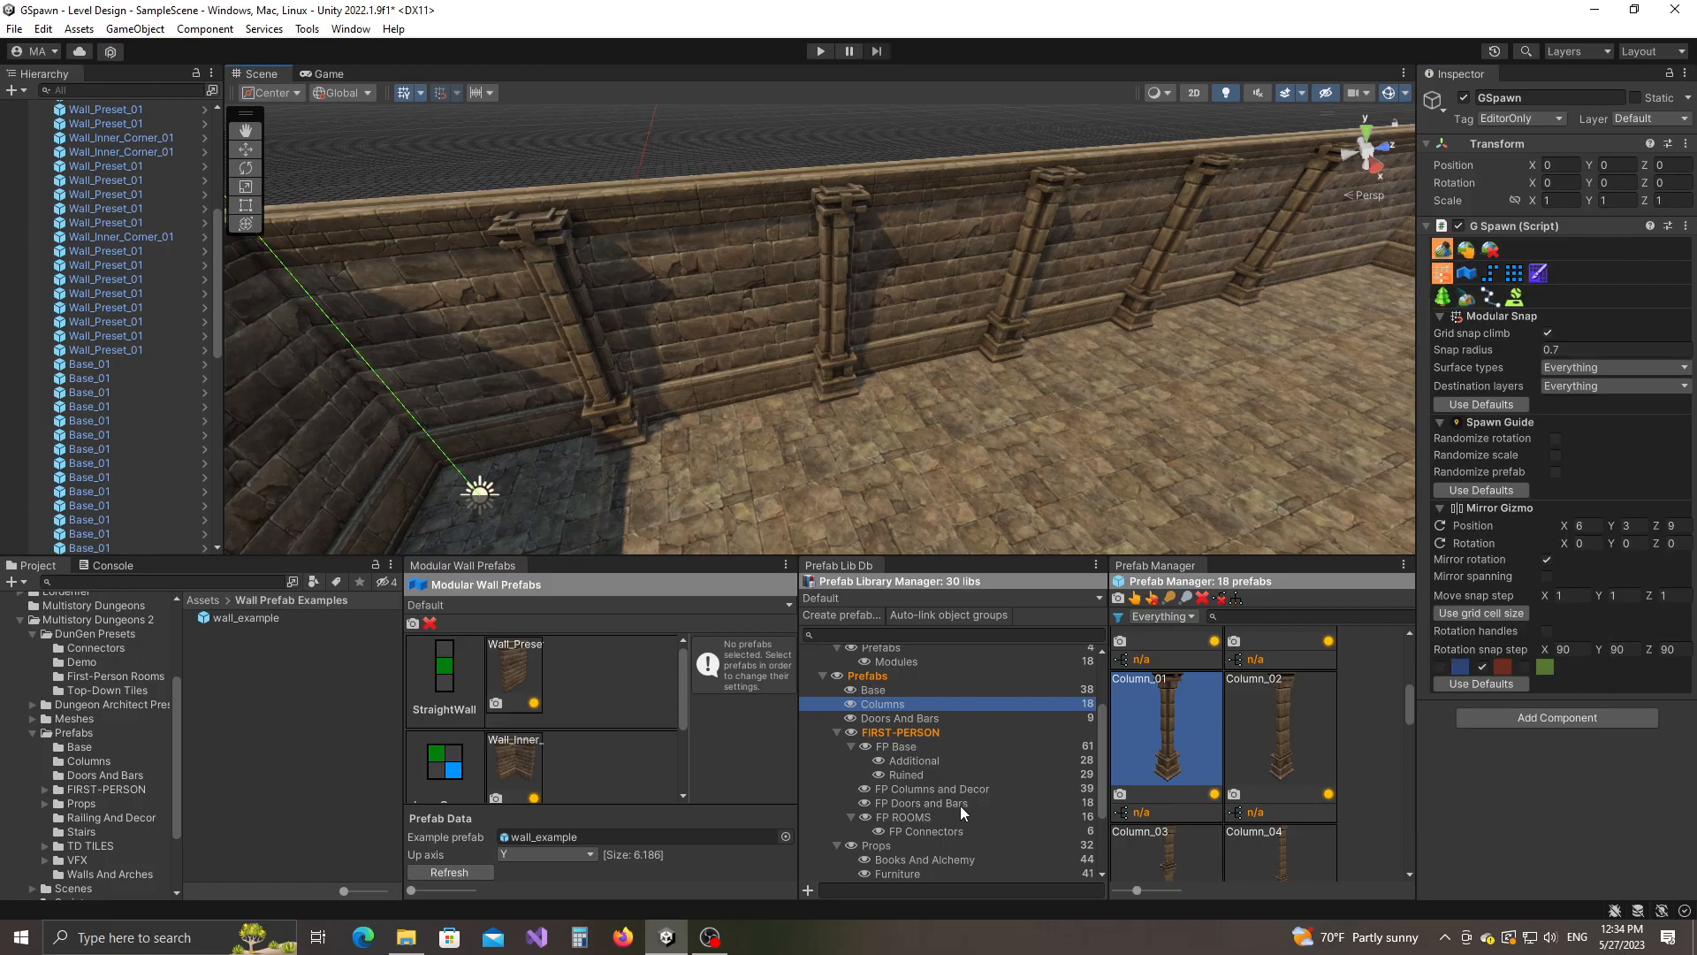
{"action": "scroll", "coordinate": [966, 804], "scroll_direction": "down", "scroll_amount": 3}
{"action": "left_click", "coordinate": [904, 777]}
{"action": "scroll", "coordinate": [1193, 718], "scroll_direction": "down", "scroll_amount": 3}
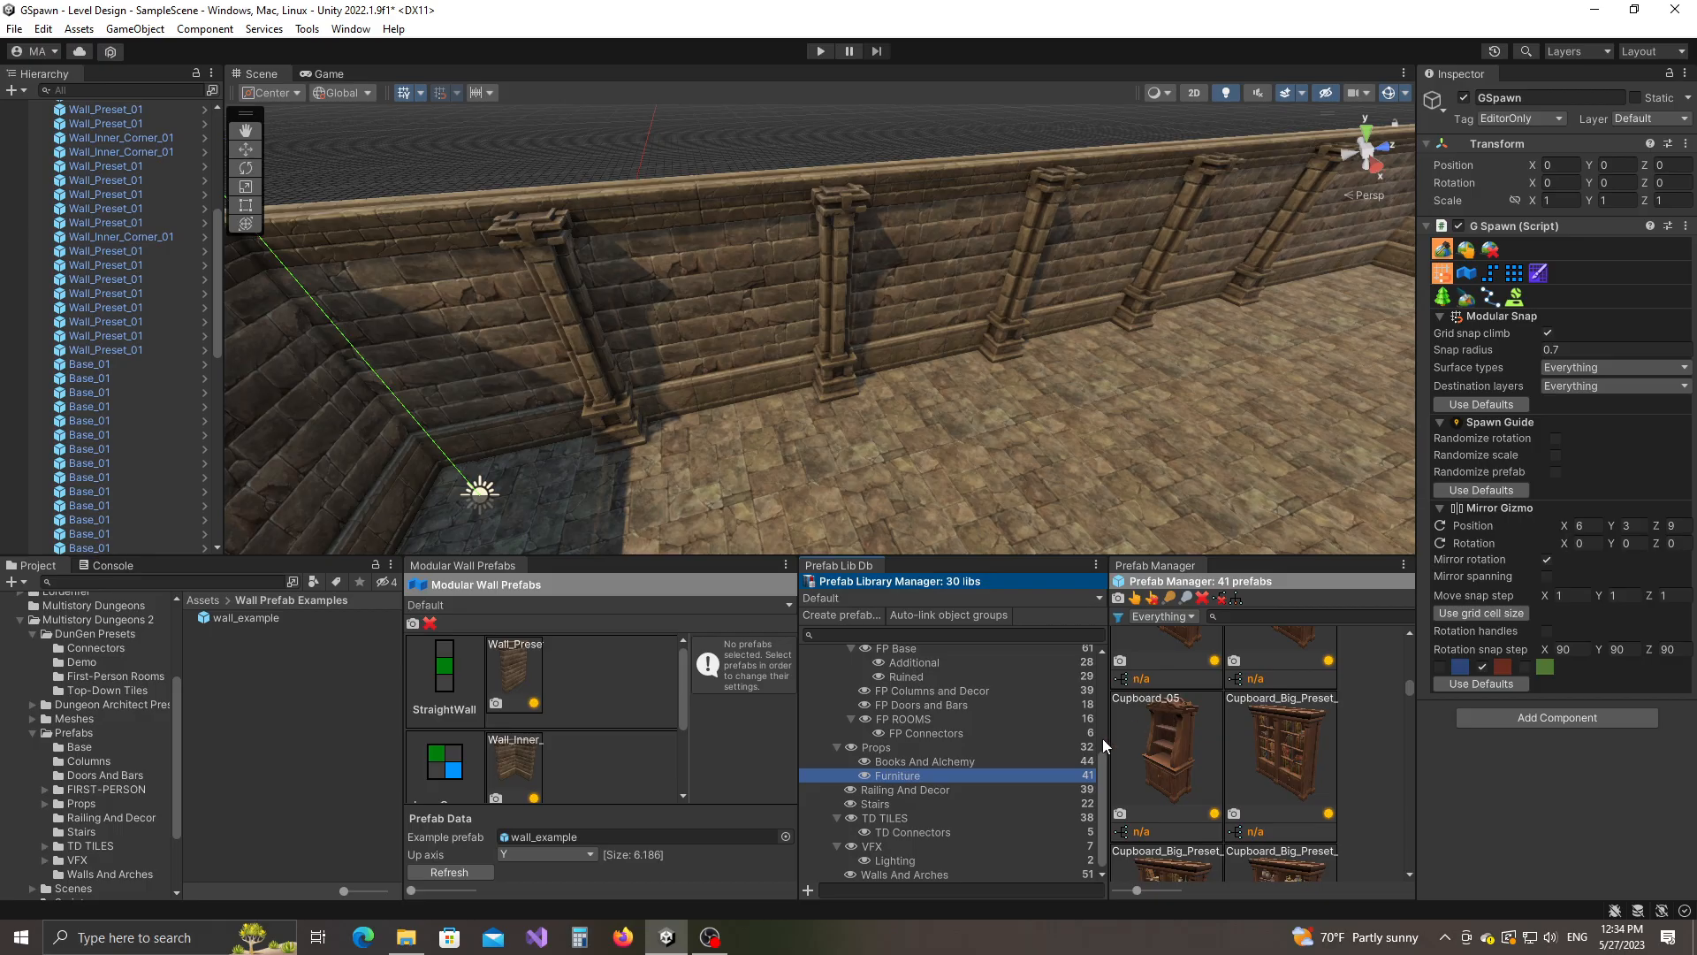
{"action": "left_click_drag", "start_coordinate": [1110, 777], "coordinate": [1050, 778]}
{"action": "scroll", "coordinate": [1151, 765], "scroll_direction": "down", "scroll_amount": 5}
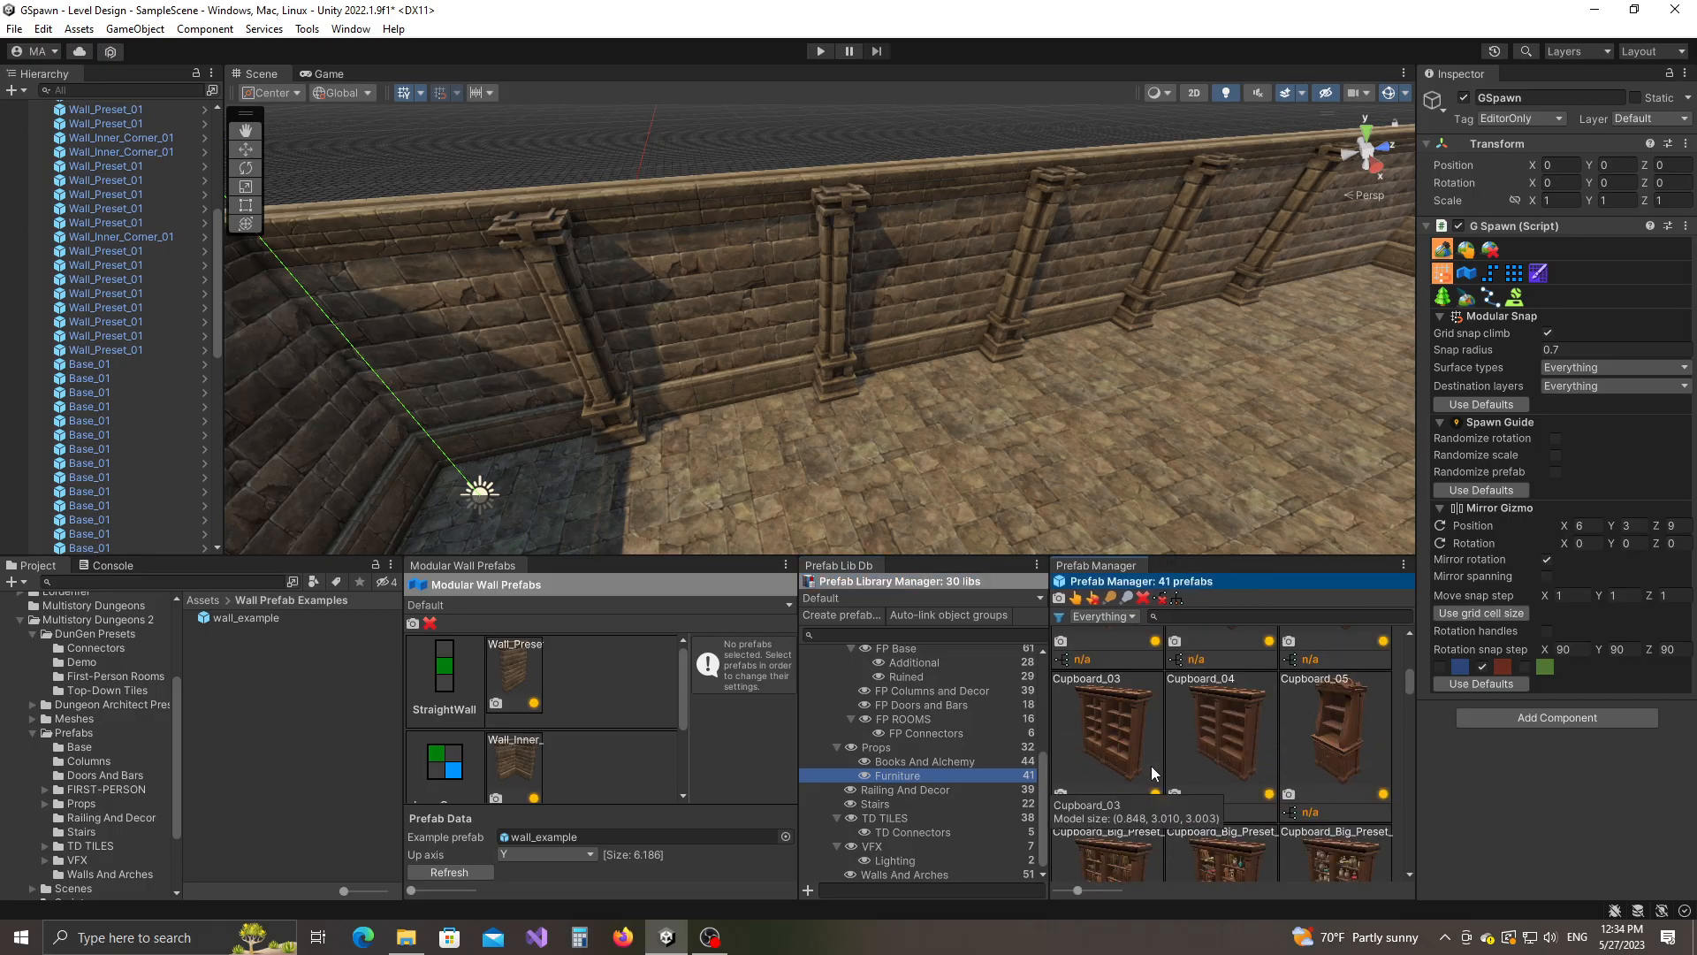
{"action": "scroll", "coordinate": [1221, 746], "scroll_direction": "down", "scroll_amount": 8}
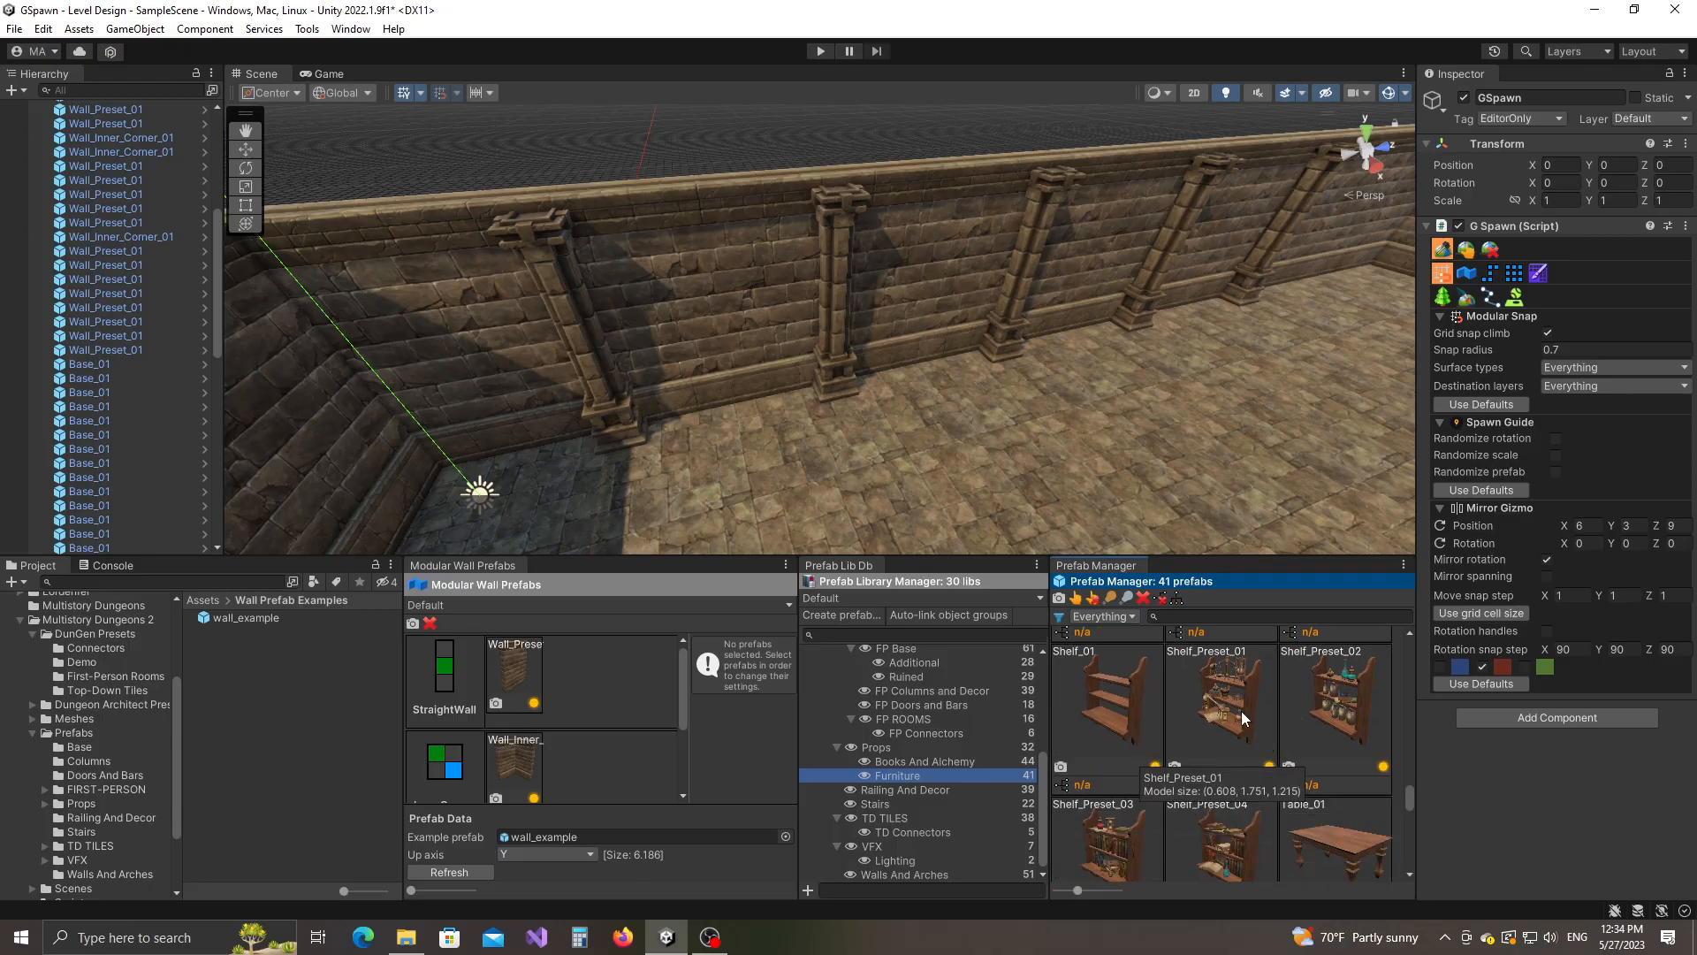
{"action": "scroll", "coordinate": [1243, 713], "scroll_direction": "down", "scroll_amount": 2}
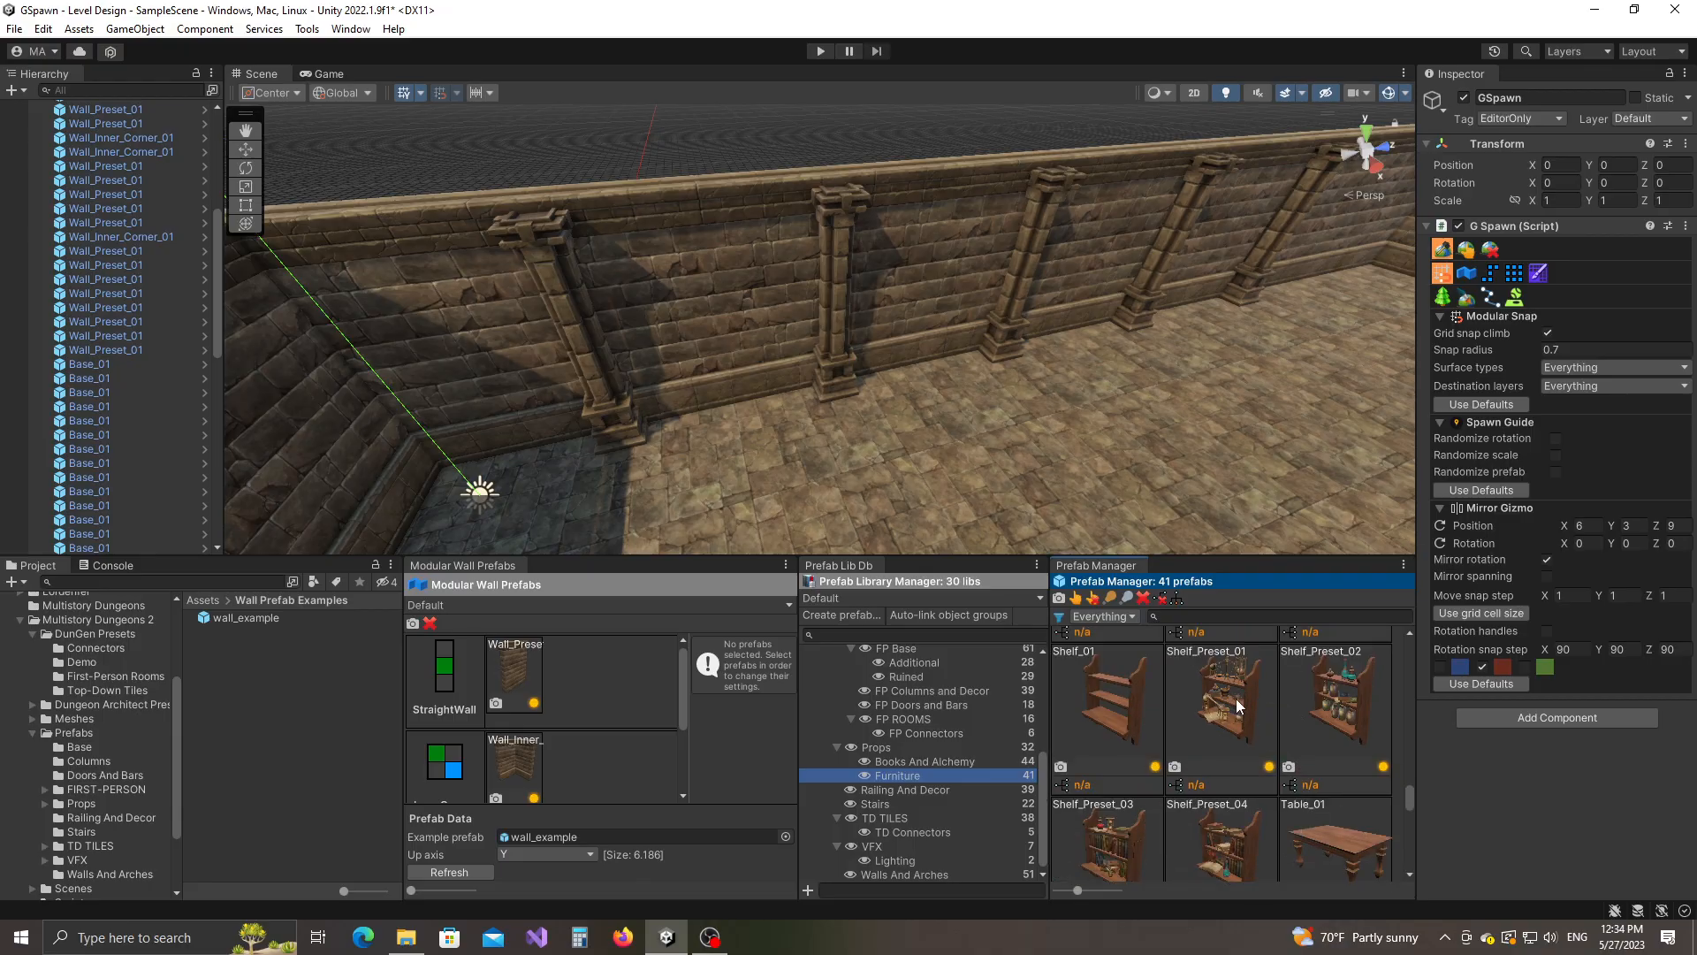
{"action": "left_click", "coordinate": [1235, 698]}
Hang two mirrored Shelf_Preset_01 pairs between the first two wall columns at height 7, at Z 5 and 7.
{"action": "right_click_drag", "start_coordinate": [1279, 378], "coordinate": [1144, 458]}
{"action": "right_click_drag", "start_coordinate": [685, 455], "coordinate": [891, 466]}
{"action": "scroll", "coordinate": [891, 467], "scroll_direction": "up", "scroll_amount": 3}
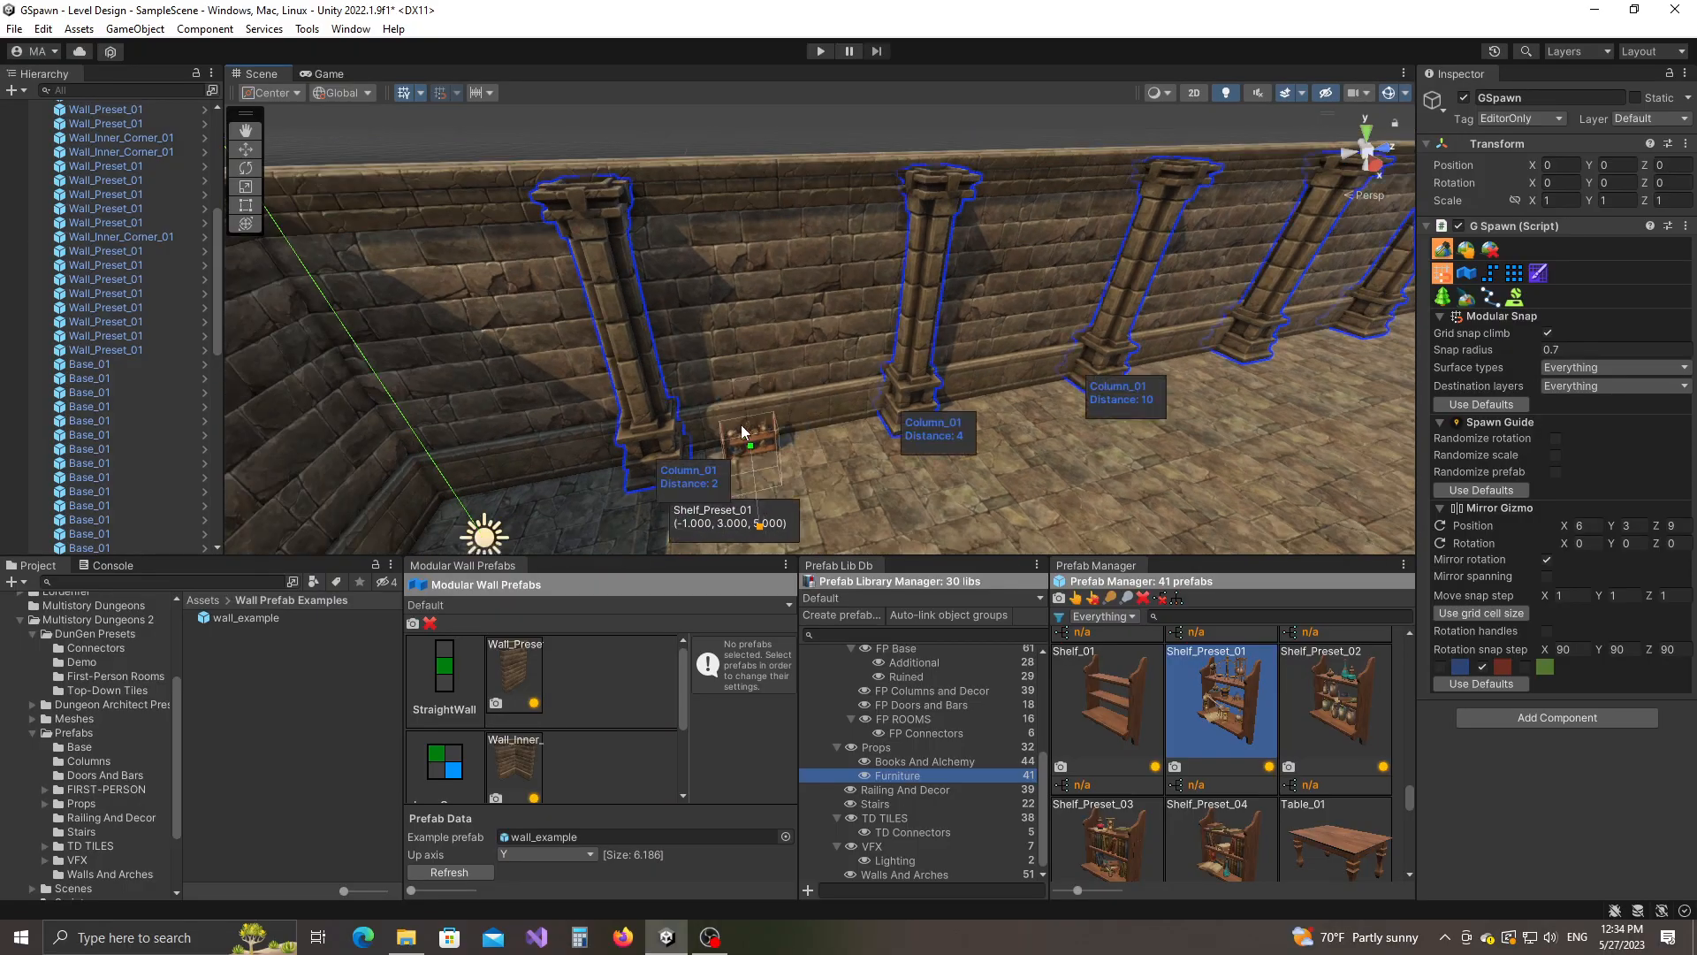
{"action": "left_click", "coordinate": [707, 297]}
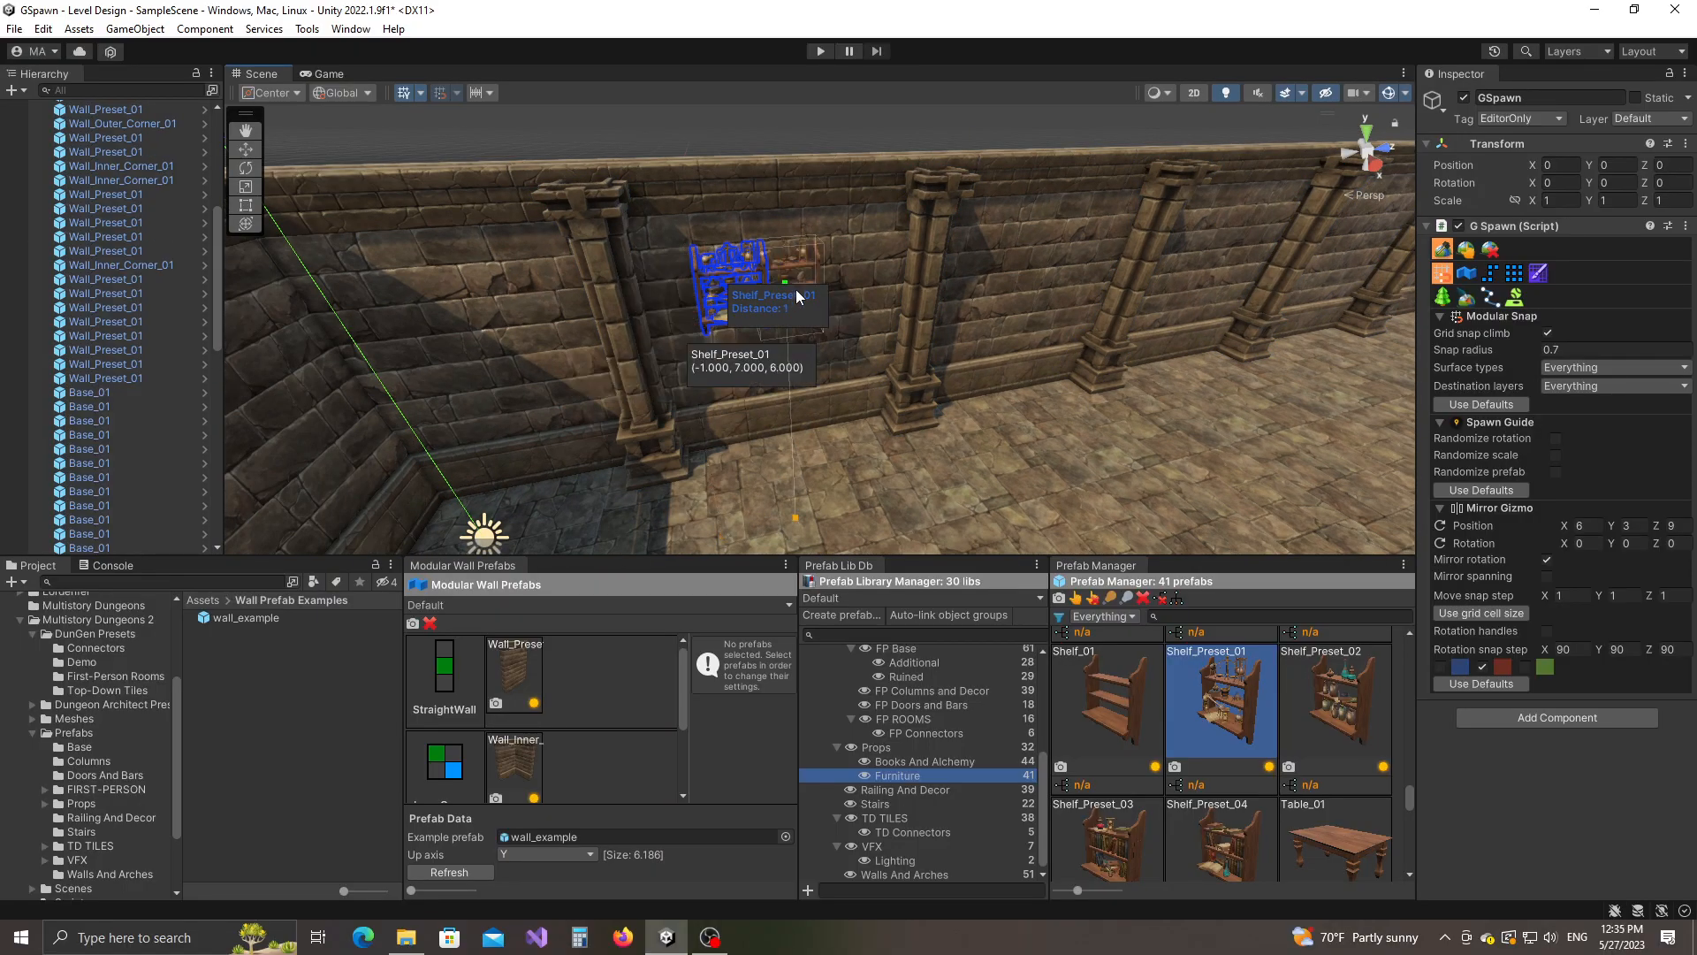
{"action": "left_click", "coordinate": [823, 290]}
Hang one mirrored shelf pair in each of the next two column bays at height 7, at Z 11 and 17.
{"action": "middle_click_drag", "start_coordinate": [1052, 385], "coordinate": [897, 405]}
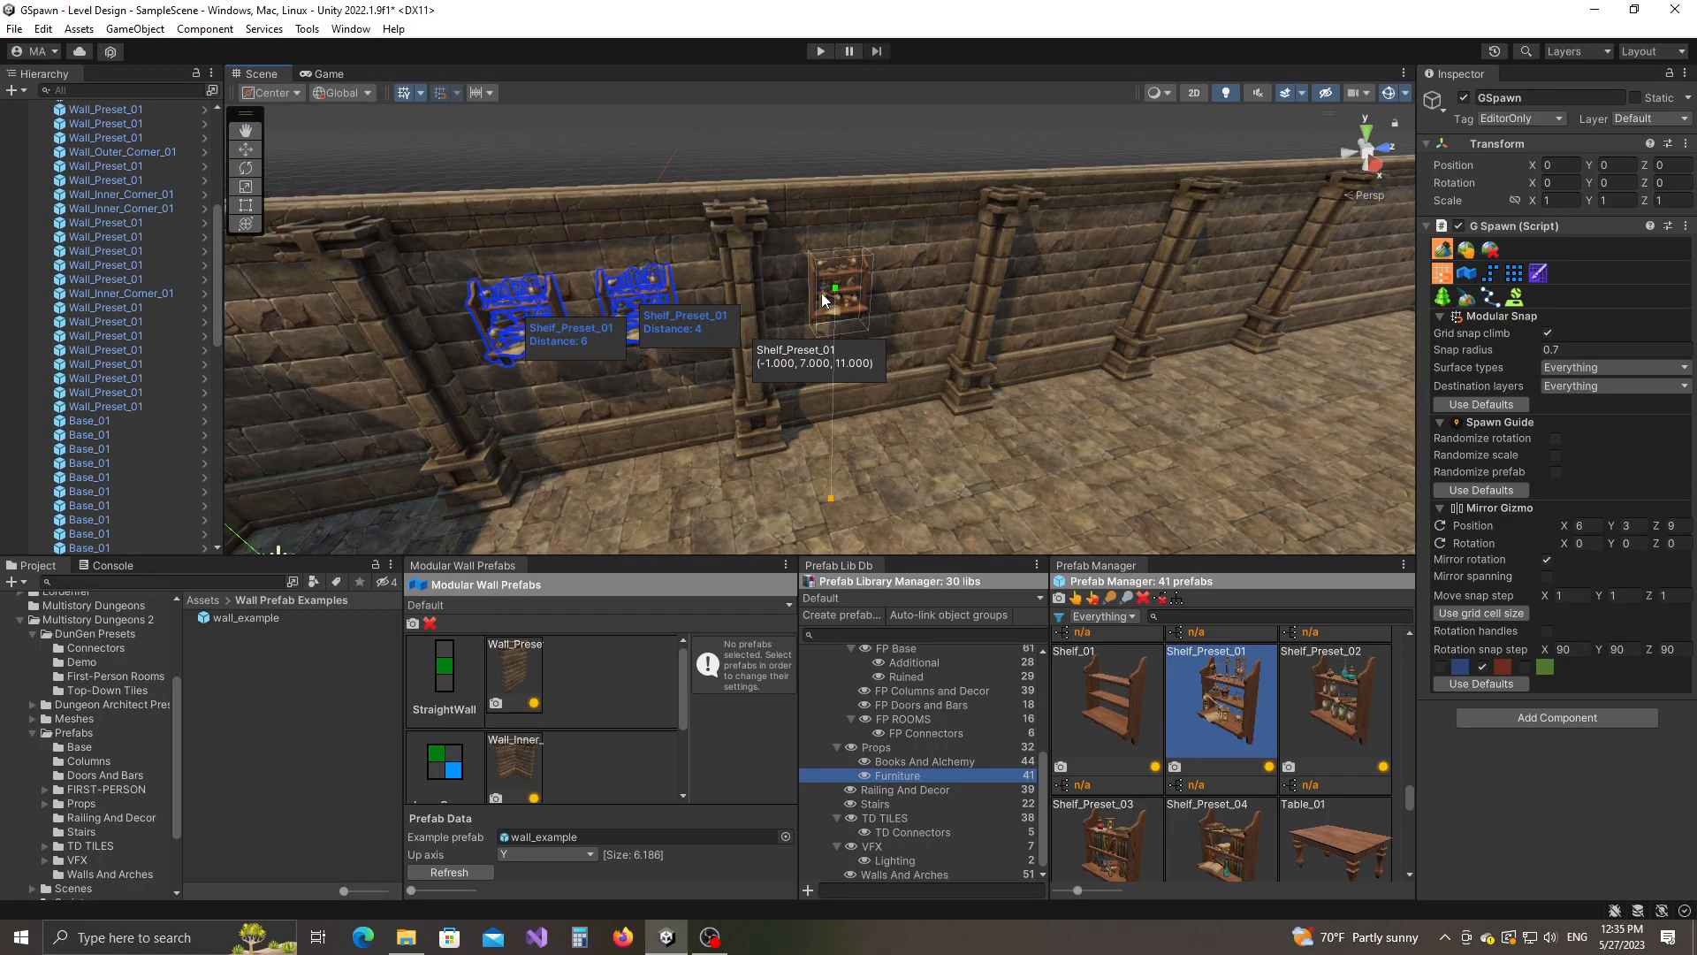
{"action": "left_click", "coordinate": [822, 283]}
{"action": "middle_click_drag", "start_coordinate": [1122, 380], "coordinate": [883, 421]}
{"action": "left_click", "coordinate": [761, 290]}
{"action": "right_click_drag", "start_coordinate": [766, 305], "coordinate": [677, 303]}
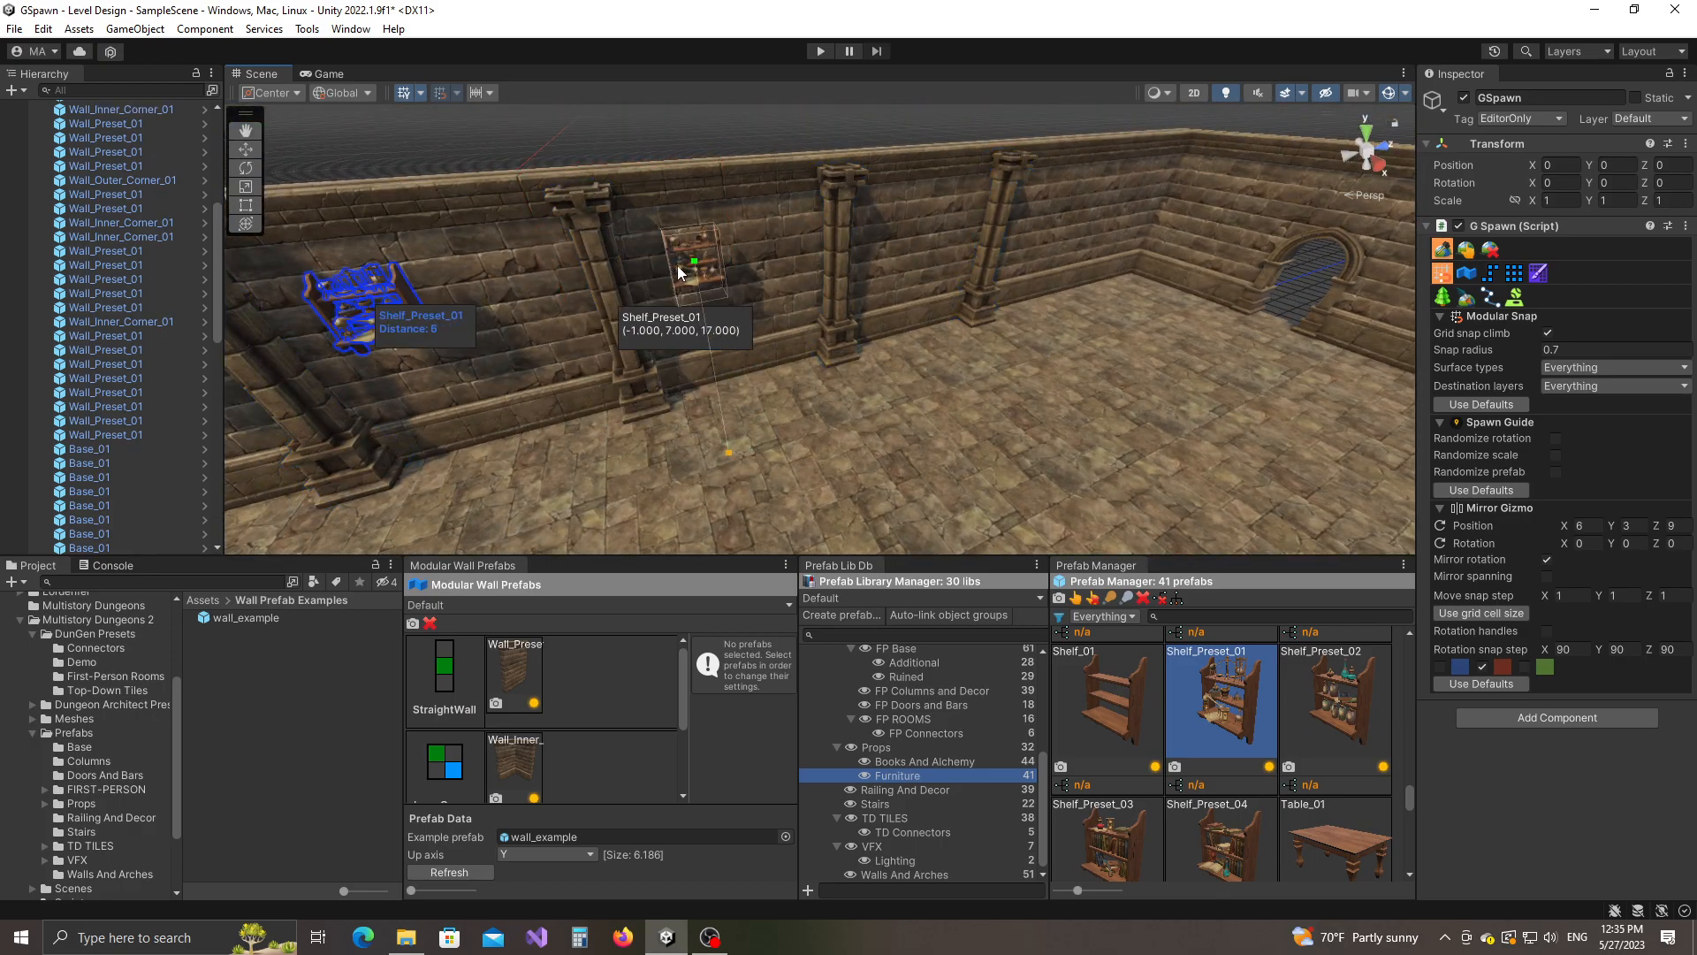
{"action": "left_click", "coordinate": [679, 263]}
Hang two unmirrored Shelf_Preset_01 shelves side by side between the last two columns of the long wall.
{"action": "right_click_drag", "start_coordinate": [644, 421], "coordinate": [847, 464]}
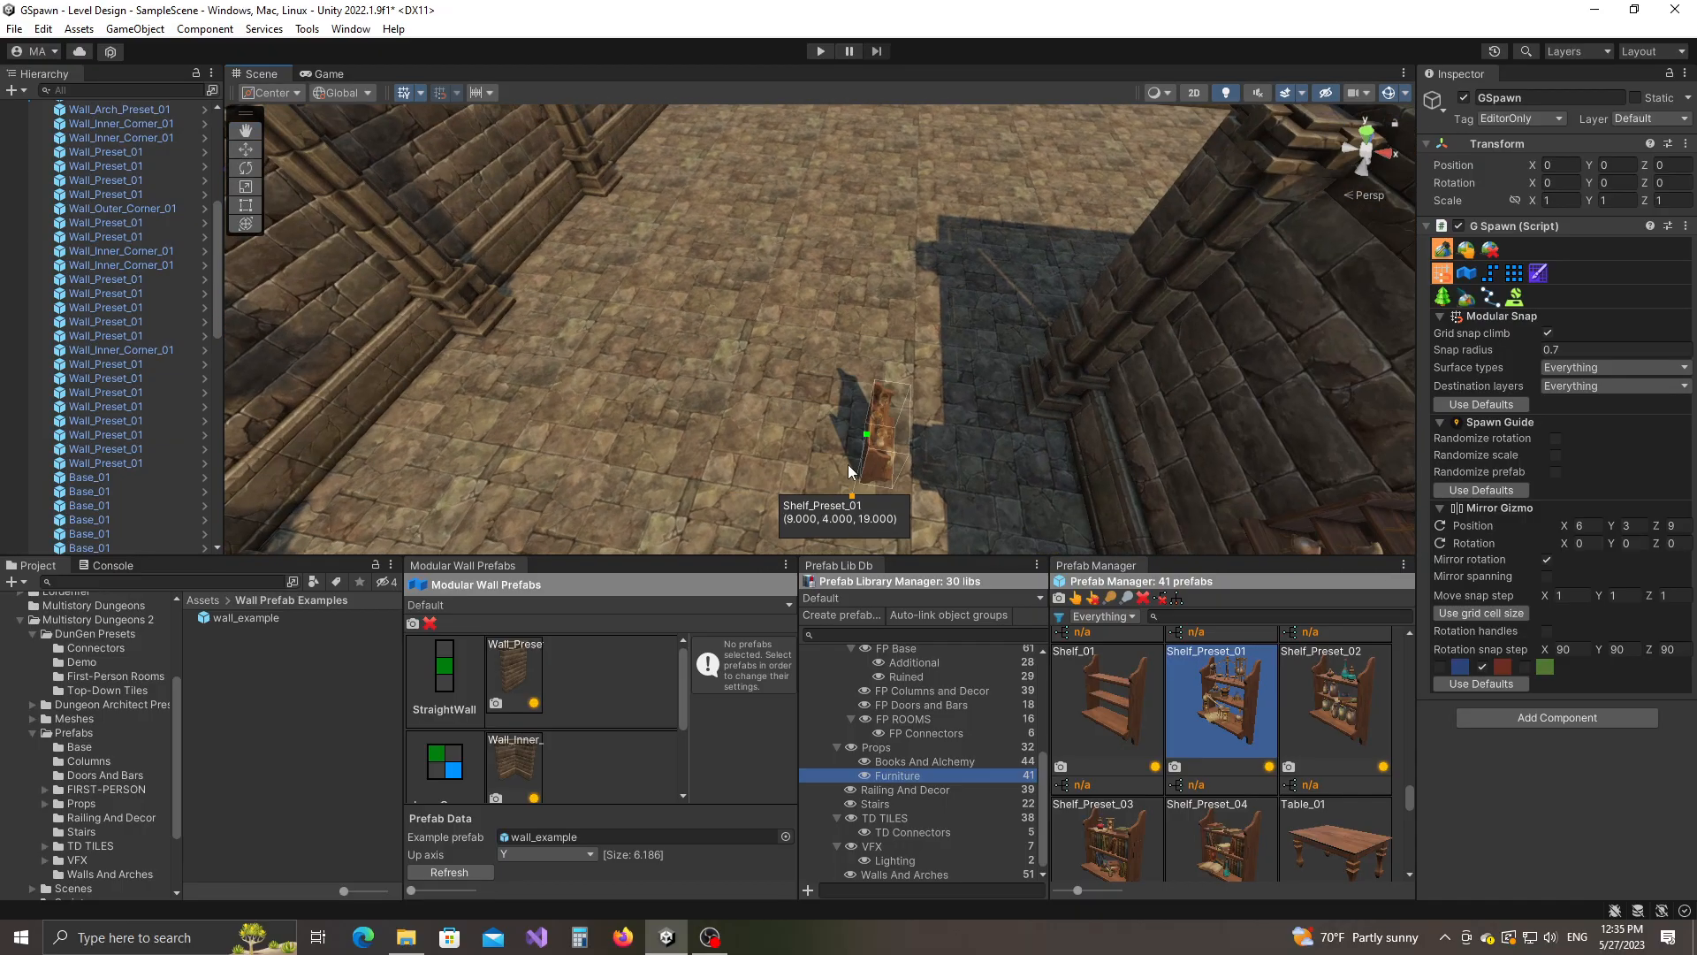
{"action": "scroll", "coordinate": [846, 464], "scroll_direction": "down", "scroll_amount": 5}
{"action": "middle_click_drag", "start_coordinate": [826, 449], "coordinate": [771, 461]}
{"action": "scroll", "coordinate": [771, 461], "scroll_direction": "up", "scroll_amount": 3}
{"action": "right_click_drag", "start_coordinate": [771, 462], "coordinate": [696, 349]}
{"action": "middle_click_drag", "start_coordinate": [696, 349], "coordinate": [803, 387]}
{"action": "right_click_drag", "start_coordinate": [803, 387], "coordinate": [702, 389]}
{"action": "left_click", "coordinate": [759, 359]}
{"action": "left_click", "coordinate": [807, 343]}
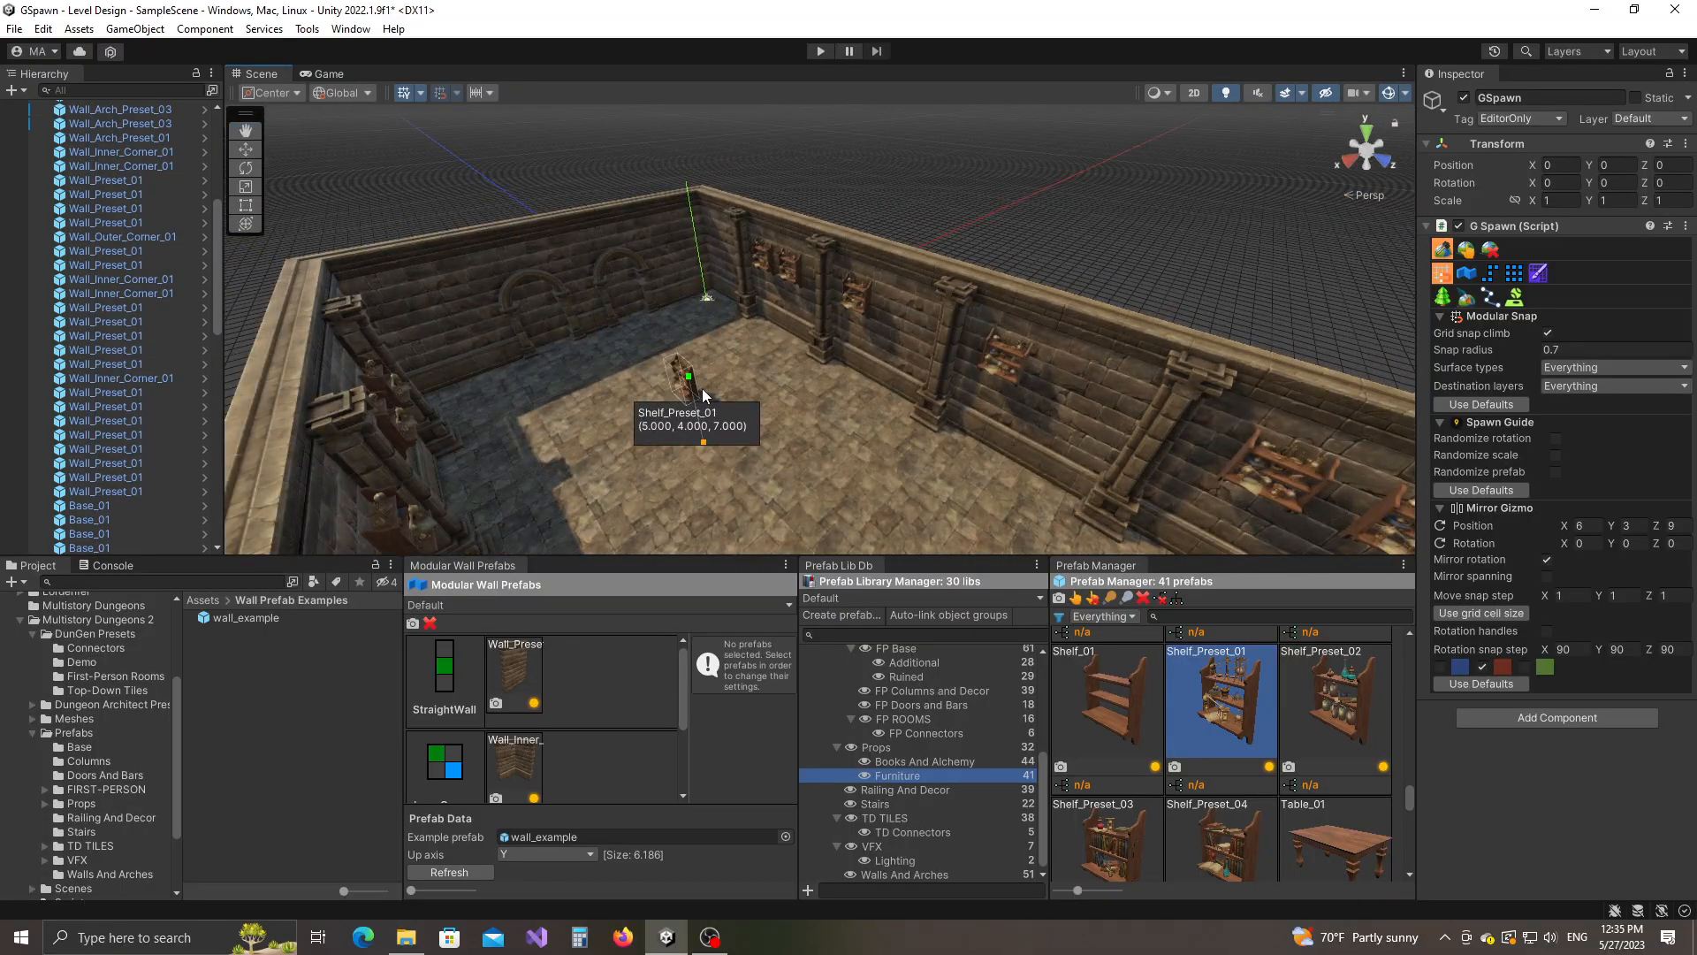
Examine close up how the shelves meet the wall, with object selection active, and return to object spawning.
{"action": "right_click_drag", "start_coordinate": [621, 353], "coordinate": [707, 291]}
{"action": "left_click", "coordinate": [1465, 250]}
{"action": "right_click_drag", "start_coordinate": [989, 261], "coordinate": [709, 354]}
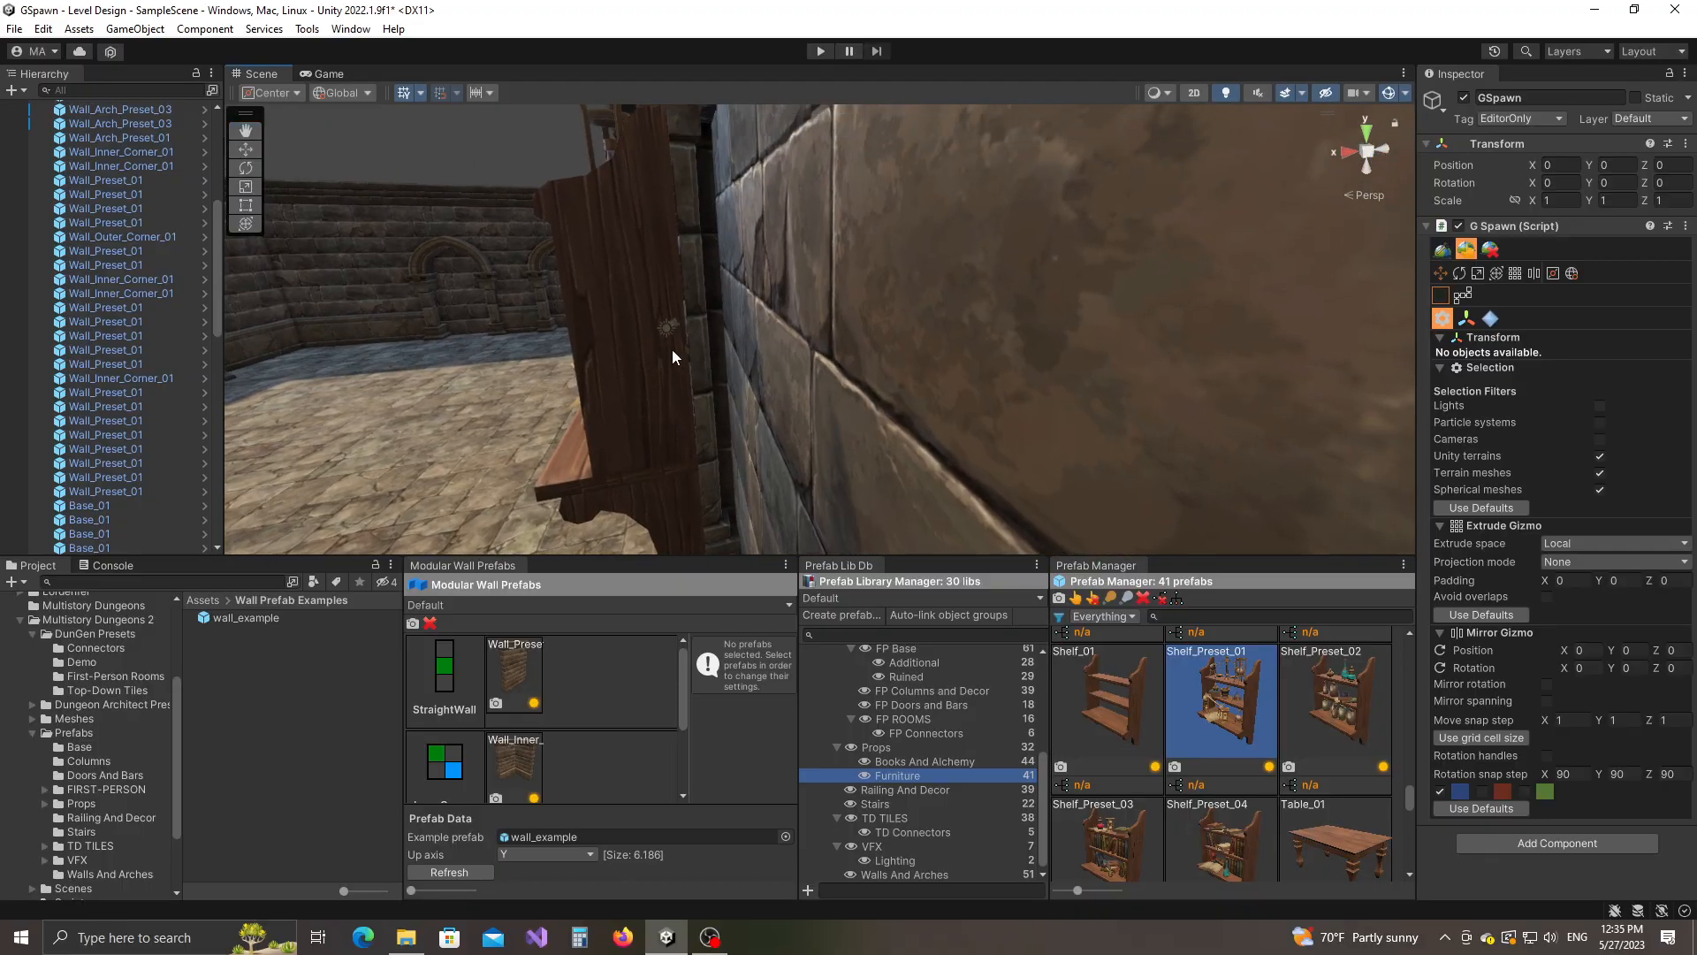
{"action": "right_click_drag", "start_coordinate": [575, 369], "coordinate": [913, 320]}
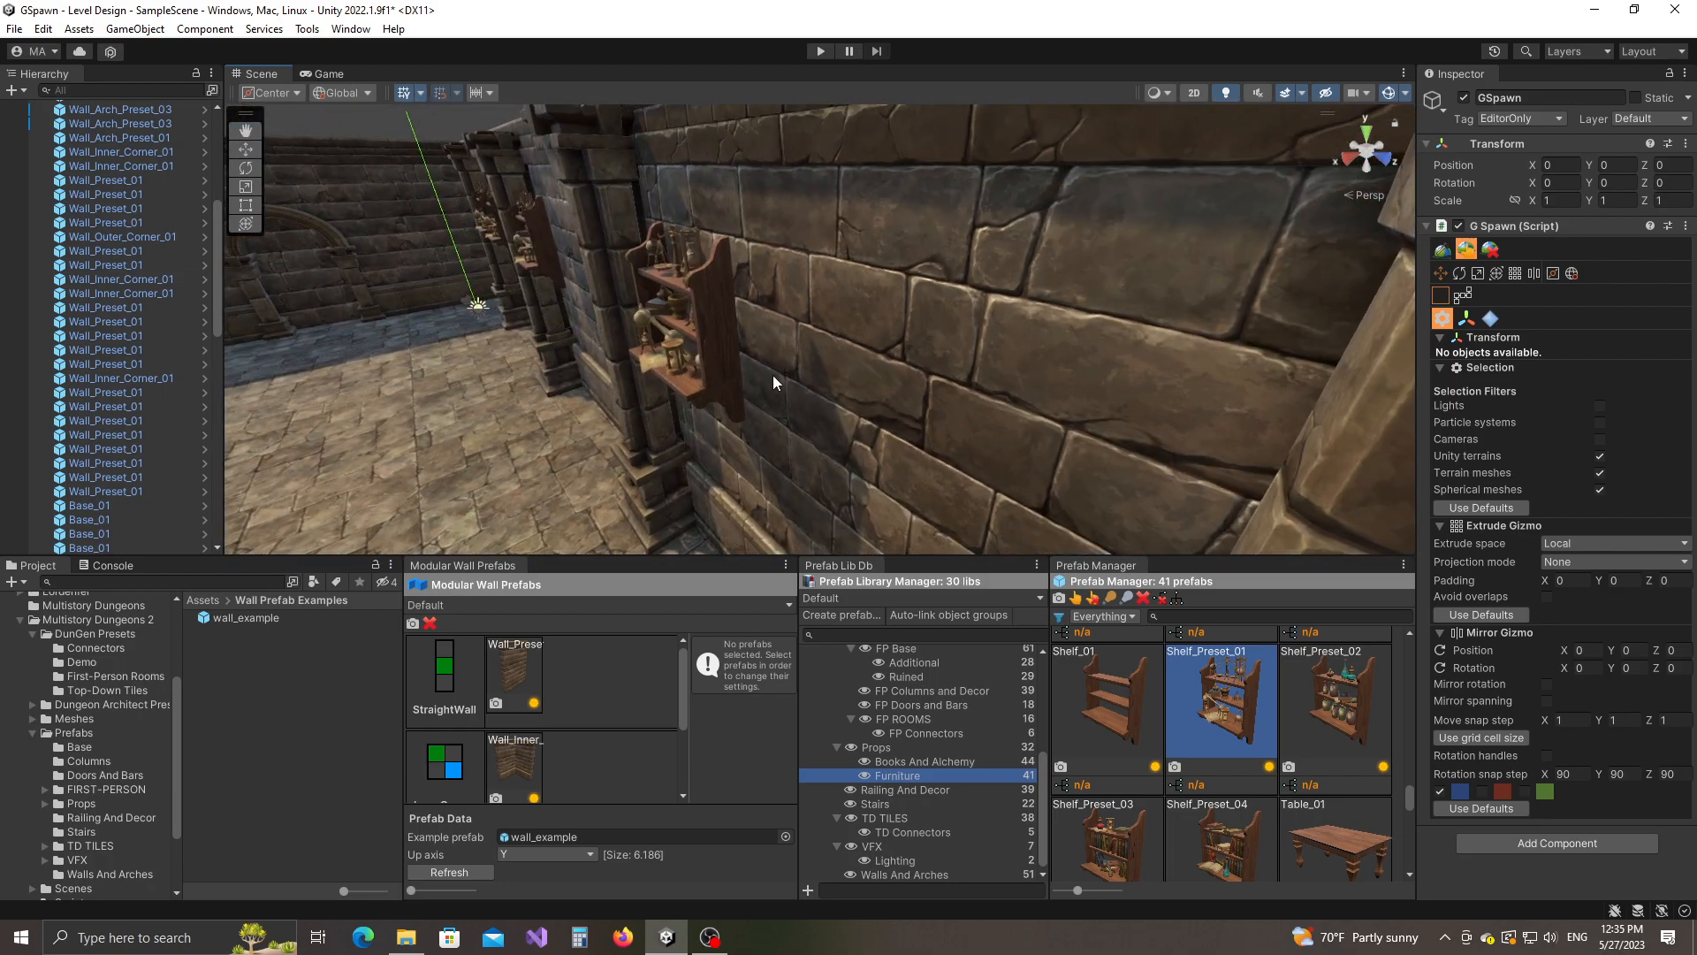
{"action": "left_click", "coordinate": [1442, 249]}
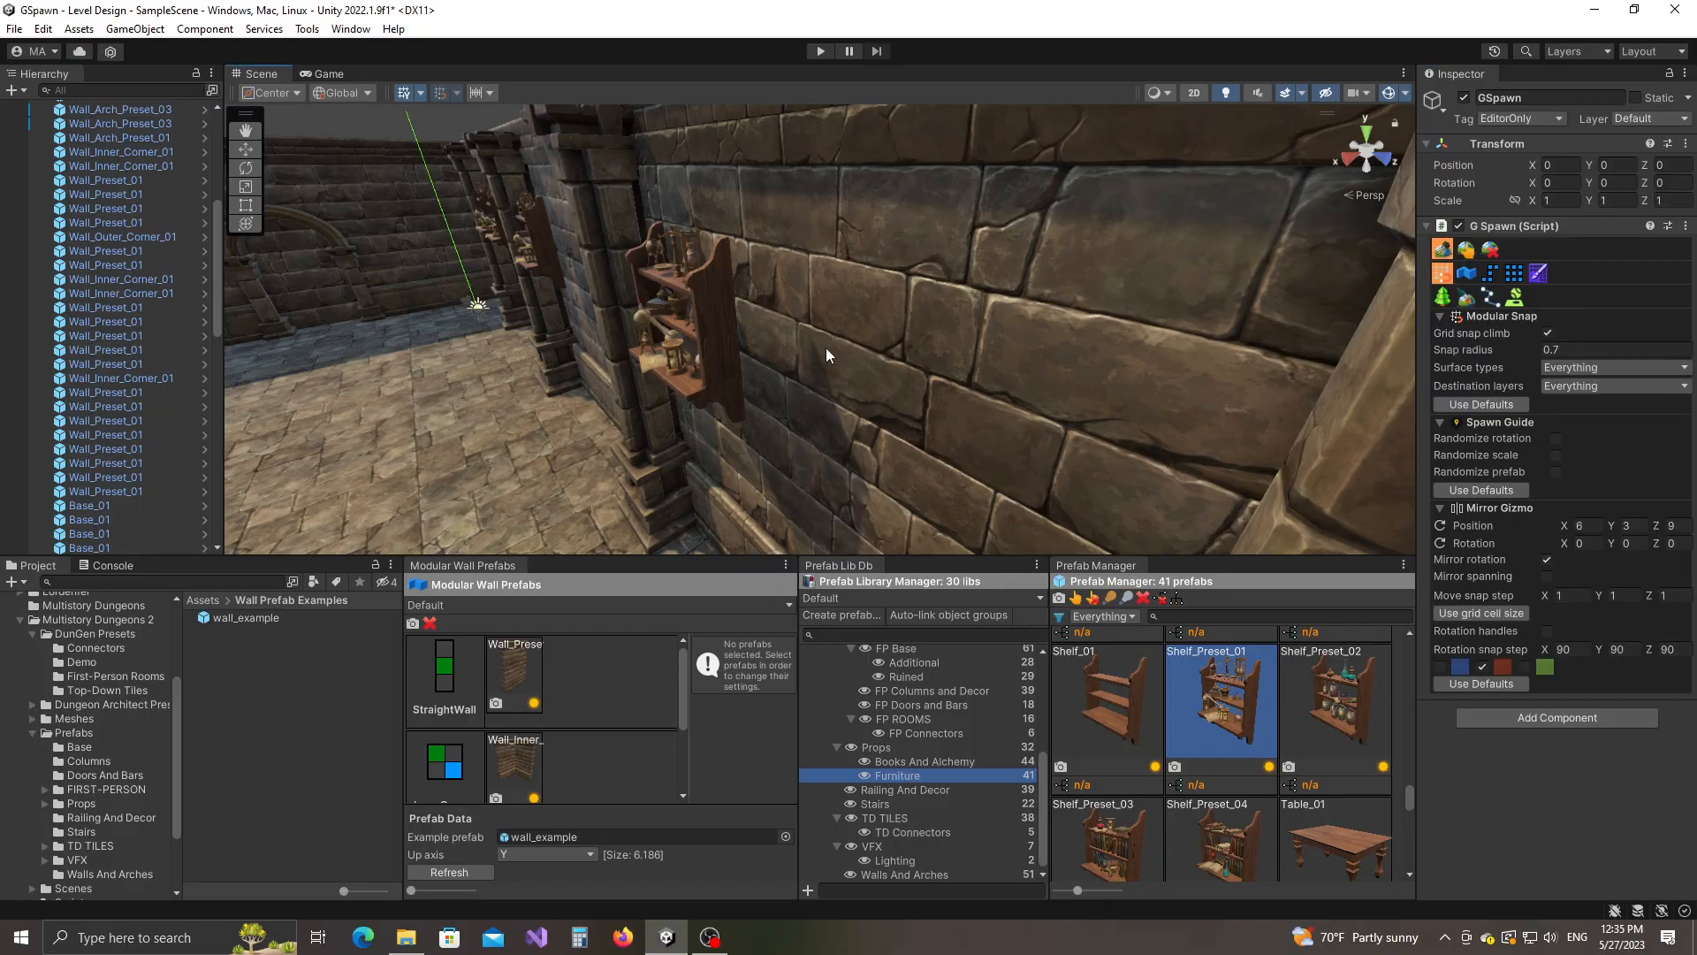
{"action": "left_click_drag", "start_coordinate": [806, 344], "coordinate": [928, 364], "text": "alt"}
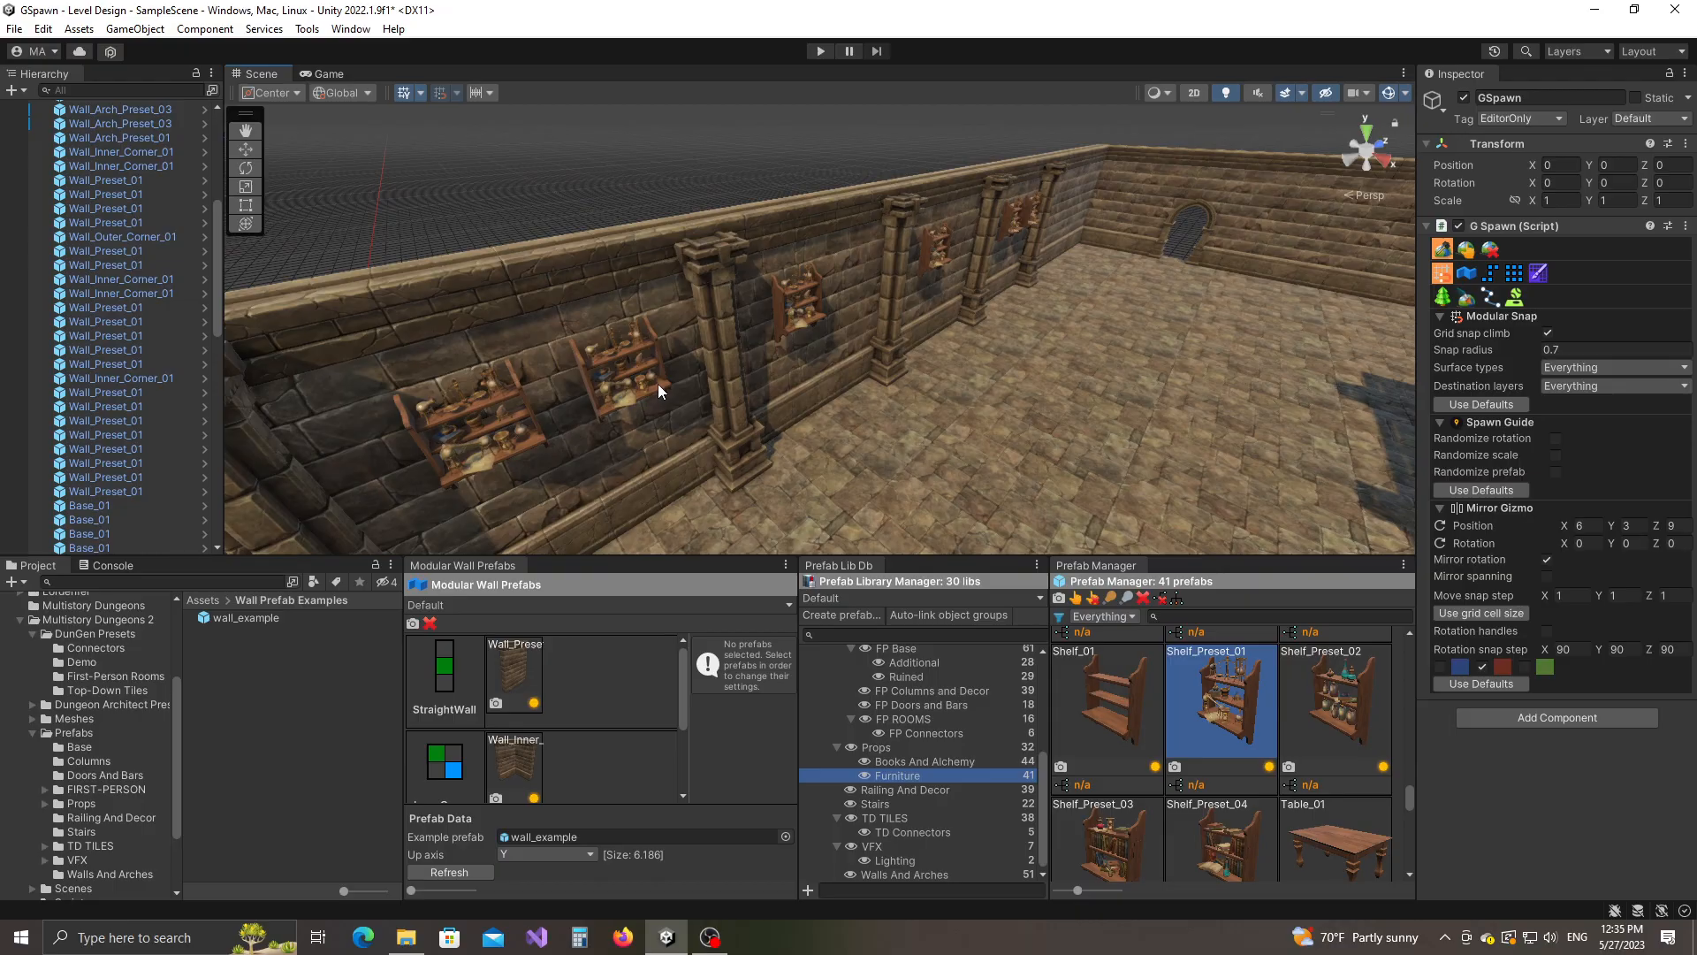
Switch to object selection and extend the selection from one Shelf_Preset_01 to every matching shelf in the room.
{"action": "left_click", "coordinate": [1466, 250]}
{"action": "left_click", "coordinate": [660, 389]}
{"action": "left_click_drag", "start_coordinate": [660, 389], "coordinate": [902, 402], "text": "alt"}
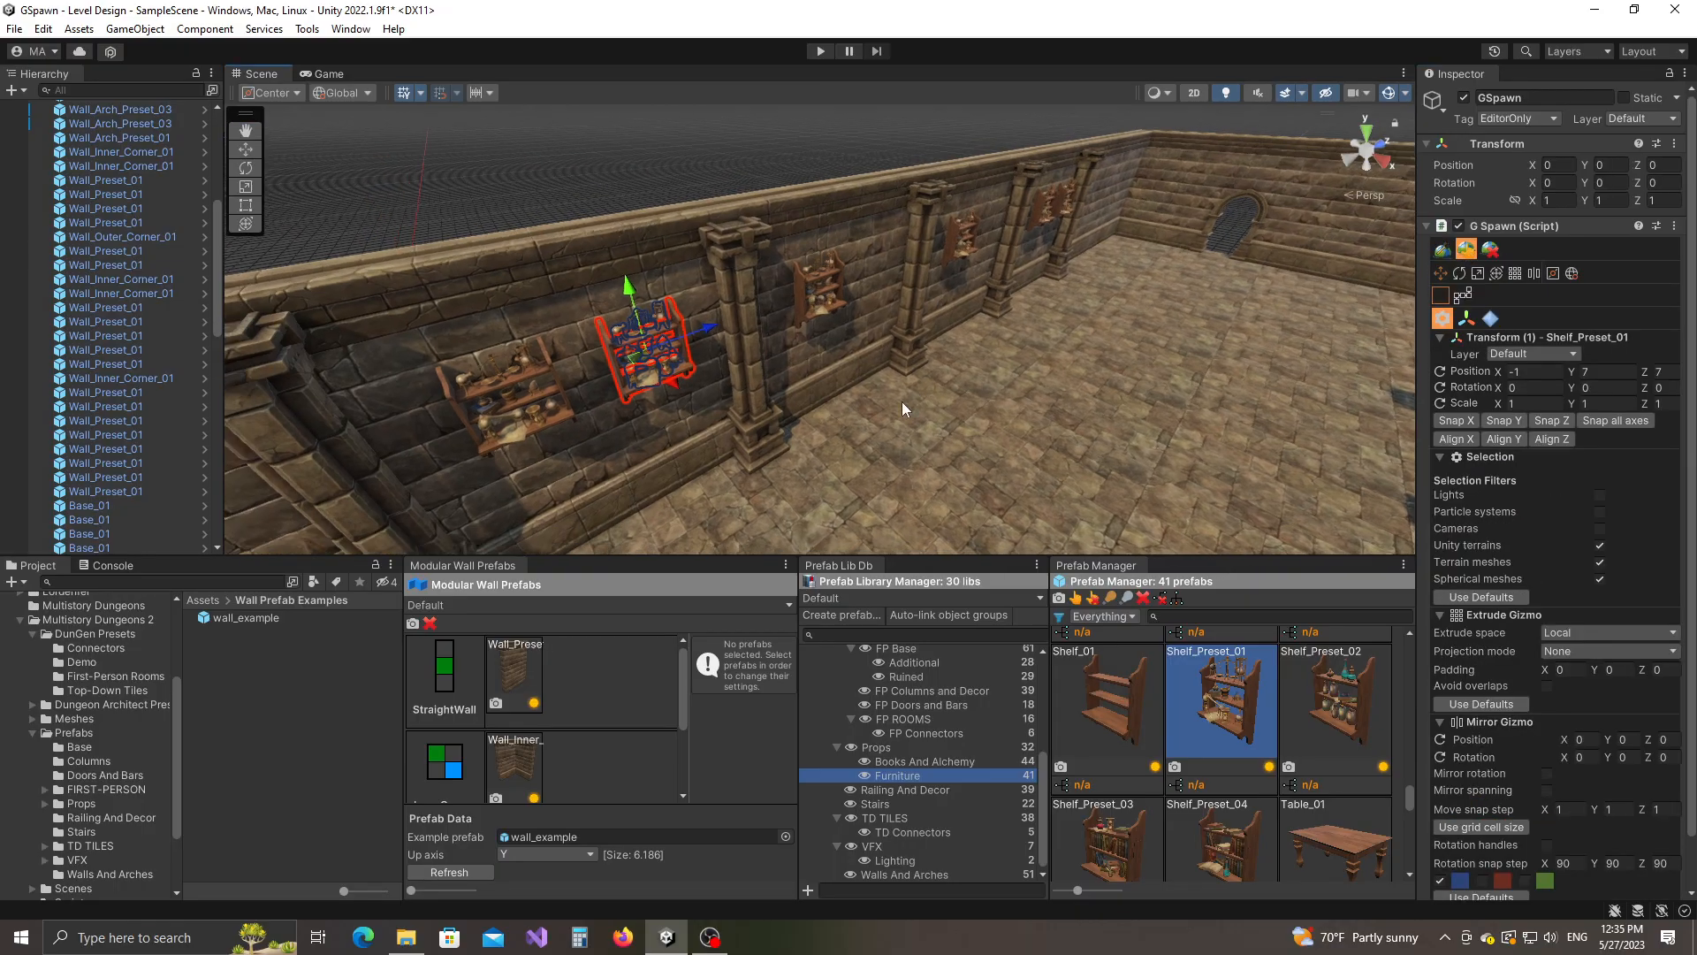
{"action": "key", "text": "shift+s"}
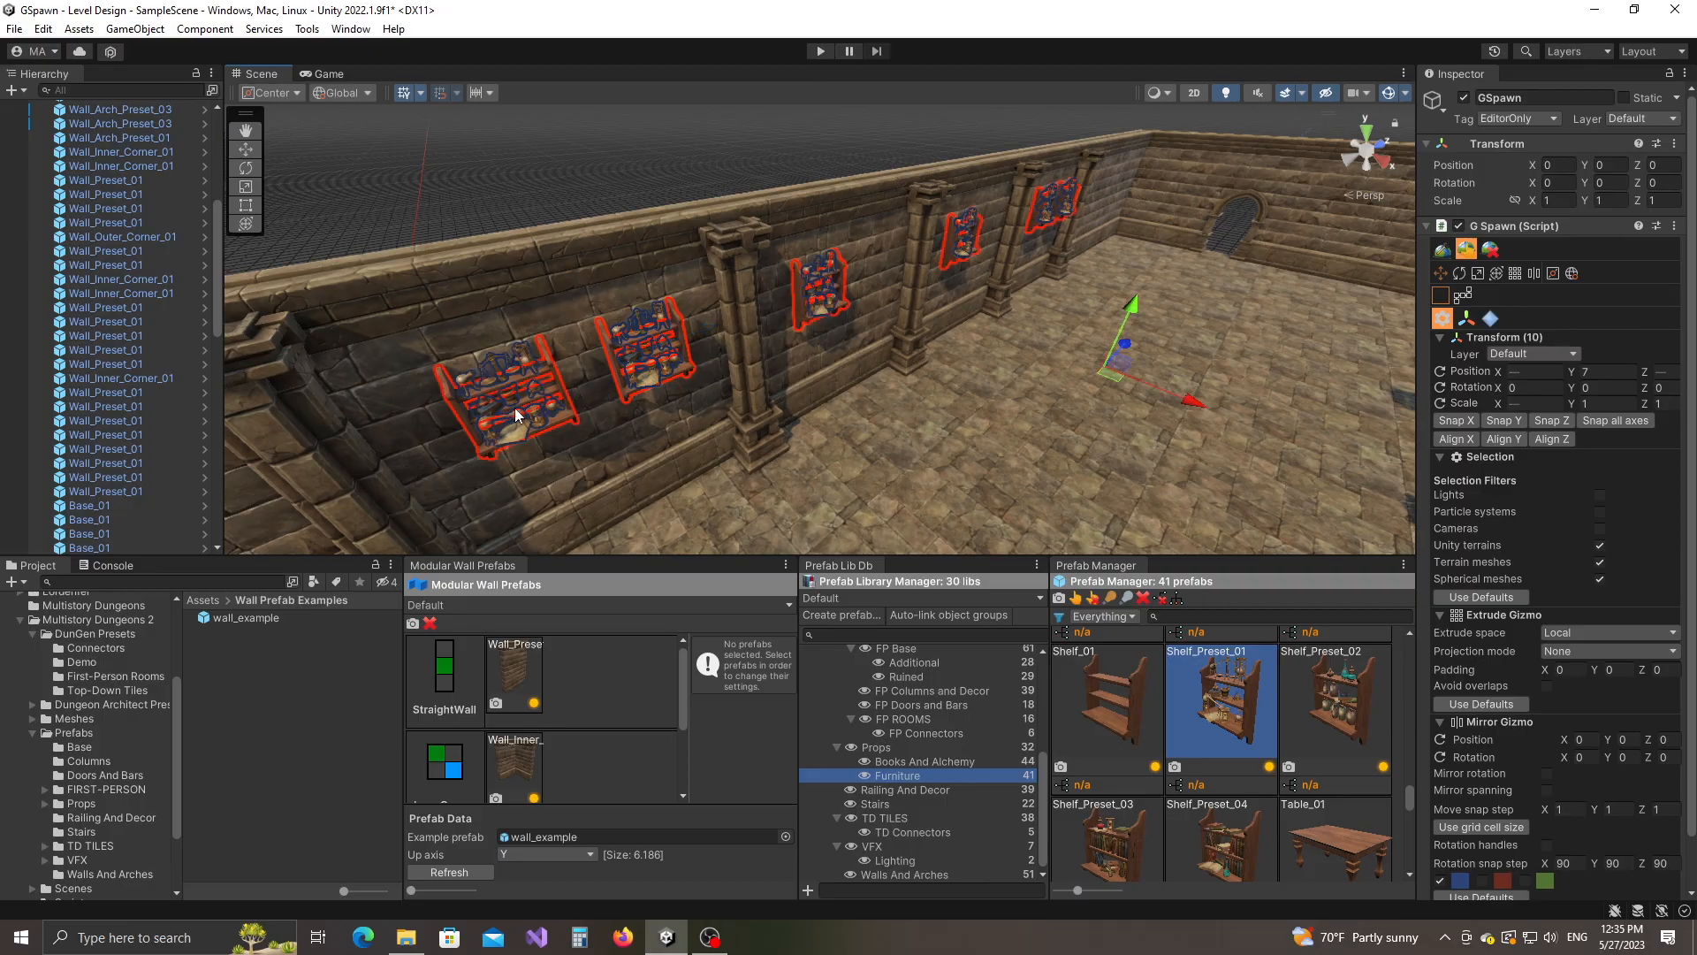
Remove the opposite wall's four shelves from the selection, check the remaining shelves on the long wall, and clear the selection.
{"action": "left_click_drag", "start_coordinate": [530, 412], "coordinate": [890, 455], "text": "alt"}
{"action": "left_click_drag", "start_coordinate": [580, 148], "coordinate": [1082, 428]}
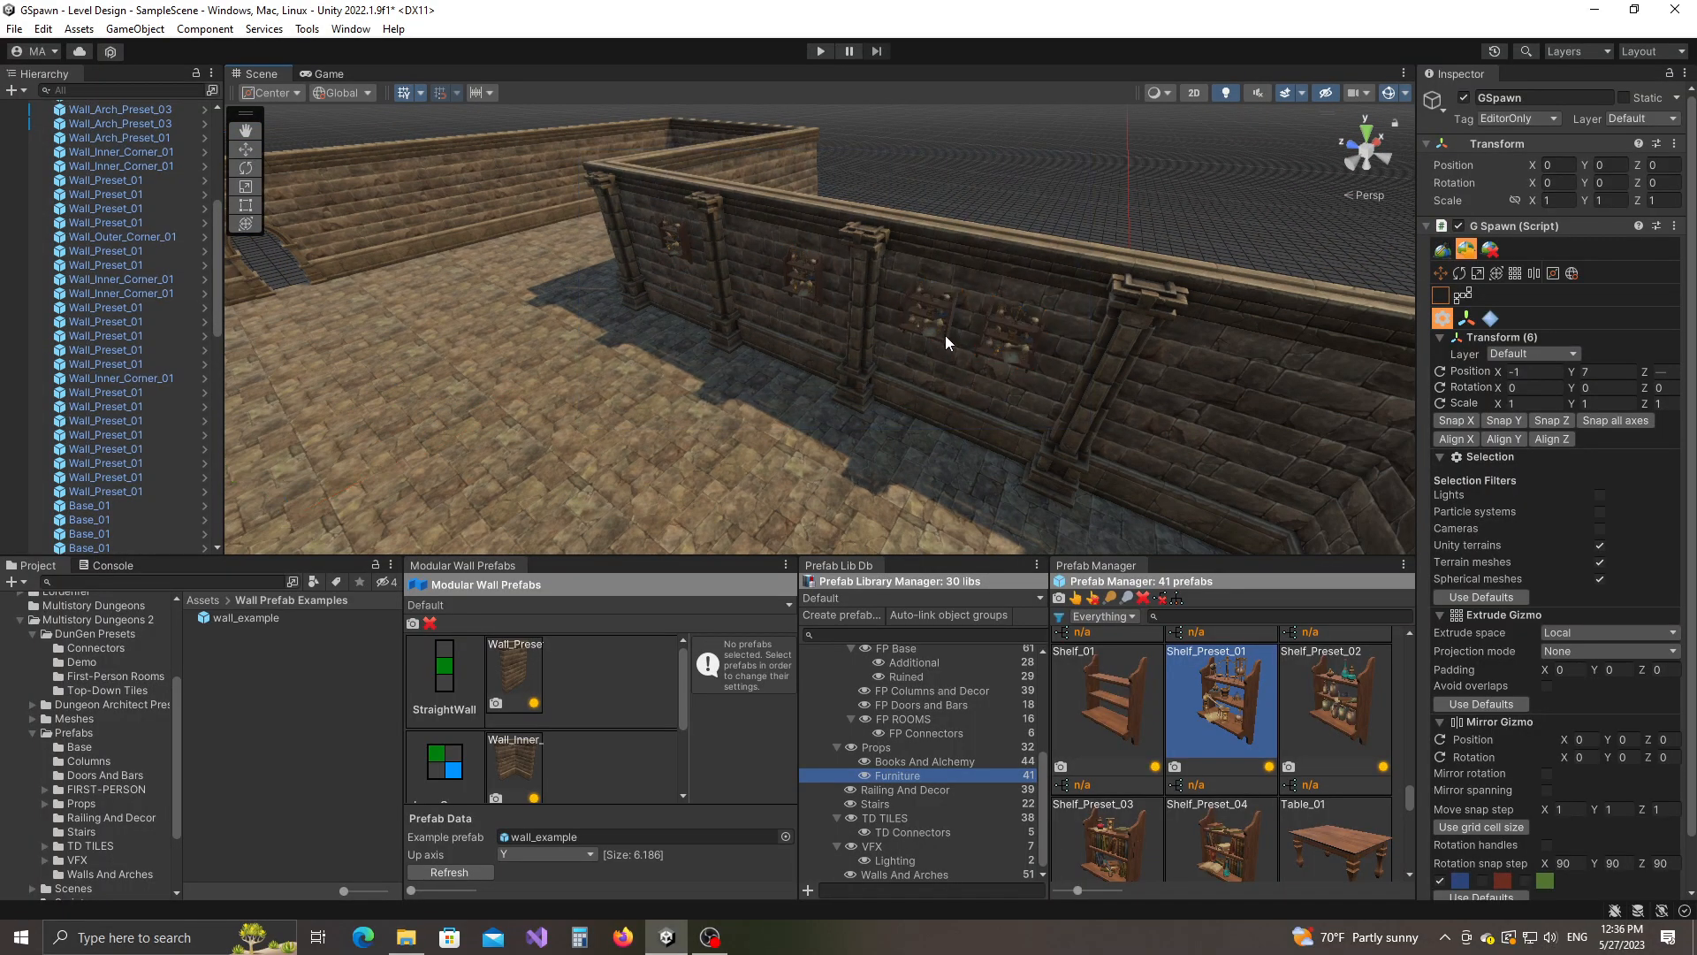
{"action": "left_click_drag", "start_coordinate": [1182, 370], "coordinate": [541, 378], "text": "alt"}
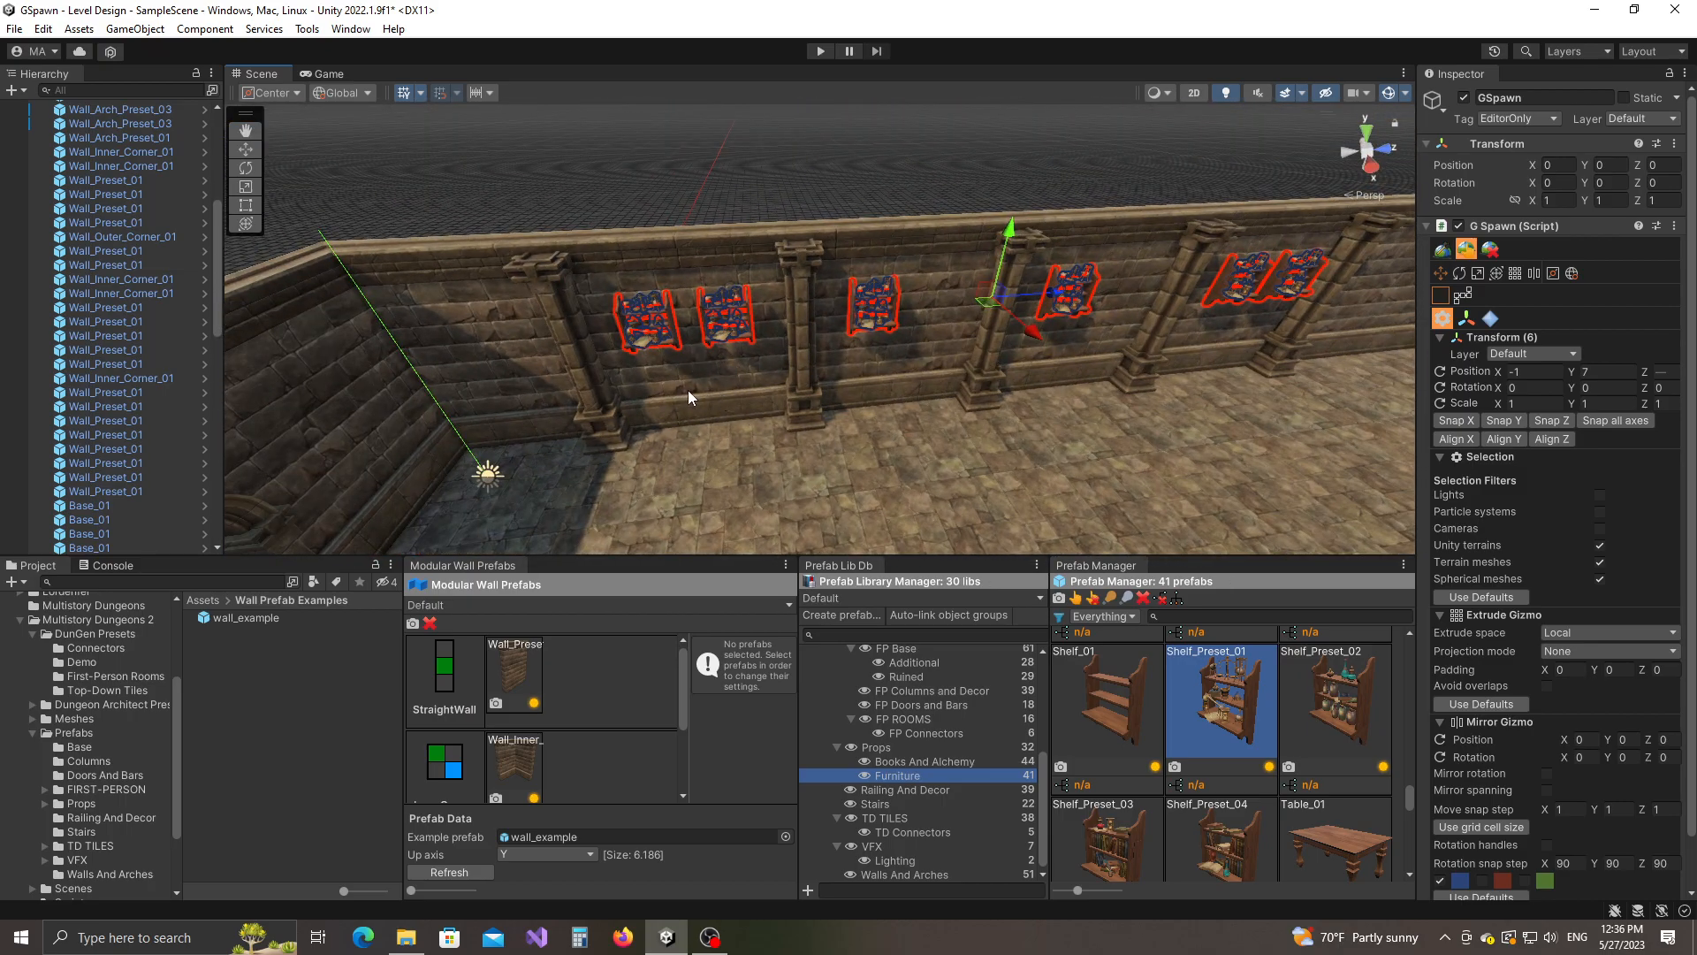
{"action": "key", "text": "w"}
{"action": "right_click_drag", "start_coordinate": [665, 397], "coordinate": [783, 403]}
{"action": "scroll", "coordinate": [812, 411], "scroll_direction": "down", "scroll_amount": 4}
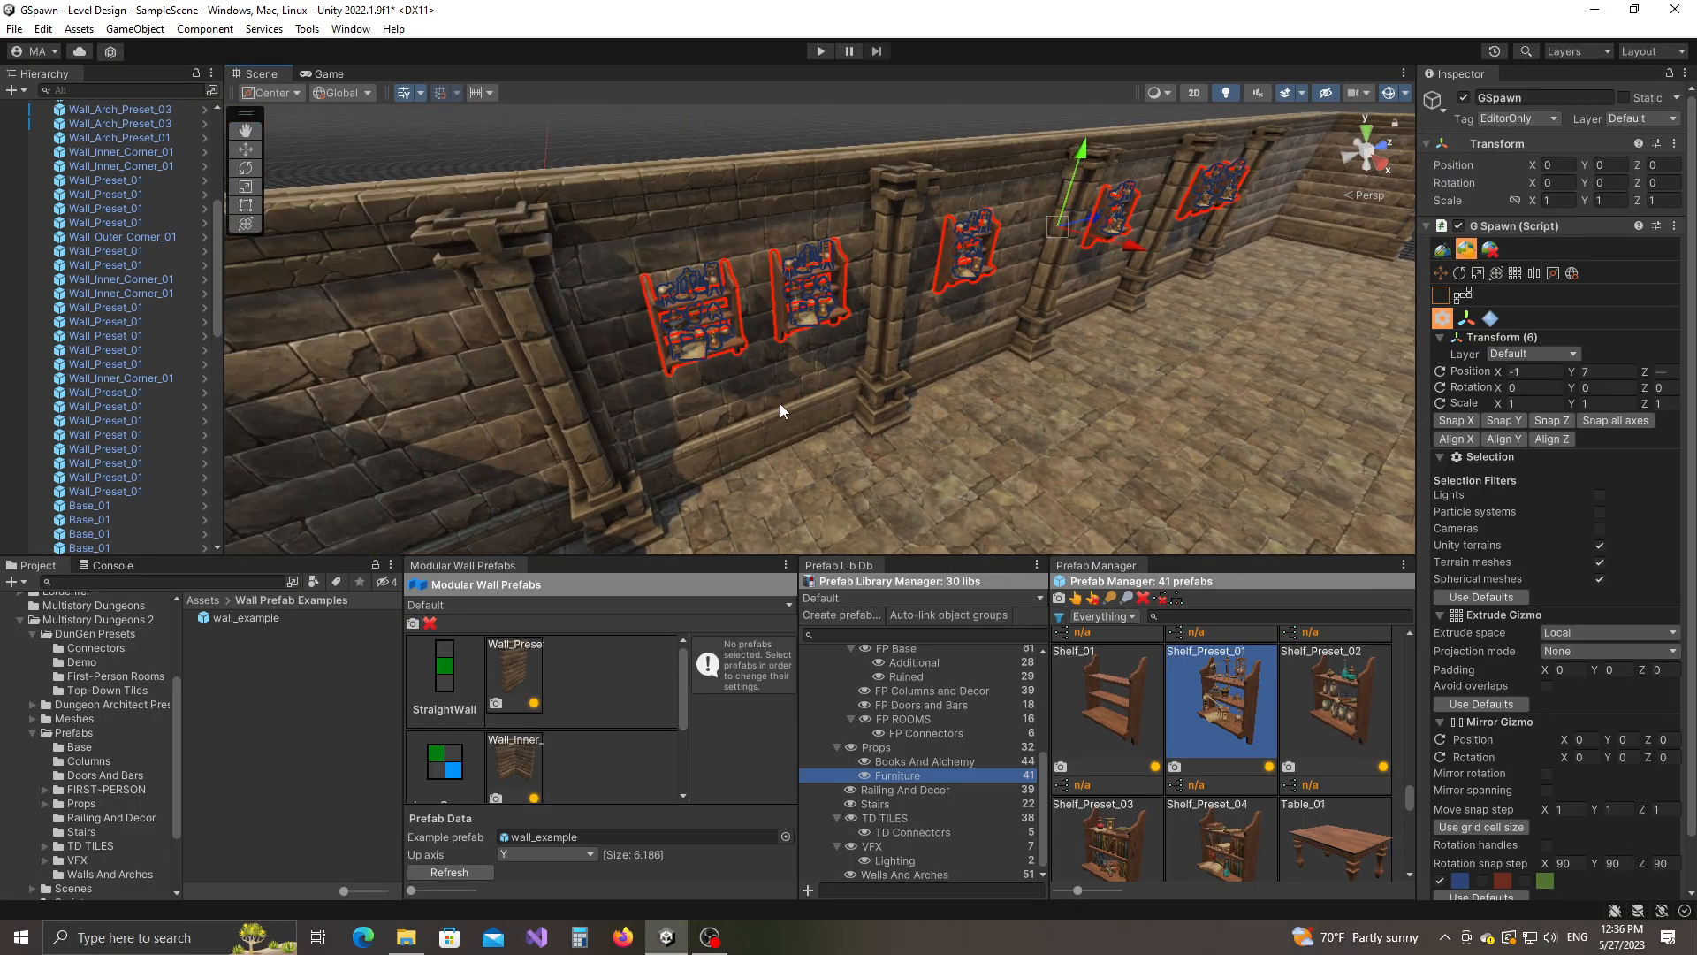
{"action": "key", "text": "c"}
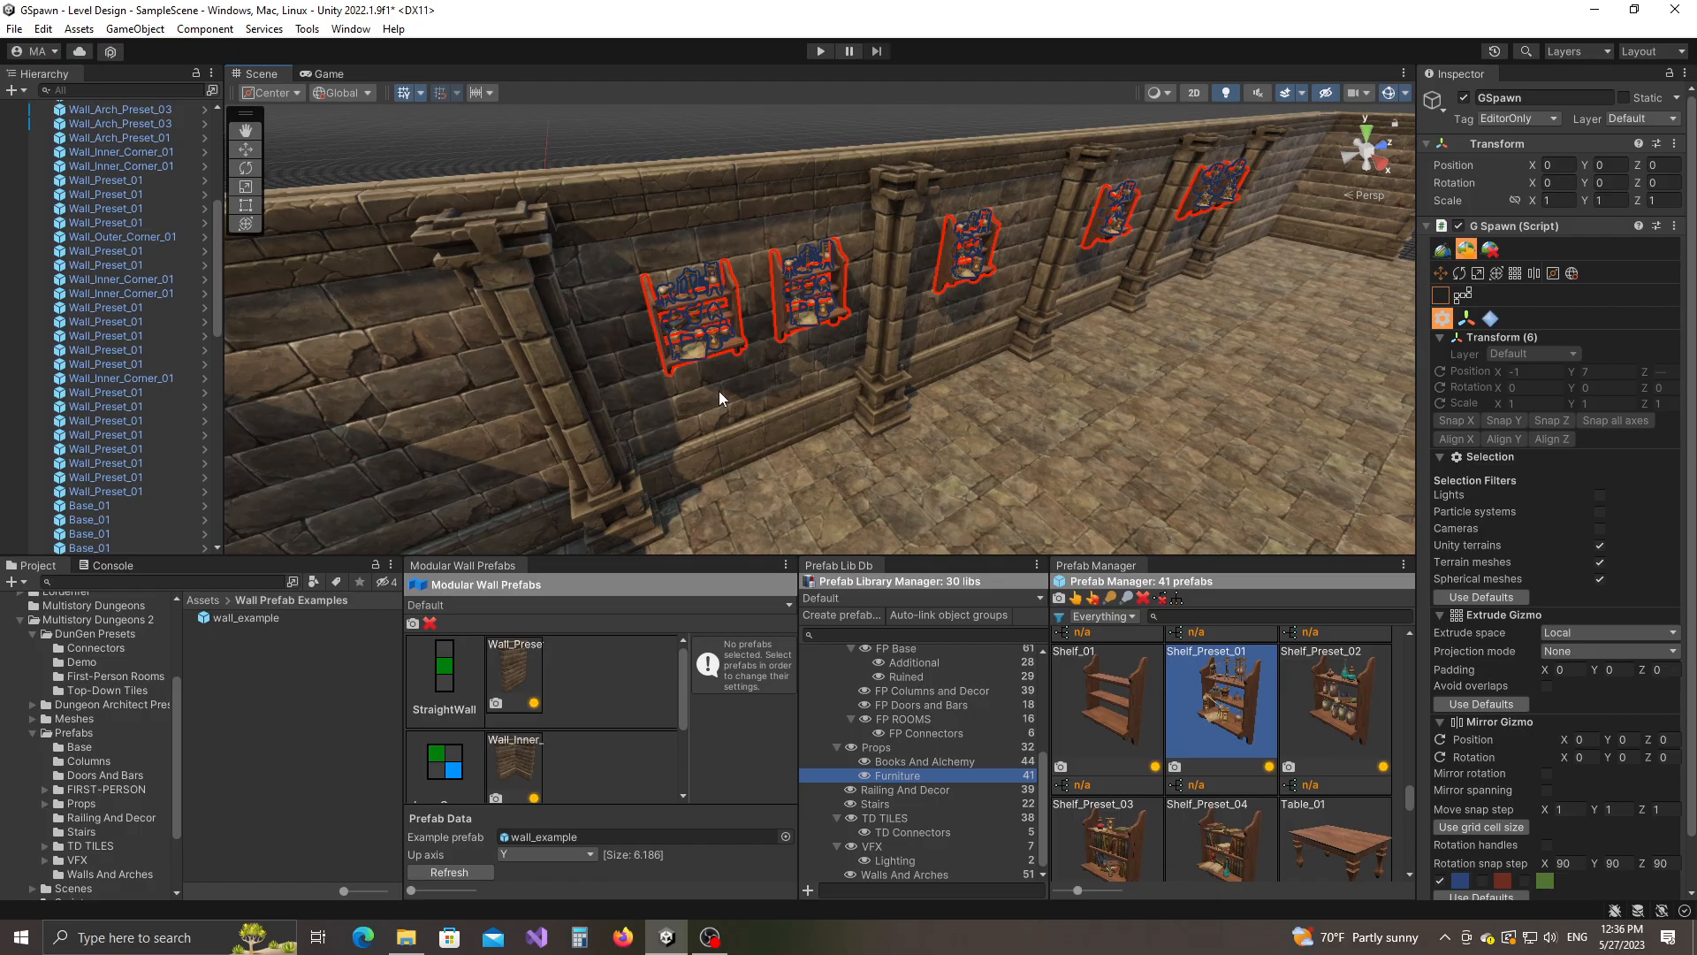
{"action": "key", "text": "c"}
{"action": "left_click", "coordinate": [737, 126]}
Select the mirrored Shelf_Preset_01 nearest the corner on the shaded wall and extend the selection to all matching shelves.
{"action": "right_click_drag", "start_coordinate": [766, 316], "coordinate": [981, 318]}
{"action": "key", "text": "a"}
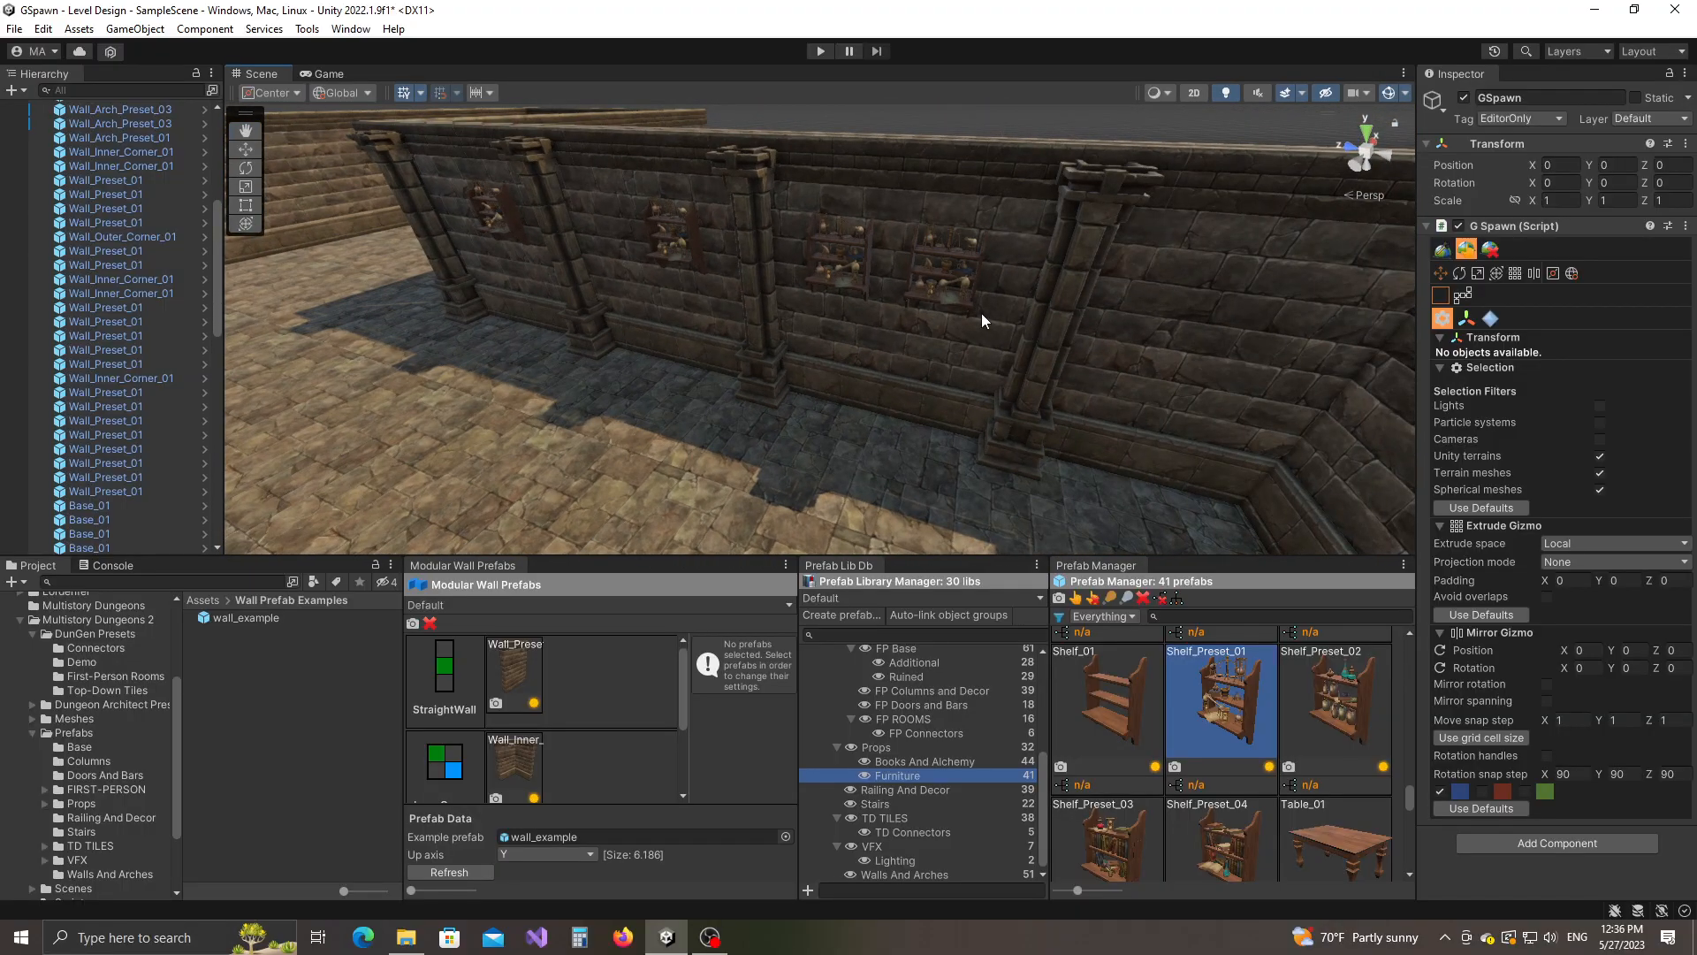
{"action": "left_click", "coordinate": [969, 309]}
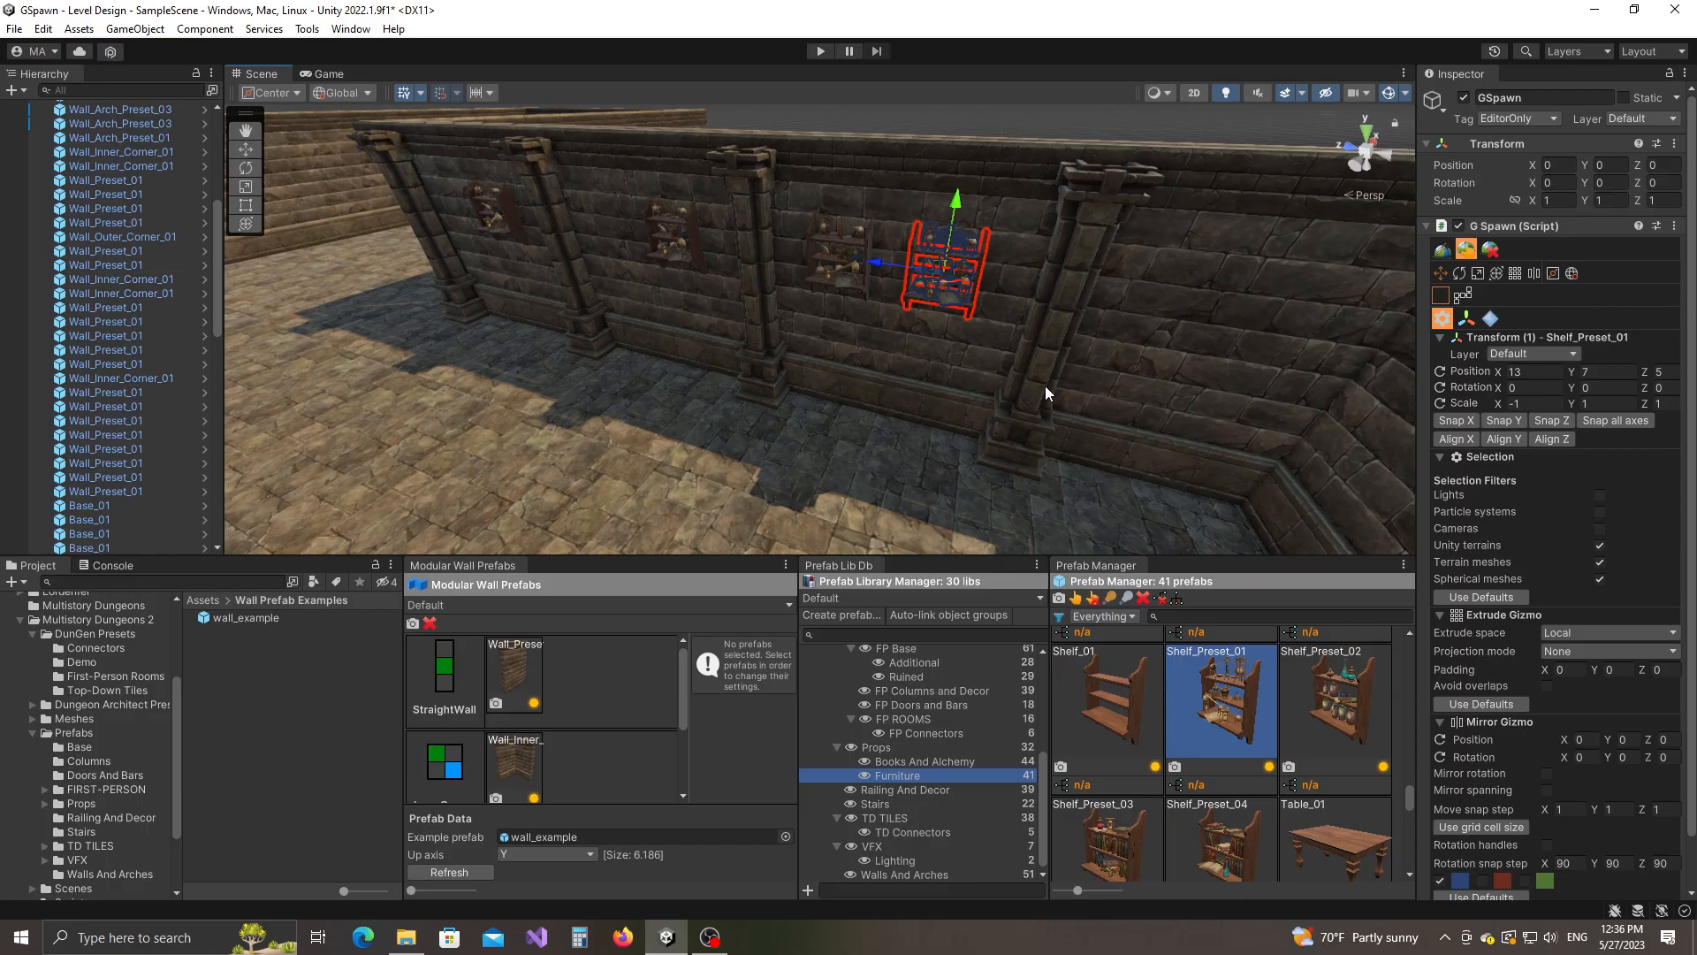
{"action": "key", "text": "l"}
{"action": "right_click_drag", "start_coordinate": [989, 395], "coordinate": [1006, 383]}
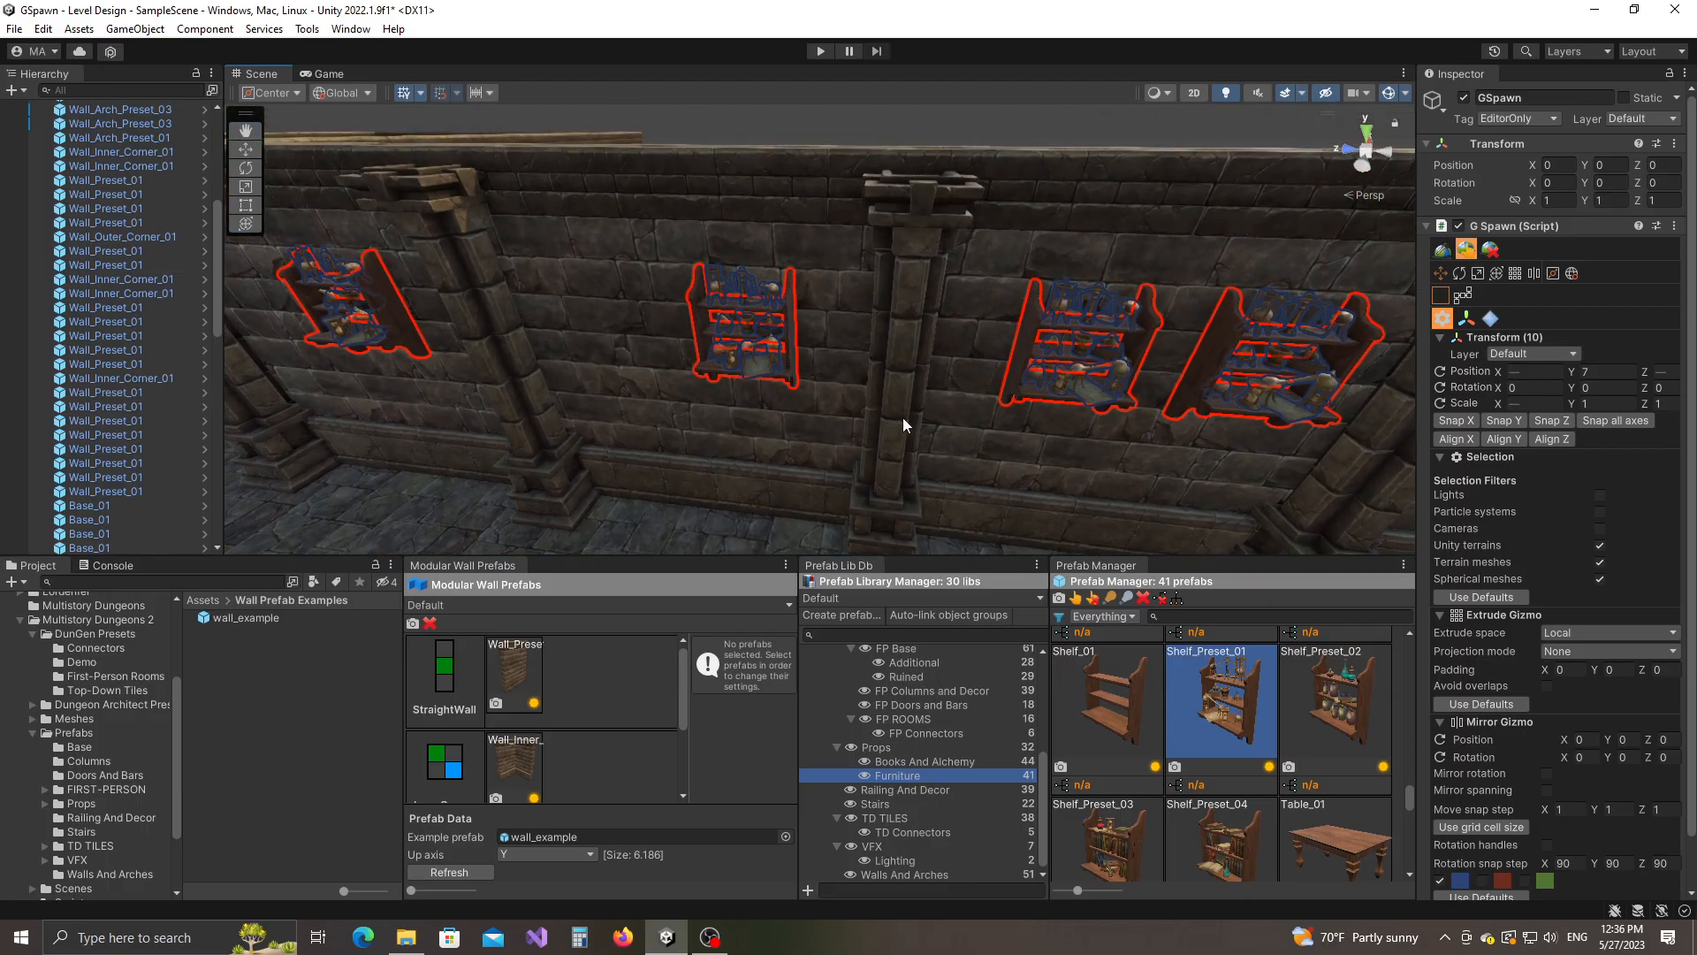
{"action": "right_click_drag", "start_coordinate": [926, 423], "coordinate": [1020, 431]}
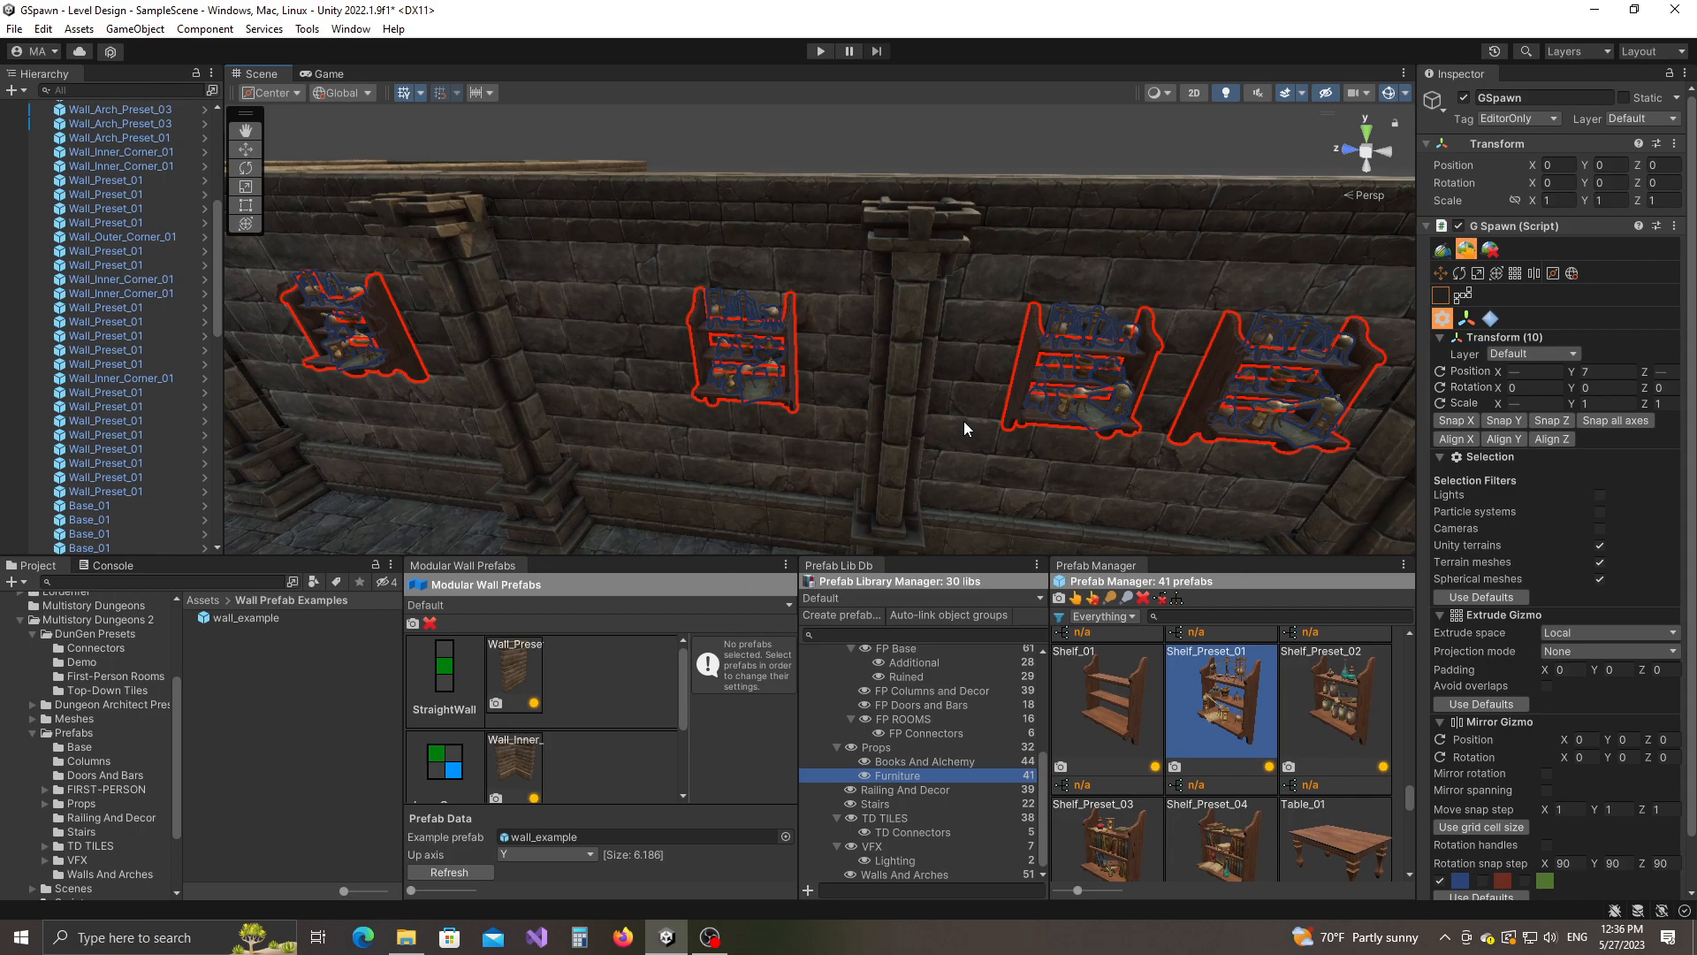
{"action": "right_click_drag", "start_coordinate": [1239, 438], "coordinate": [1091, 452]}
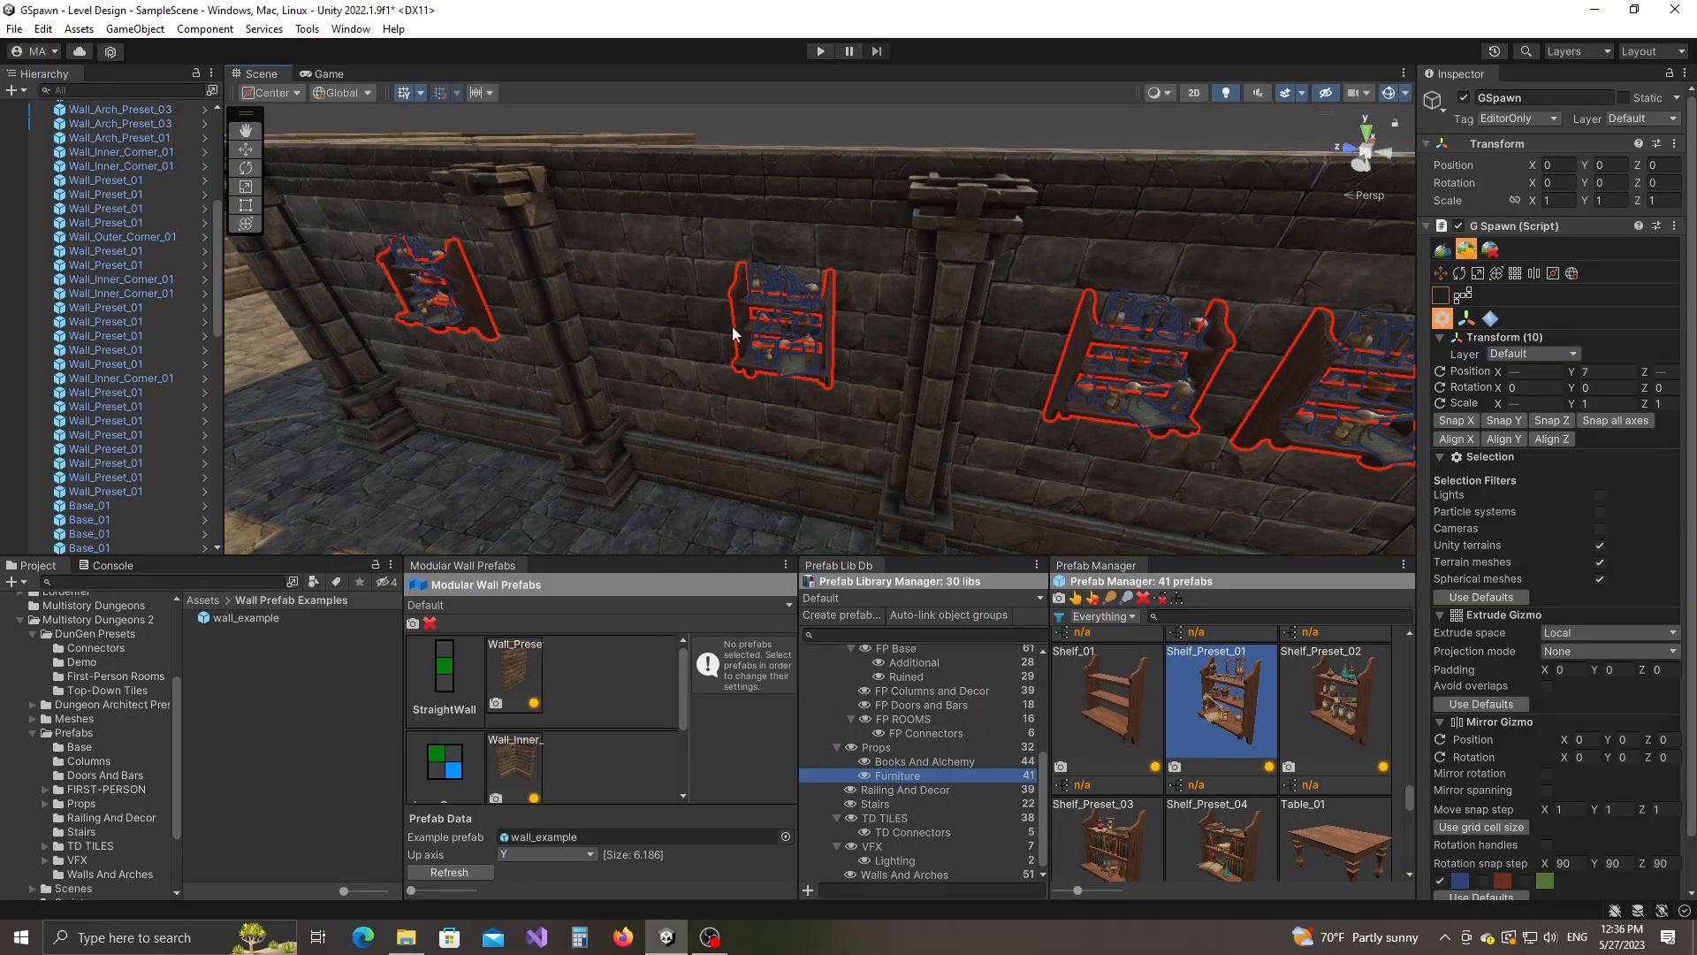
Inspect the selected shelves from across the room and clear the selection.
{"action": "left_click", "coordinate": [682, 311]}
{"action": "right_click_drag", "start_coordinate": [683, 311], "coordinate": [876, 426]}
{"action": "scroll", "coordinate": [873, 425], "scroll_direction": "down", "scroll_amount": 4}
{"action": "right_click_drag", "start_coordinate": [665, 406], "coordinate": [758, 411]}
{"action": "left_click_drag", "start_coordinate": [759, 411], "coordinate": [969, 386], "text": "alt"}
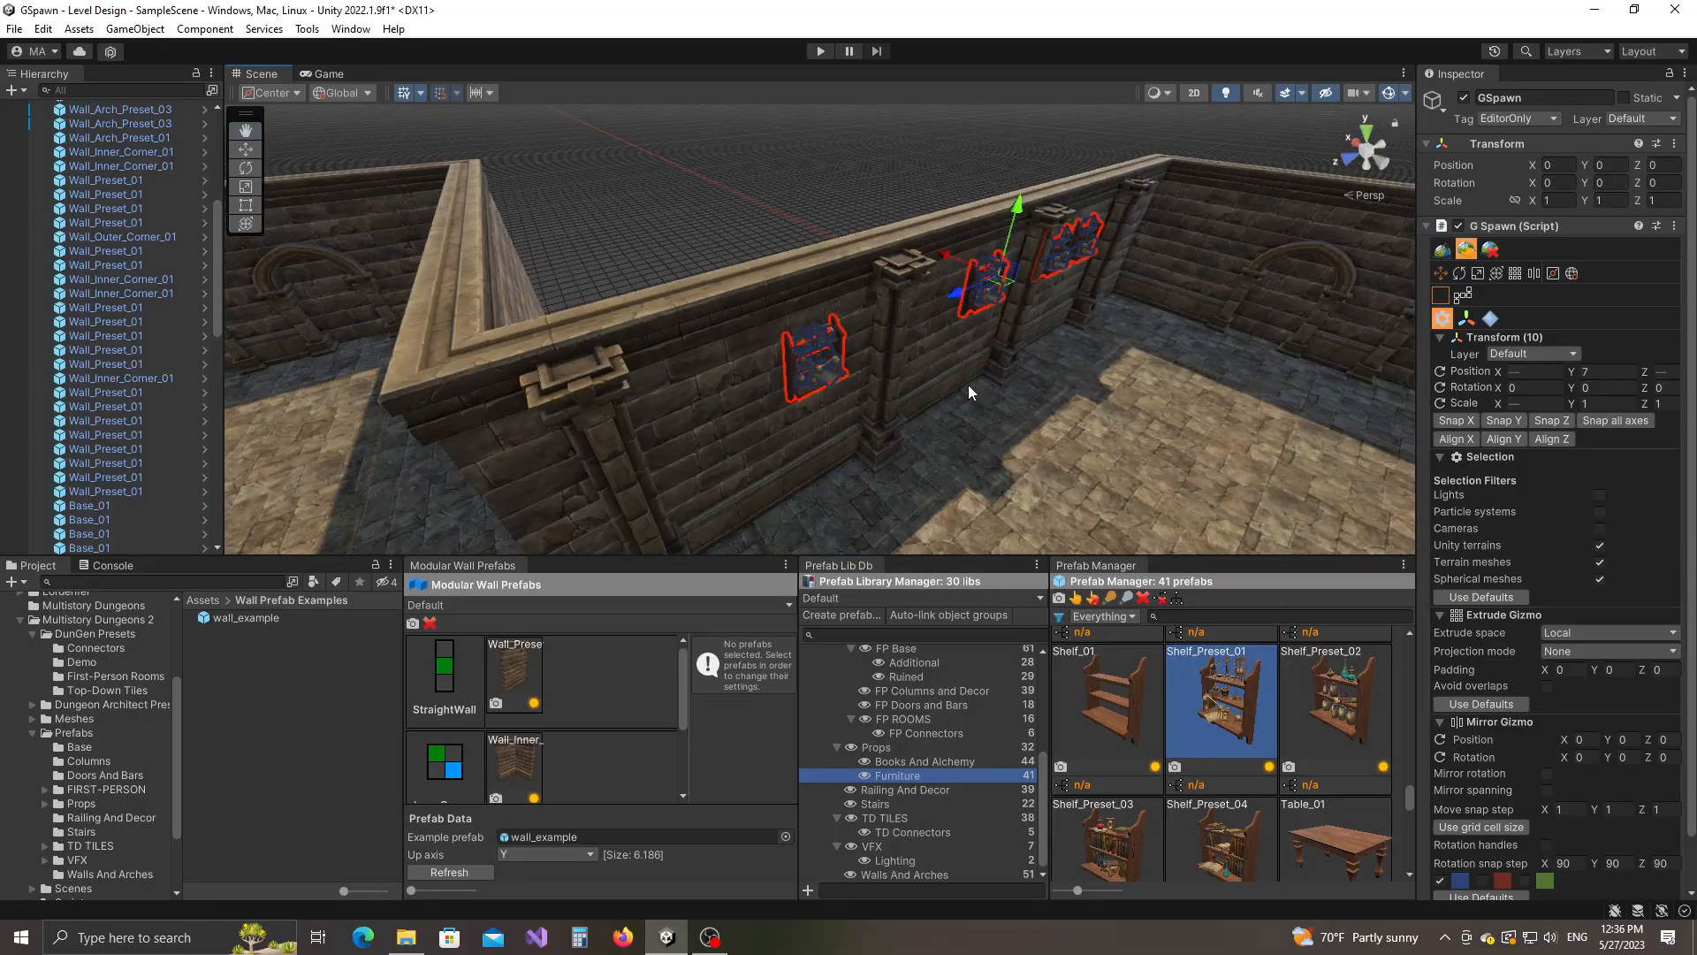
{"action": "scroll", "coordinate": [928, 362], "scroll_direction": "down", "scroll_amount": 4}
{"action": "left_click", "coordinate": [847, 284]}
{"action": "left_click_drag", "start_coordinate": [530, 283], "coordinate": [728, 321], "text": "alt"}
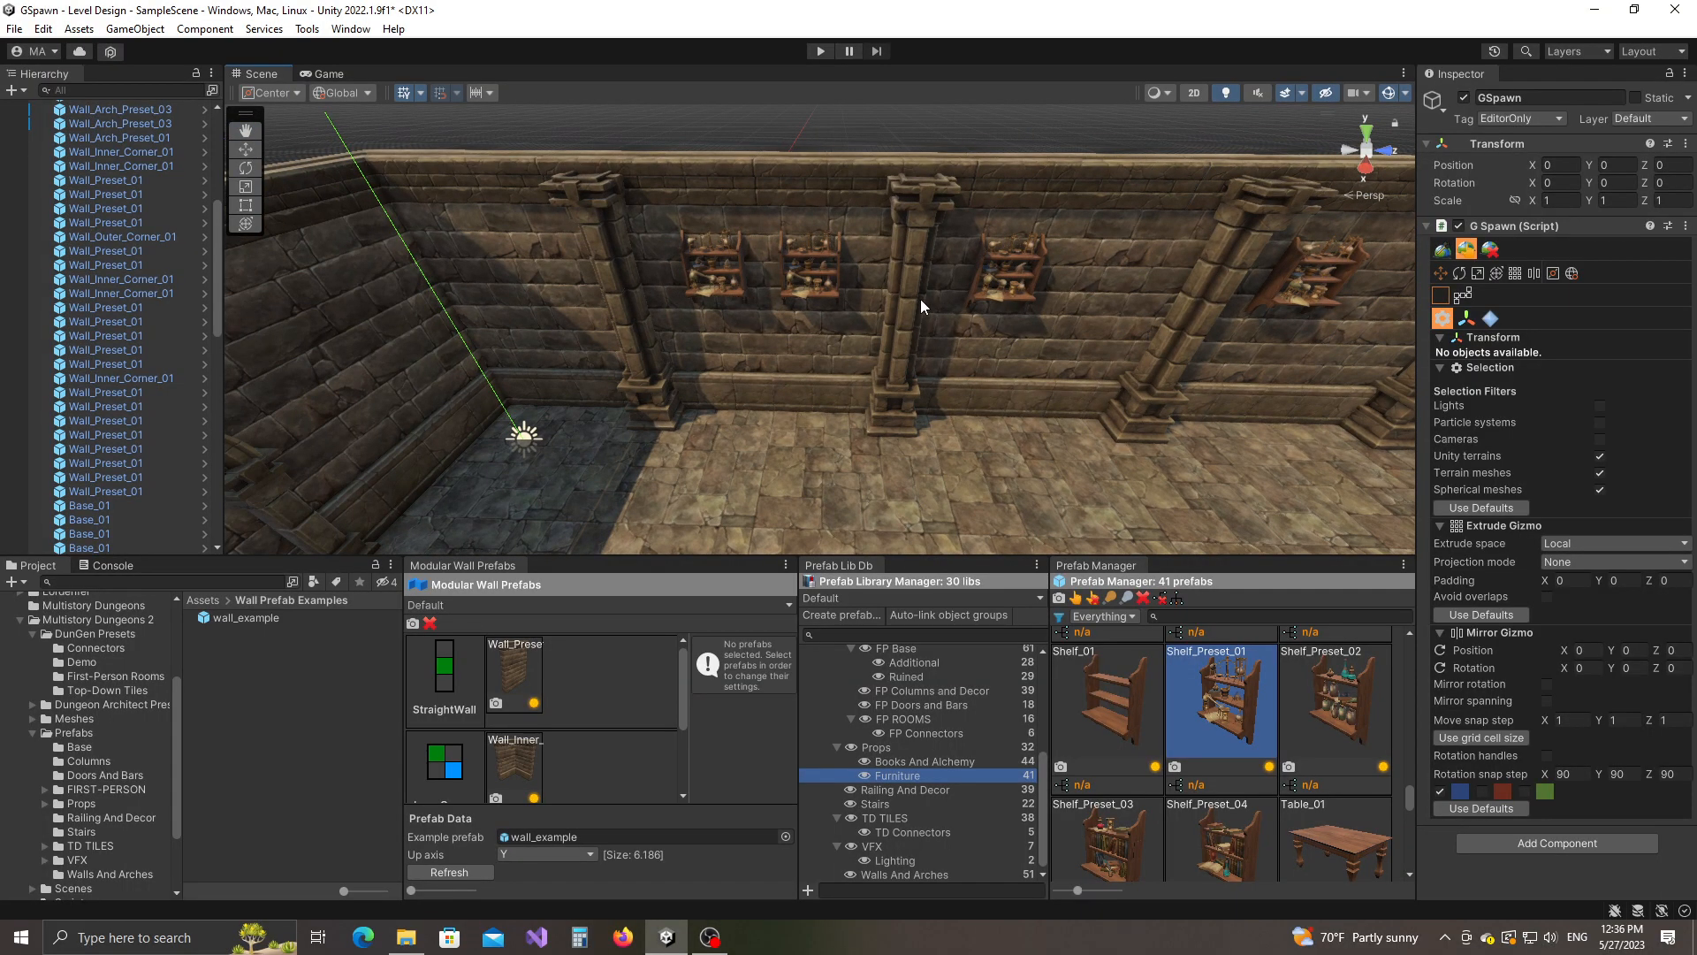
Select the first Shelf_Preset_01 on the long wall and extend the selection to every matching shelf on both walls.
{"action": "scroll", "coordinate": [1249, 748], "scroll_direction": "up", "scroll_amount": 1}
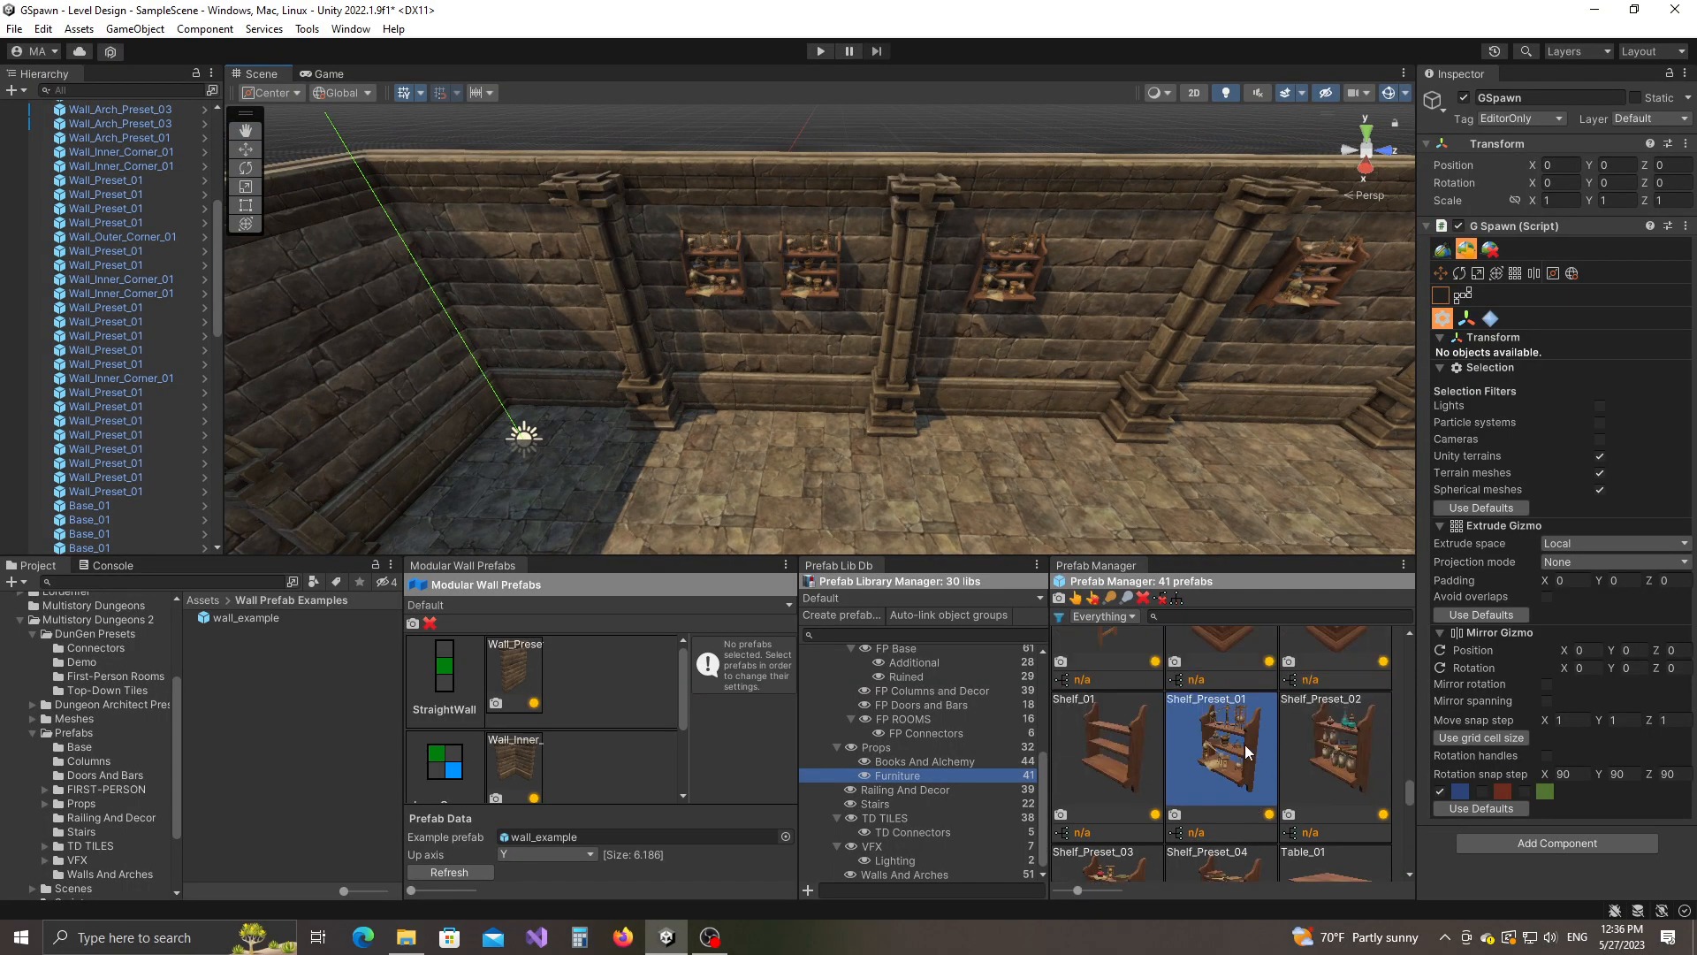
{"action": "scroll", "coordinate": [1229, 735], "scroll_direction": "down", "scroll_amount": 1}
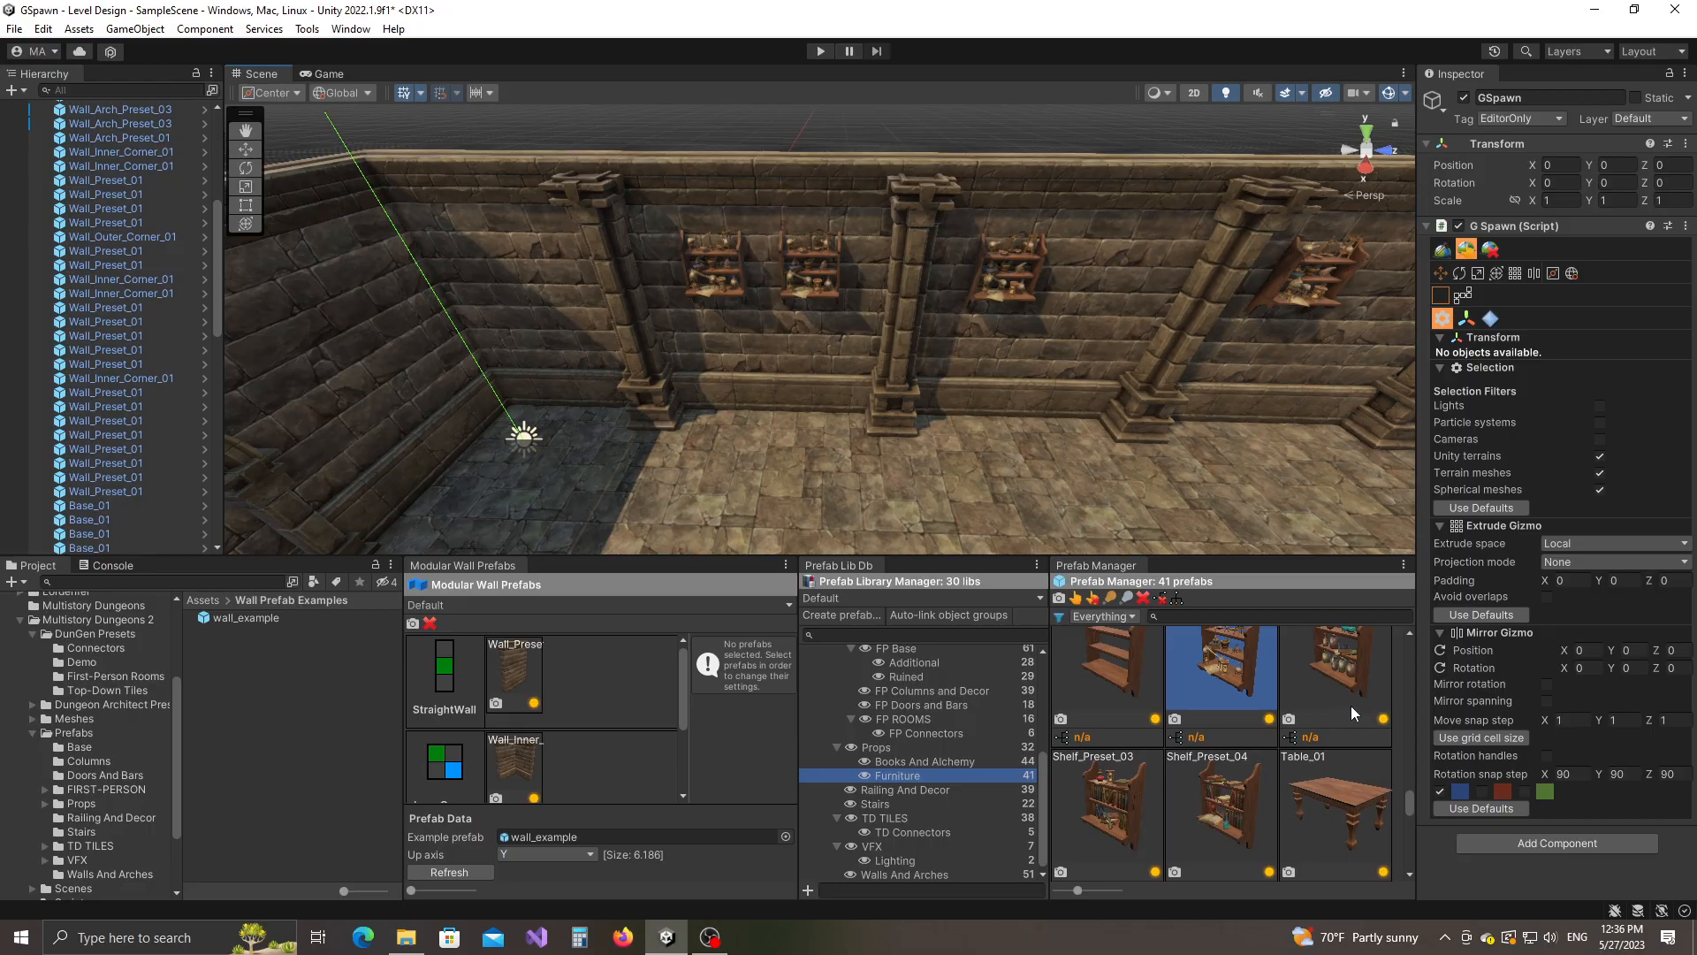
{"action": "scroll", "coordinate": [1313, 694], "scroll_direction": "up", "scroll_amount": 1}
{"action": "scroll", "coordinate": [1230, 749], "scroll_direction": "down", "scroll_amount": 2}
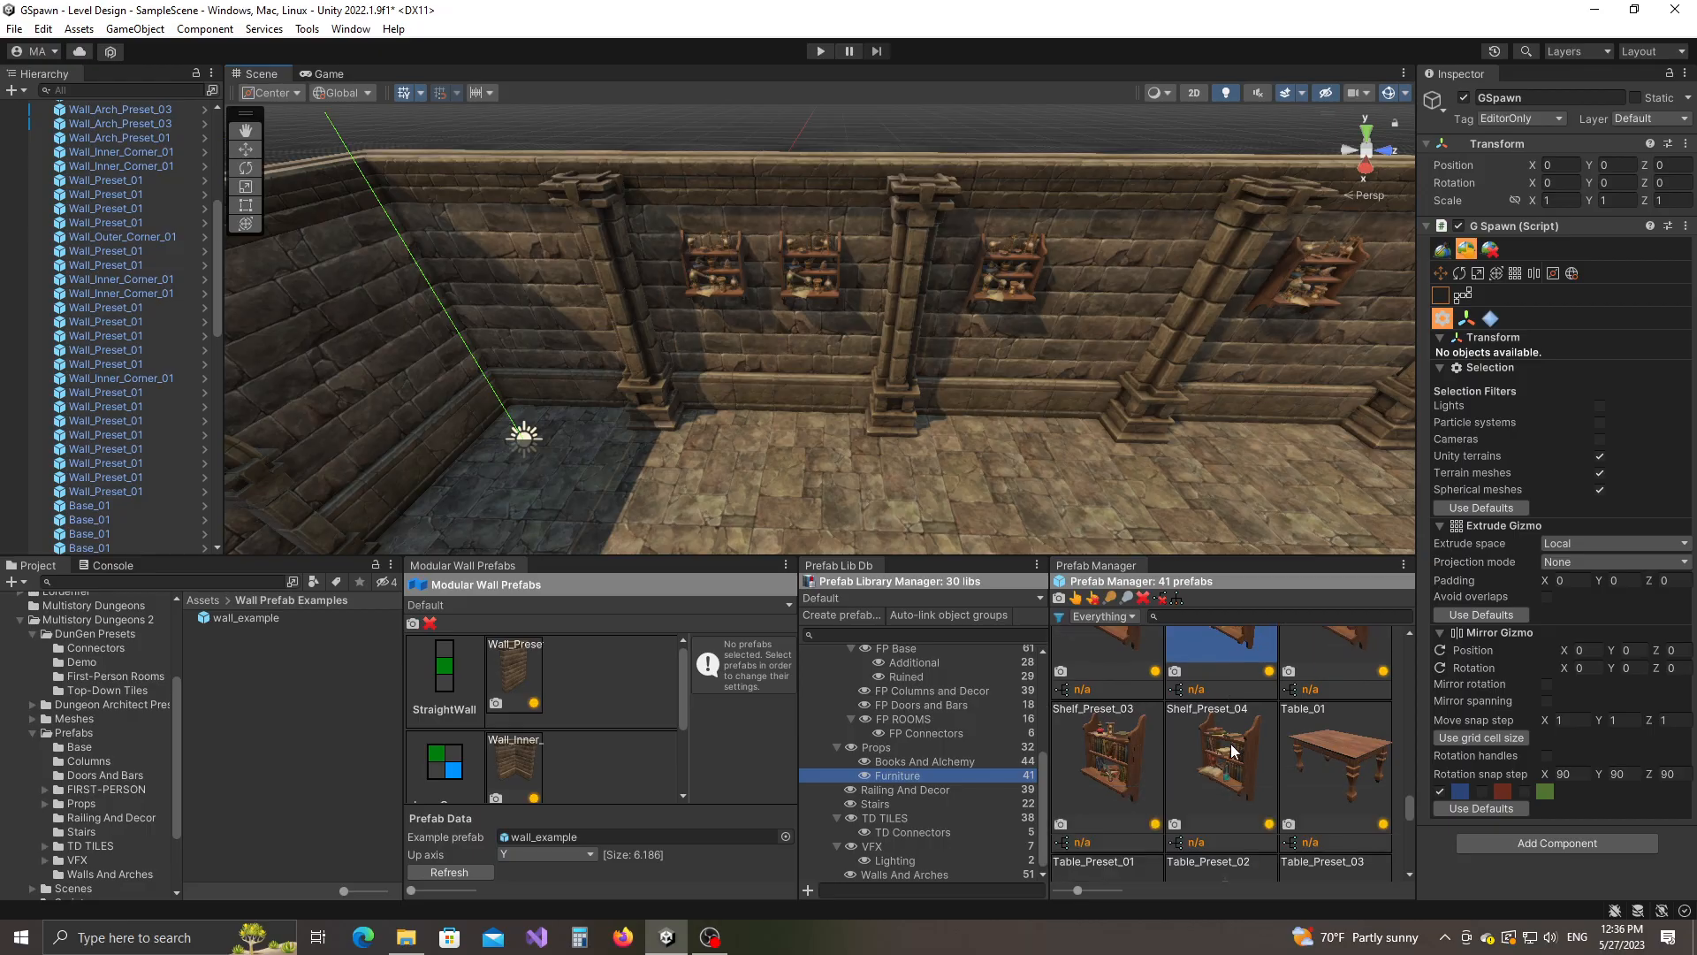
{"action": "scroll", "coordinate": [850, 449], "scroll_direction": "up", "scroll_amount": 2}
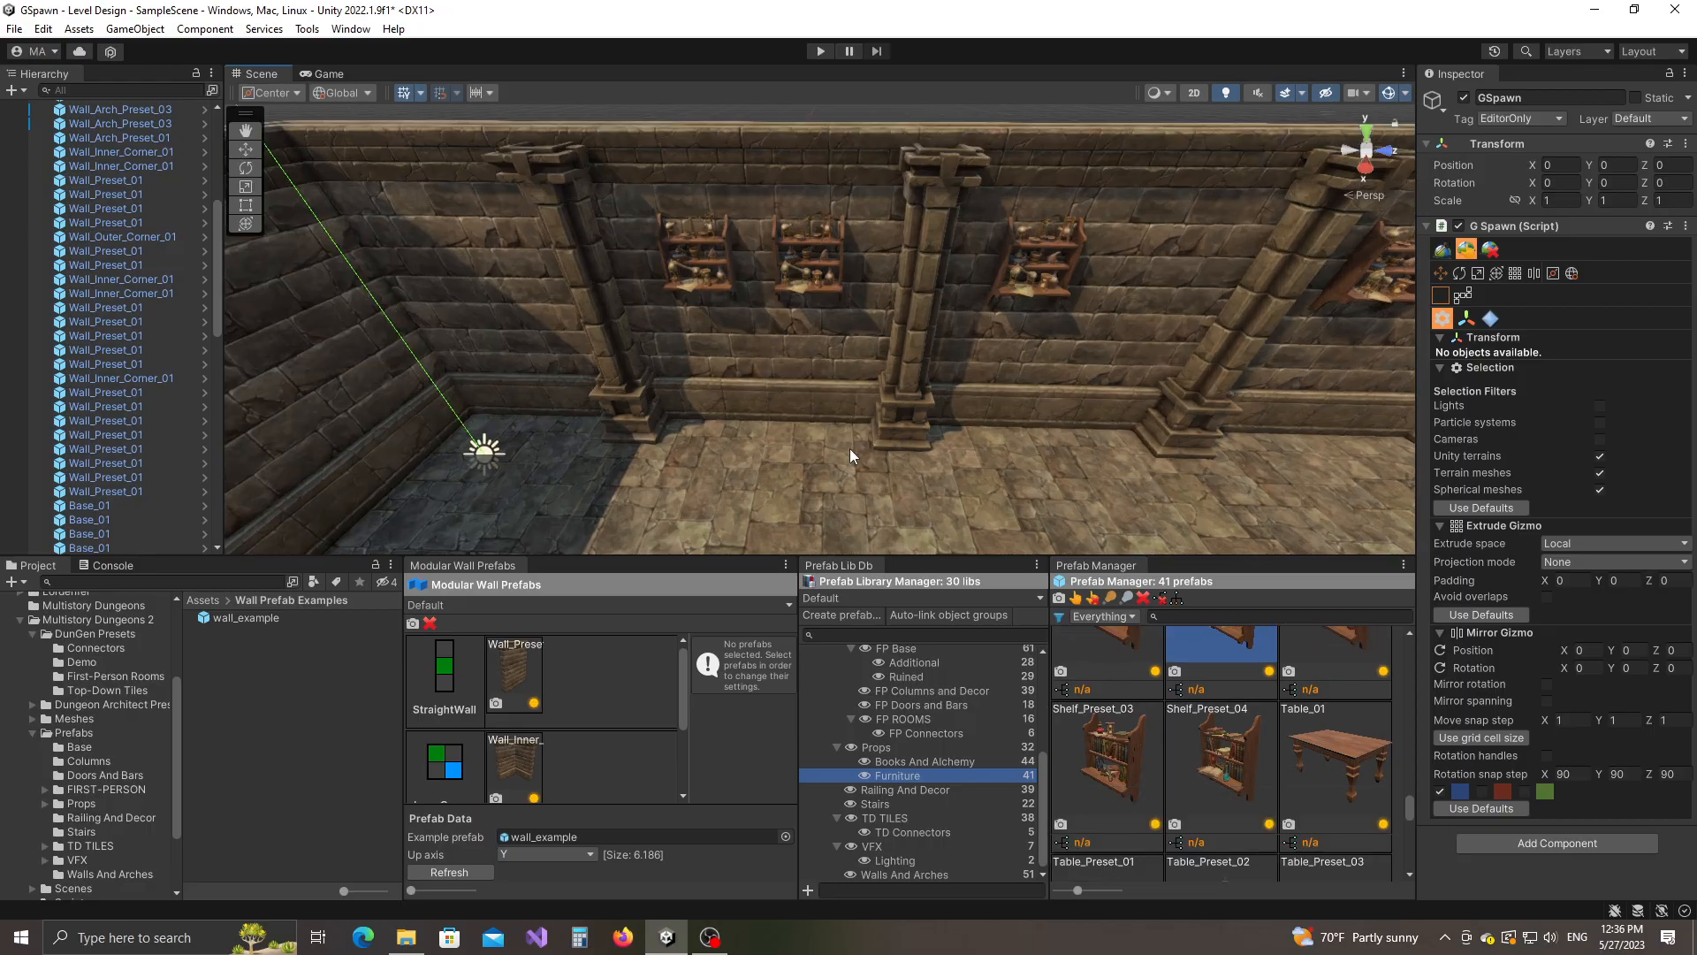
{"action": "left_click", "coordinate": [721, 285]}
{"action": "key", "text": "l"}
{"action": "right_click_drag", "start_coordinate": [663, 383], "coordinate": [836, 447]}
{"action": "scroll", "coordinate": [994, 458], "scroll_direction": "down", "scroll_amount": 4}
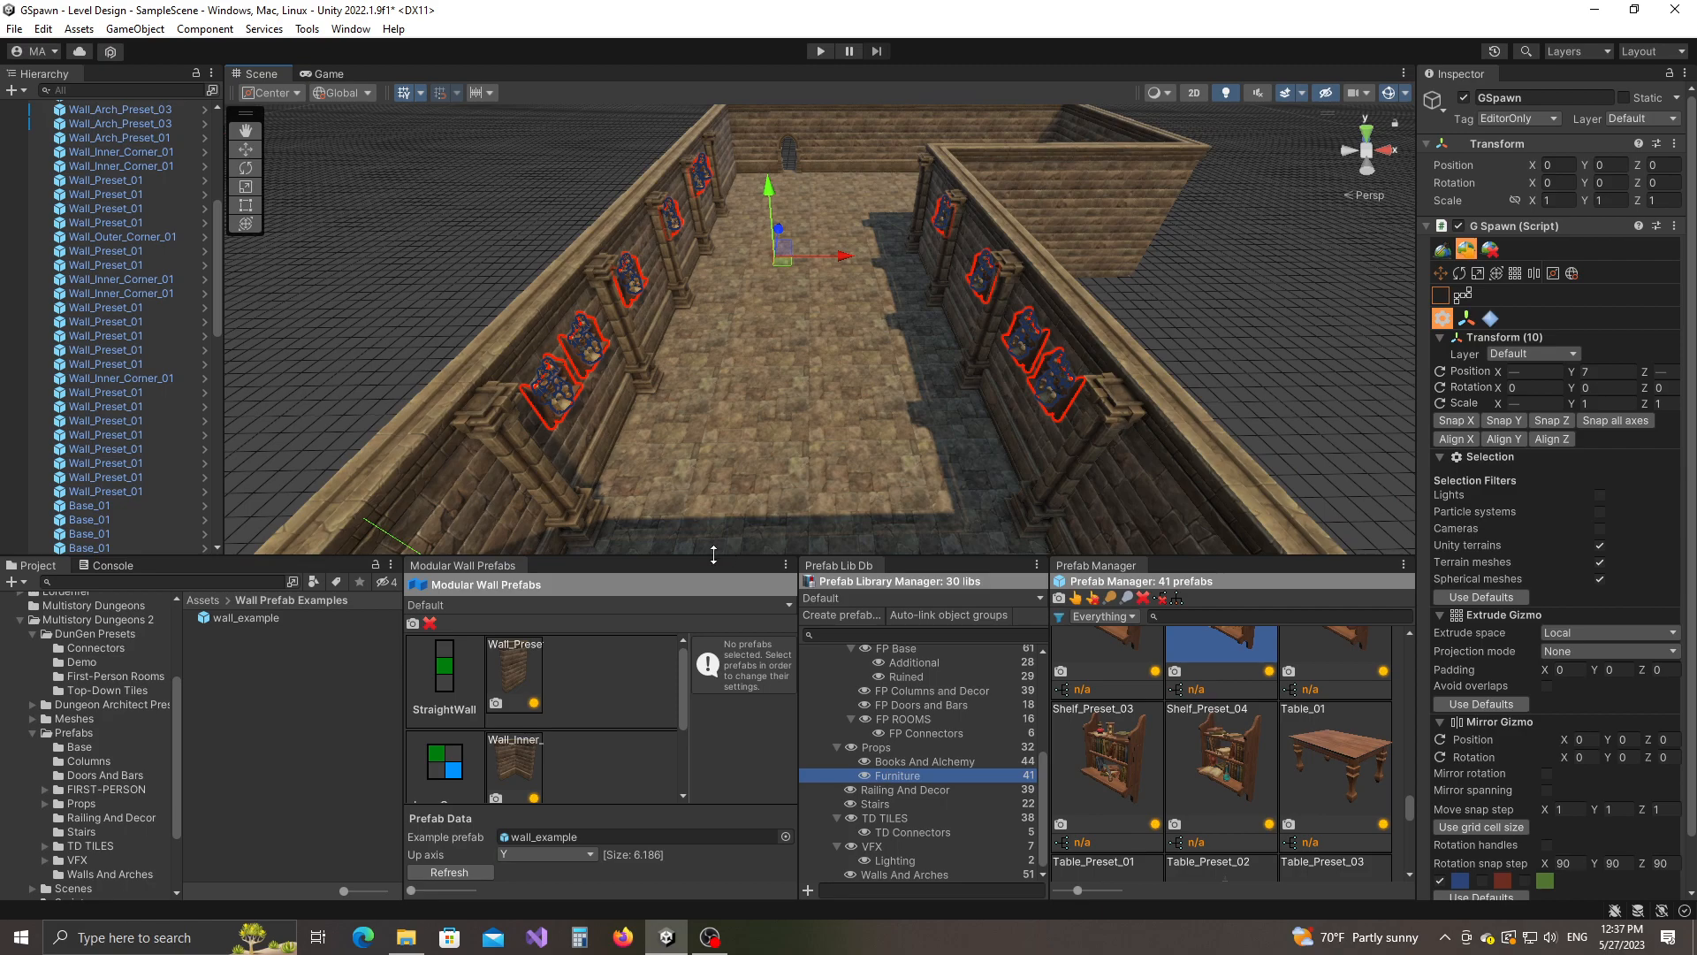
Make the prefab area taller and mark Shelf_01 and Shelf_Preset_01 through Shelf_Preset_04 together in the Furniture library.
{"action": "left_click_drag", "start_coordinate": [713, 556], "coordinate": [709, 582]}
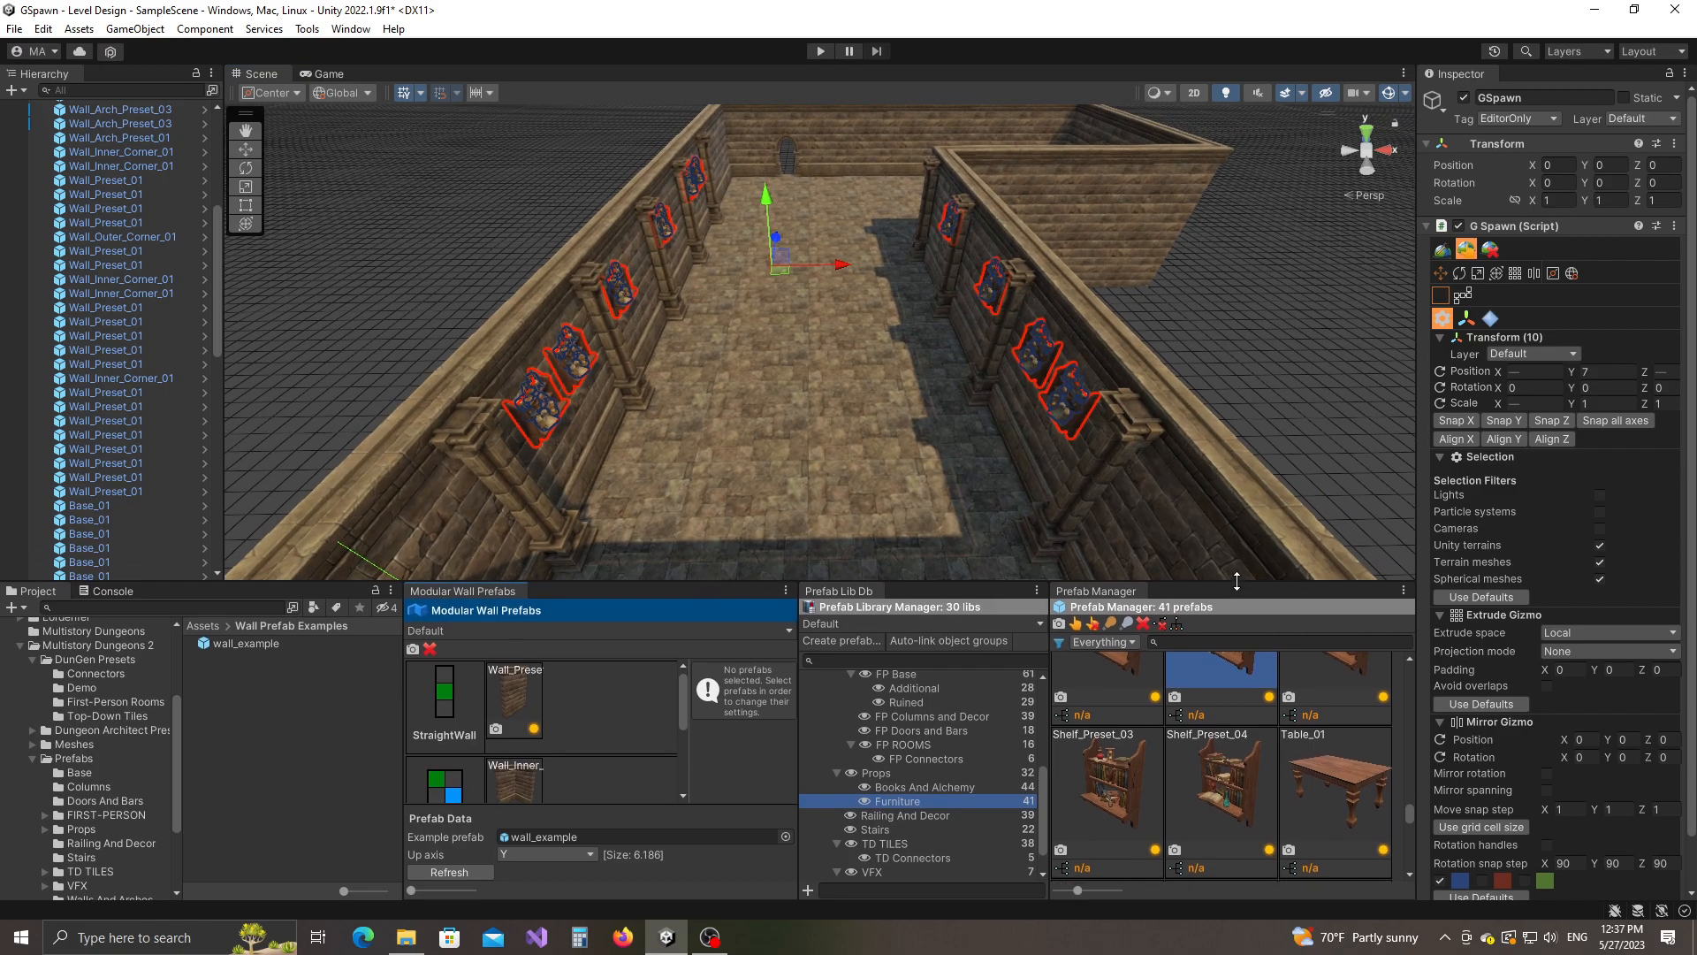
{"action": "left_click_drag", "start_coordinate": [1234, 584], "coordinate": [1239, 538]}
{"action": "scroll", "coordinate": [1268, 749], "scroll_direction": "up", "scroll_amount": 2}
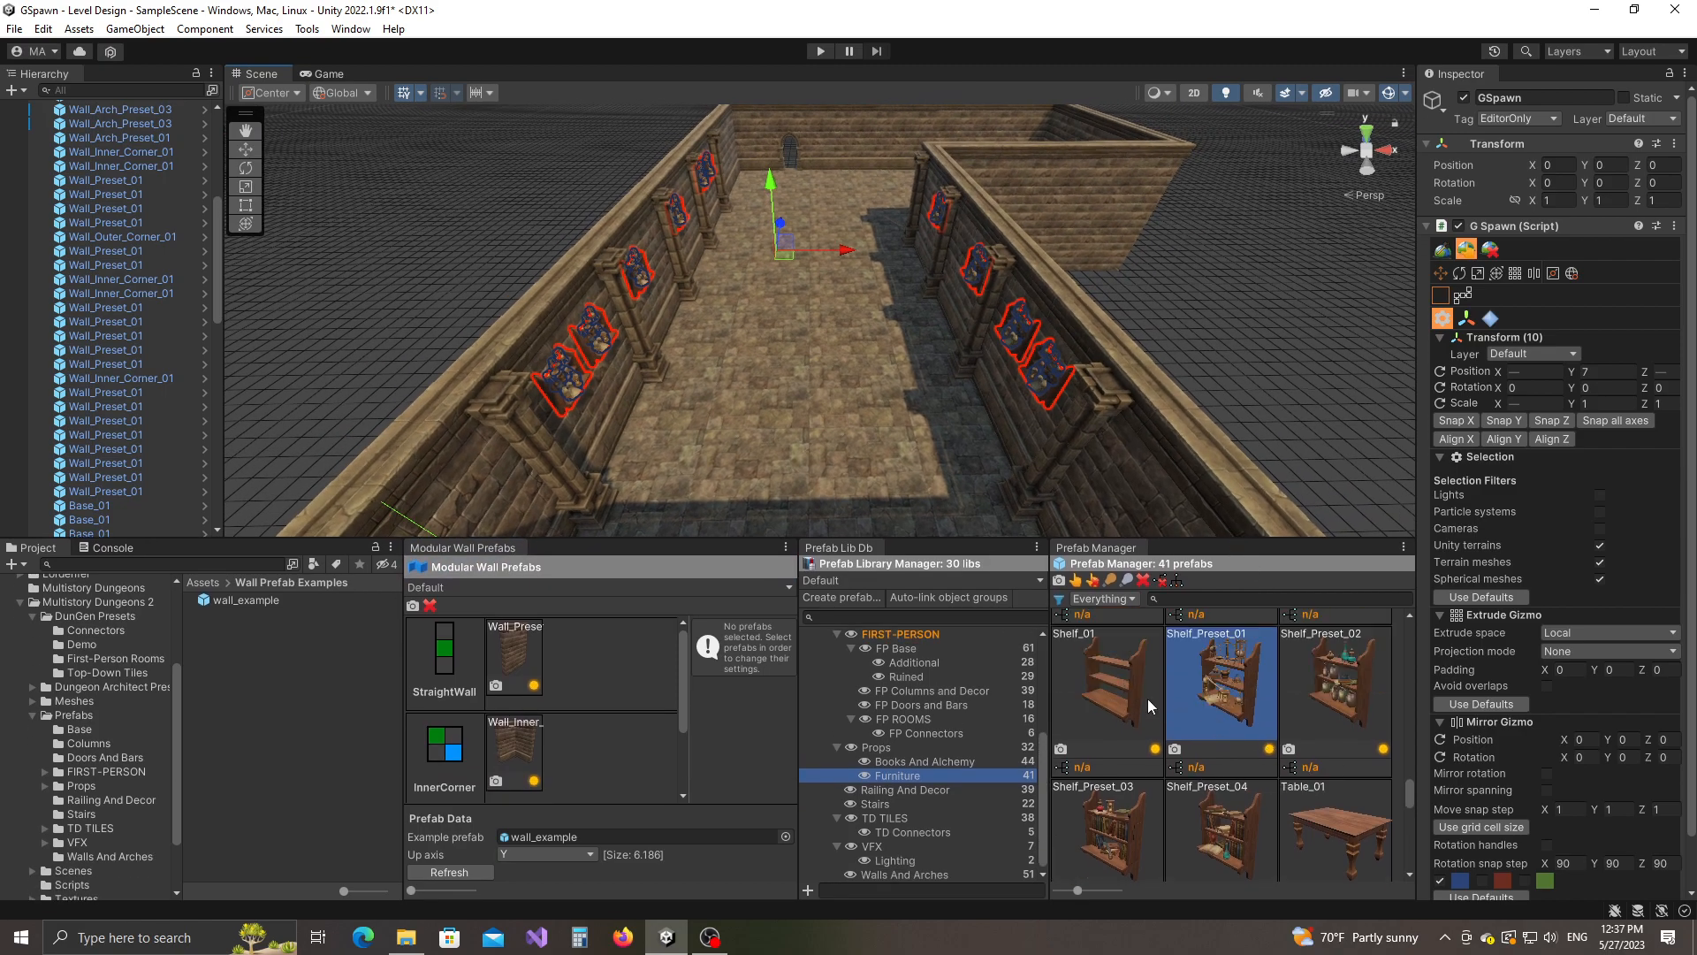
{"action": "left_click", "coordinate": [1126, 688], "text": "ctrl"}
{"action": "left_click", "coordinate": [1347, 686], "text": "ctrl"}
{"action": "scroll", "coordinate": [1203, 826], "scroll_direction": "down", "scroll_amount": 1}
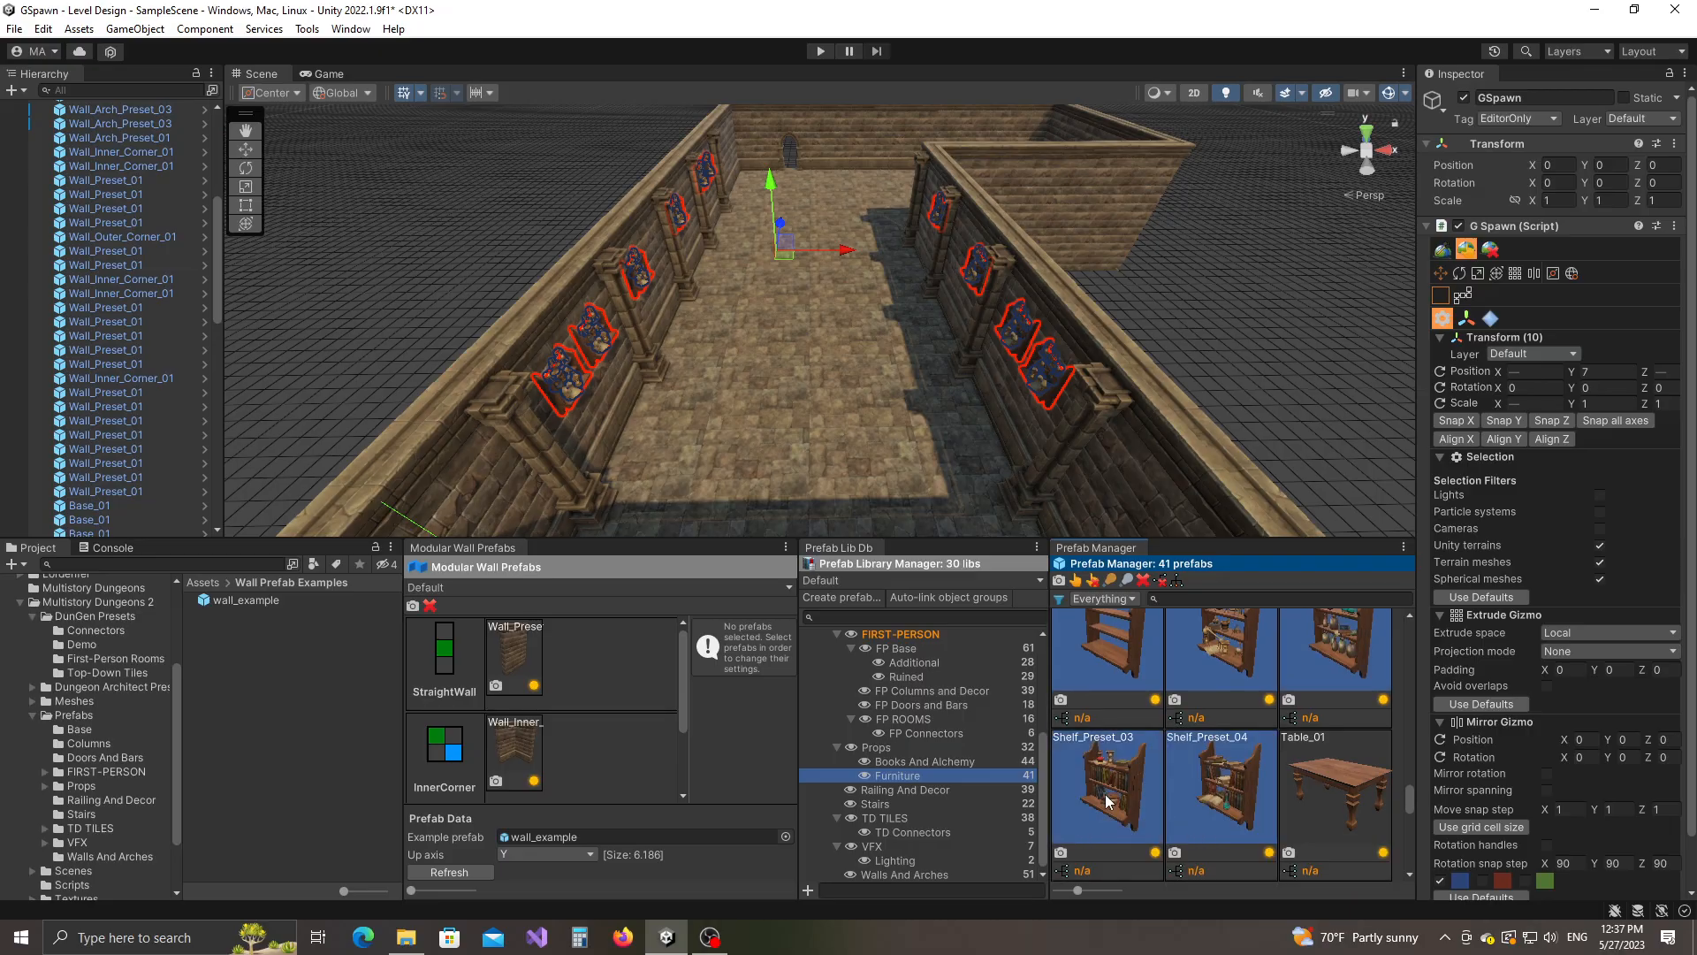
{"action": "scroll", "coordinate": [1234, 802], "scroll_direction": "up", "scroll_amount": 2}
{"action": "scroll", "coordinate": [1224, 796], "scroll_direction": "down", "scroll_amount": 1}
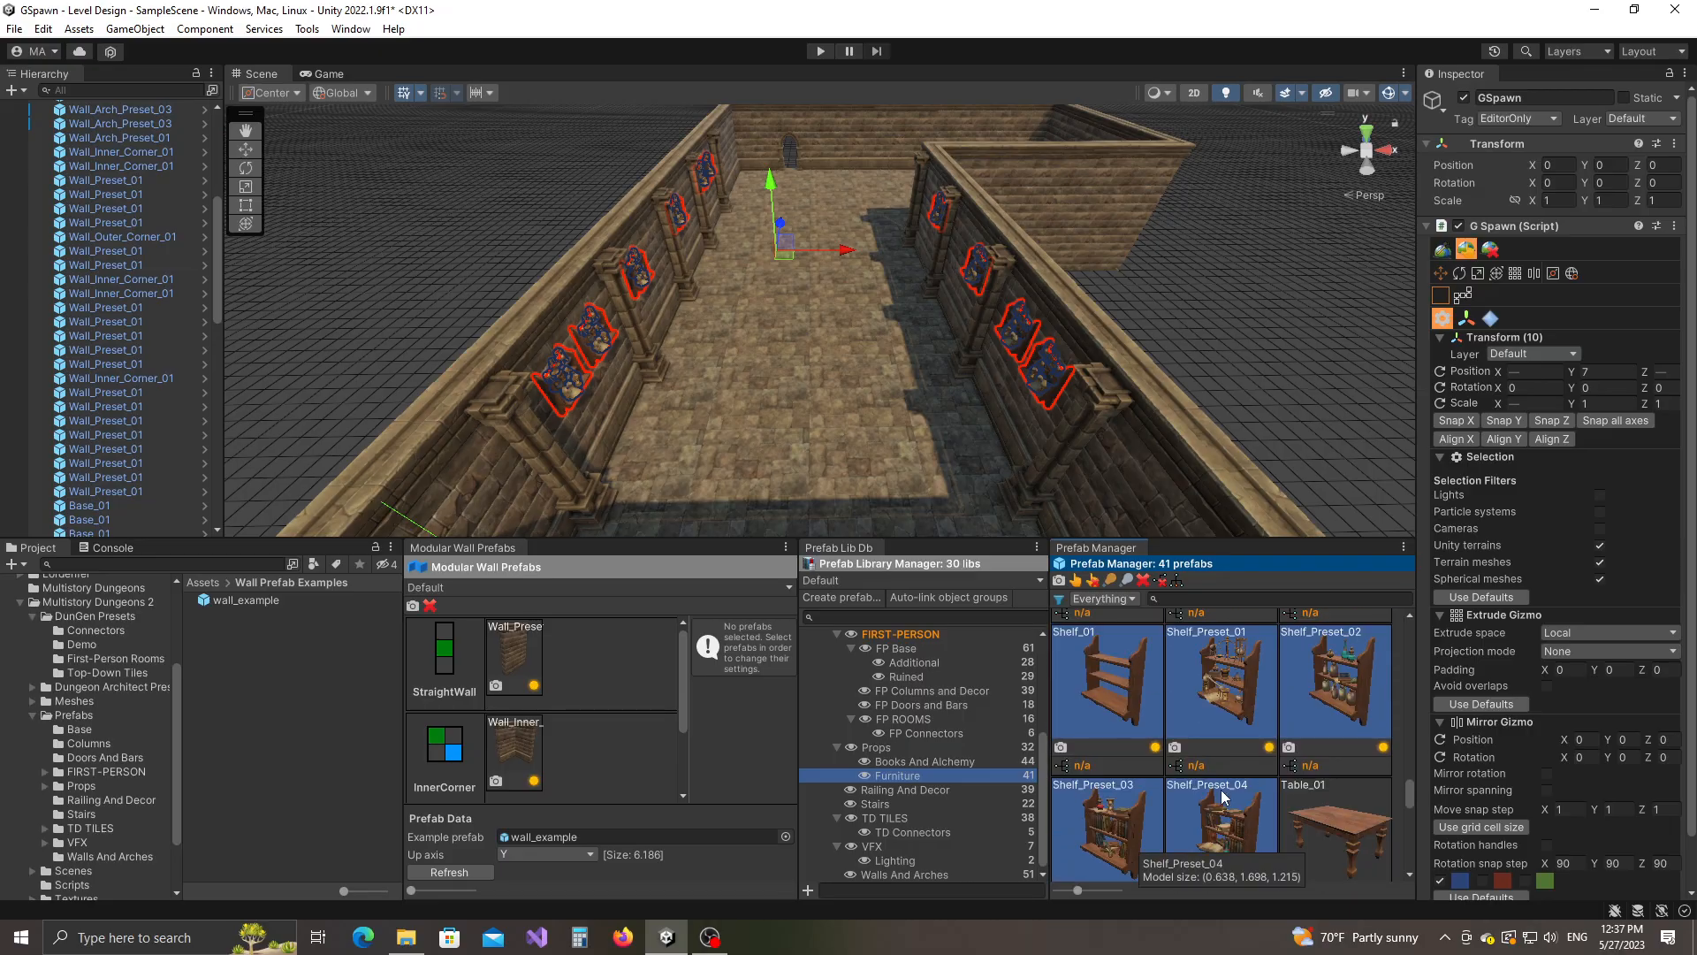
Replace the selected wall shelves with a random mix of the five marked shelf prefabs, clear the selection and inspect both walls.
{"action": "middle_click", "coordinate": [1224, 698]}
{"action": "left_click", "coordinate": [1173, 286]}
{"action": "right_click_drag", "start_coordinate": [929, 292], "coordinate": [495, 285]}
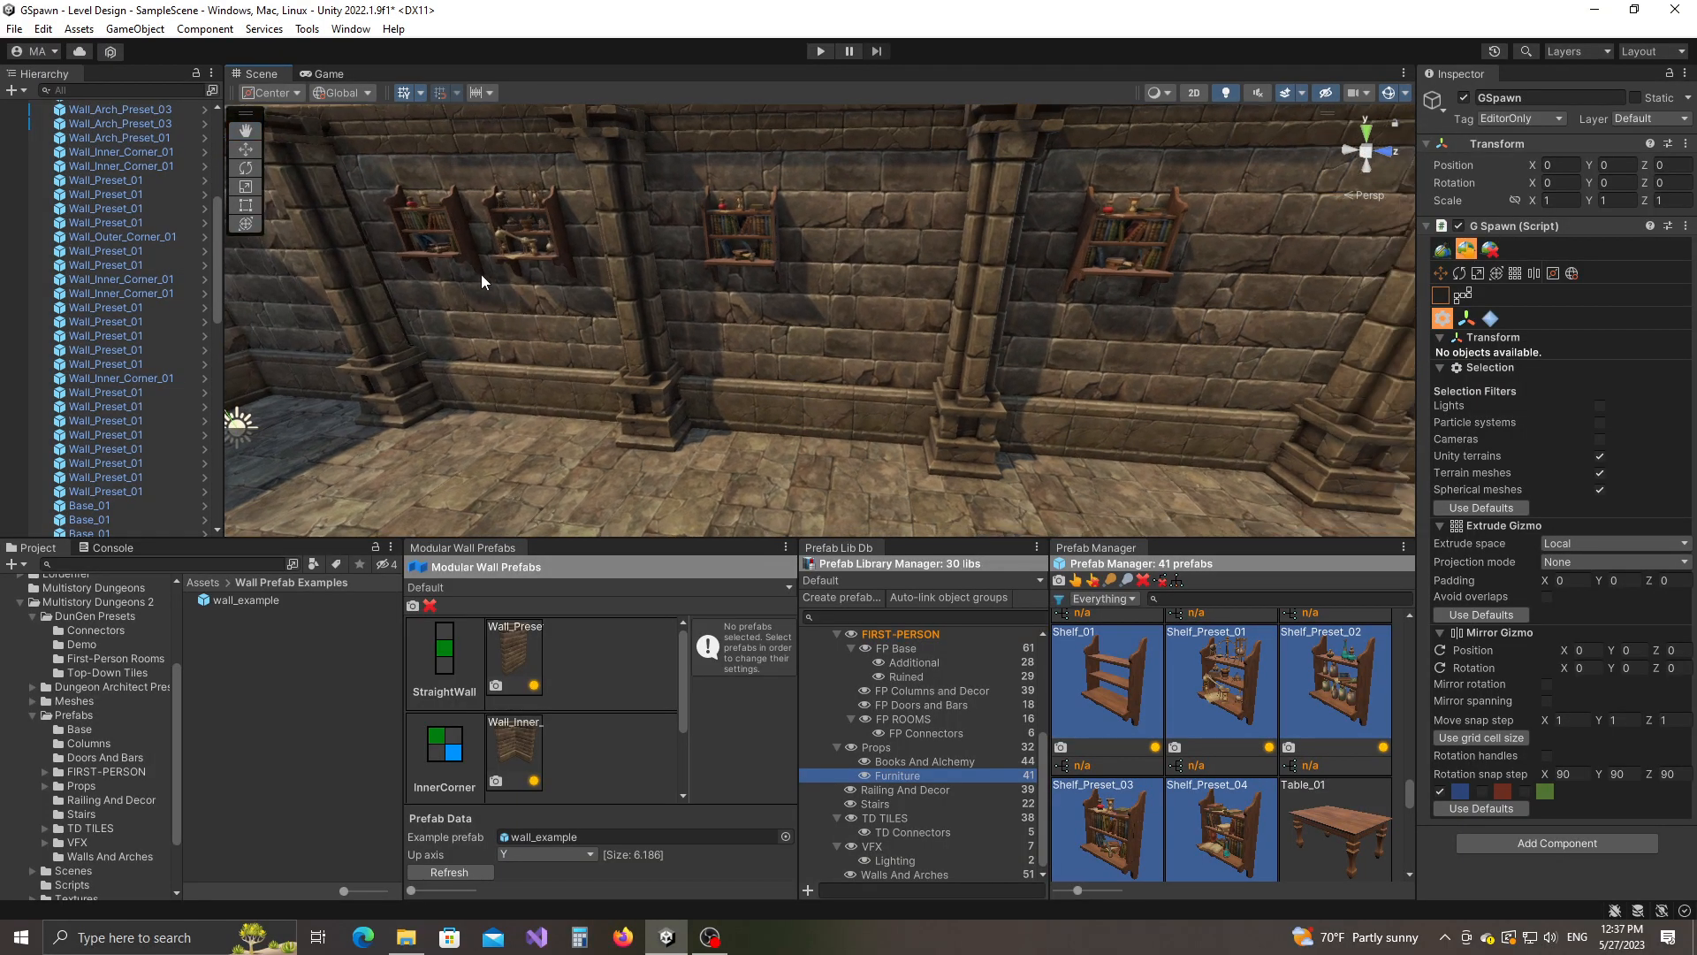
{"action": "right_click_drag", "start_coordinate": [1059, 261], "coordinate": [846, 378]}
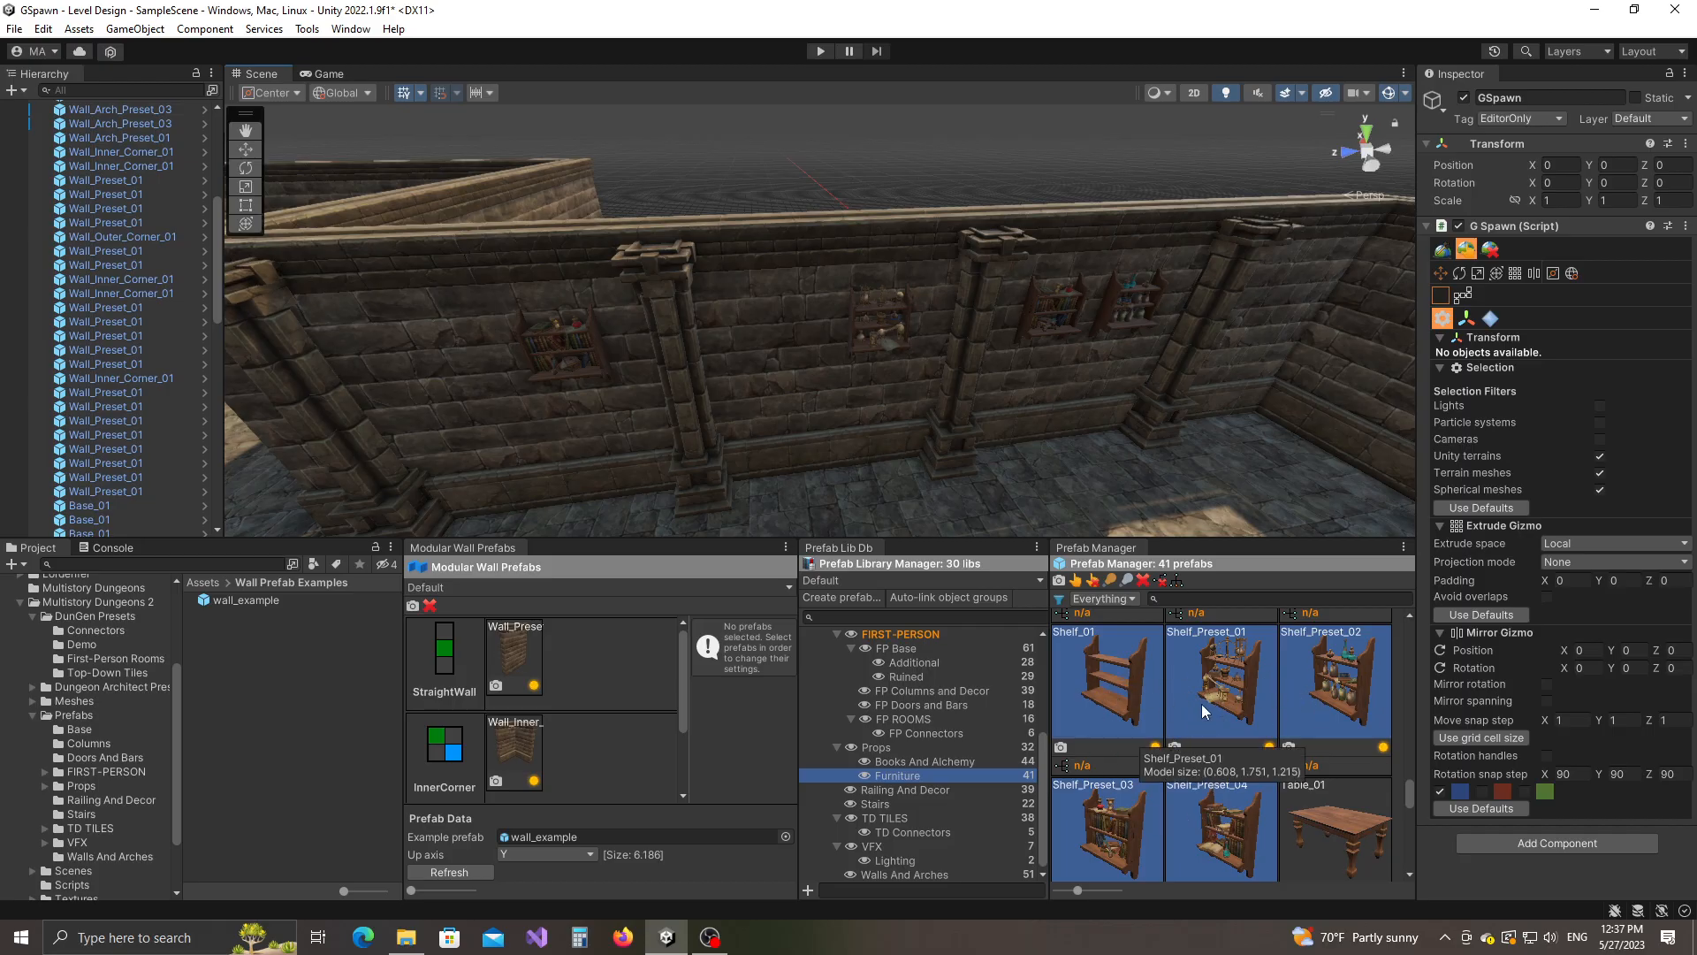
{"action": "right_click_drag", "start_coordinate": [841, 385], "coordinate": [740, 421]}
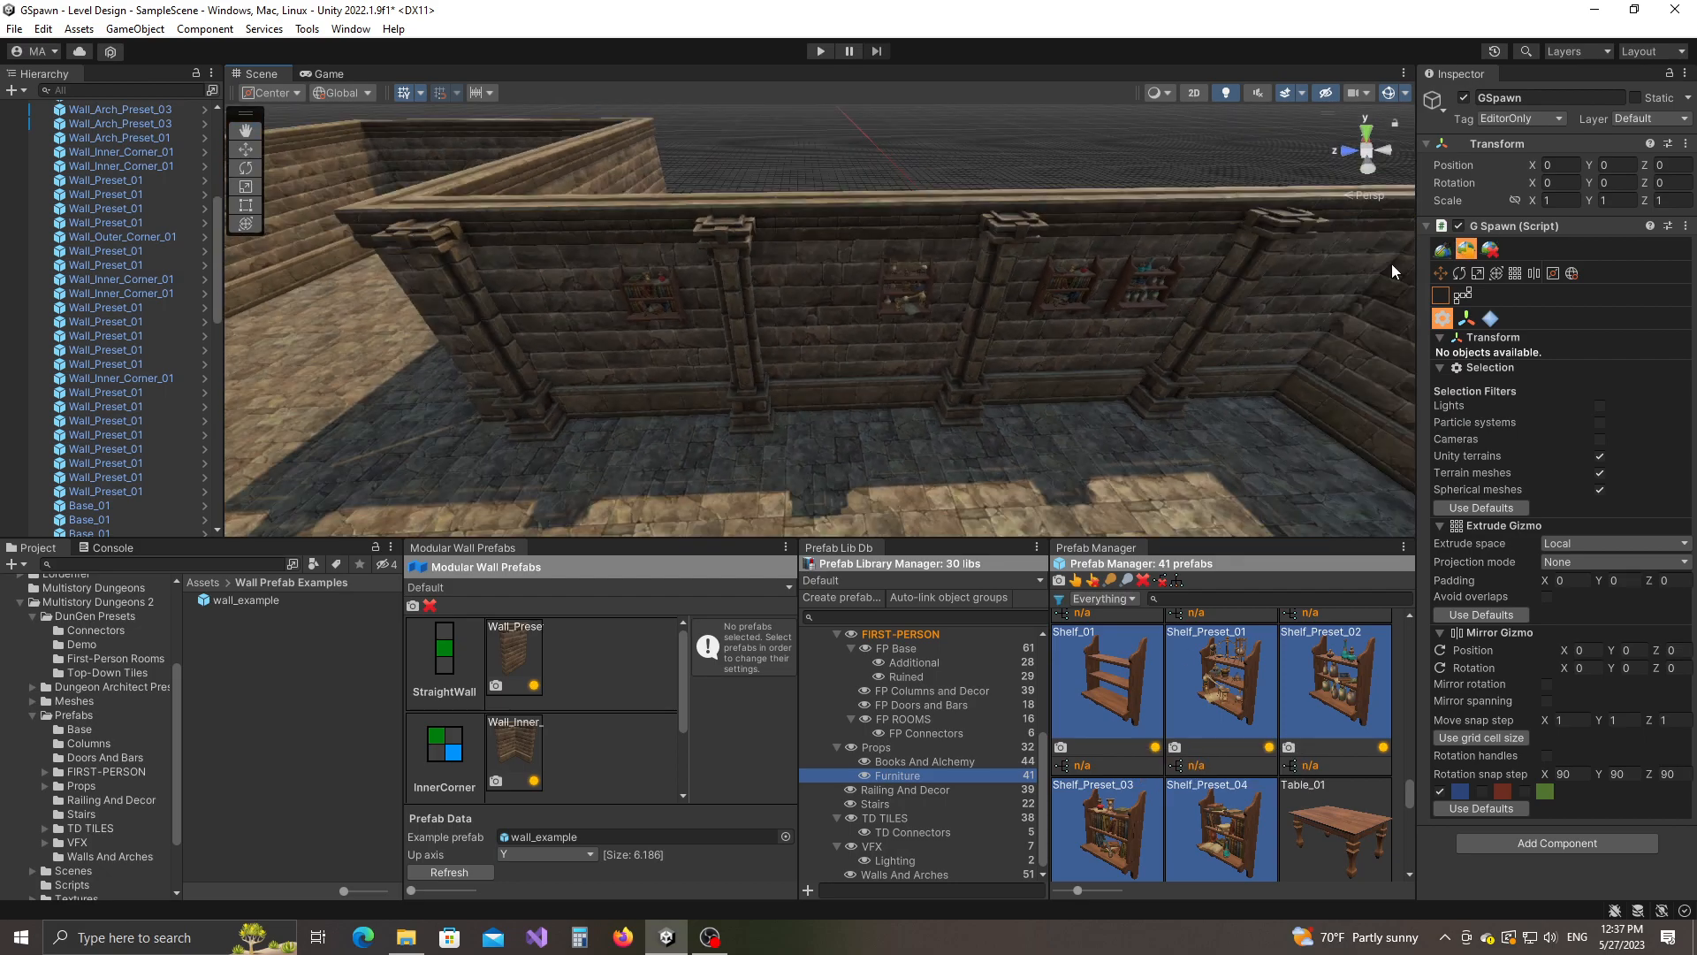
Select the four Column_01 columns on the shaded wall and open the Columns prefab library.
{"action": "left_click", "coordinate": [743, 410]}
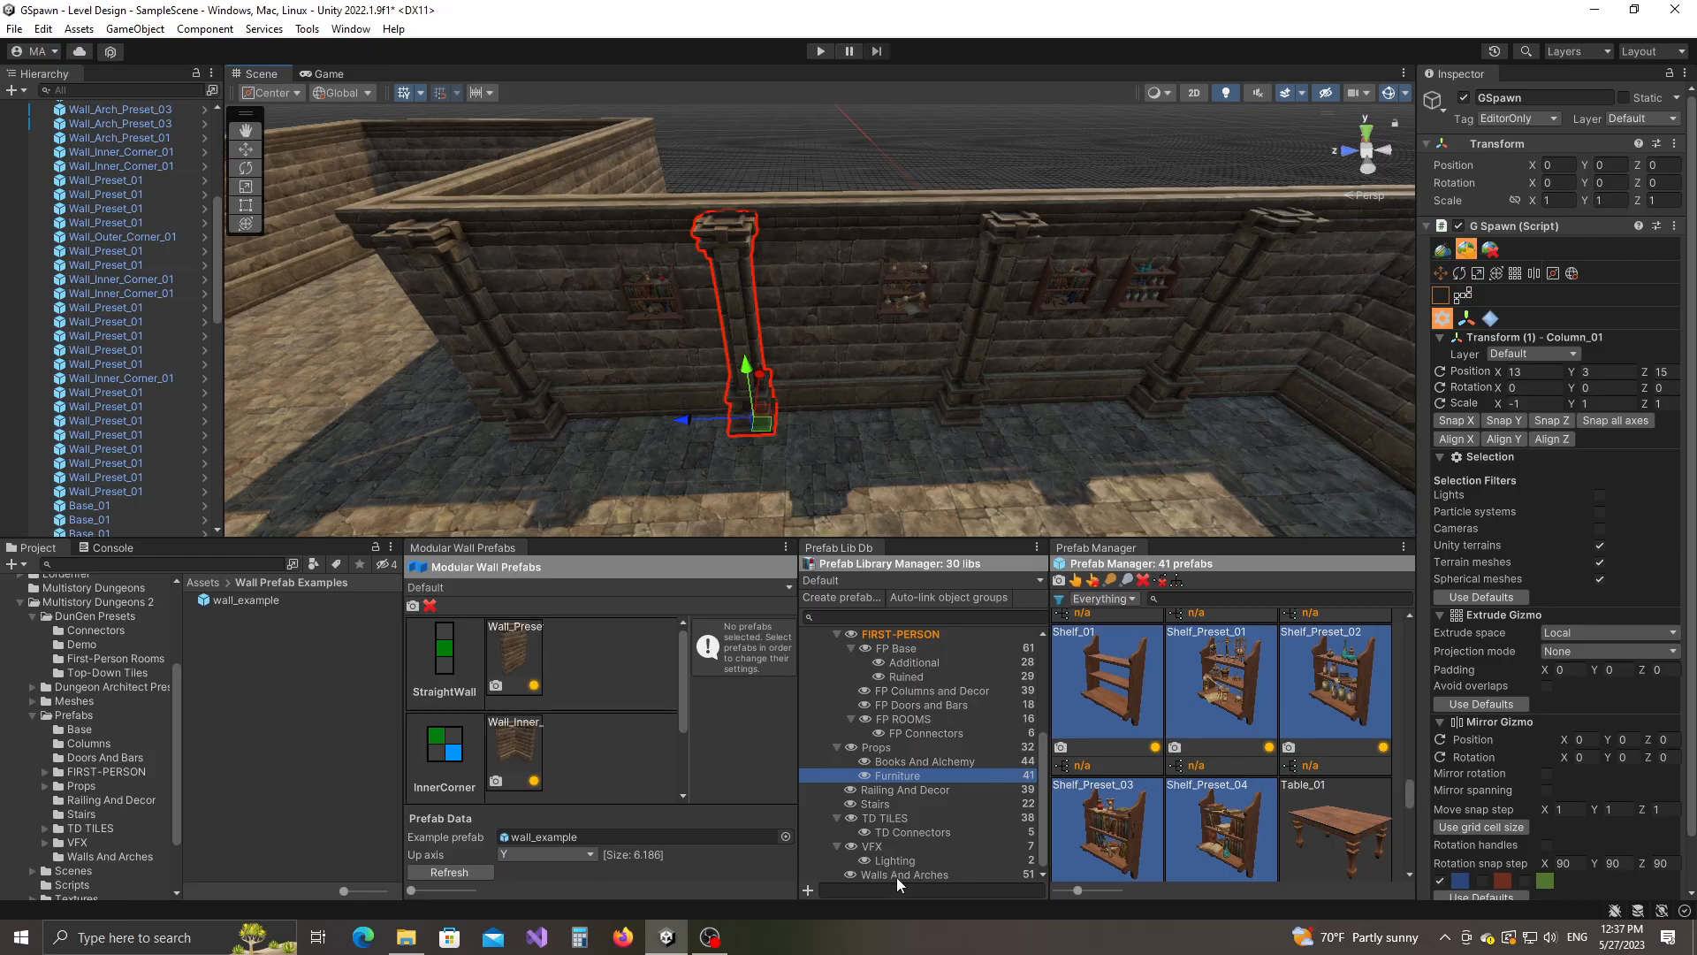
{"action": "scroll", "coordinate": [896, 877], "scroll_direction": "up", "scroll_amount": 5}
{"action": "left_click", "coordinate": [884, 773]}
{"action": "scroll", "coordinate": [1386, 836], "scroll_direction": "down", "scroll_amount": 2}
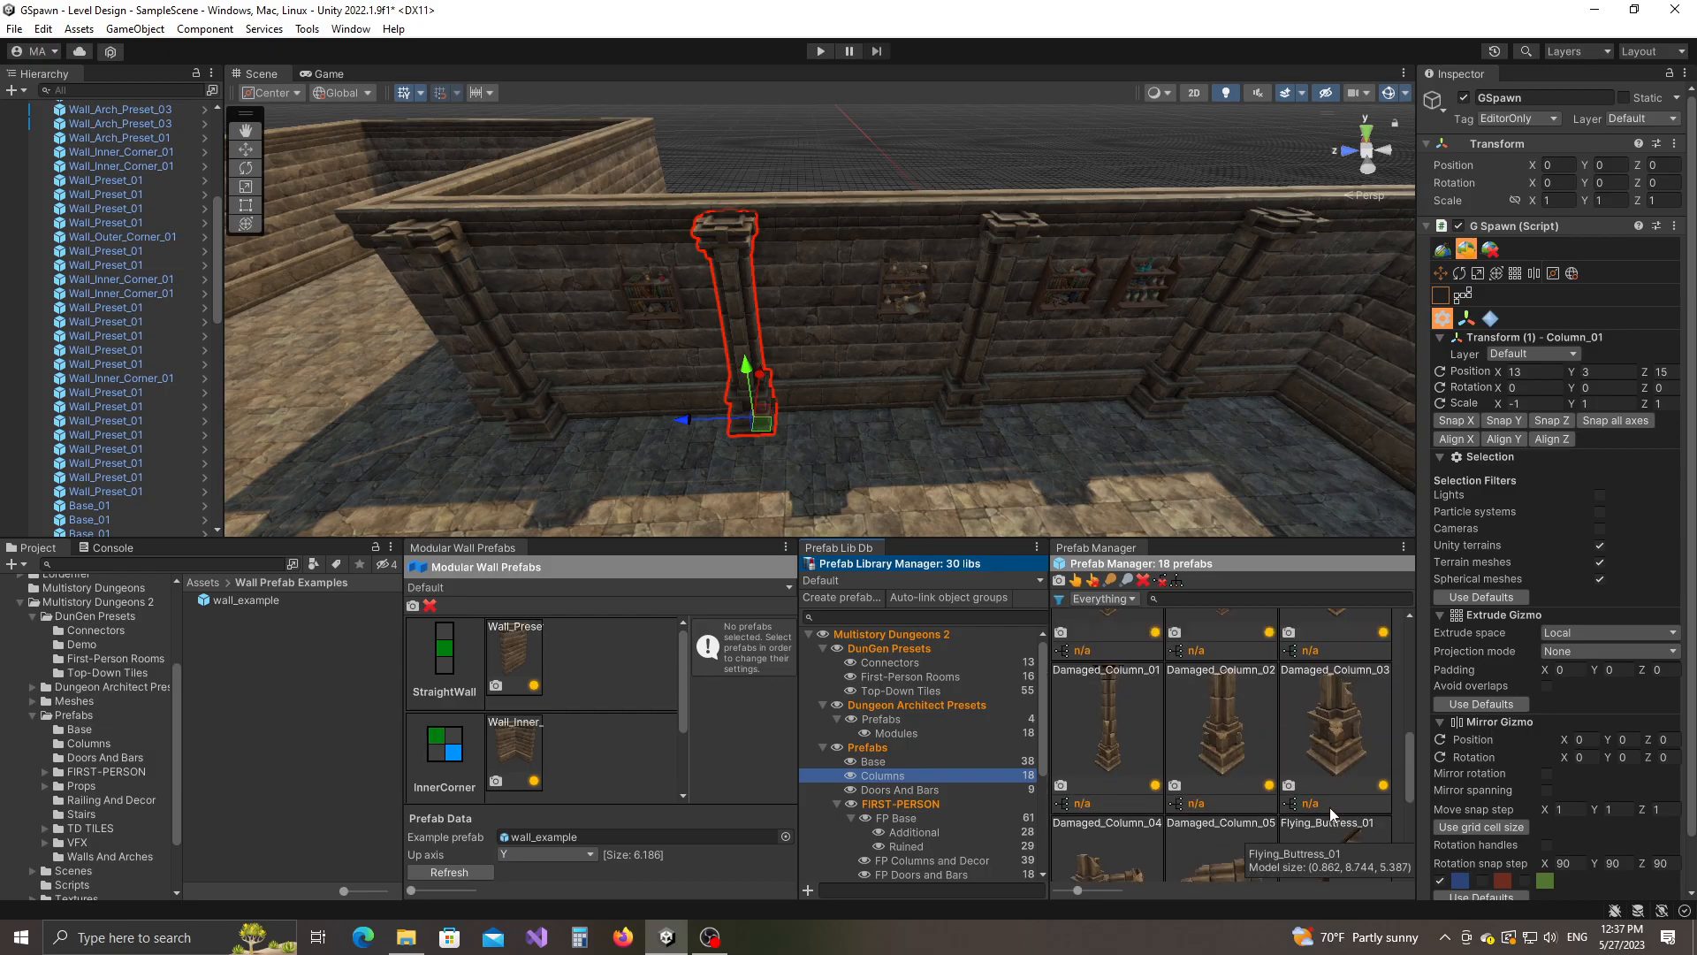
{"action": "left_click", "coordinate": [539, 417], "text": "shift"}
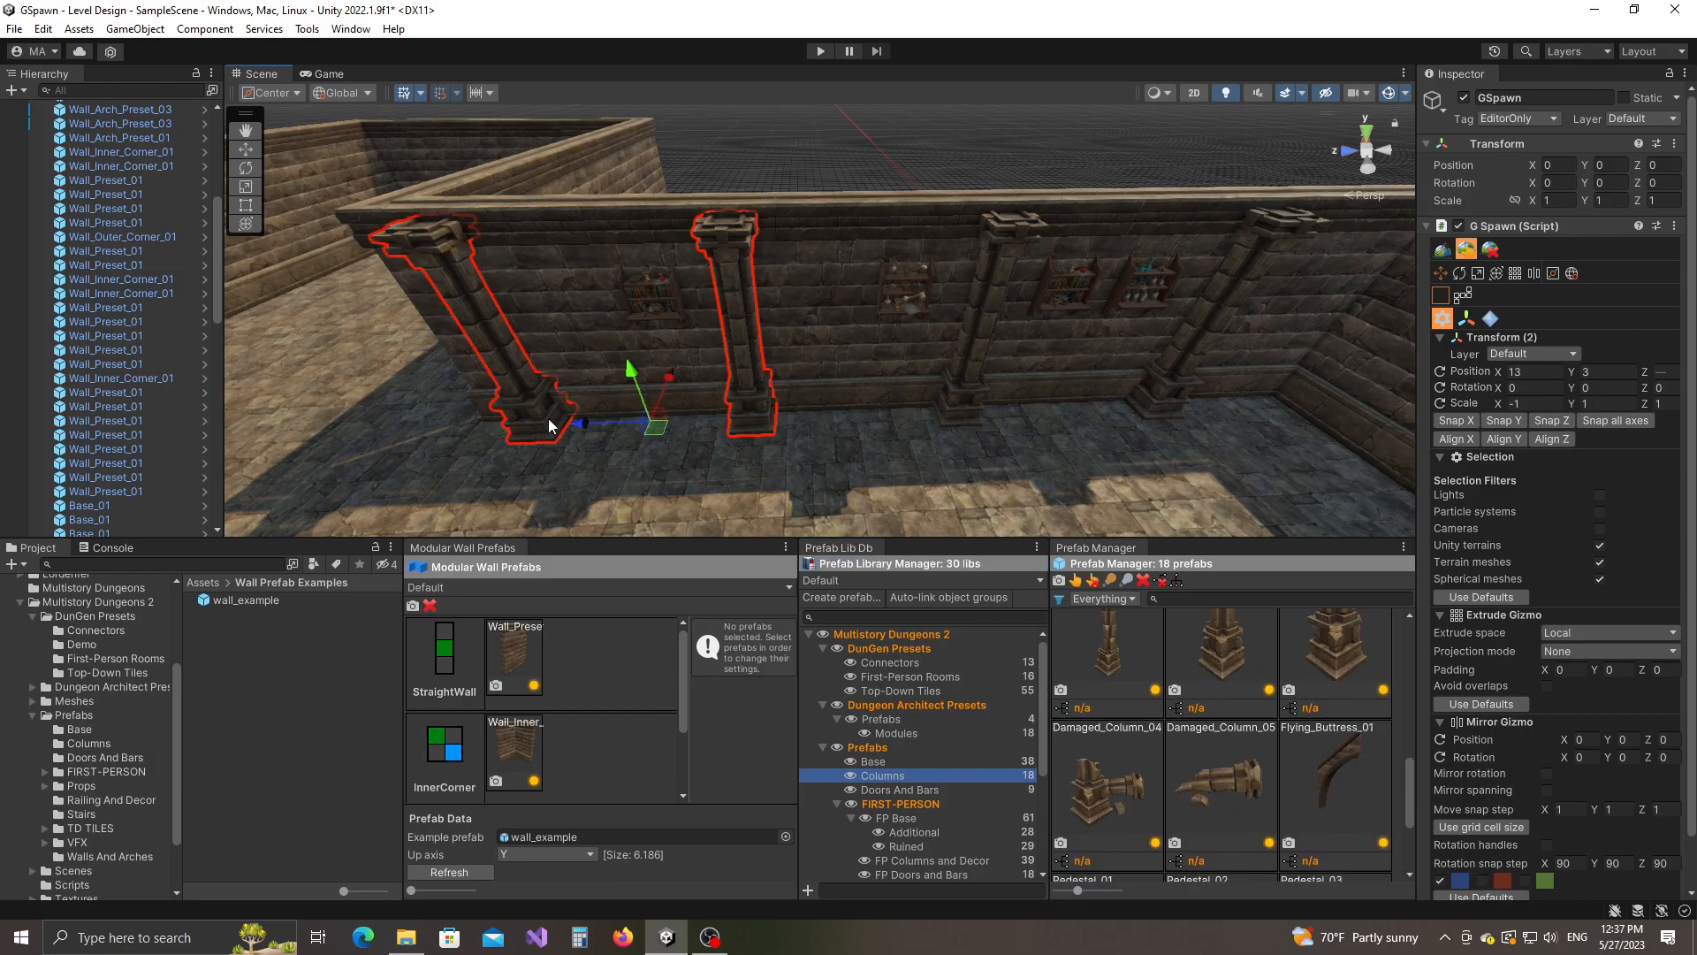
{"action": "left_click", "coordinate": [976, 399], "text": "shift"}
{"action": "left_click", "coordinate": [1153, 410], "text": "shift"}
{"action": "right_click_drag", "start_coordinate": [1269, 416], "coordinate": [352, 442]}
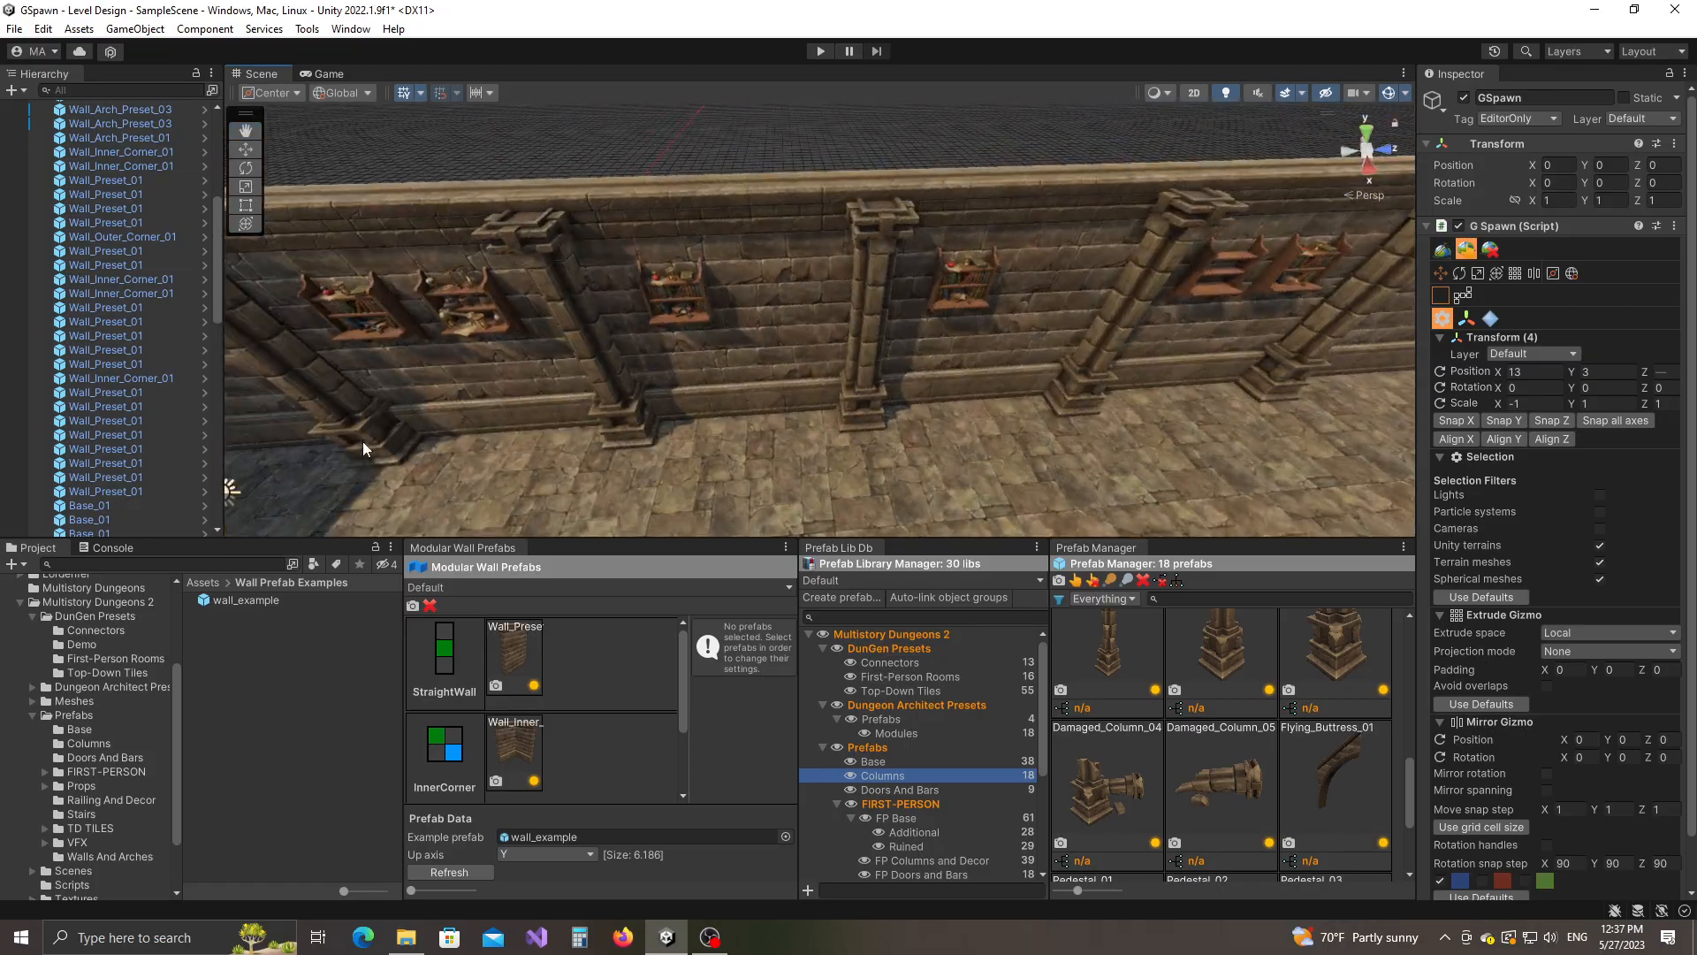
Add two columns from the opposite wall to the selection and extend it to every matching column in the room.
{"action": "scroll", "coordinate": [633, 456], "scroll_direction": "down", "scroll_amount": 4}
{"action": "left_click", "coordinate": [532, 401], "text": "shift"}
{"action": "left_click", "coordinate": [687, 378], "text": "shift"}
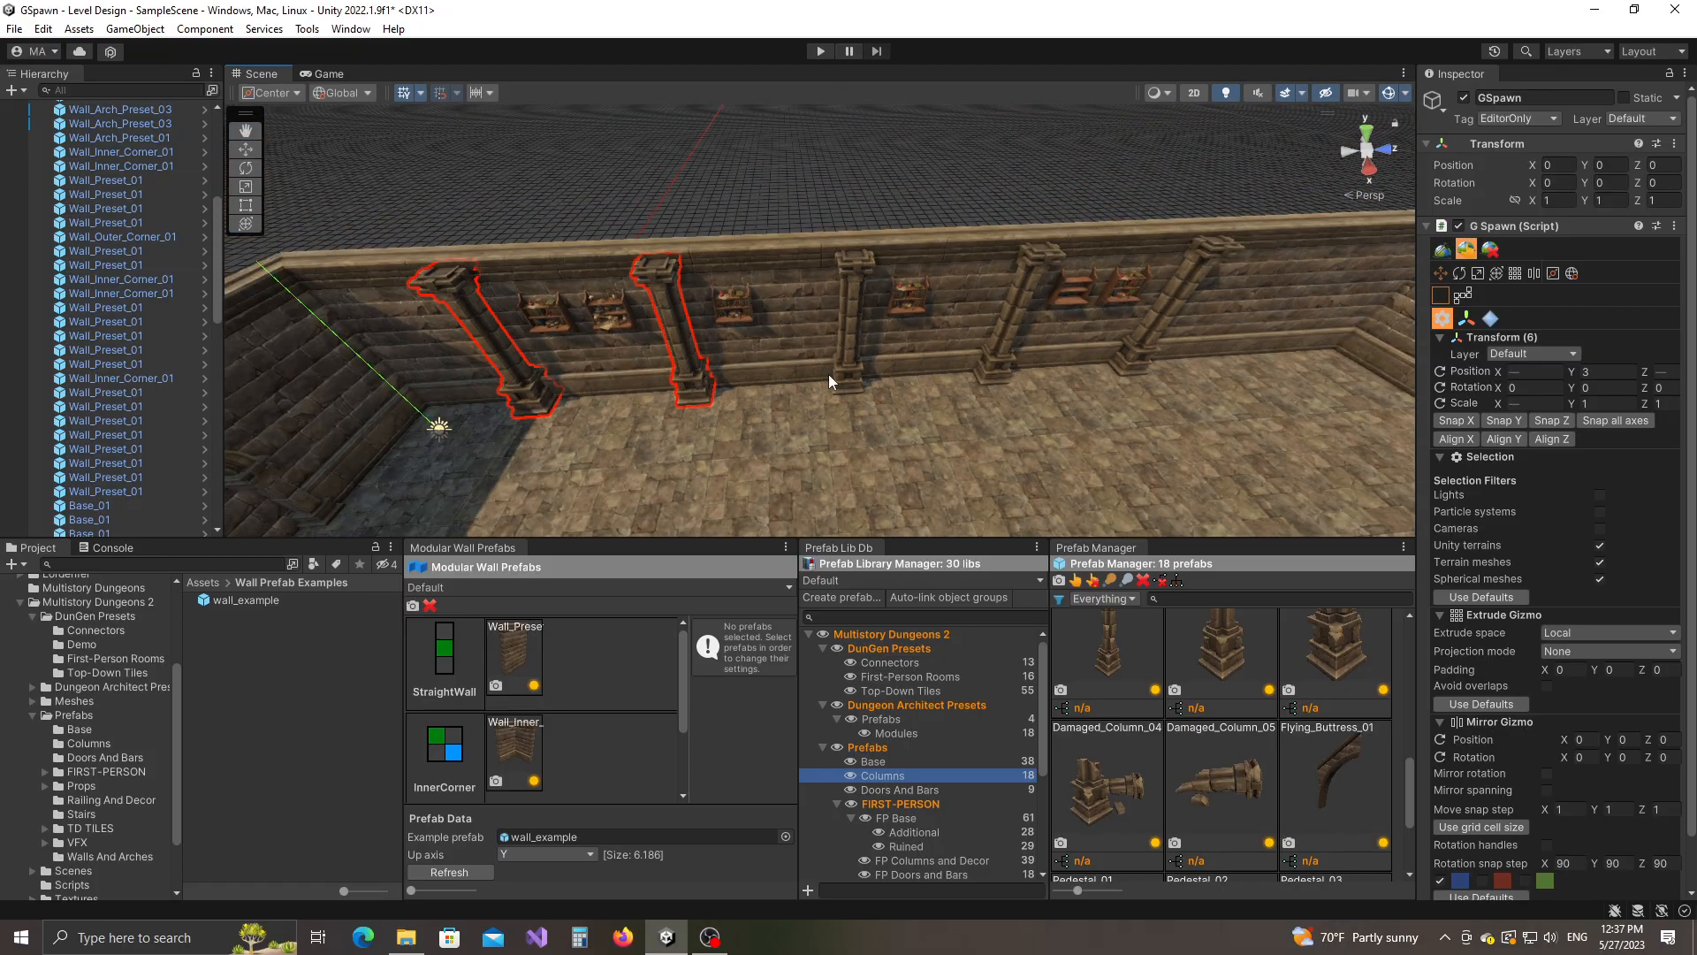
{"action": "key", "text": "shift+s"}
{"action": "right_click_drag", "start_coordinate": [891, 398], "coordinate": [921, 463]}
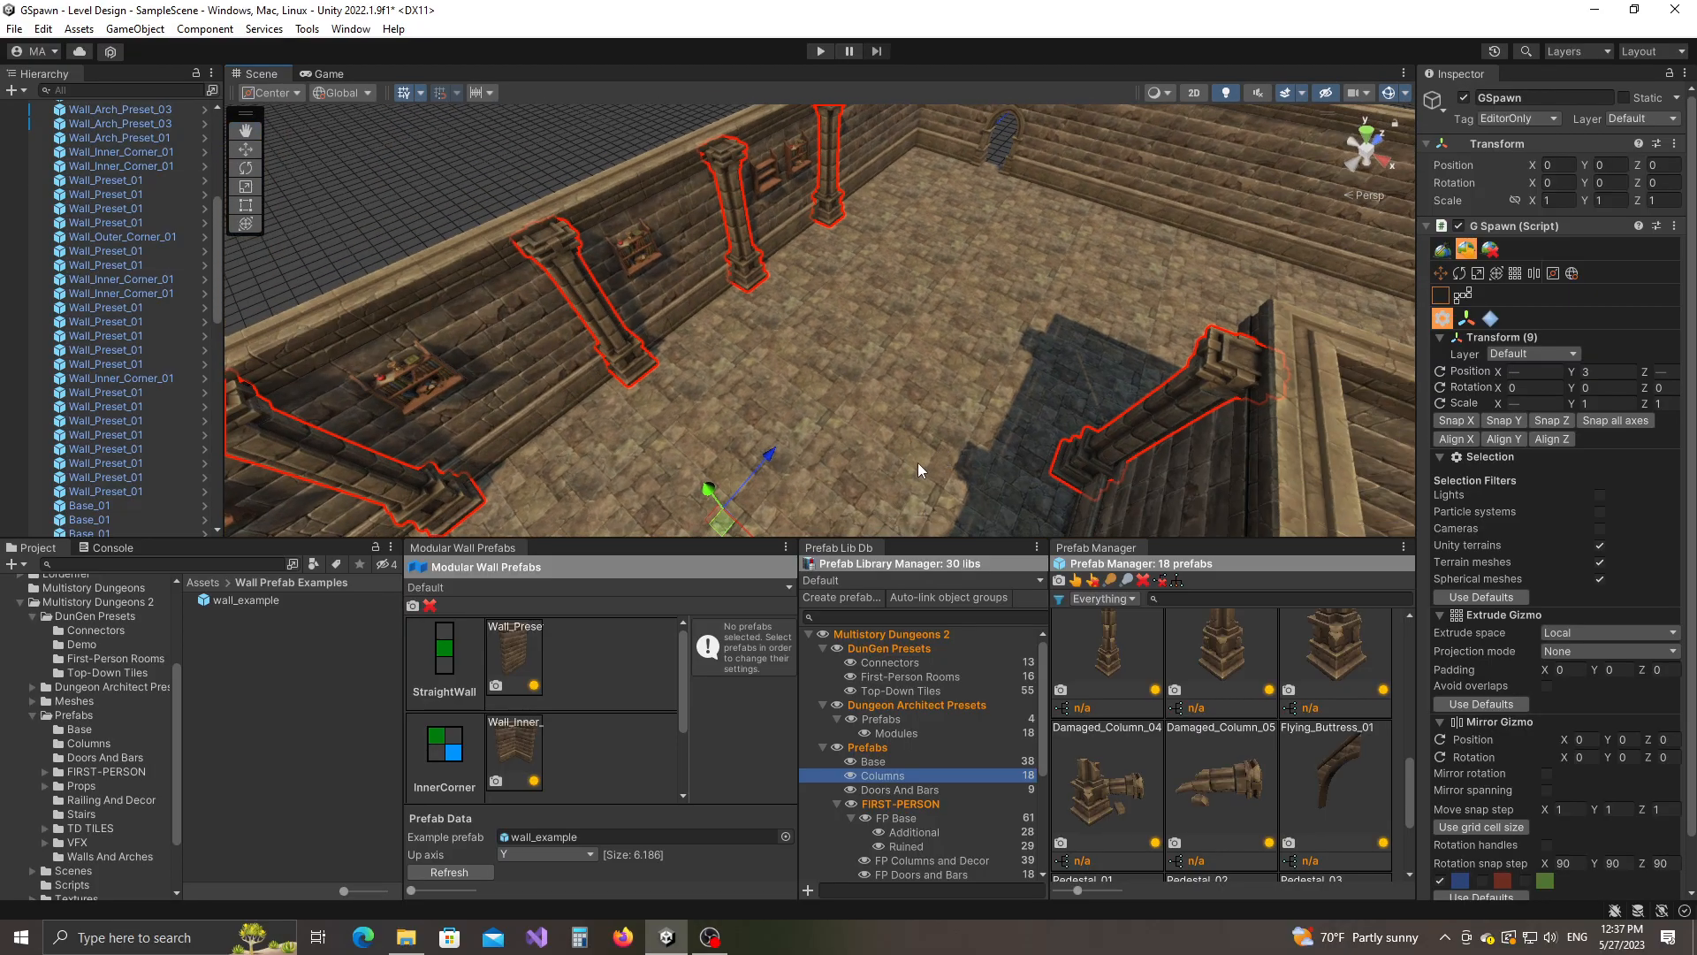
{"action": "scroll", "coordinate": [926, 449], "scroll_direction": "down", "scroll_amount": 3}
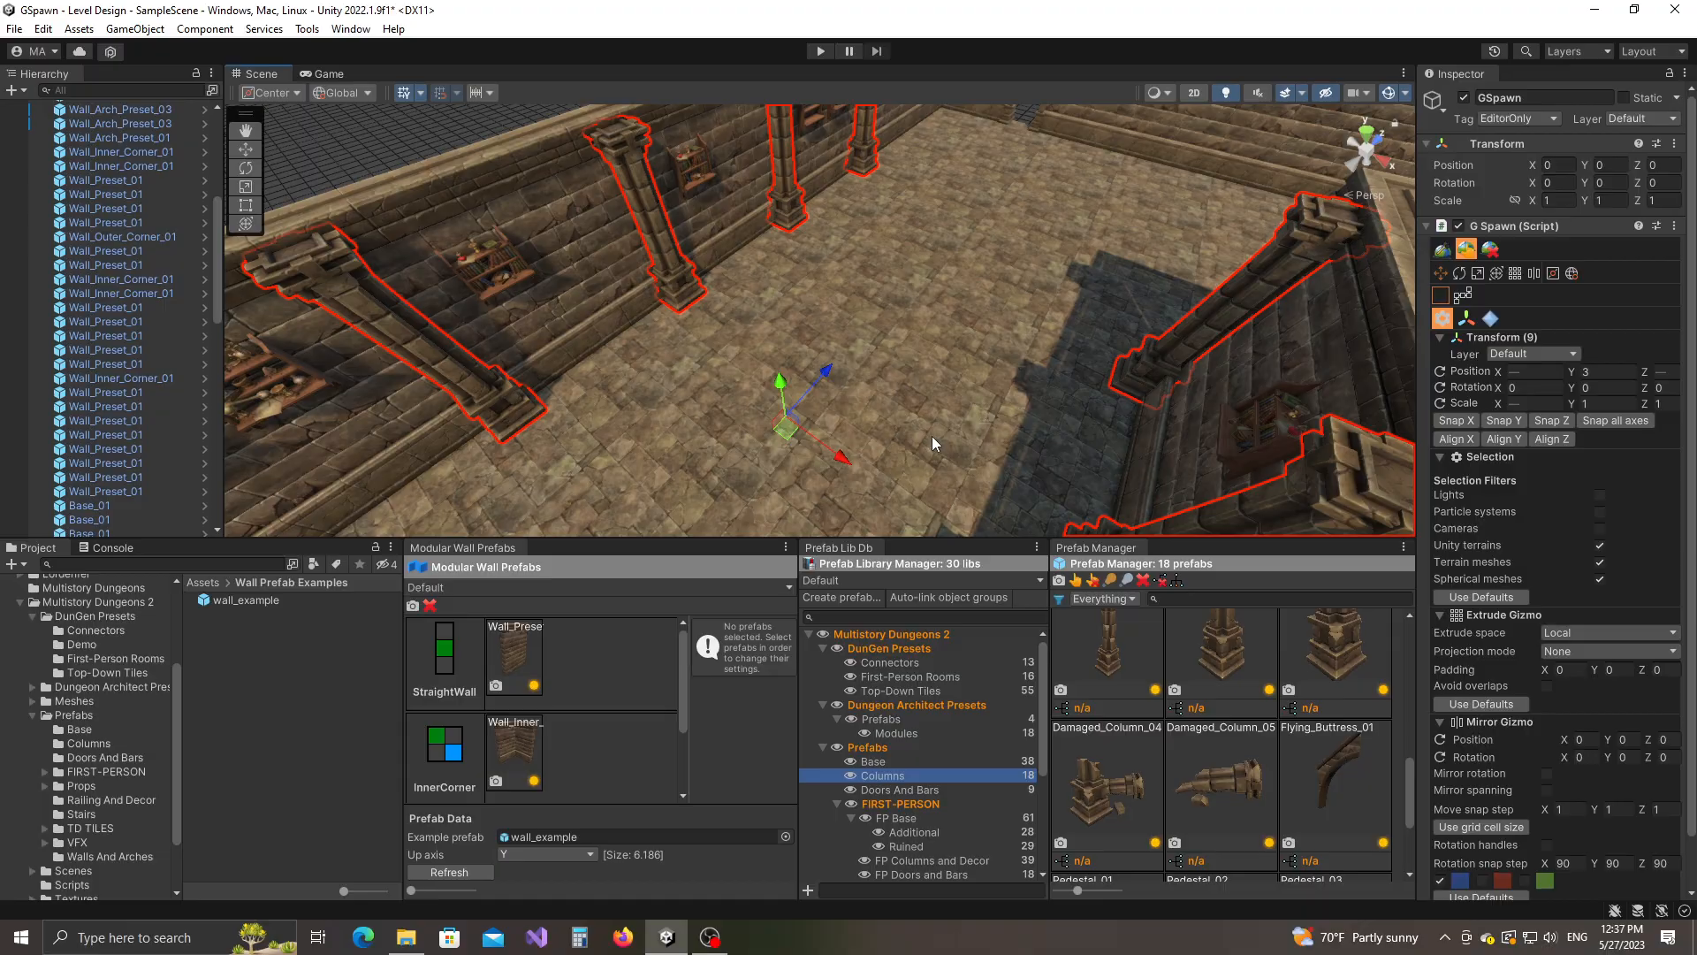
Mark Damaged_Column_01 through Damaged_Column_05 in the Columns library, and also pick Column_01.
{"action": "left_click", "coordinate": [1121, 792]}
{"action": "left_click", "coordinate": [1204, 793], "text": "shift"}
{"action": "scroll", "coordinate": [1240, 725], "scroll_direction": "up", "scroll_amount": 1}
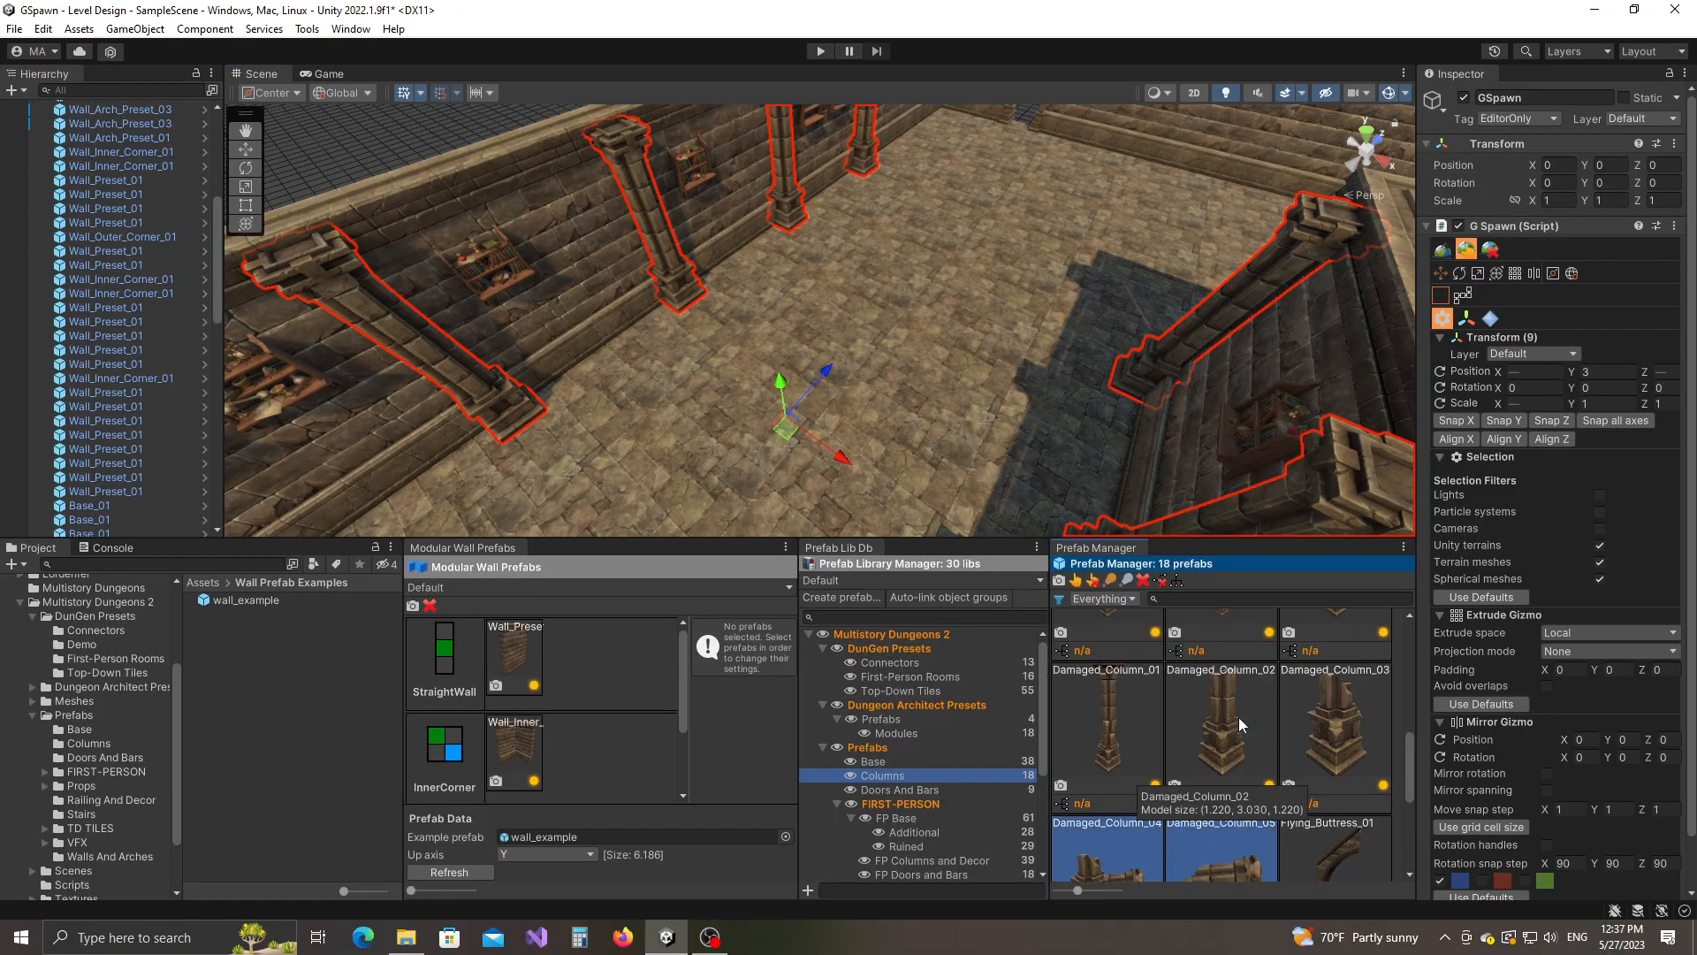
{"action": "left_click", "coordinate": [1224, 733]}
{"action": "left_click", "coordinate": [1322, 734], "text": "shift"}
{"action": "left_click", "coordinate": [1132, 724], "text": "shift"}
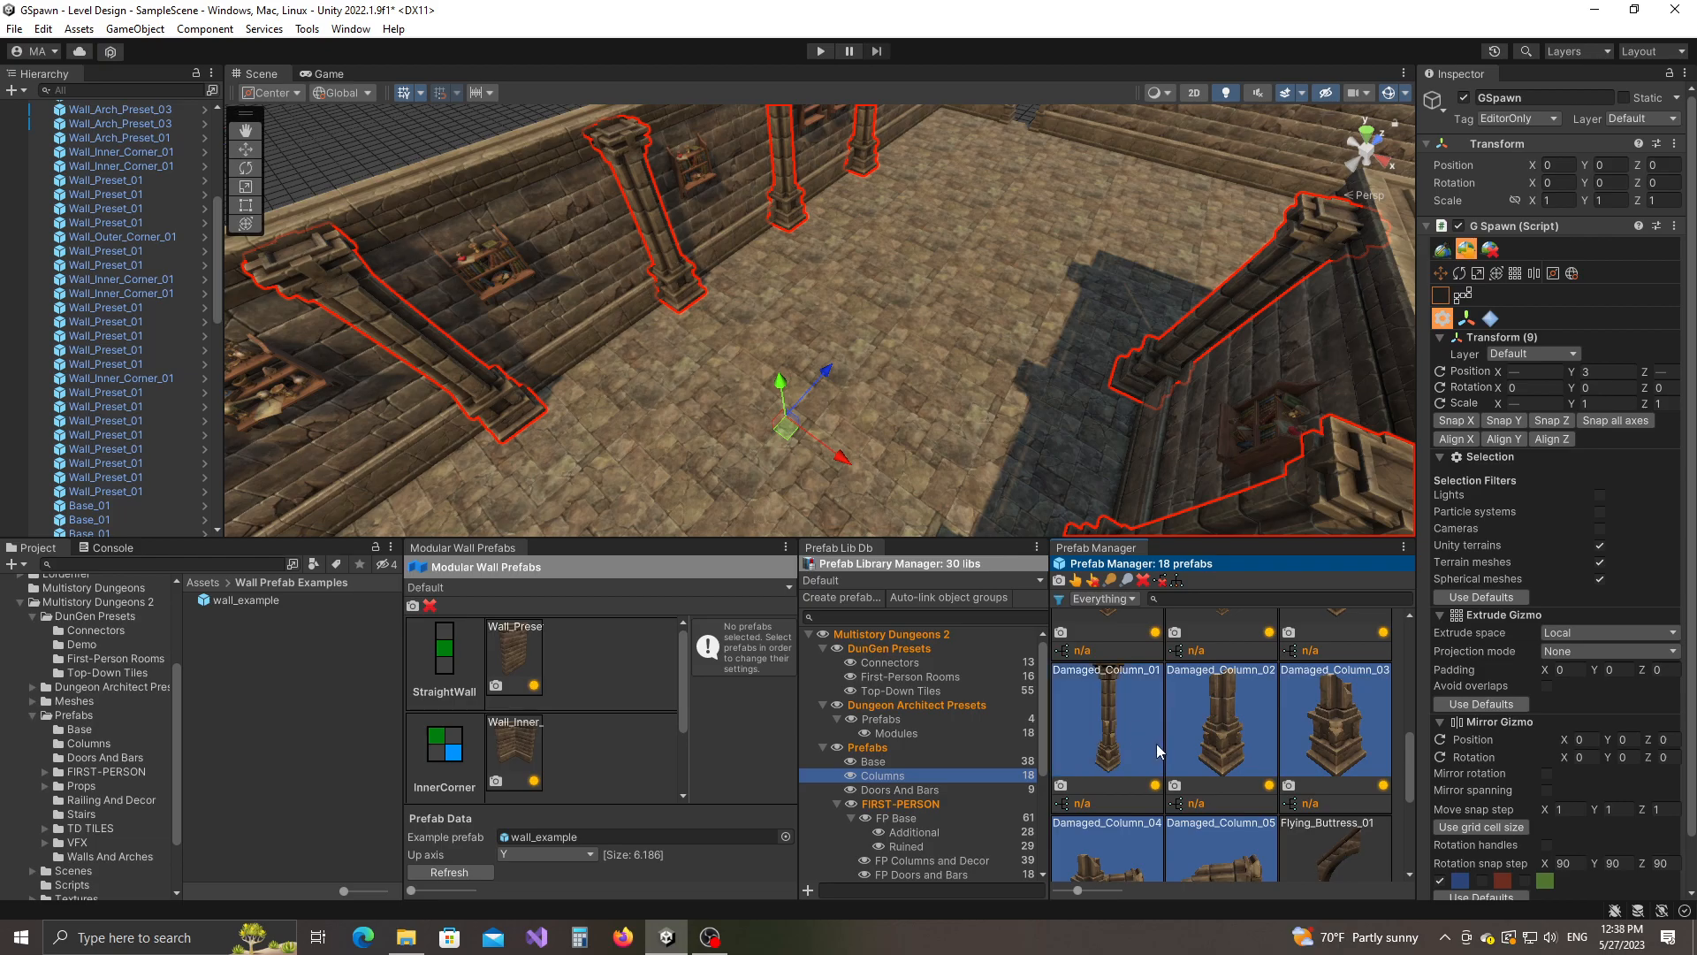
{"action": "scroll", "coordinate": [1195, 760], "scroll_direction": "up", "scroll_amount": 1}
{"action": "scroll", "coordinate": [1195, 760], "scroll_direction": "up", "scroll_amount": 2}
{"action": "left_click", "coordinate": [1195, 760]}
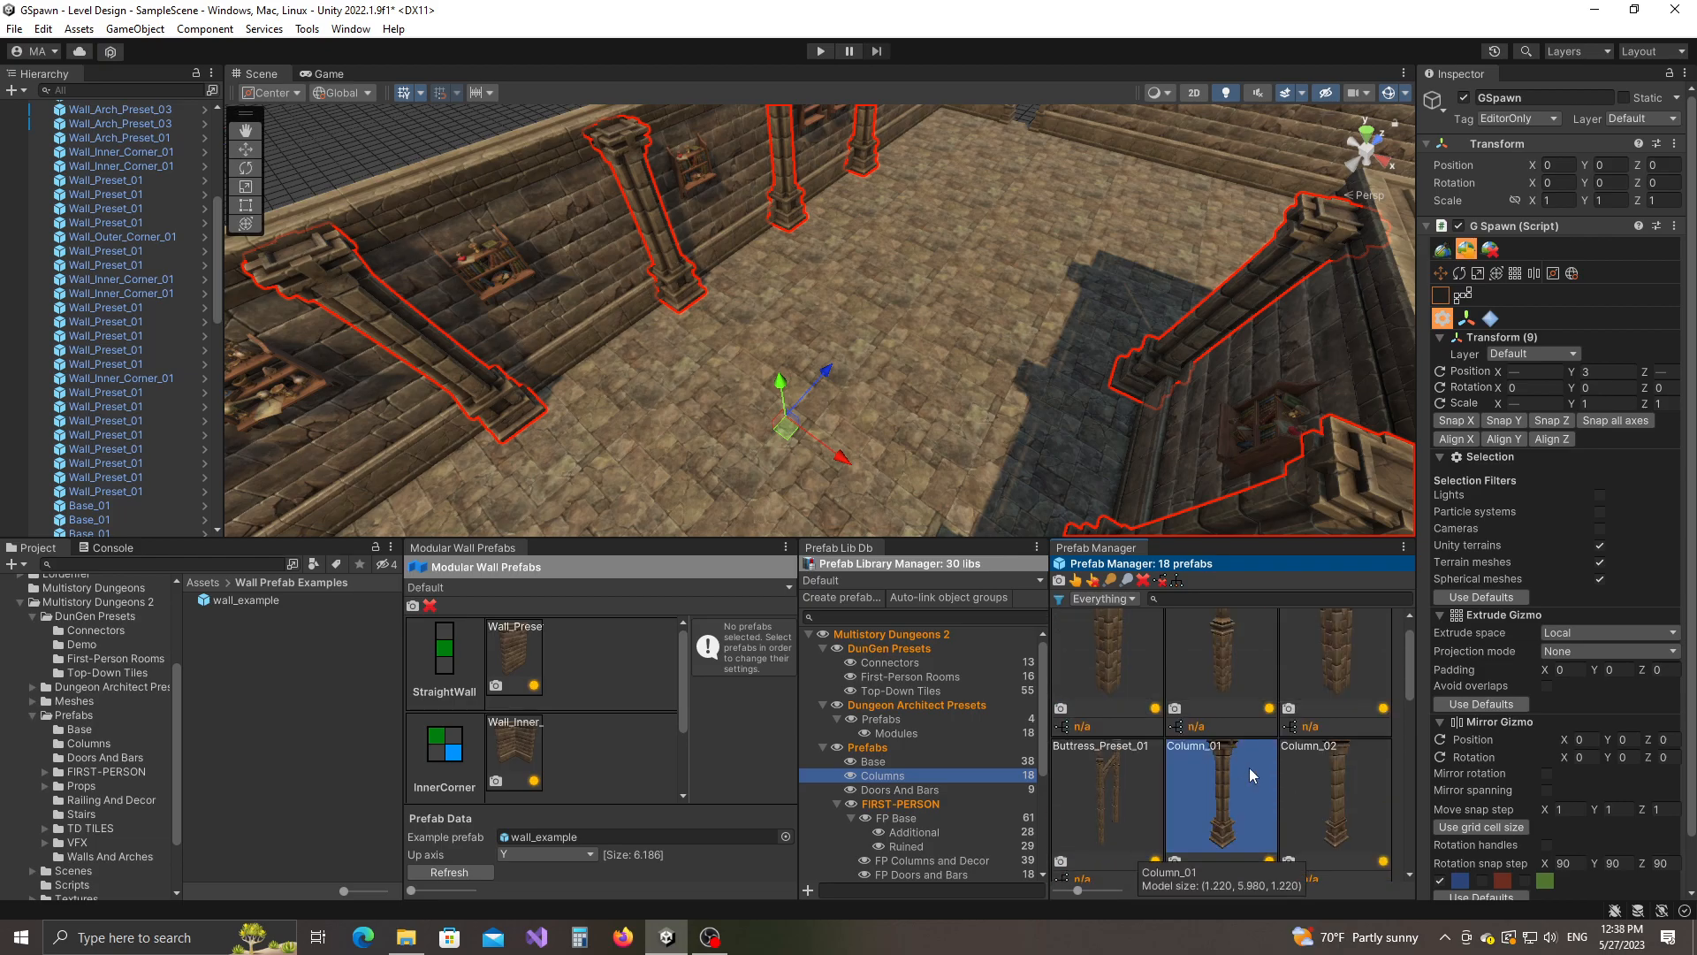
Replace the selected columns with a random mix of the marked column prefabs.
{"action": "scroll", "coordinate": [1237, 769], "scroll_direction": "down", "scroll_amount": 2}
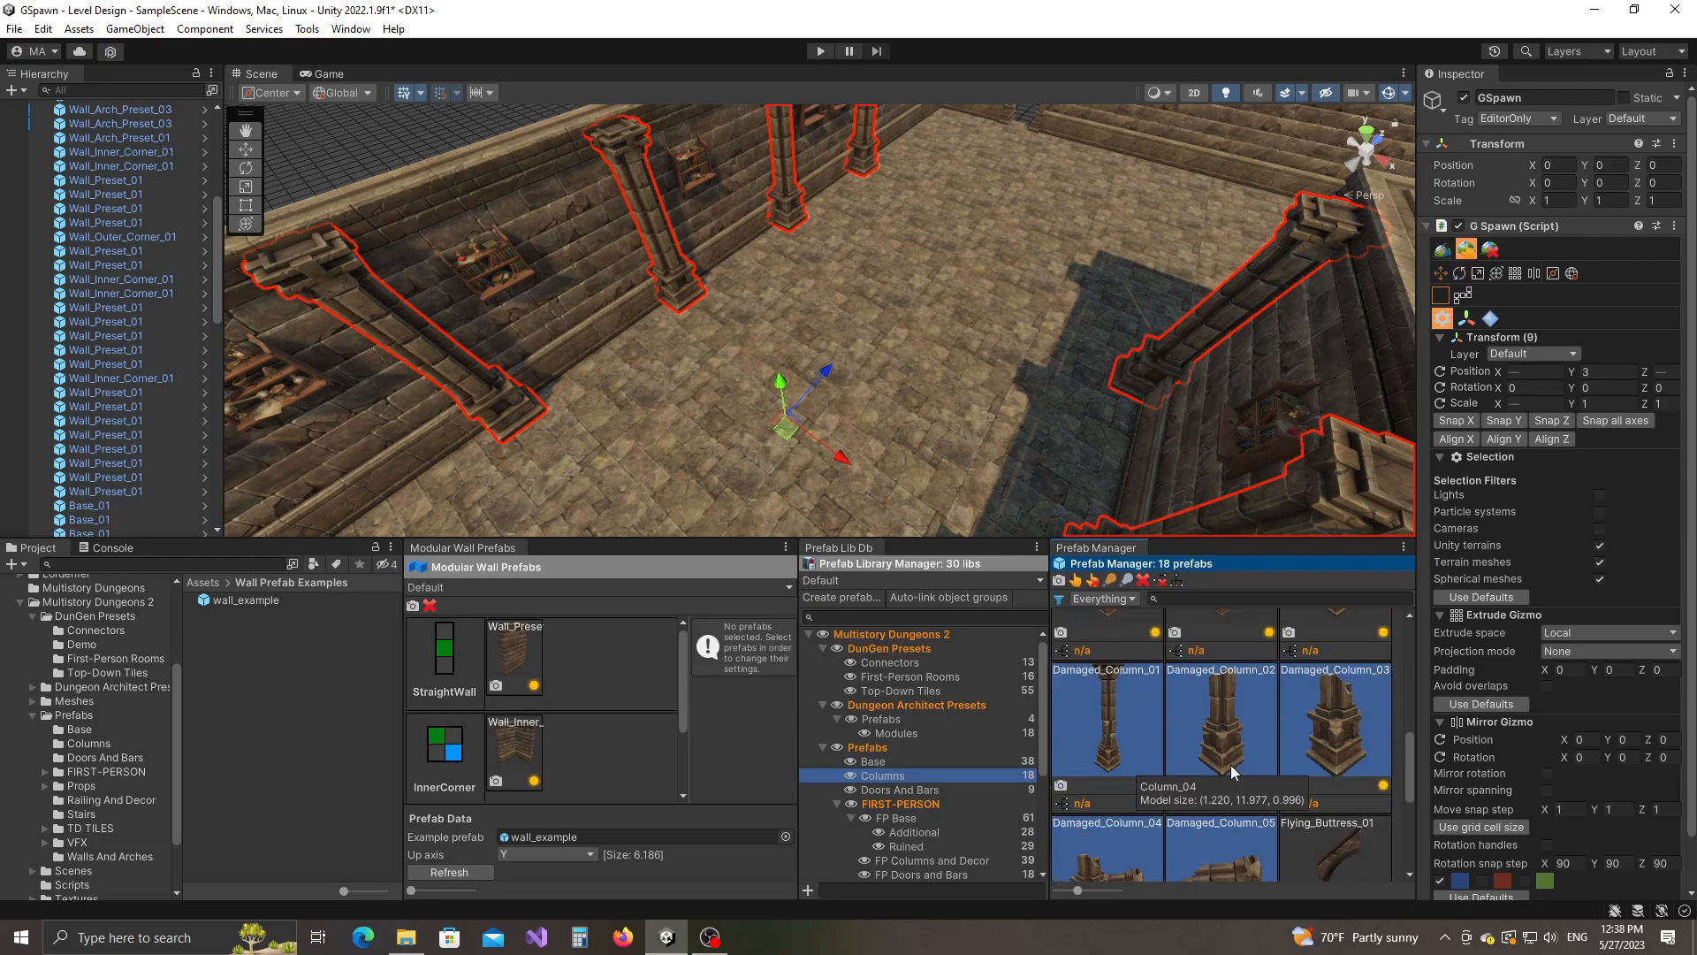
{"action": "left_click", "coordinate": [1128, 717], "text": "alt"}
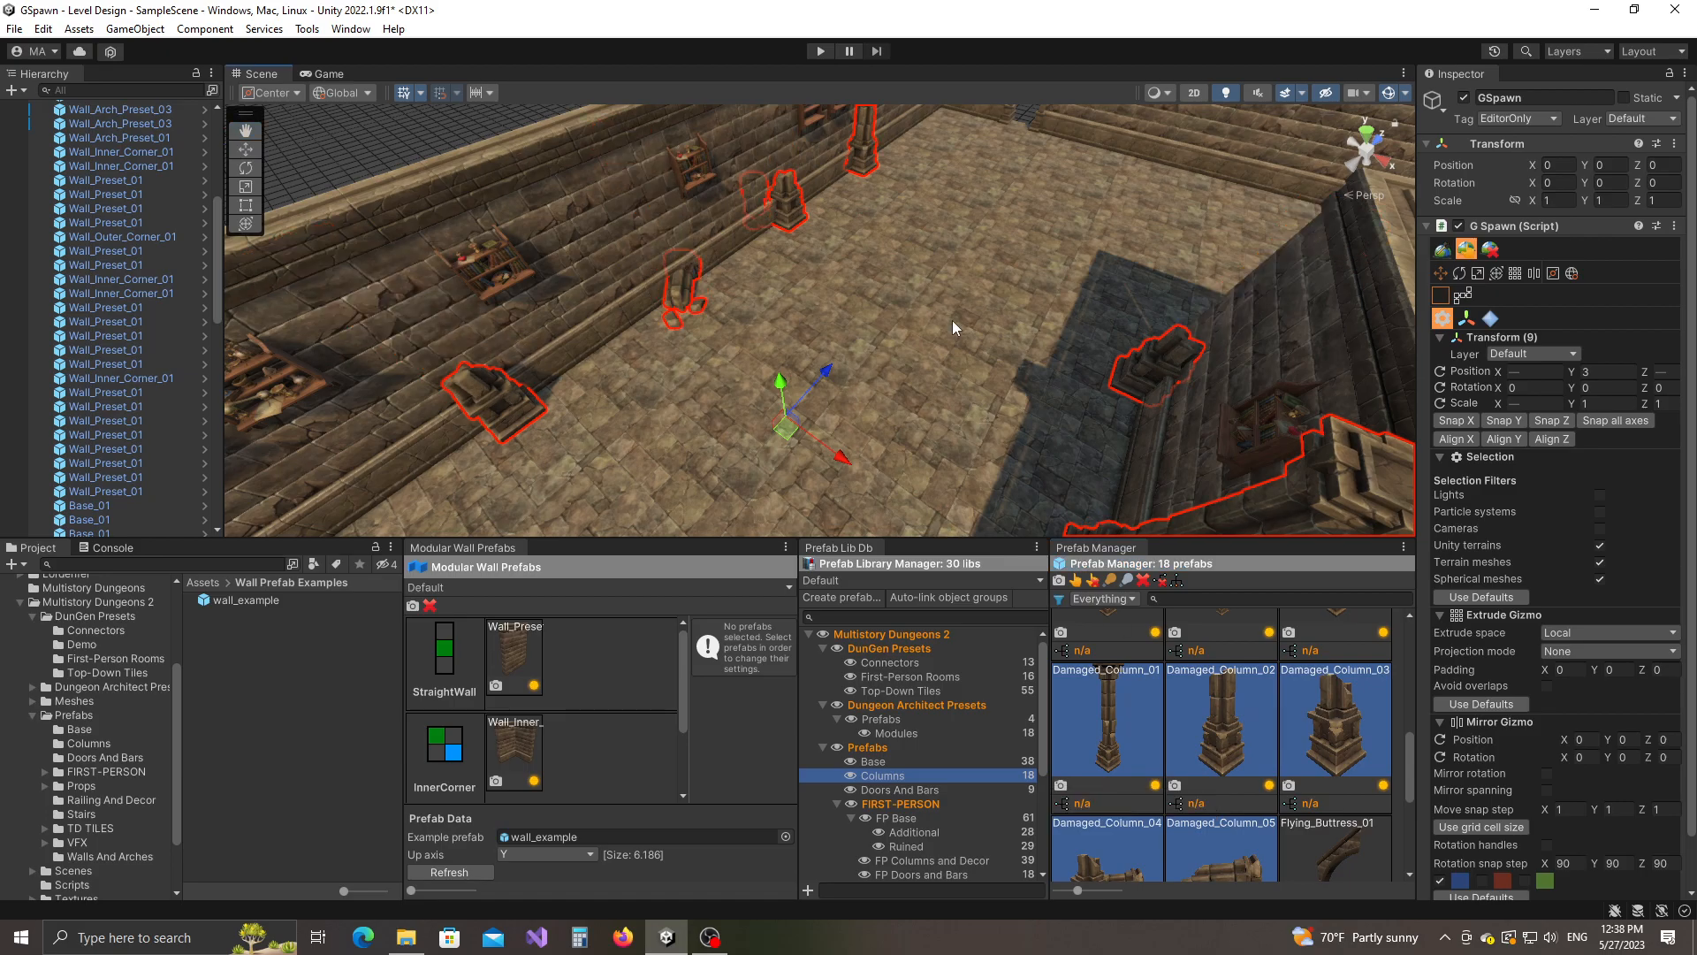
{"action": "mouse_move", "coordinate": [873, 396]}
{"action": "left_mouse_down", "text": "alt"}
{"action": "mouse_move", "coordinate": [838, 405]}
{"action": "mouse_move", "coordinate": [910, 408]}
{"action": "mouse_move", "coordinate": [875, 415]}
{"action": "left_mouse_up", "text": "alt"}
Unmark Damaged_Column_04, randomly replace the selected columns several more times from the remaining marked prefabs, and clear the selection.
{"action": "scroll", "coordinate": [1332, 778], "scroll_direction": "down", "scroll_amount": 1}
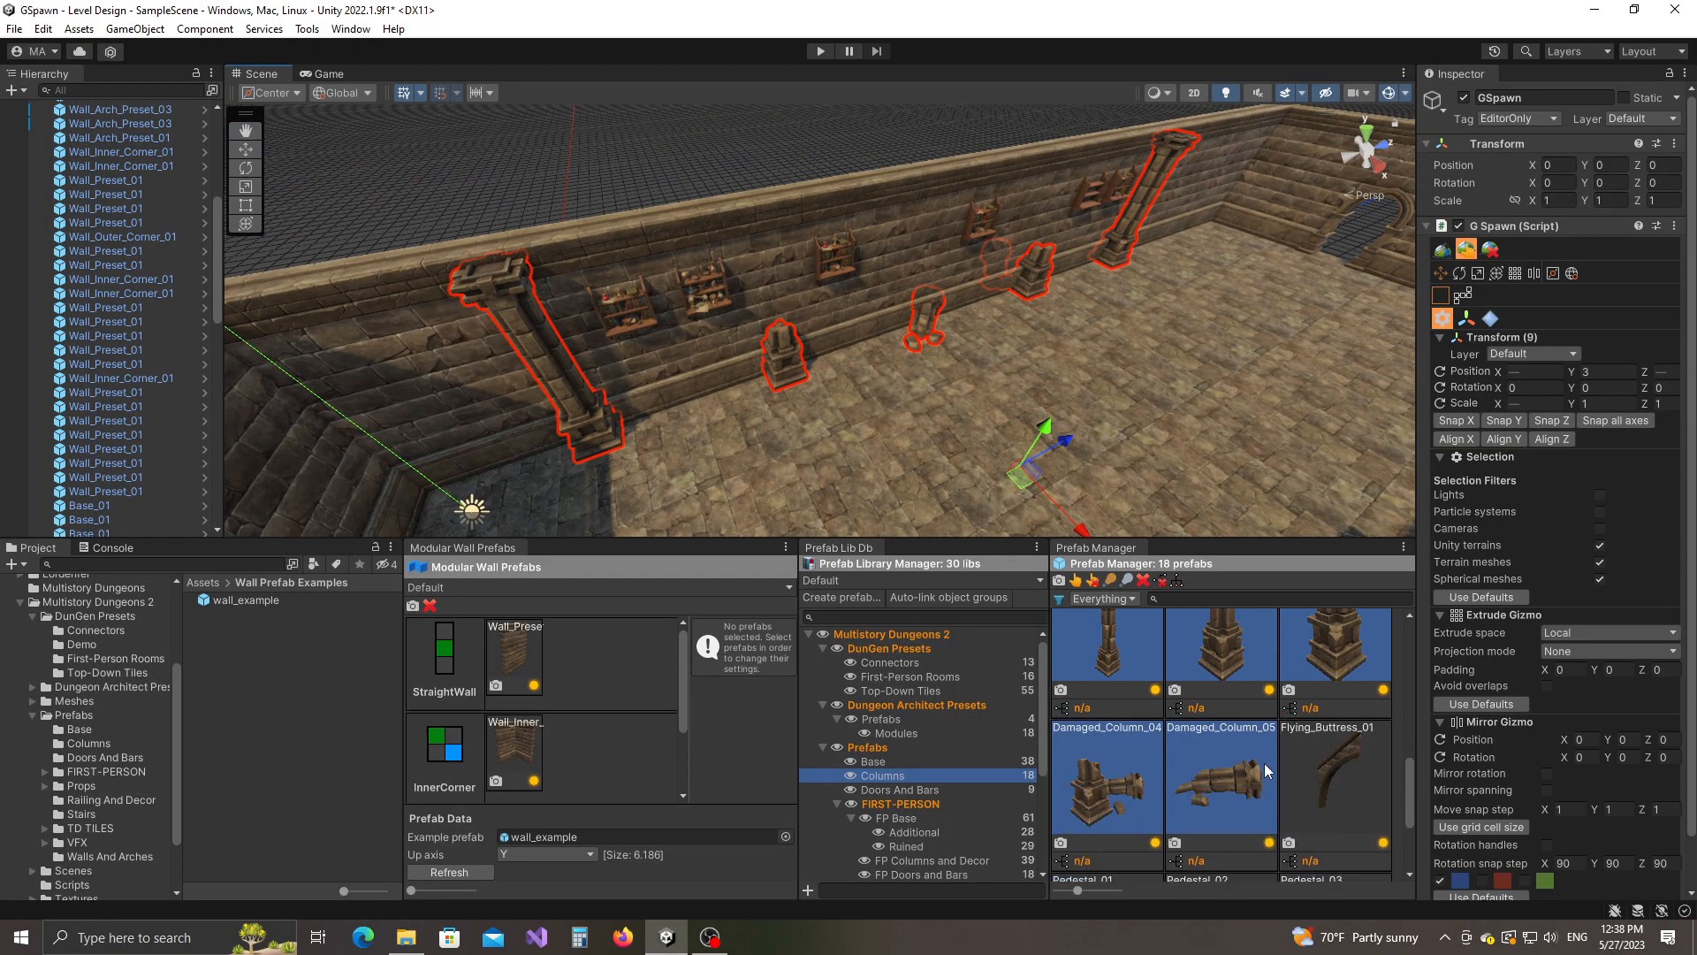
{"action": "left_click", "coordinate": [1119, 789], "text": "ctrl"}
{"action": "left_click", "coordinate": [1233, 776], "text": "alt"}
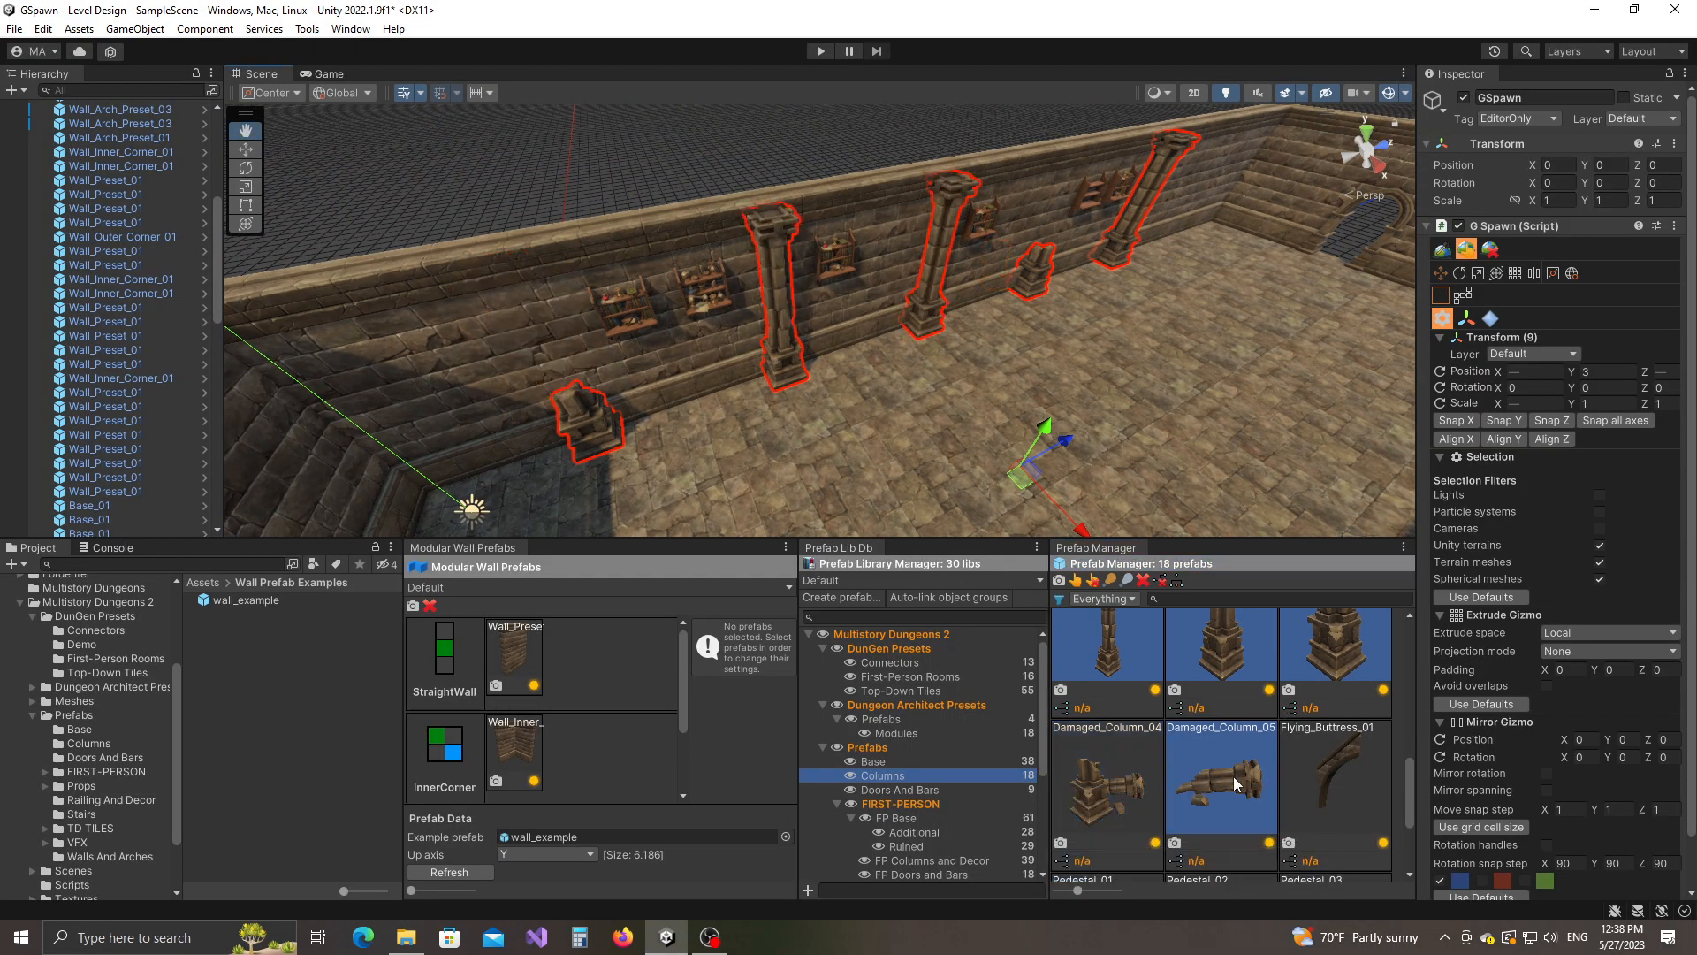
{"action": "left_click", "coordinate": [1222, 774], "text": "alt"}
{"action": "left_click", "coordinate": [1223, 777], "text": "alt"}
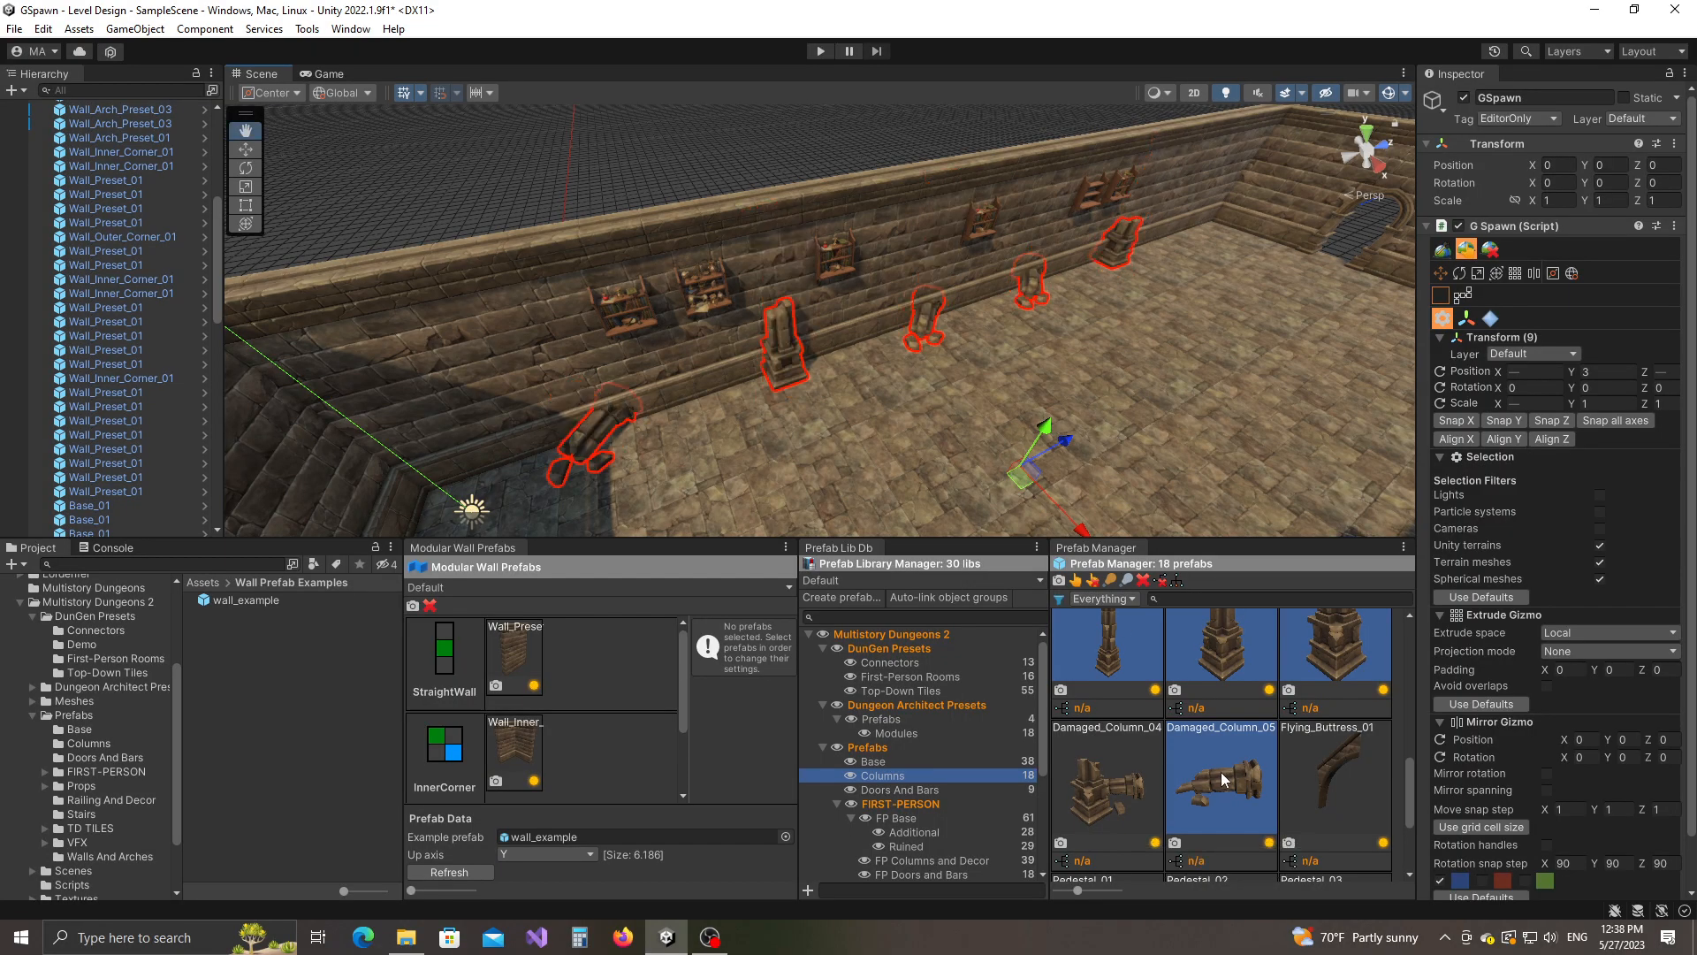
{"action": "left_click", "coordinate": [1223, 778], "text": "alt"}
{"action": "left_click", "coordinate": [1223, 778], "text": "alt"}
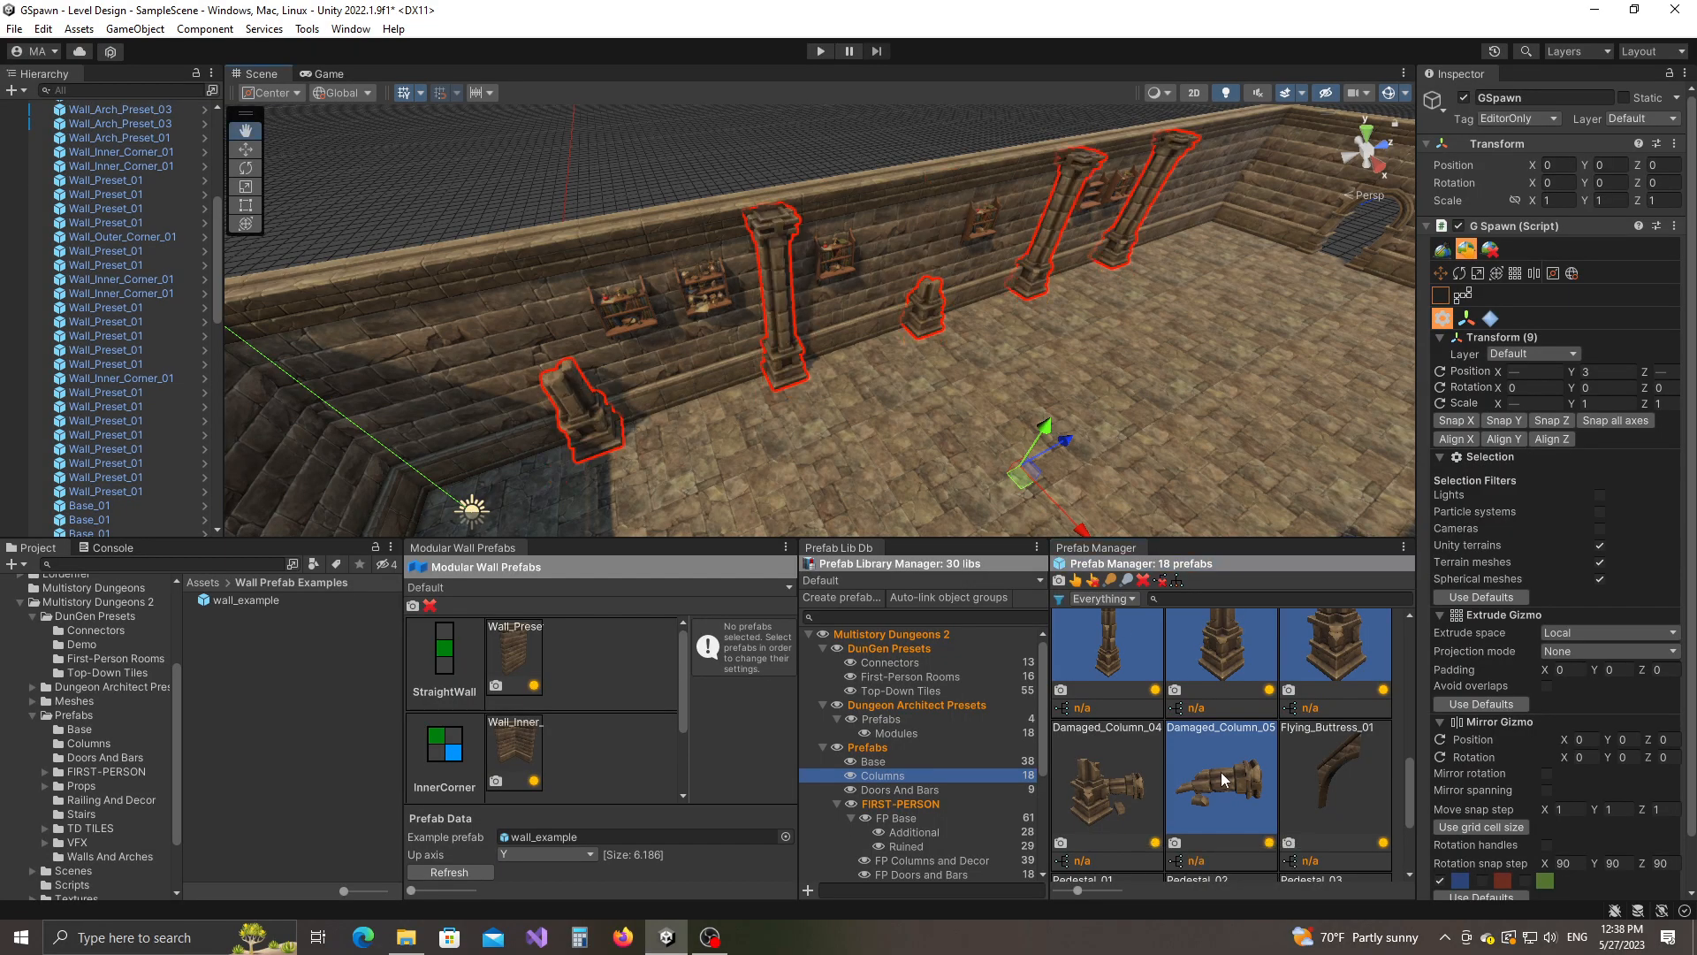
{"action": "left_click", "coordinate": [633, 152]}
Rotate the fallen Damaged_Column_05 by the shaded wall 180° about Y, move it out to about X 12, Z 9.25, and deselect it.
{"action": "right_click_drag", "start_coordinate": [616, 200], "coordinate": [948, 375]}
{"action": "left_click", "coordinate": [941, 323]}
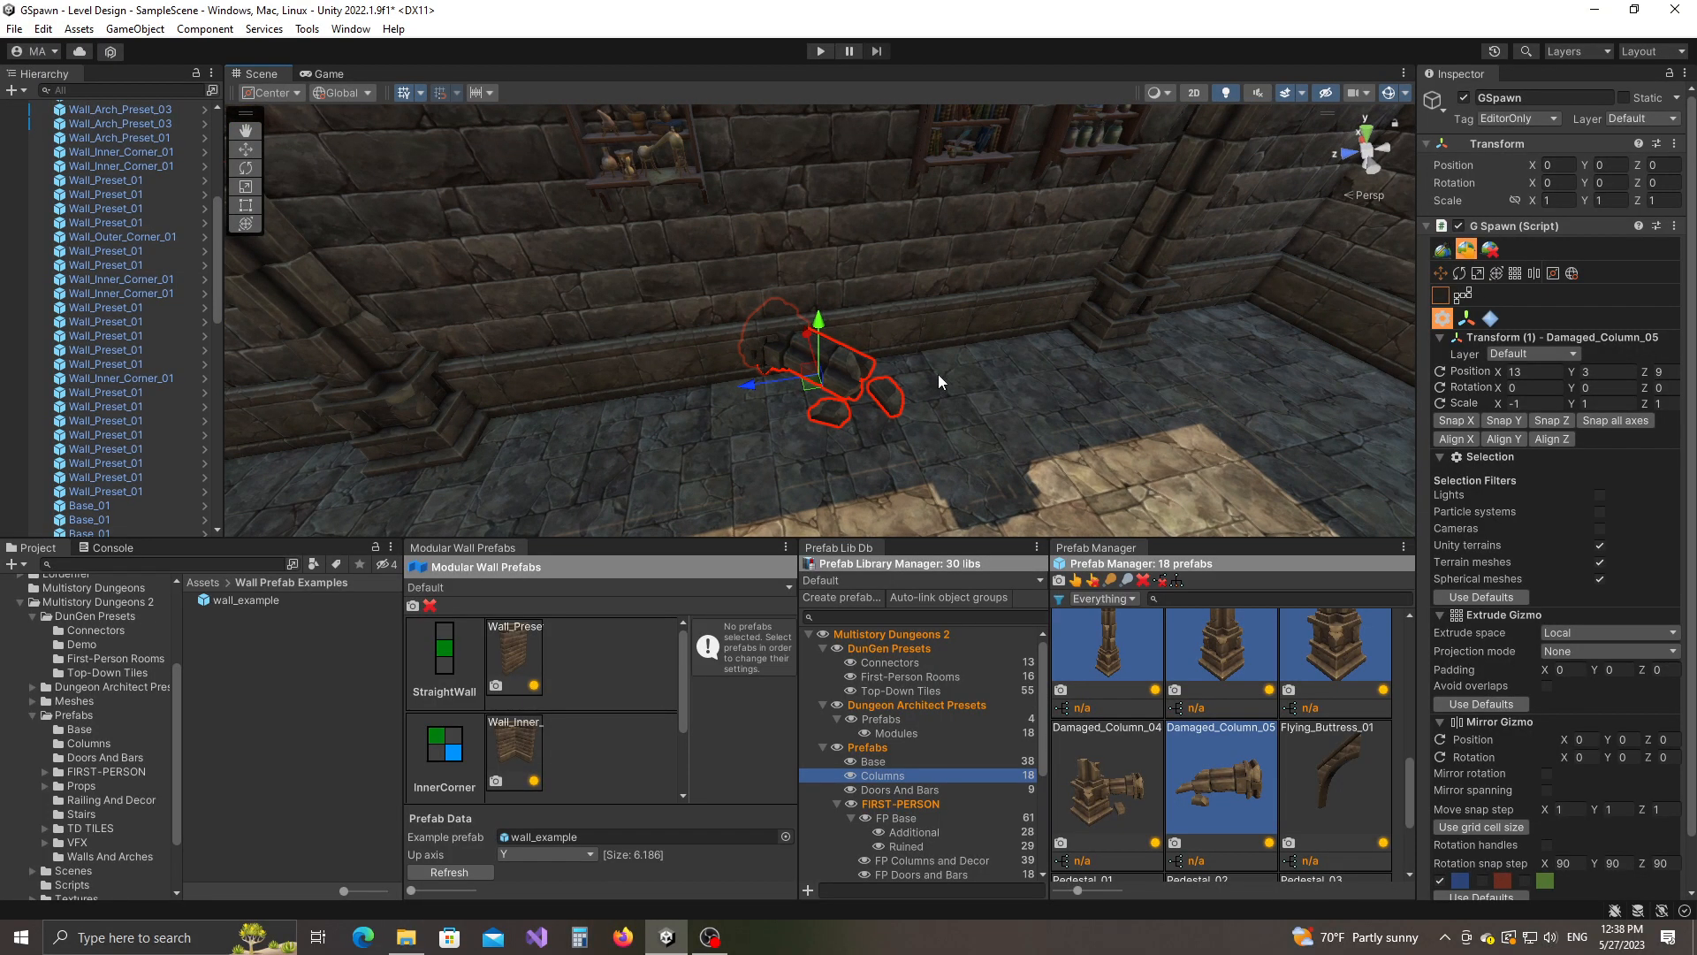
{"action": "key", "text": "y"}
{"action": "key", "text": "y"}
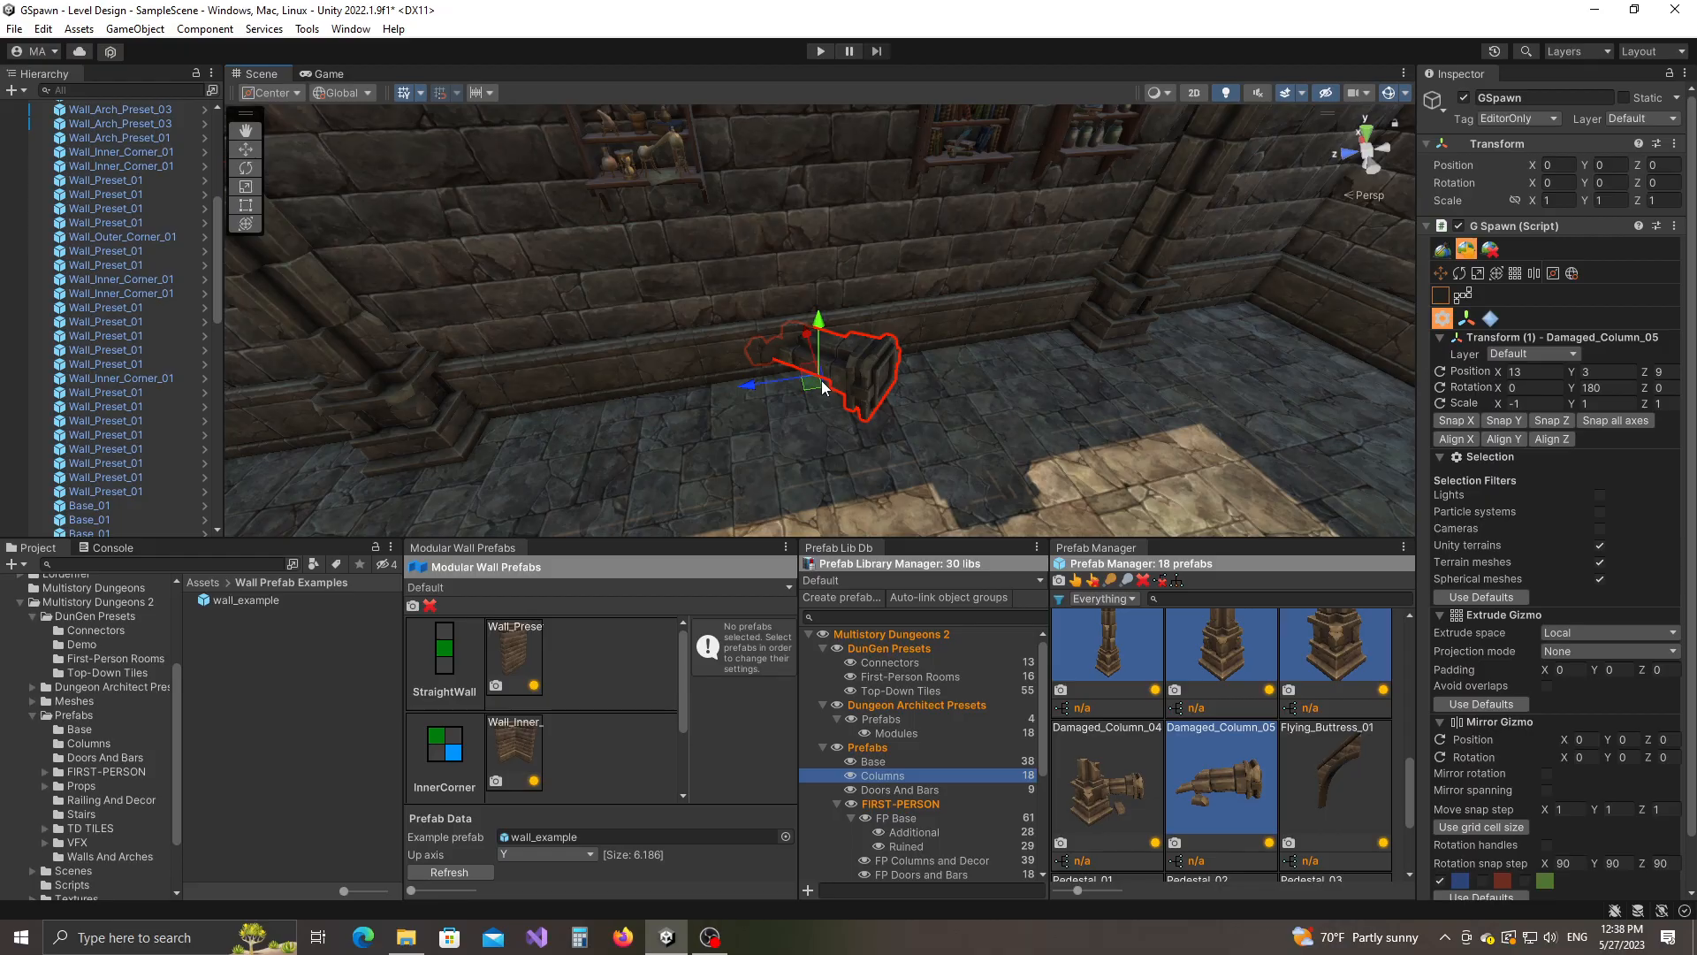
{"action": "left_click_drag", "start_coordinate": [811, 394], "coordinate": [956, 407]}
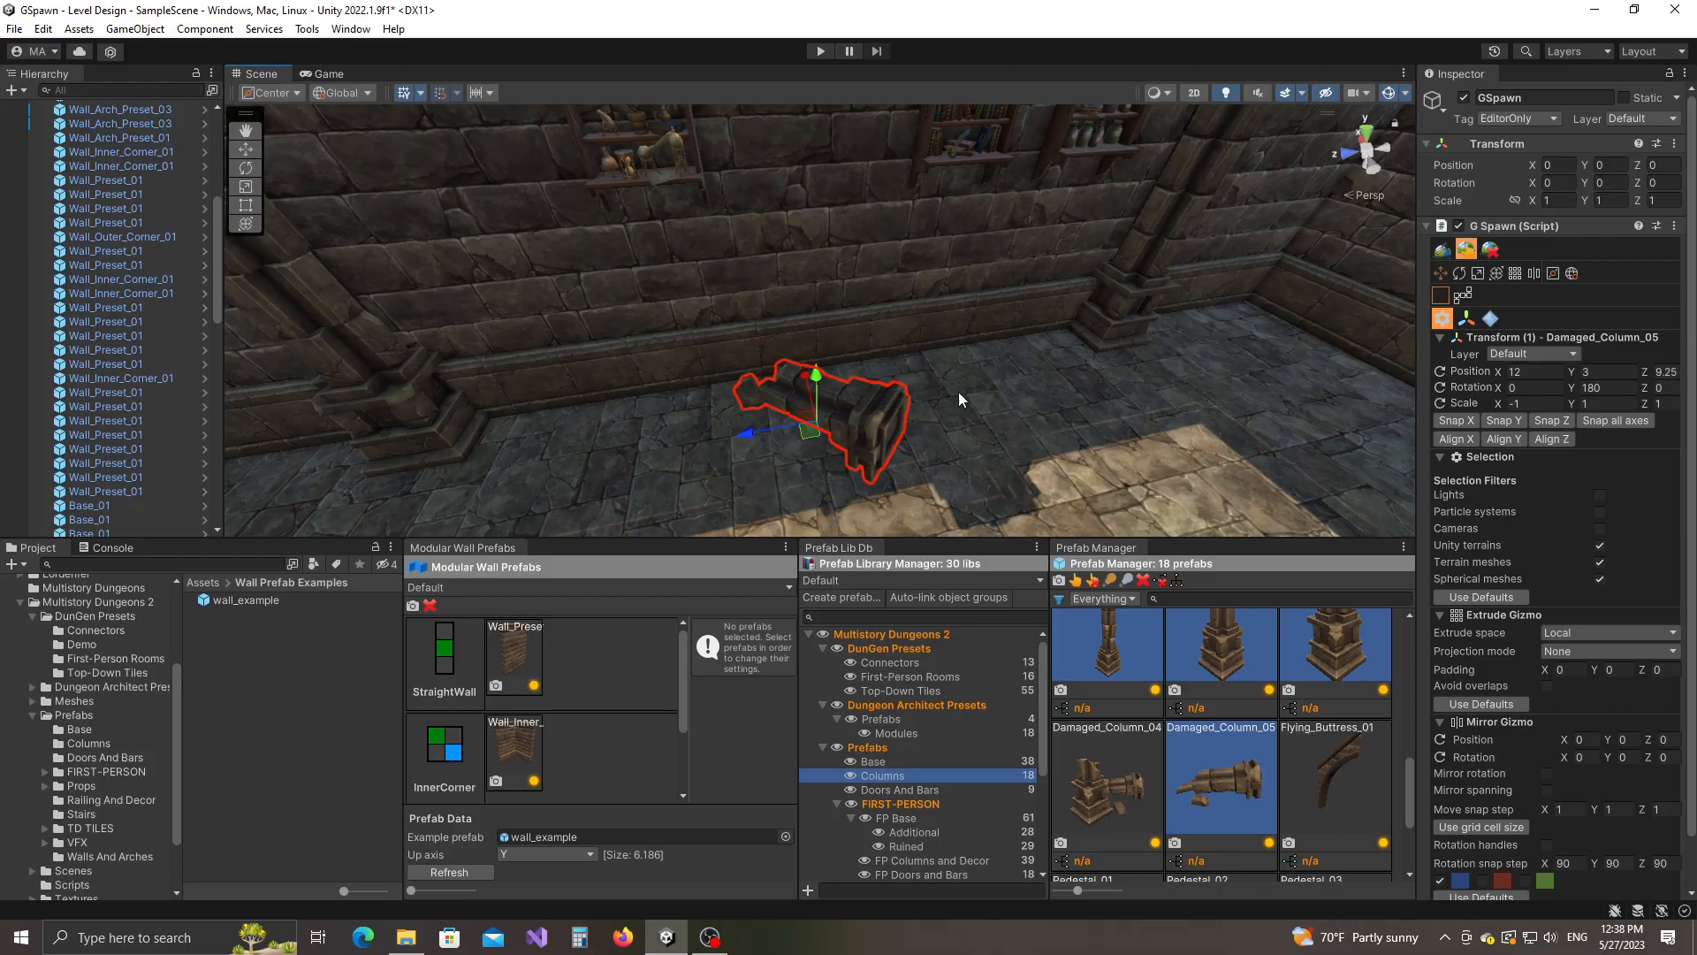
{"action": "scroll", "coordinate": [967, 412], "scroll_direction": "down", "scroll_amount": 5}
{"action": "left_click", "coordinate": [703, 151]}
Replace the Damaged_Column_01 second from the far end of the sunlit wall with Damaged_Column_02, and deselect it.
{"action": "right_click_drag", "start_coordinate": [413, 216], "coordinate": [938, 395]}
{"action": "scroll", "coordinate": [938, 395], "scroll_direction": "up", "scroll_amount": 3}
{"action": "left_click", "coordinate": [929, 358]}
{"action": "right_click_drag", "start_coordinate": [1032, 450], "coordinate": [1031, 442]}
{"action": "left_click", "coordinate": [1044, 322]}
{"action": "scroll", "coordinate": [1233, 778], "scroll_direction": "up", "scroll_amount": 2}
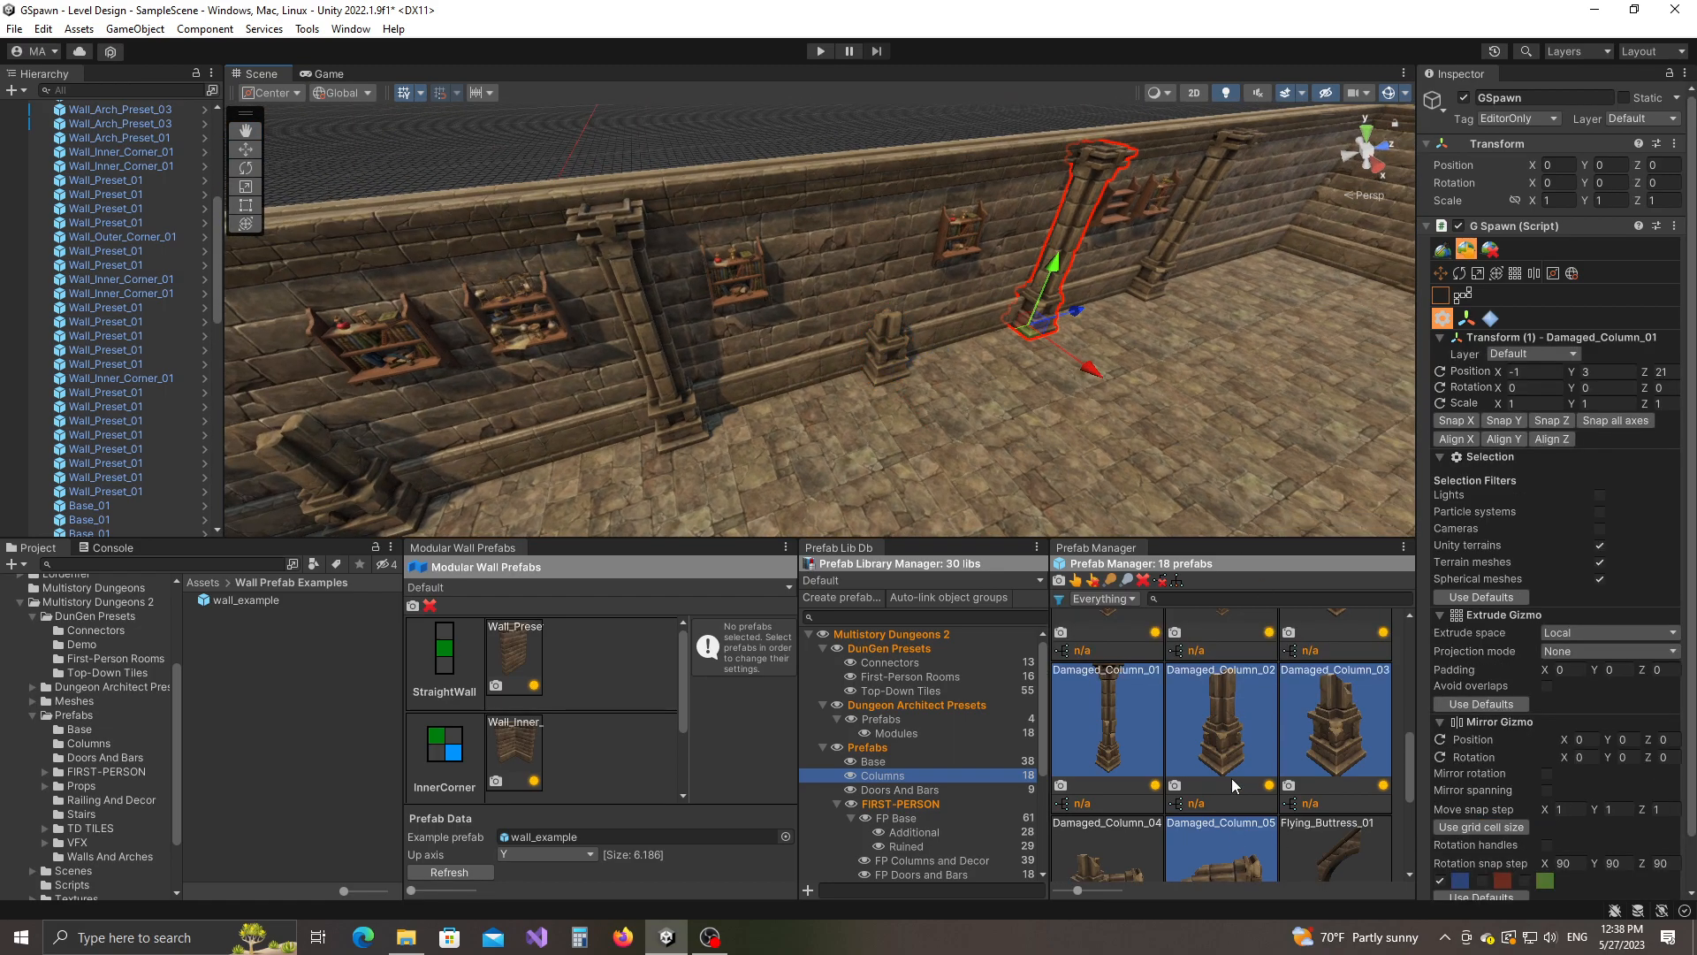
{"action": "left_click", "coordinate": [1234, 742]}
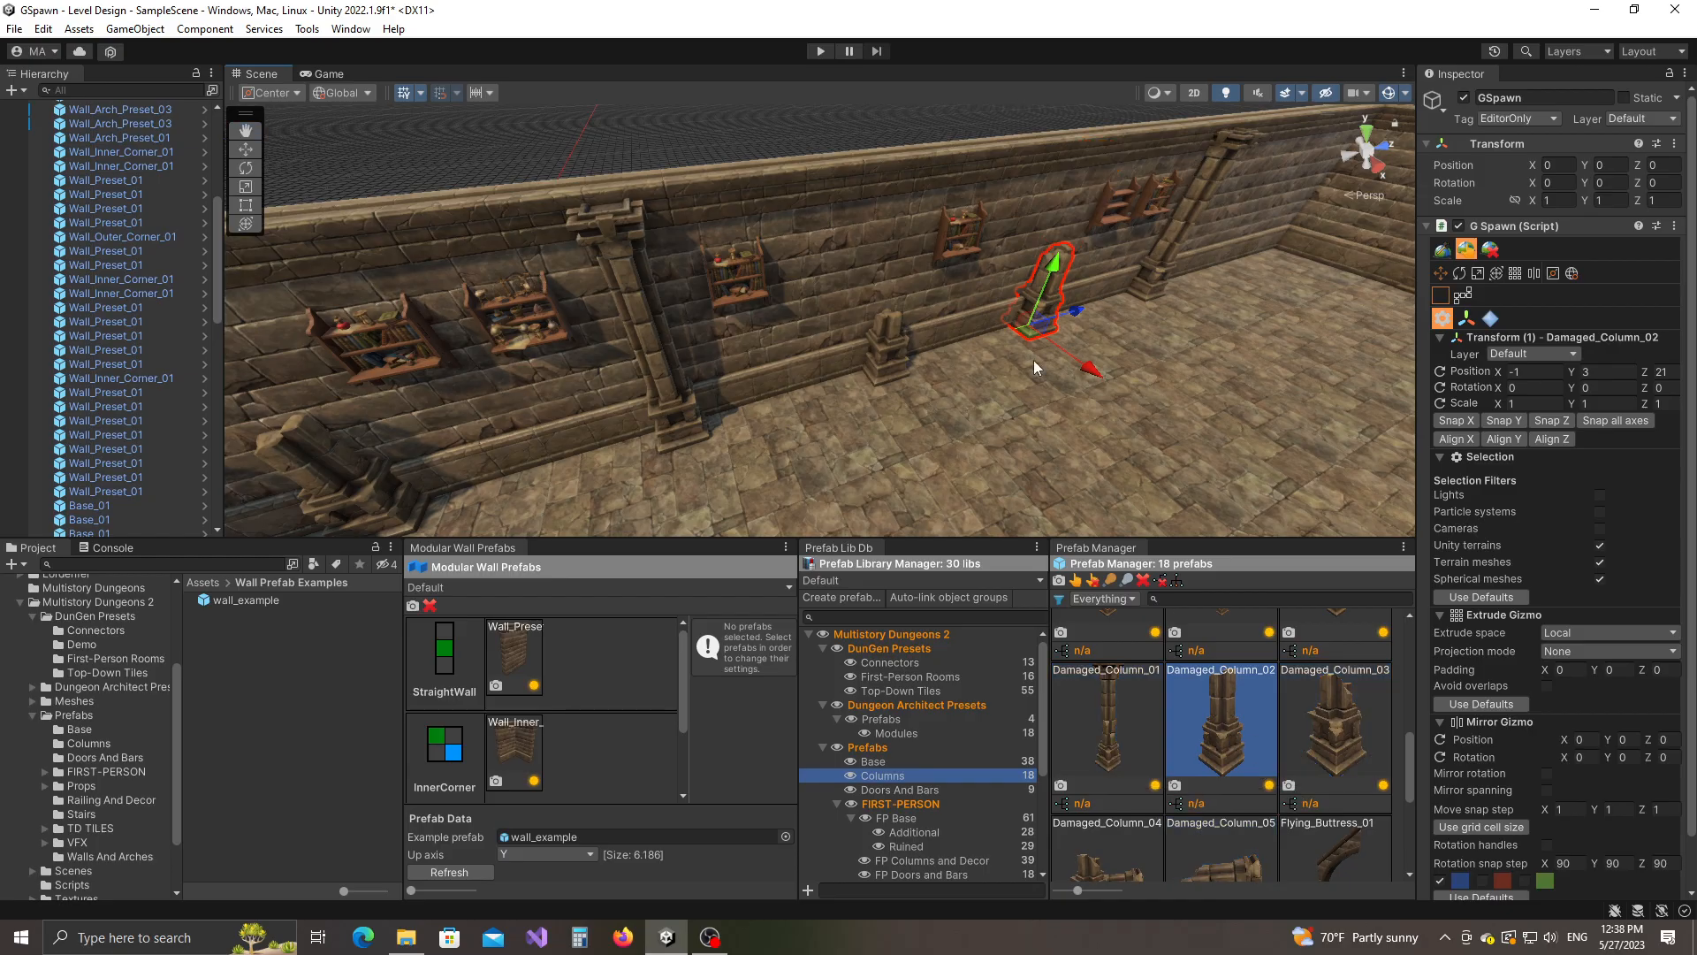
{"action": "left_click", "coordinate": [757, 142]}
Inspect the varied columns and shelves around the room from several viewpoints.
{"action": "scroll", "coordinate": [868, 426], "scroll_direction": "down", "scroll_amount": 5}
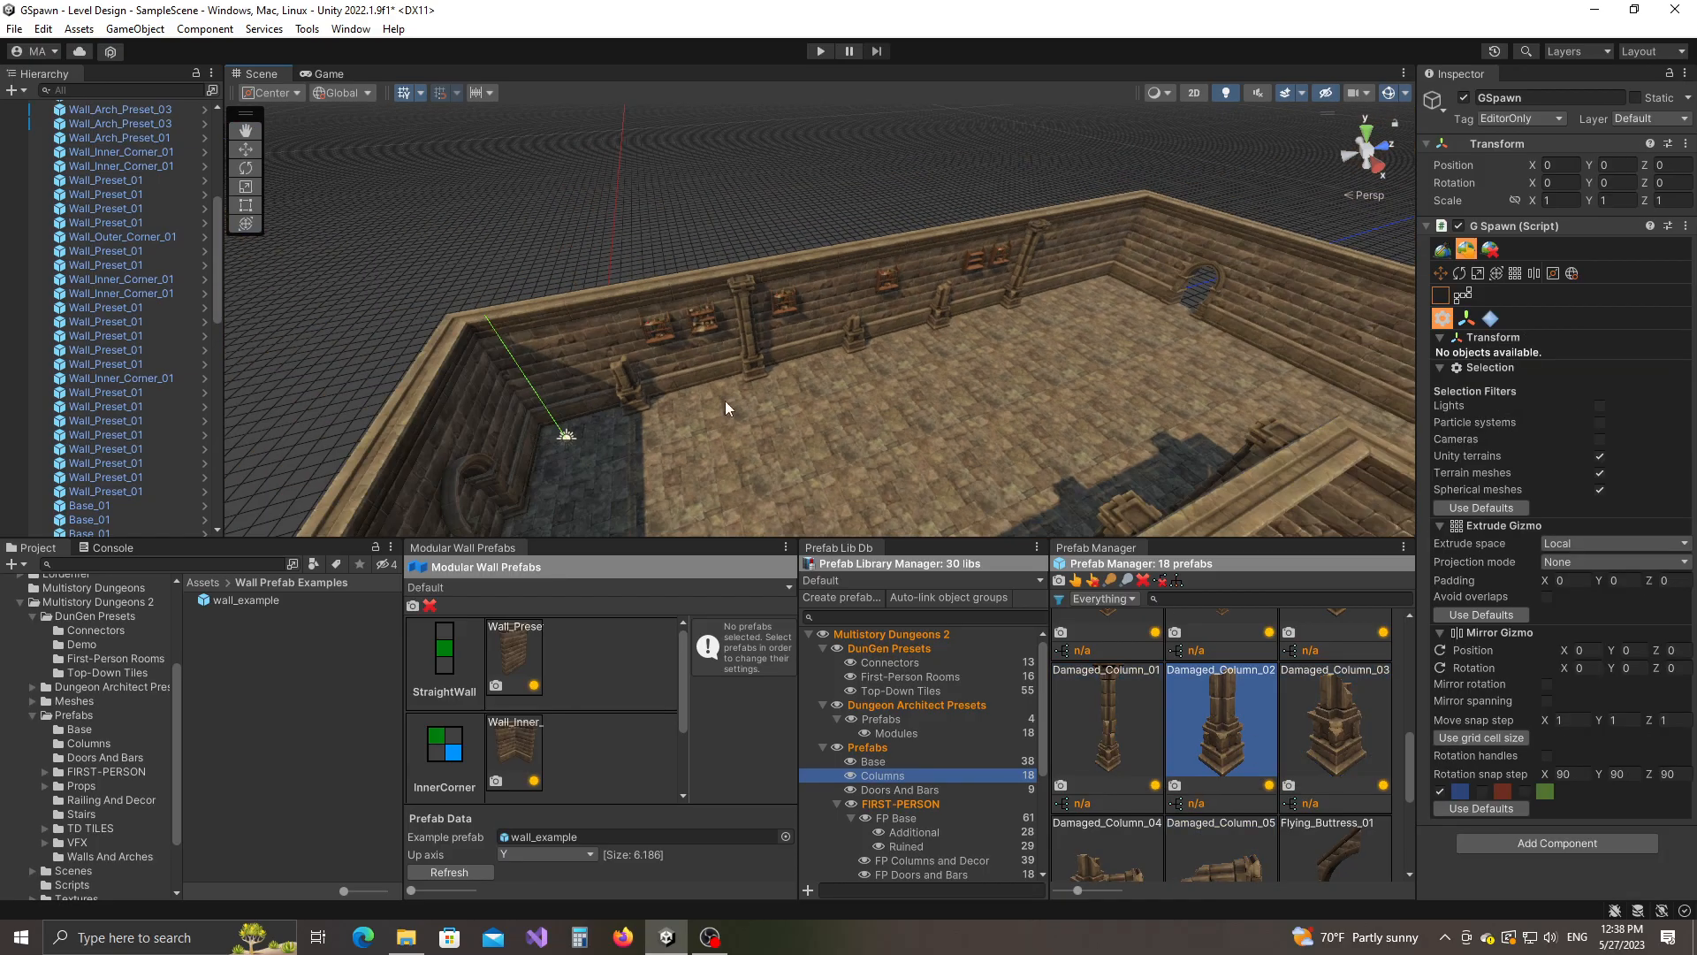
{"action": "middle_click_drag", "start_coordinate": [757, 405], "coordinate": [864, 394]}
{"action": "right_click_drag", "start_coordinate": [864, 395], "coordinate": [888, 411]}
{"action": "middle_click_drag", "start_coordinate": [889, 411], "coordinate": [894, 417]}
{"action": "scroll", "coordinate": [873, 431], "scroll_direction": "up", "scroll_amount": 7}
{"action": "scroll", "coordinate": [882, 412], "scroll_direction": "down", "scroll_amount": 4}
{"action": "right_click_drag", "start_coordinate": [862, 382], "coordinate": [777, 398]}
{"action": "middle_click_drag", "start_coordinate": [777, 398], "coordinate": [777, 372]}
{"action": "scroll", "coordinate": [777, 372], "scroll_direction": "up", "scroll_amount": 3}
Return to props spawning and pick Cupboard_Big_Preset_02 from the Furniture prefab library.
{"action": "left_click", "coordinate": [1443, 251]}
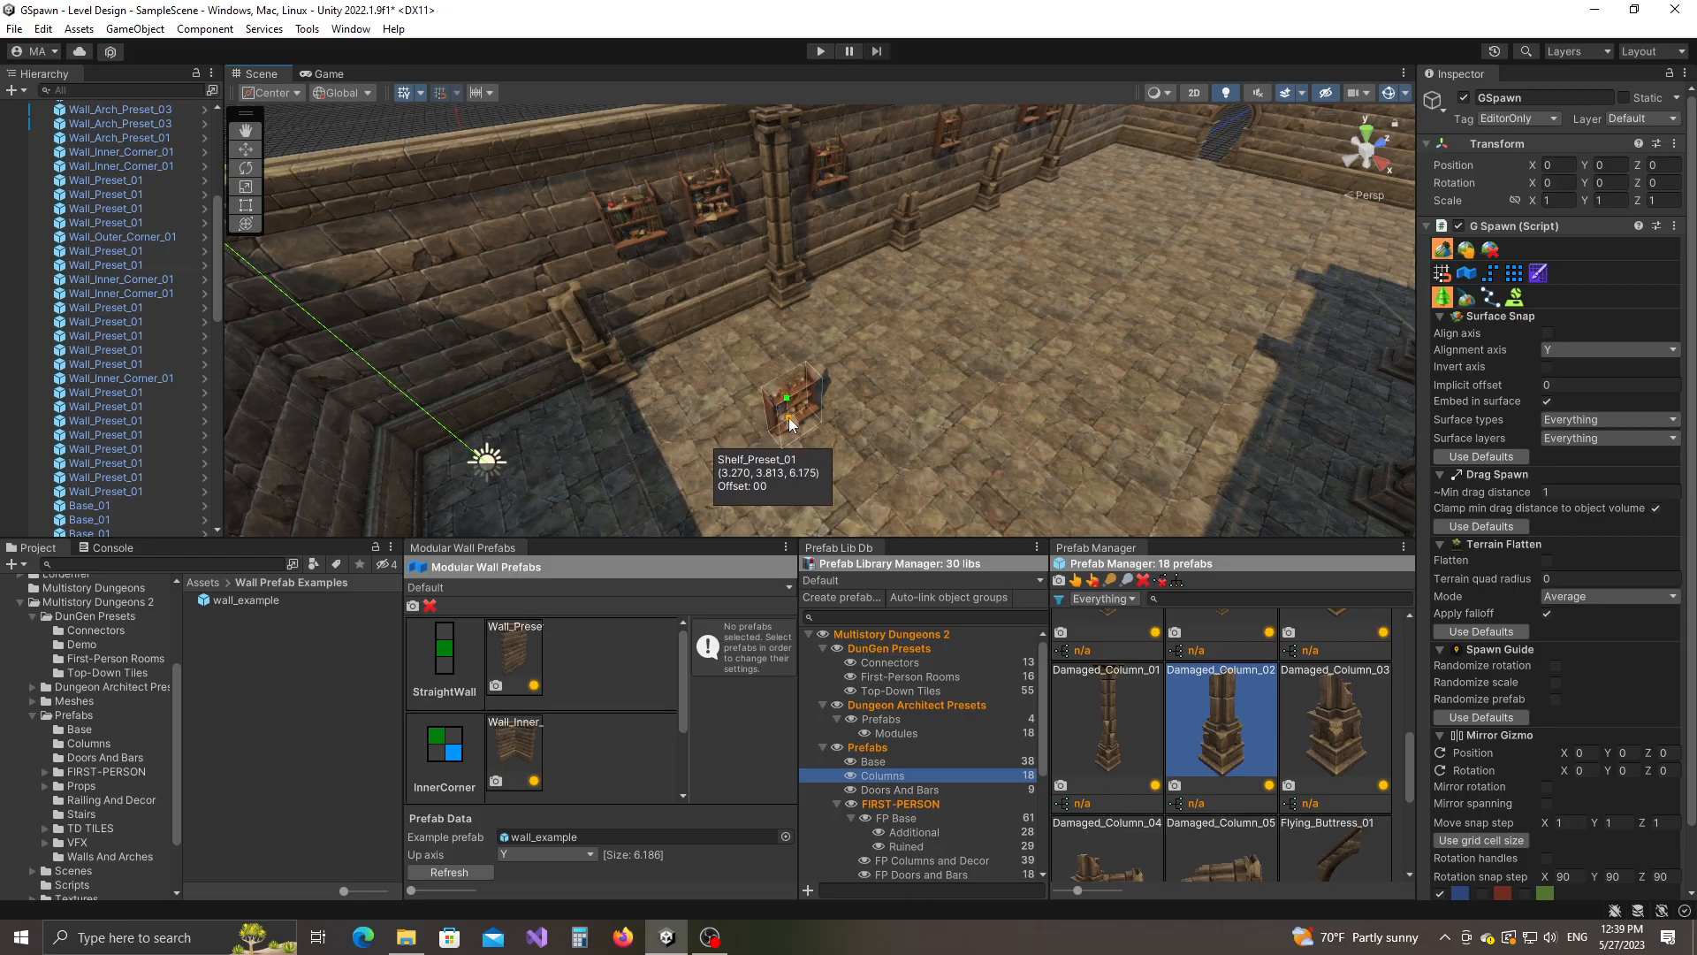
{"action": "right_click_drag", "start_coordinate": [862, 436], "coordinate": [771, 431]}
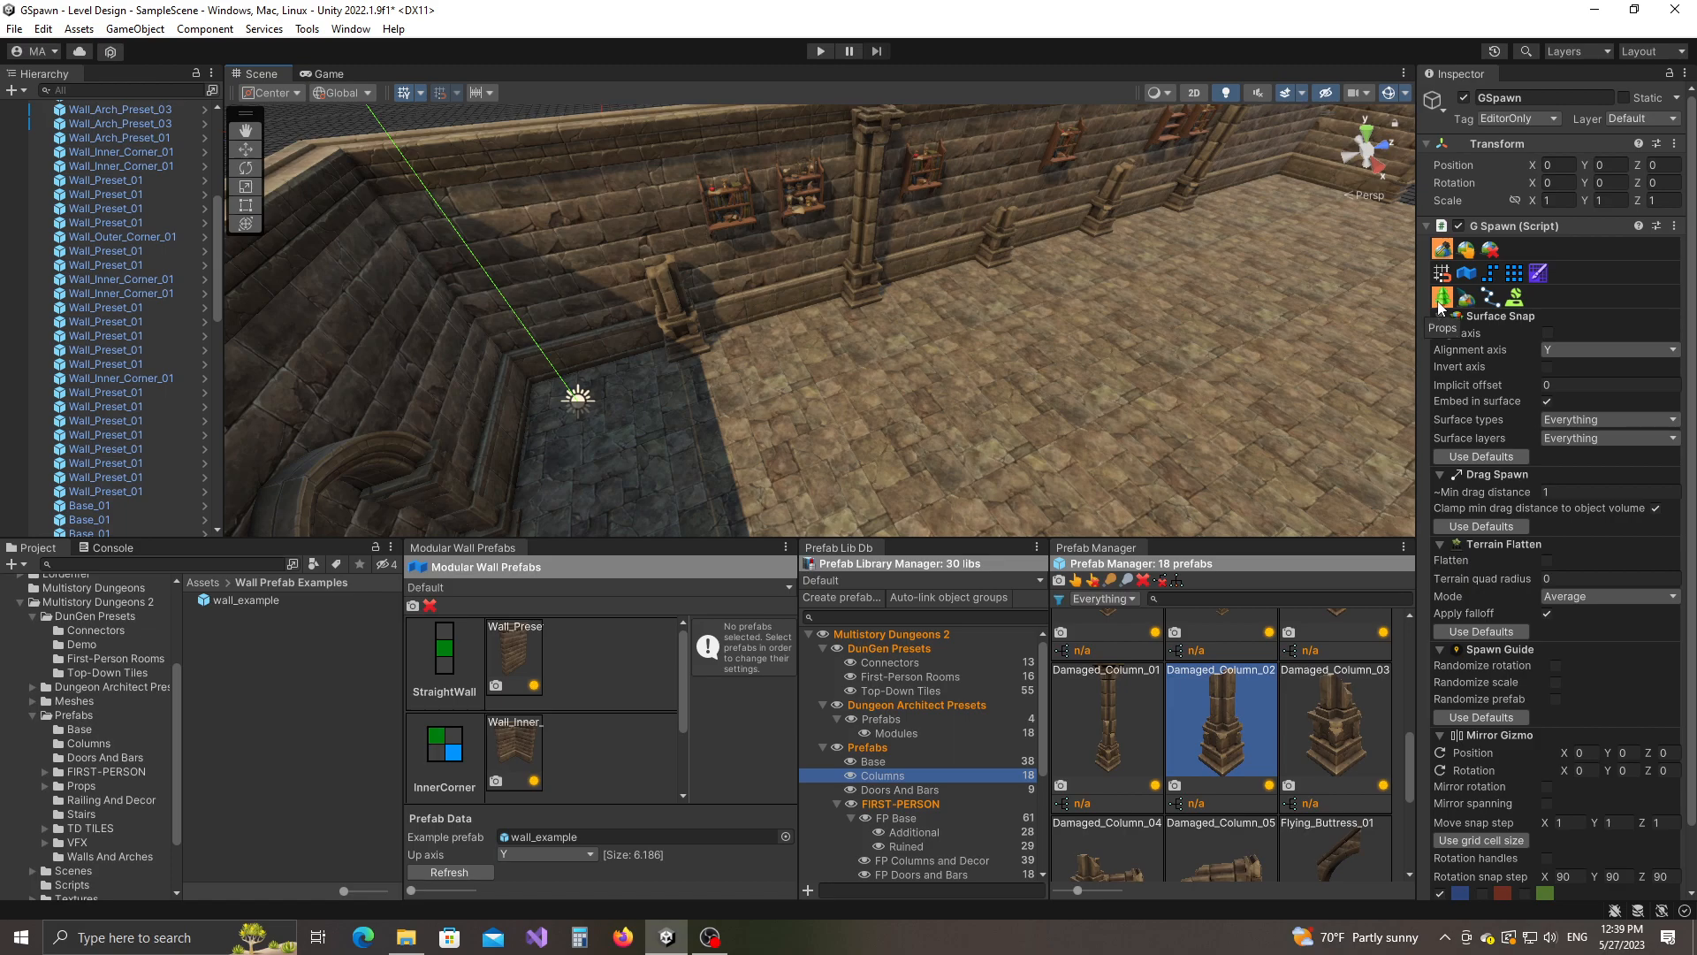
{"action": "scroll", "coordinate": [907, 872], "scroll_direction": "down", "scroll_amount": 5}
{"action": "left_click", "coordinate": [898, 776]}
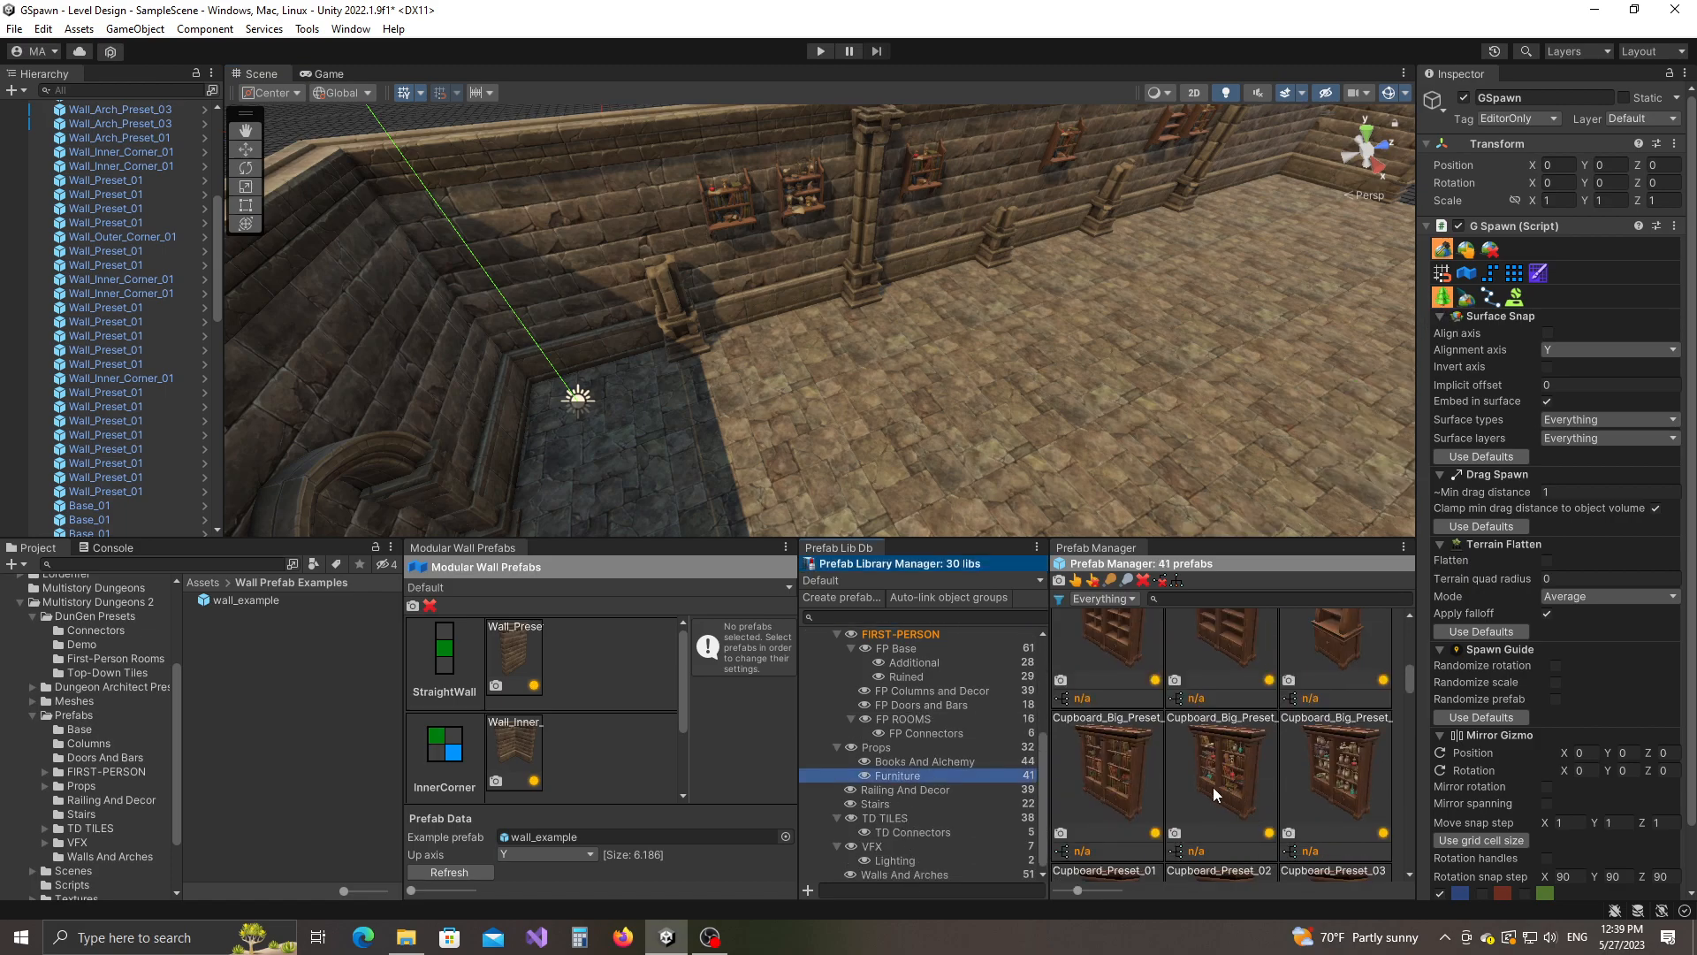
{"action": "scroll", "coordinate": [1213, 787], "scroll_direction": "down", "scroll_amount": 2}
{"action": "left_click", "coordinate": [1221, 744]}
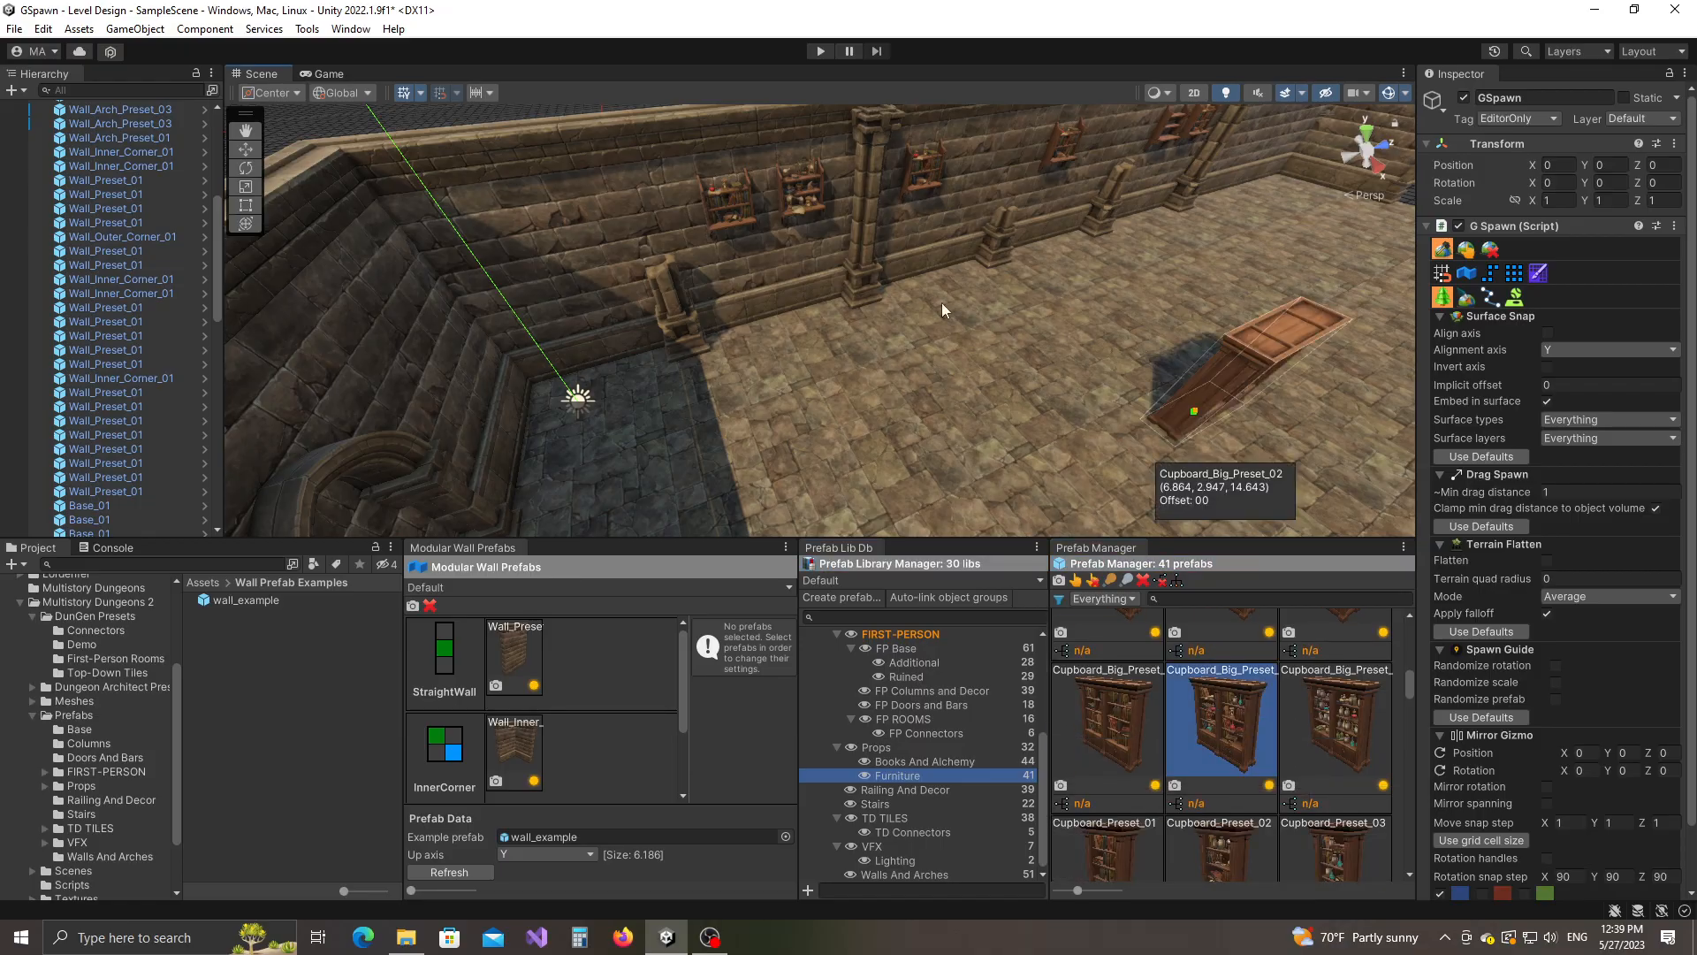
{"action": "scroll", "coordinate": [898, 433], "scroll_direction": "up", "scroll_amount": 3}
{"action": "scroll", "coordinate": [890, 414], "scroll_direction": "down", "scroll_amount": 3}
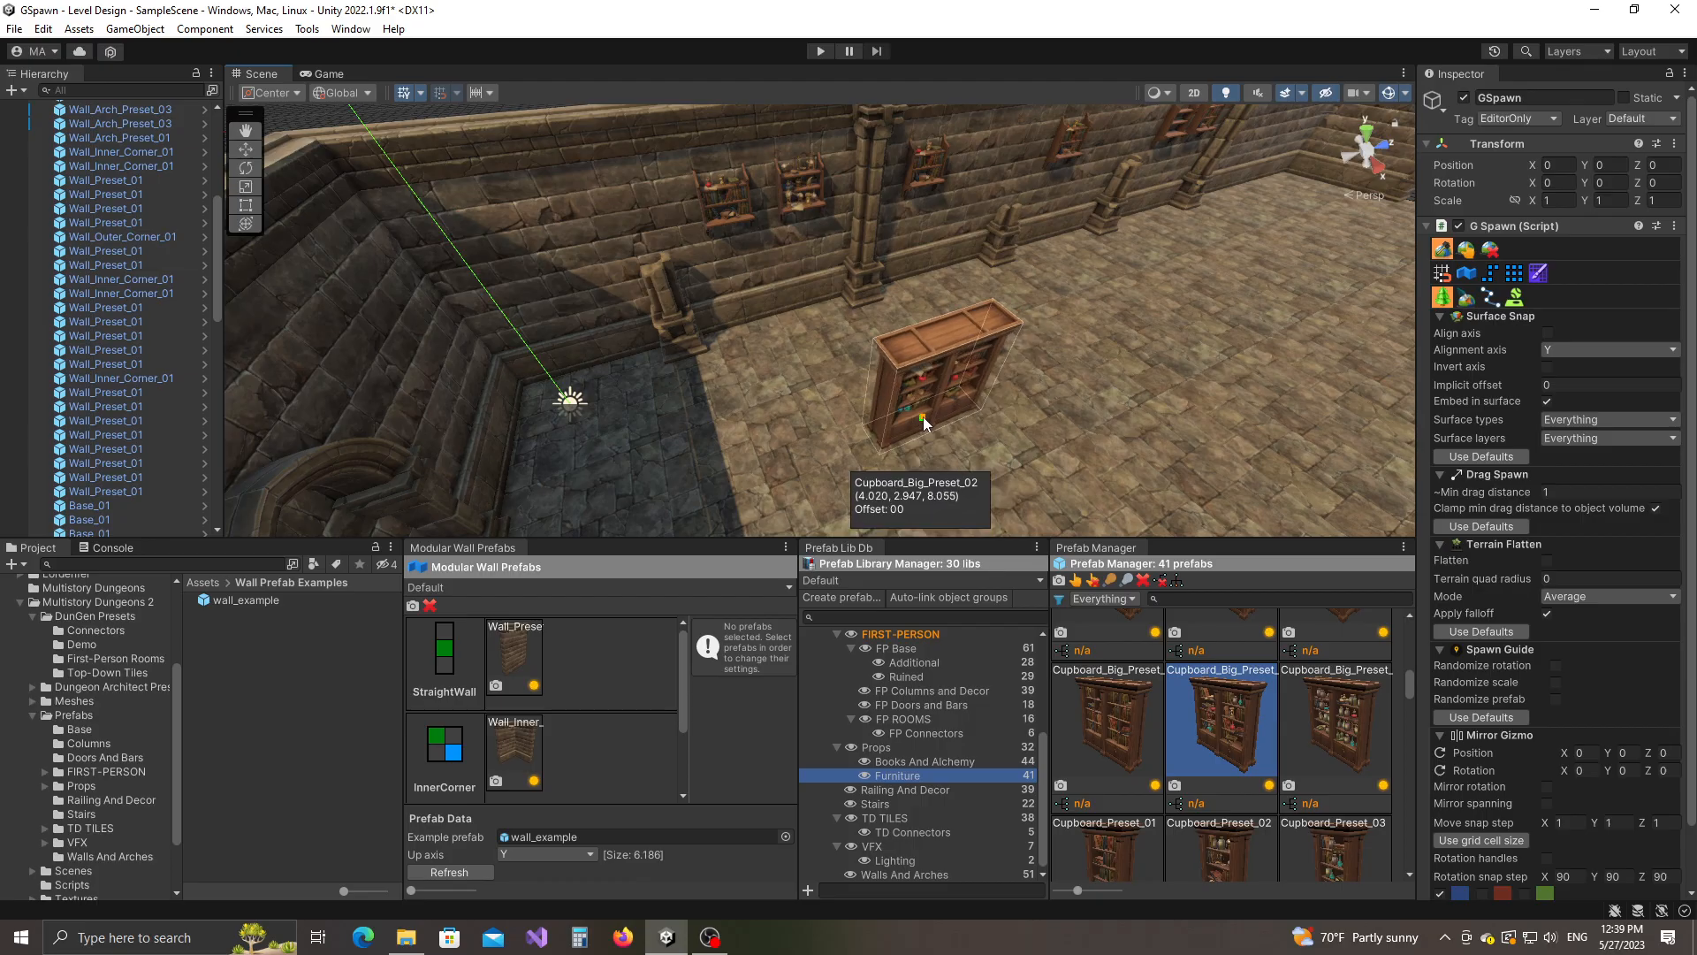
Try a freehand rotation and scale on the cupboard preview, and reset both.
{"action": "left_click_drag", "start_coordinate": [910, 415], "coordinate": [877, 434]}
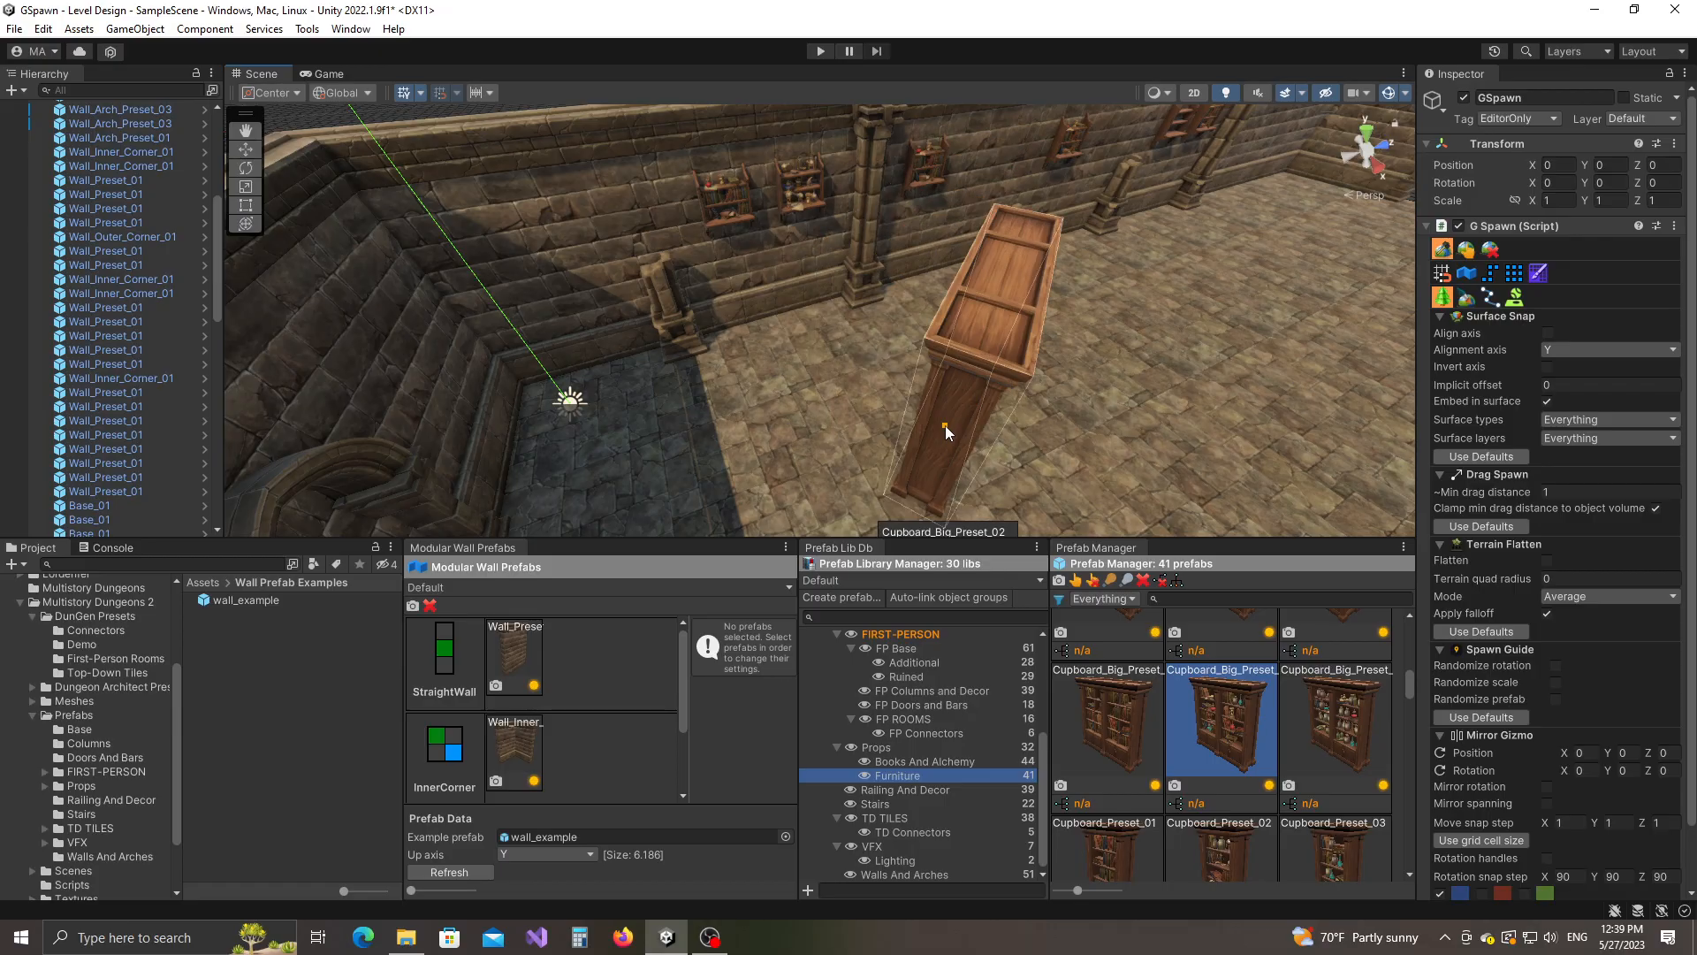
{"action": "key", "text": "o"}
{"action": "key", "text": "i"}
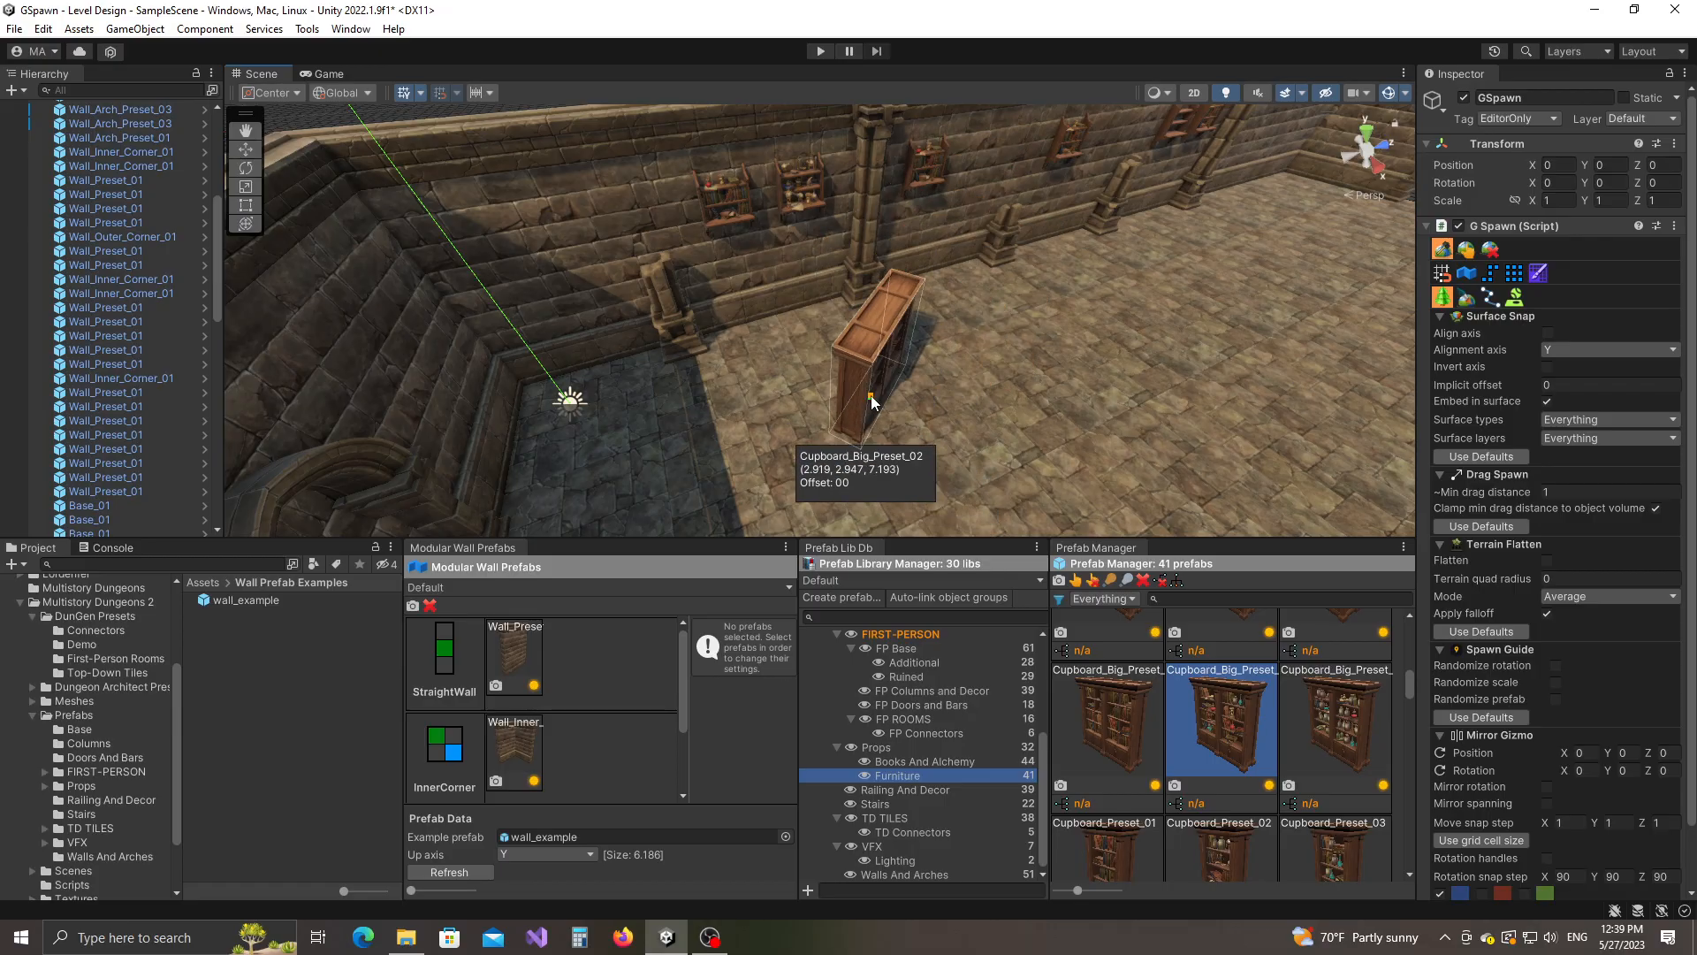
{"action": "key", "text": "i"}
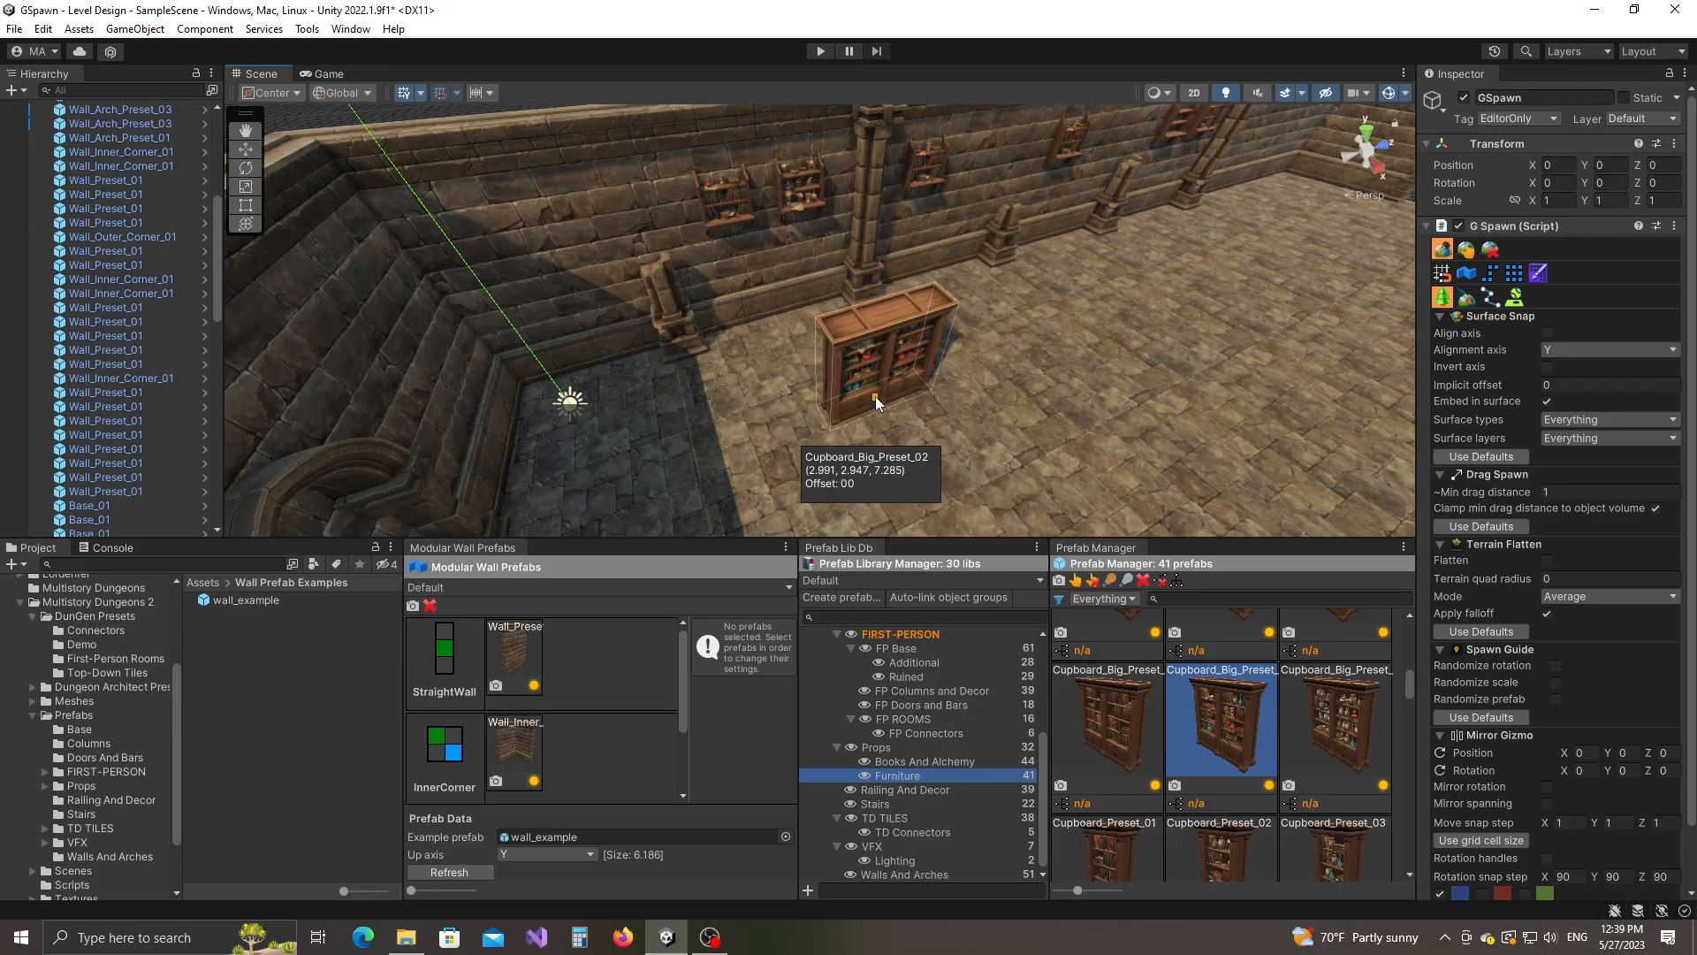
Place five Cupboard_Big_Preset_02 cupboards along the sunlit wall, beneath the shelves and between the columns.
{"action": "scroll", "coordinate": [886, 409], "scroll_direction": "up", "scroll_amount": 2}
{"action": "left_click", "coordinate": [750, 328]}
{"action": "left_click", "coordinate": [559, 382]}
{"action": "middle_click_drag", "start_coordinate": [1057, 390], "coordinate": [974, 419]}
{"action": "left_click", "coordinate": [808, 336]}
{"action": "left_click", "coordinate": [634, 381]}
{"action": "left_click", "coordinate": [946, 272]}
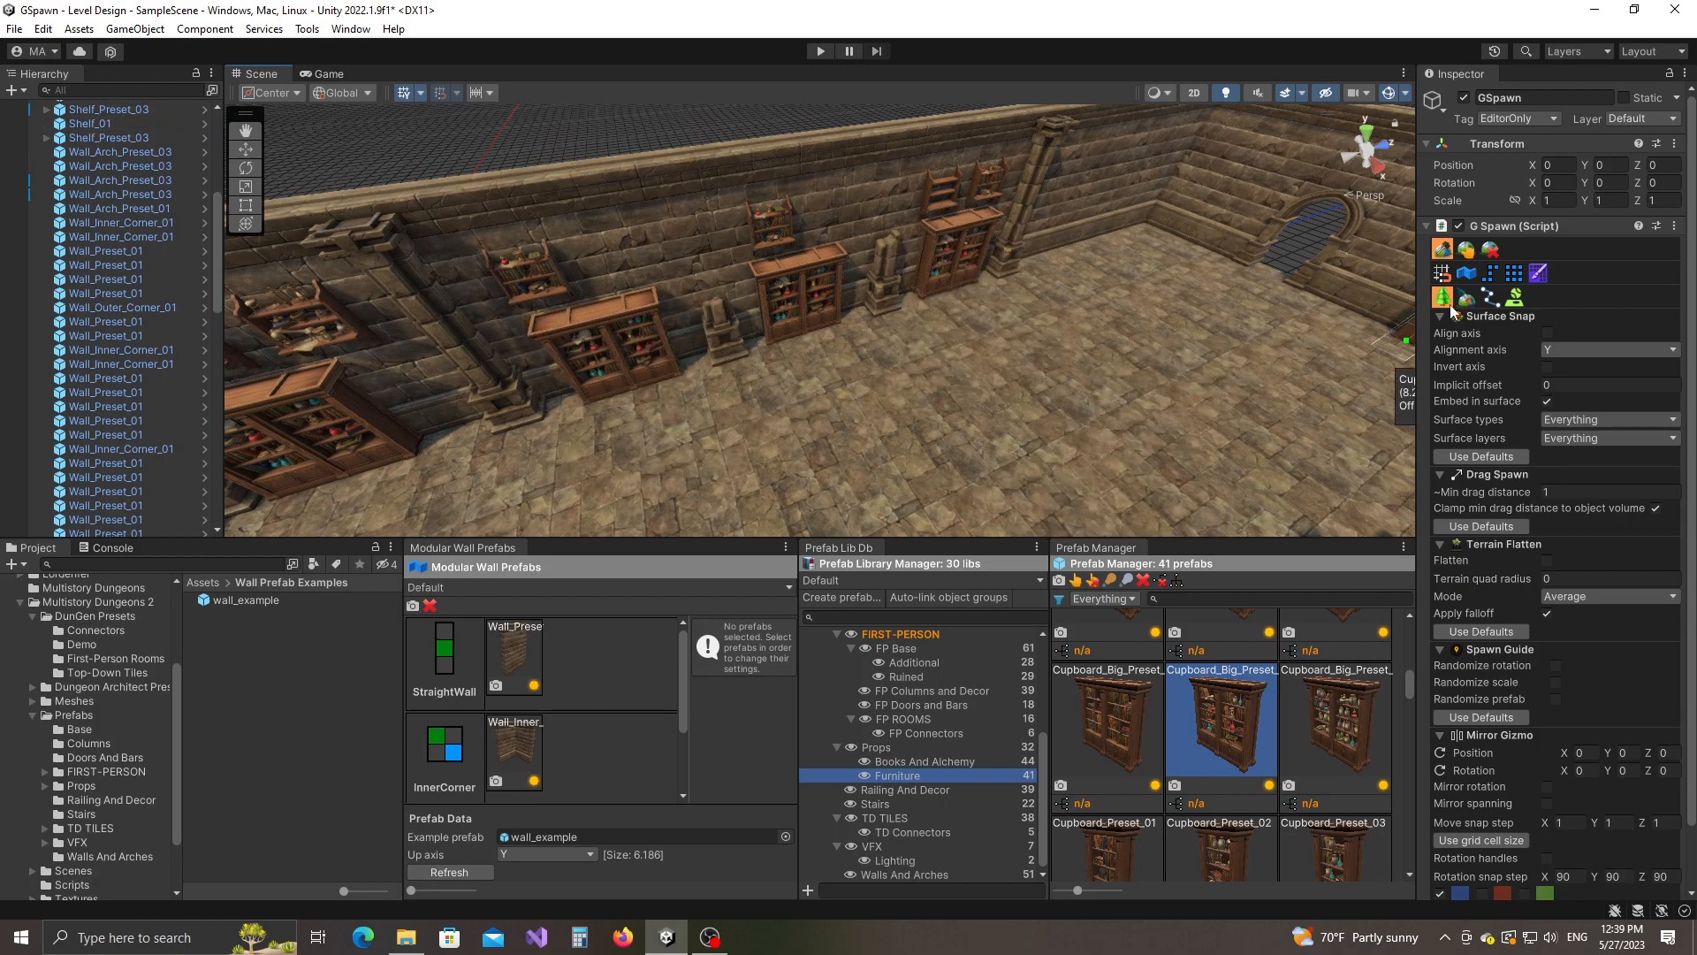
Select one of the big cupboards and extend the selection to all five matching ones.
{"action": "left_click", "coordinate": [1464, 250]}
{"action": "left_click", "coordinate": [946, 262]}
{"action": "key", "text": "a"}
{"action": "right_click_drag", "start_coordinate": [965, 389], "coordinate": [928, 389]}
{"action": "key", "text": "alt+s"}
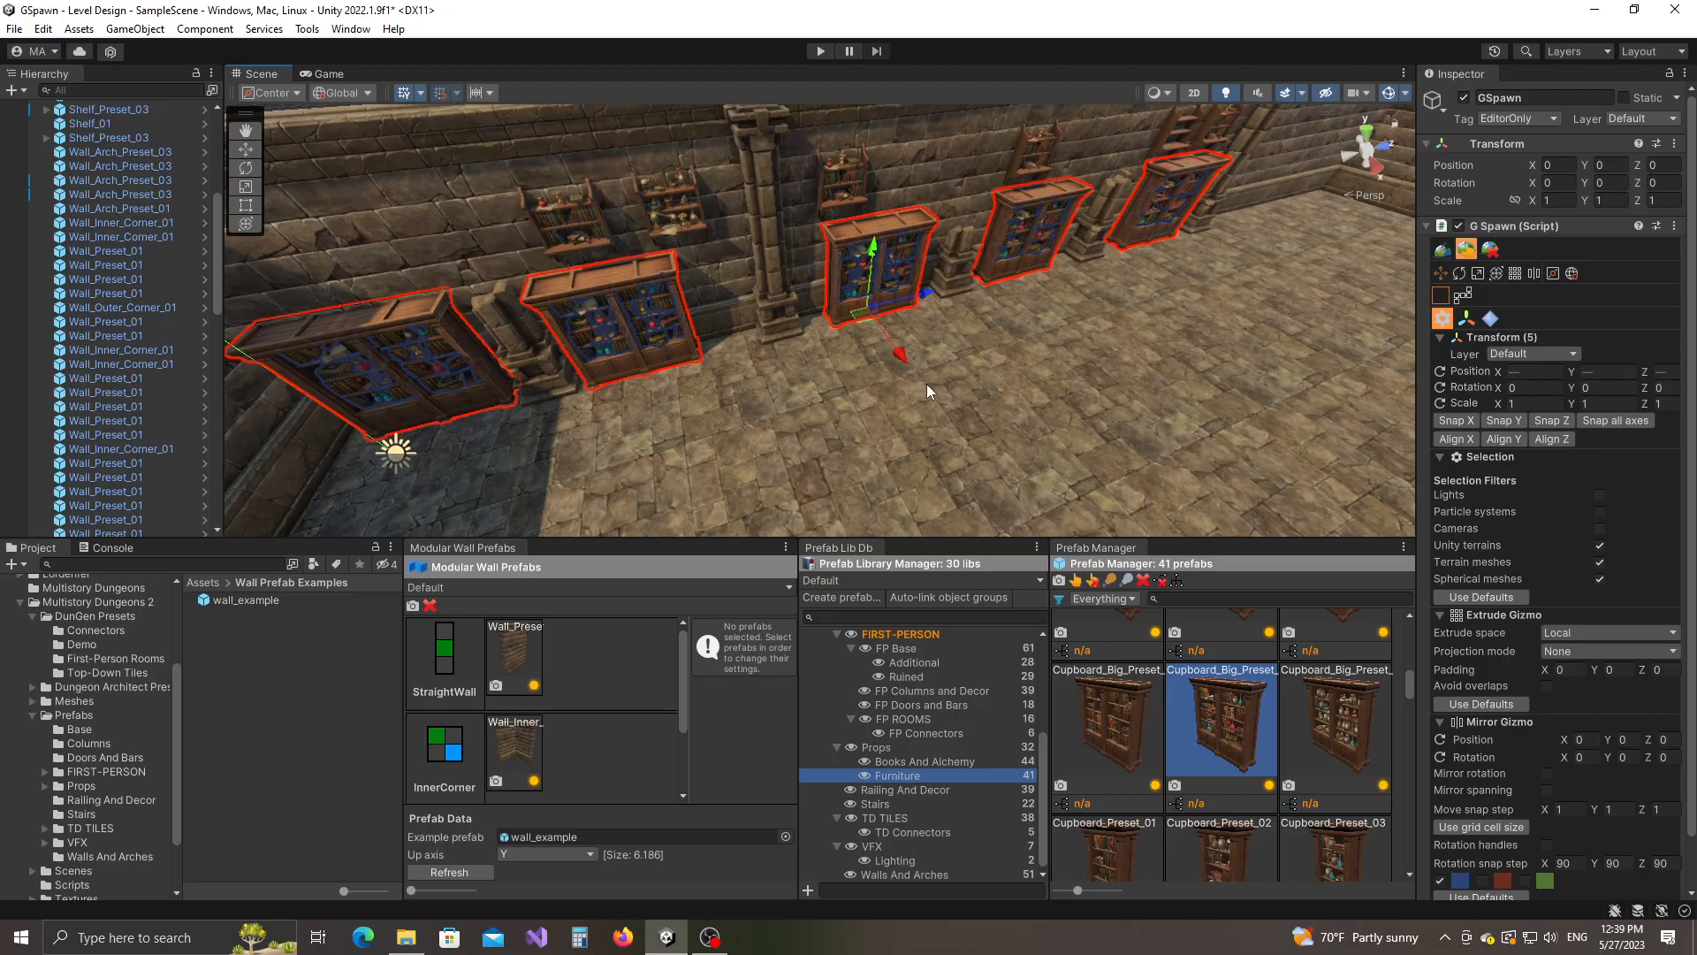
Mark all three big cupboard presets plus Cupboard_03 and Cupboard_04 in the Furniture library.
{"action": "left_click", "coordinate": [1122, 735], "text": "ctrl"}
{"action": "left_click", "coordinate": [1342, 732], "text": "ctrl"}
{"action": "scroll", "coordinate": [1195, 753], "scroll_direction": "down", "scroll_amount": 2}
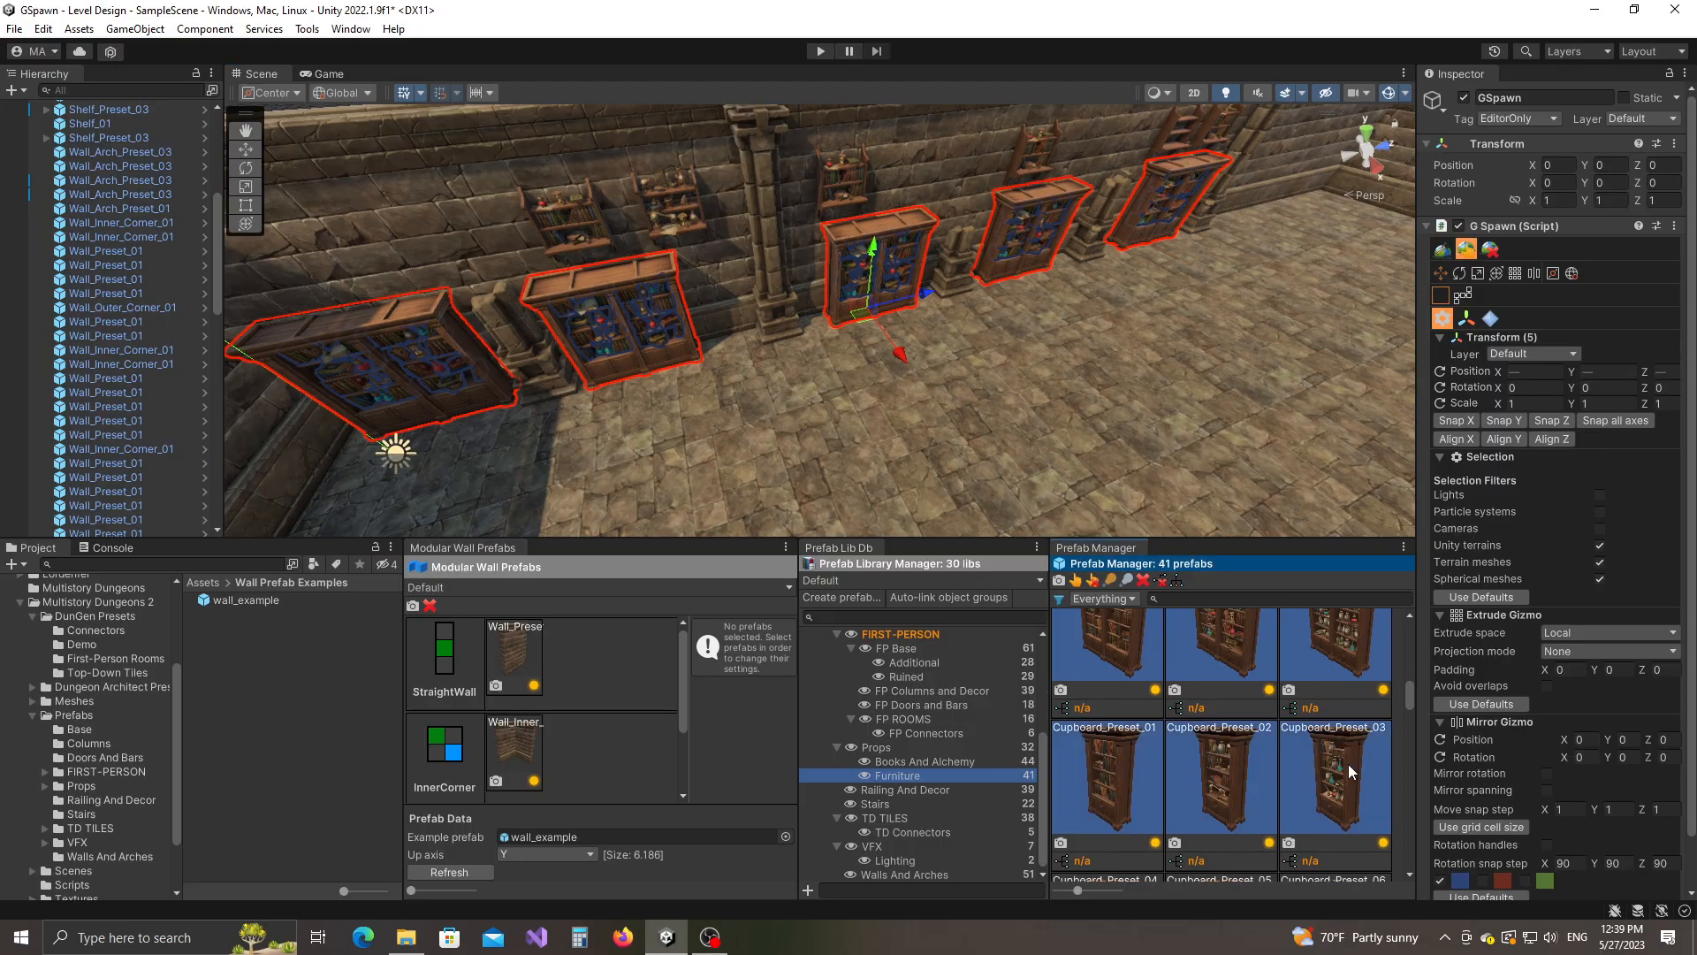
{"action": "scroll", "coordinate": [1335, 756], "scroll_direction": "down", "scroll_amount": 2}
{"action": "scroll", "coordinate": [1190, 795], "scroll_direction": "up", "scroll_amount": 1}
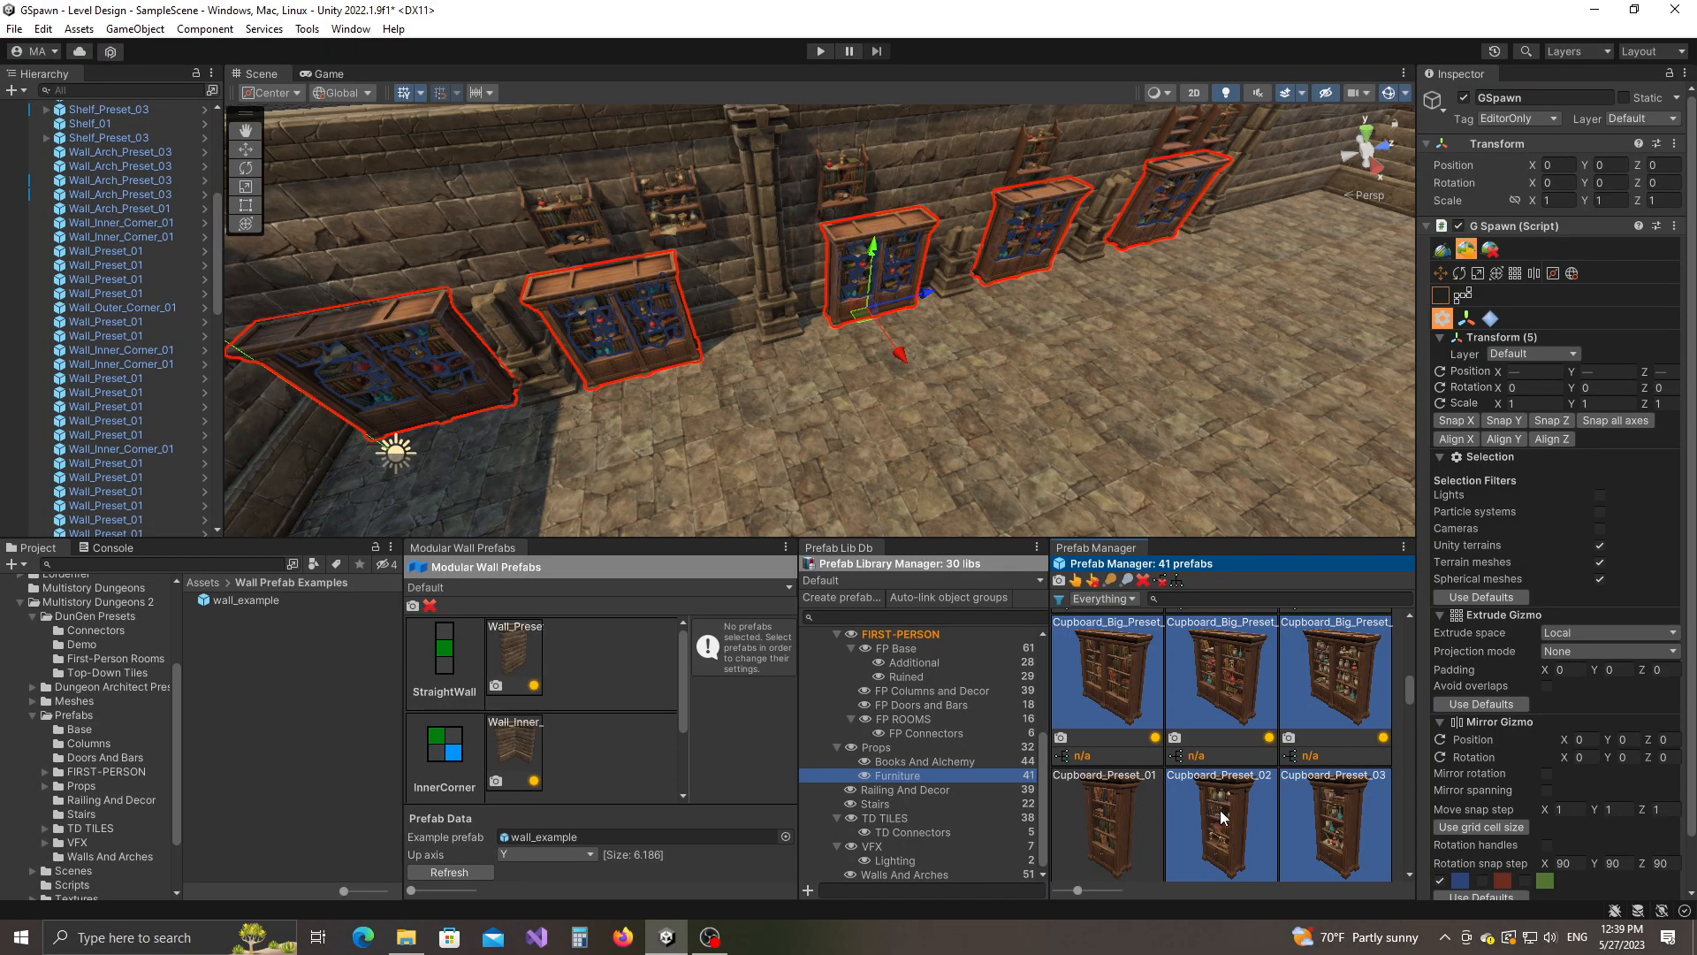
{"action": "scroll", "coordinate": [1169, 729], "scroll_direction": "up", "scroll_amount": 1}
{"action": "scroll", "coordinate": [1229, 725], "scroll_direction": "down", "scroll_amount": 1}
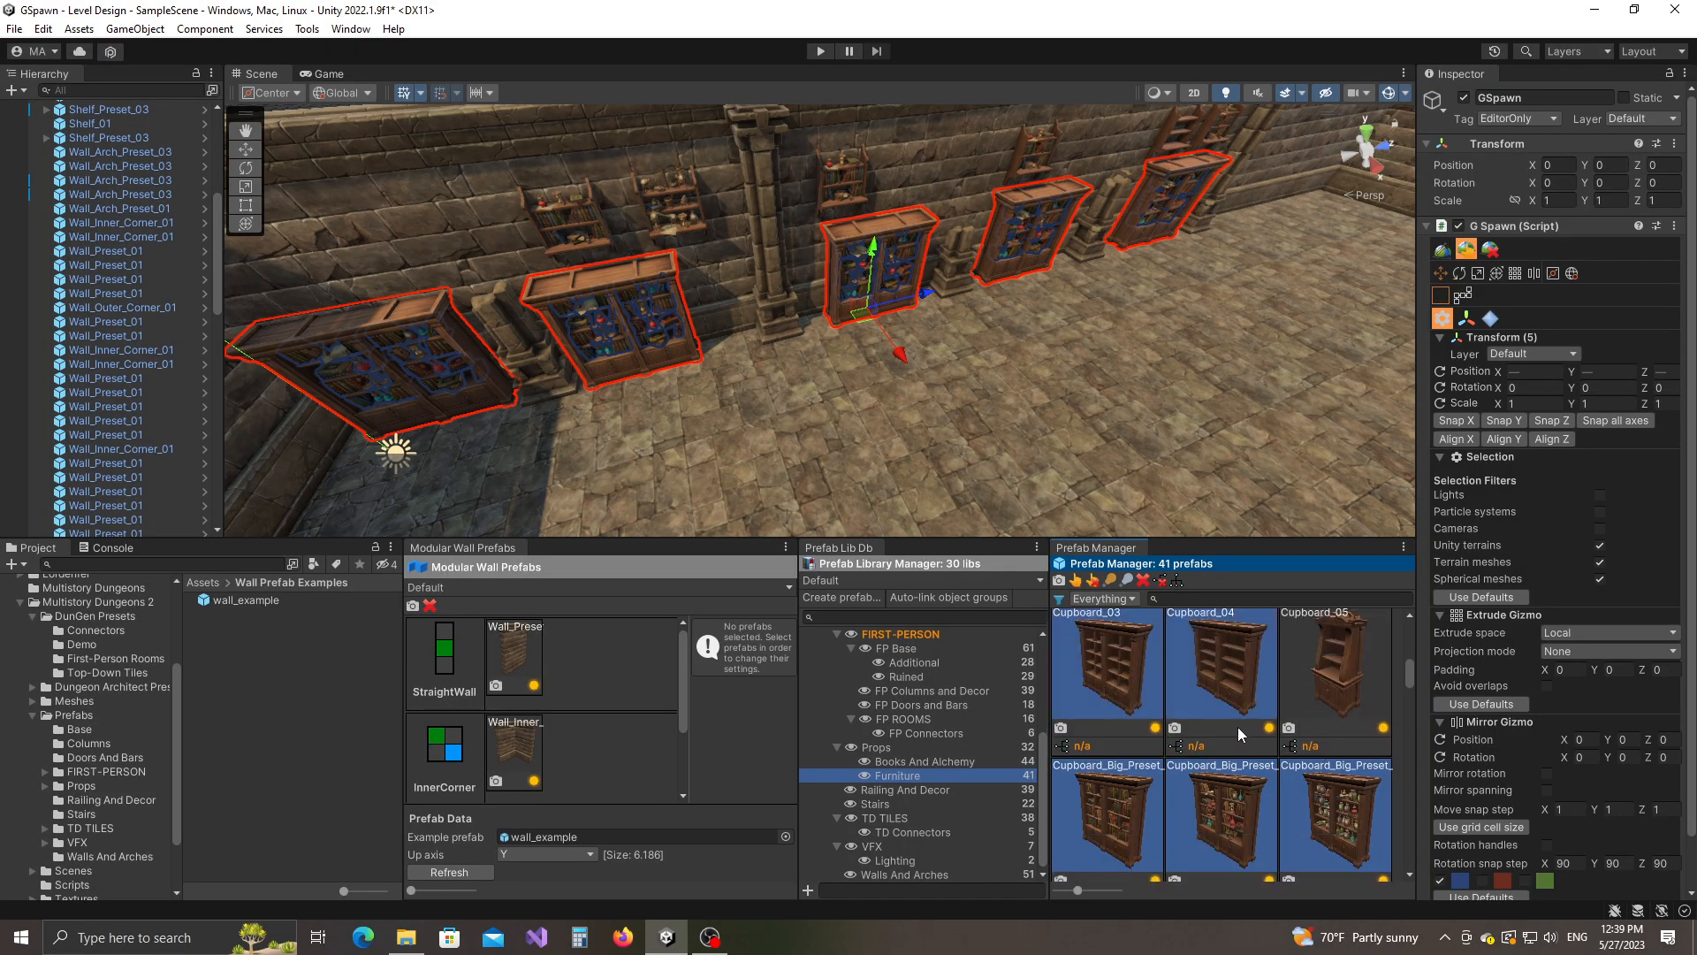
Replace the selected big cupboards with a random mix of the marked prefabs and clear the selection.
{"action": "left_click", "coordinate": [1222, 681]}
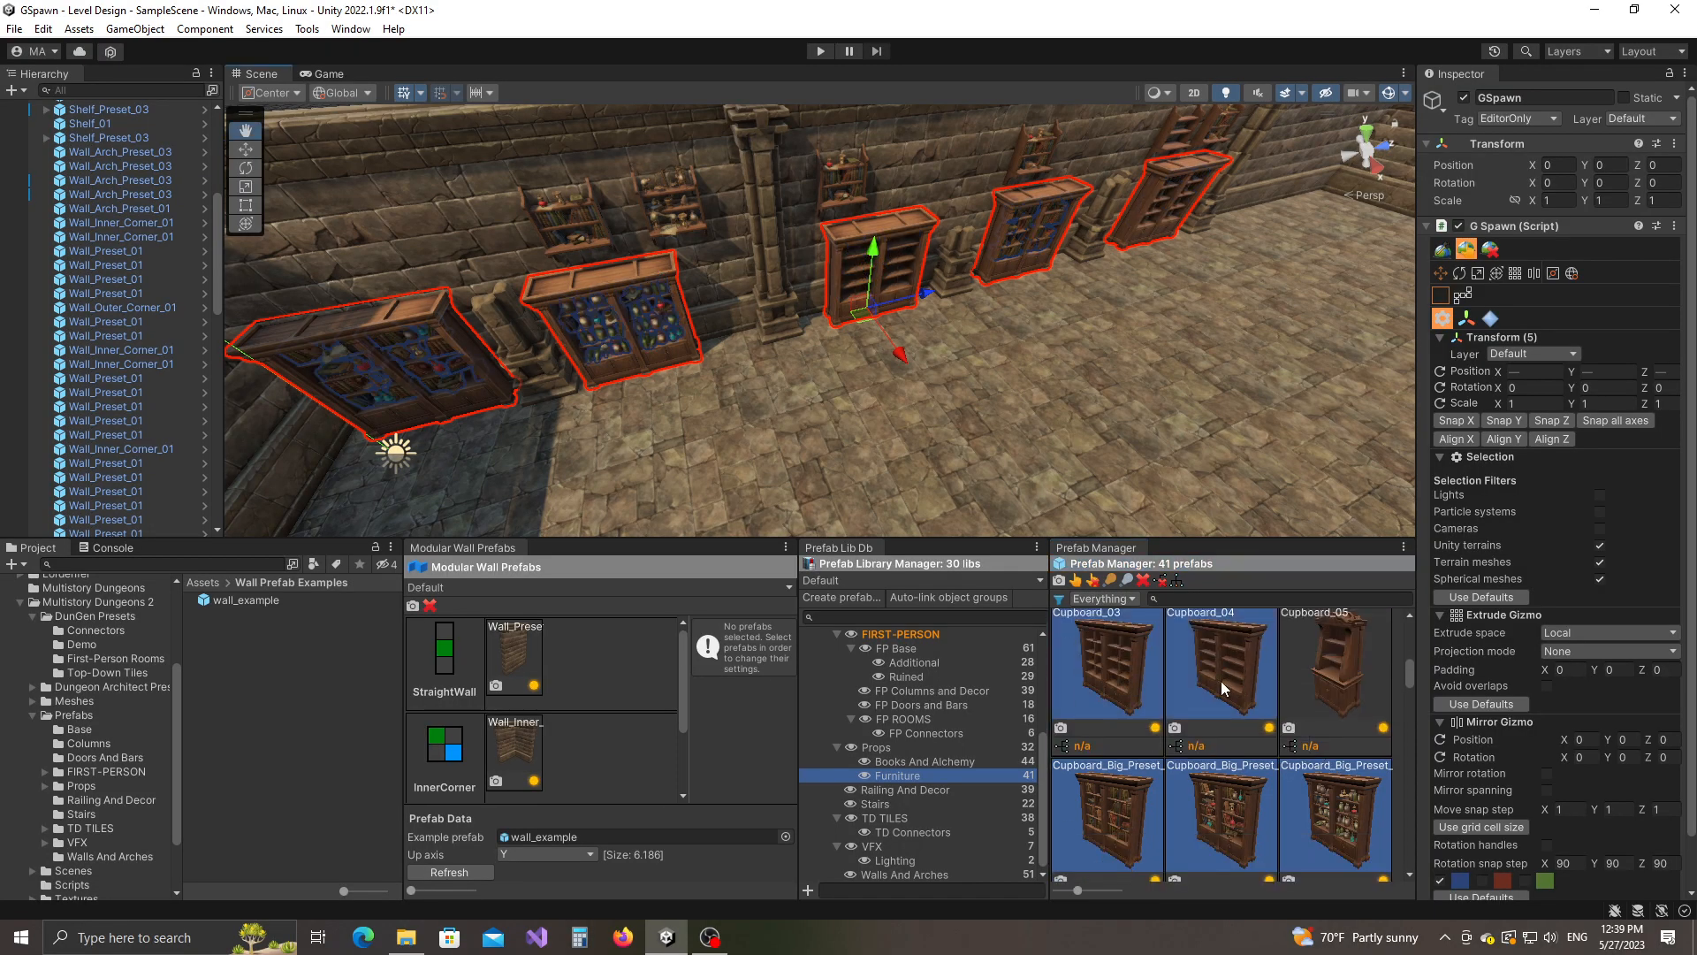
{"action": "scroll", "coordinate": [829, 325], "scroll_direction": "down", "scroll_amount": 5}
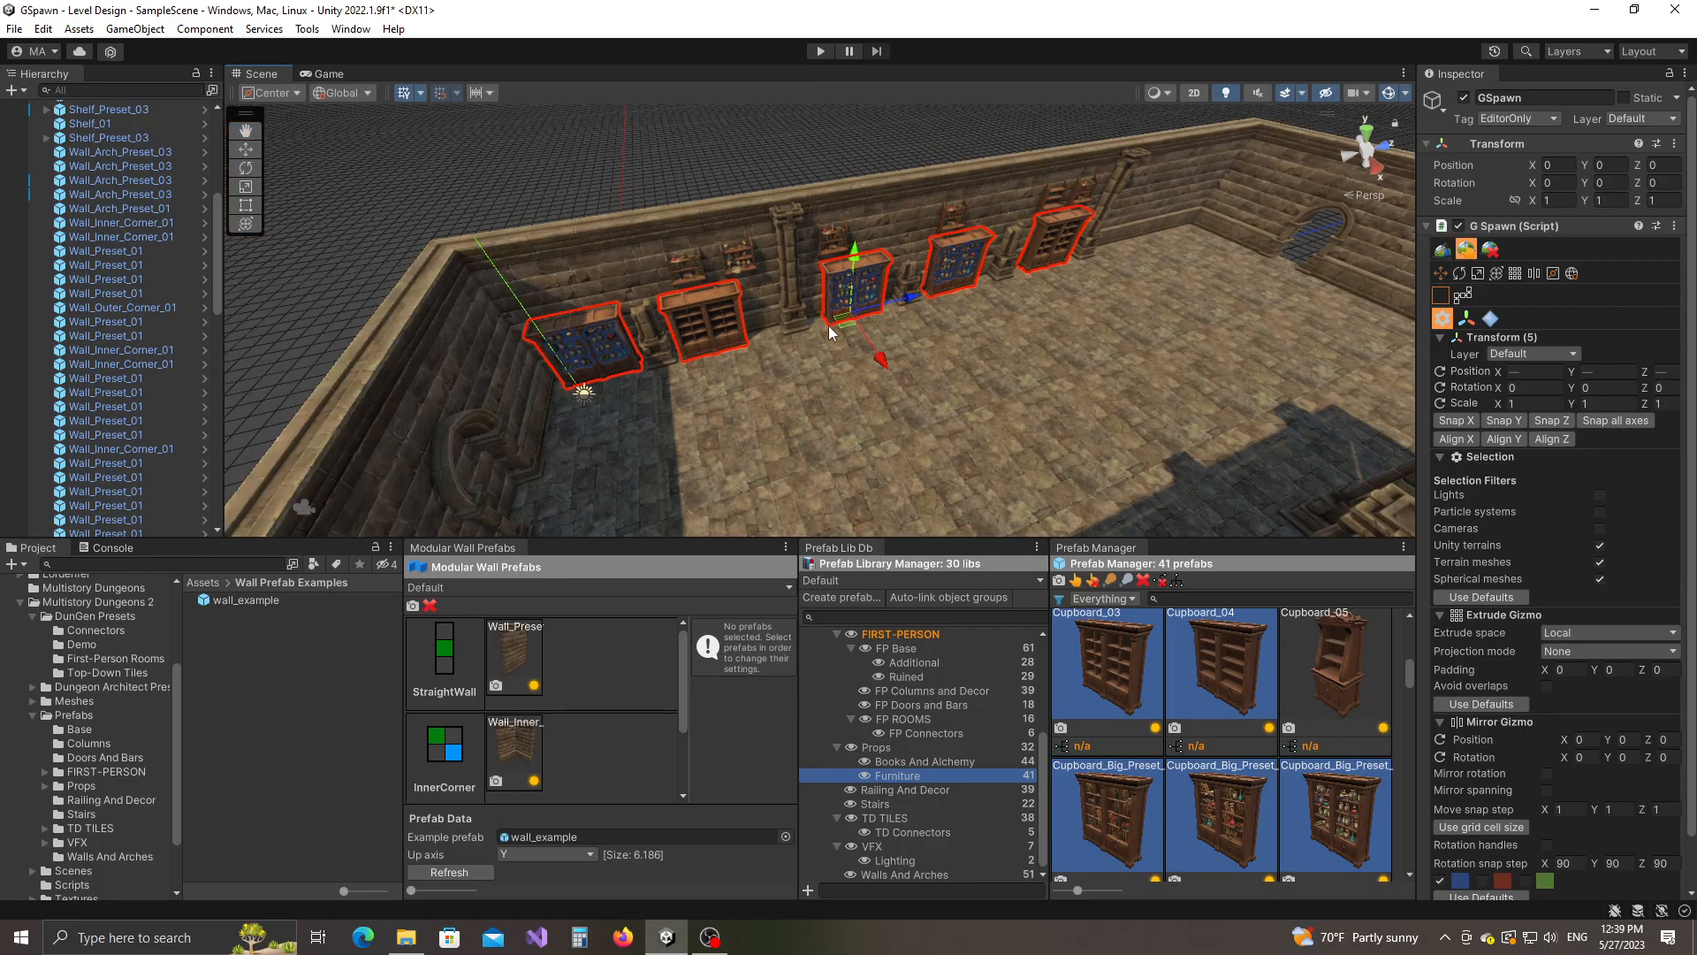
{"action": "left_click", "coordinate": [729, 141]}
{"action": "right_click_drag", "start_coordinate": [728, 143], "coordinate": [795, 402]}
Switch back to object spawning and pick Cupboard_Preset_01 from the Furniture library.
{"action": "scroll", "coordinate": [1316, 756], "scroll_direction": "down", "scroll_amount": 5}
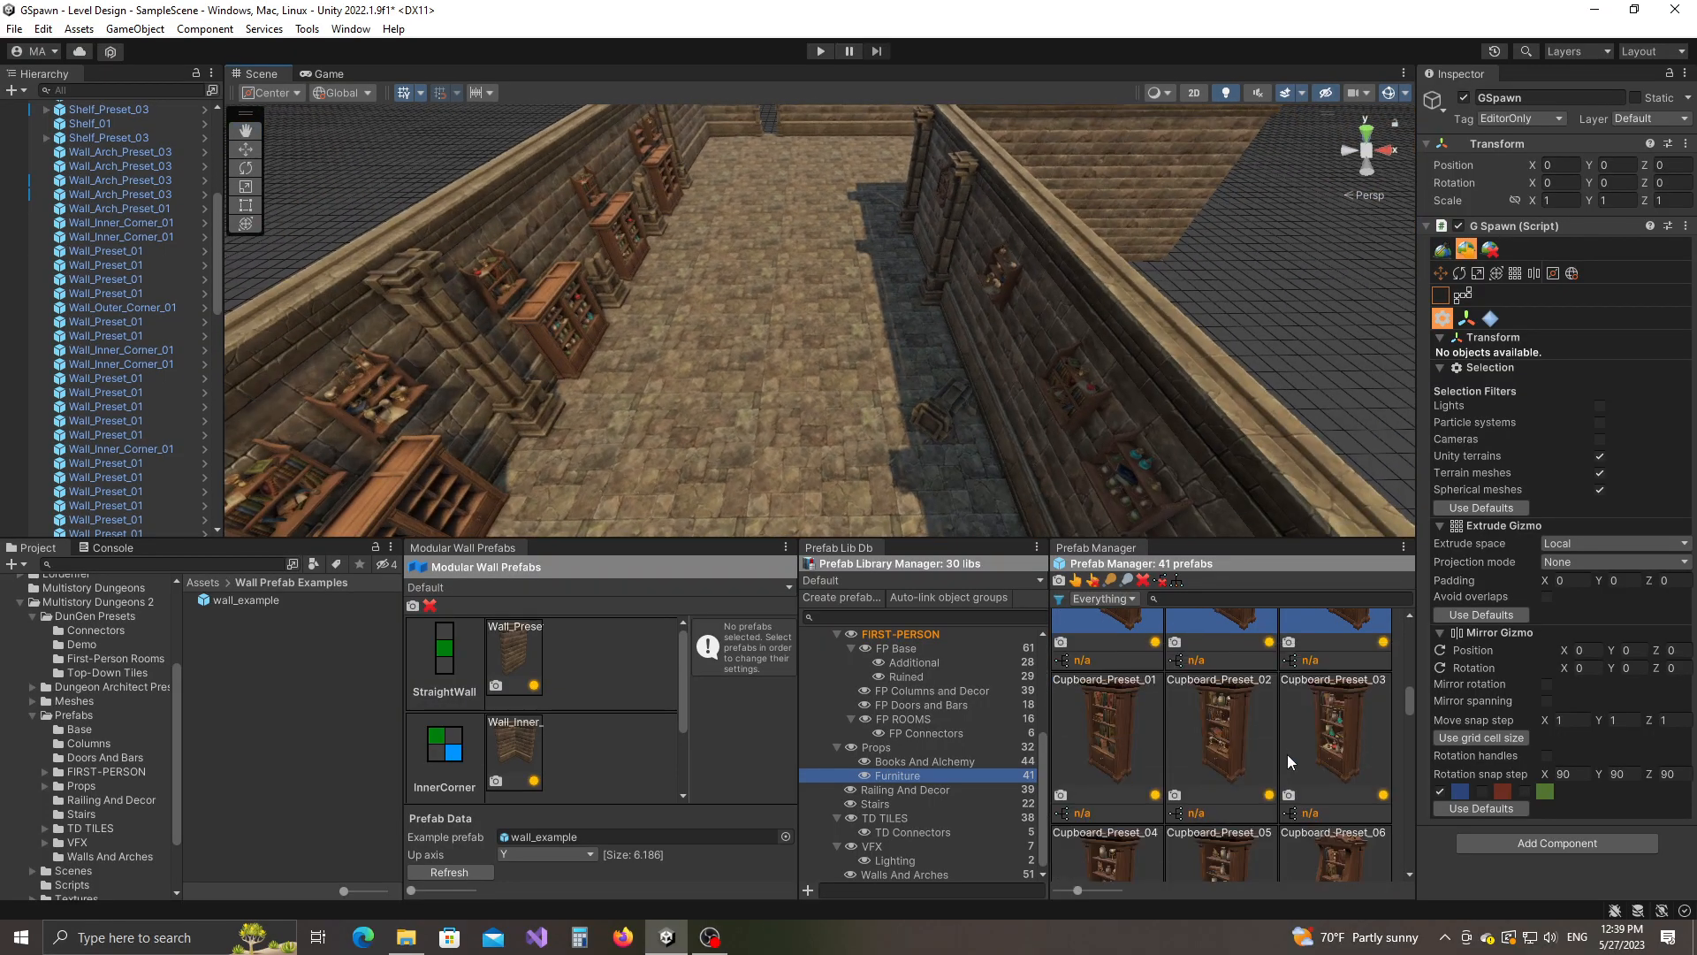
{"action": "left_click", "coordinate": [1437, 228]}
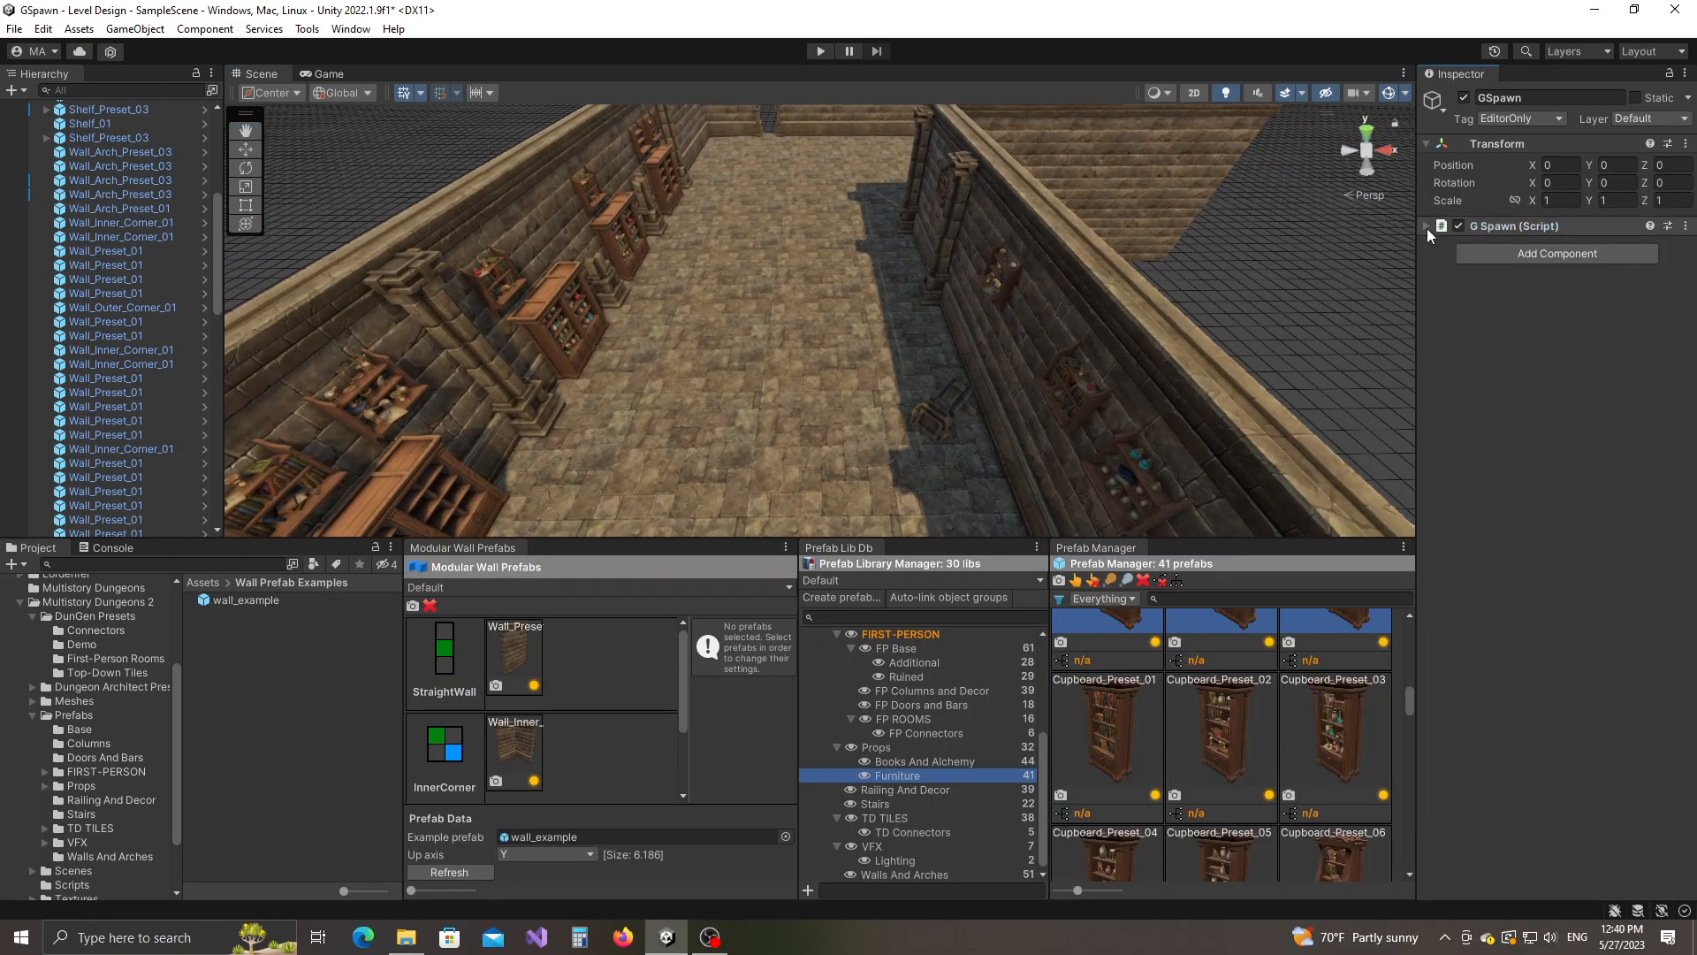
{"action": "left_click", "coordinate": [1427, 228]}
{"action": "left_click", "coordinate": [1442, 254]}
{"action": "left_click", "coordinate": [1101, 744]}
Place five Cupboard_Preset_01 cupboards against the shaded wall between the columns, facing into the room.
{"action": "right_click_drag", "start_coordinate": [735, 381], "coordinate": [877, 462]}
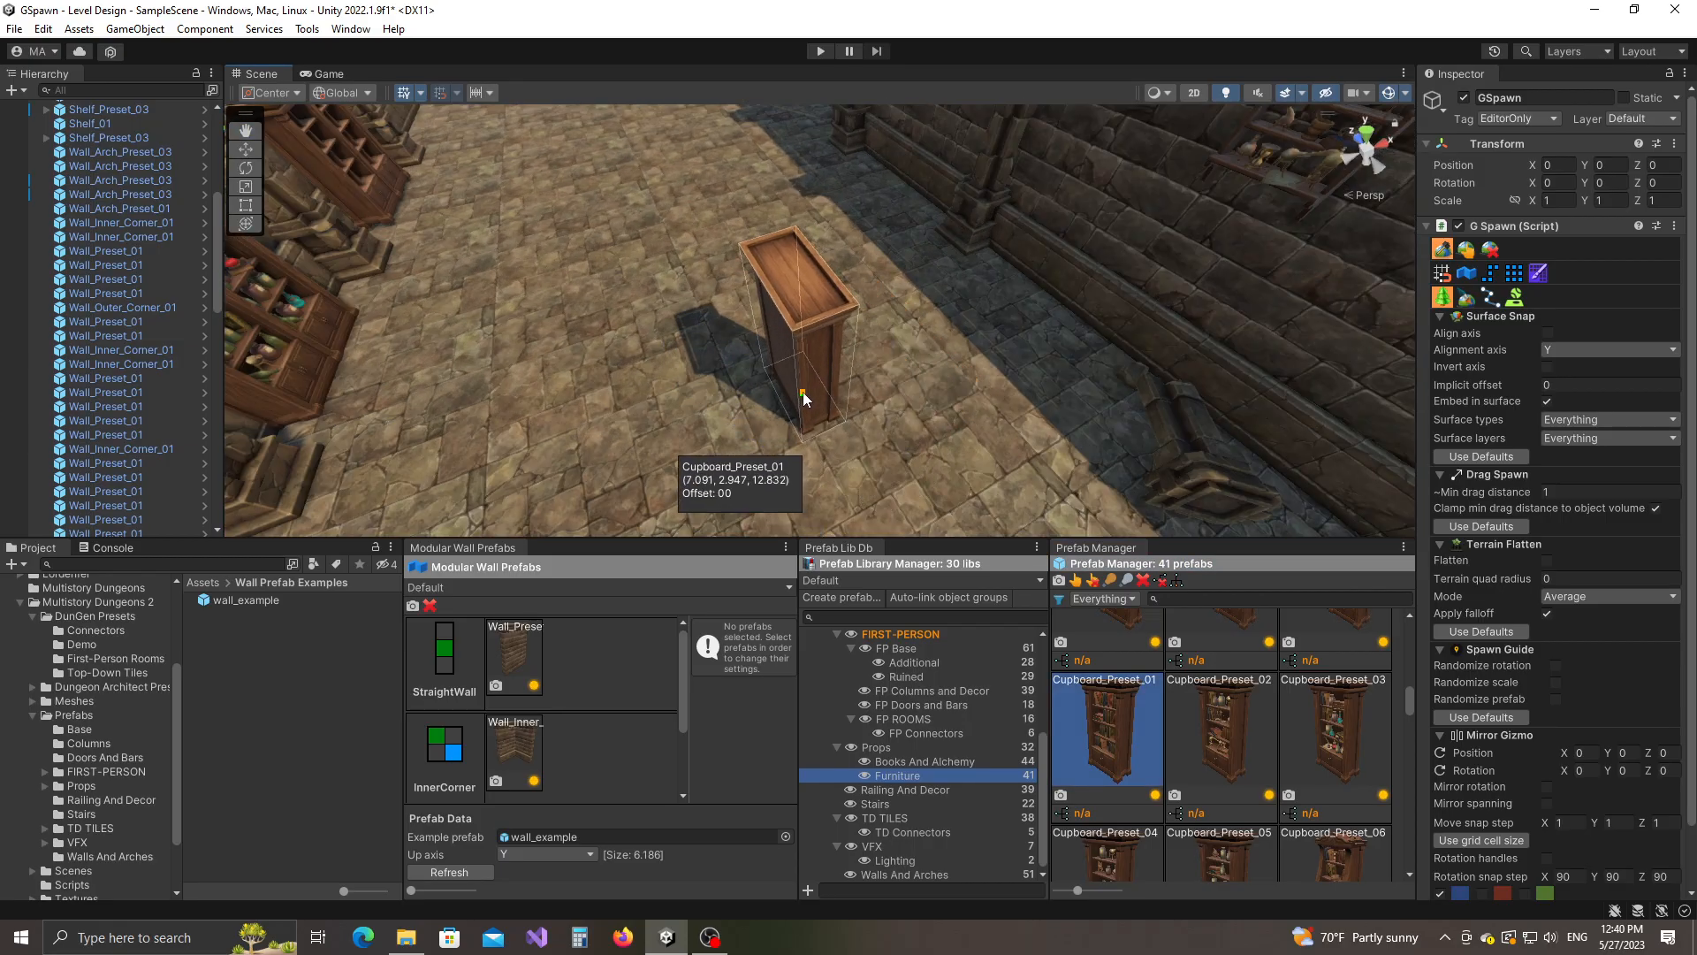
{"action": "right_click_drag", "start_coordinate": [704, 398], "coordinate": [739, 300]}
{"action": "left_click", "coordinate": [739, 300]}
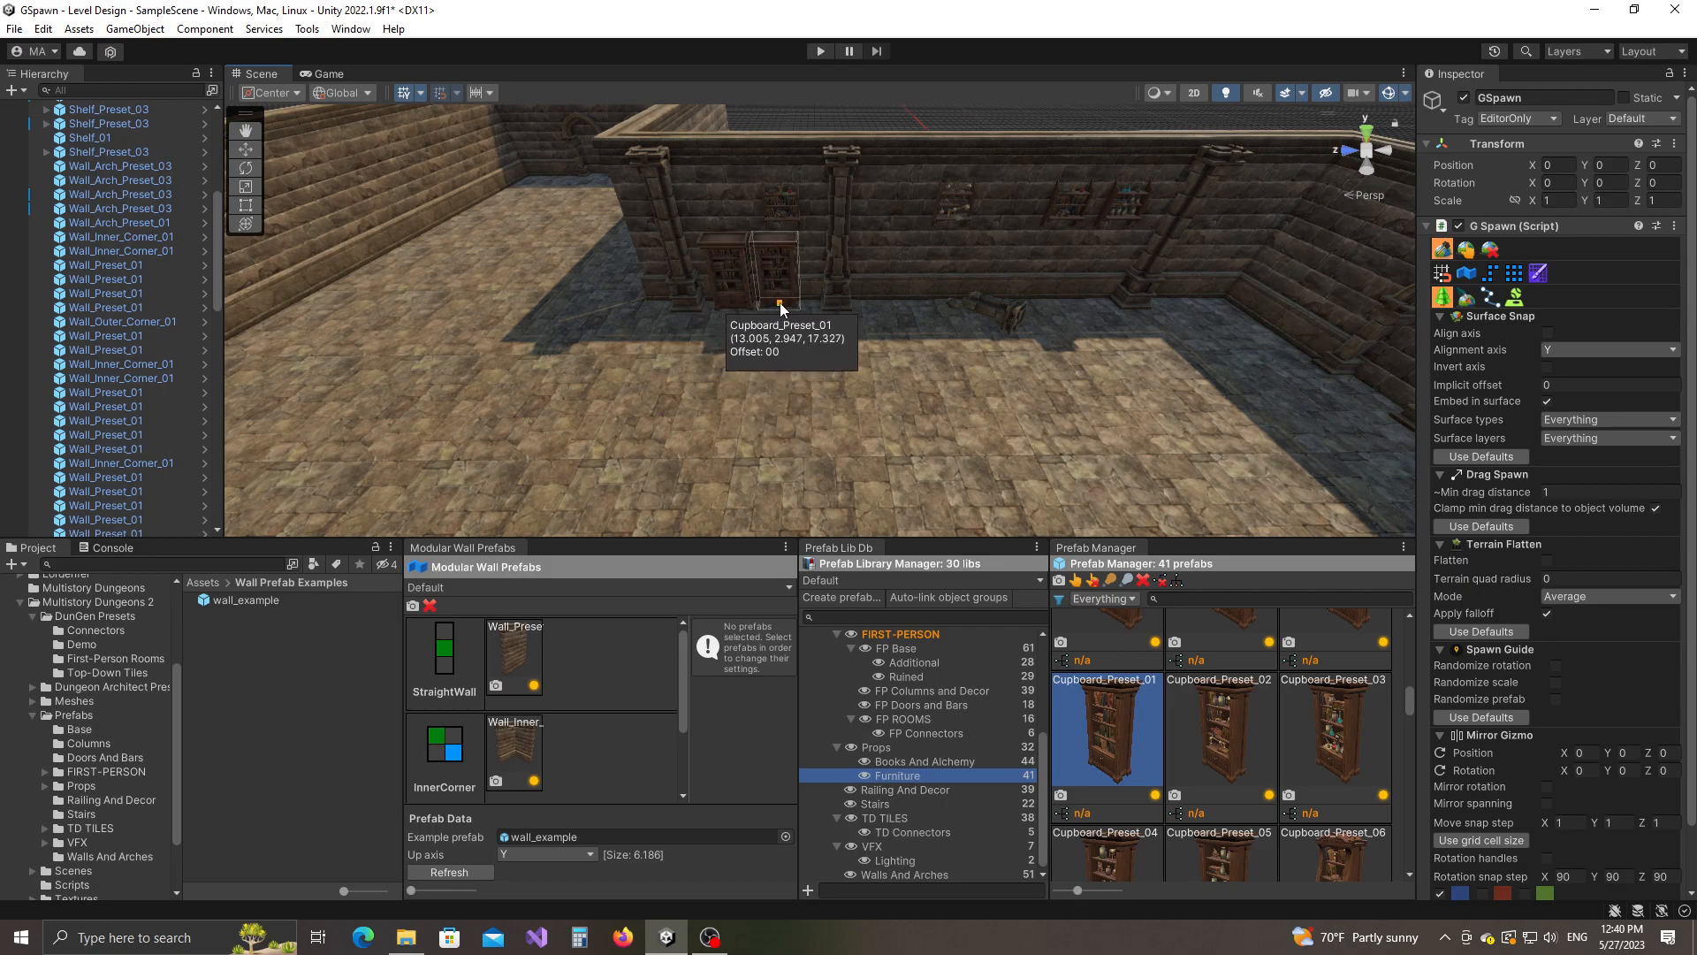
{"action": "left_click", "coordinate": [886, 307]}
{"action": "right_click_drag", "start_coordinate": [920, 332], "coordinate": [924, 338]}
{"action": "key", "text": "d"}
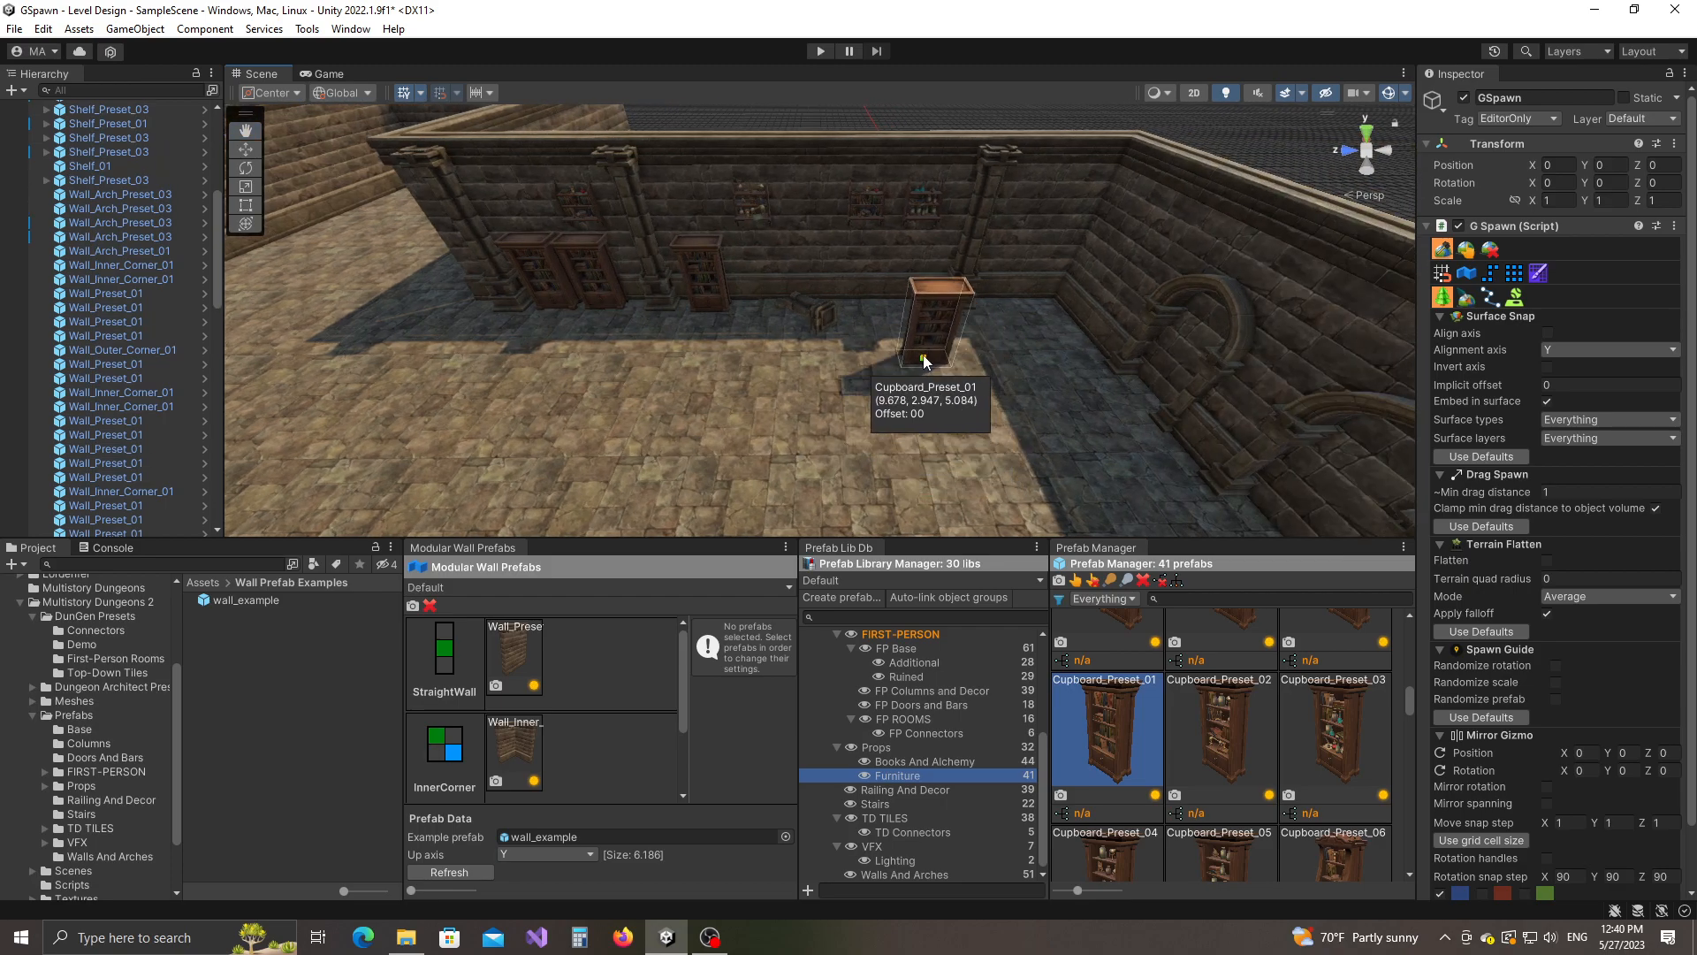
{"action": "left_click", "coordinate": [912, 302]}
{"action": "left_click", "coordinate": [1016, 301]}
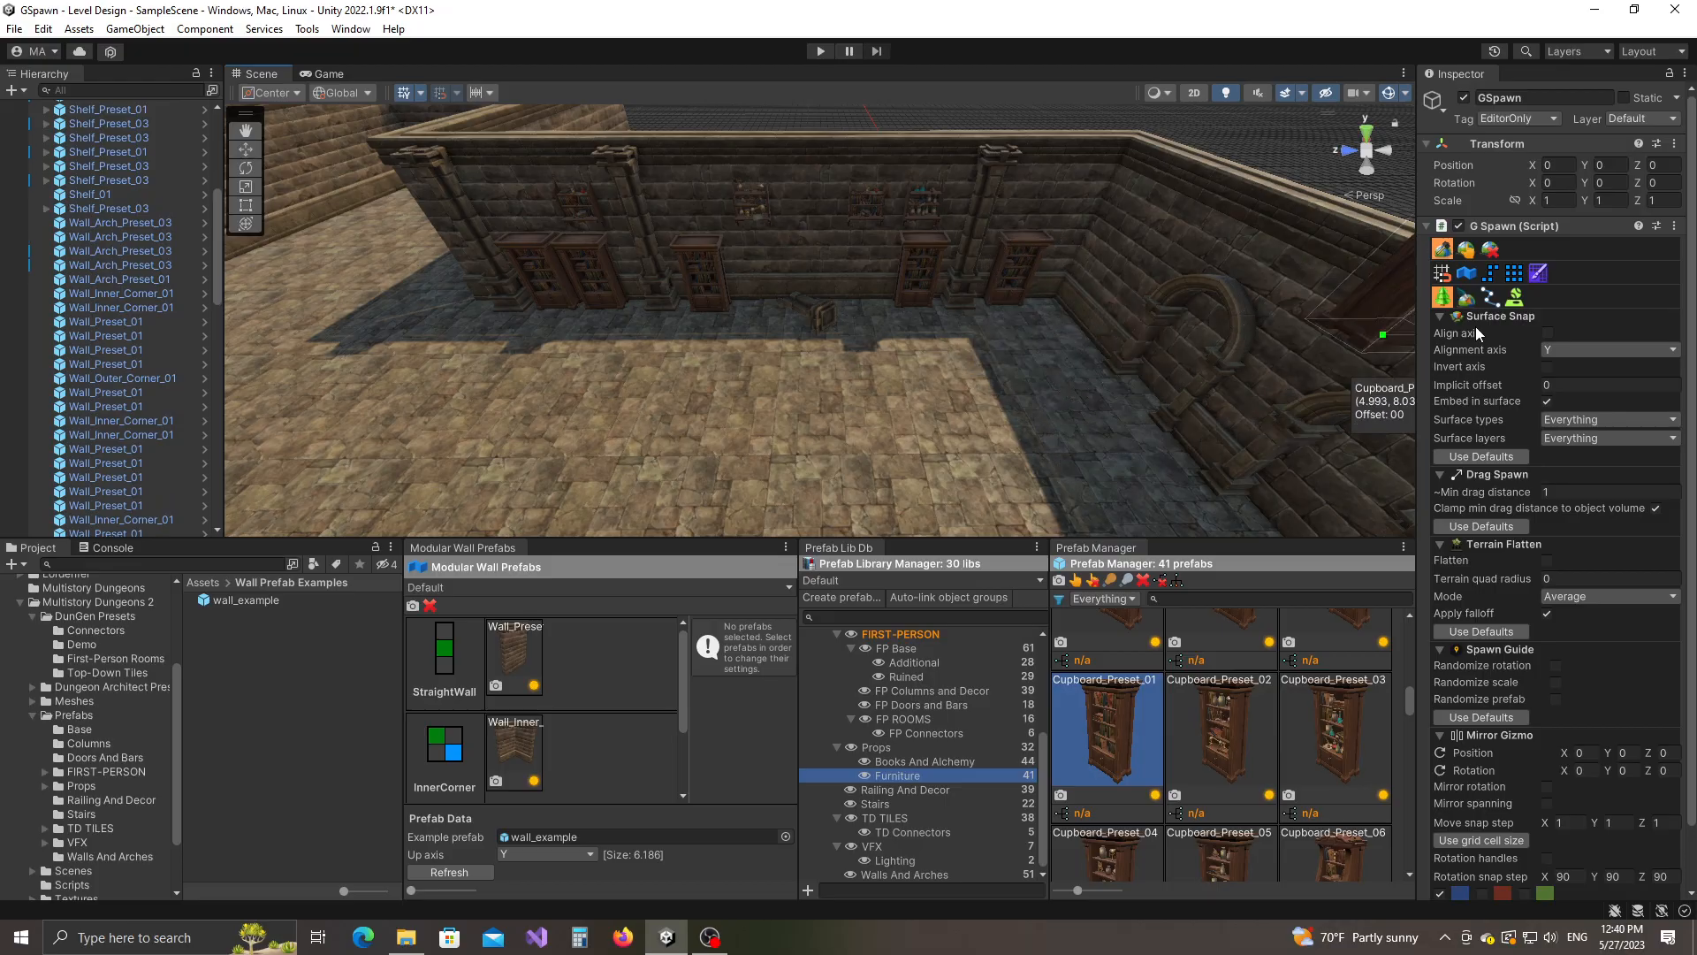
Select one narrow cupboard on the shaded wall and extend the selection to all five matching ones.
{"action": "left_click", "coordinate": [1472, 253]}
{"action": "left_click", "coordinate": [1013, 297]}
{"action": "key", "text": "alt+s"}
{"action": "right_click_drag", "start_coordinate": [787, 481], "coordinate": [879, 394]}
{"action": "key", "text": "a"}
{"action": "key", "text": "w"}
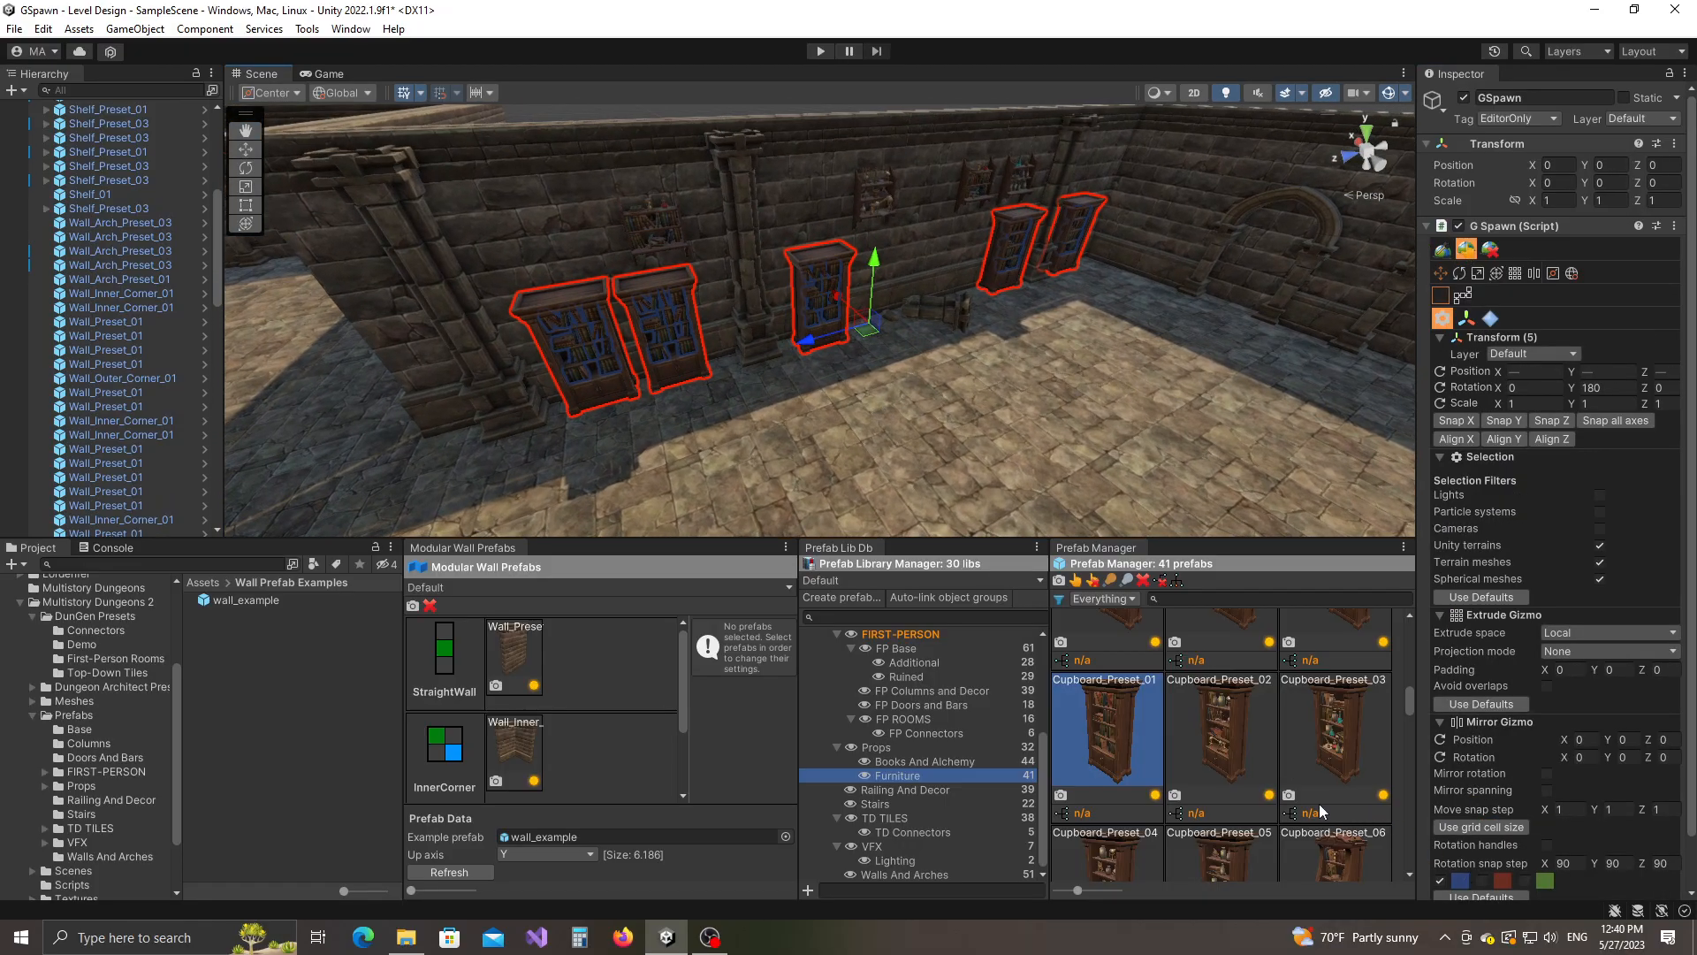
Mark Cupboard_Preset_02 through Cupboard_Preset_06 in addition to Cupboard_Preset_01.
{"action": "left_click", "coordinate": [1242, 743], "text": "ctrl"}
{"action": "left_click", "coordinate": [1360, 732], "text": "ctrl"}
{"action": "scroll", "coordinate": [1360, 730], "scroll_direction": "down", "scroll_amount": 2}
{"action": "left_click", "coordinate": [1114, 782], "text": "ctrl"}
{"action": "left_click", "coordinate": [1220, 776], "text": "ctrl"}
{"action": "left_click", "coordinate": [1330, 778], "text": "ctrl"}
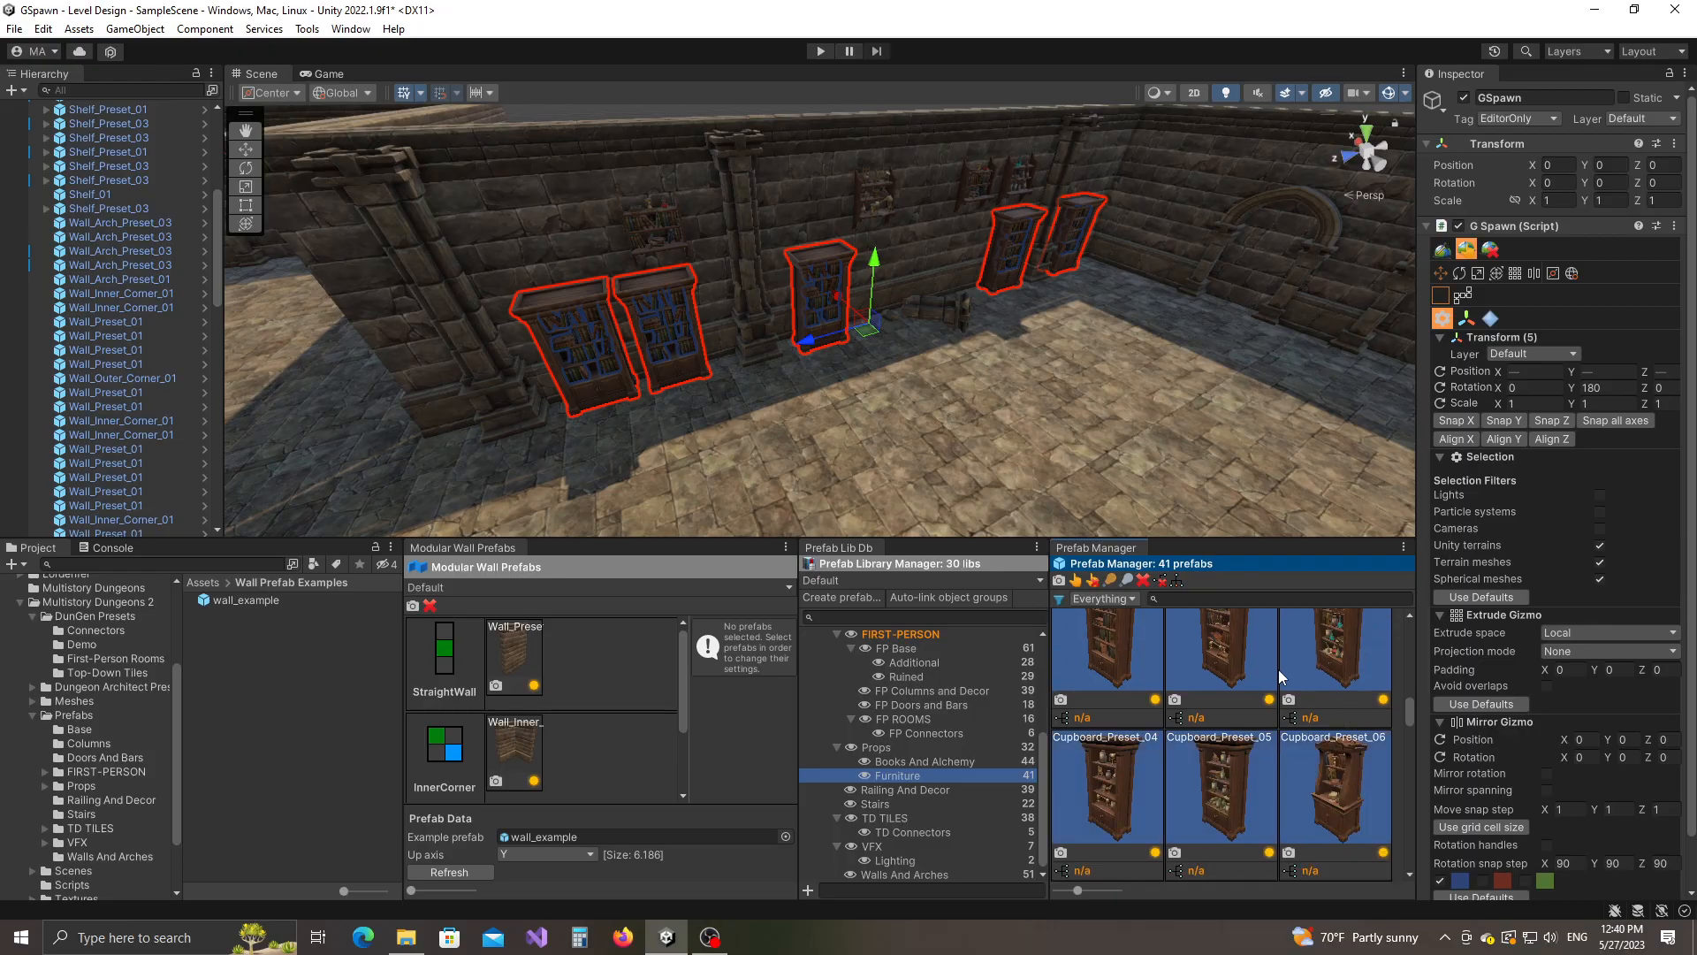
Replace the five selected narrow cupboards with a random mix of the marked cupboard presets and clear the selection.
{"action": "middle_click", "coordinate": [1233, 638]}
{"action": "middle_click", "coordinate": [1233, 638]}
{"action": "middle_click", "coordinate": [1234, 639]}
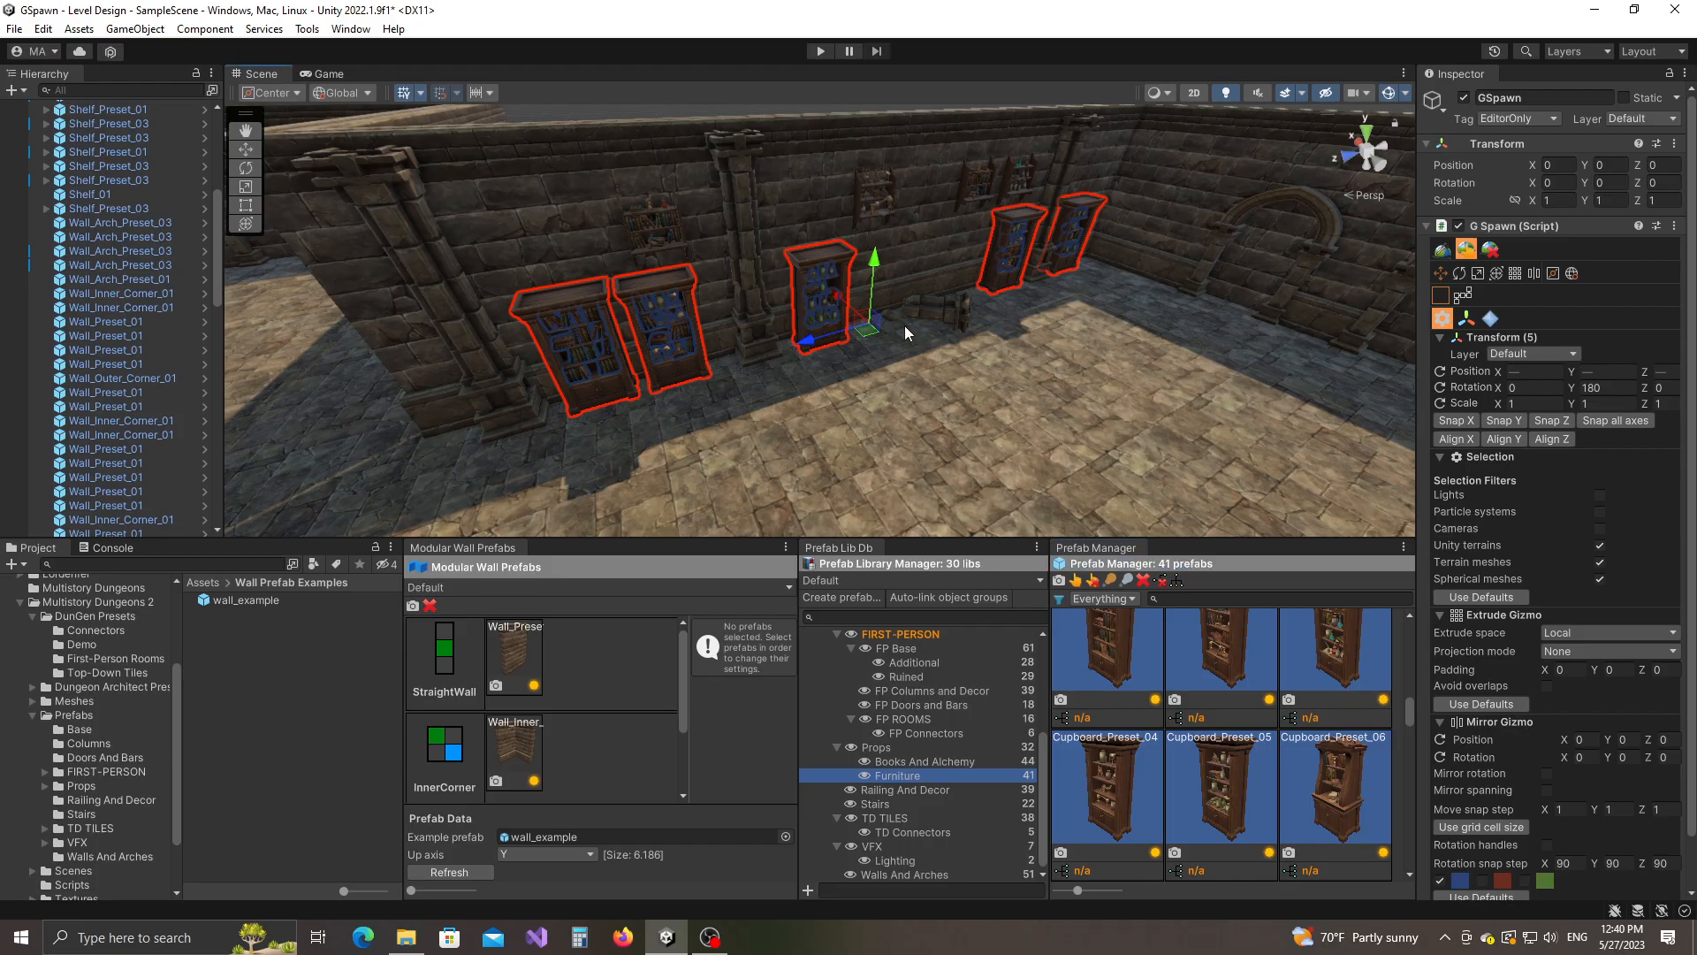
{"action": "left_click", "coordinate": [927, 412]}
Examine the furnished room and the overall dungeon layout from several angles and distances.
{"action": "right_click_drag", "start_coordinate": [1028, 414], "coordinate": [1103, 389]}
{"action": "scroll", "coordinate": [1098, 393], "scroll_direction": "down", "scroll_amount": 5}
{"action": "middle_click_drag", "start_coordinate": [835, 395], "coordinate": [856, 404]}
{"action": "right_click_drag", "start_coordinate": [856, 404], "coordinate": [488, 410]}
{"action": "middle_click_drag", "start_coordinate": [489, 409], "coordinate": [833, 304]}
{"action": "scroll", "coordinate": [795, 301], "scroll_direction": "down", "scroll_amount": 5}
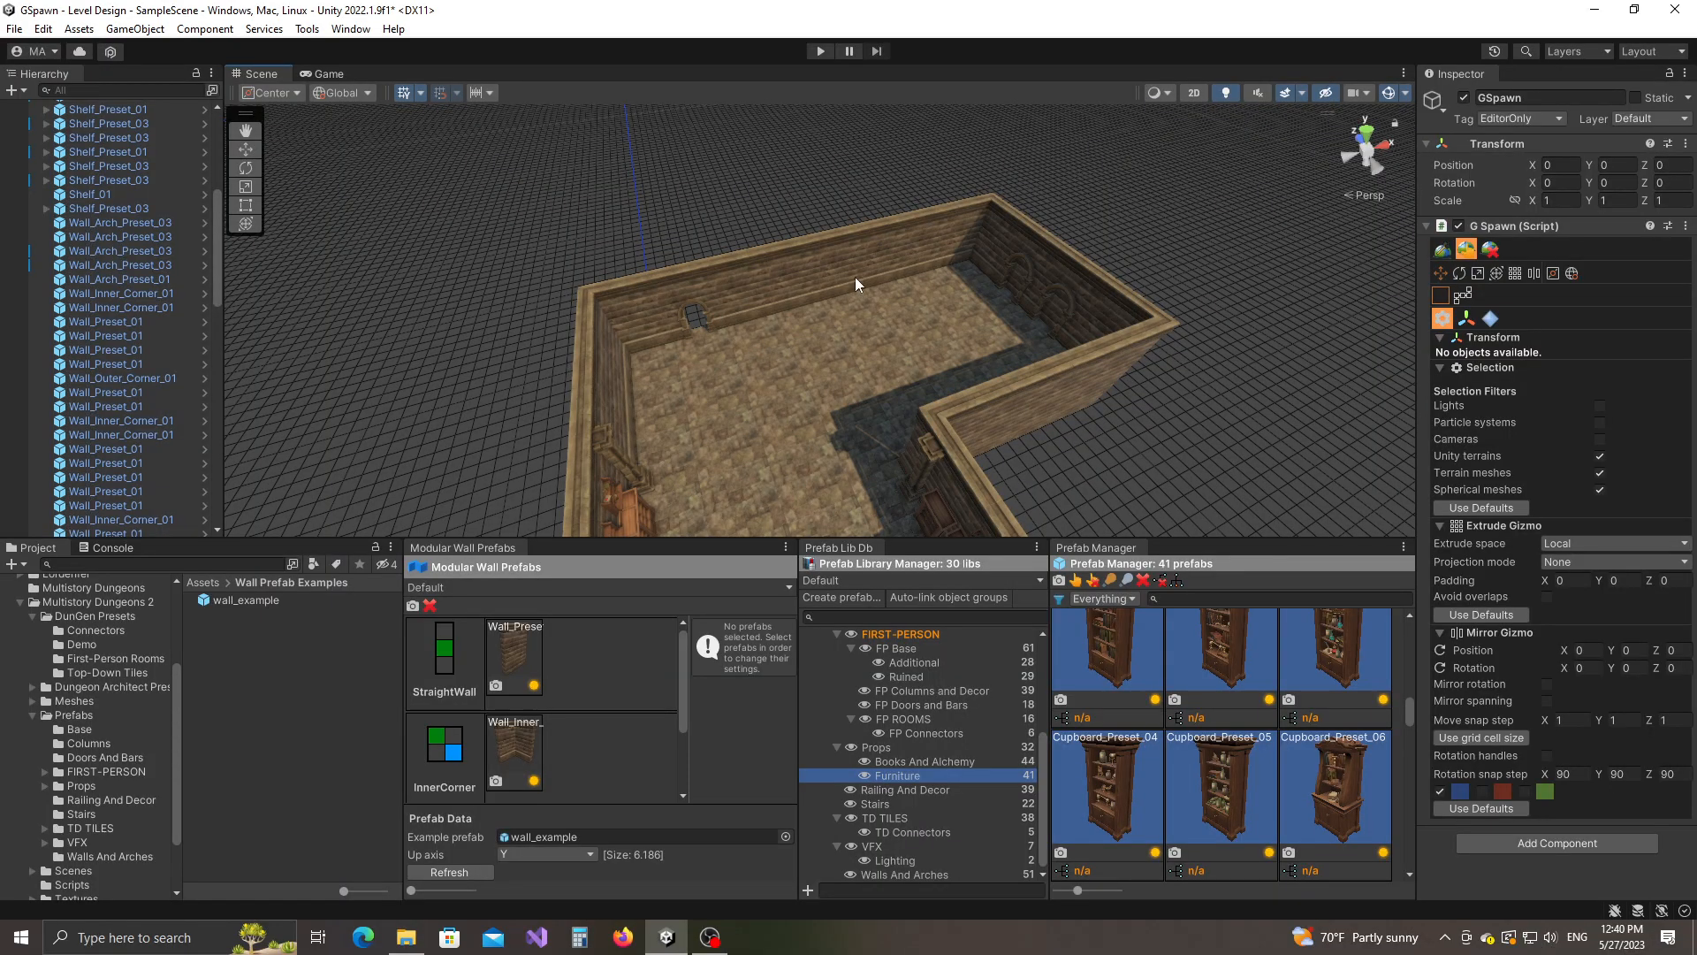
{"action": "scroll", "coordinate": [822, 415], "scroll_direction": "up", "scroll_amount": 3}
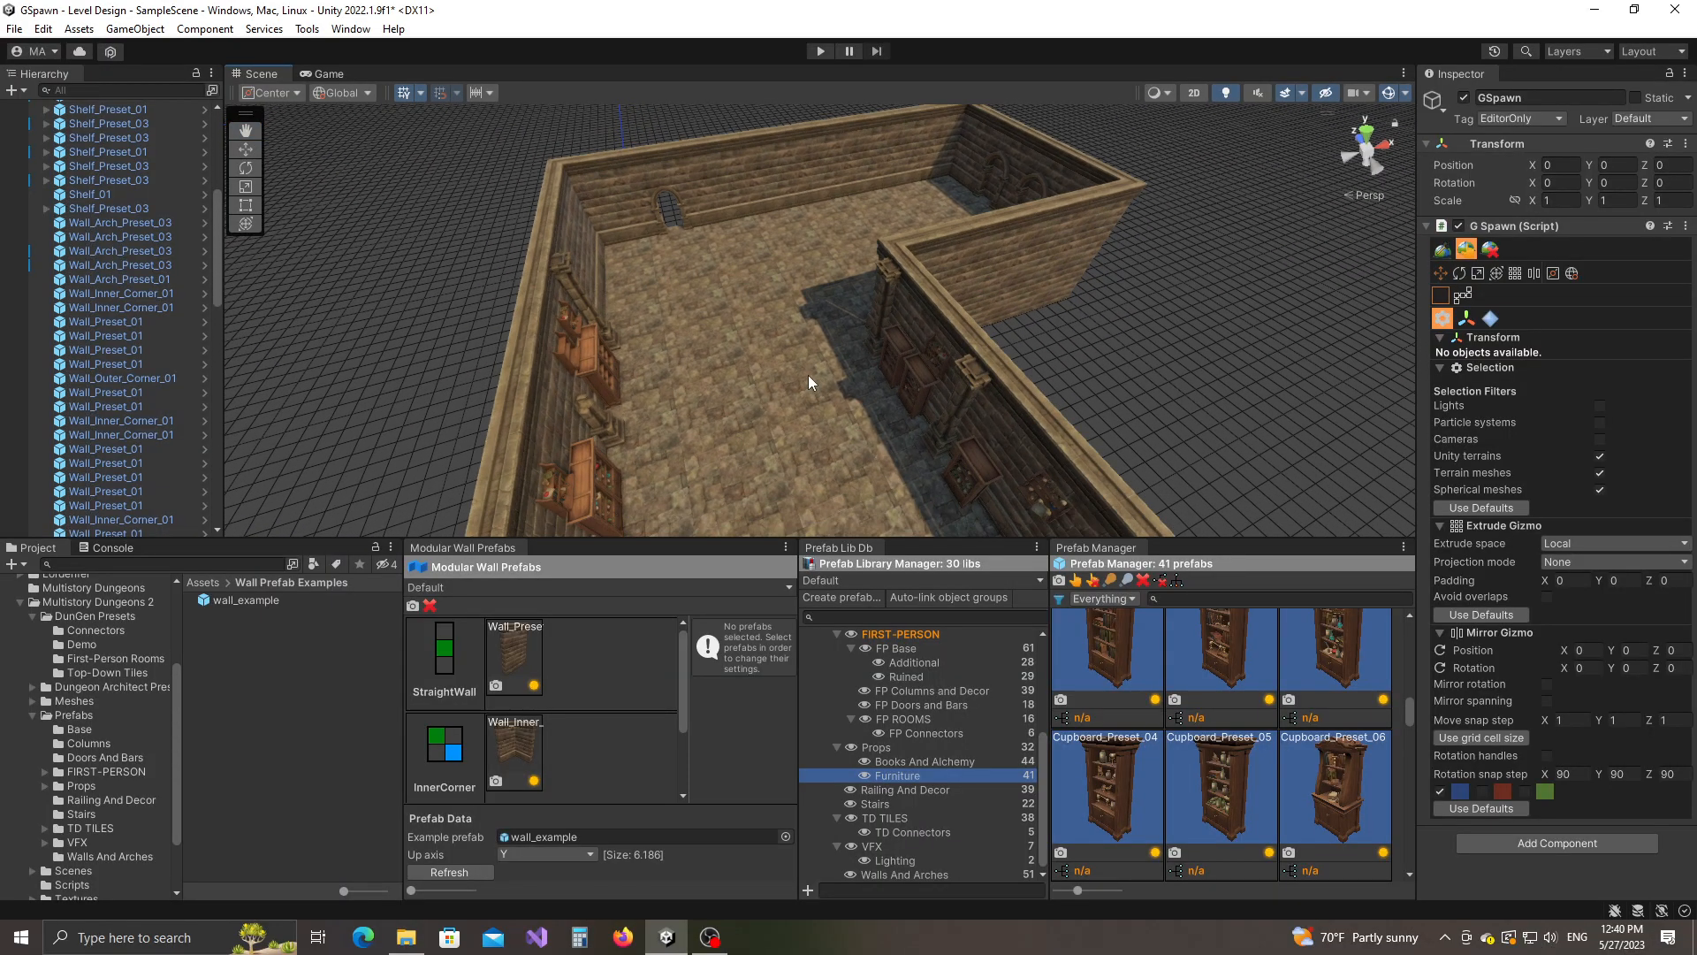
{"action": "right_click_drag", "start_coordinate": [941, 449], "coordinate": [873, 464]}
{"action": "middle_click_drag", "start_coordinate": [772, 291], "coordinate": [696, 444]}
{"action": "right_click_drag", "start_coordinate": [696, 444], "coordinate": [617, 458]}
{"action": "scroll", "coordinate": [753, 443], "scroll_direction": "down", "scroll_amount": 6}
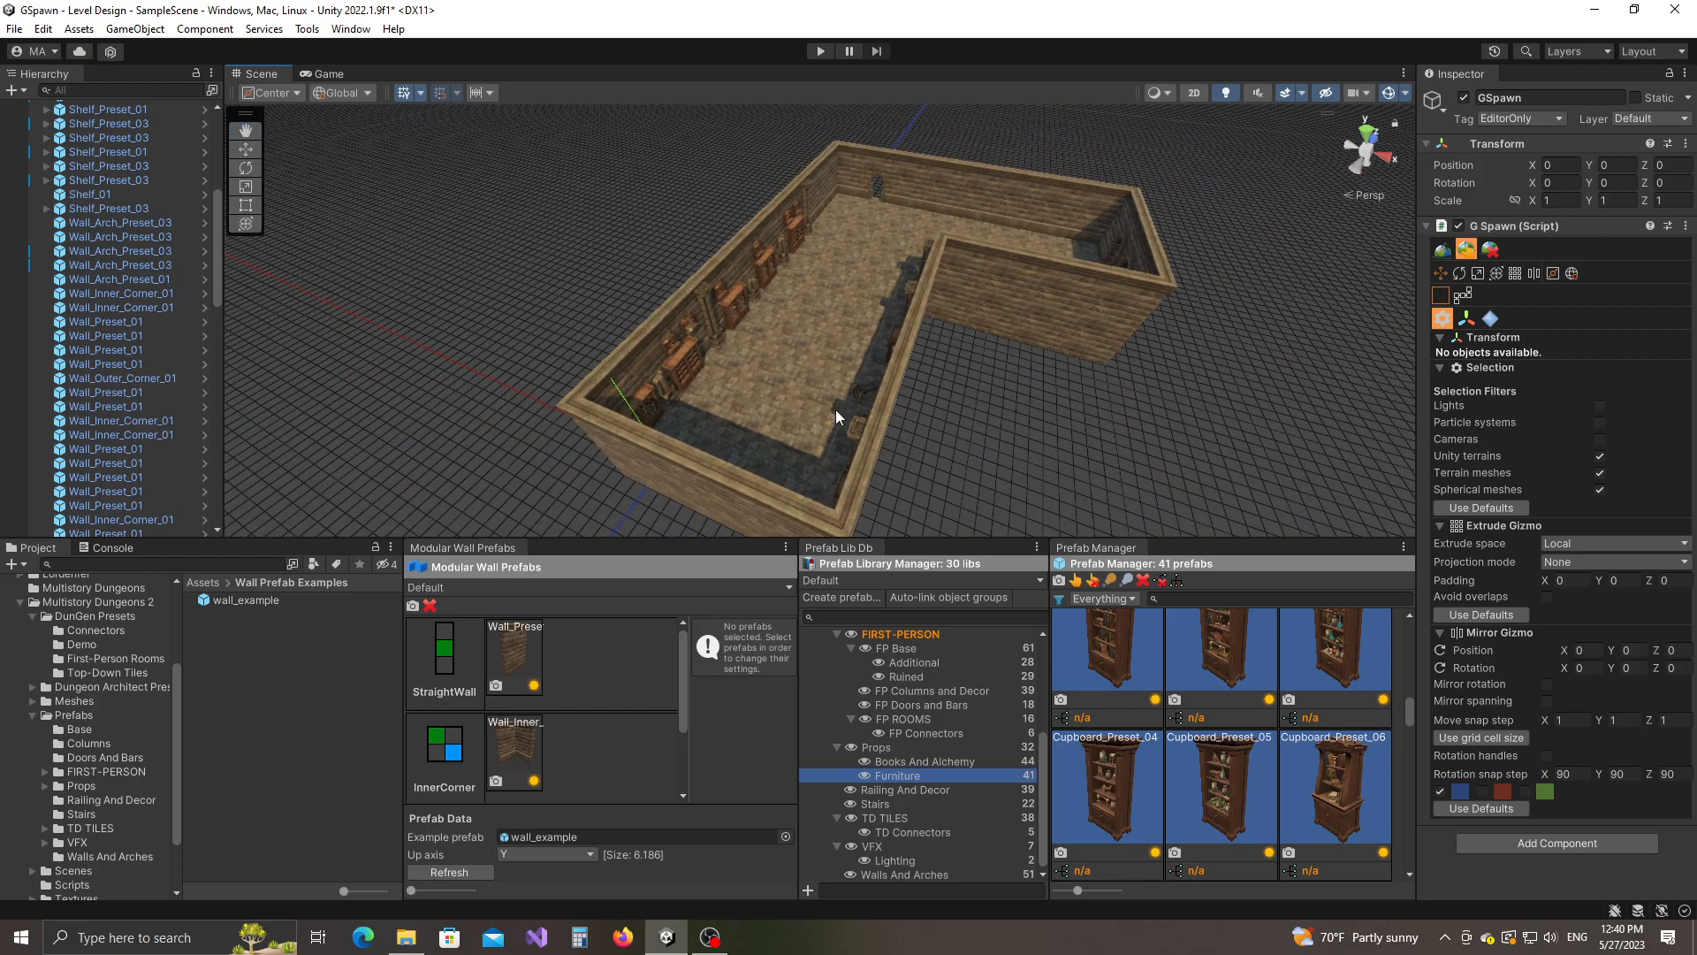
{"action": "scroll", "coordinate": [831, 404], "scroll_direction": "up", "scroll_amount": 5}
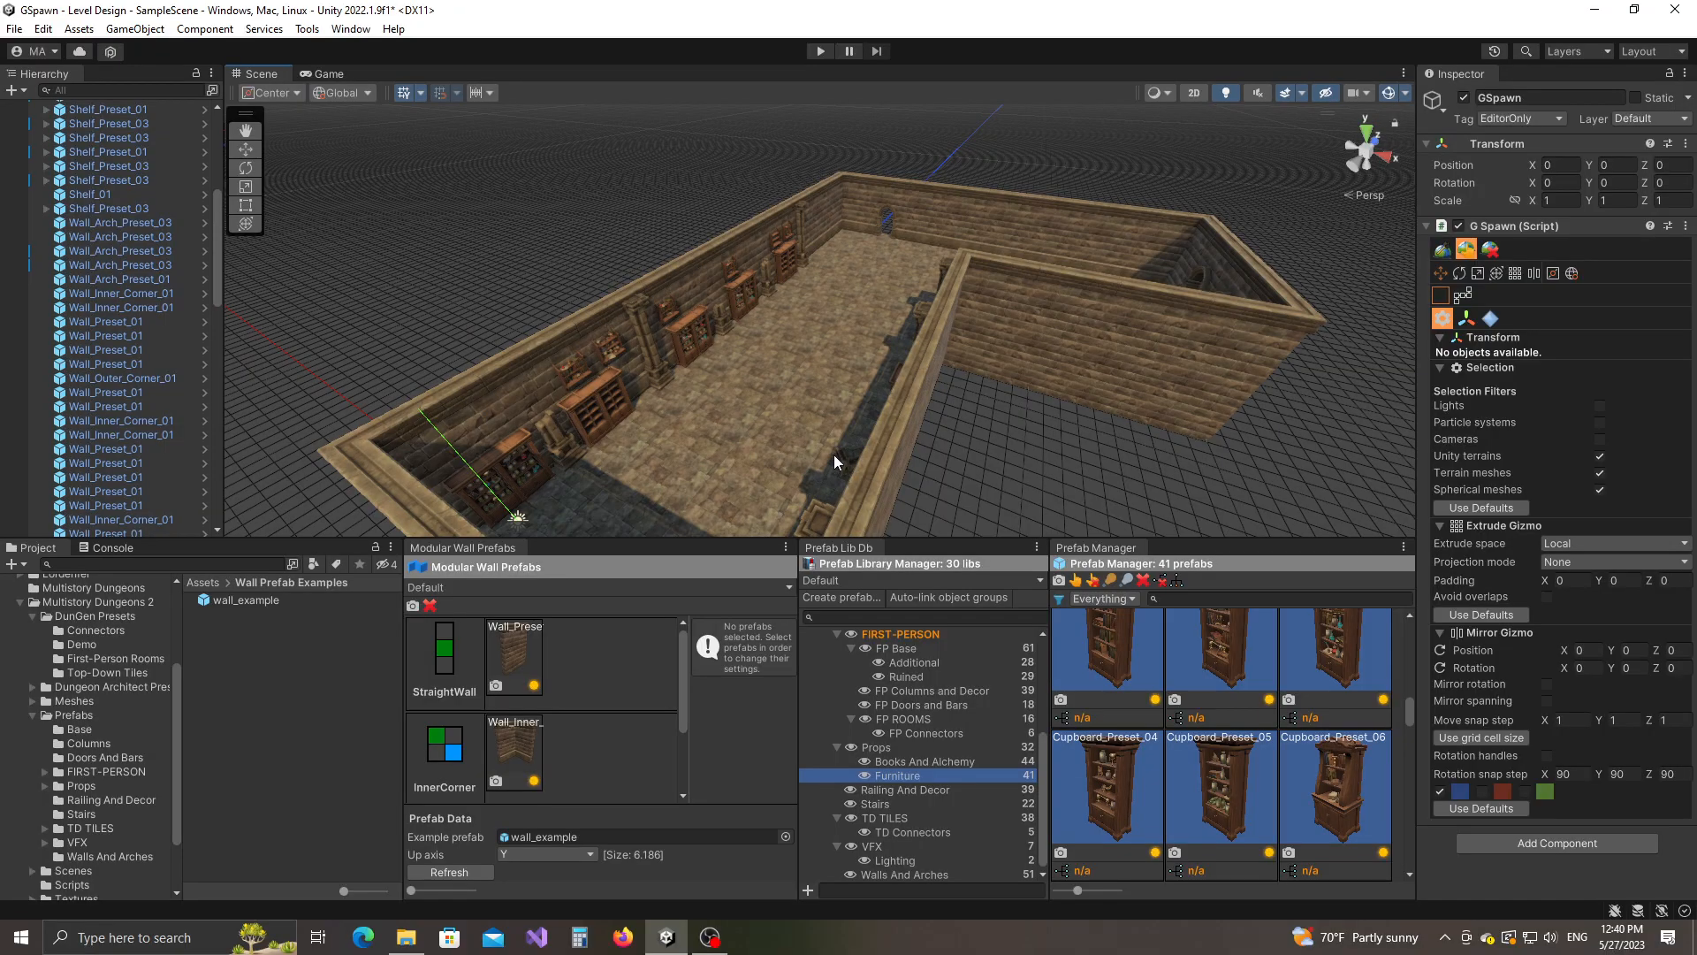